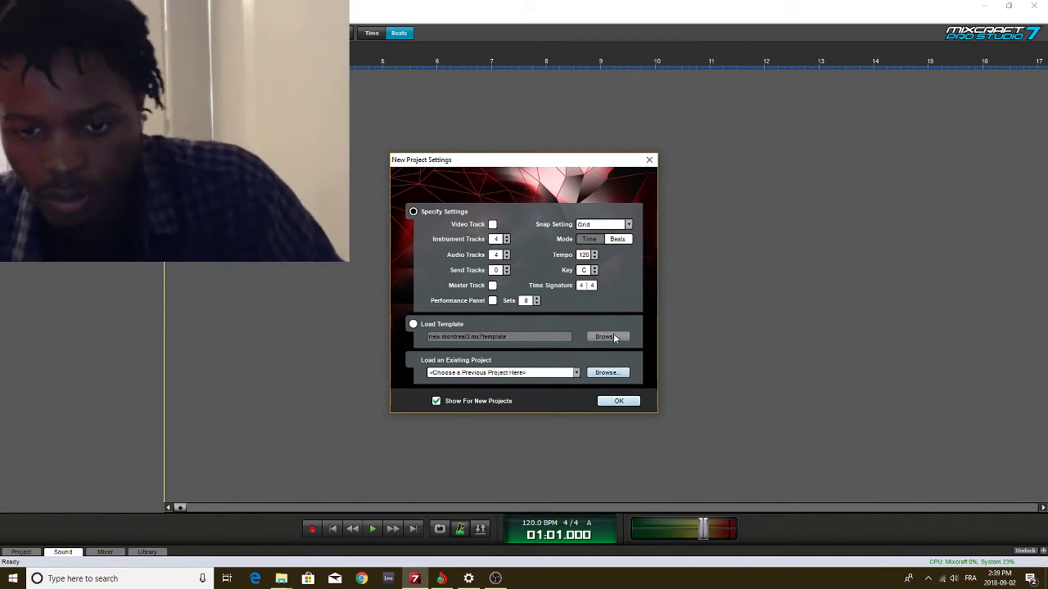
Create the project with four instrument and four audio tracks at 120 BPM, and open the fourth track's instrument selection
left_click(616, 402)
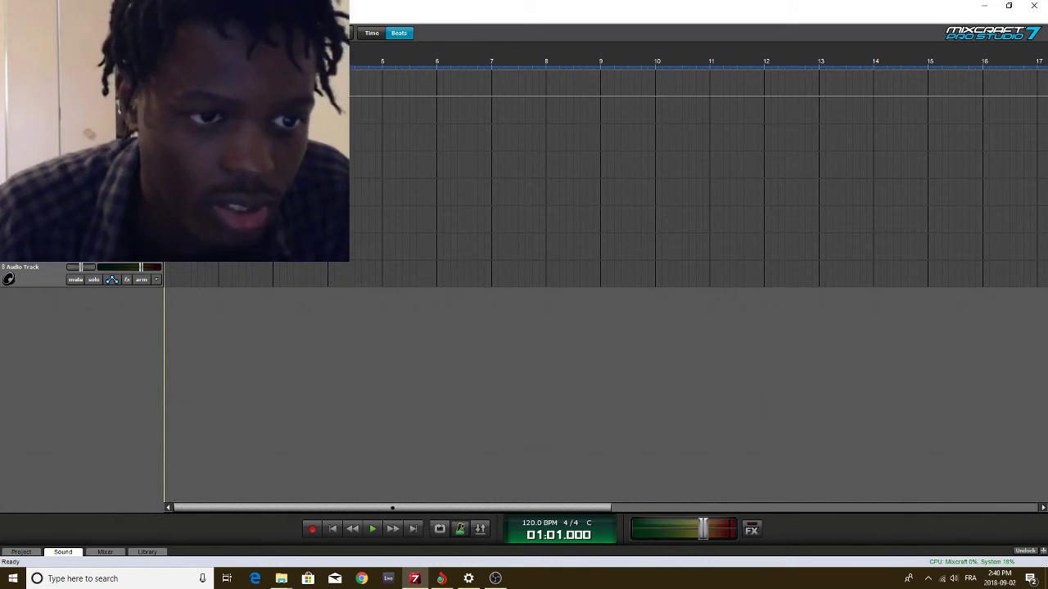
left_click(41, 164)
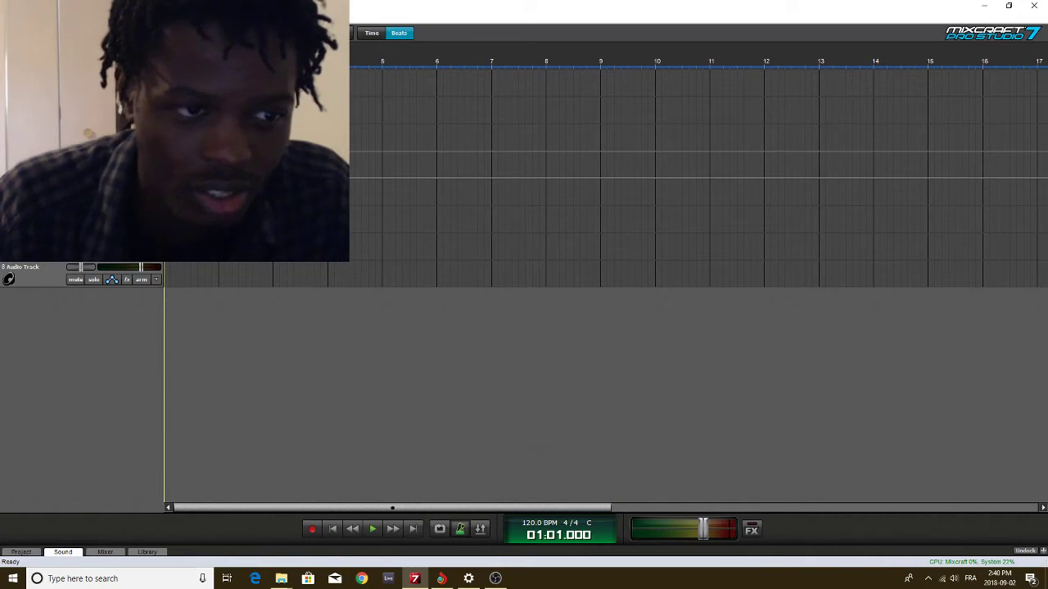
left_click(56, 171)
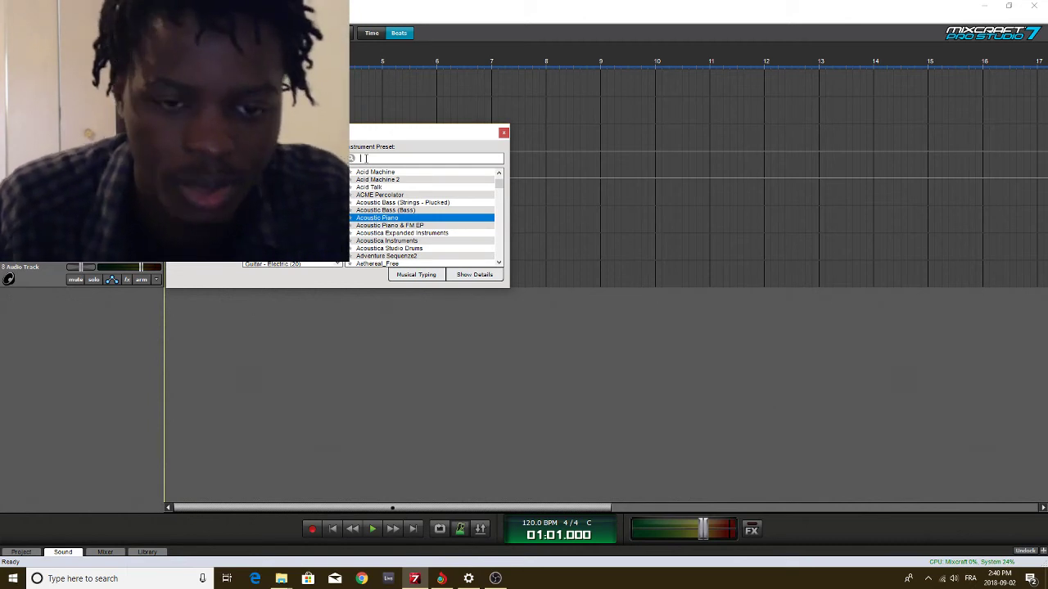
Show the Musical Typing keyboard and select the Aethereal_Free instrument preset with its details expanded
left_click(416, 274)
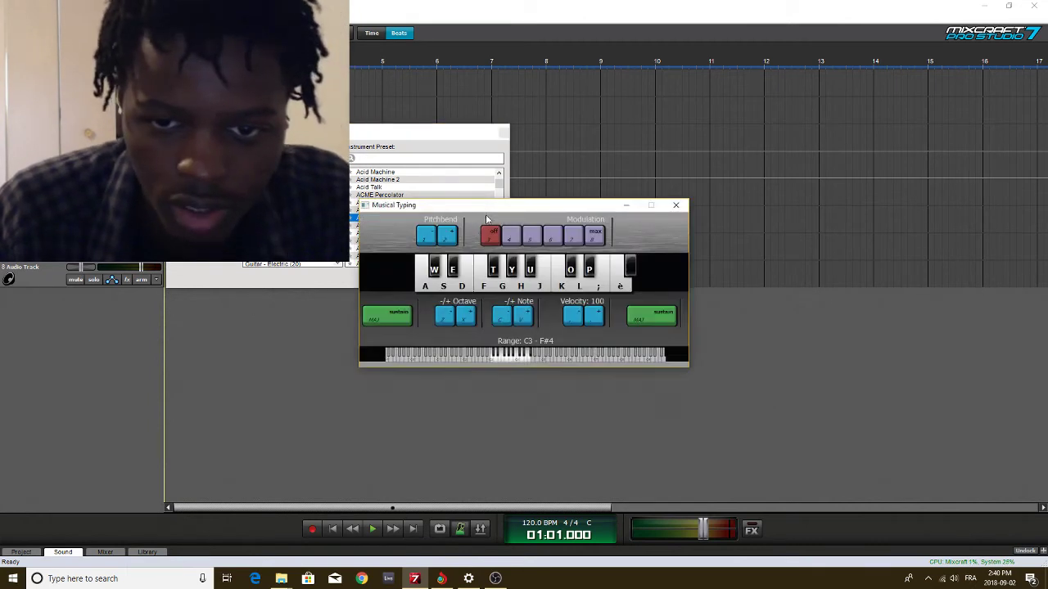
left_click_drag(485, 214, 492, 406)
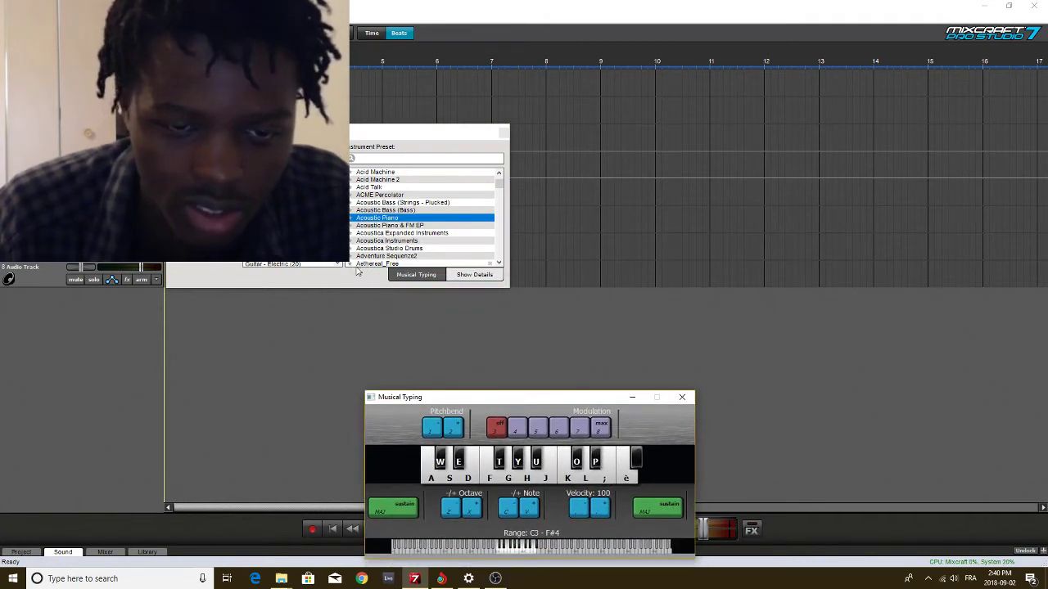
left_click(352, 264)
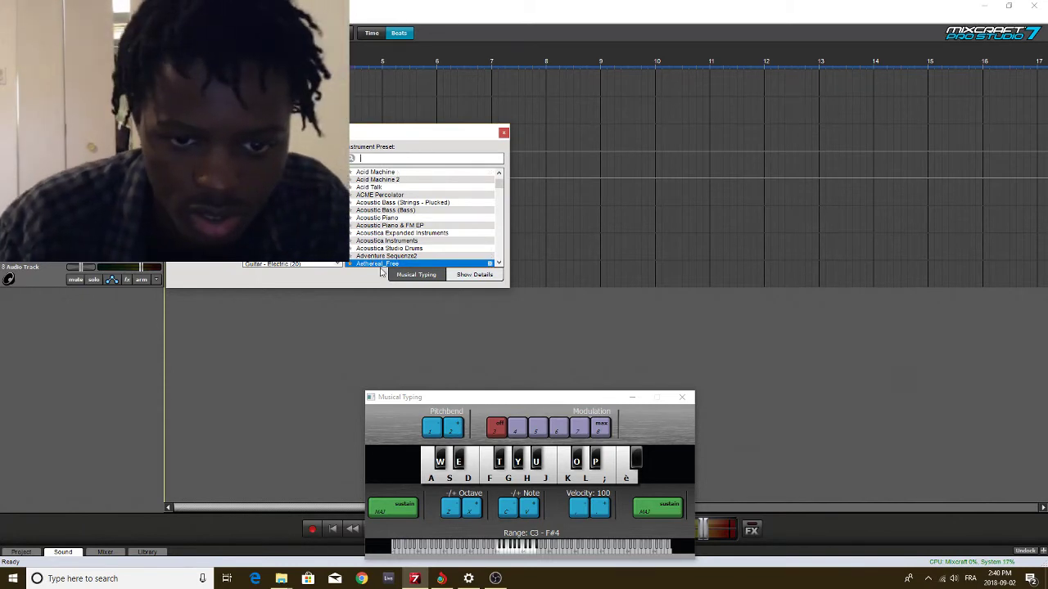
left_click(480, 276)
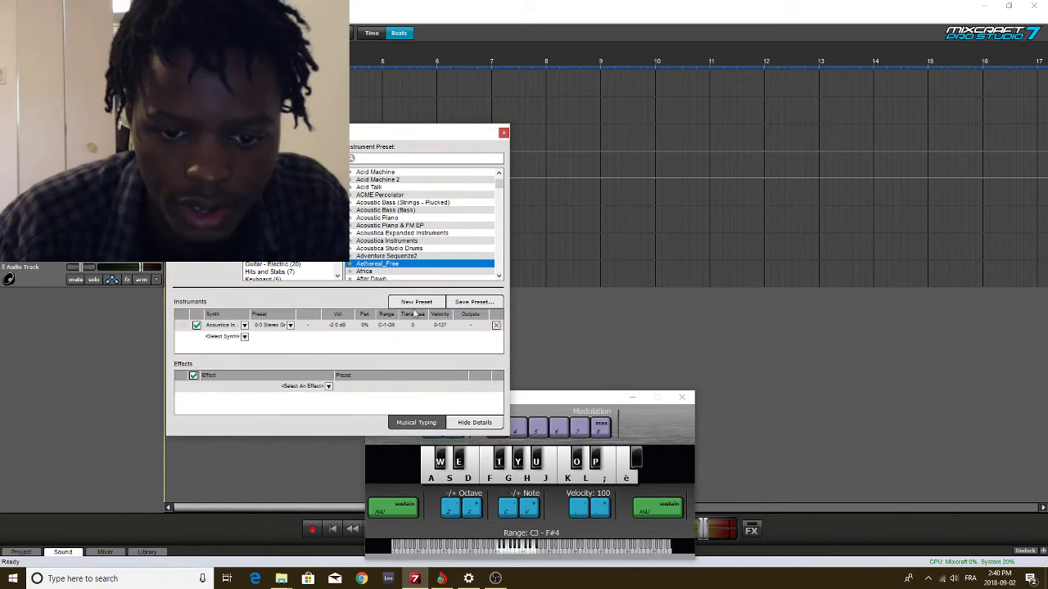
Relocate the Musical Typing keyboard so it no longer covers the instrument details
left_click_drag(566, 403, 716, 401)
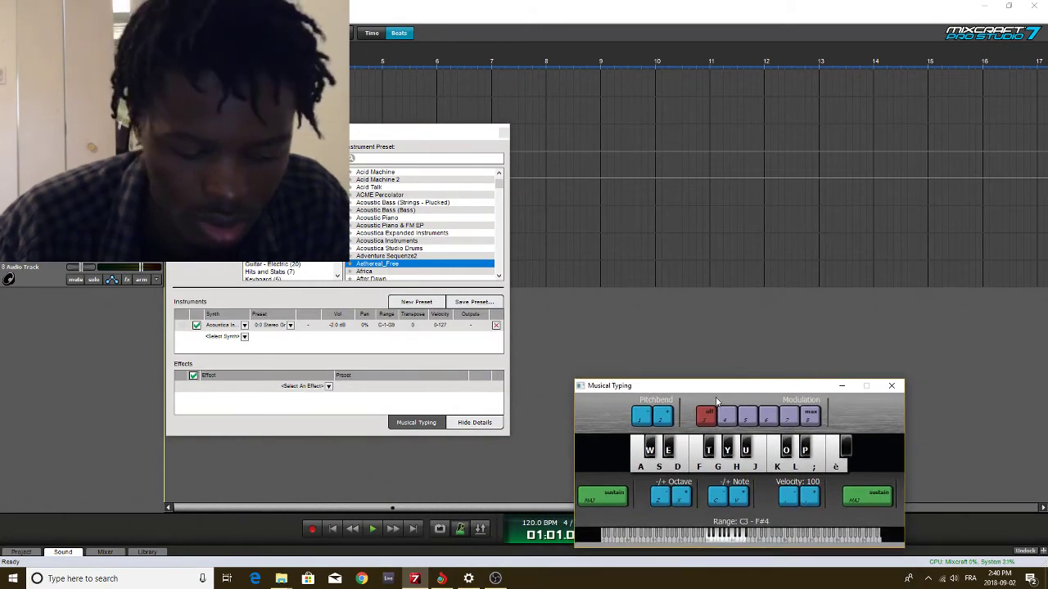
left_click(888, 383)
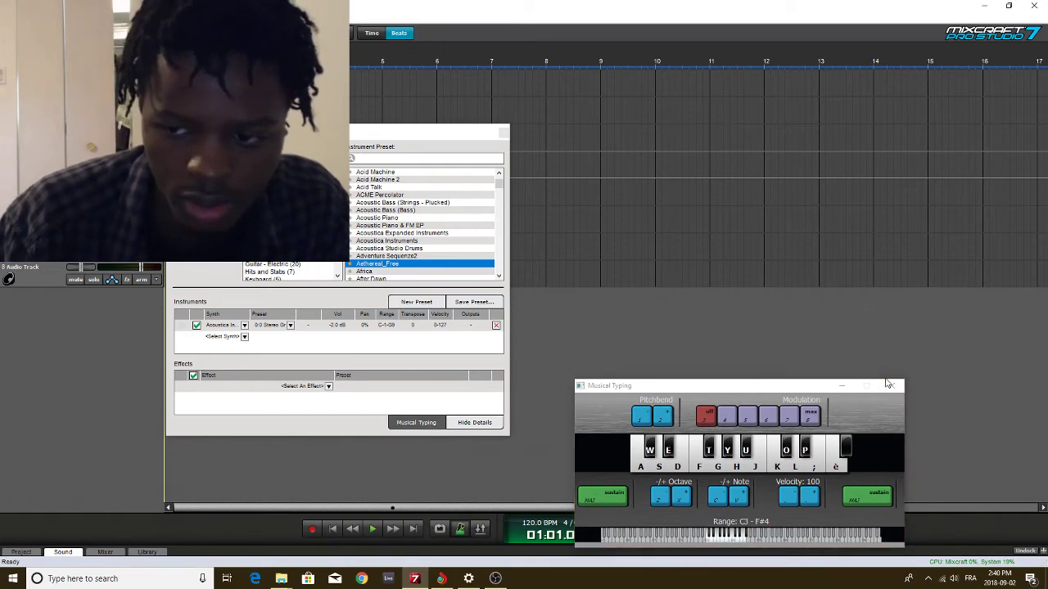
key("ctrl+alt+k")
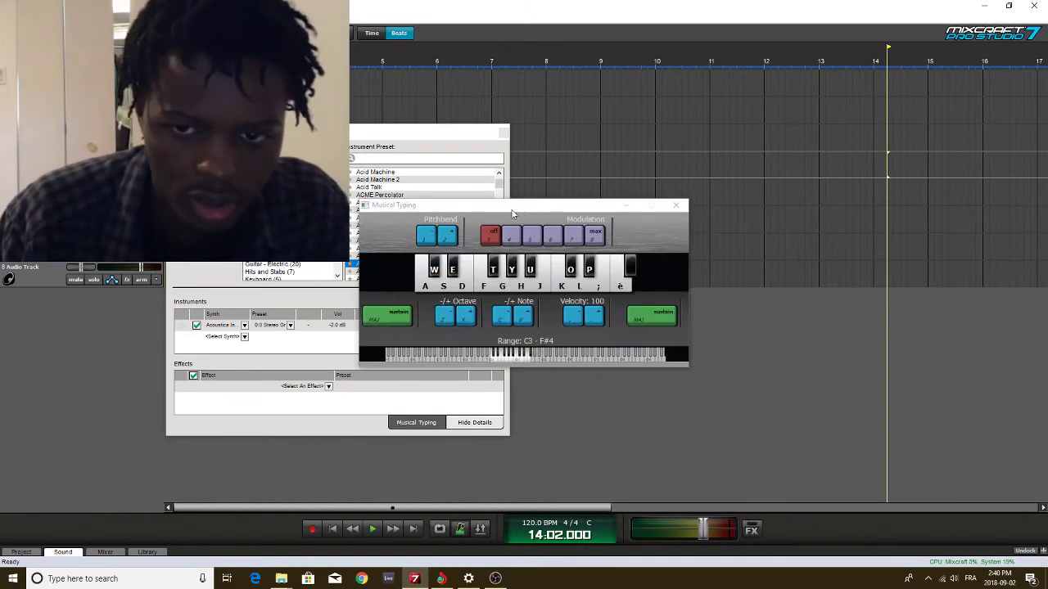
left_click_drag(512, 214, 726, 547)
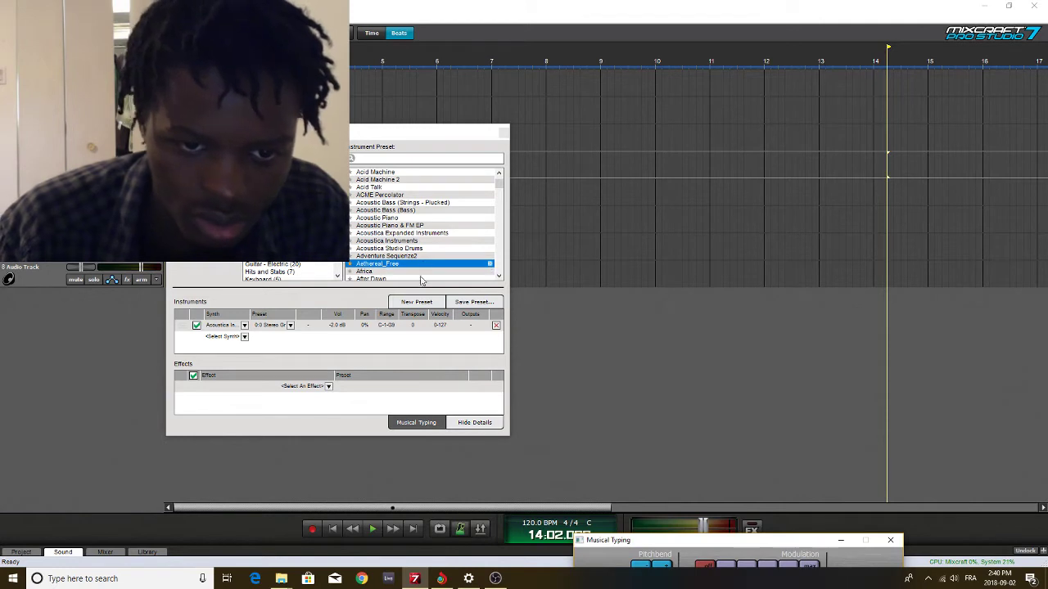
left_click(288, 328)
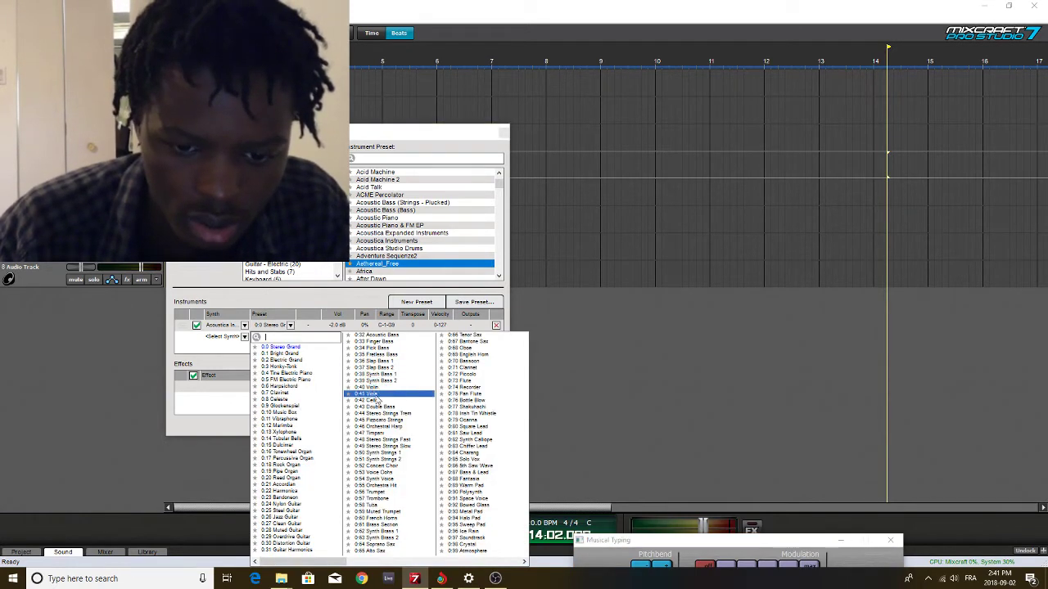
scroll(373, 468, "down", 2)
scroll(372, 468, "down", 5)
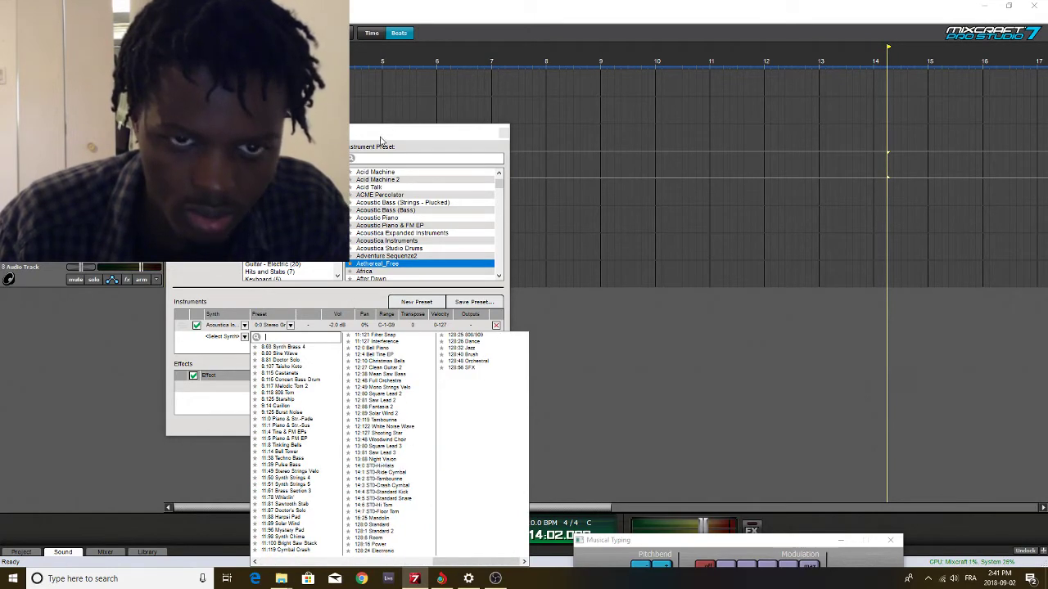
Load Aethereal_Free on the fourth track with its mood swing preset and open the synth's editor
left_click_drag(381, 141, 426, 39)
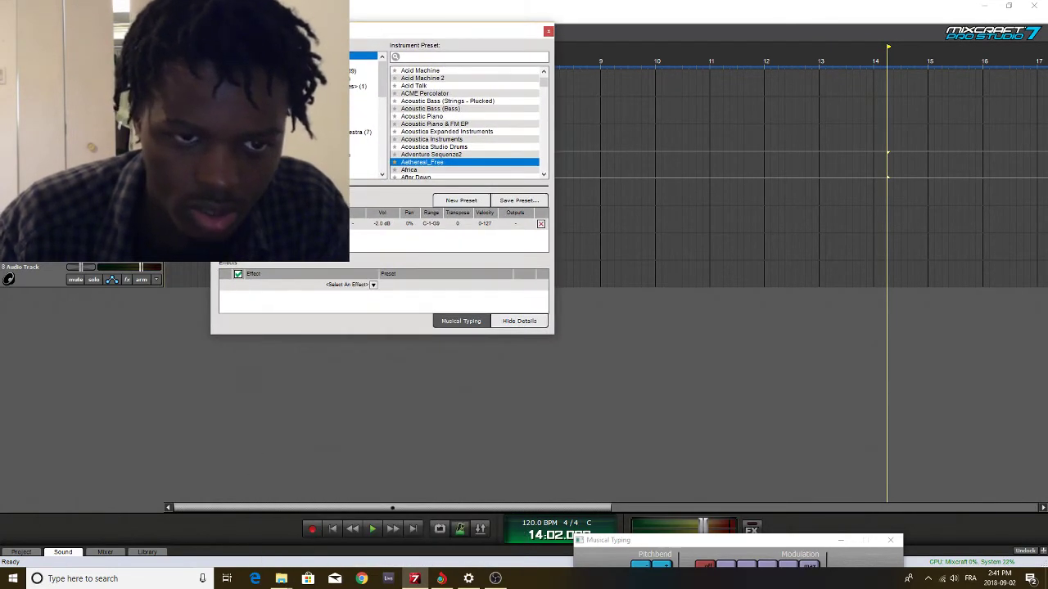
left_click(422, 163)
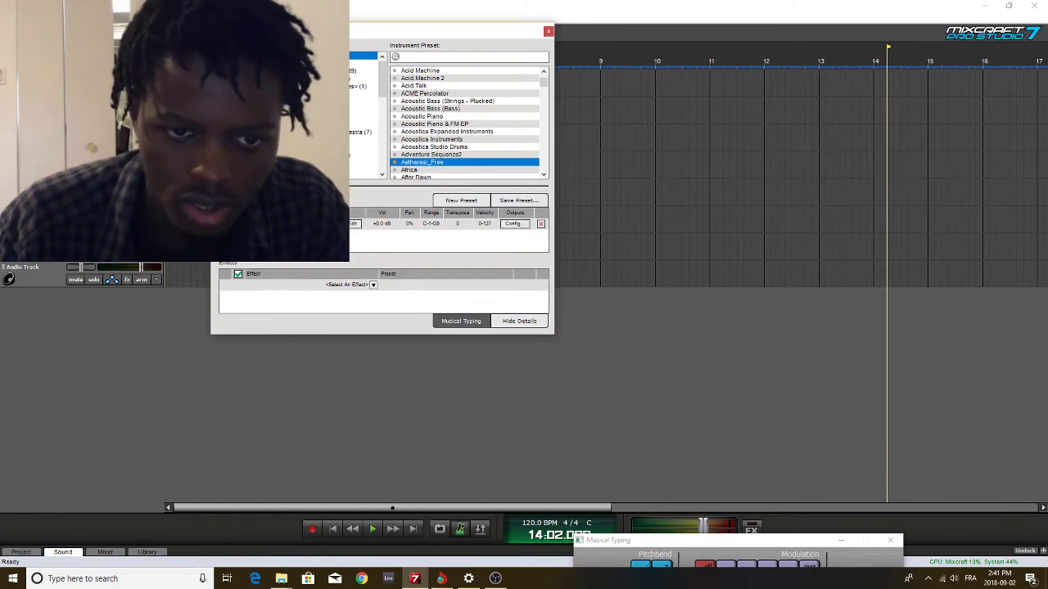
left_click(339, 224)
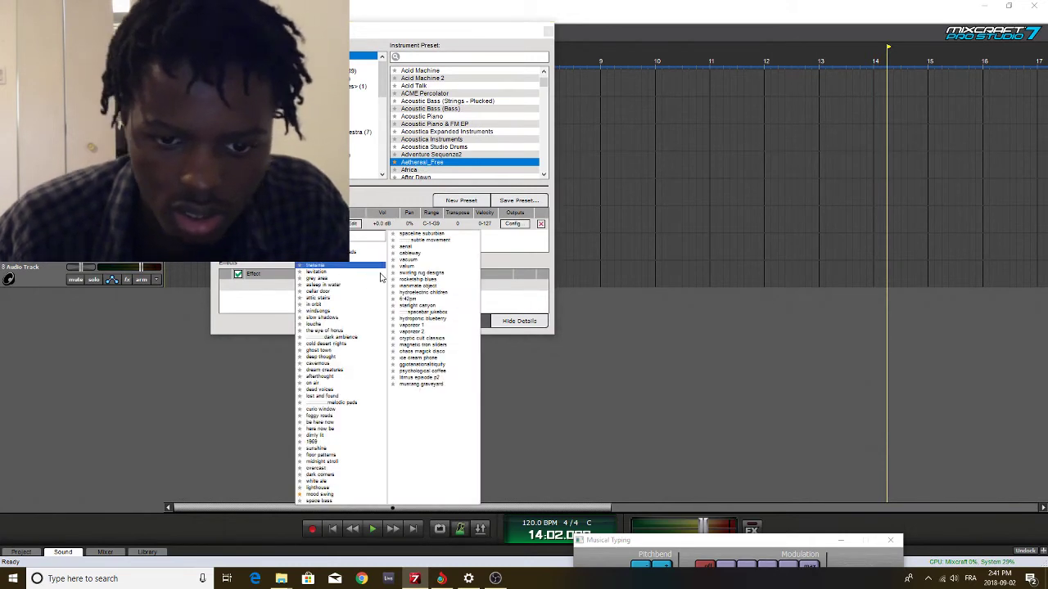
left_click(334, 496)
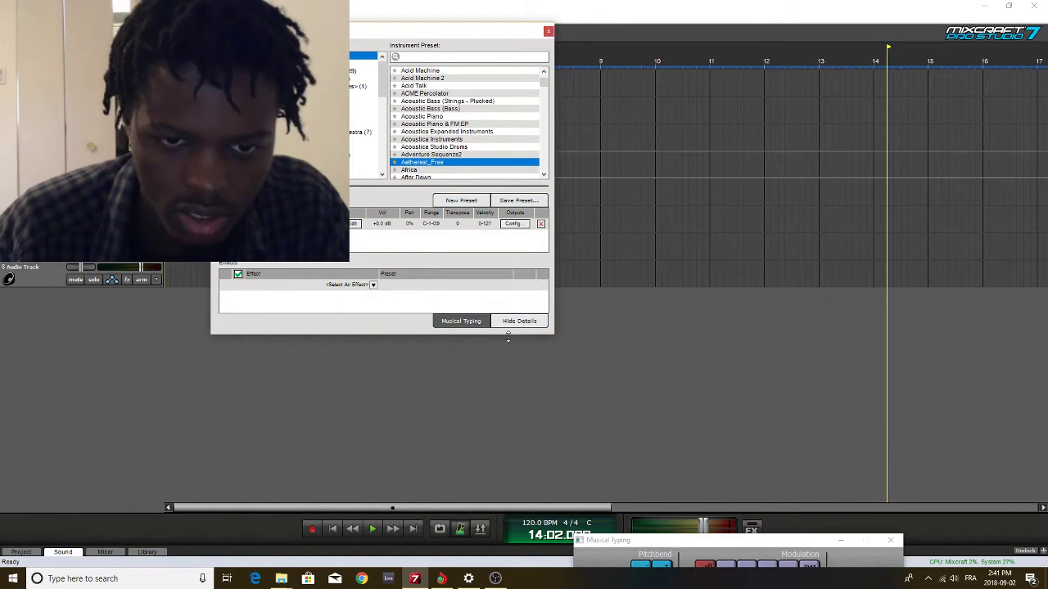
left_click(354, 225)
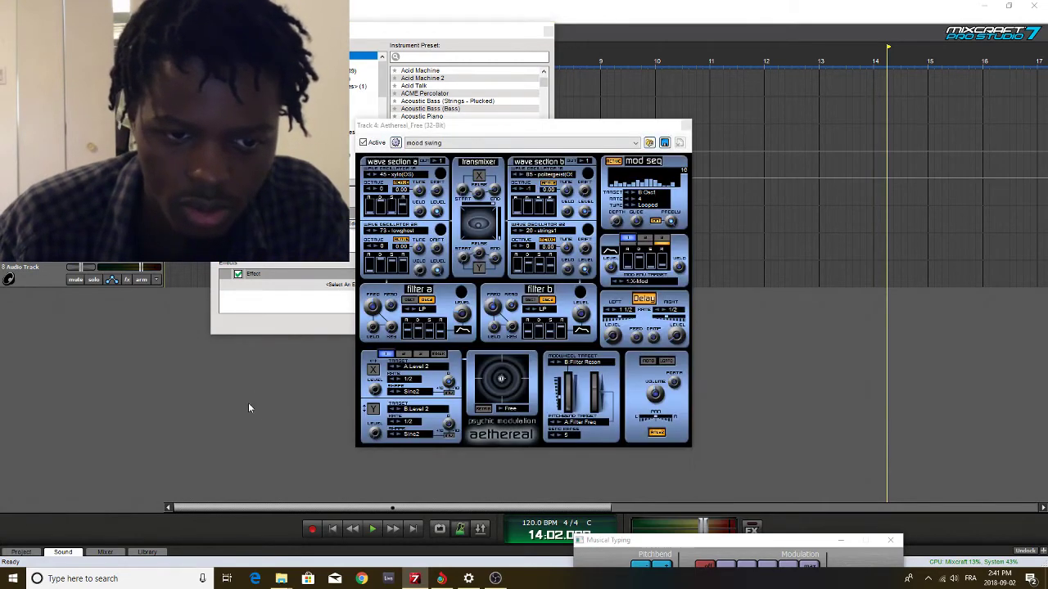
Bring the Musical Typing keyboard beside the synth editor and audition the mood swing sound with the notes C5, G4, D5 and F4
left_click(251, 409)
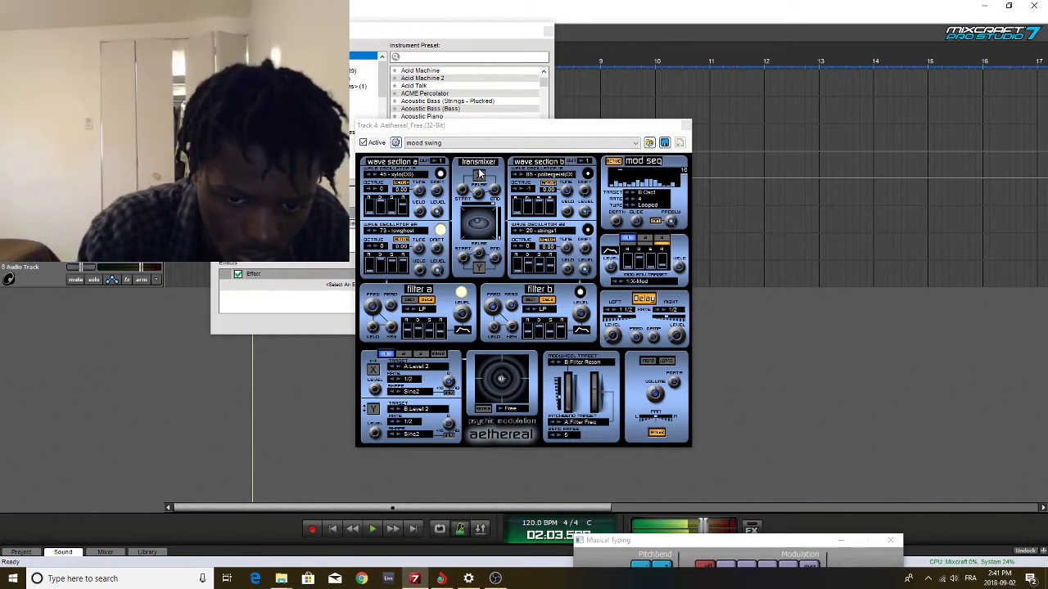
left_click(521, 274)
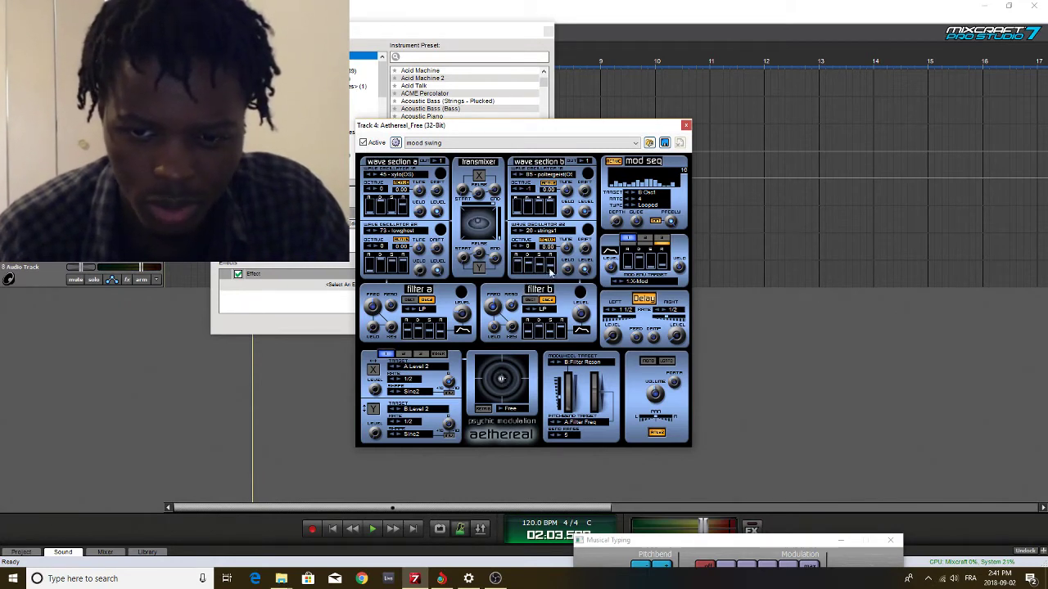
left_click(293, 392)
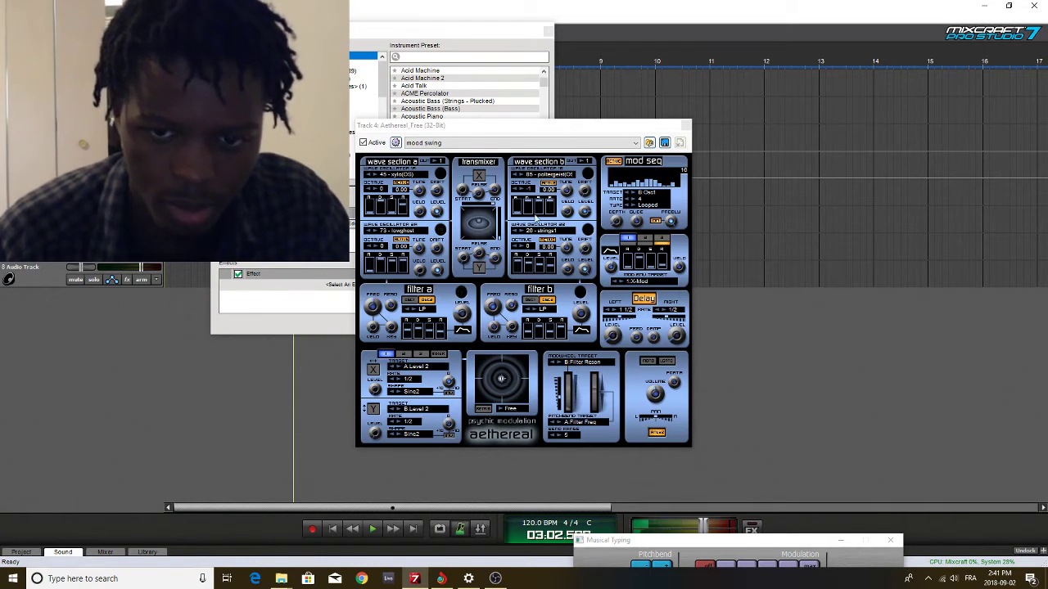
left_click(754, 338)
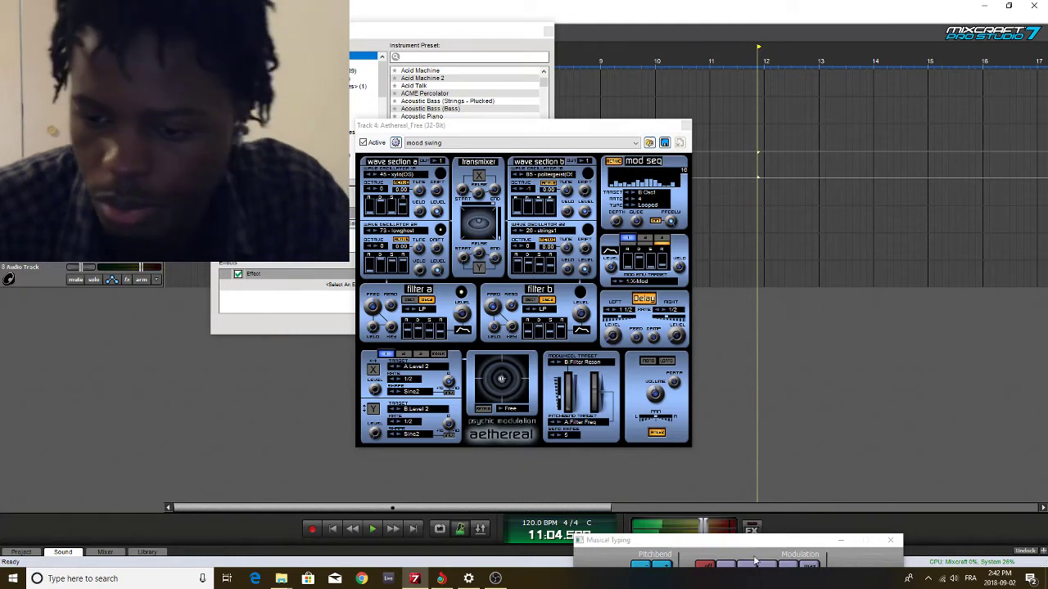
left_click_drag(759, 544, 888, 310)
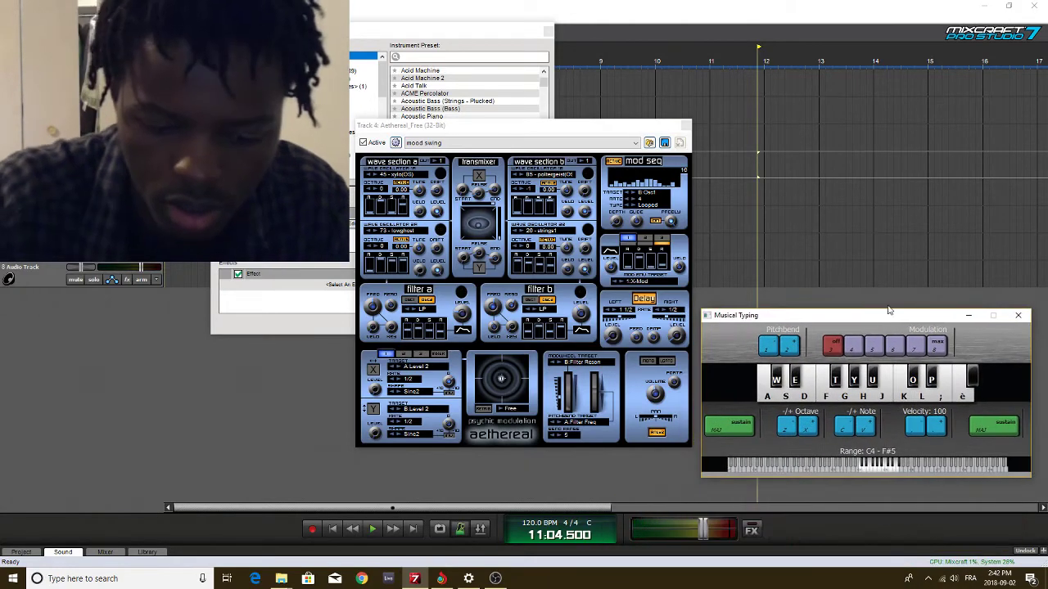
key("k")
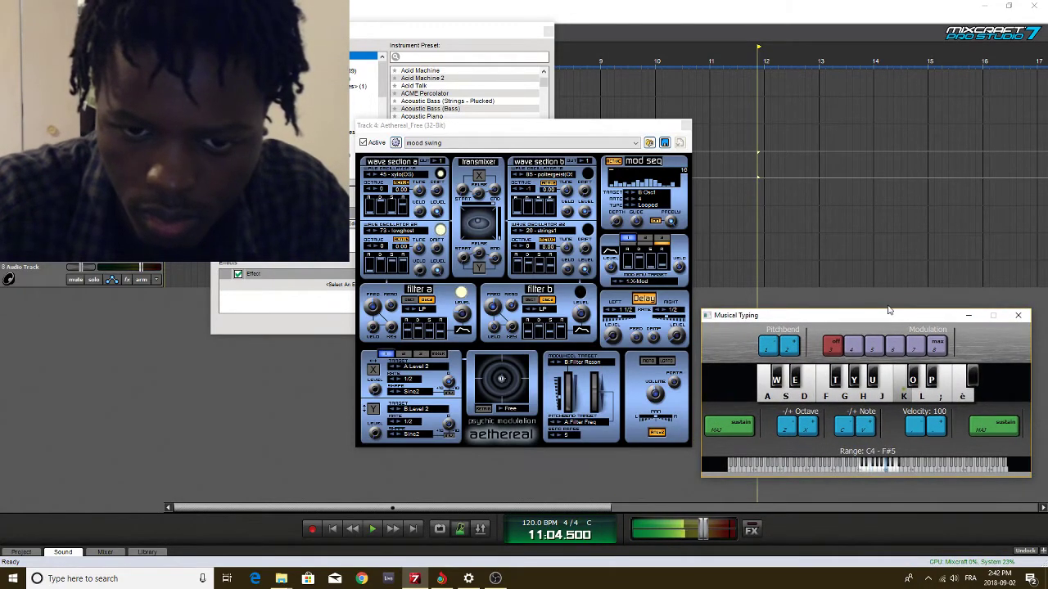
key("g")
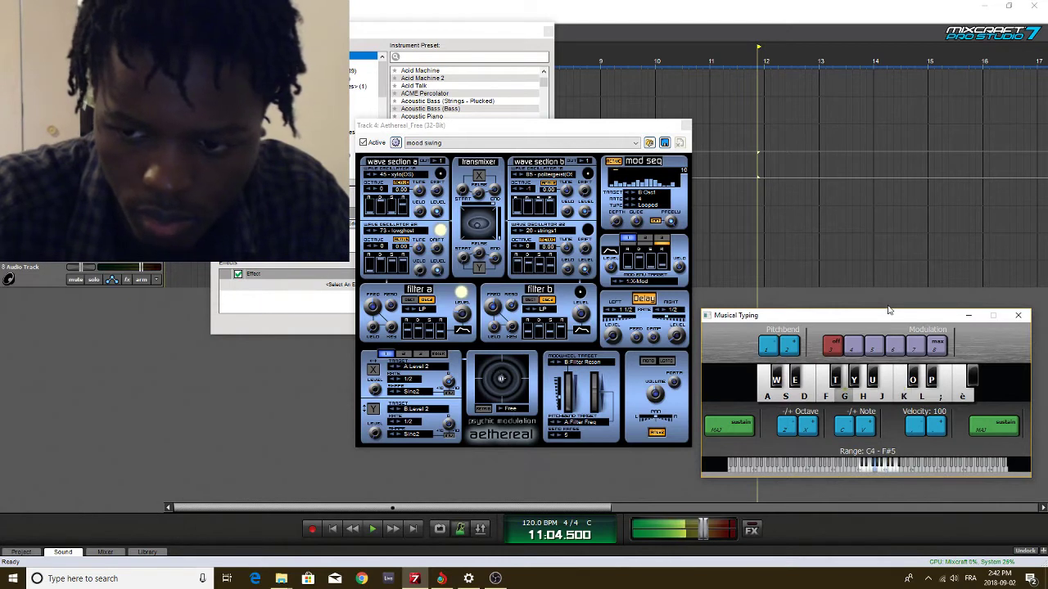
key("l")
key("f")
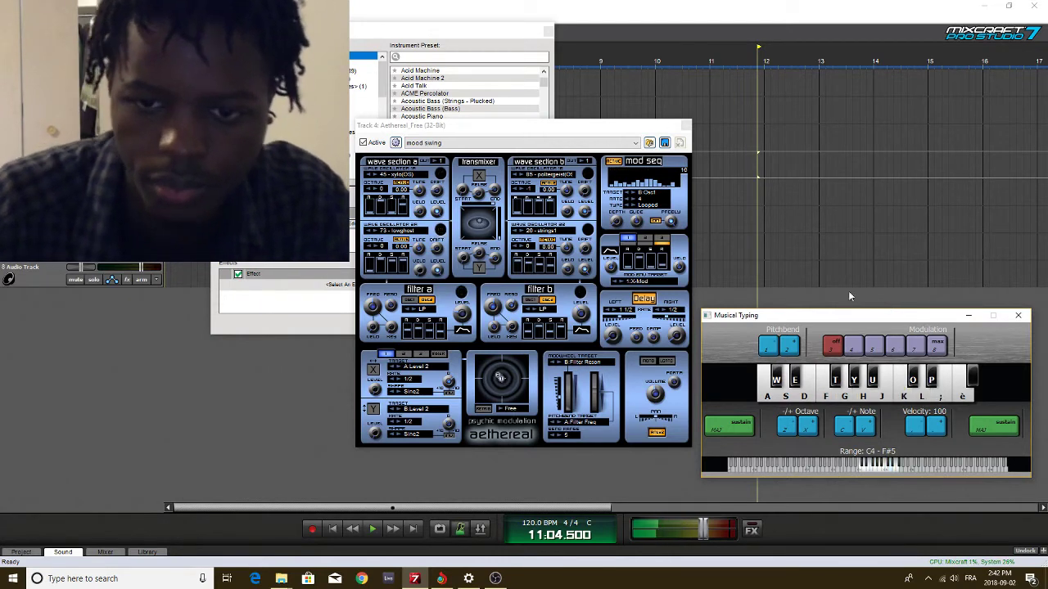
Close the synth editor and the instrument selection, and return the playhead to the start of the project
left_click(686, 126)
left_click(548, 31)
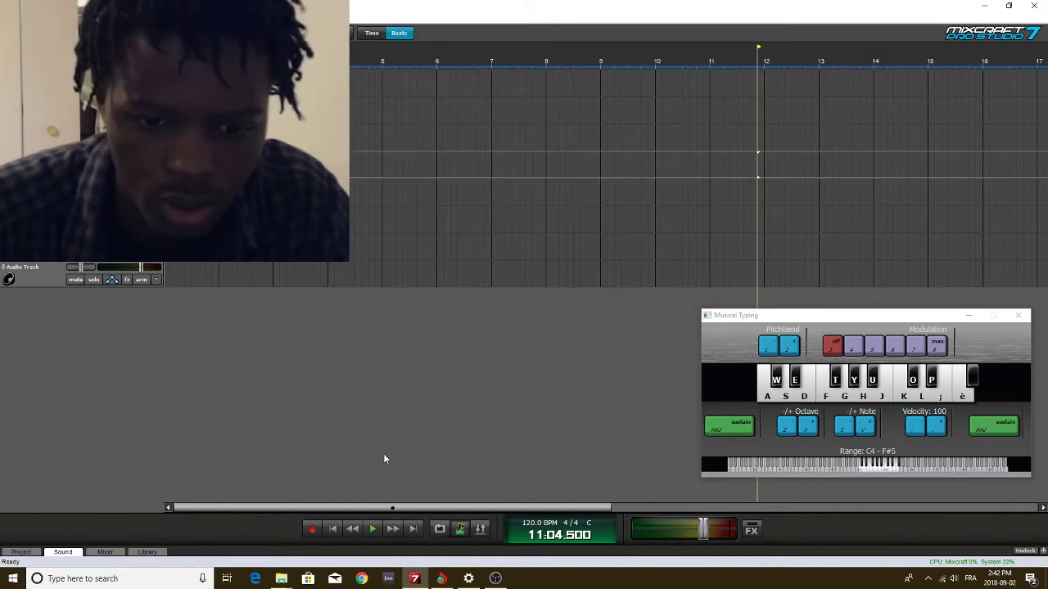
left_click(333, 531)
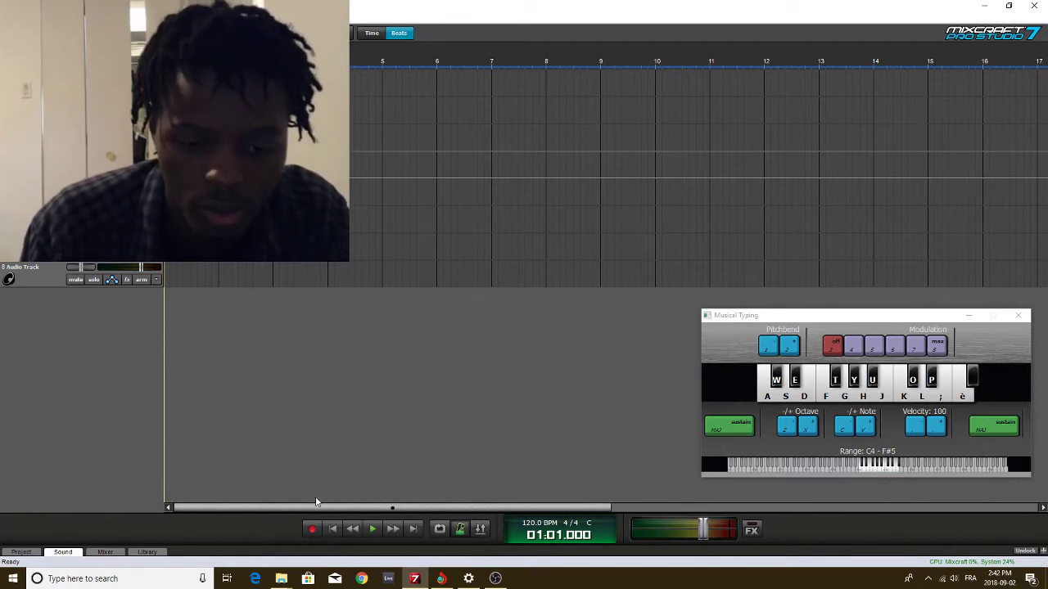
Record a part of long held notes, including G4 and F4, on the Aethereal_Free track up to about bar 8, and play it back
left_click(310, 532)
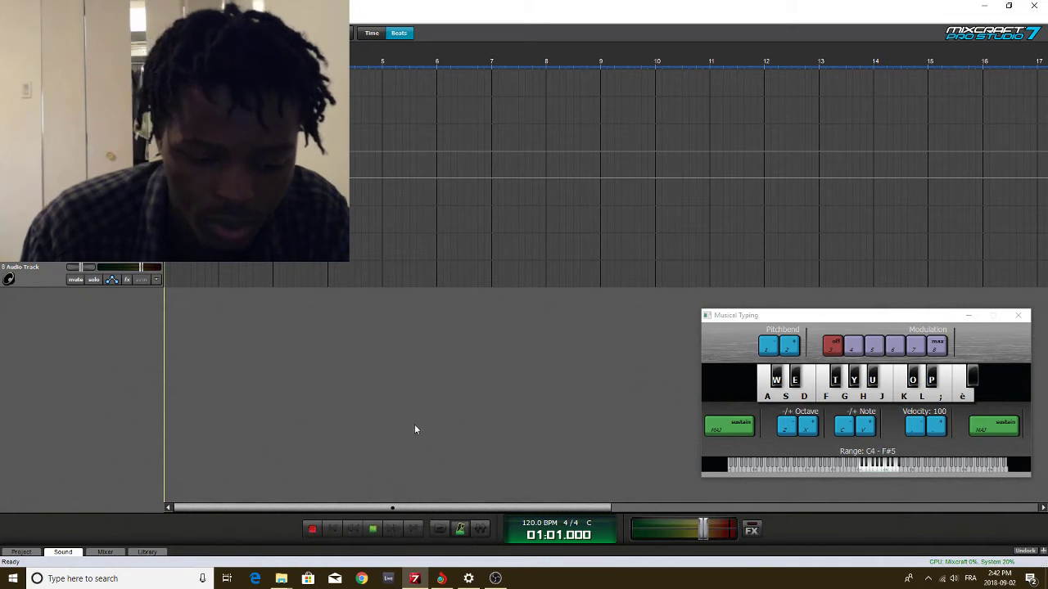
key("g")
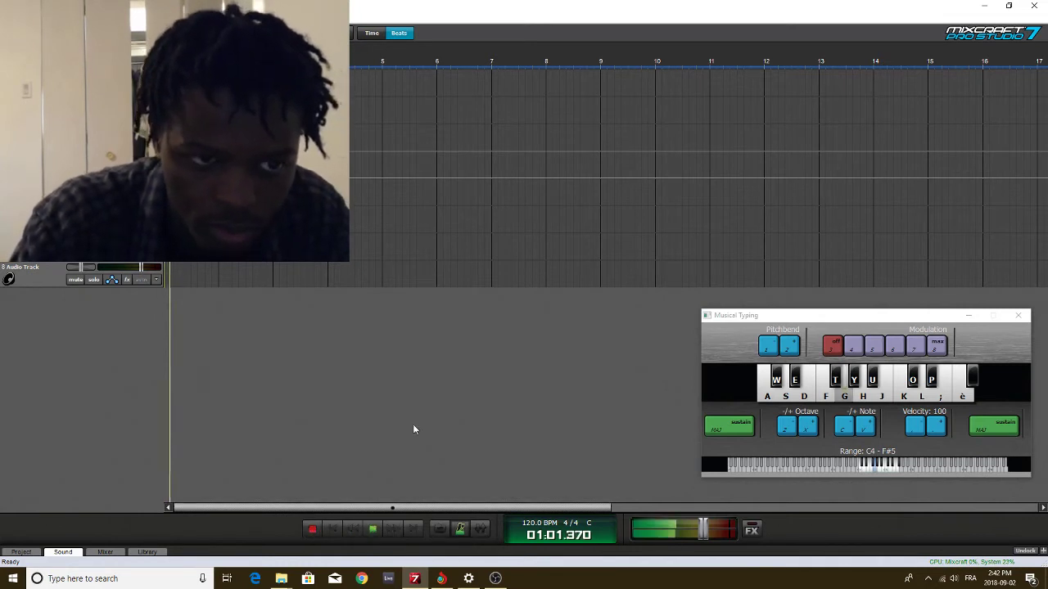
key("g")
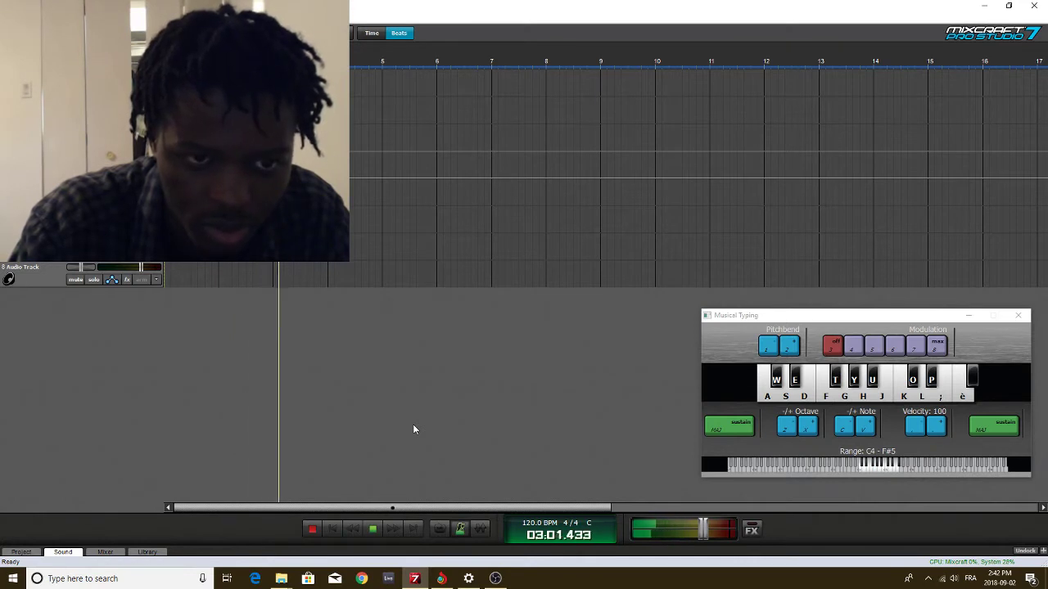
key("f")
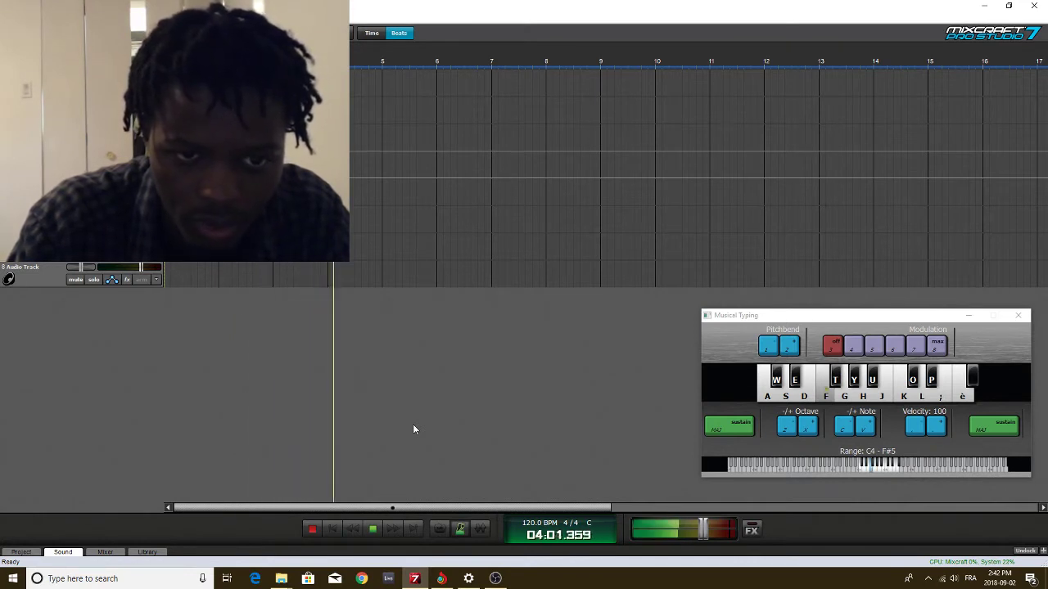
key("k")
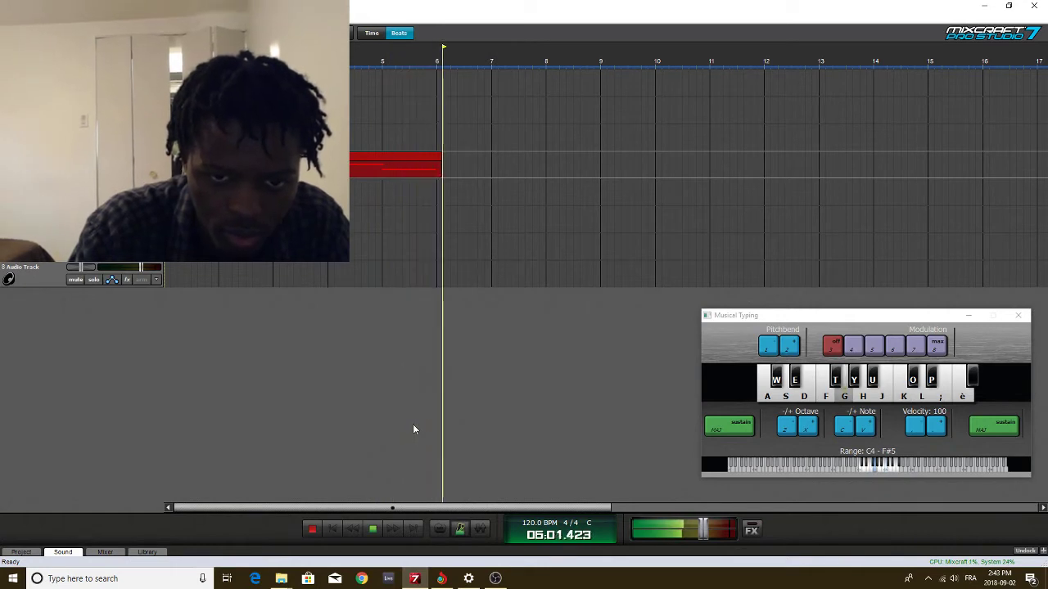
key("g")
key("l")
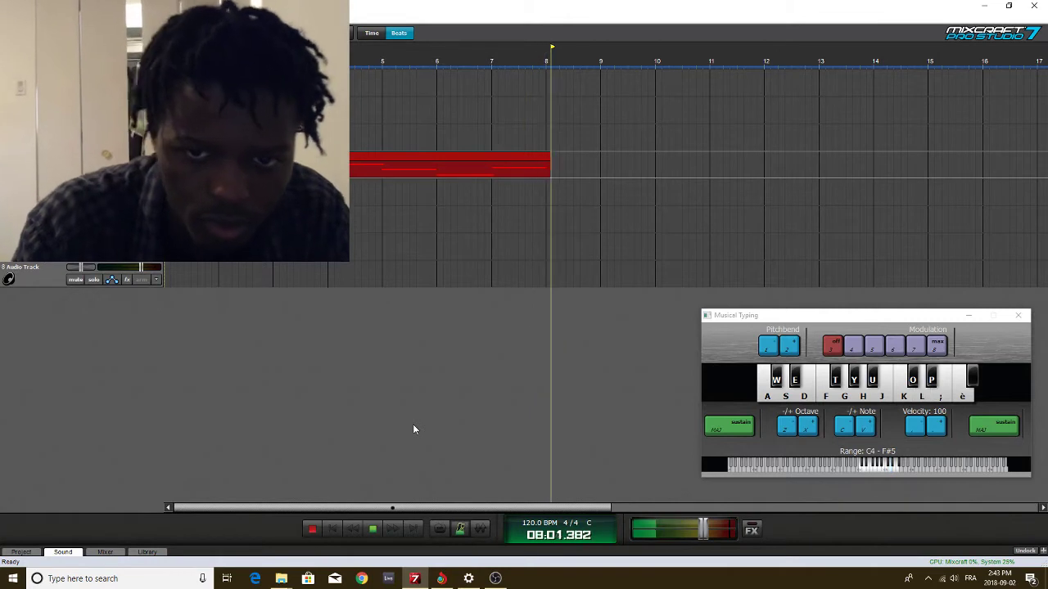
key("space")
key("space")
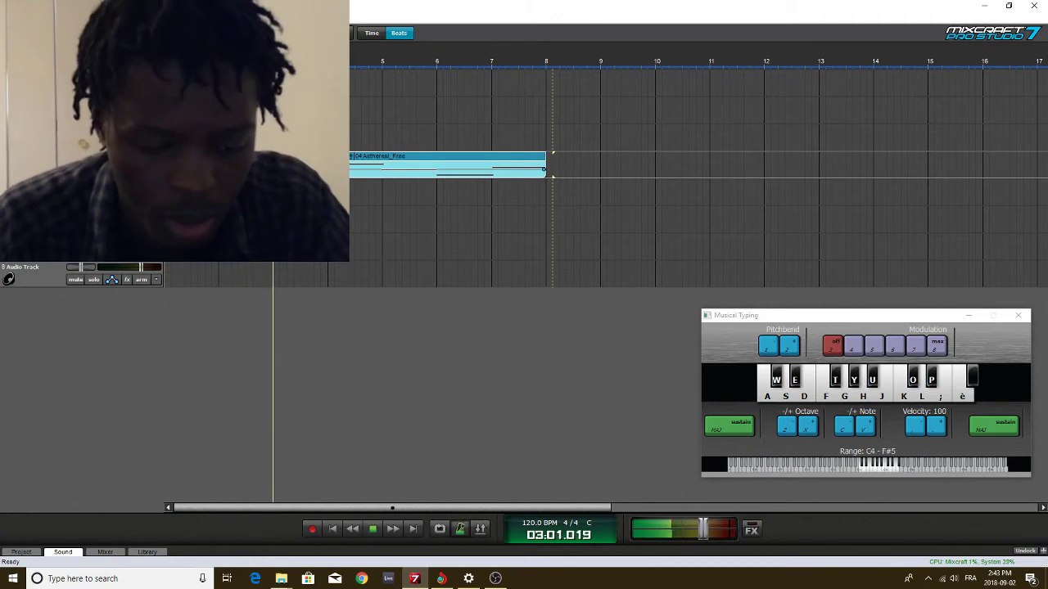
Shorten the recorded Aethereal_Free clip to end at bar 5, loop it once to reach bar 9, and turn on loop playback
key("space")
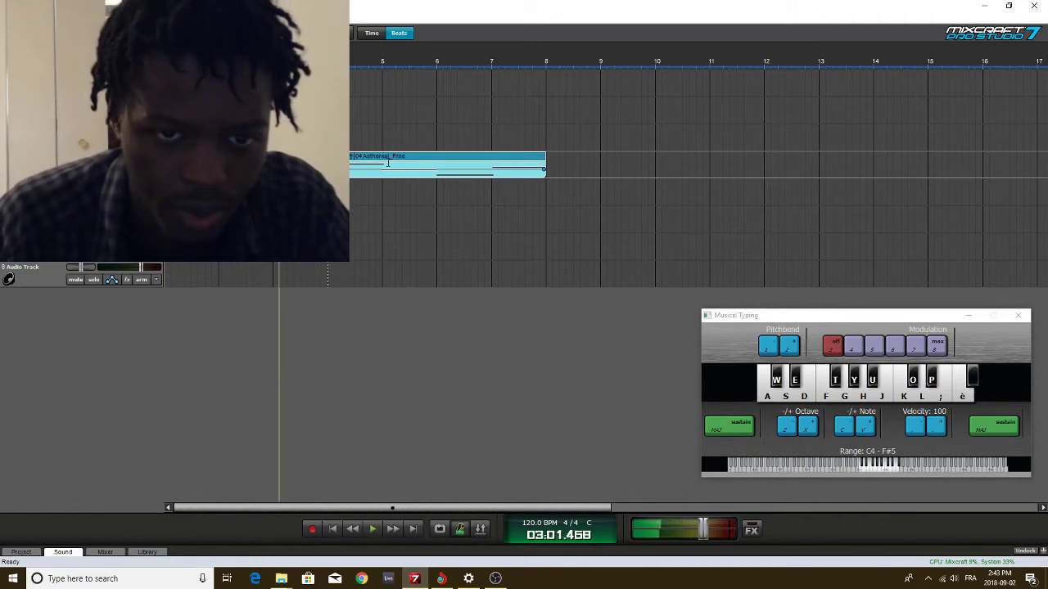
left_click(389, 160)
left_click_drag(391, 159, 229, 162)
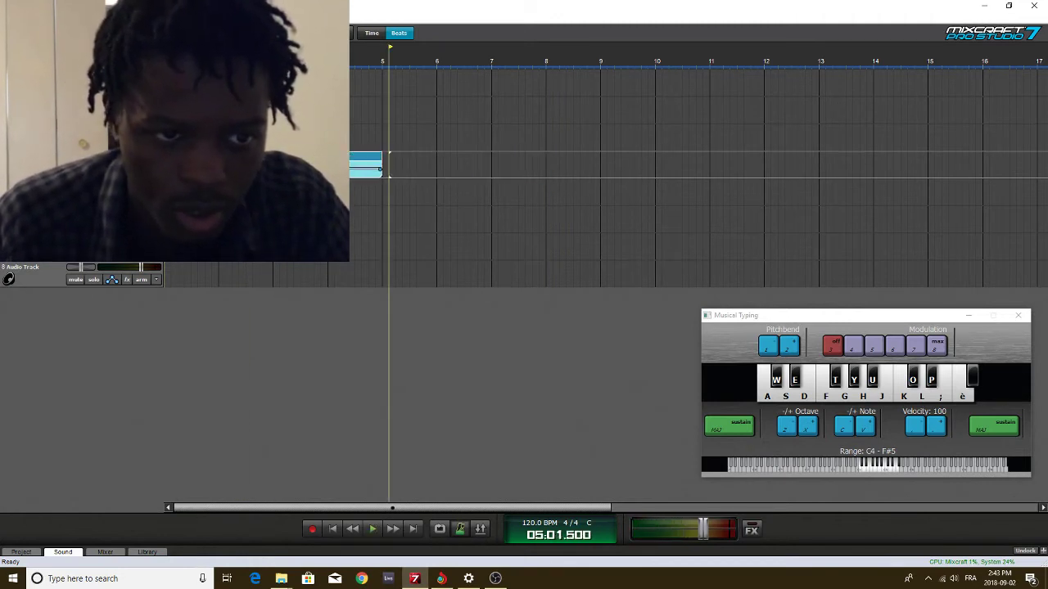
left_click(170, 156)
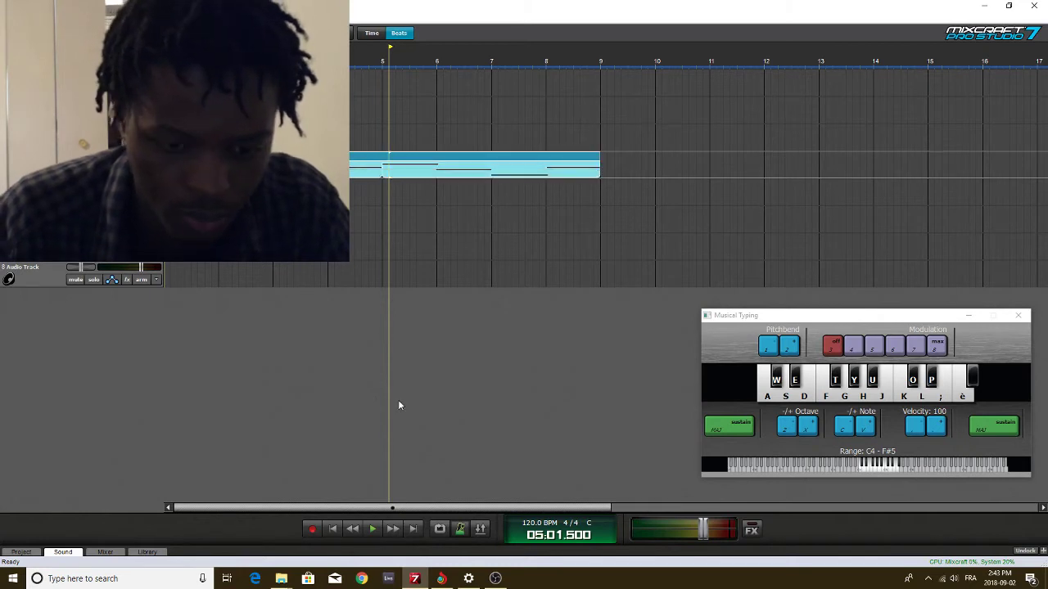
left_click(440, 530)
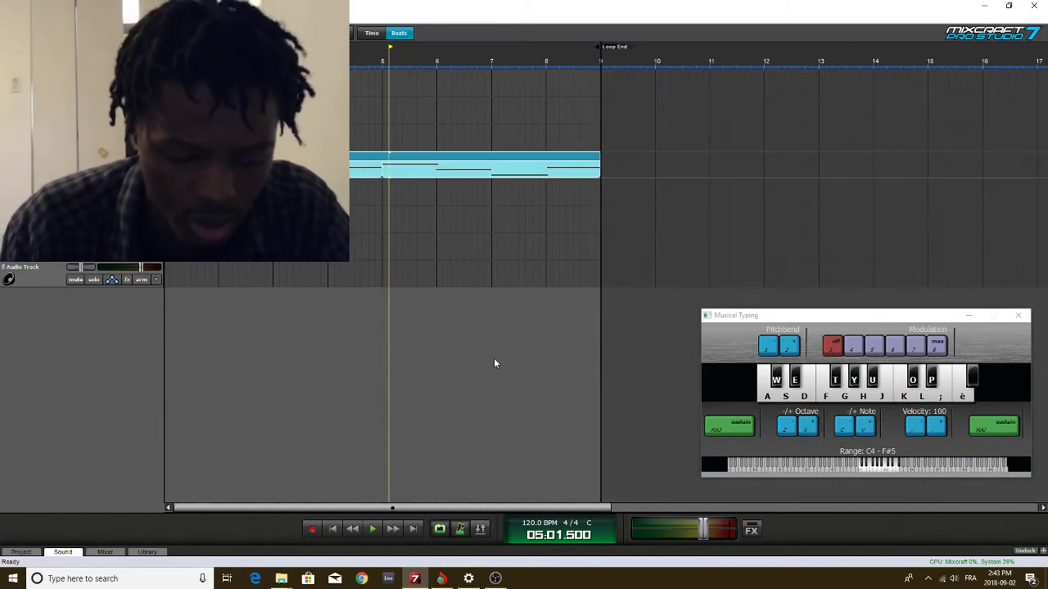
Open the looped Aethereal_Free clip in the piano roll and quantize all its notes
double_click(260, 160)
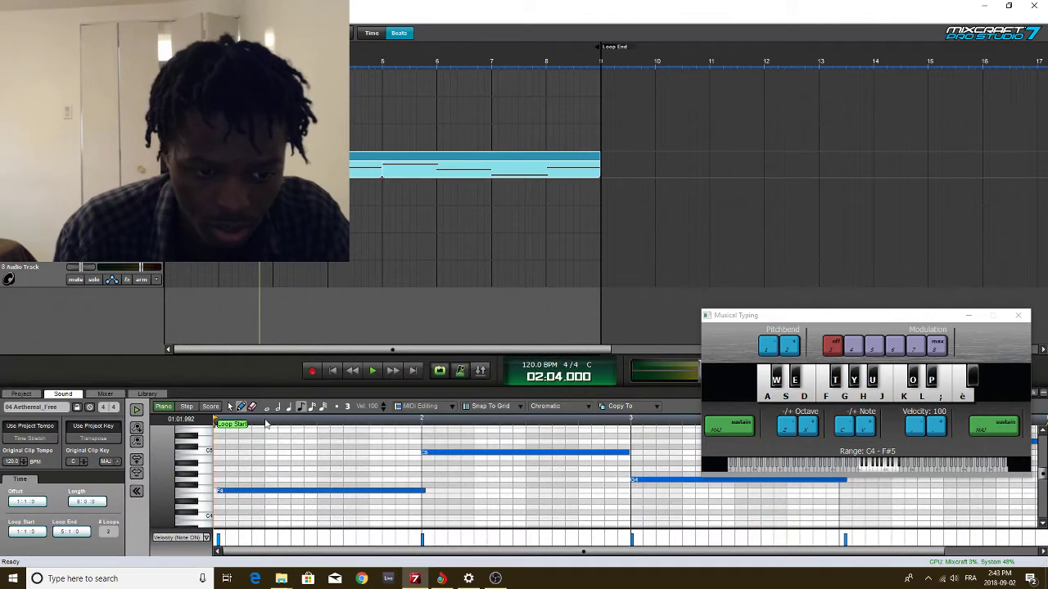
left_click(266, 423)
left_click(419, 406)
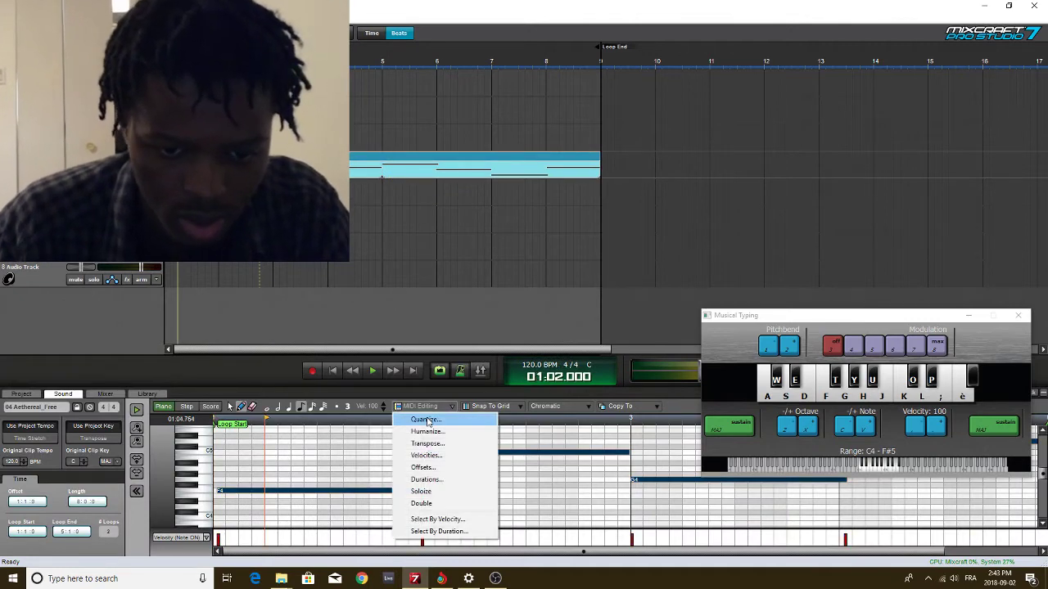
left_click(427, 420)
left_click(544, 338)
Minimize the Musical Typing keyboard and play back the quantized melody loop
left_click(792, 328)
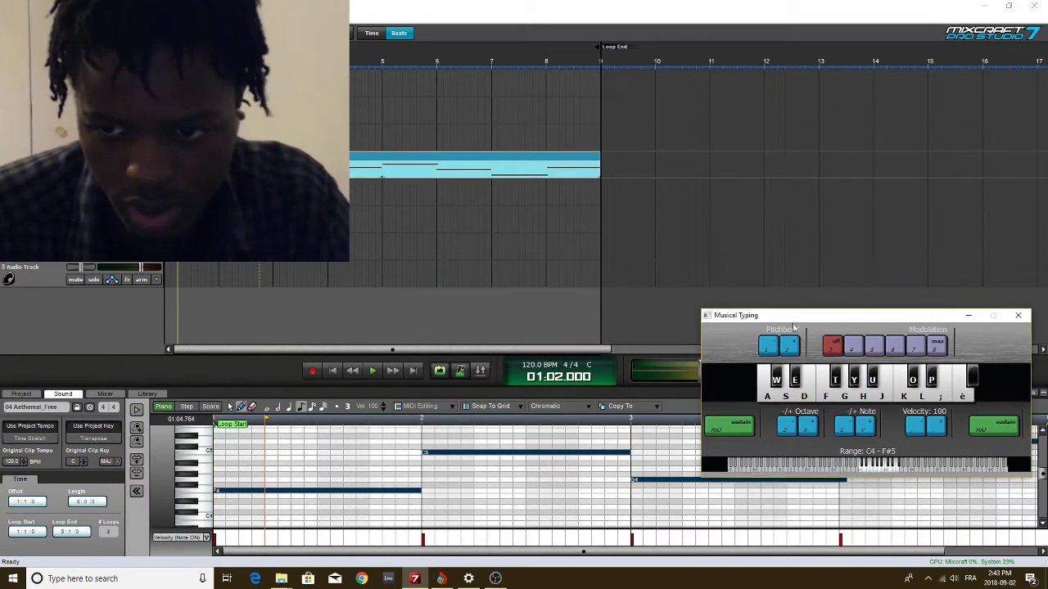
left_click(968, 315)
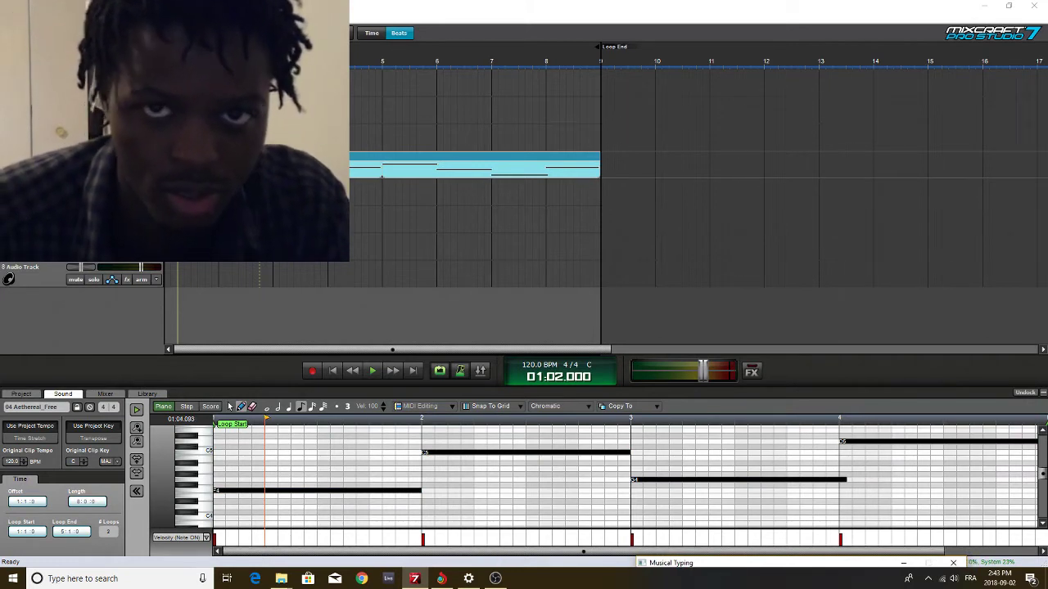
key("space")
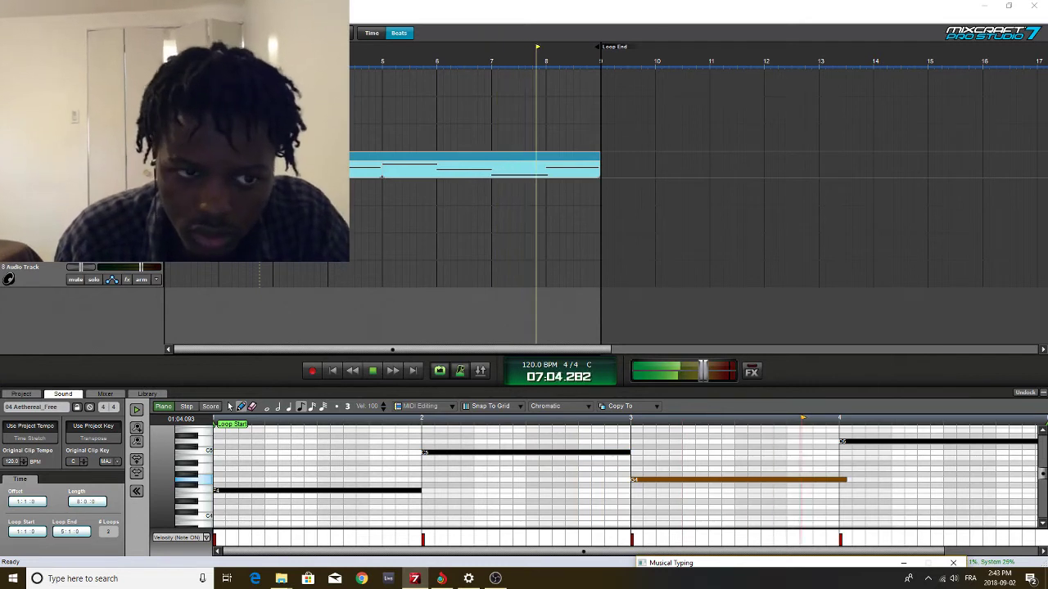
key("space")
Mix the Aethereal_Free instrument track to a new audio track and place that audio track below the original
right_click(32, 164)
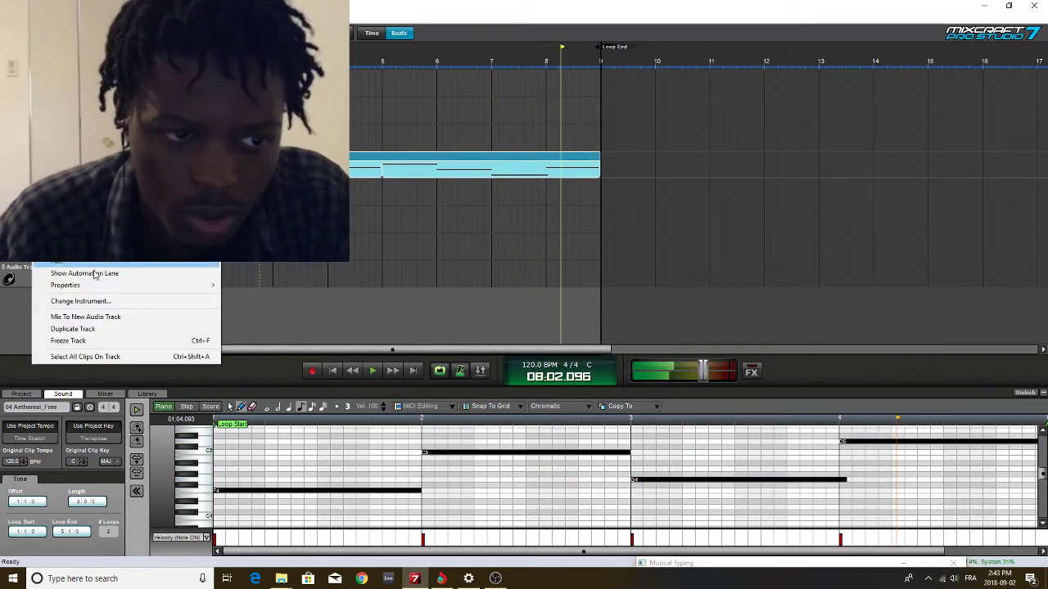
left_click(135, 317)
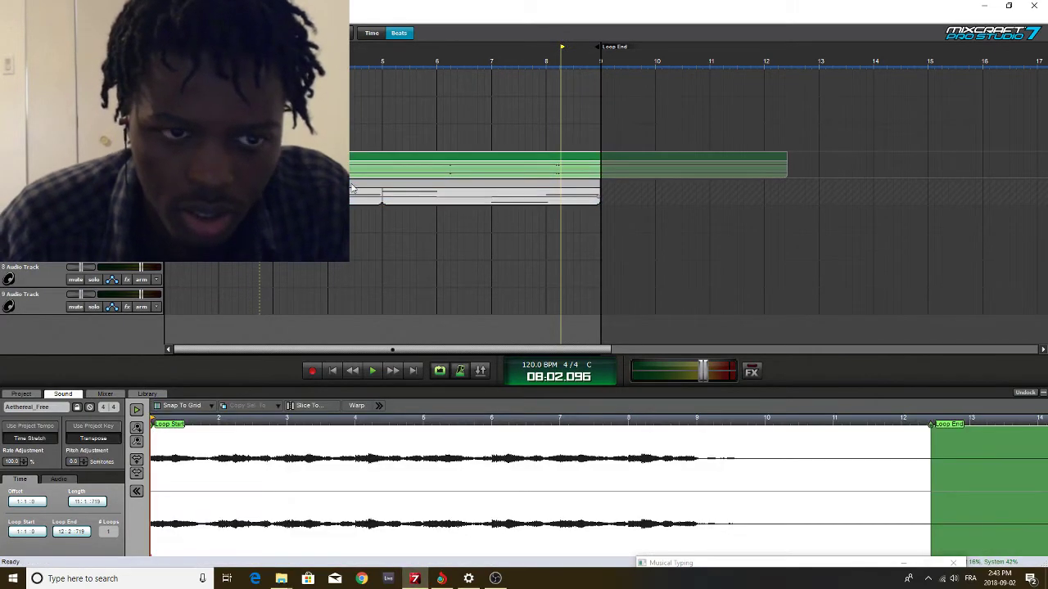
key("space")
left_click_drag(32, 165, 32, 193)
key("space")
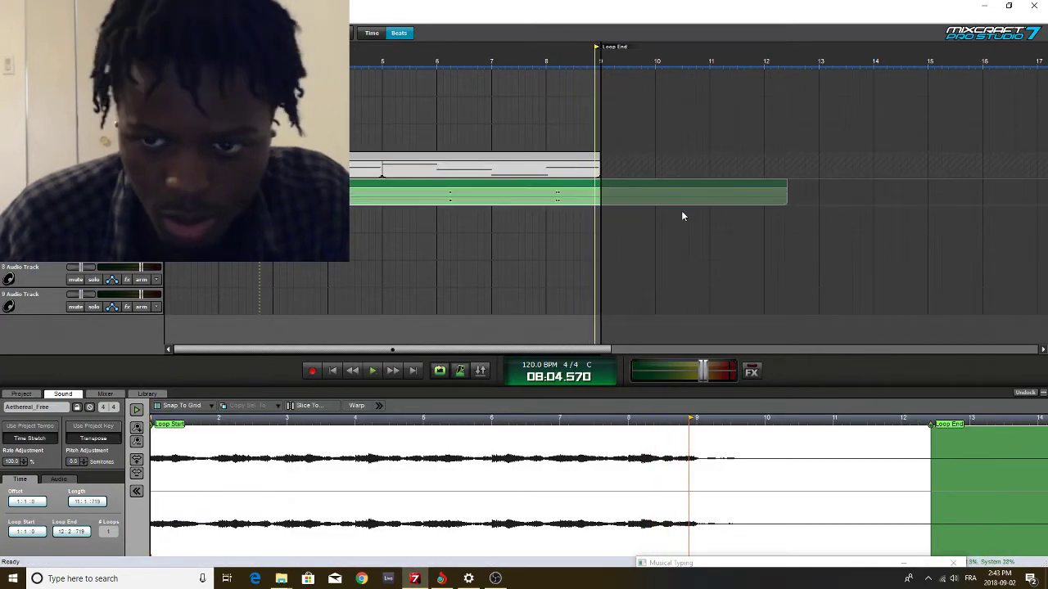
Trim the end of the mixed-down audio clip back to bar 9, crop its audio to that length, and play it back
left_click_drag(785, 200, 604, 200)
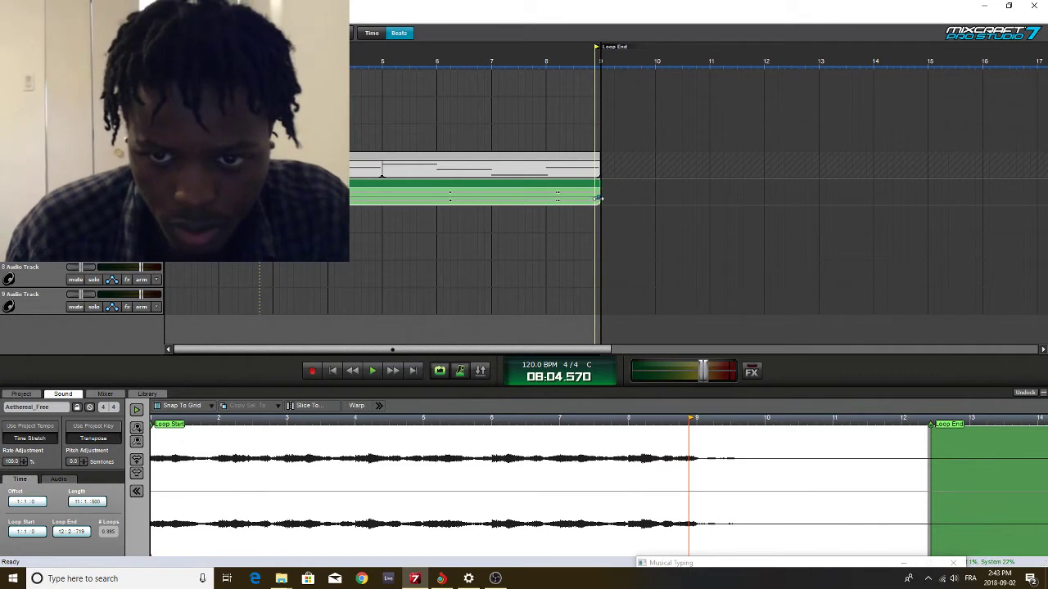
key("ctrl+w")
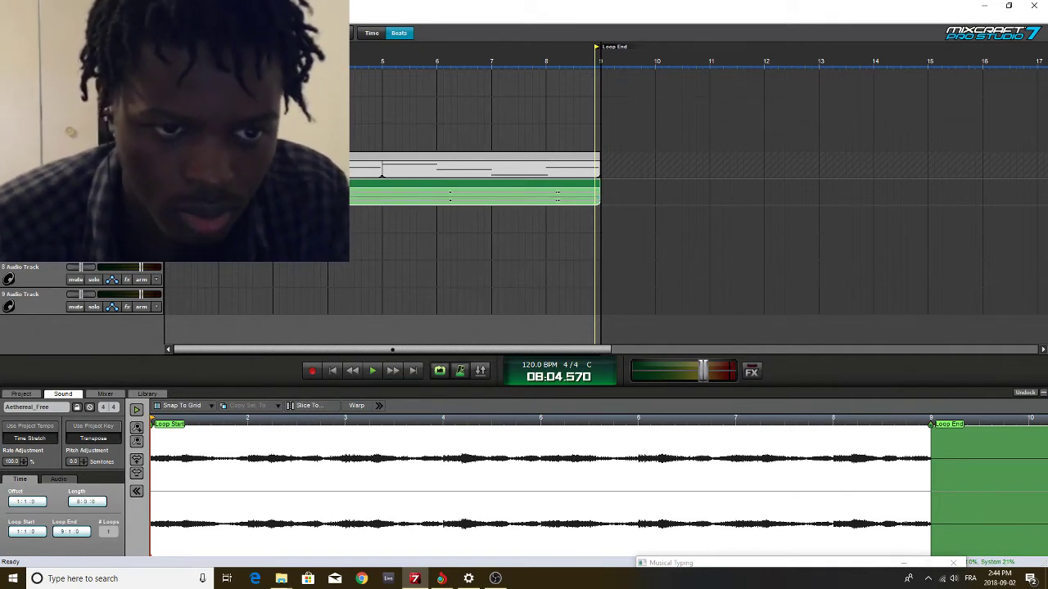
key("space")
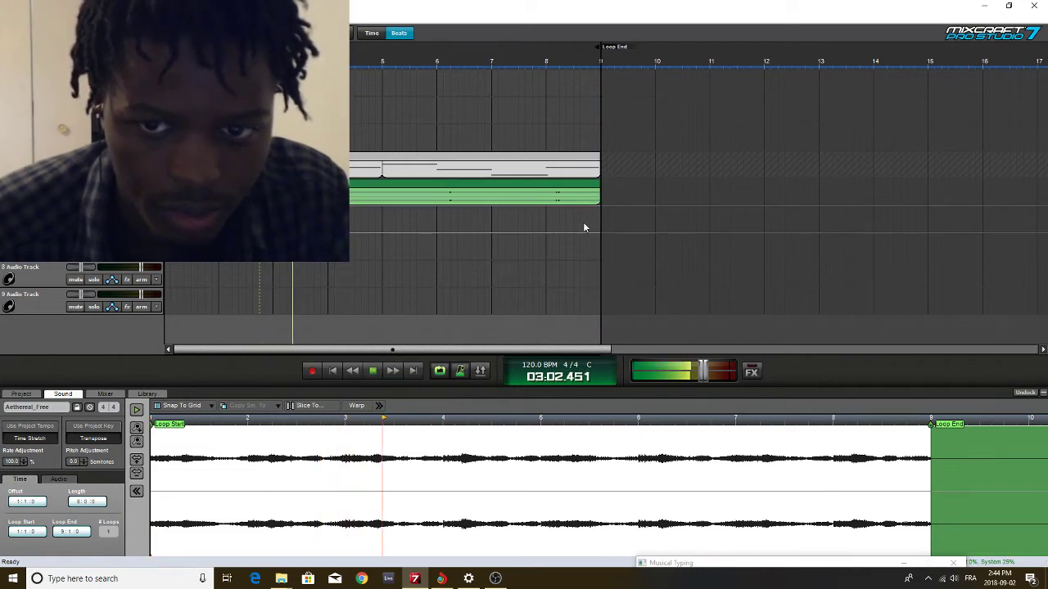
left_click(583, 222)
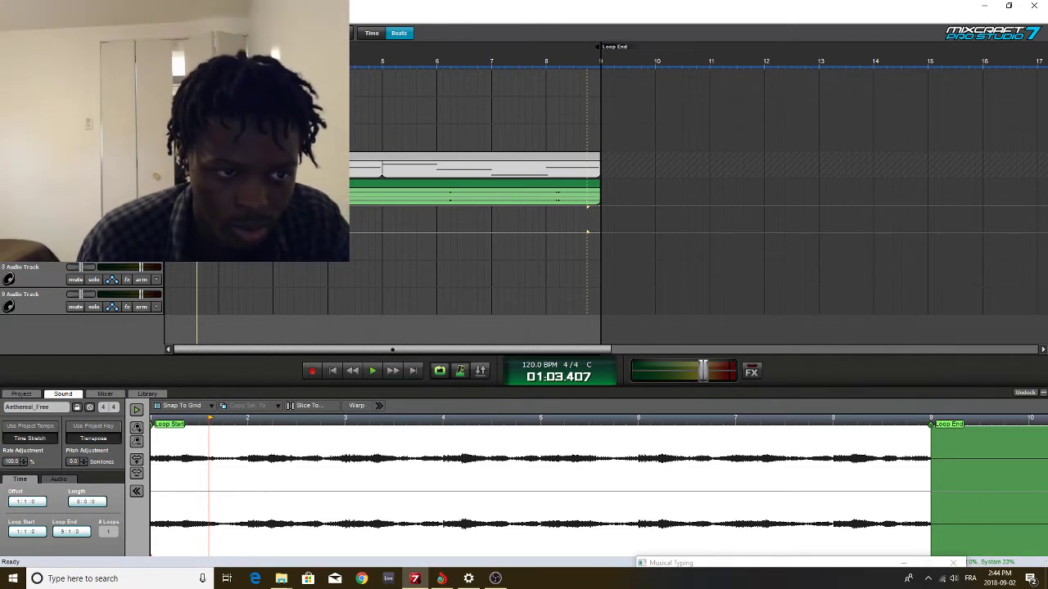
Unmute and re-mute the original instrument track, and listen to the mixed-down audio from 02:02 in bar 2
left_click(587, 154)
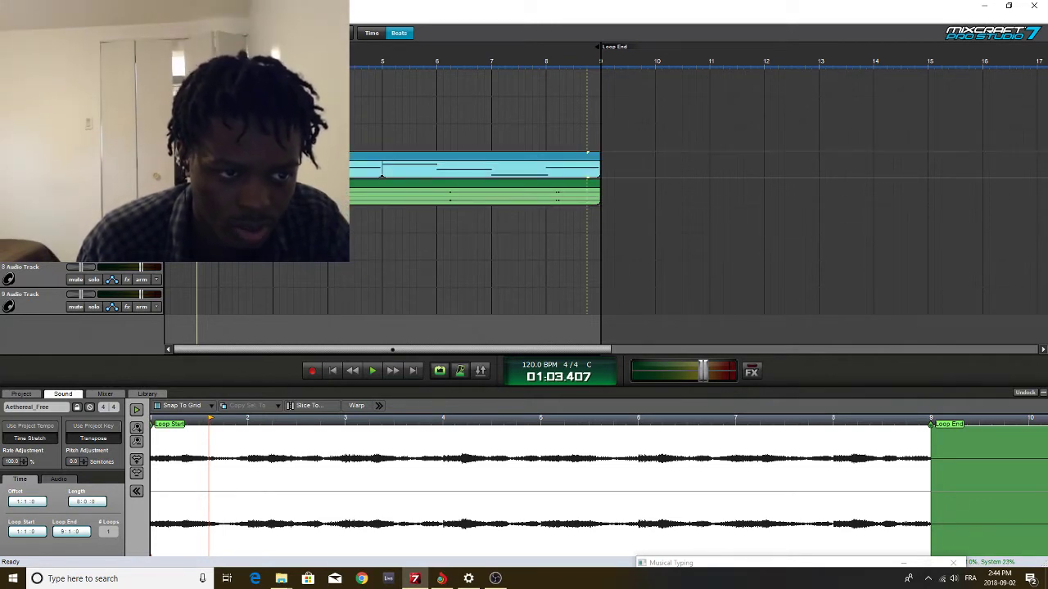
left_click(75, 170)
left_click(231, 220)
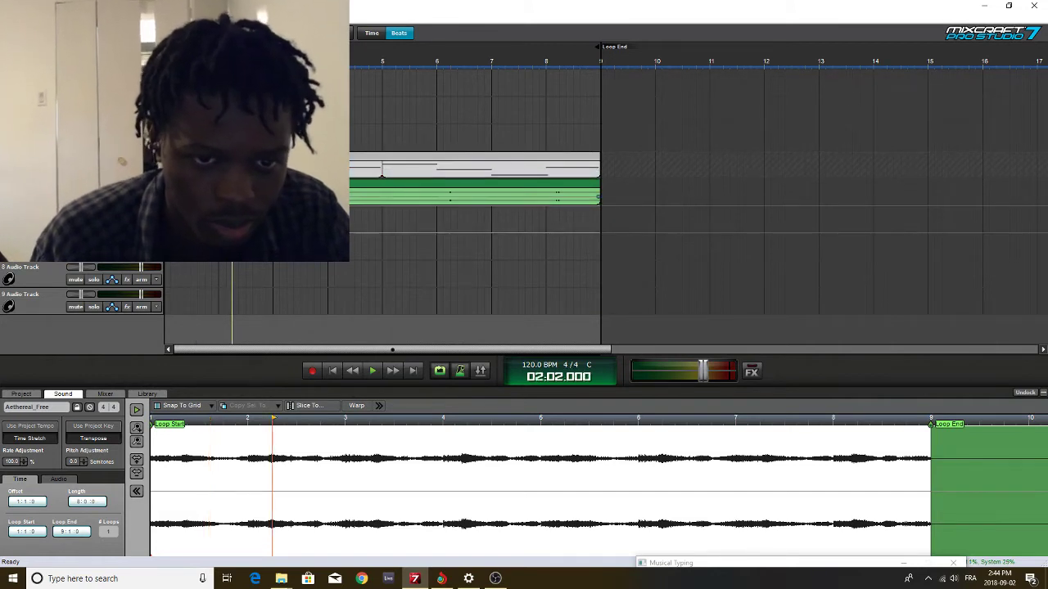
key("space")
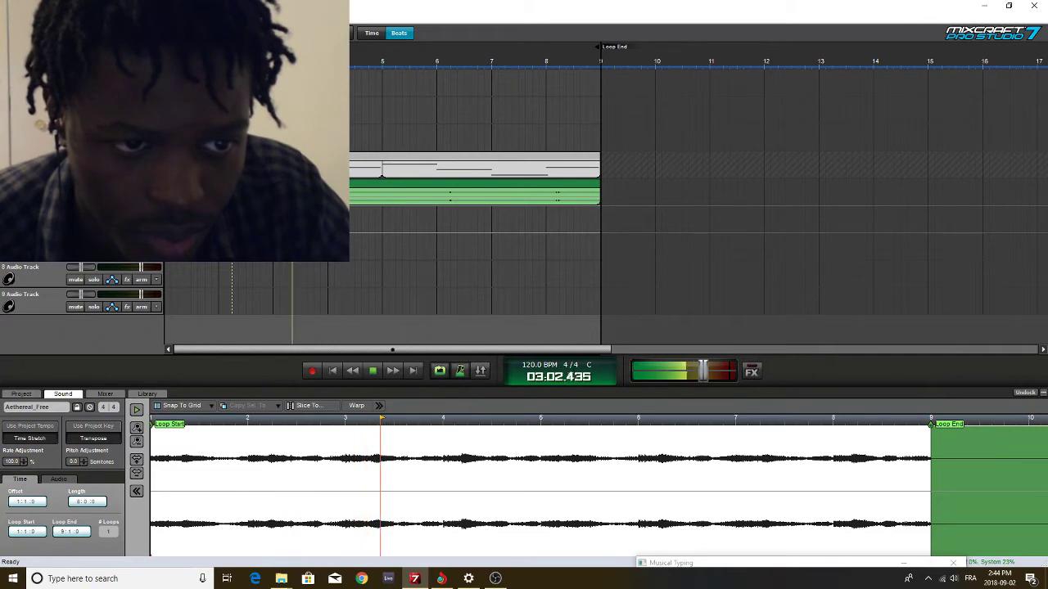
key("space")
Save the project as "Thank me later" in the tutorials folder within Mixcraft projects
key("ctrl+s")
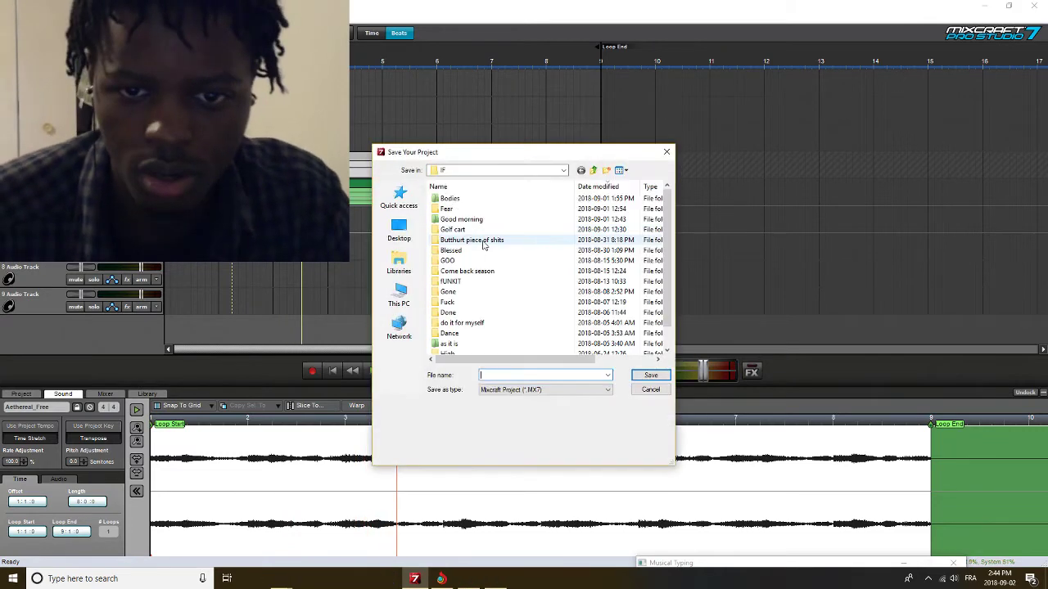
left_click(594, 171)
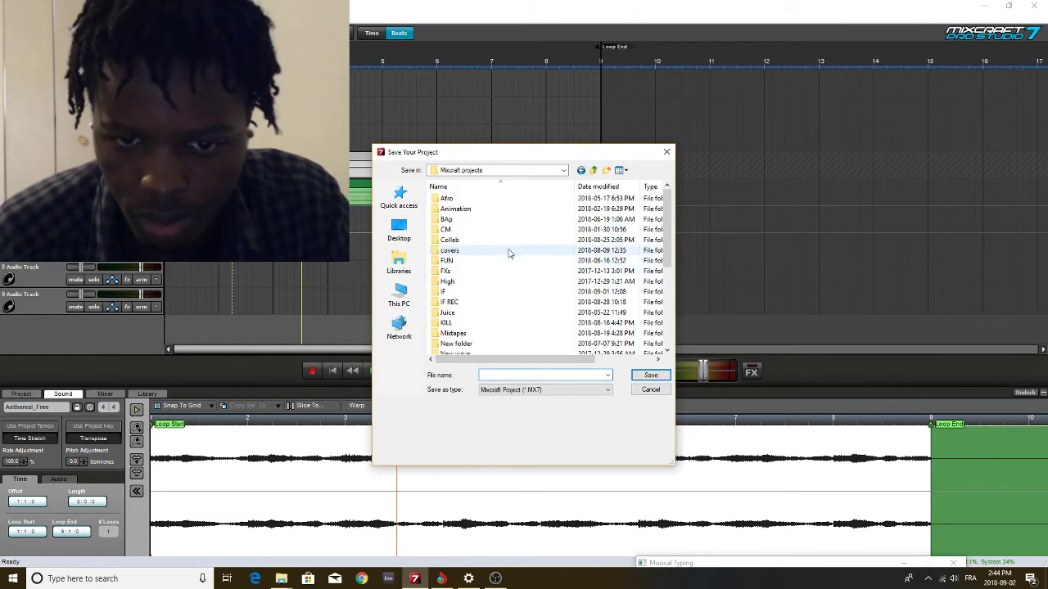
scroll(474, 291, "down", 1)
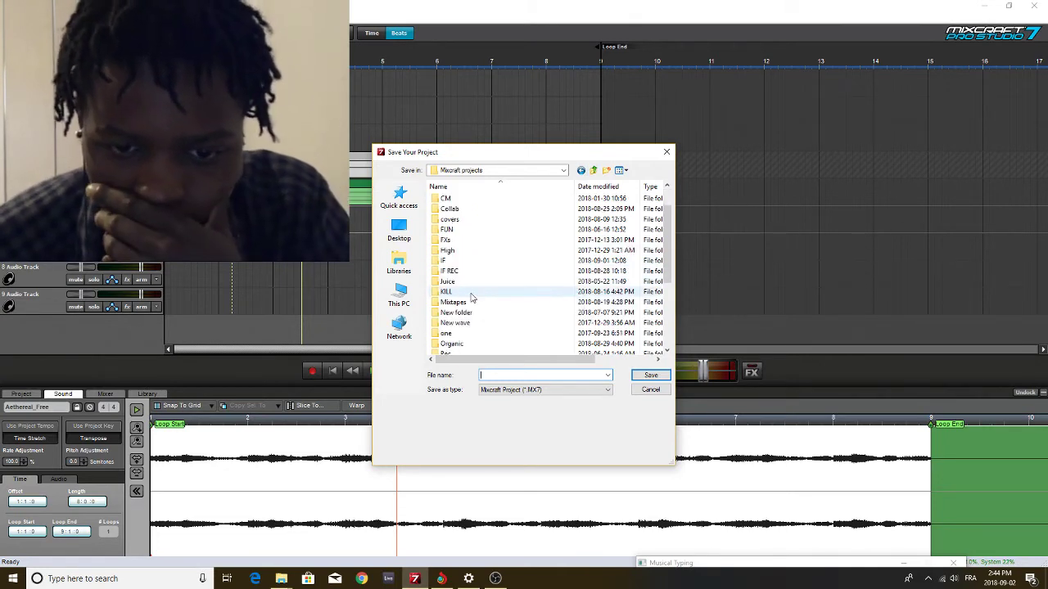
scroll(482, 307, "down", 1)
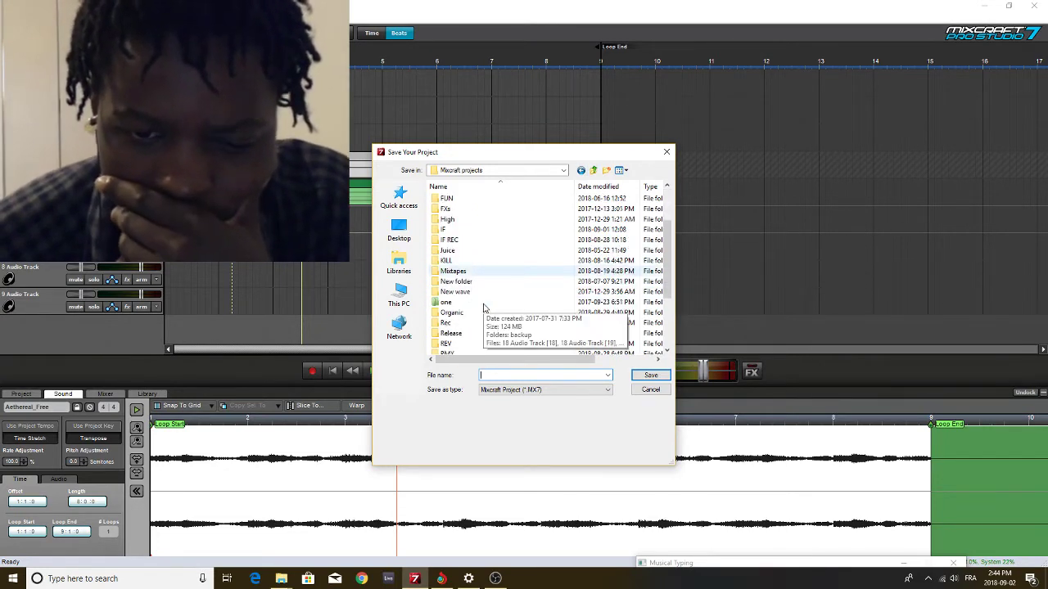
scroll(484, 307, "down", 3)
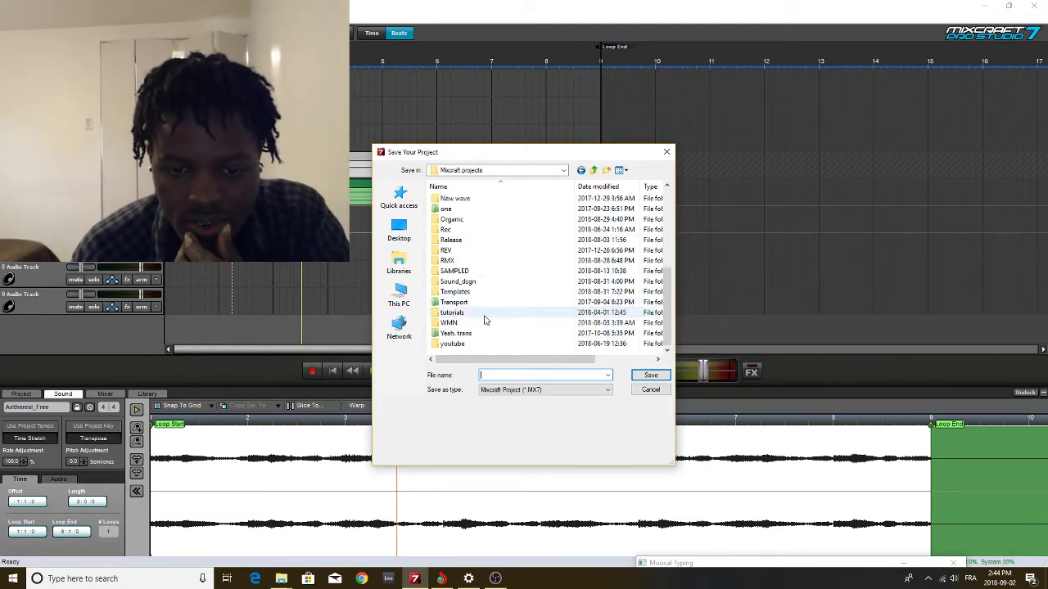
double_click(473, 315)
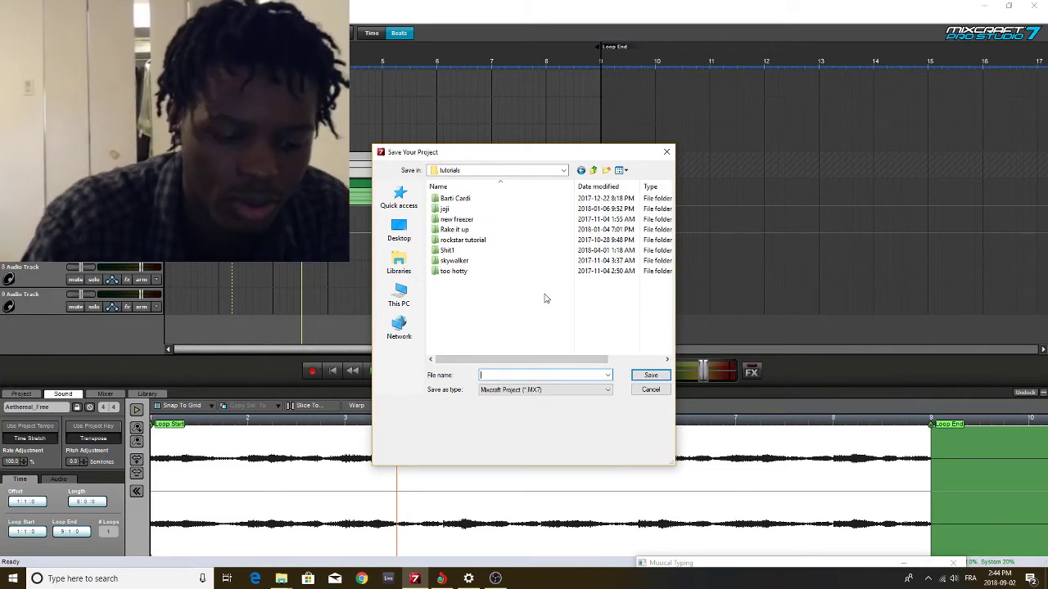
type("Thank me later")
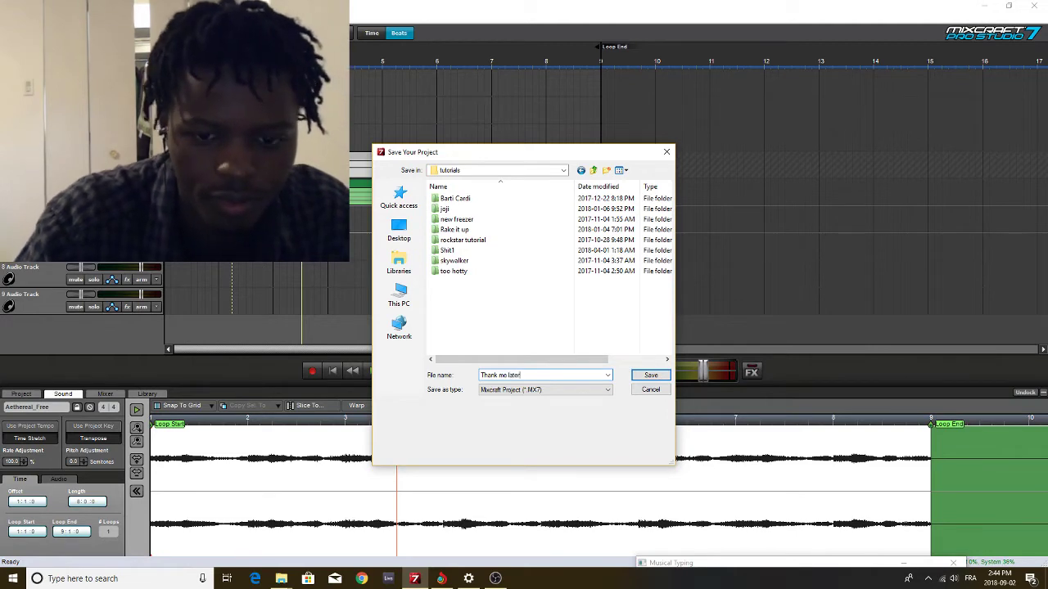
key("Return")
Play back the mixed-down Aethereal_Free audio up to about bar 7
key("space")
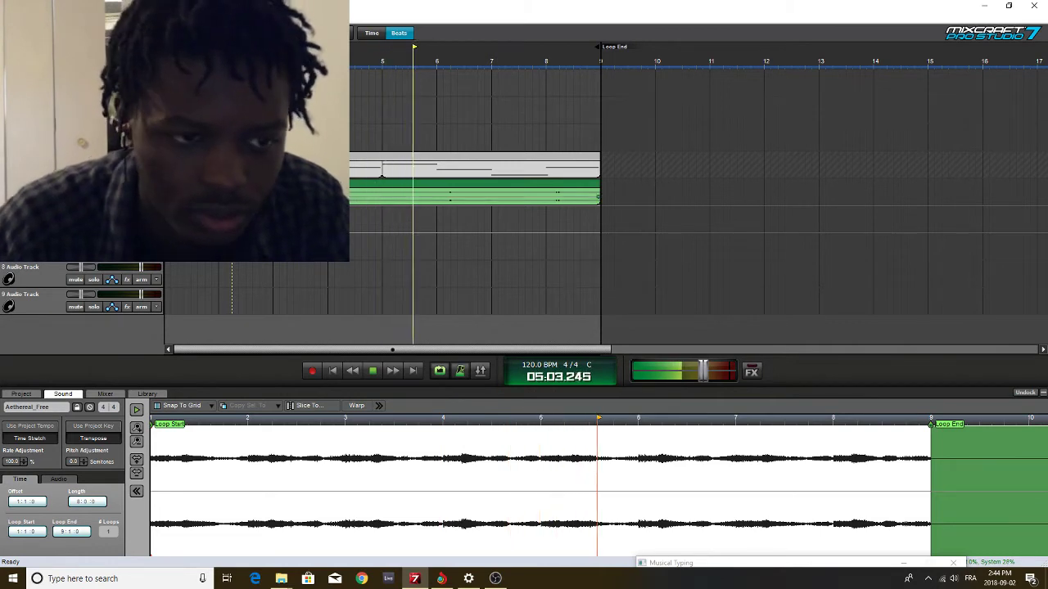
key("space")
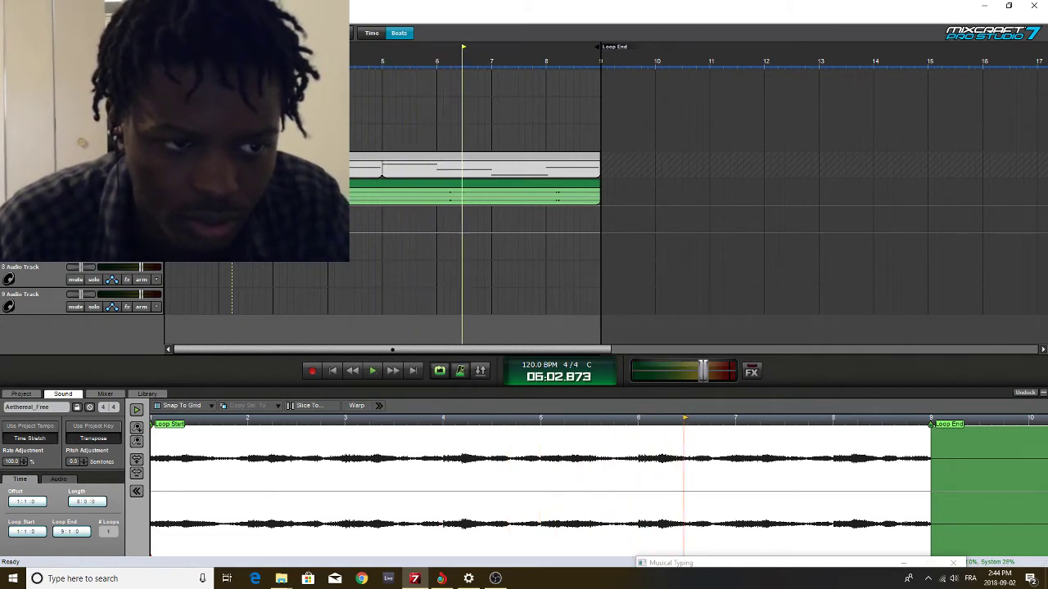
right_click(45, 268)
left_click(110, 237)
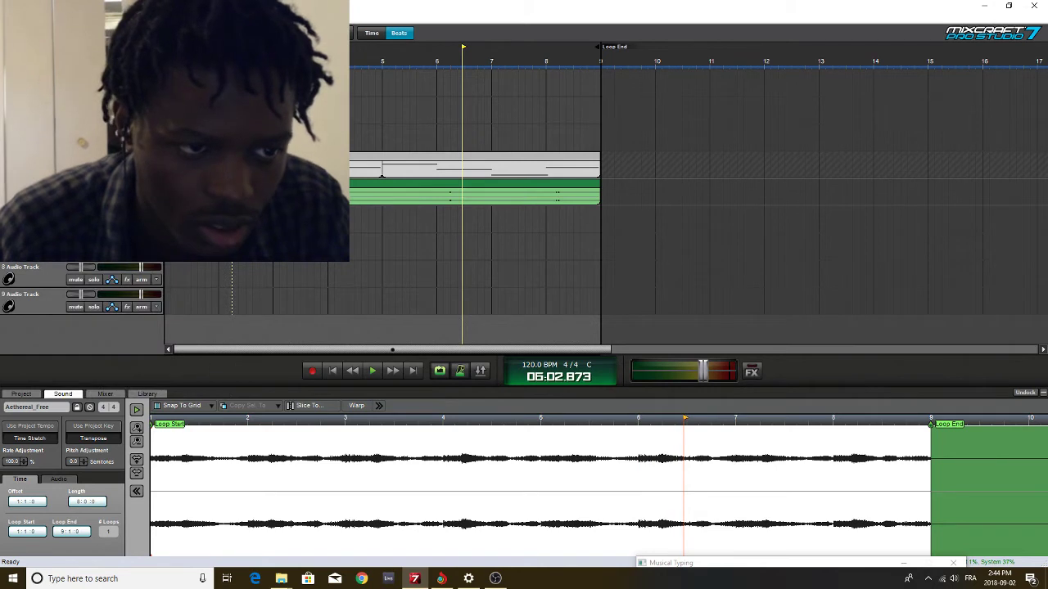
right_click(56, 194)
left_click(51, 220)
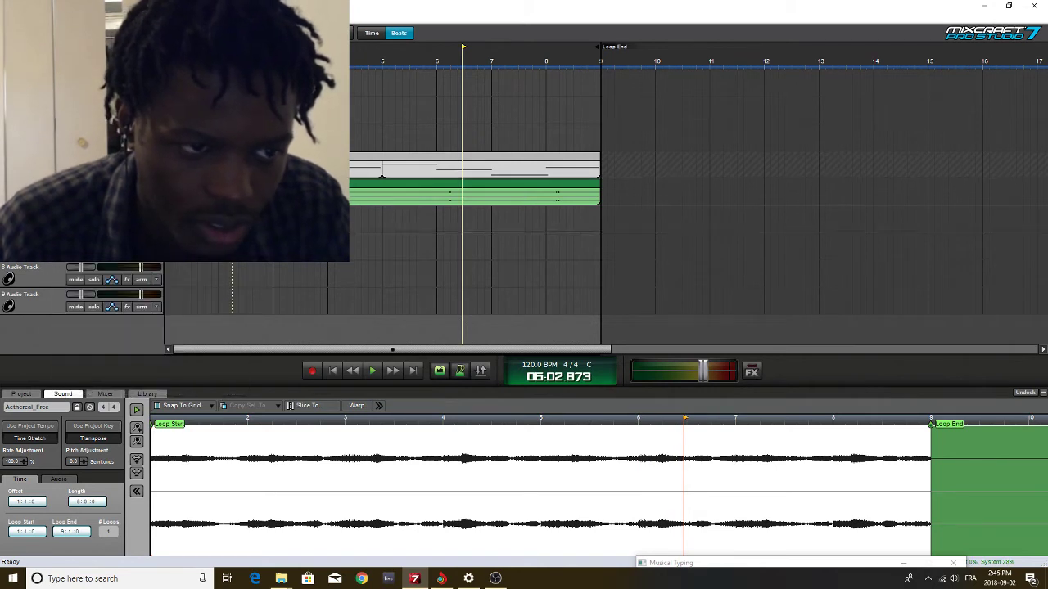
key("space")
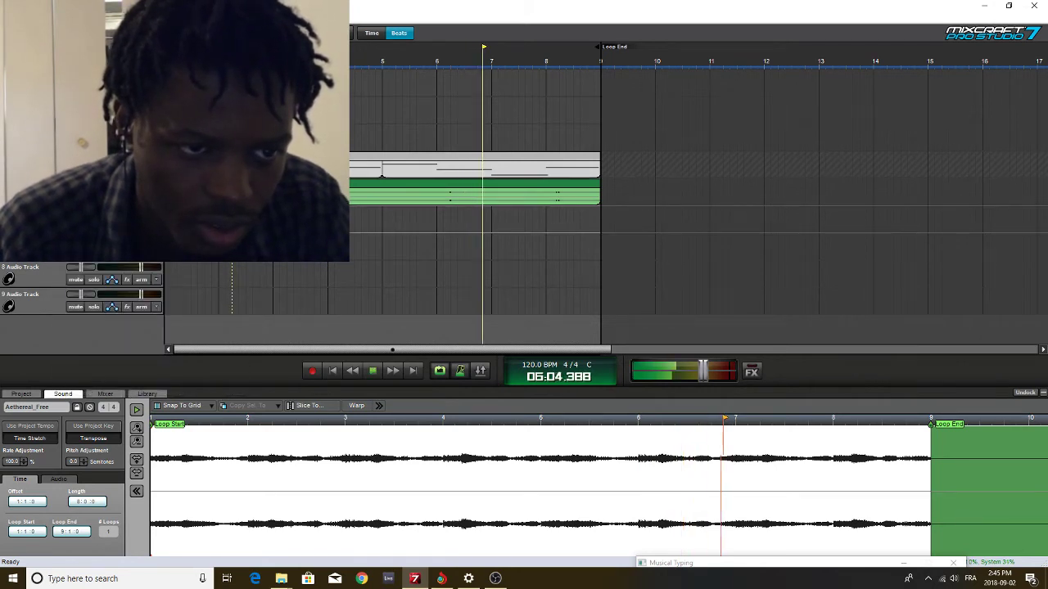
key("space")
Open the effects of the mixed-down audio track, search for "filter", and add the mda RezFilter effect
left_click(127, 198)
left_click(328, 183)
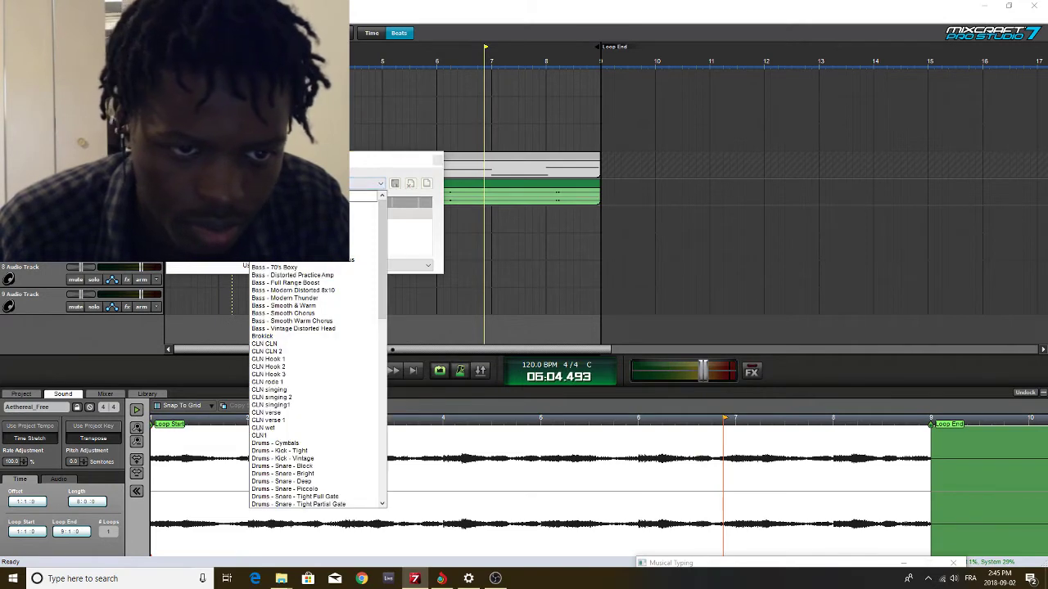
left_click(270, 213)
left_click(270, 214)
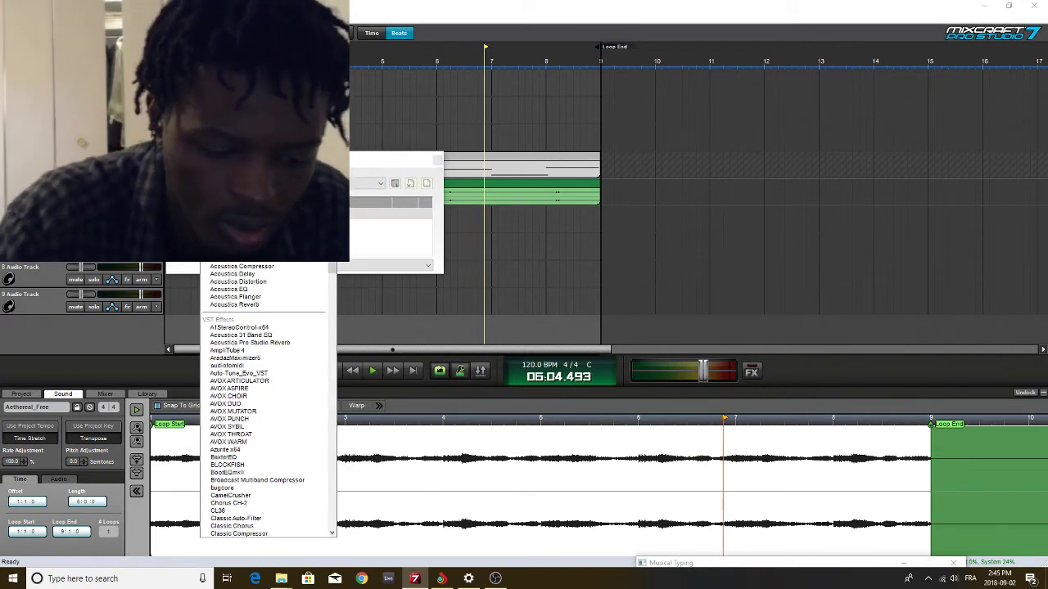
type("filter")
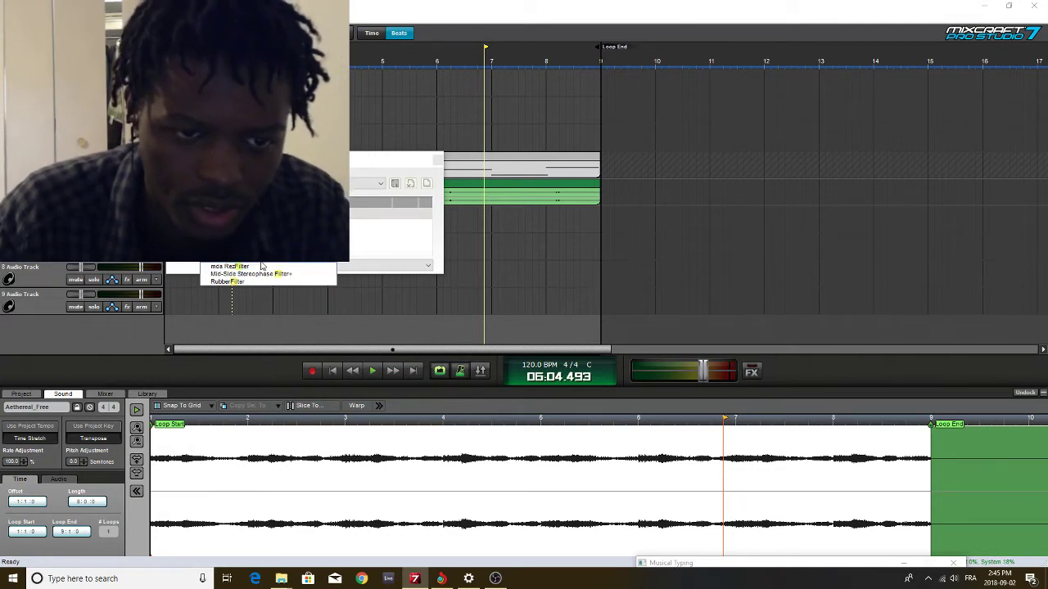
left_click(262, 266)
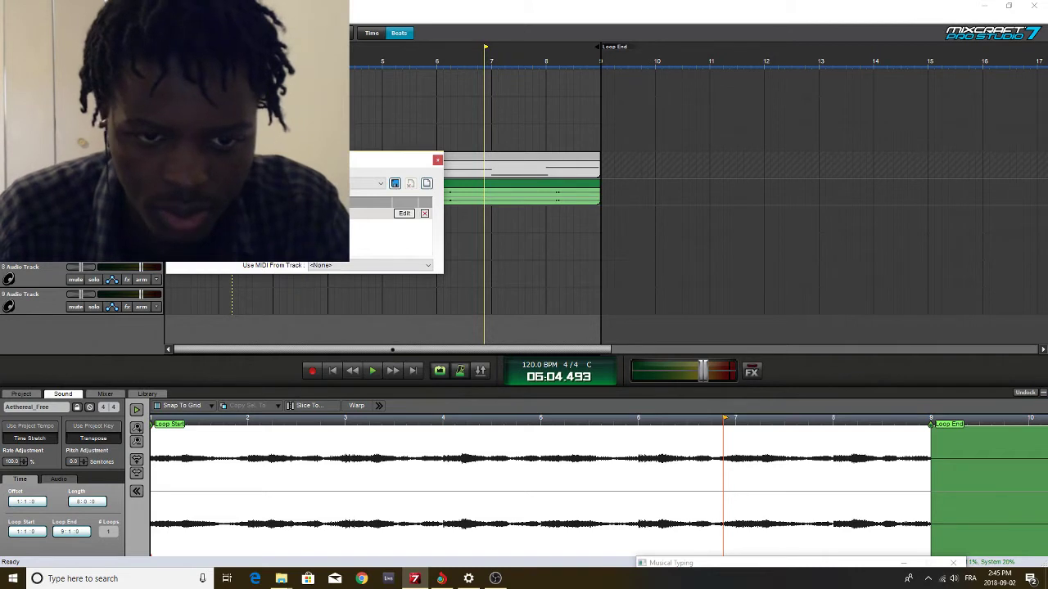
Check the Fruity Free Filter on the mixed-down audio track, search the effects for "fre", and replace it with RubberFilter
left_click(403, 215)
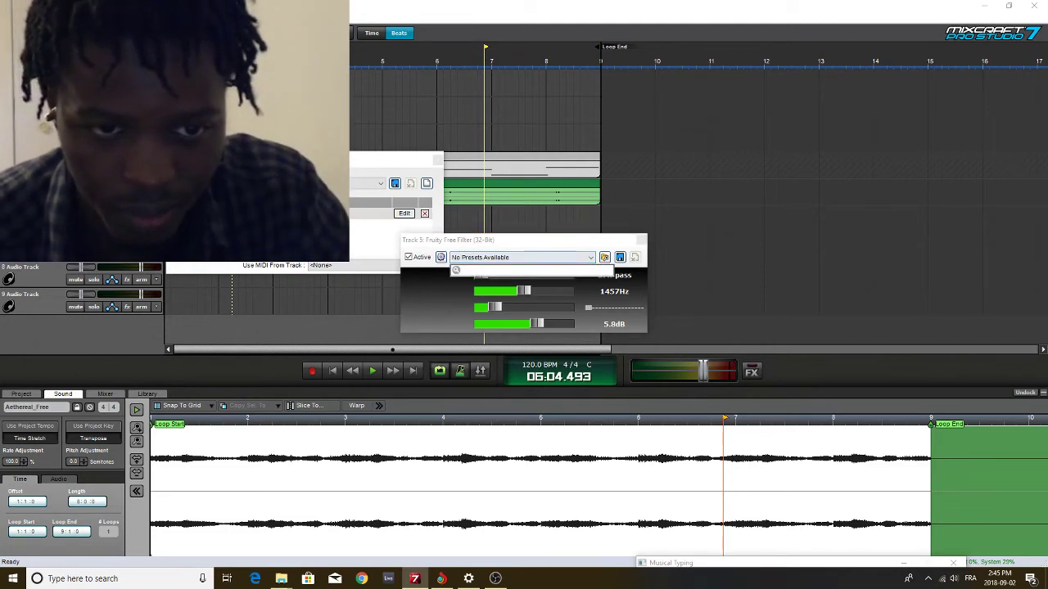
left_click(380, 183)
left_click(380, 183)
left_click(381, 183)
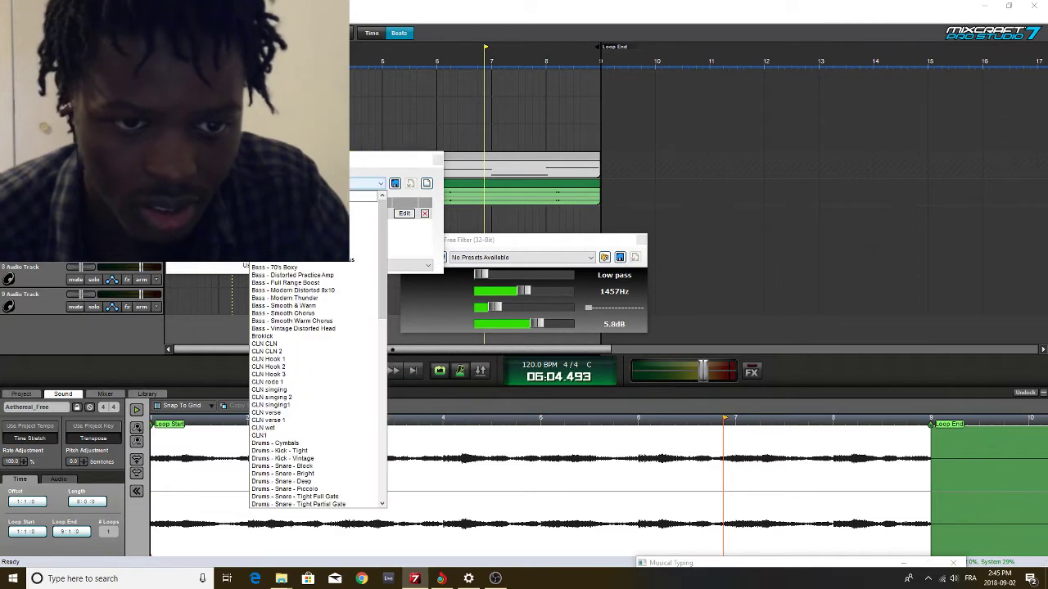
left_click(330, 214)
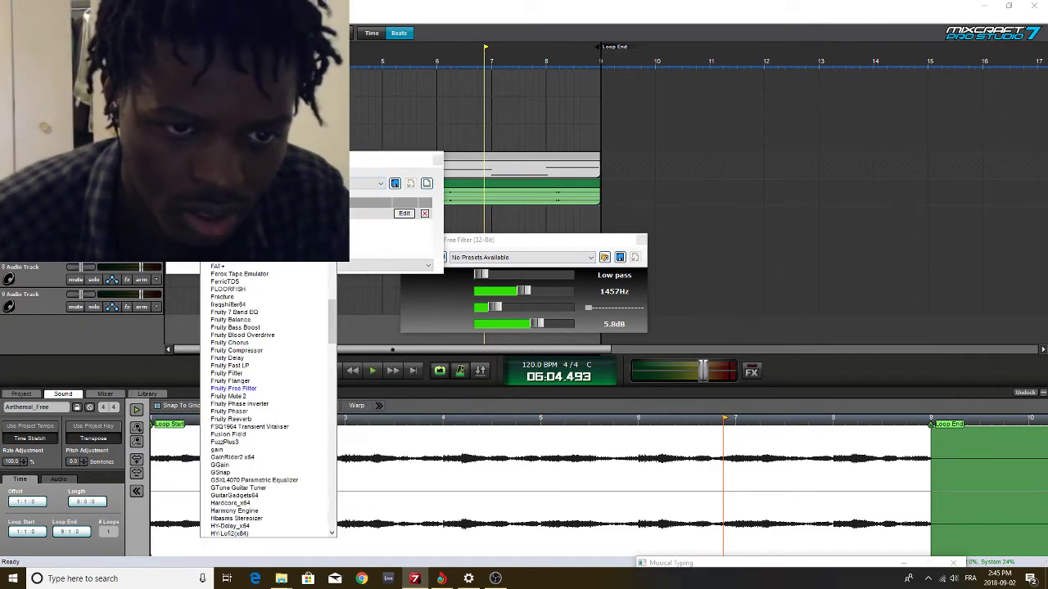
type("fre")
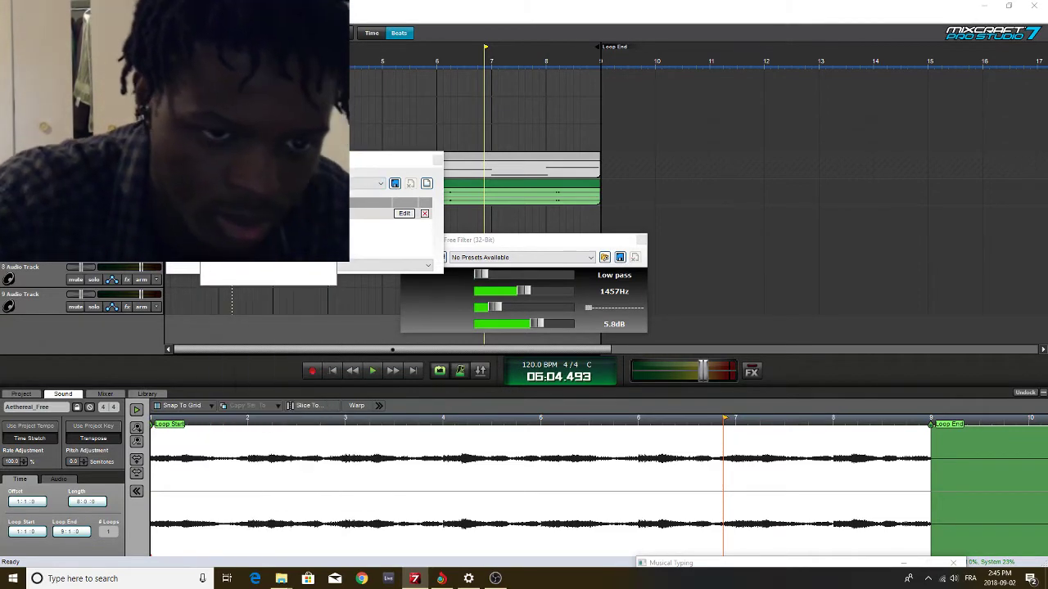
left_click(278, 237)
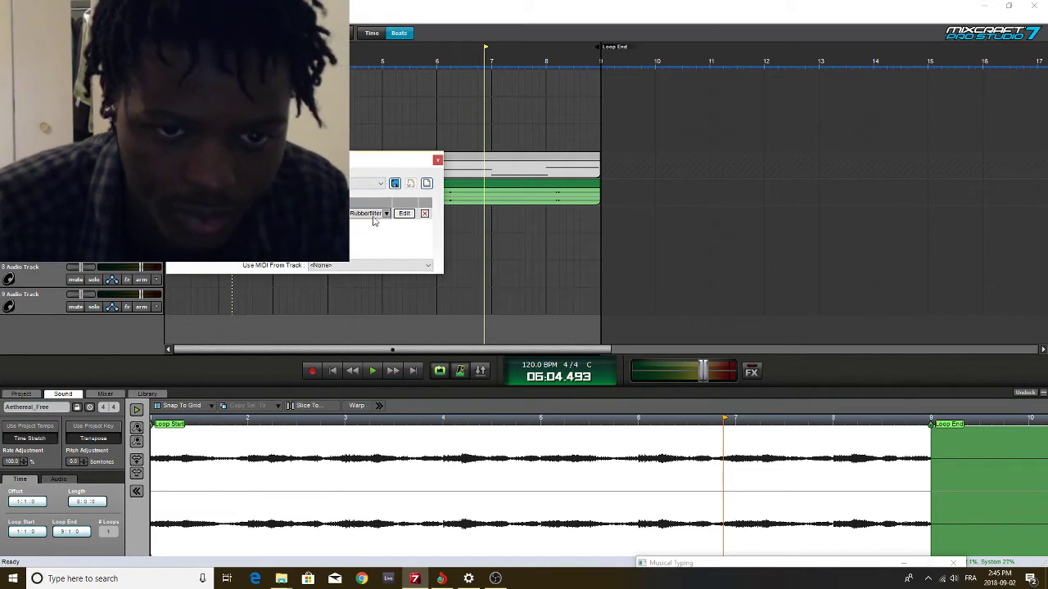
Load the RM user preset in RubberFilter, listen to the filtered melody, and close the effect windows
left_click(404, 213)
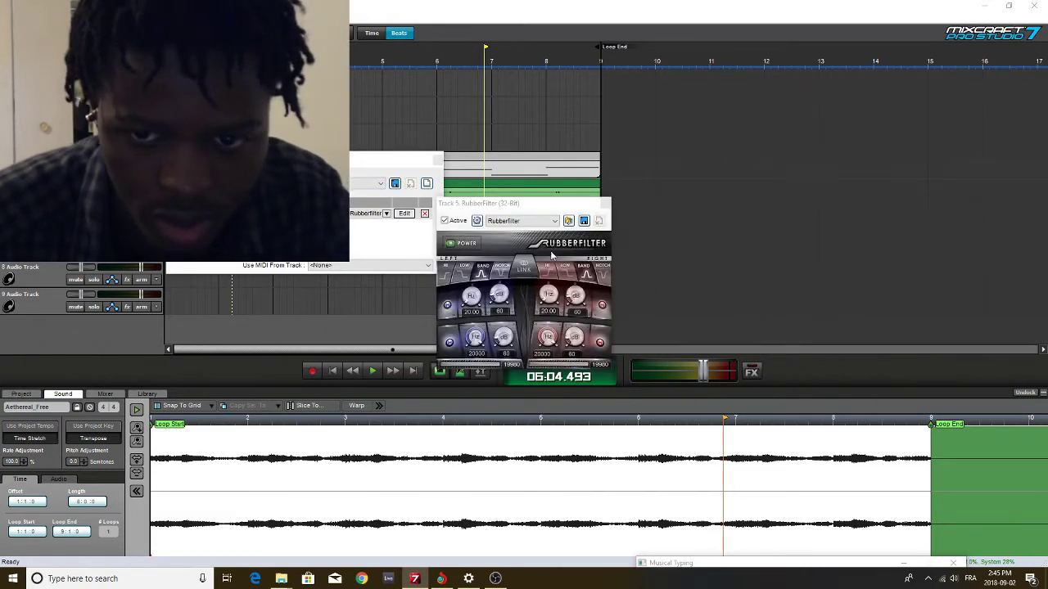
left_click(513, 221)
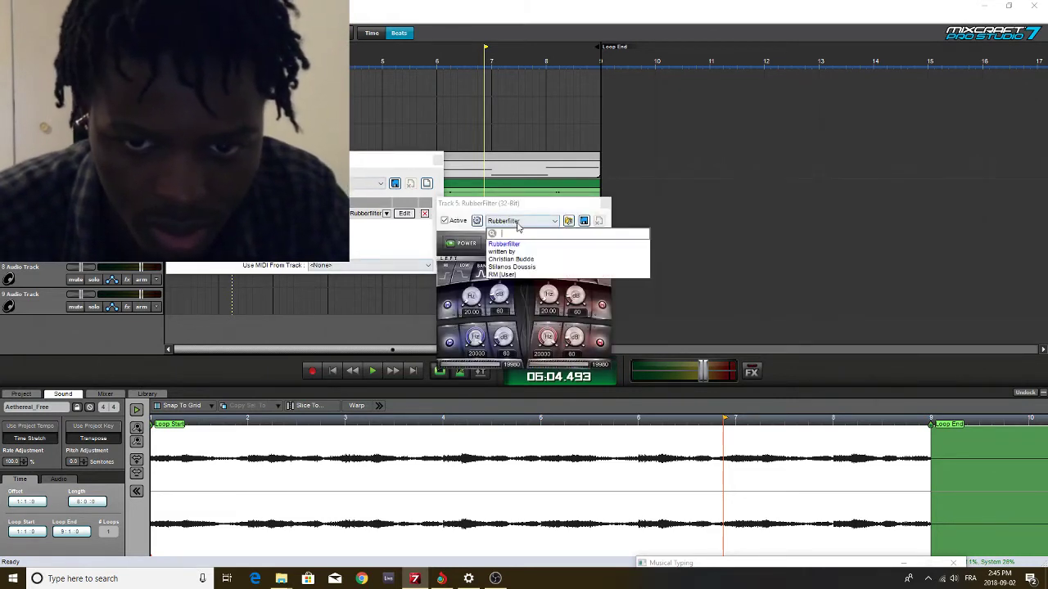
left_click(507, 275)
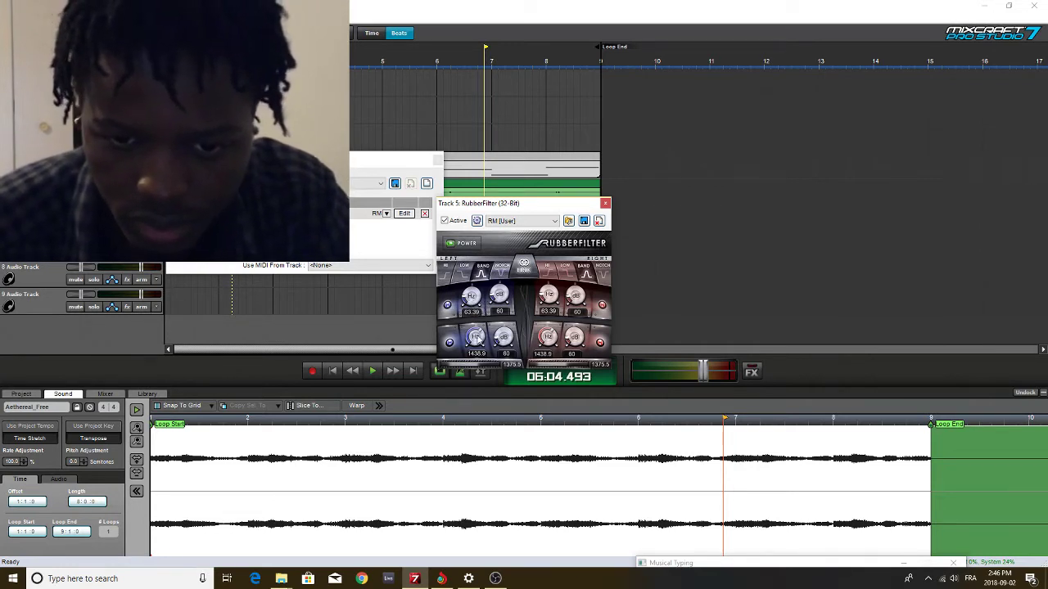
key("space")
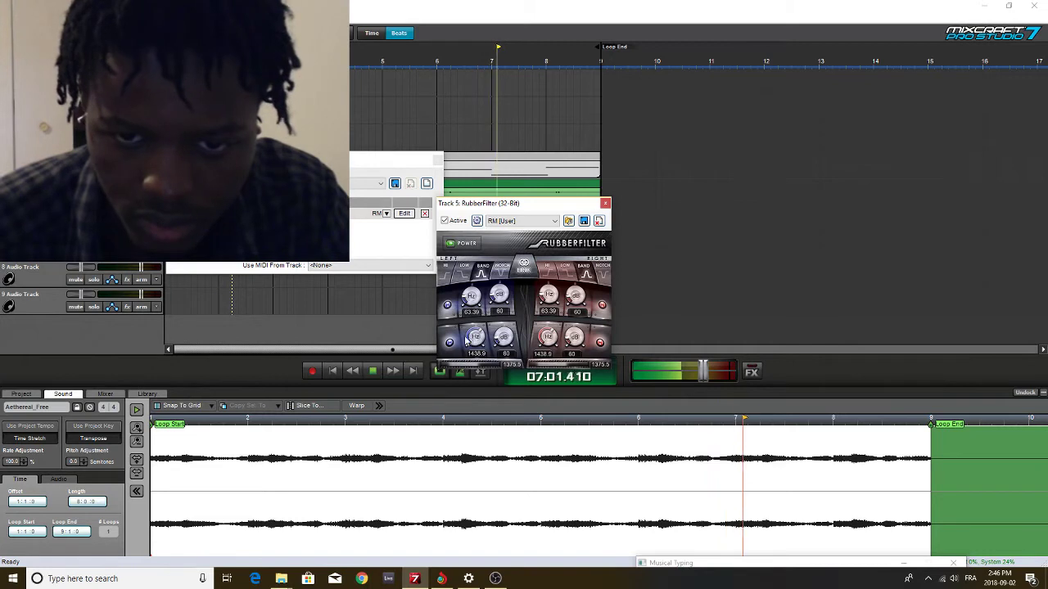
key("space")
left_click(605, 203)
left_click(437, 159)
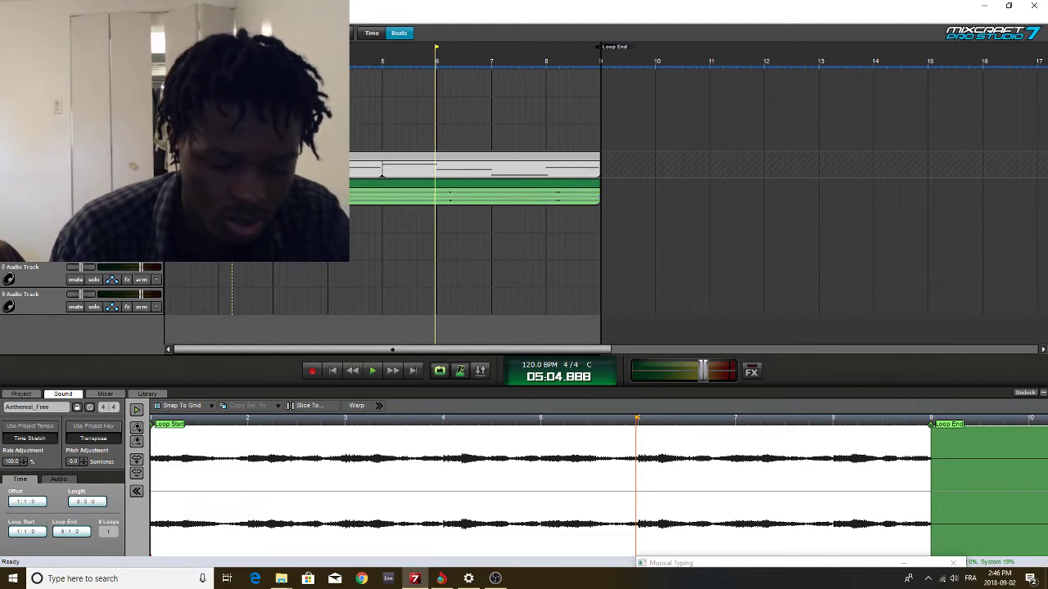
Open the instrument selection for track 3 and search the presets for "omni"
key("space")
left_click(8, 142)
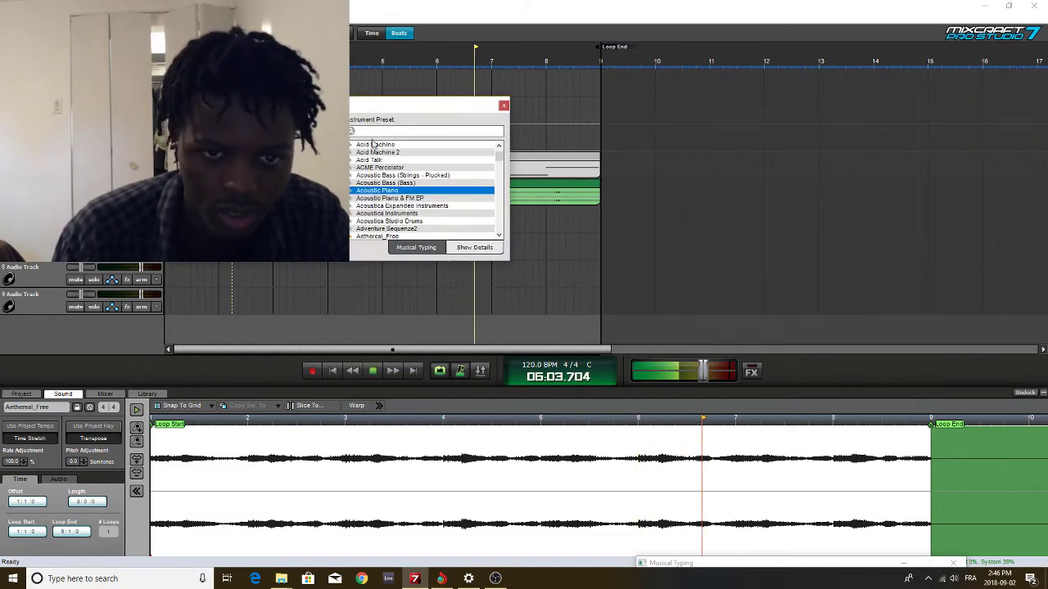
left_click(320, 292)
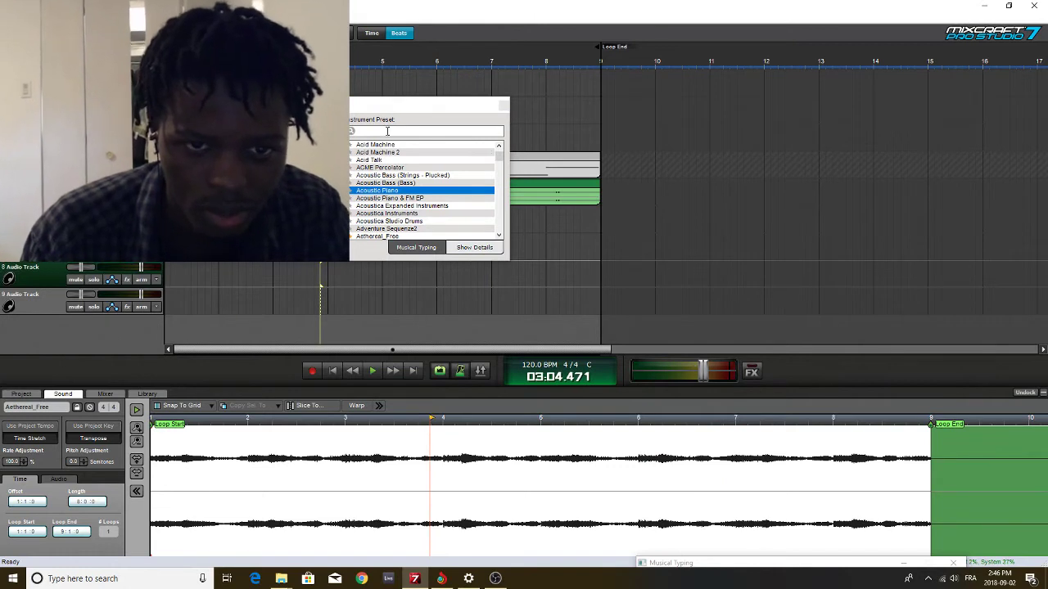
left_click(415, 108)
type("omni")
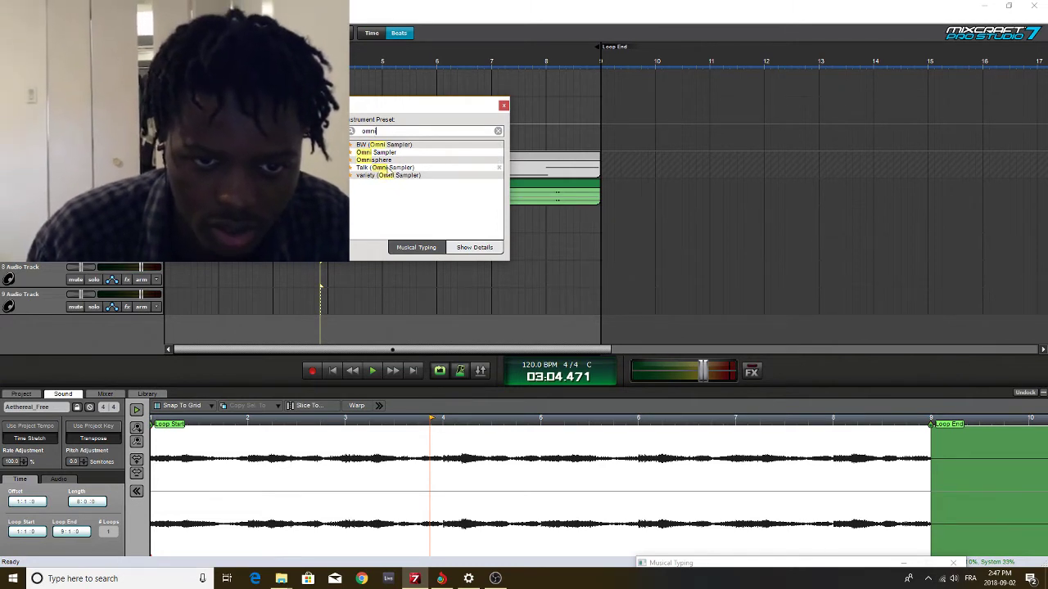
Load the Talk (Omni Sampler) instrument on track 3, show its details, and switch its preset to Lofi 1
left_click(479, 249)
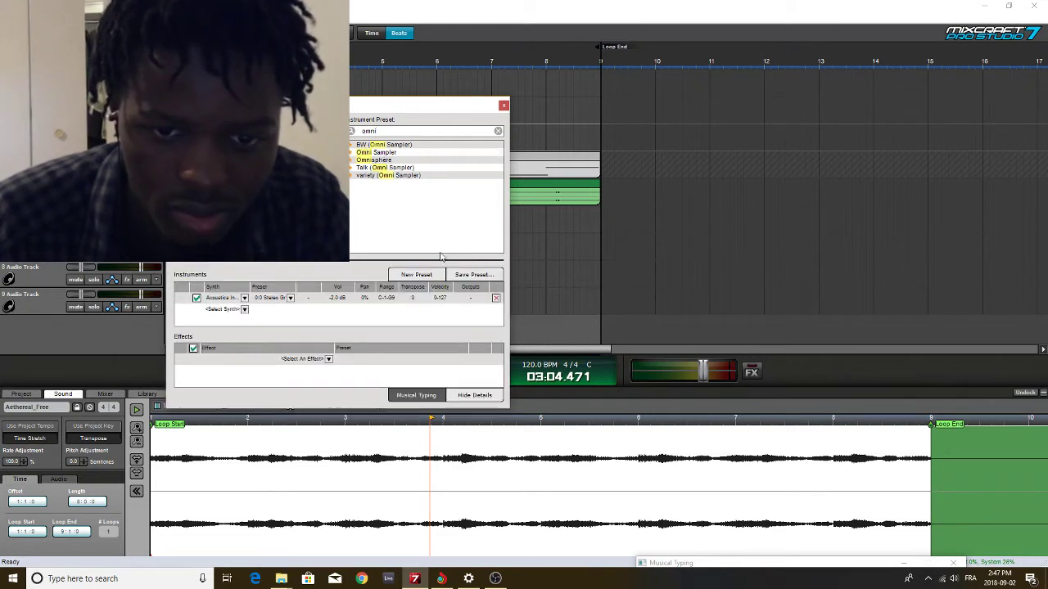
left_click(370, 169)
left_click(290, 297)
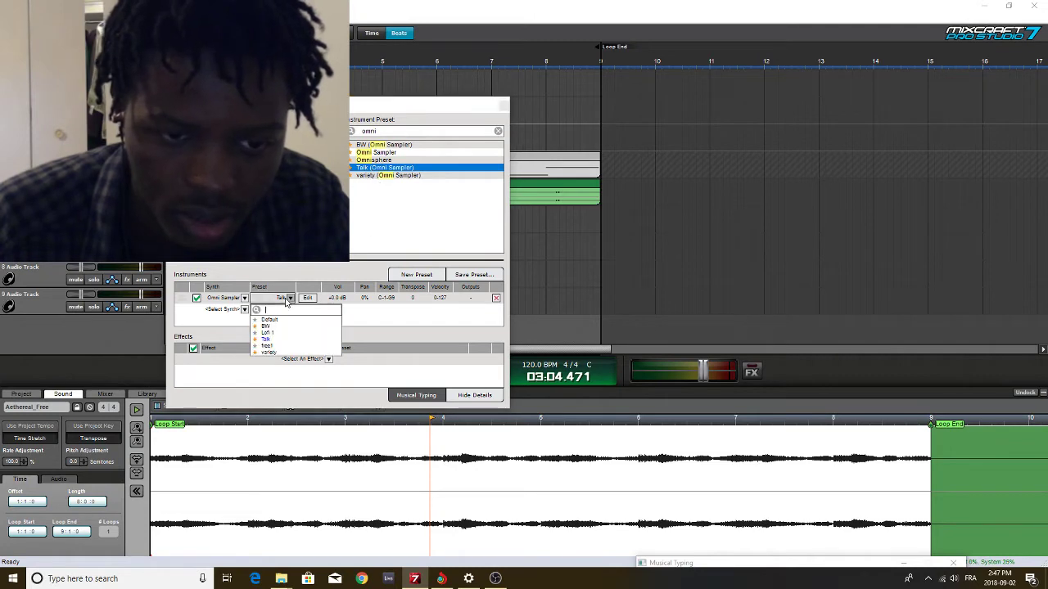
left_click(282, 333)
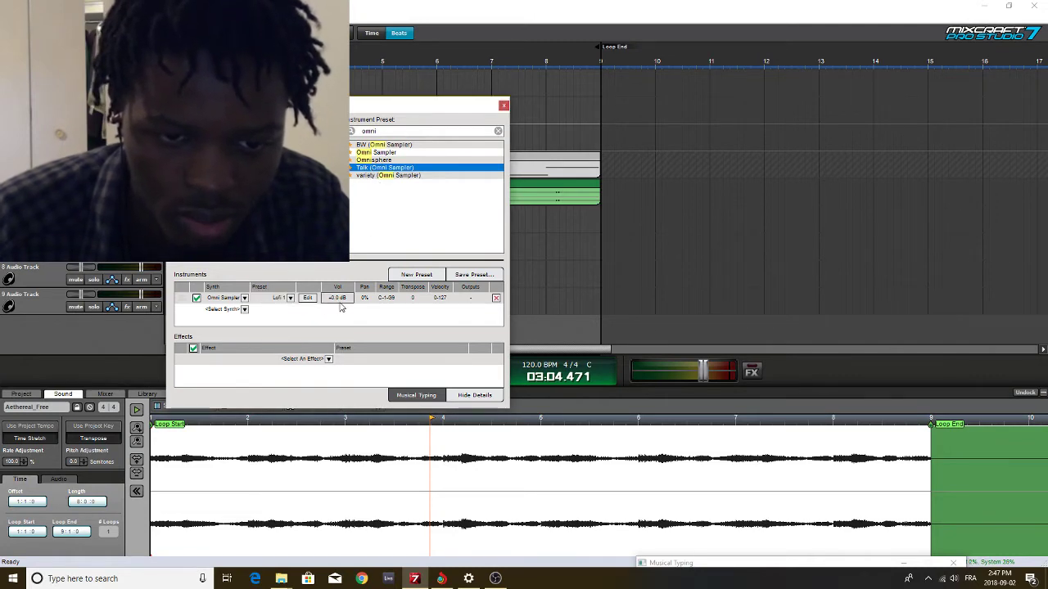
Open the Omni Sampler editor, audition several pads of the Lofi 1 kit, and close the sampler and instrument windows
left_click(308, 298)
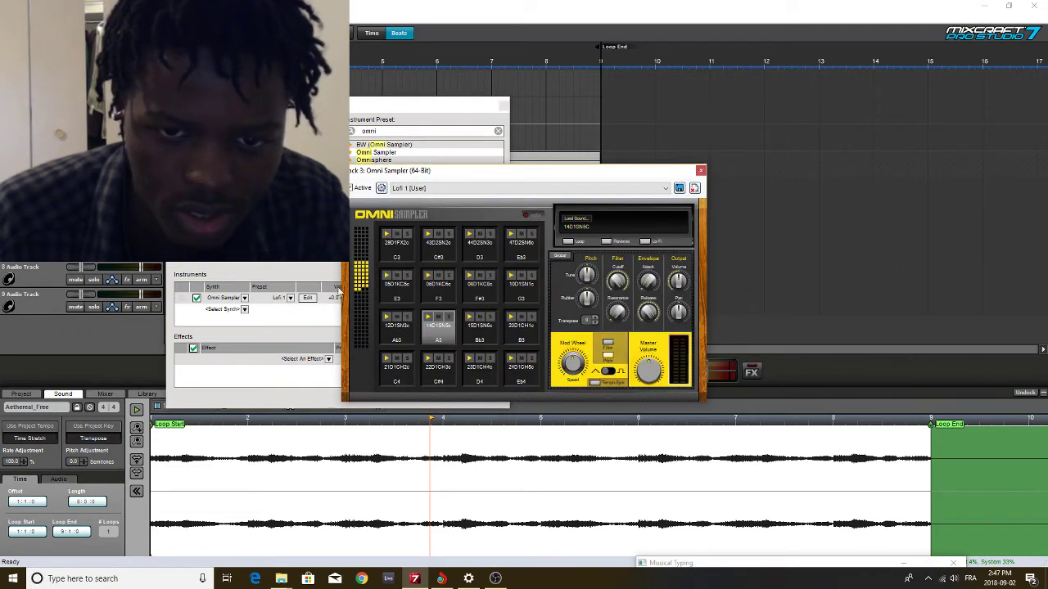
left_click(359, 270)
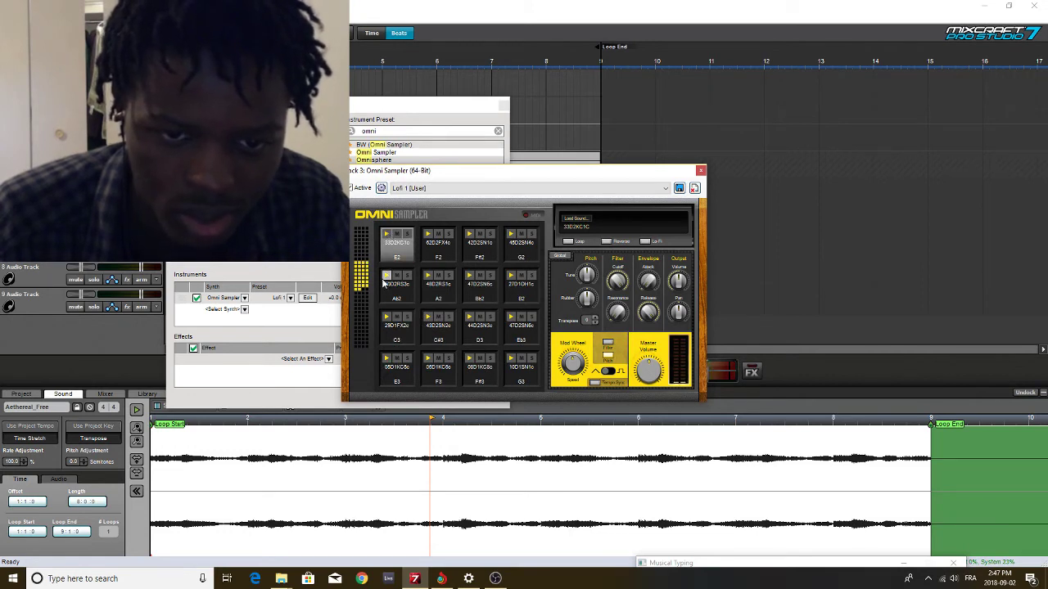
left_click(396, 279)
left_click(428, 278)
left_click(438, 245)
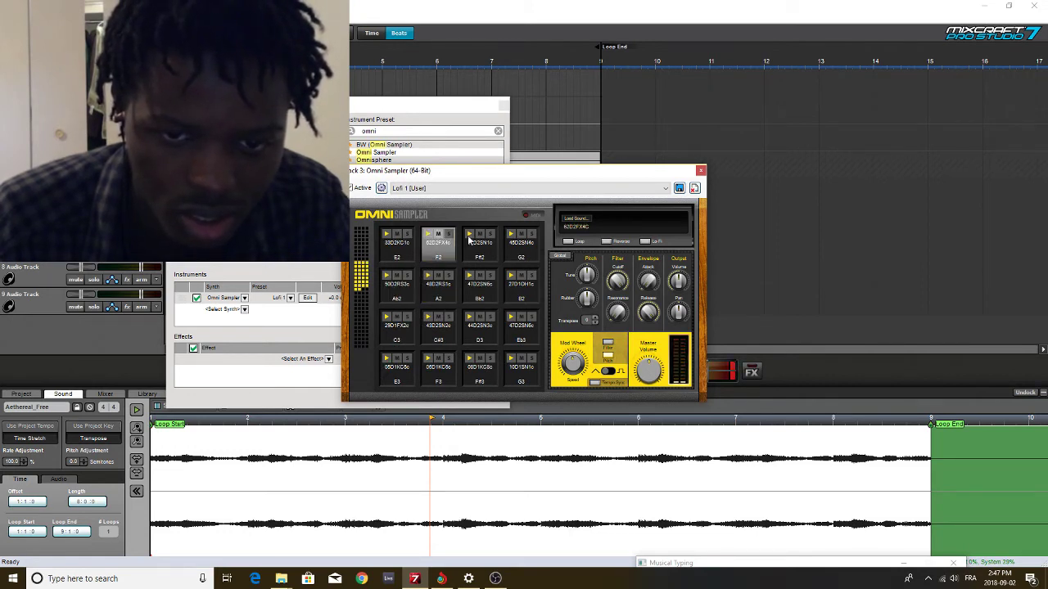
left_click(475, 250)
left_click(470, 278)
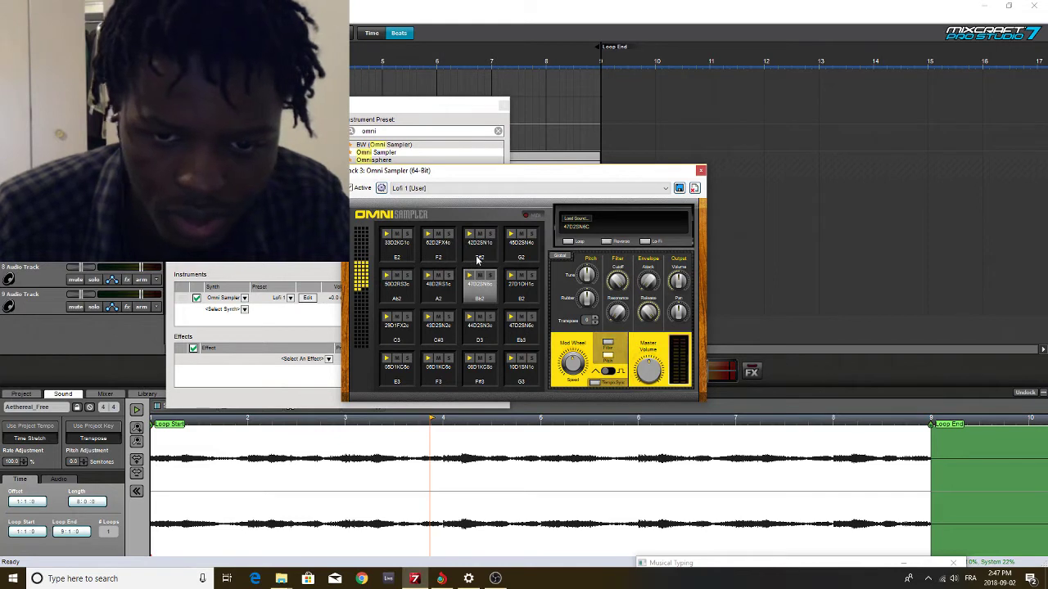
right_click(479, 259)
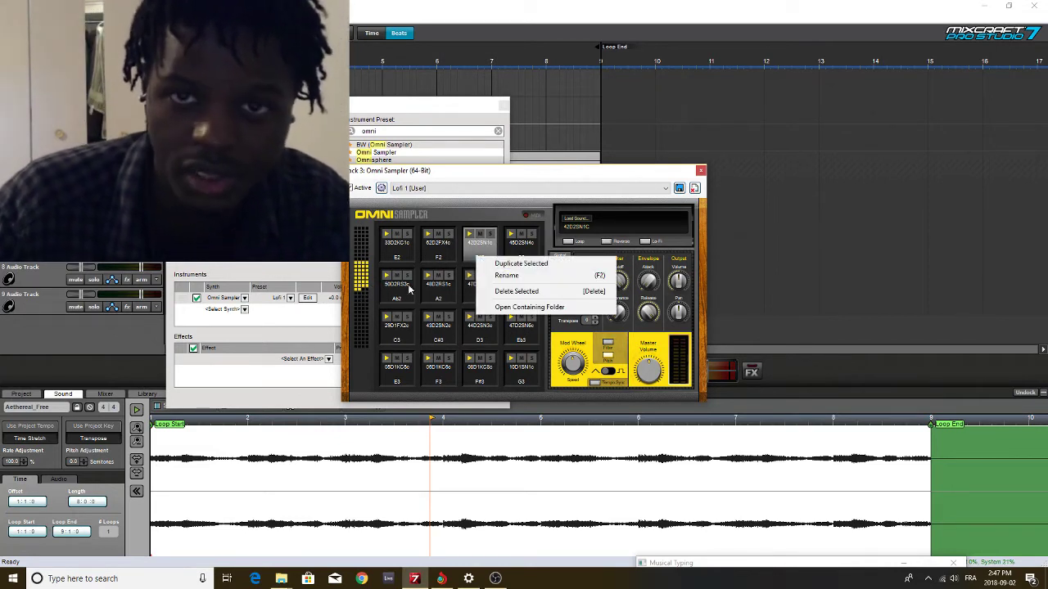
left_click(628, 181)
left_click(699, 171)
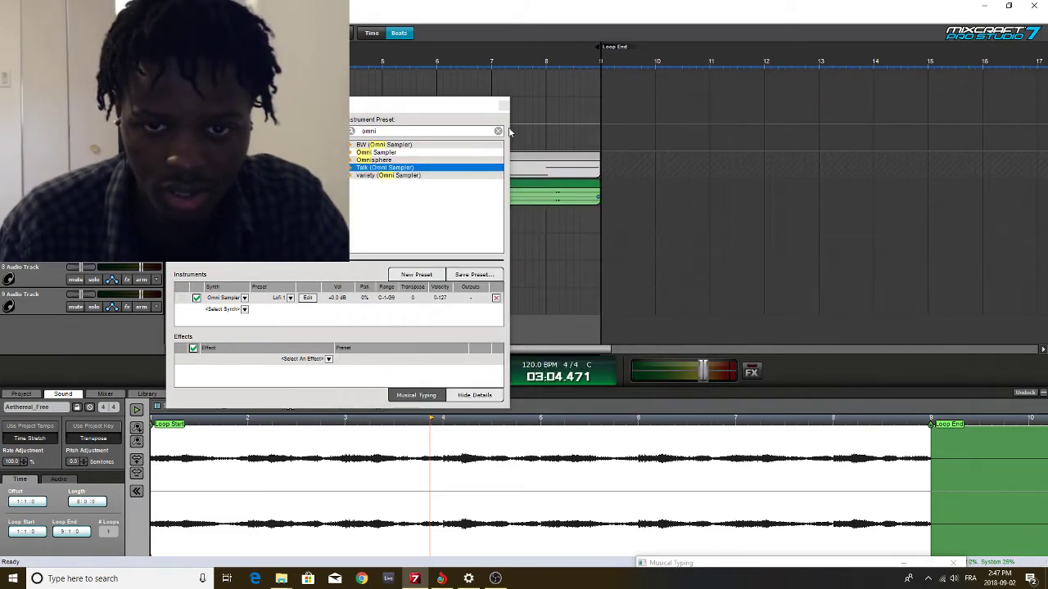
left_click(505, 106)
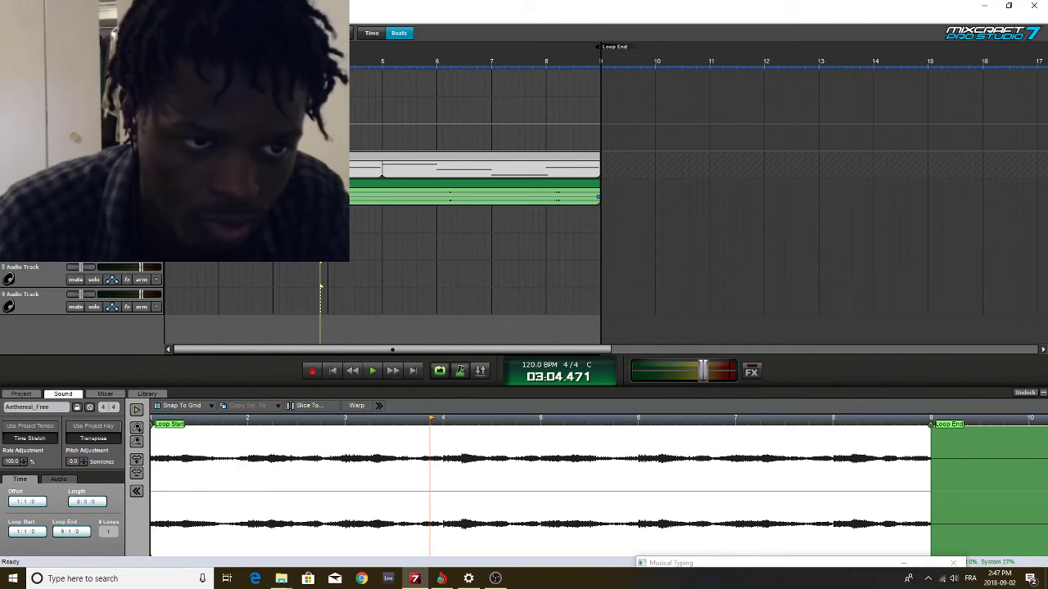
Play the loop and record a single-pad Omni Sampler pattern on track 3 from just before bar 5 to bar 9
key("space")
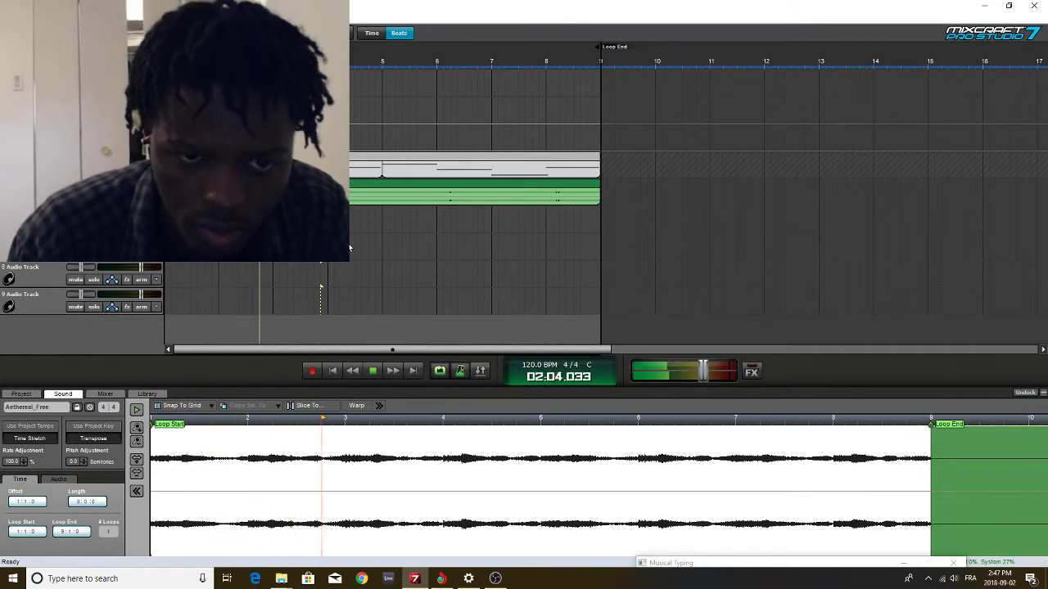
left_click(311, 372)
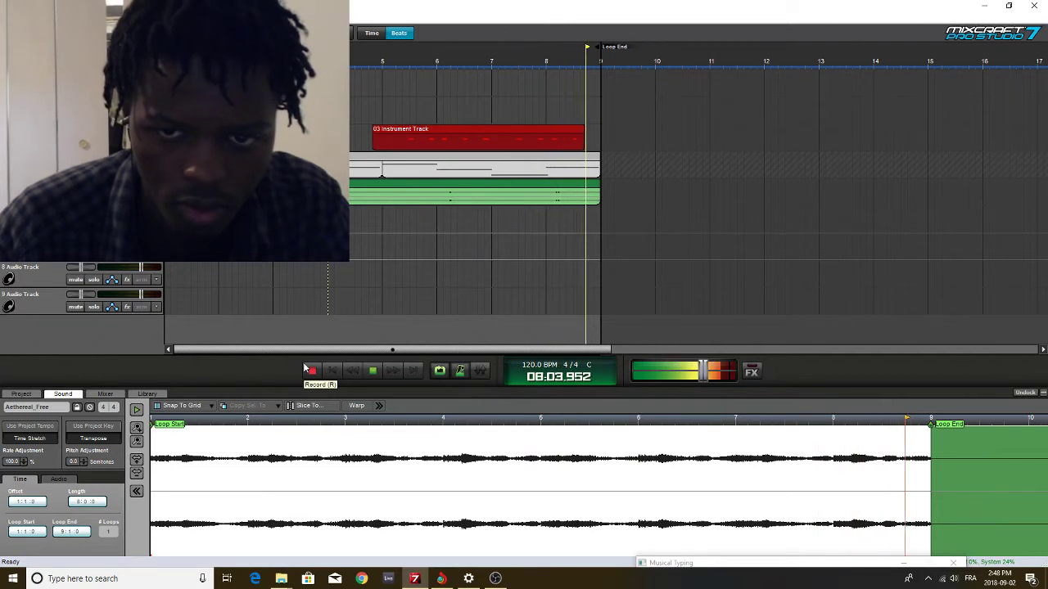
left_click(308, 370)
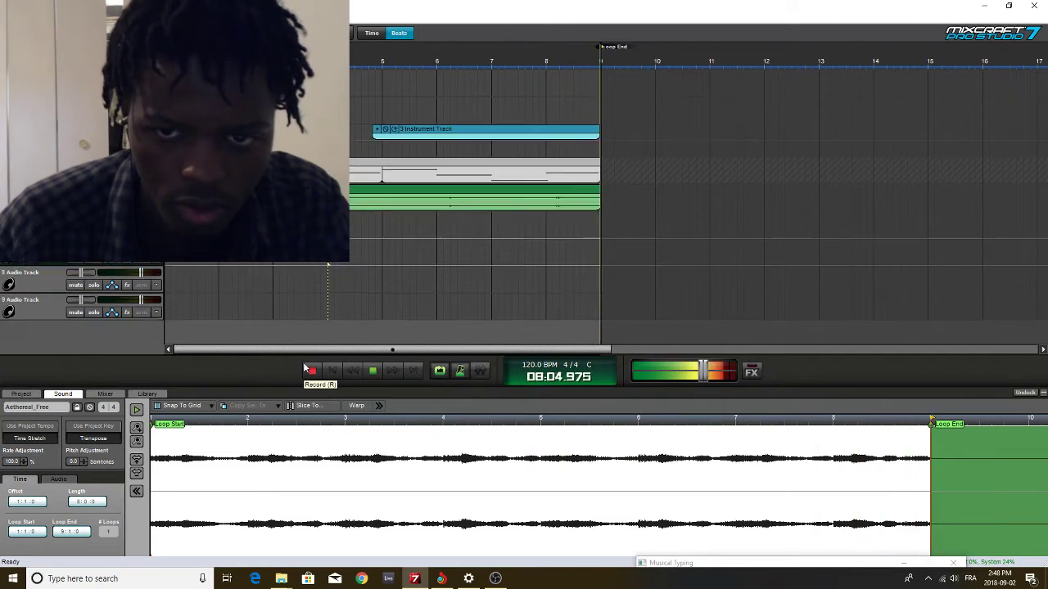
Trim the recorded clip to four bars, place it at bar 1, and loop it to bar 9
left_click(375, 145)
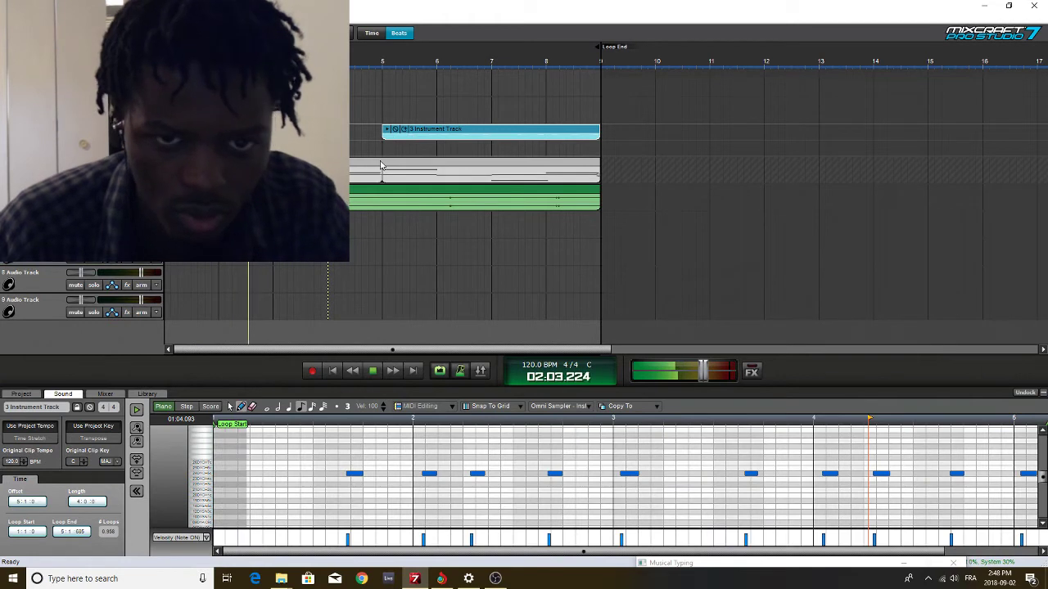
left_click_drag(451, 133, 232, 134)
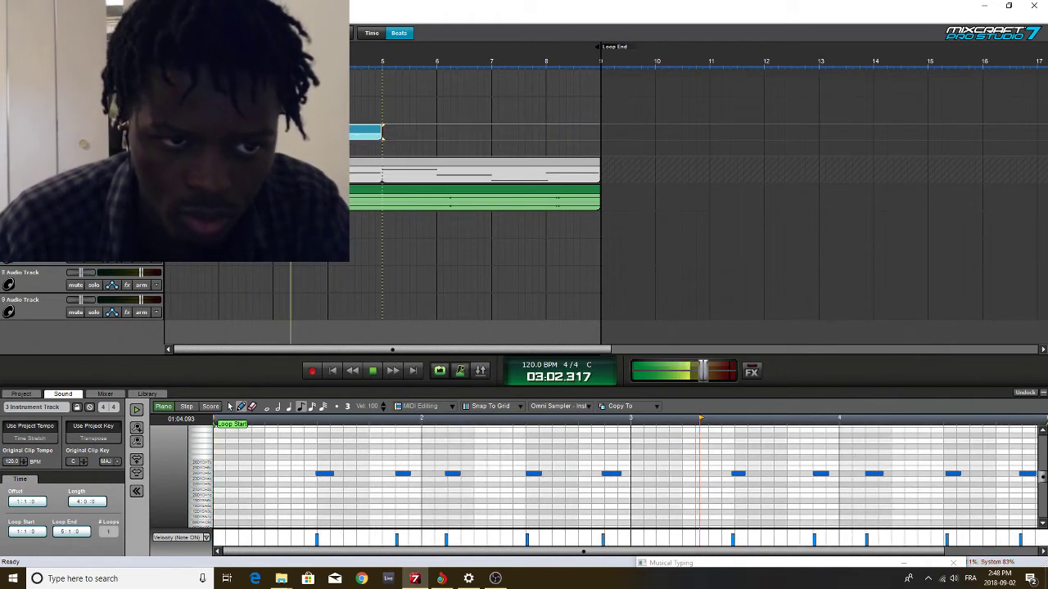
left_click(171, 129)
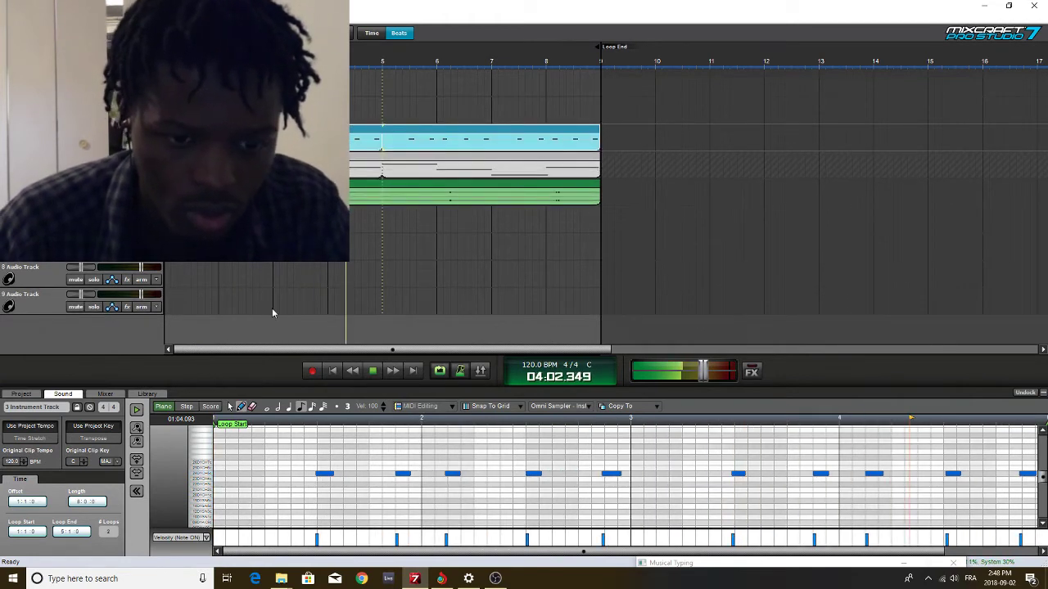
Select all notes in the recorded clip and quantize them
key("ctrl+a")
left_click(421, 406)
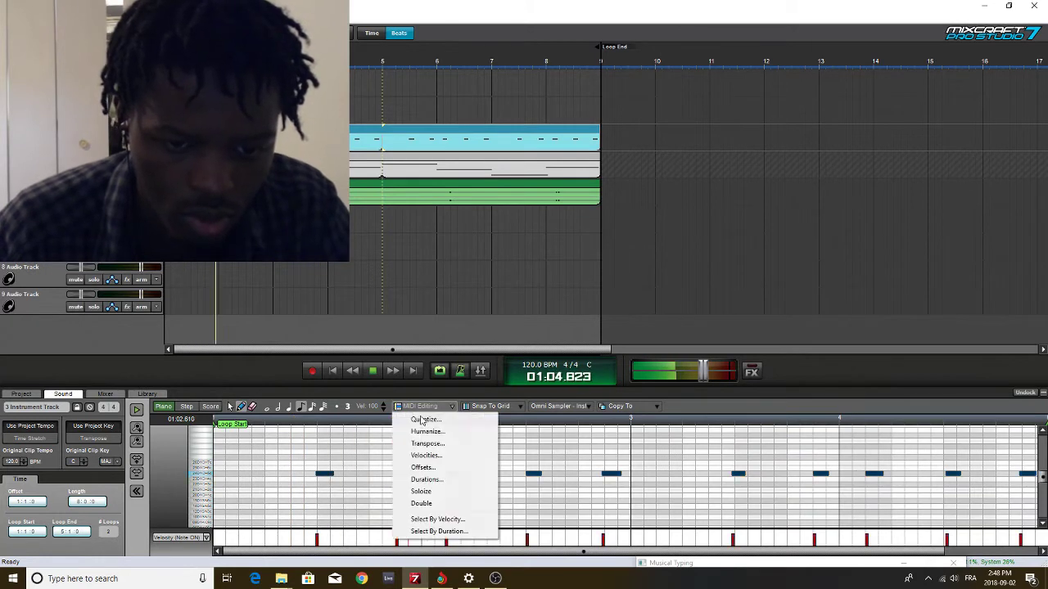
left_click(422, 420)
left_click(553, 340)
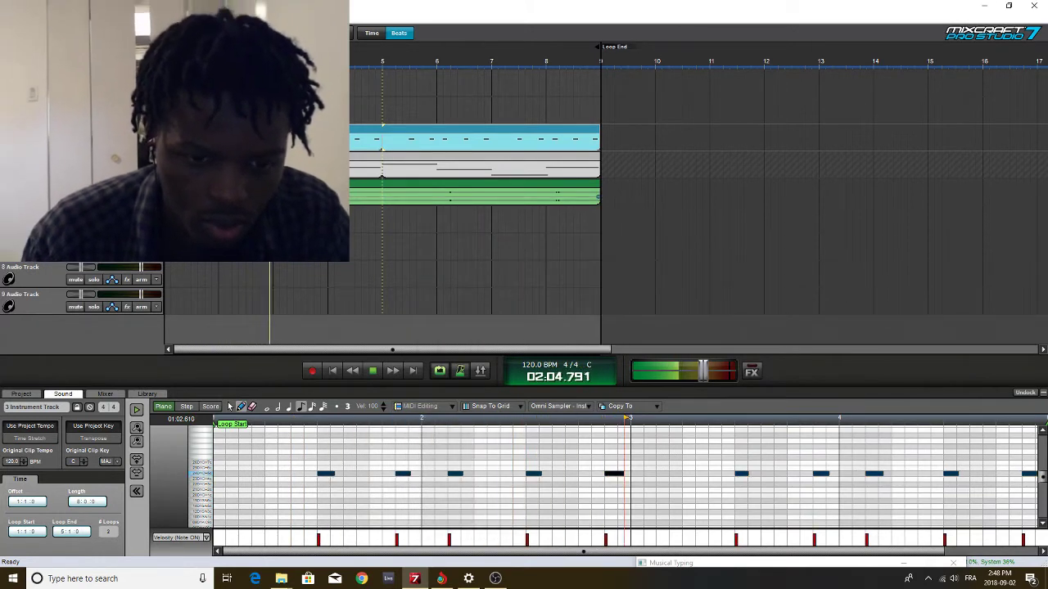
Duplicate the Omni Sampler track, delete the clips on the upper of the two tracks, stop playback, and select the remaining clip
right_click(37, 263)
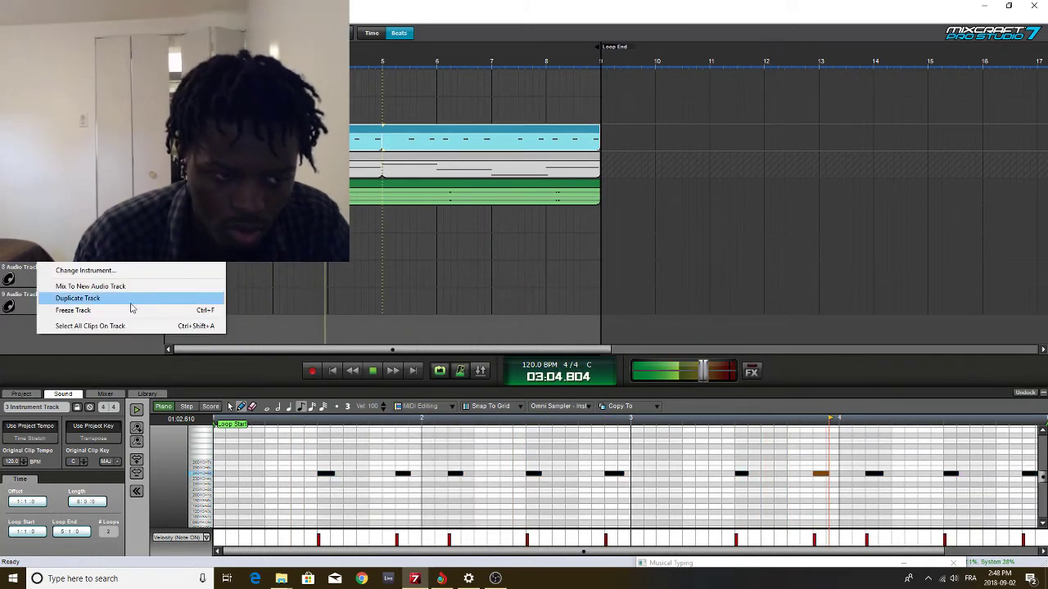
left_click(129, 299)
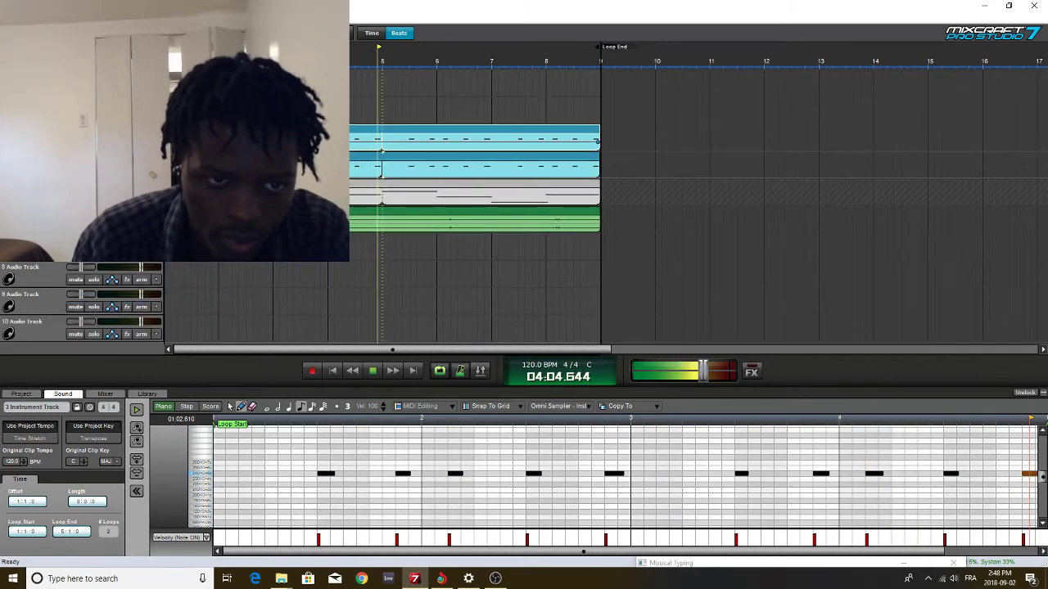
left_click(265, 137)
key("Delete")
key("space")
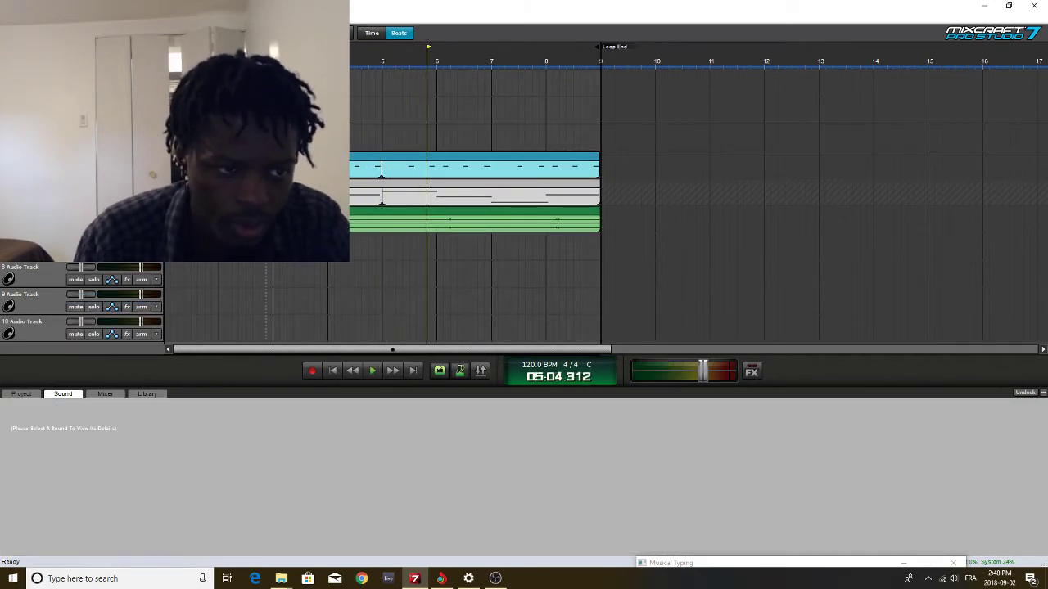
left_click(246, 164)
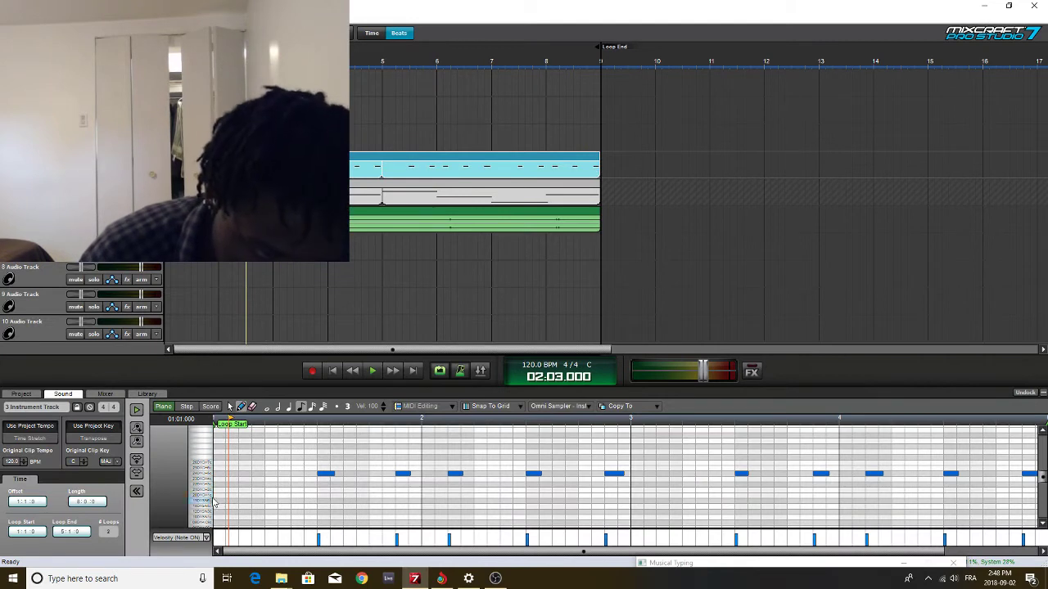
Audition the recorded pitch and its neighbour in the piano roll, and open sound loading for track 4's empty Omni Sampler C1 pad
double_click(209, 474)
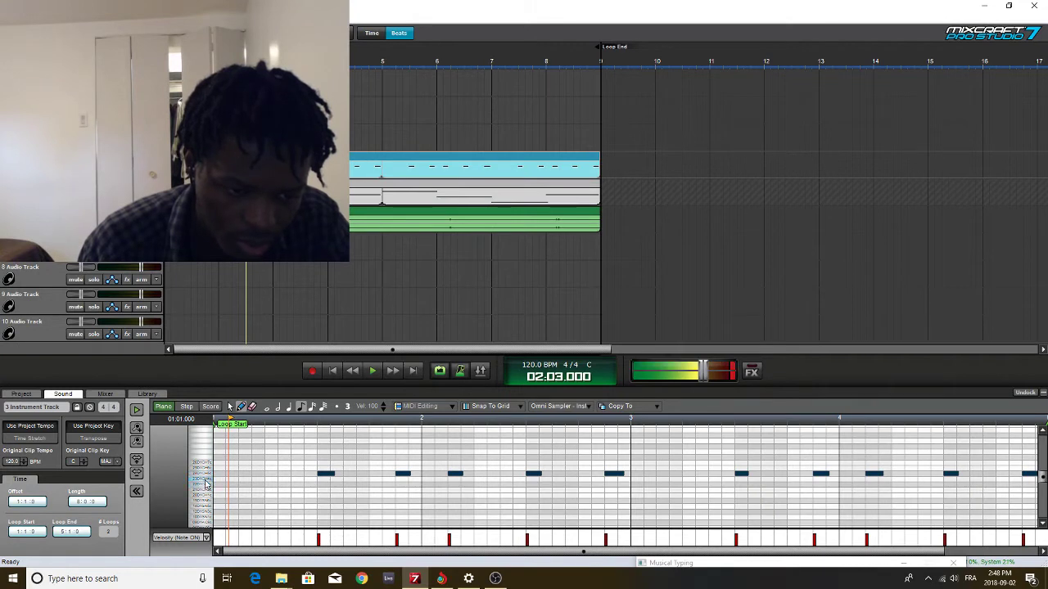
left_click(207, 481)
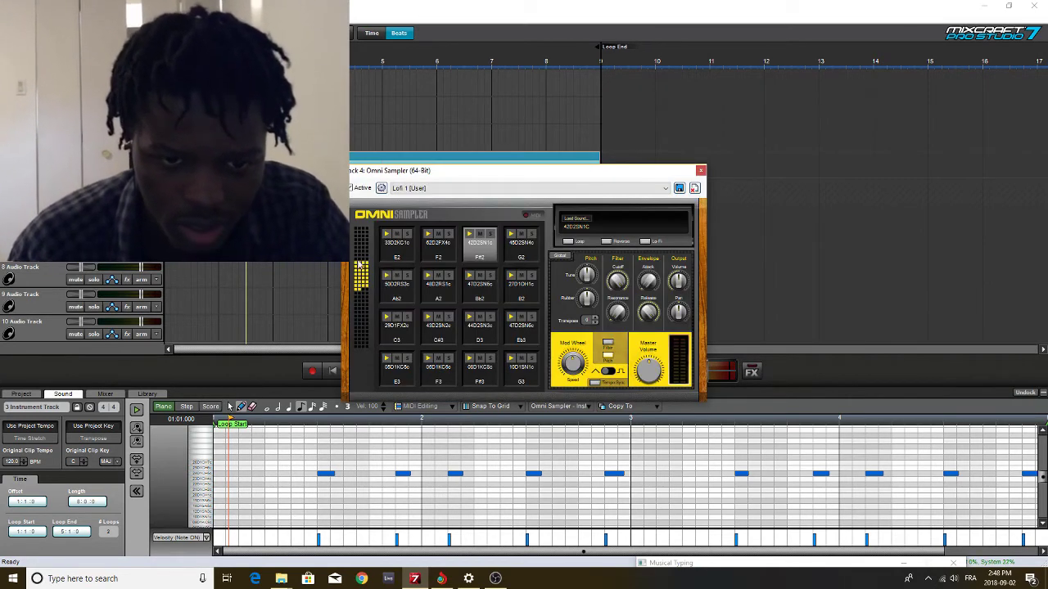
left_click(357, 254)
double_click(398, 245)
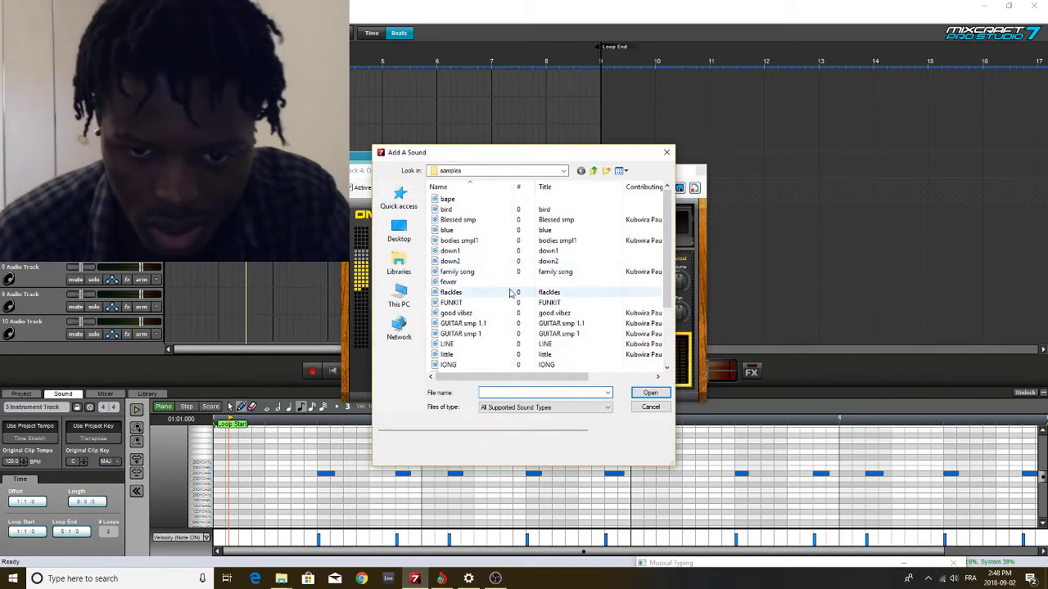
Browse to the Shakers folder of the FreeDrumKits.net - 9th Wonder Kit inside Samples on the Music (E:) drive
left_click(594, 171)
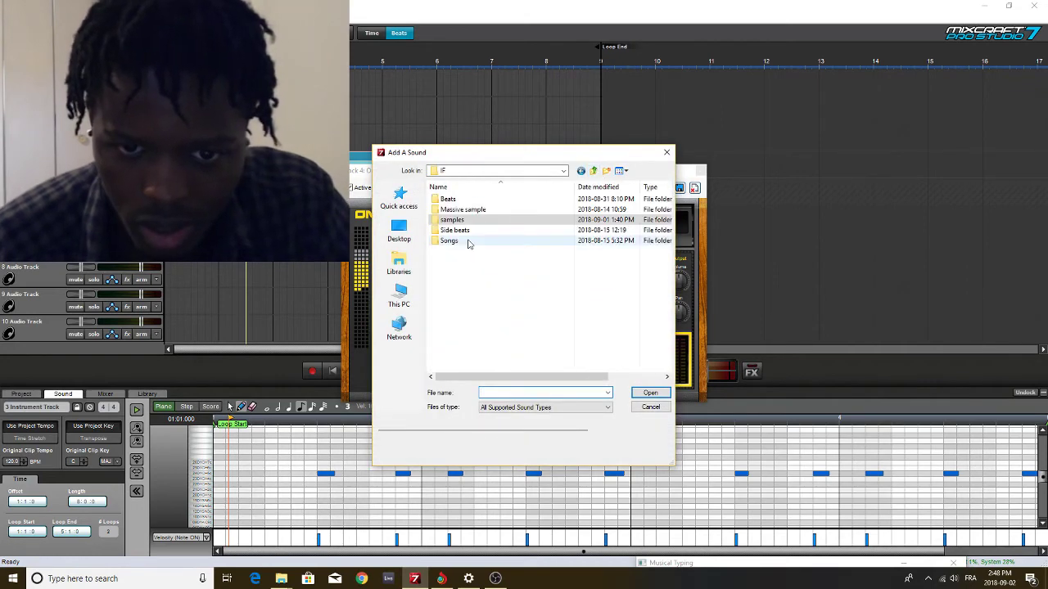
left_click(595, 171)
left_click(594, 171)
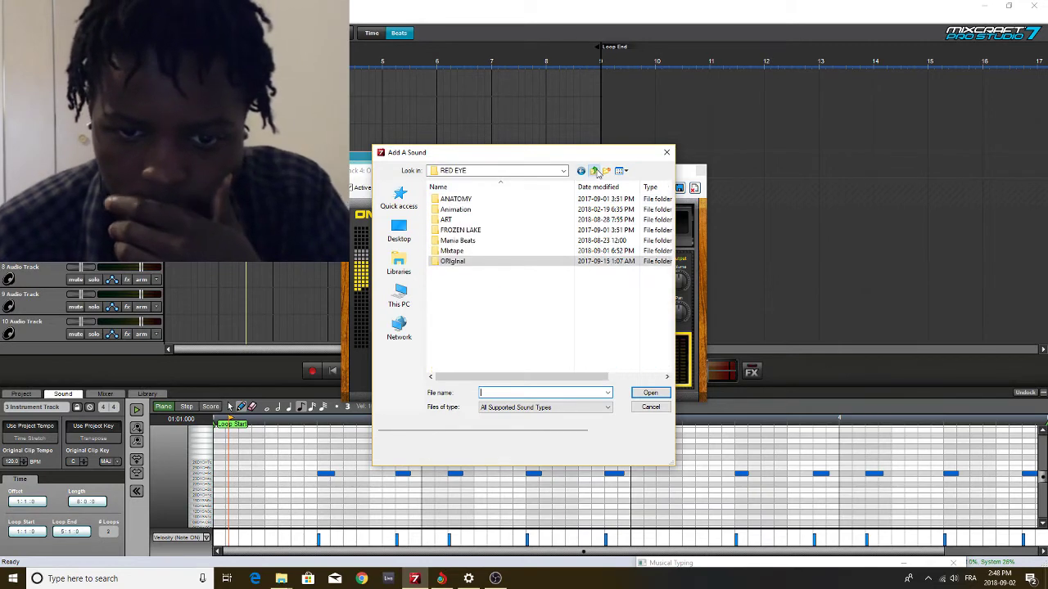
left_click(594, 171)
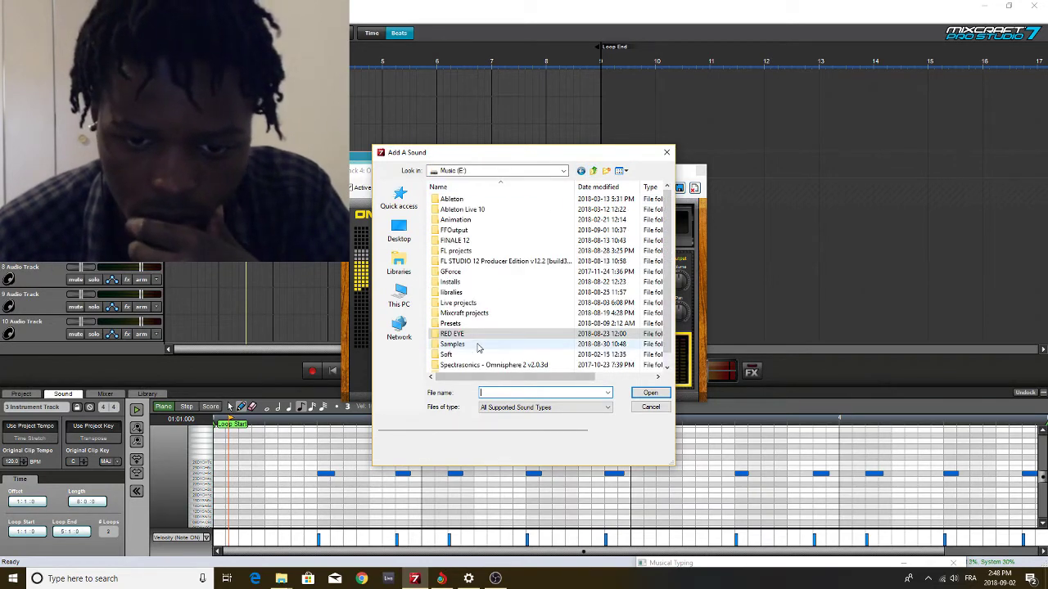
double_click(499, 284)
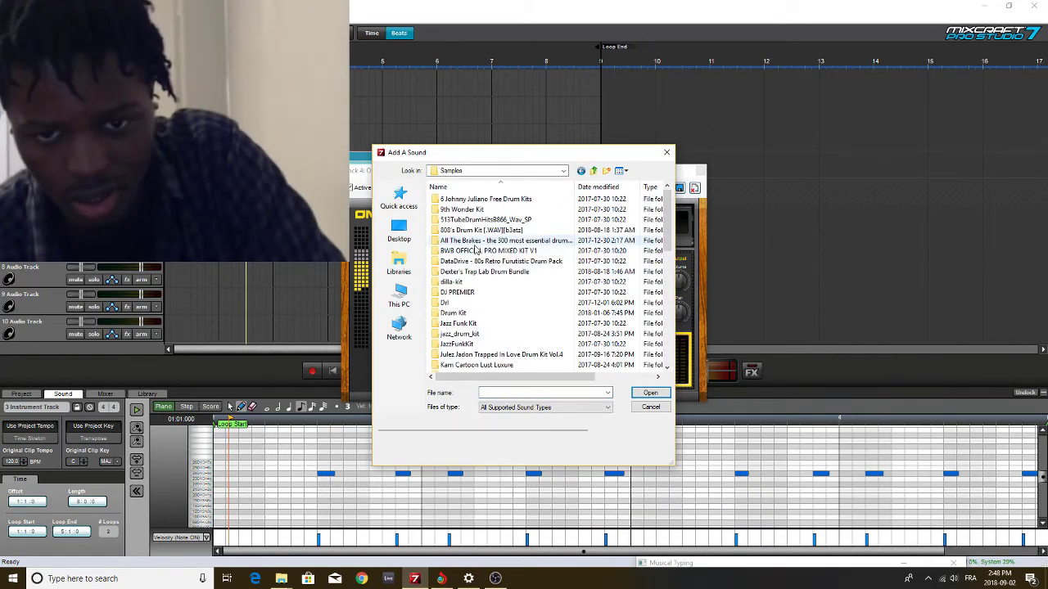
double_click(480, 209)
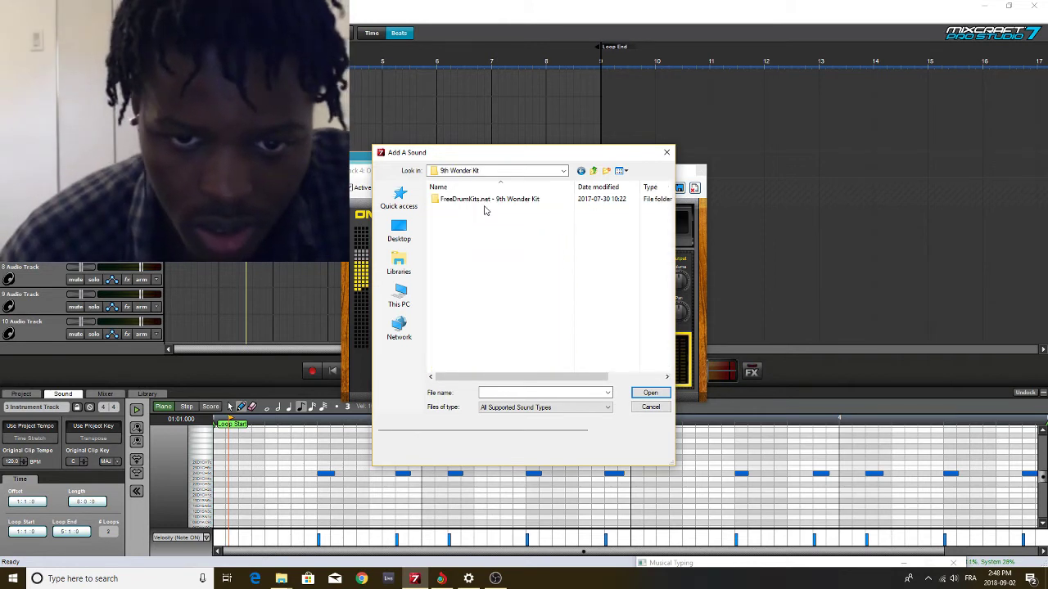
double_click(498, 200)
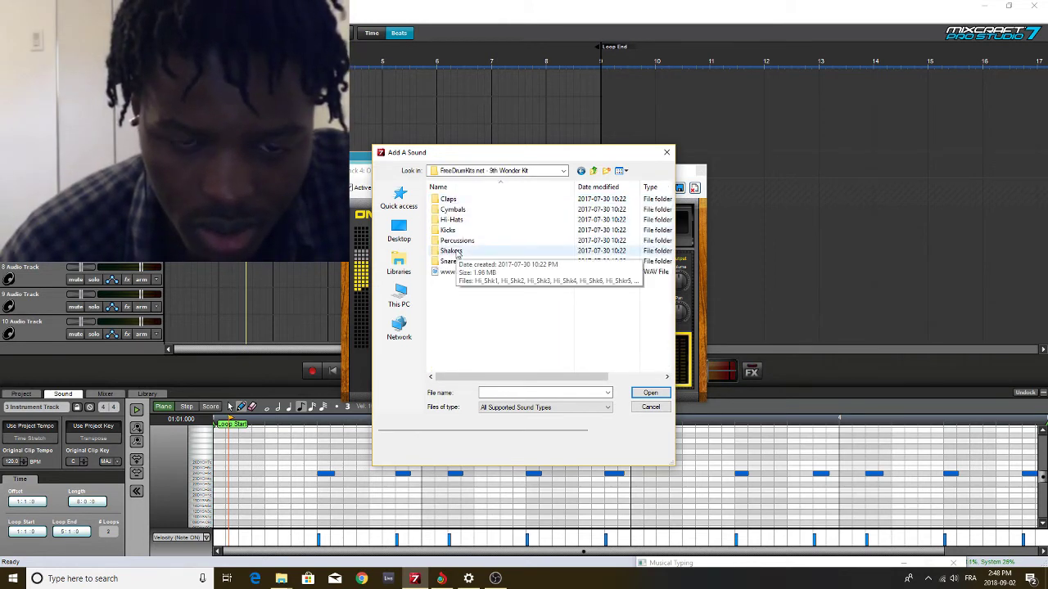
double_click(460, 252)
Audition several shaker samples and load Hi_Shk3 onto the C1 pad
left_click(460, 253)
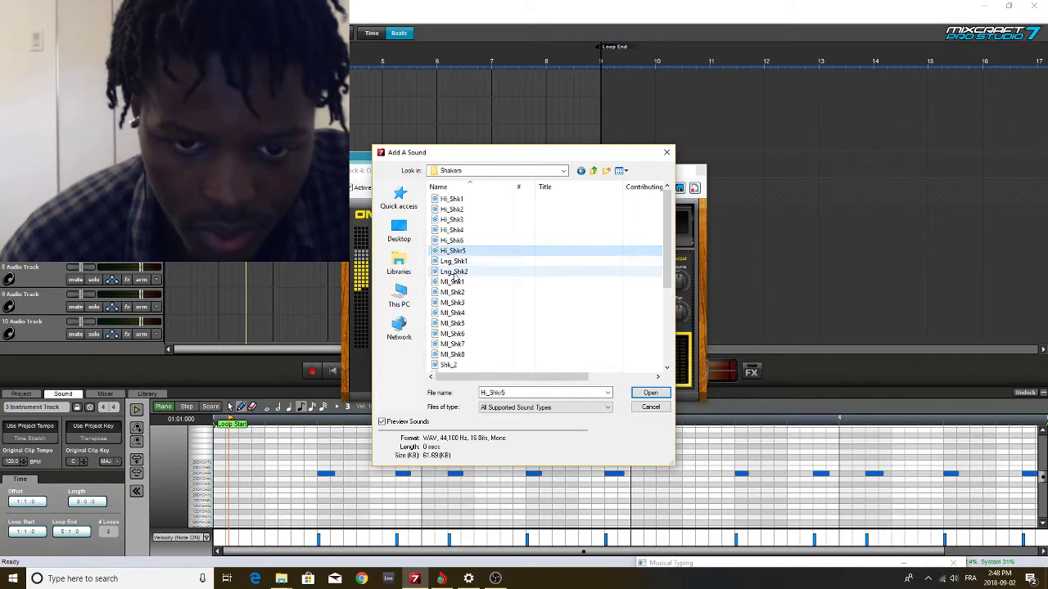
left_click(458, 273)
left_click(460, 323)
left_click(483, 233)
left_click(479, 200)
left_click(479, 218)
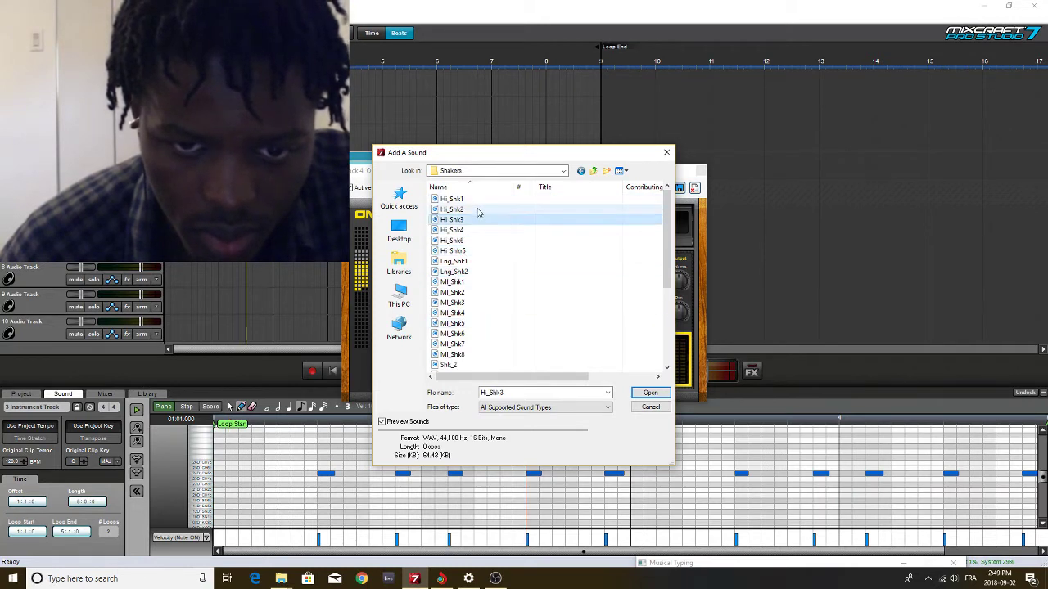
left_click(477, 202)
left_click(474, 218)
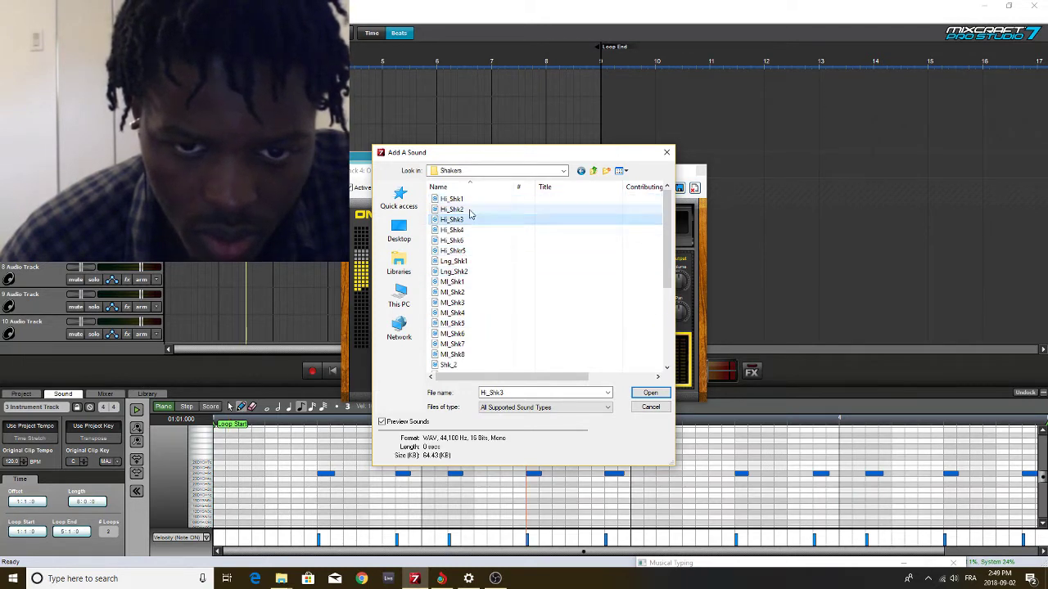
left_click(469, 209)
left_click(470, 201)
left_click(469, 210)
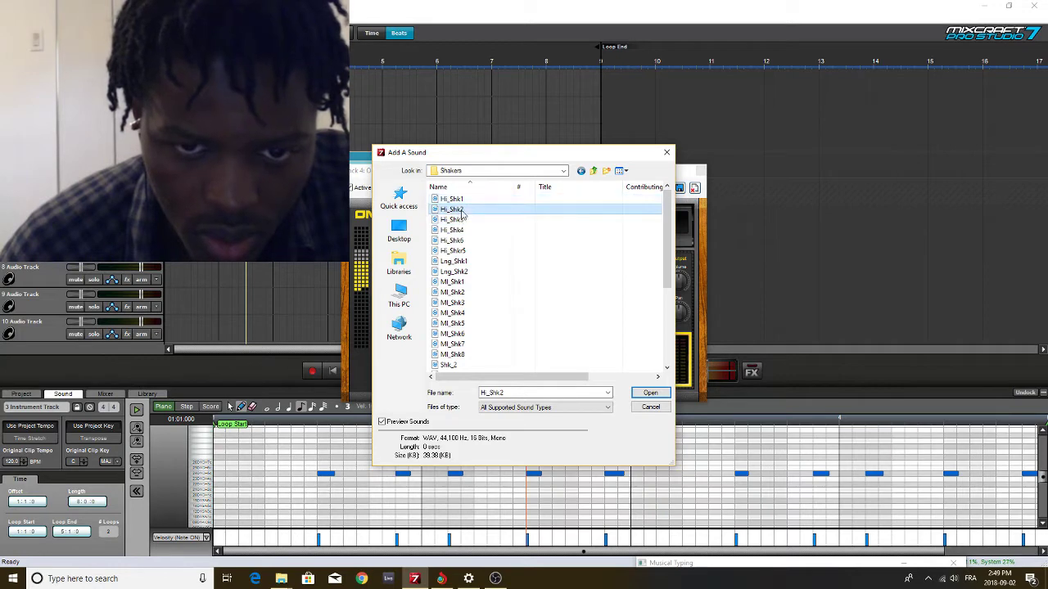
left_click(466, 220)
double_click(467, 223)
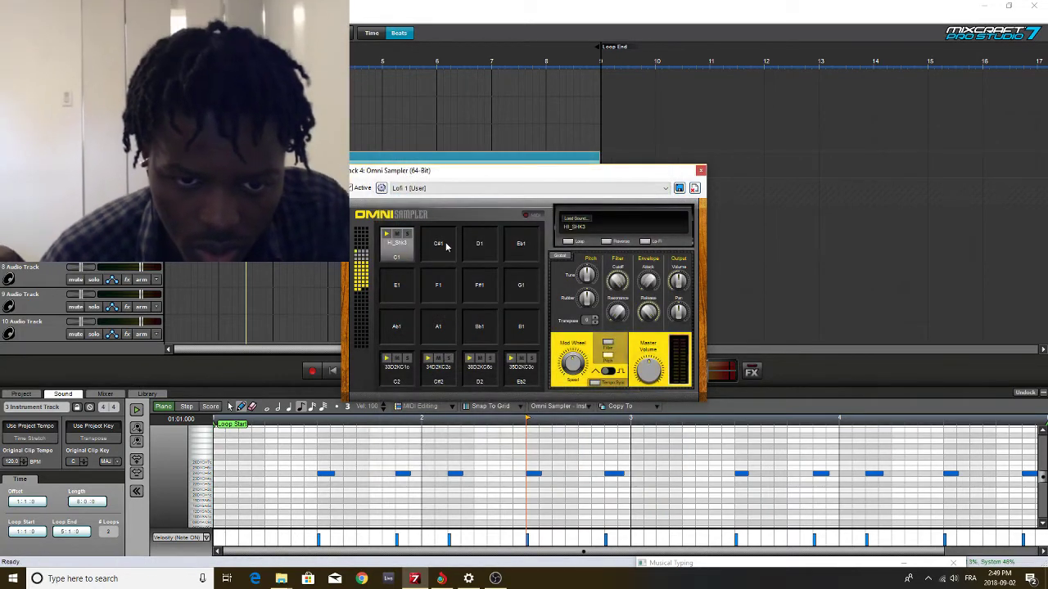
Audition samples in the kit's Snares folder and load Clp_Snr1 onto the C#1 pad
double_click(446, 246)
left_click(596, 170)
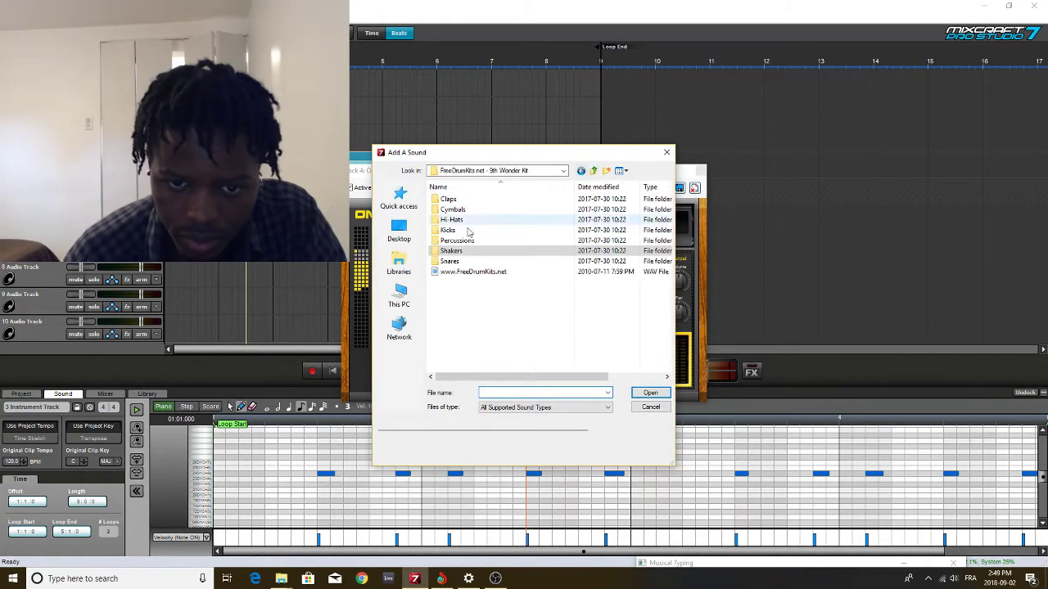
double_click(455, 262)
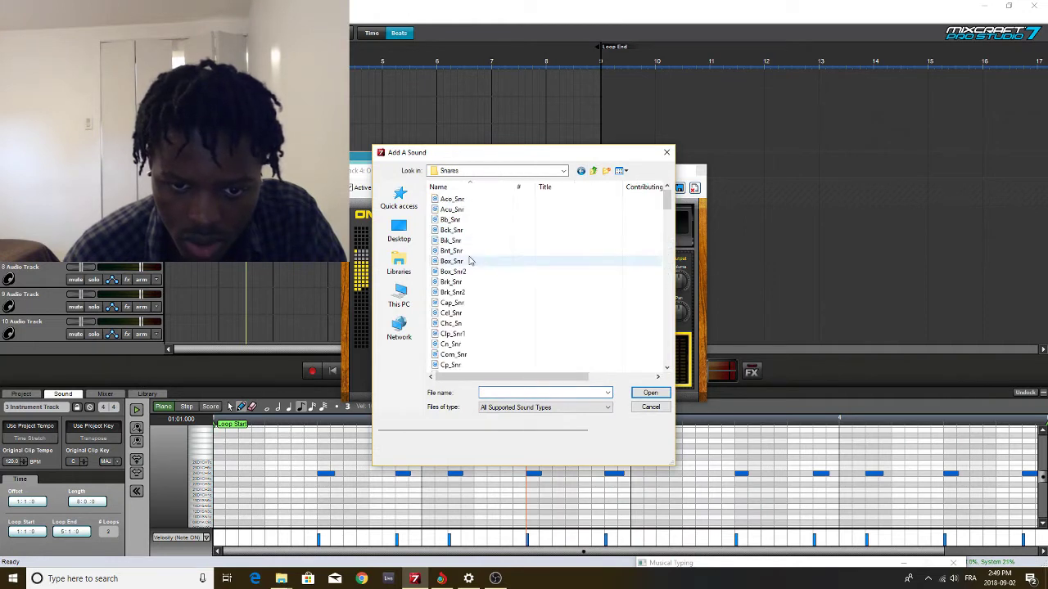
left_click(470, 250)
left_click(475, 292)
left_click(473, 312)
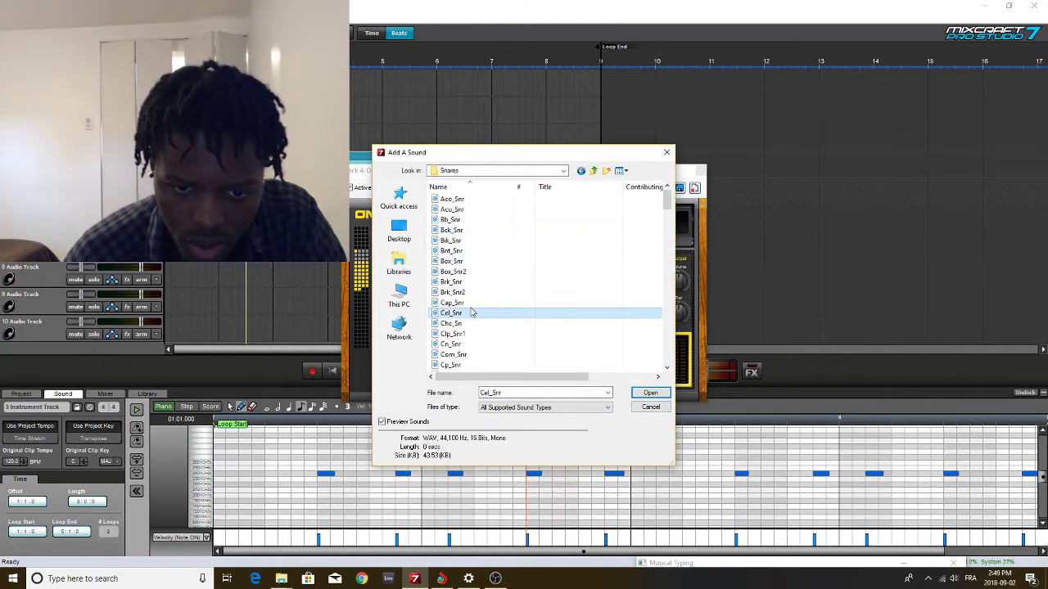
left_click(473, 323)
left_click(471, 334)
left_click(470, 346)
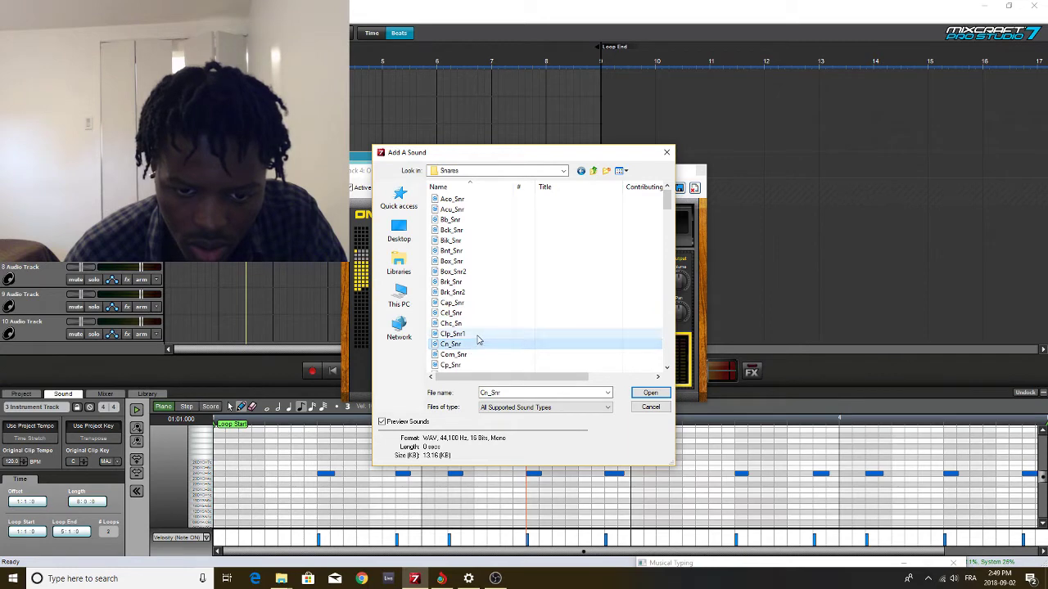
left_click(478, 335)
left_click(472, 352)
left_click(476, 344)
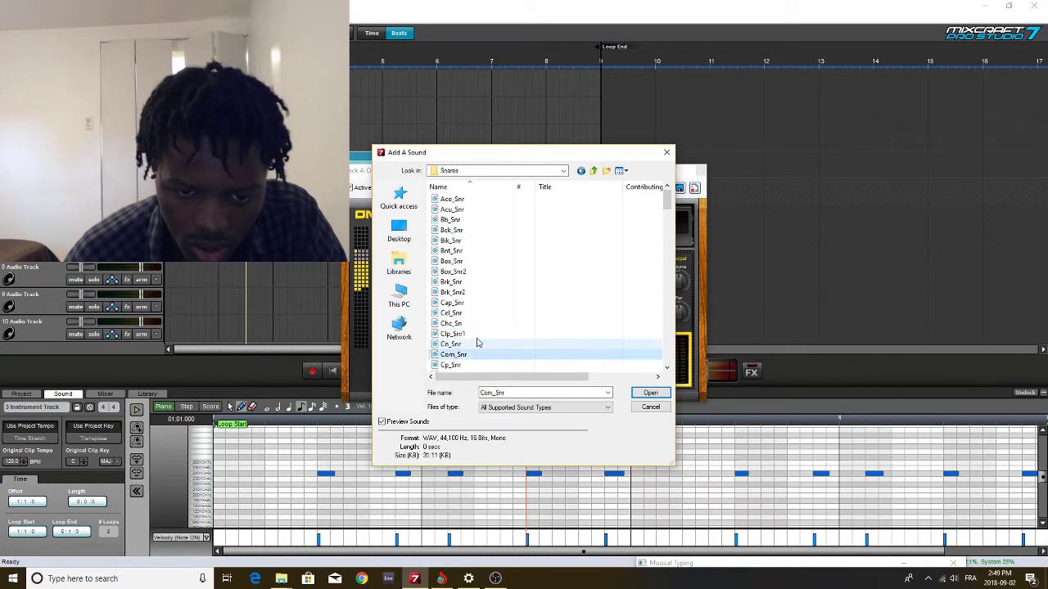
double_click(477, 334)
Audition the snares between Dr_Snr and Gem_Snr, and load Dr_Snr onto the D1 pad
left_click(481, 245)
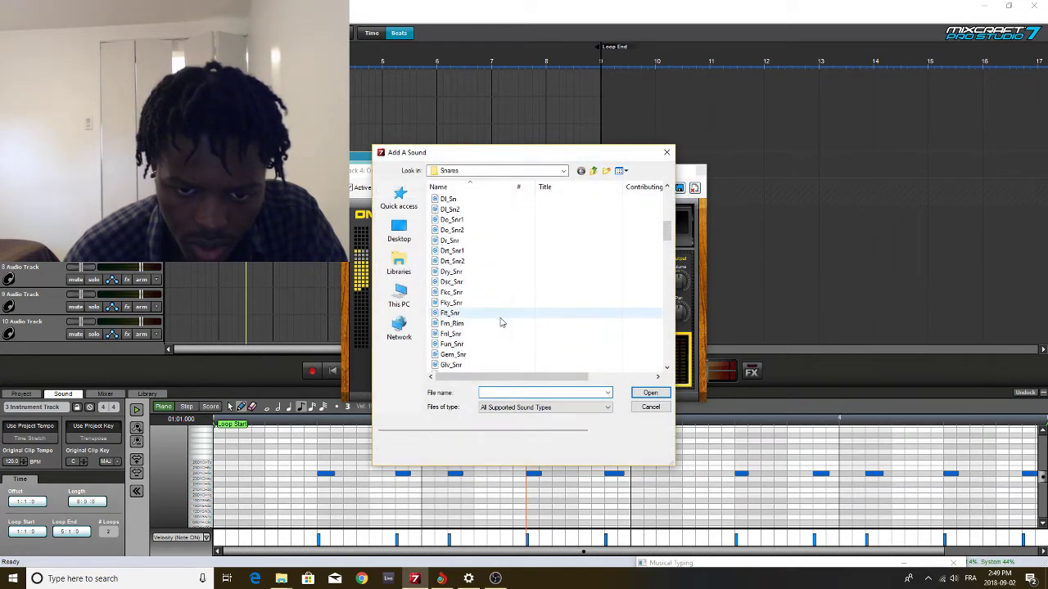
left_click(478, 324)
left_click(469, 335)
left_click(468, 345)
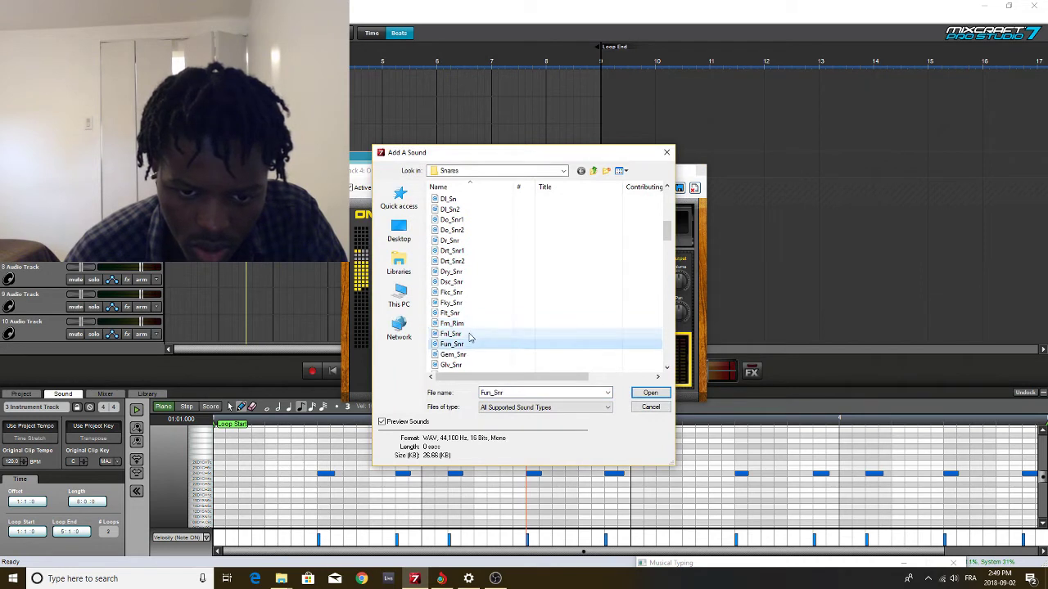
left_click(471, 335)
left_click(469, 345)
left_click(470, 354)
left_click(470, 344)
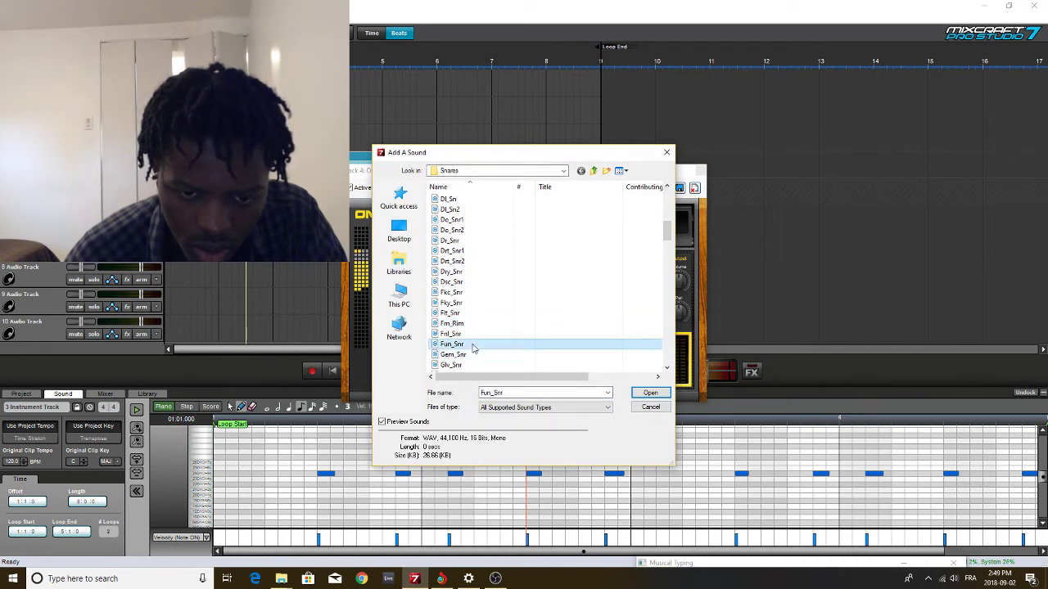
left_click(470, 312)
left_click(469, 304)
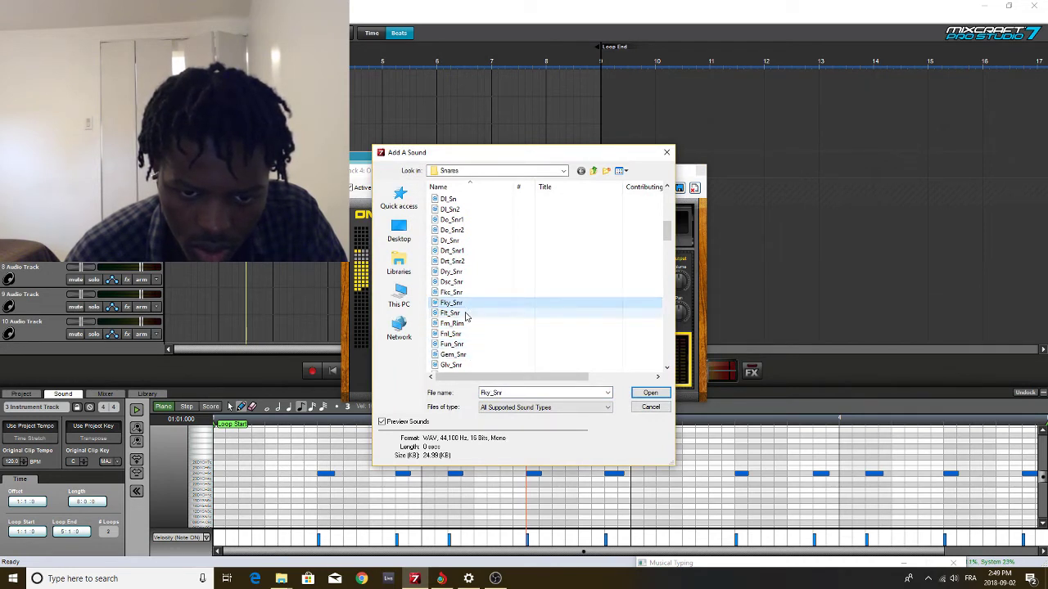
left_click(469, 315)
left_click(469, 293)
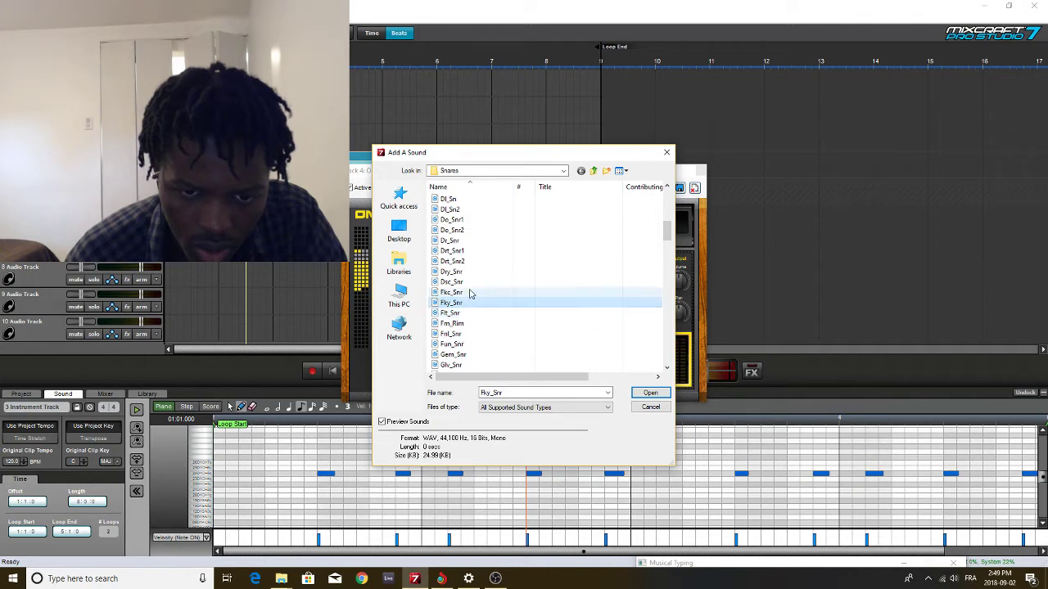
left_click(467, 303)
left_click(470, 283)
left_click(468, 293)
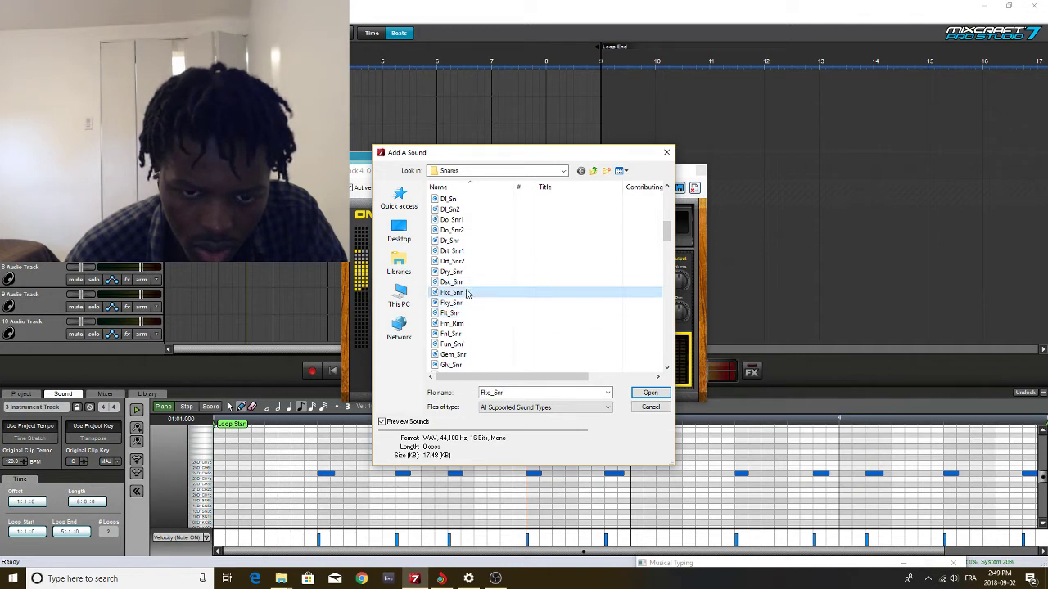
left_click(468, 282)
left_click(468, 273)
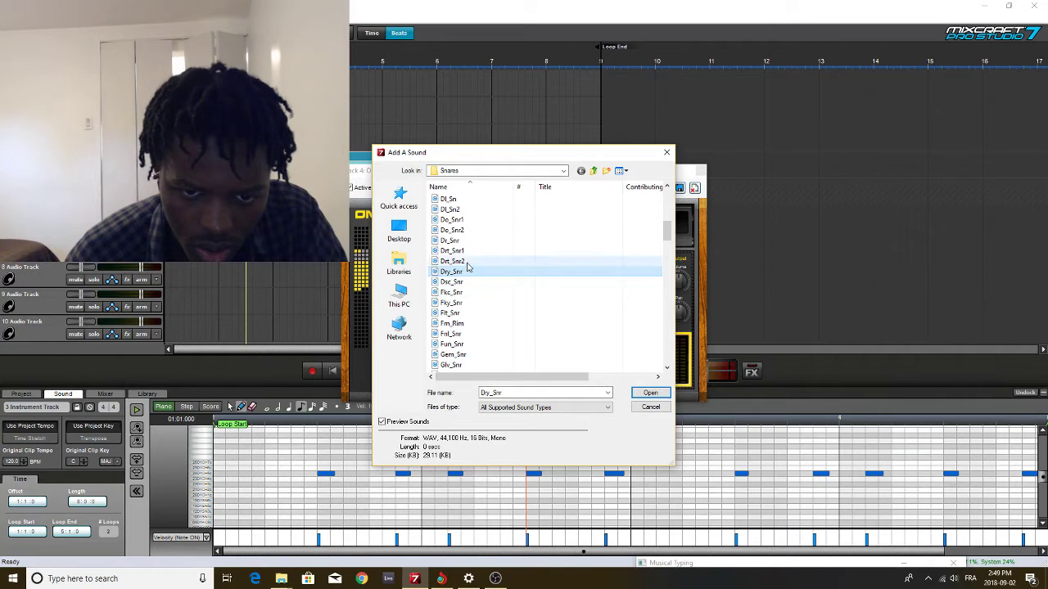
left_click(468, 262)
left_click(469, 252)
left_click(466, 262)
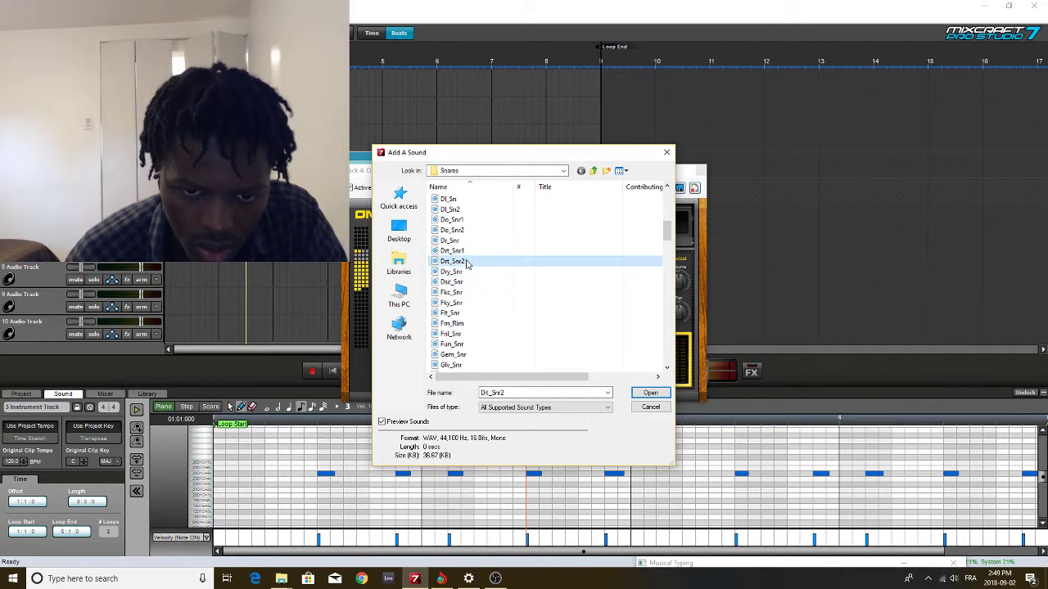
left_click(470, 254)
left_click(470, 262)
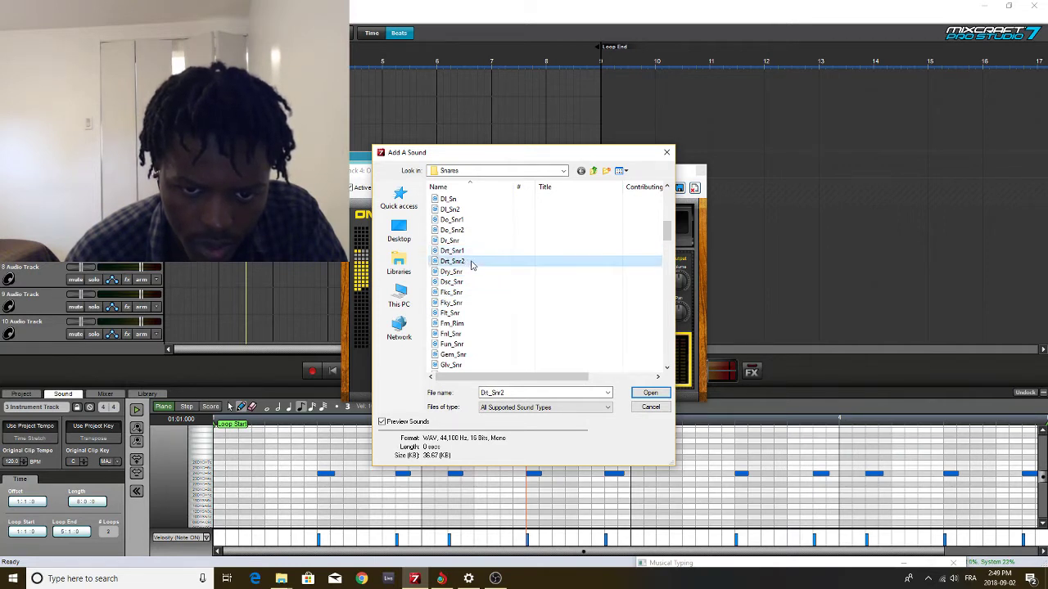
left_click(468, 253)
left_click(464, 243)
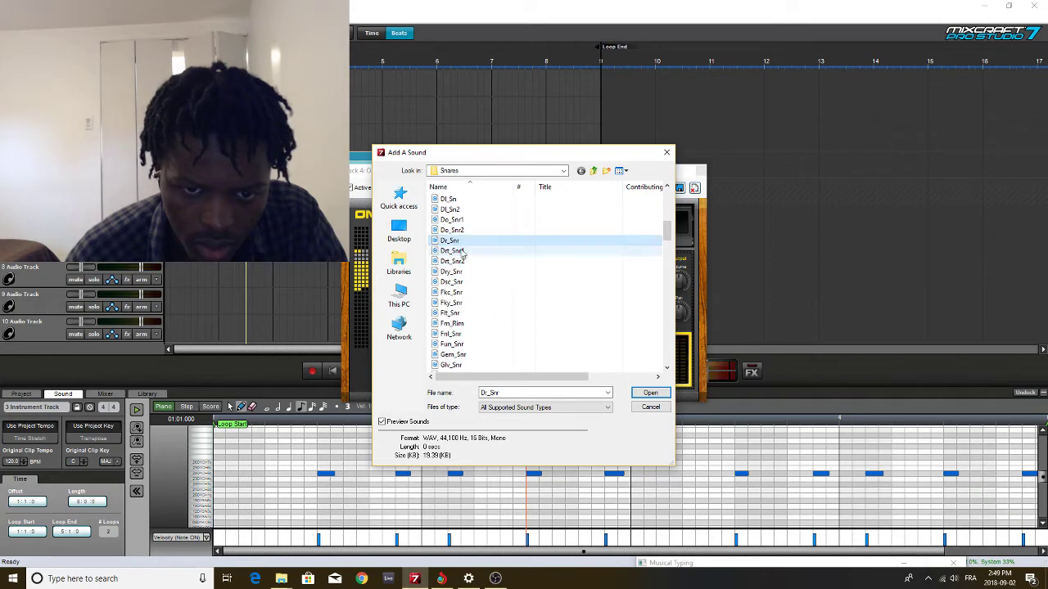
left_click(460, 251)
double_click(460, 243)
Compare Box_Snr2, Box_Snr and Bnt_Snr, and load Box_Snr onto the Eb1 pad
double_click(519, 244)
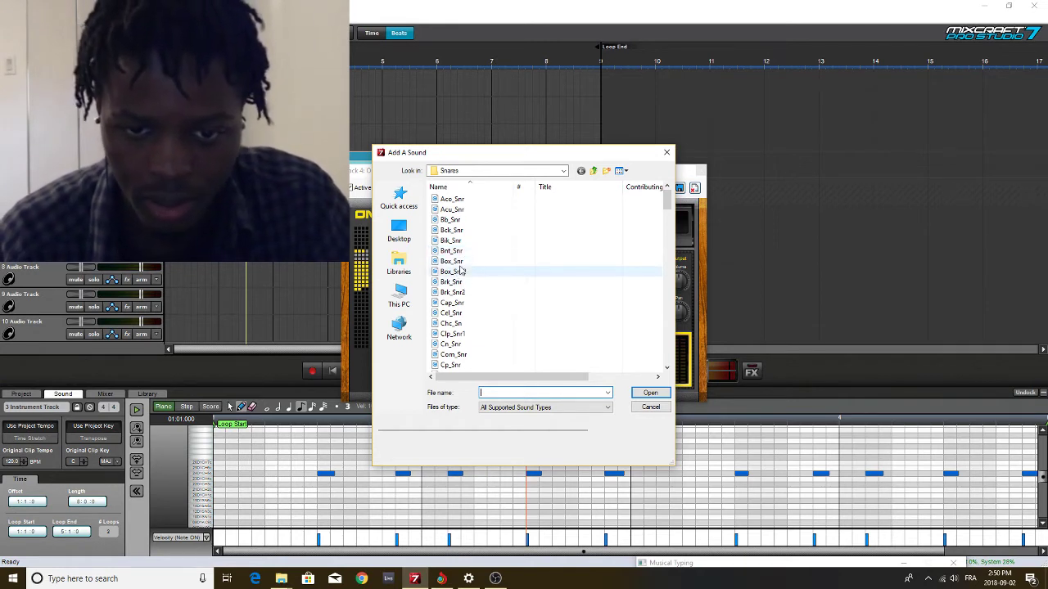
left_click(463, 273)
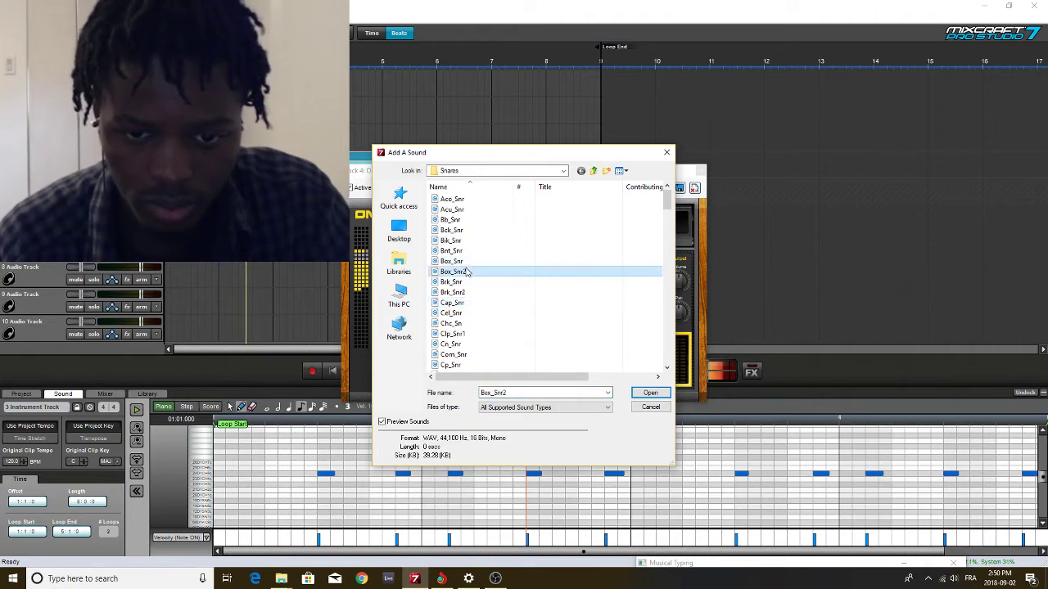
left_click(468, 262)
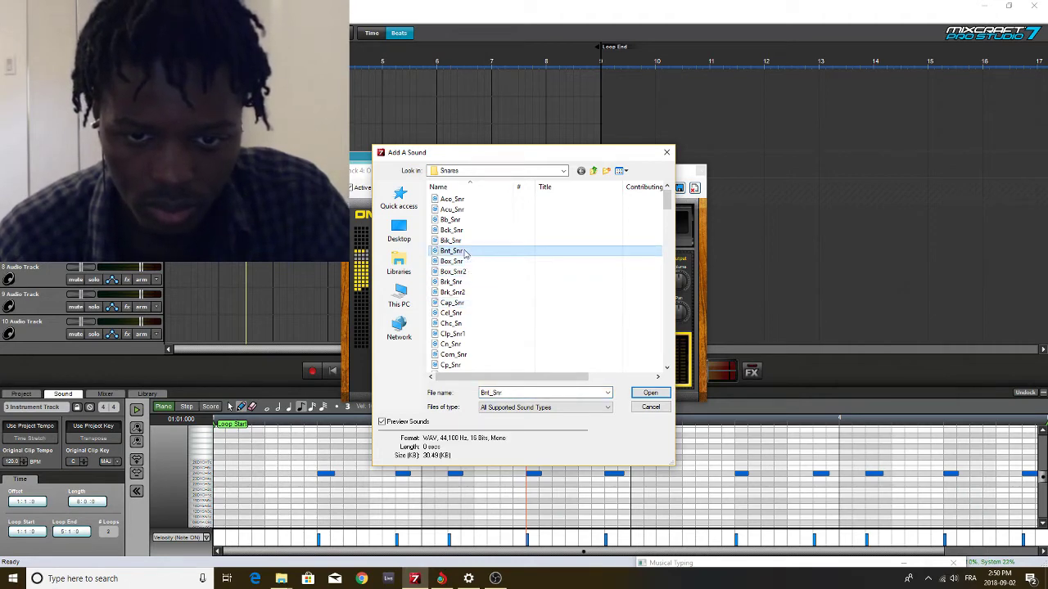
double_click(465, 260)
Audition snares including Chc_Sn, Csp_Snr3 and Csp_Snr2, and load Csp_Snr2 onto the E1 pad
left_click(392, 284)
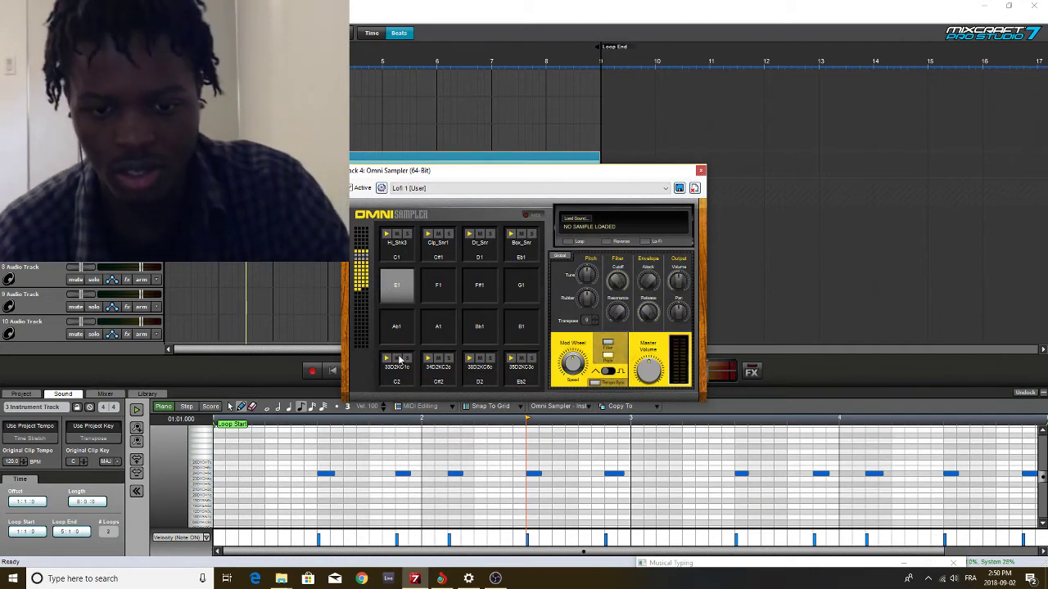
left_click(514, 367)
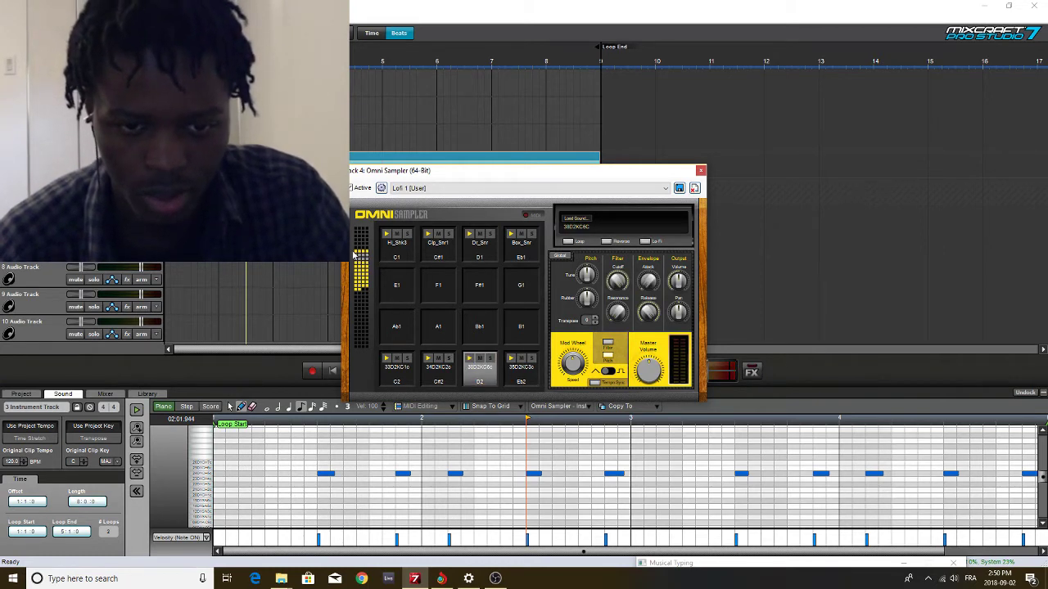
double_click(394, 284)
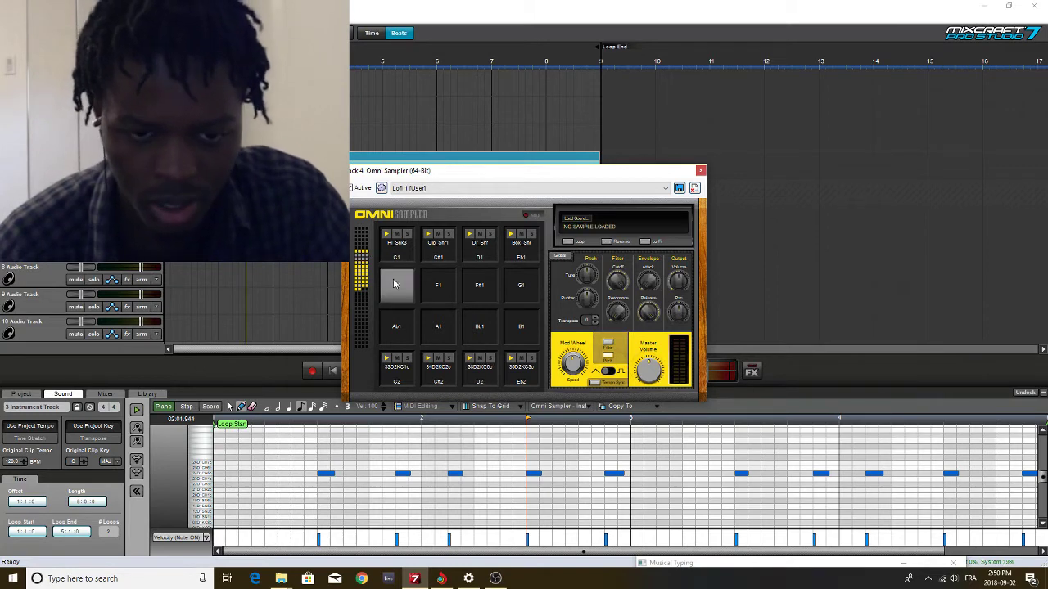
left_click(483, 325)
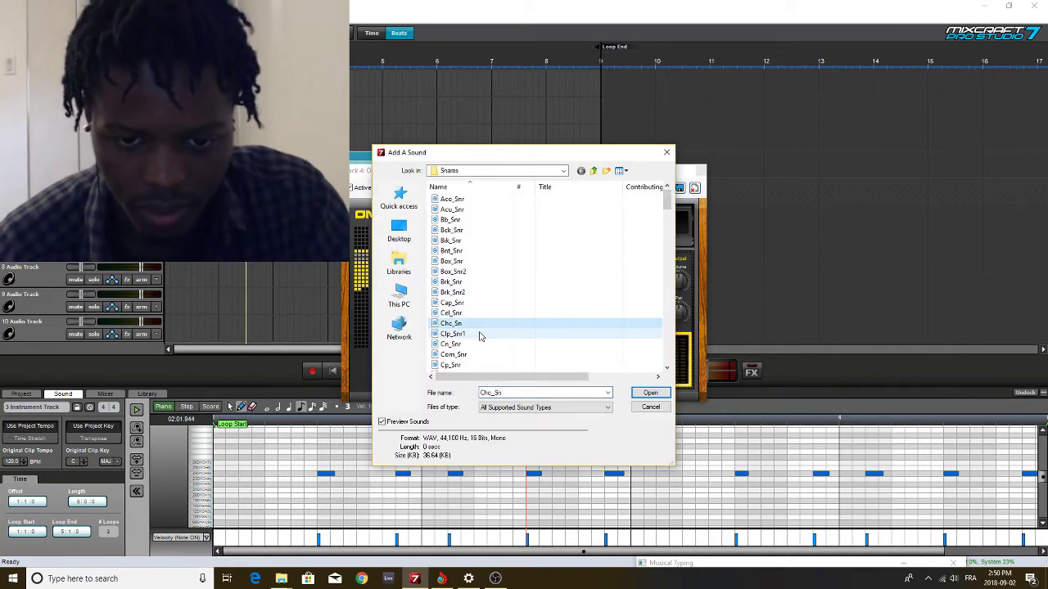
scroll(479, 311, "down", 5)
left_click(463, 262)
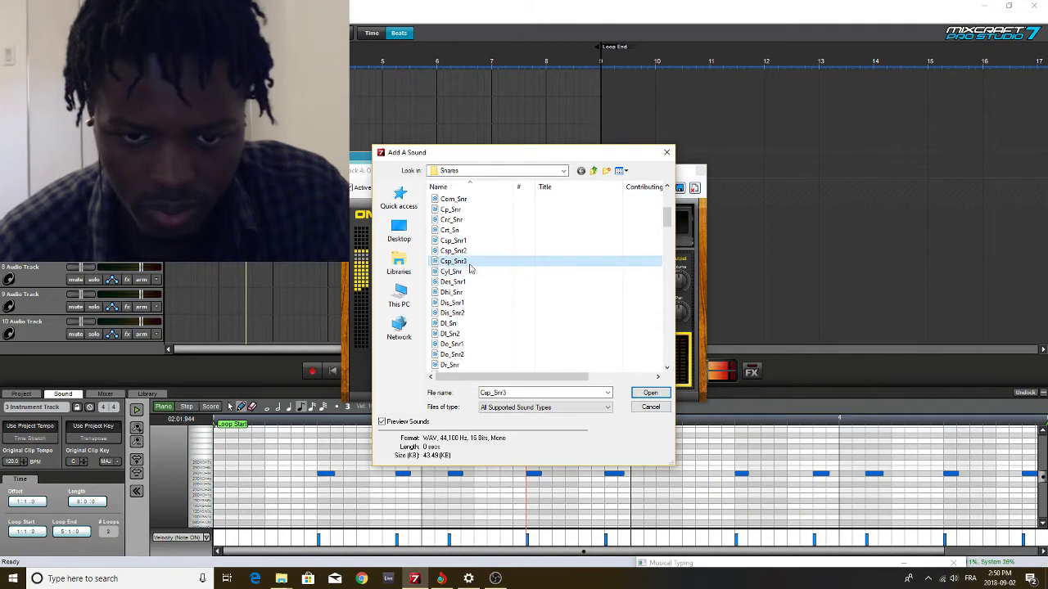
left_click(468, 251)
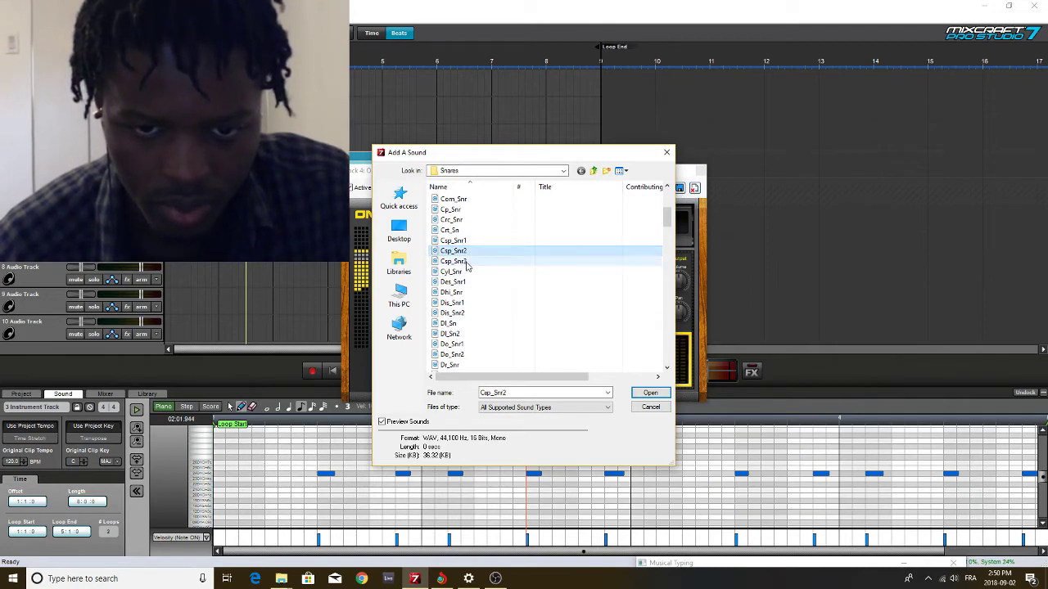
double_click(464, 261)
Audition the snares between Hme_Sn and Im_Snr as candidates for the F1 pad
double_click(438, 286)
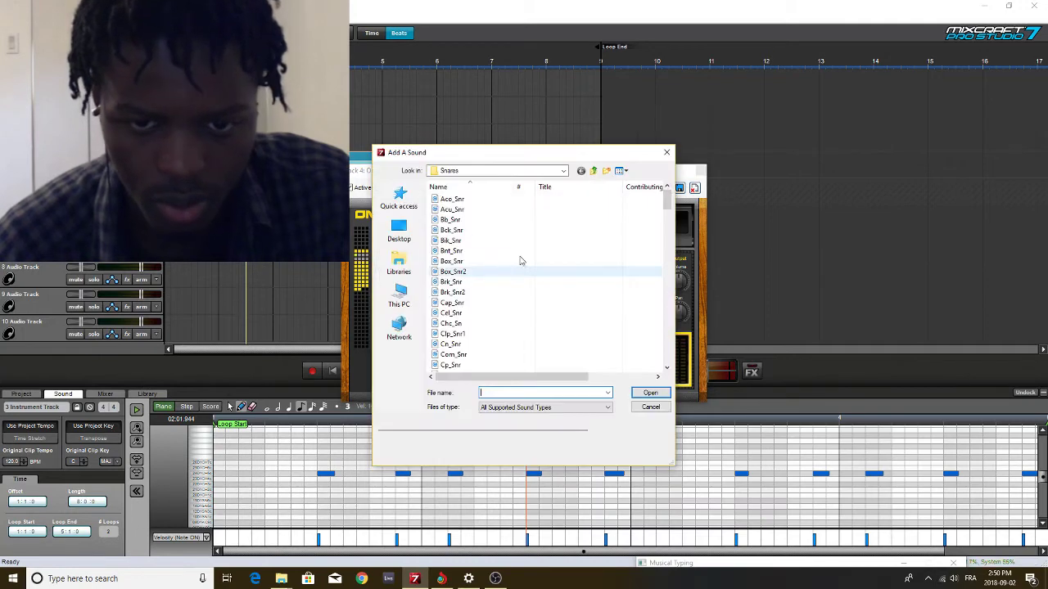
scroll(520, 260, "down", 10)
left_click(468, 333)
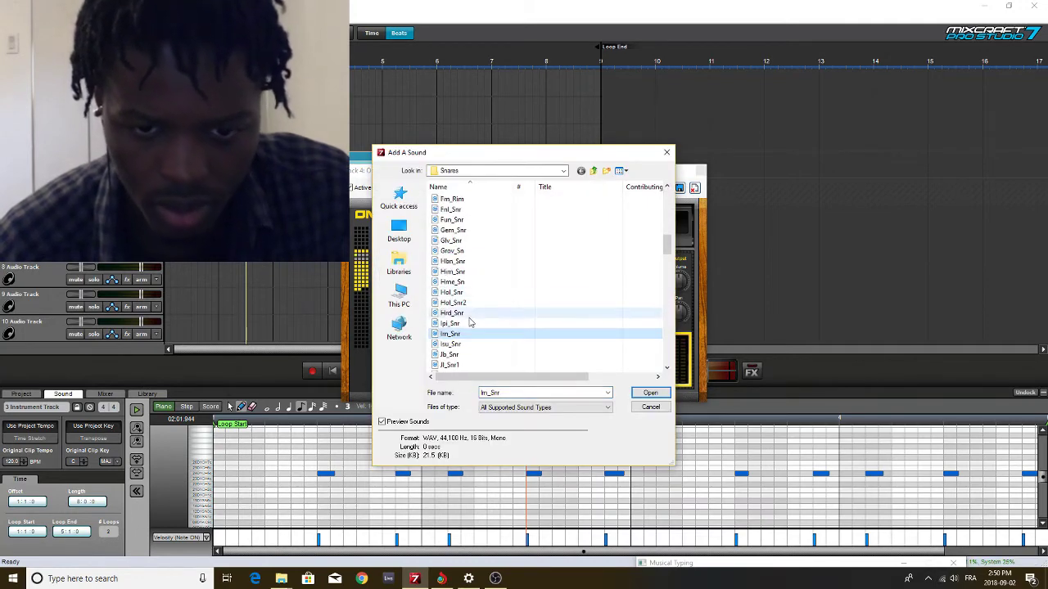
left_click(471, 324)
left_click(470, 313)
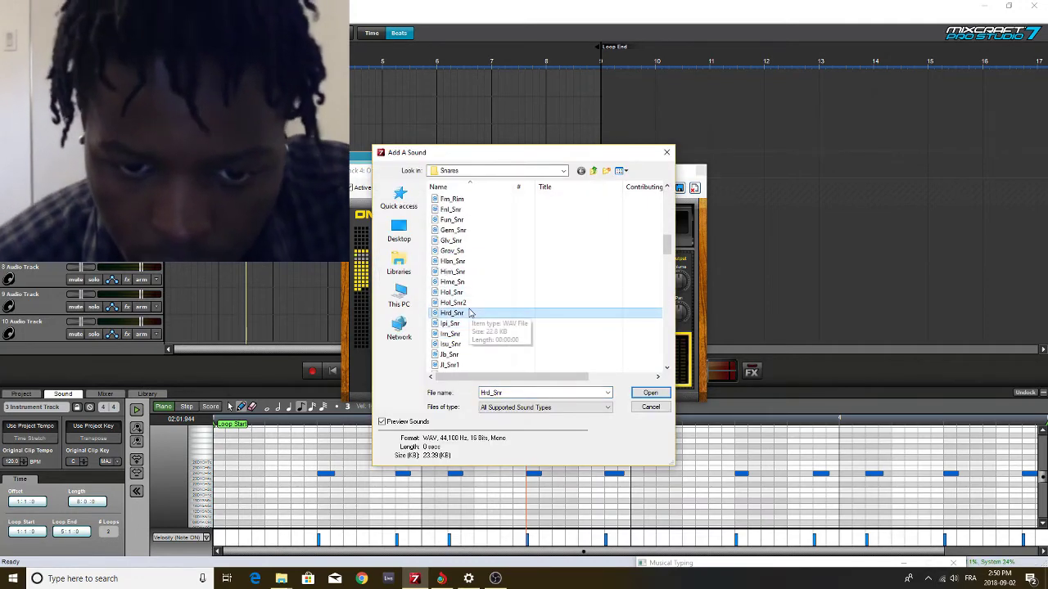
left_click(471, 303)
left_click(470, 323)
left_click(468, 293)
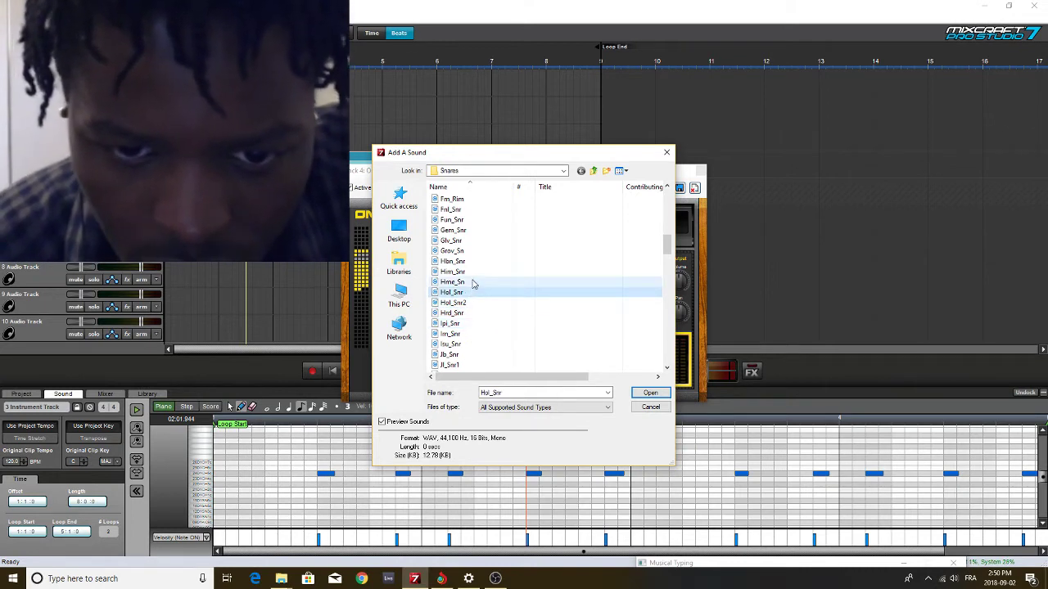
left_click(472, 283)
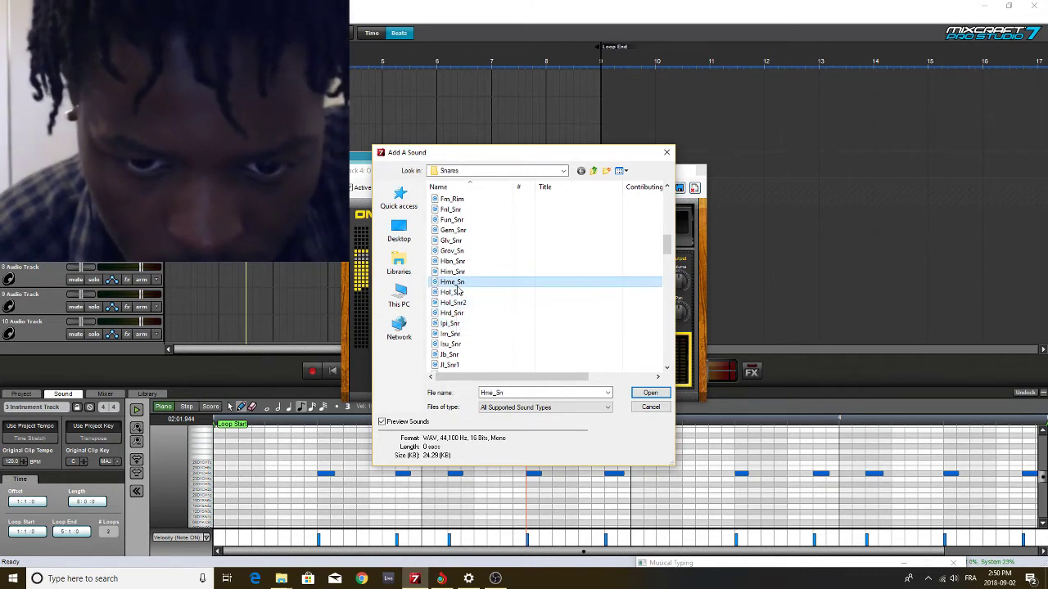
left_click(461, 292)
left_click(466, 303)
Audition the snares between Kid_Snr2 and Kos_Snr2, and load Klt_Snr onto the F1 pad
scroll(467, 305, "down", 3)
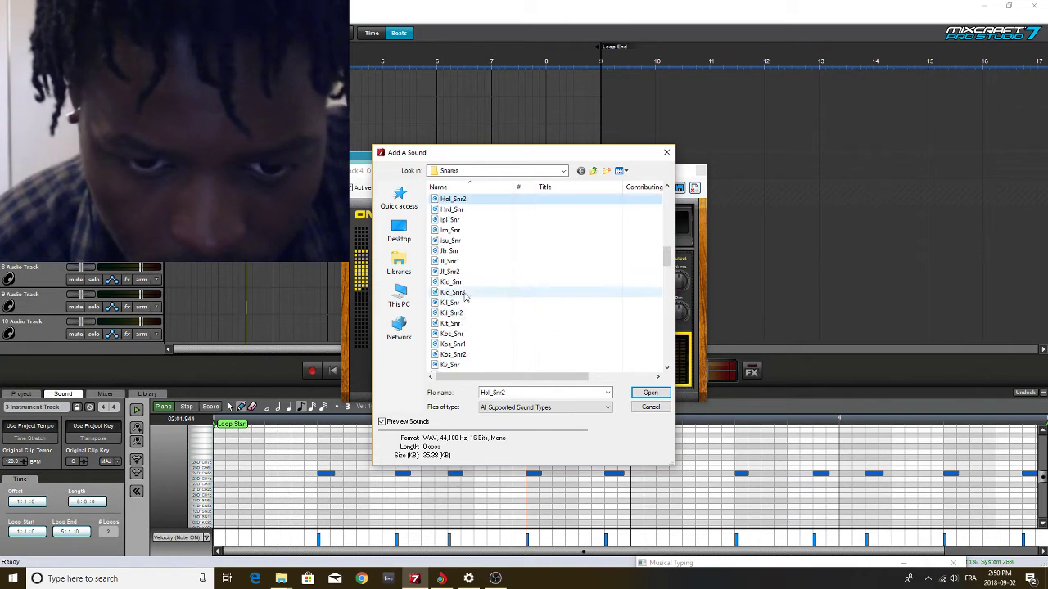
left_click(465, 293)
left_click(462, 313)
left_click(467, 303)
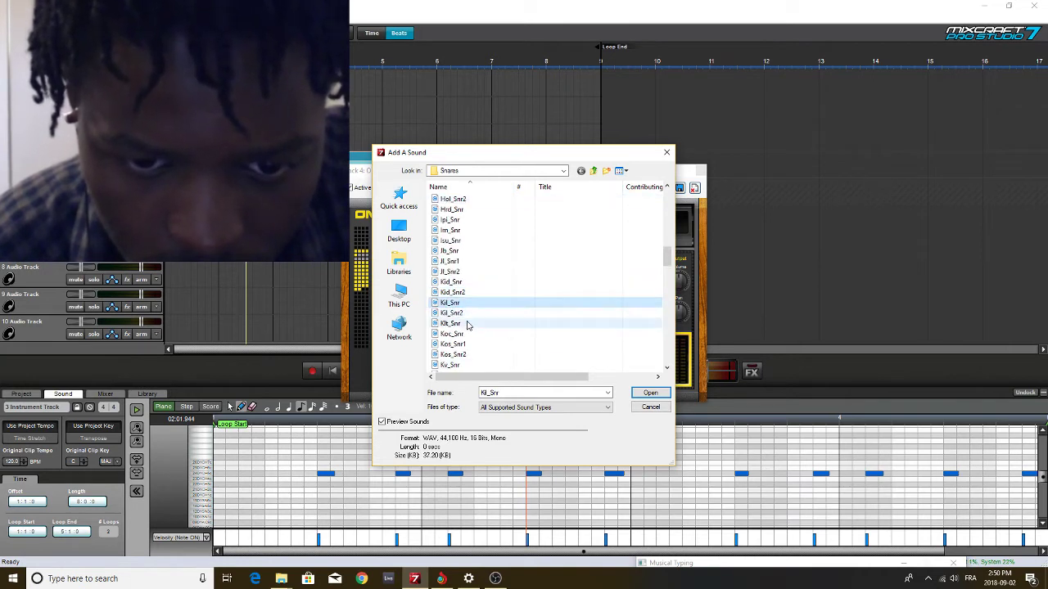
left_click(465, 324)
left_click(465, 313)
left_click(466, 324)
left_click(465, 334)
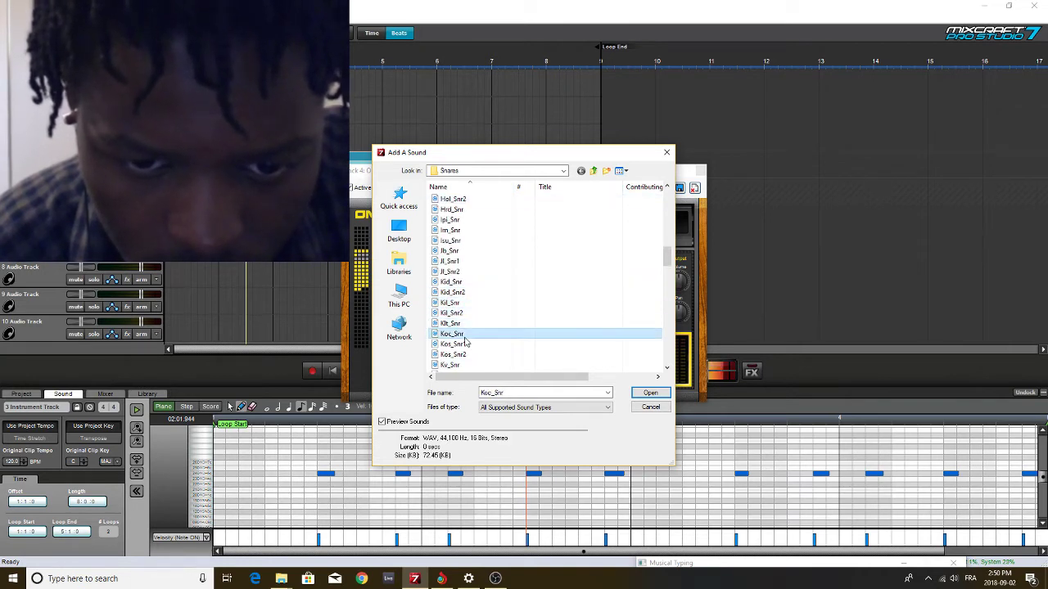
key("Down")
key("Down")
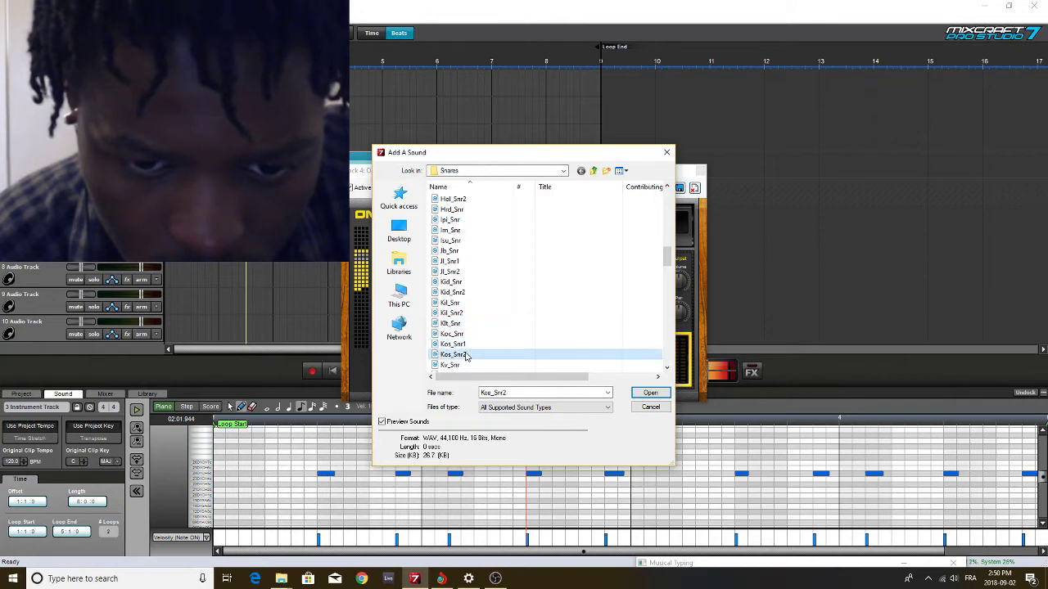
double_click(464, 324)
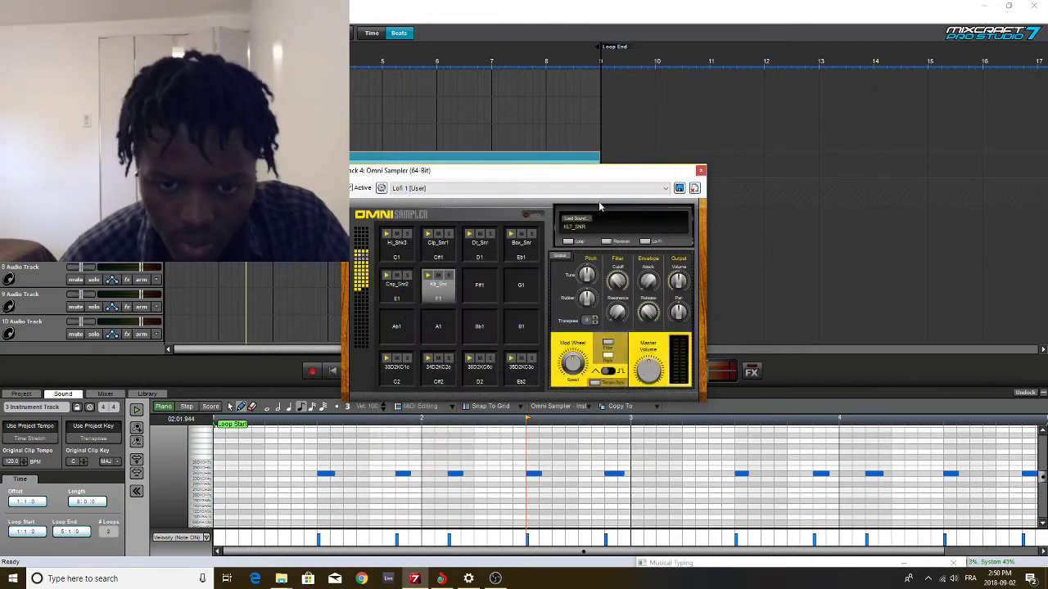
Audition samples in the kit's Kicks folder between Amb_K and Bef_K, and load Bck_K1 onto the Ab0 pad
left_click(361, 262)
double_click(400, 250)
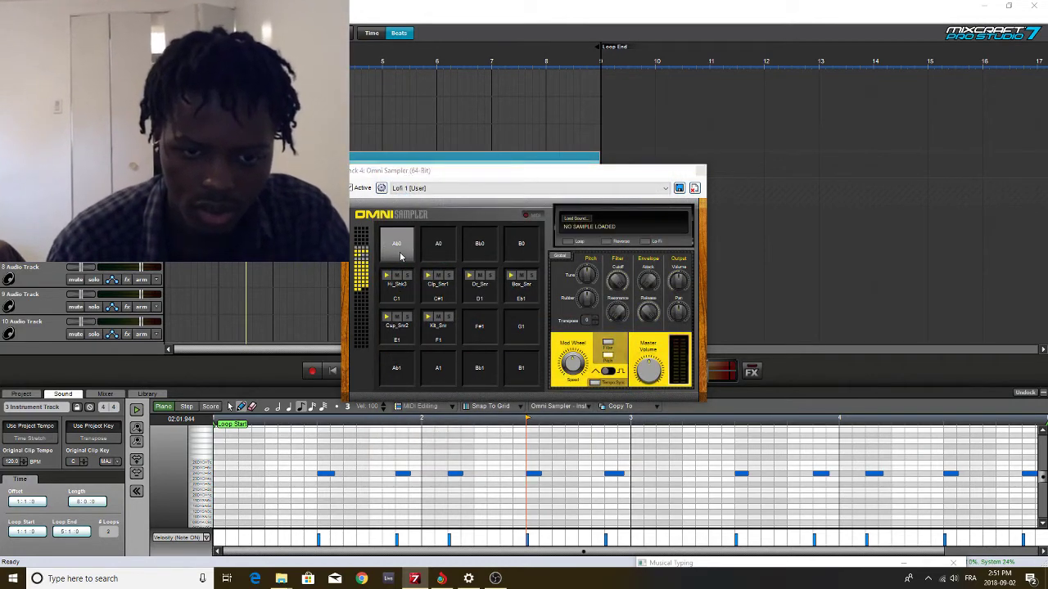
left_click(593, 171)
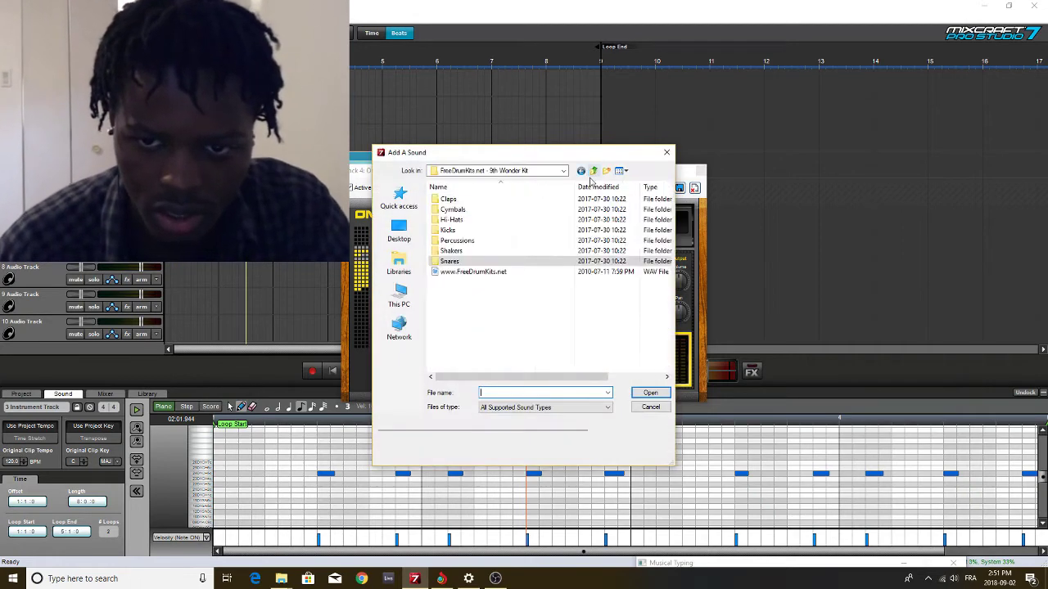
double_click(447, 230)
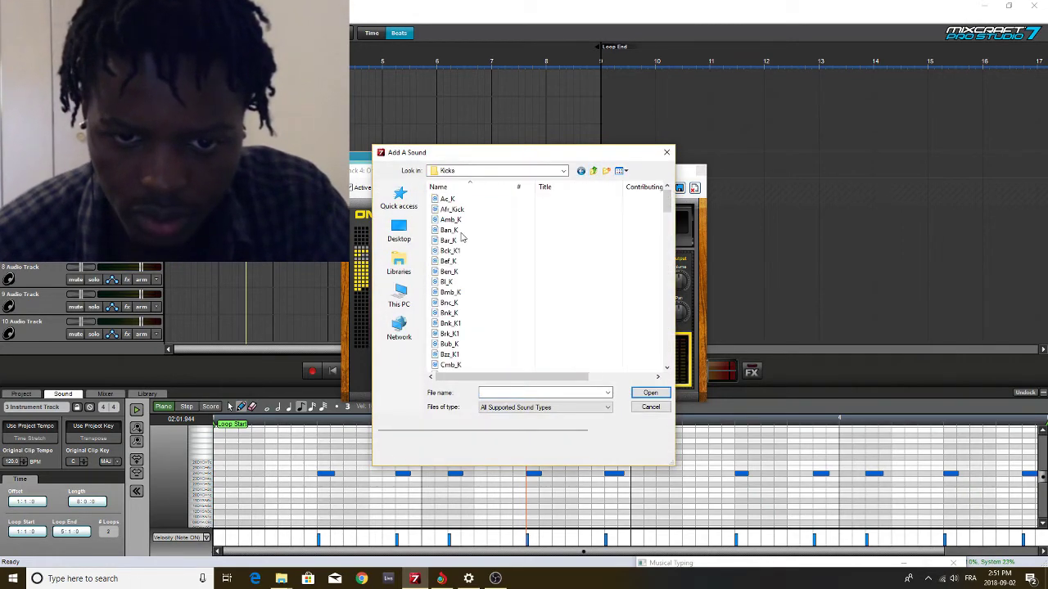
left_click(451, 219)
left_click(460, 230)
left_click(460, 250)
left_click(461, 262)
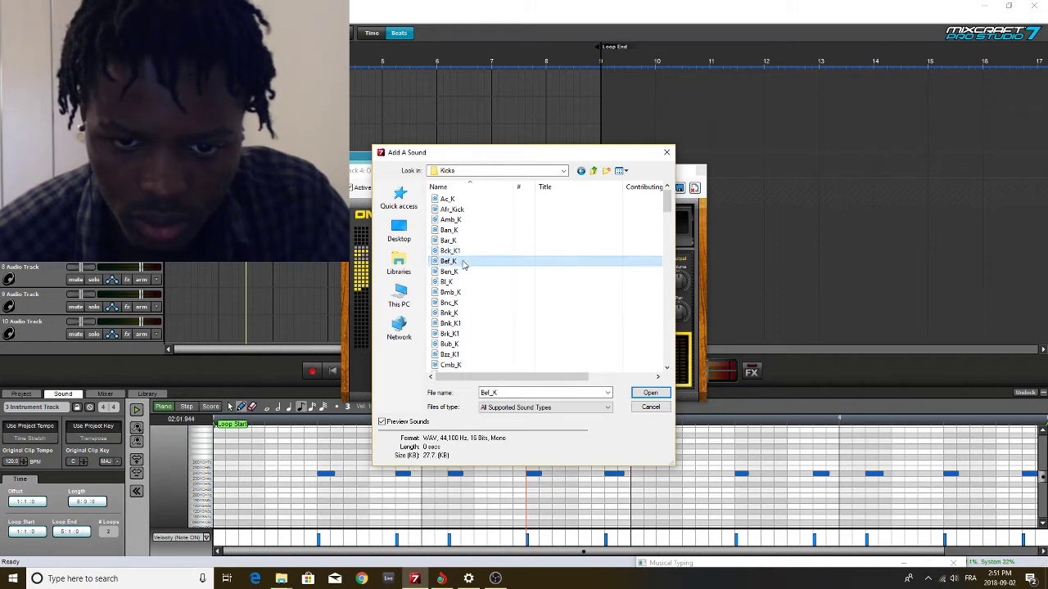
left_click(459, 251)
left_click(460, 241)
double_click(460, 251)
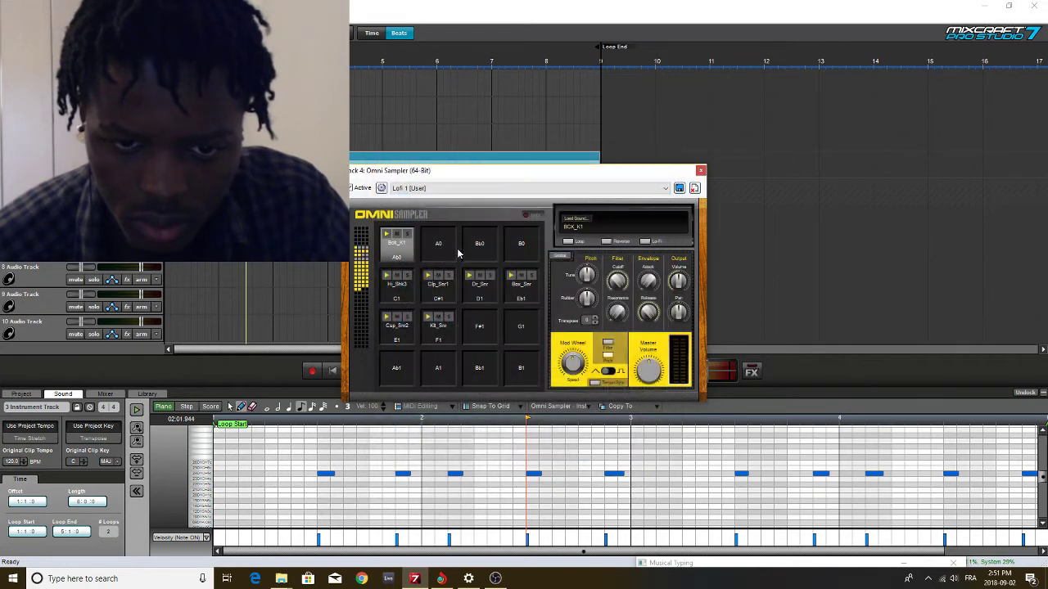
Compare the kicks Brk_K1 and Bnk_K1, and load Brk_K1 onto the A0 pad
left_click(437, 249)
left_click(437, 249)
left_click(475, 334)
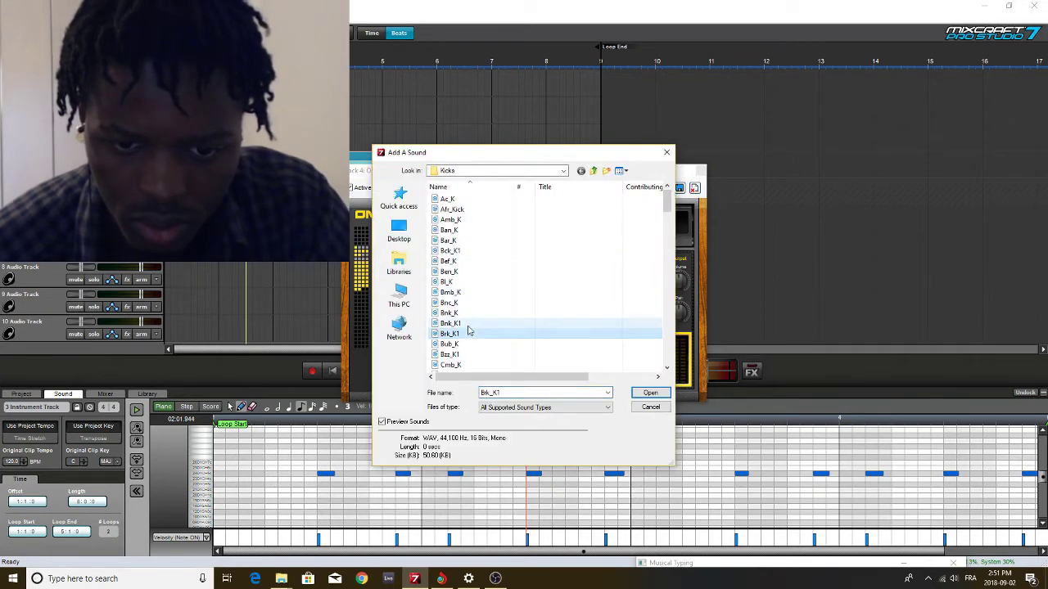
left_click(467, 325)
double_click(465, 334)
Preview the Dts_K kick and load Fky_K onto the Bb0 pad
double_click(485, 255)
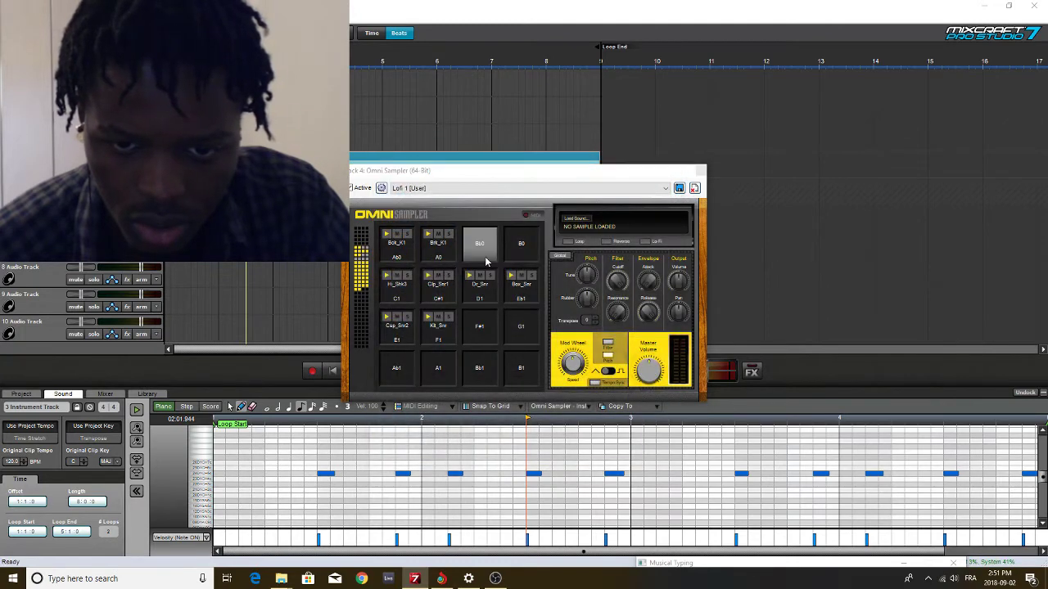
left_click(484, 328)
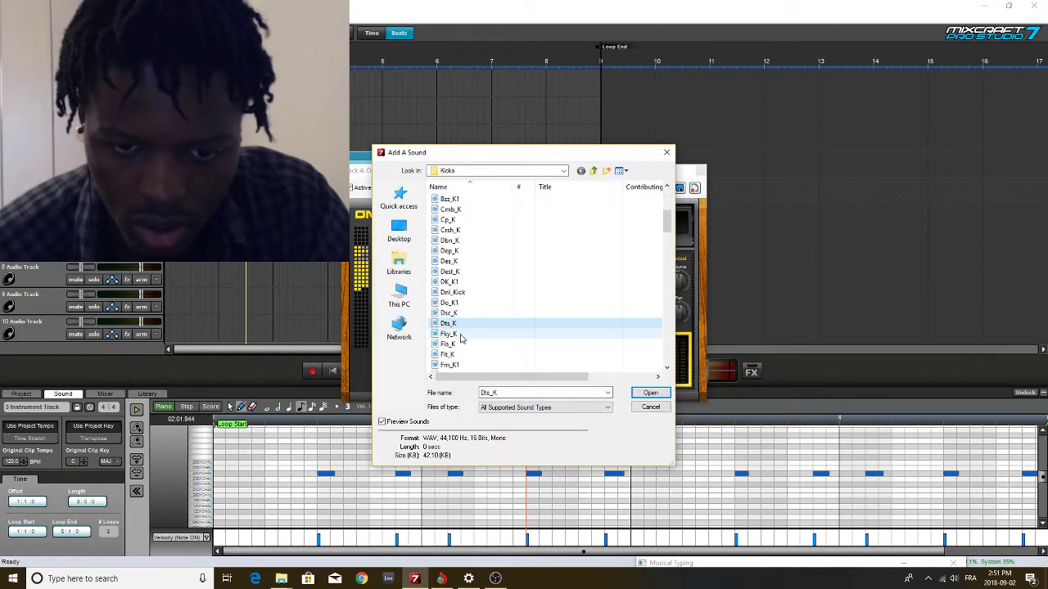
double_click(466, 334)
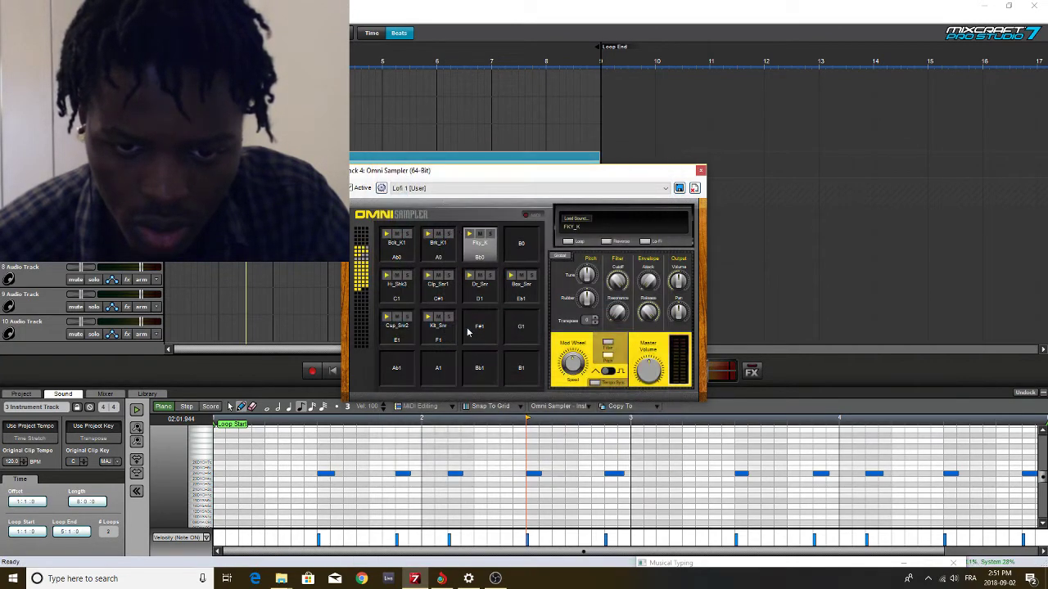
Audition the kicks between Bzz_K1 and Dep_K, and load Crsh_K onto the B0 pad
double_click(513, 254)
left_click(463, 353)
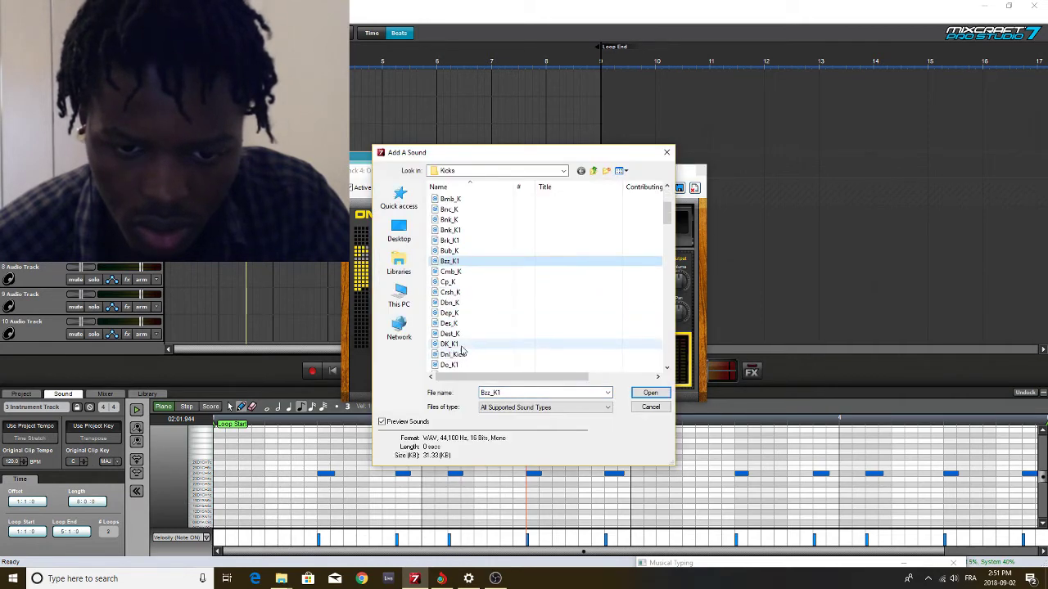
left_click(468, 313)
left_click(468, 303)
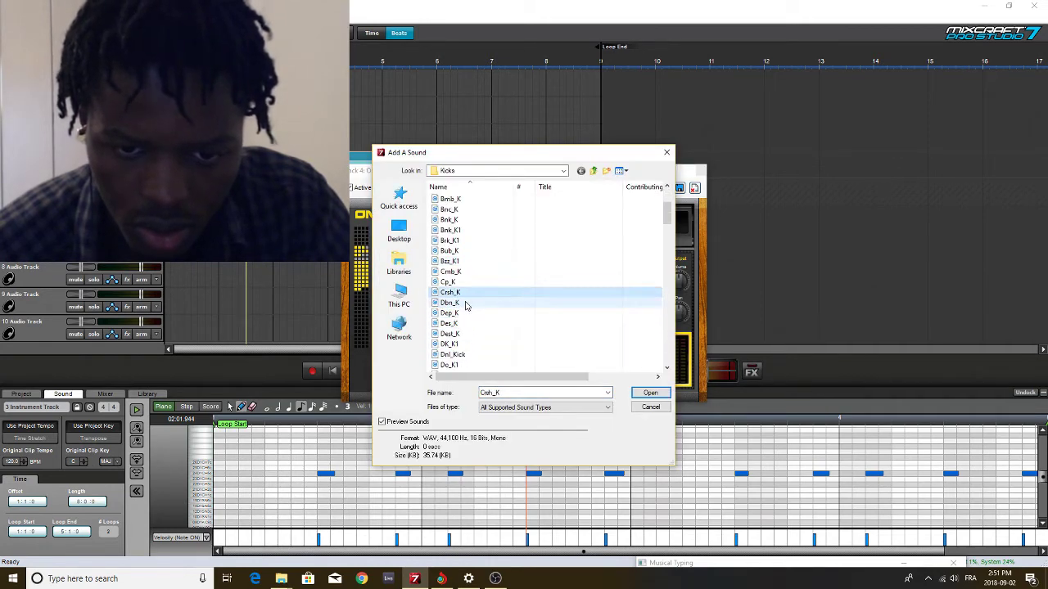
left_click(463, 293)
left_click(467, 281)
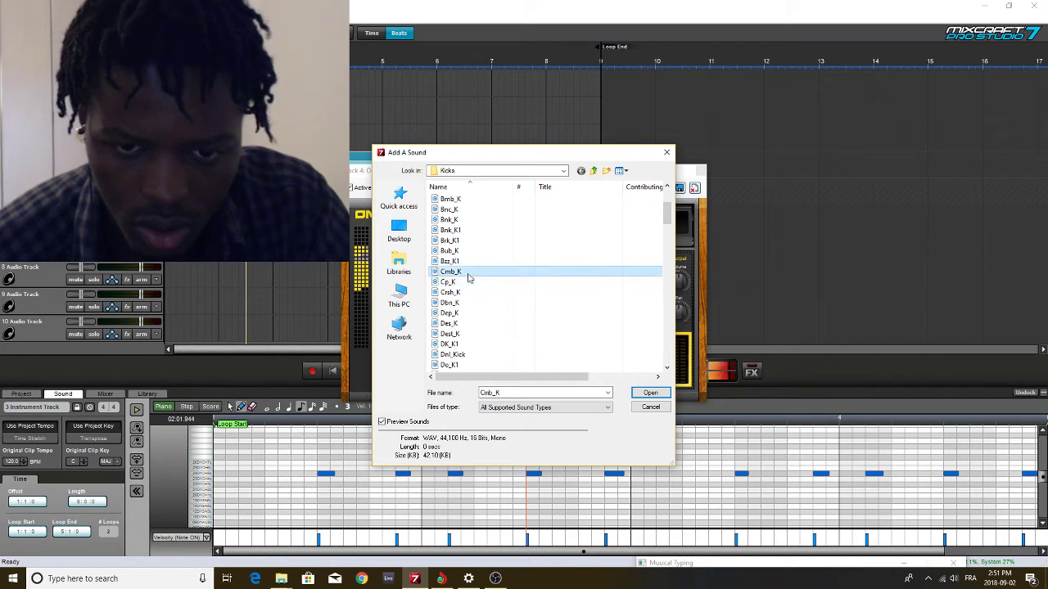
left_click(464, 272)
left_click(462, 282)
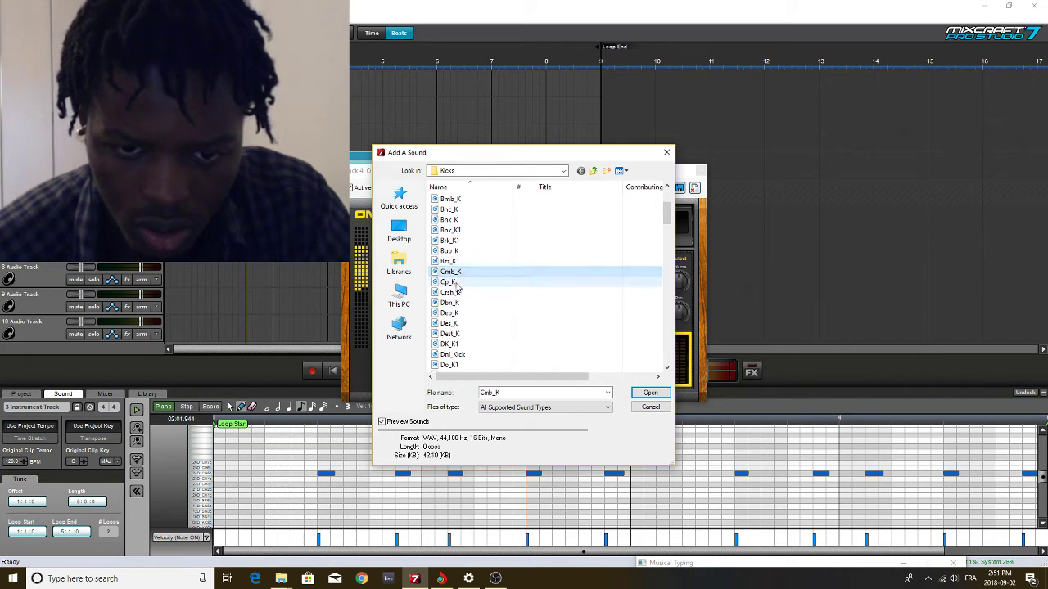
left_click(459, 293)
left_click(468, 283)
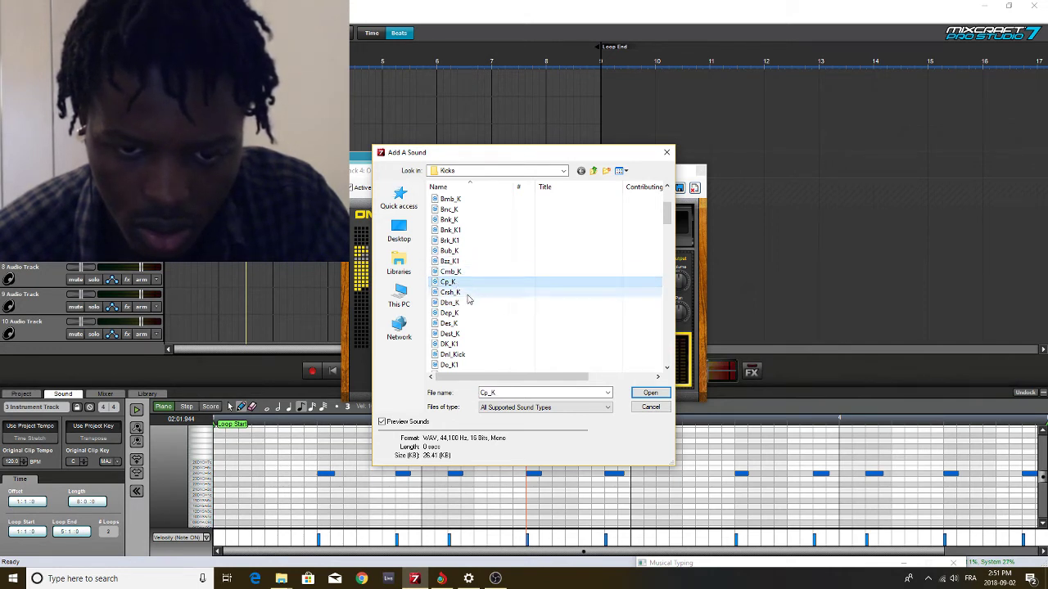
left_click(464, 293)
left_click(465, 282)
left_click(463, 293)
double_click(463, 293)
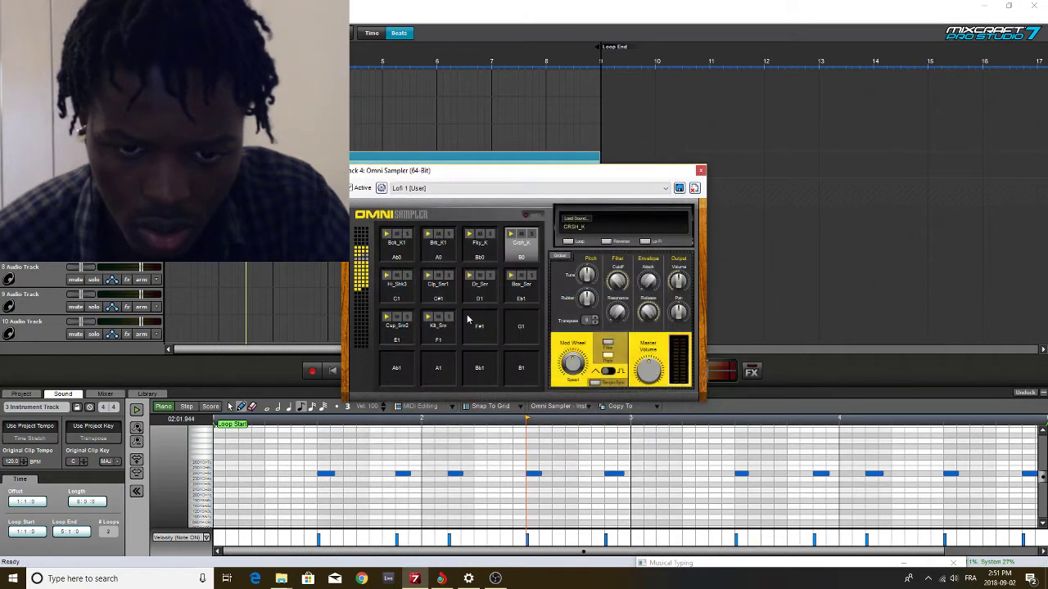
Audition the kicks between Fky_K and Fm_K1, and load one of them onto the C0 pad
left_click(358, 244)
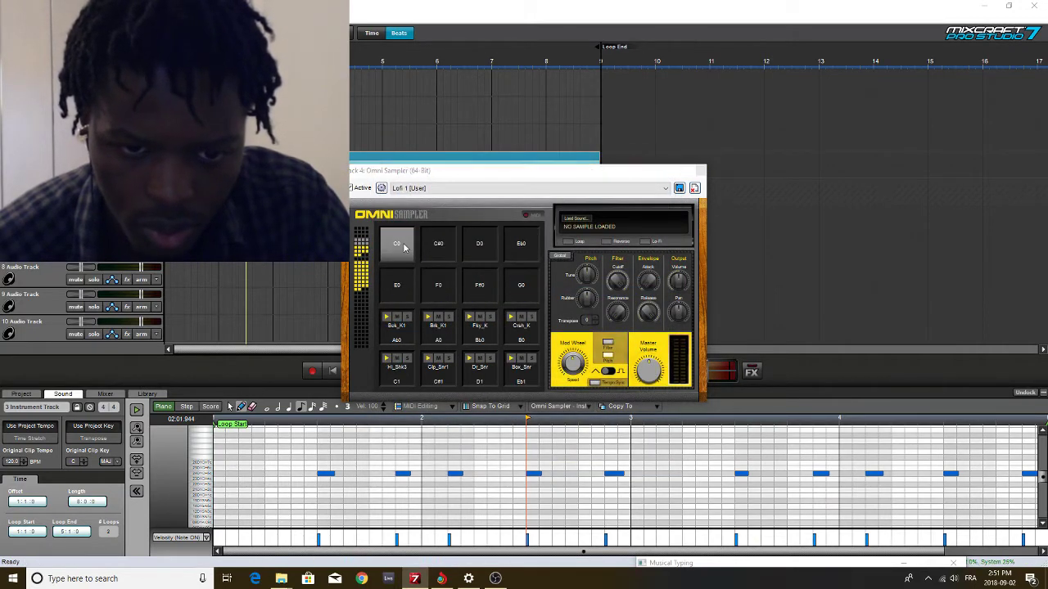
left_click(403, 248)
left_click(462, 334)
left_click(460, 346)
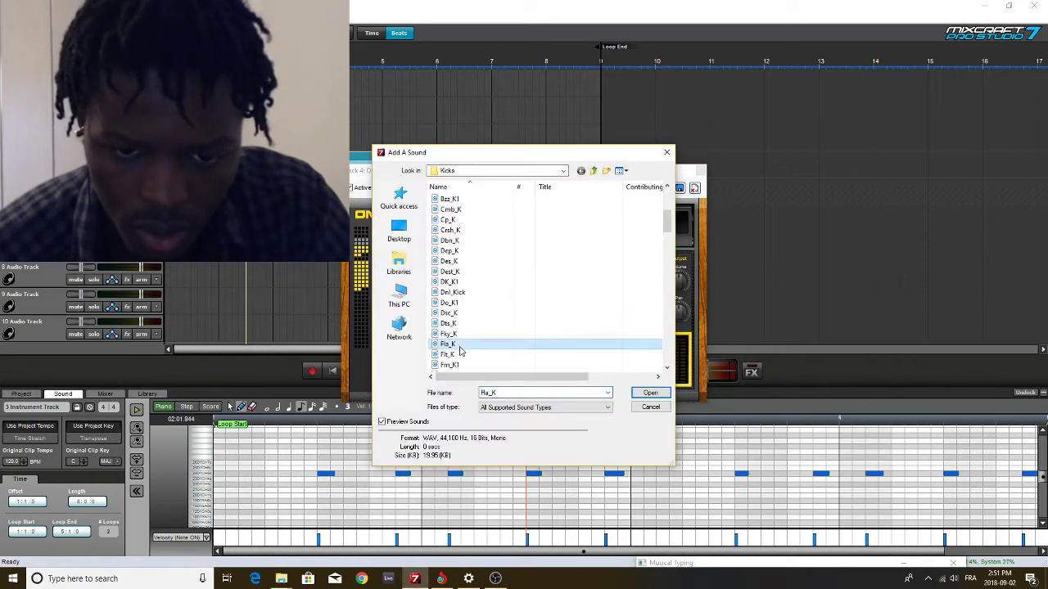
left_click(460, 354)
scroll(460, 356, "down", 4)
left_click(455, 240)
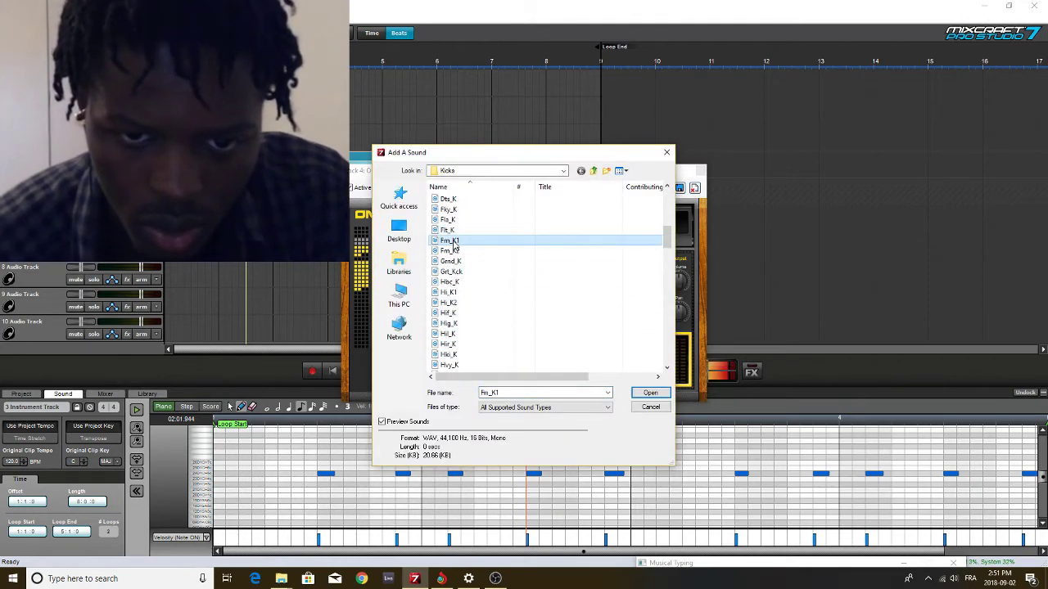
double_click(456, 234)
Audition the kicks from Hif_K to Jl_K2 for the empty C#0 pad
left_click(450, 251)
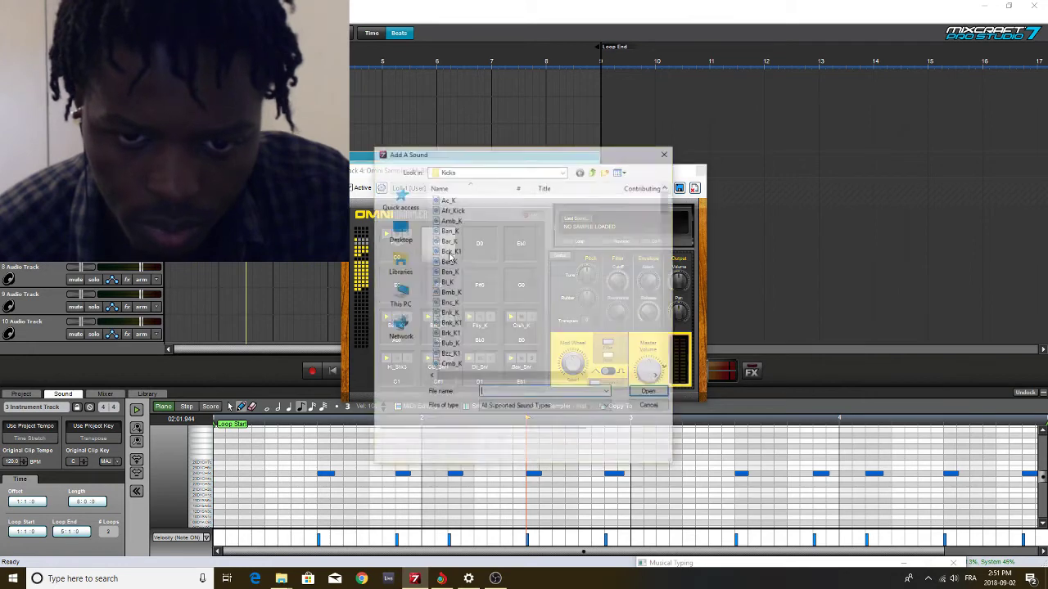
scroll(458, 323, "down", 4)
left_click(463, 313)
left_click(464, 322)
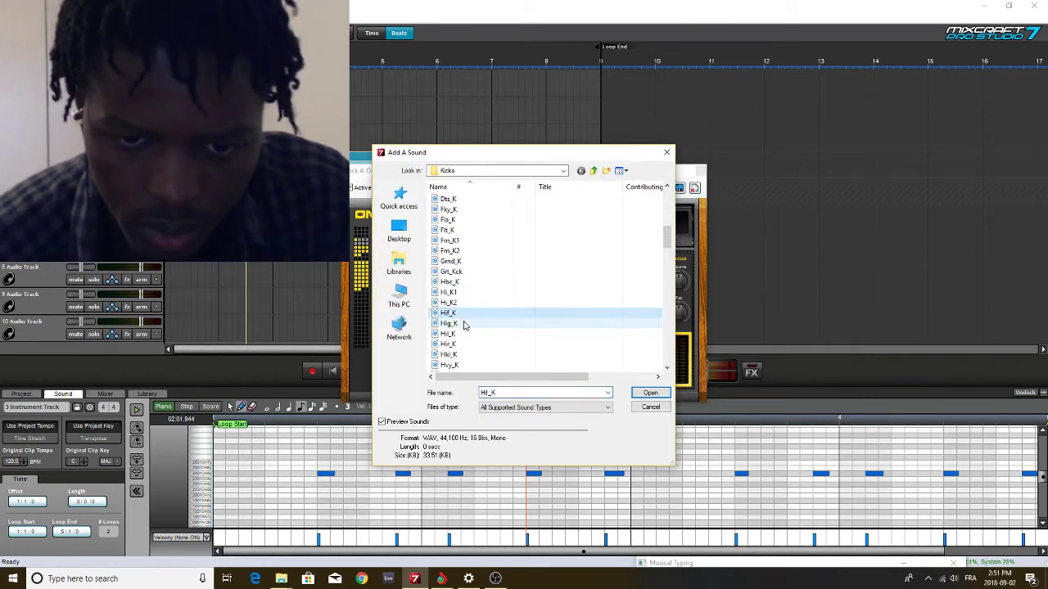
left_click(459, 344)
scroll(458, 337, "down", 3)
left_click(459, 303)
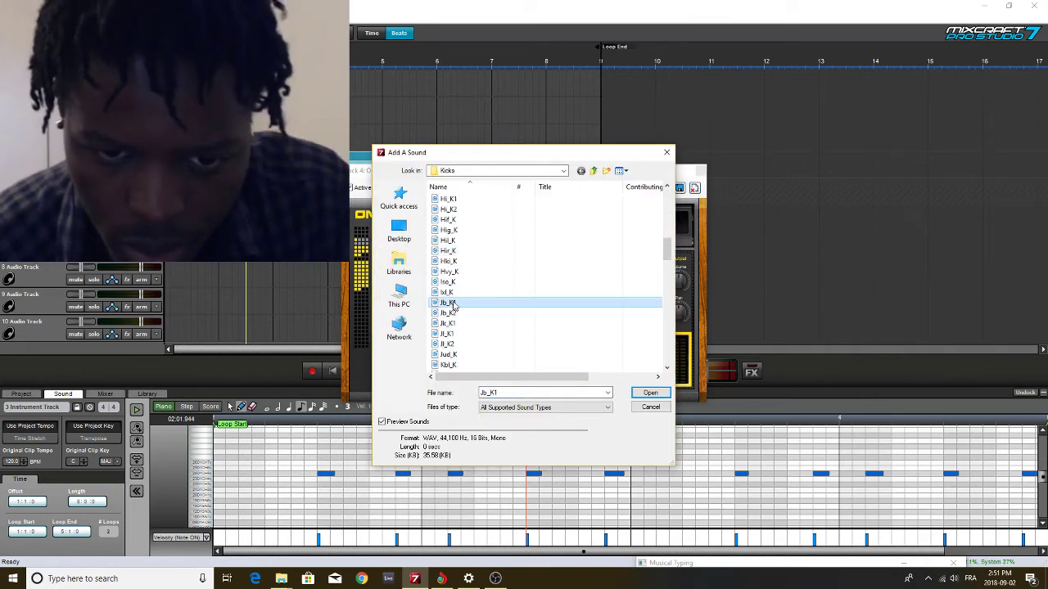
left_click(457, 314)
left_click(459, 323)
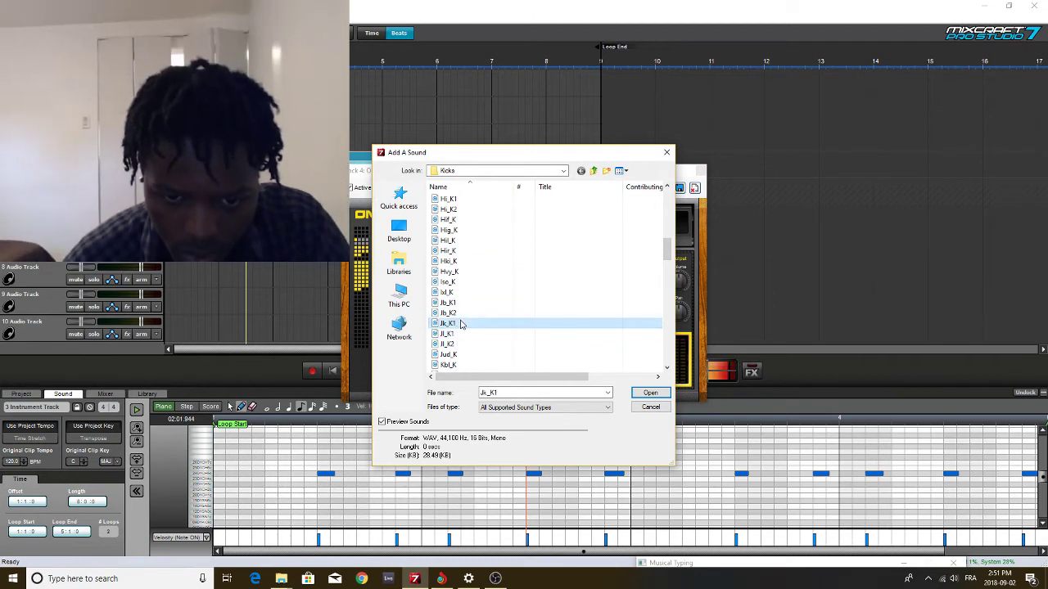
left_click(458, 344)
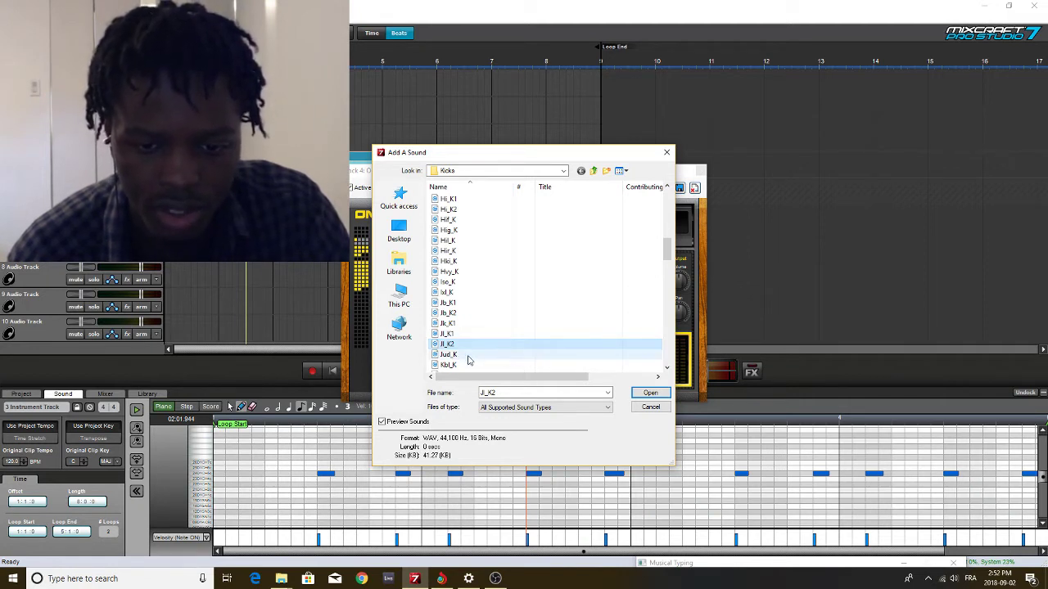
Audition the kicks between Jl_K2 and Kwl_K, and load Ko_K onto the C#0 pad
left_click(469, 356)
left_click(468, 345)
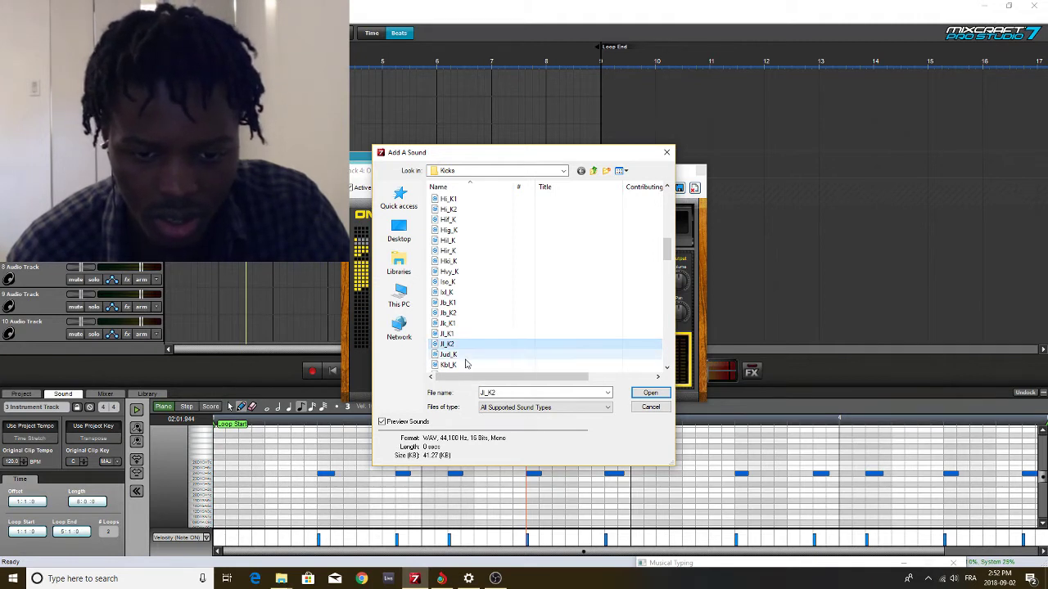
left_click(467, 356)
left_click(470, 364)
scroll(475, 311, "down", 4)
left_click(470, 303)
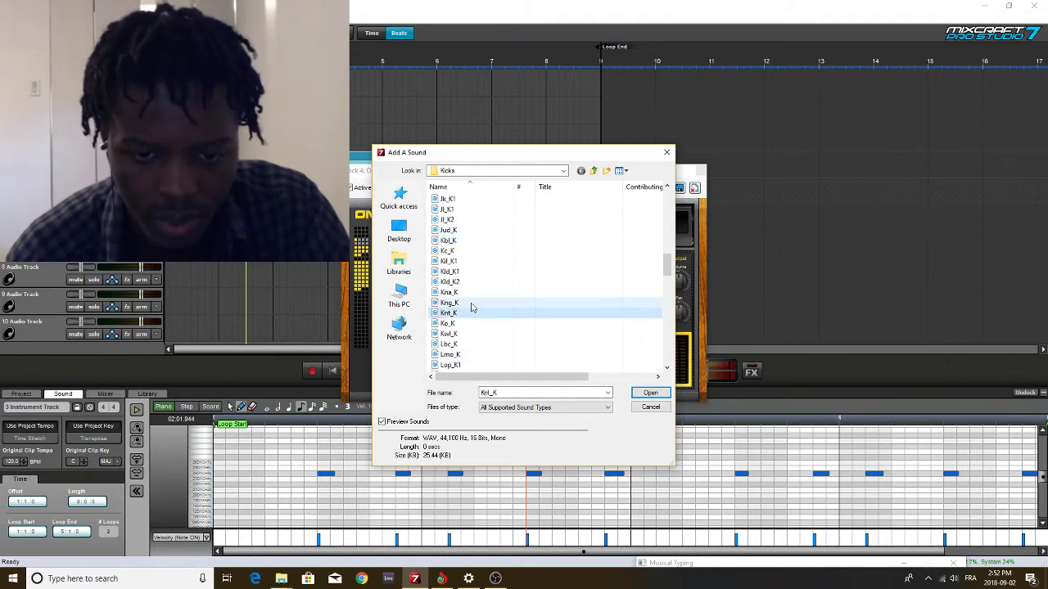
left_click(470, 326)
left_click(469, 335)
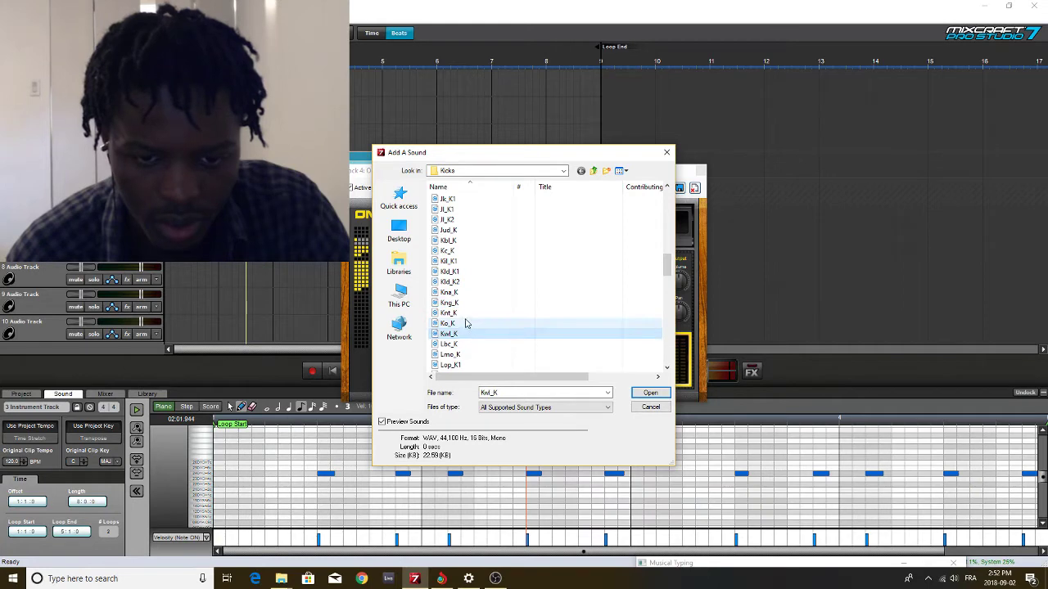
left_click(468, 325)
scroll(471, 324, "down", 3)
double_click(464, 231)
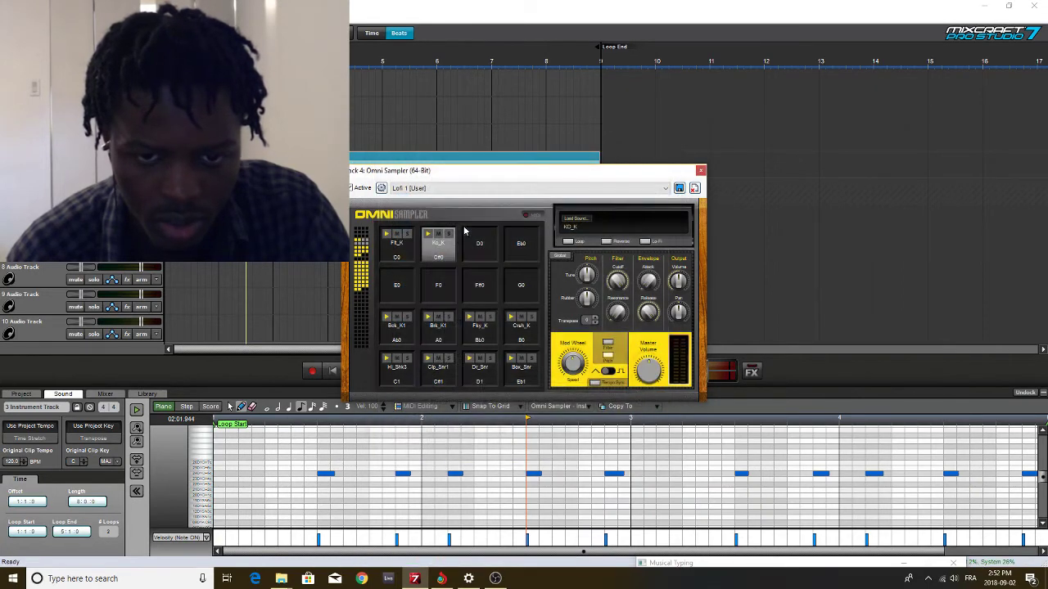
Audition the kicks from Rep_K onward and load Rnd_K4 onto the D0 pad
left_click(477, 259)
scroll(482, 320, "down", 5)
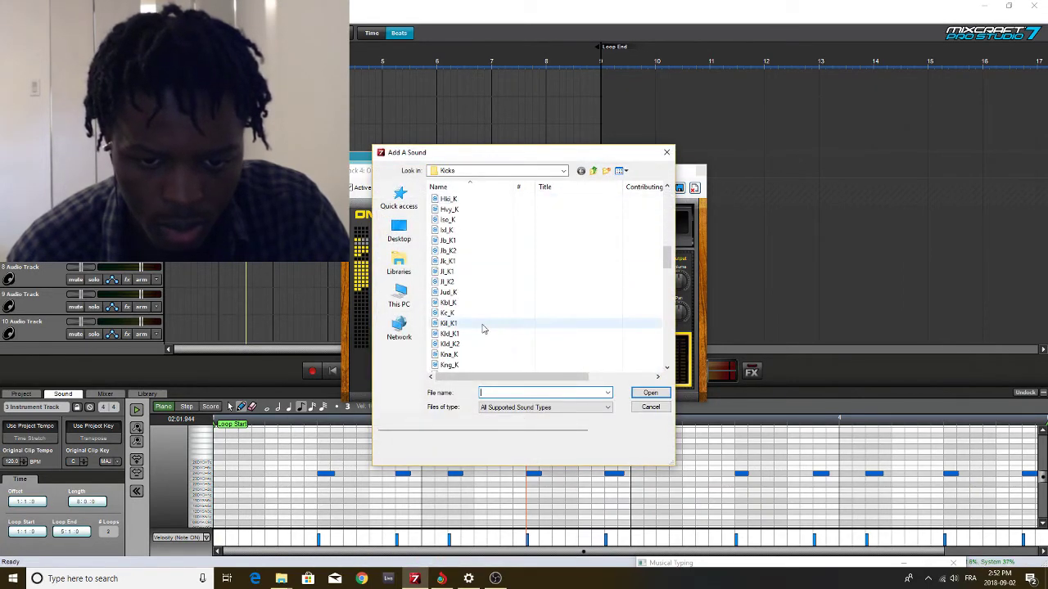
scroll(500, 319, "down", 10)
left_click(491, 323)
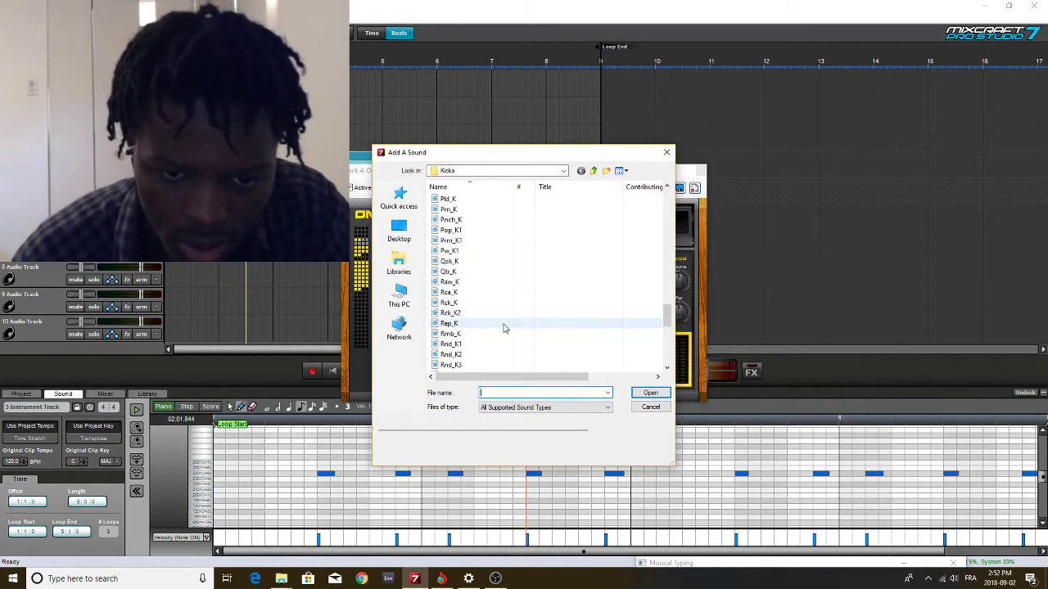
left_click(493, 335)
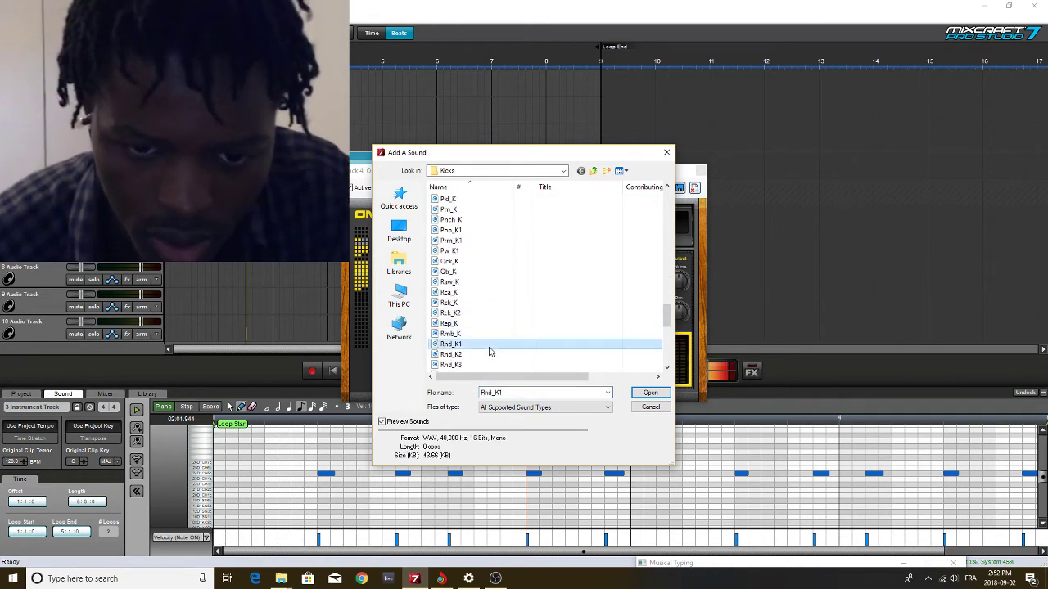
scroll(508, 359, "down", 4)
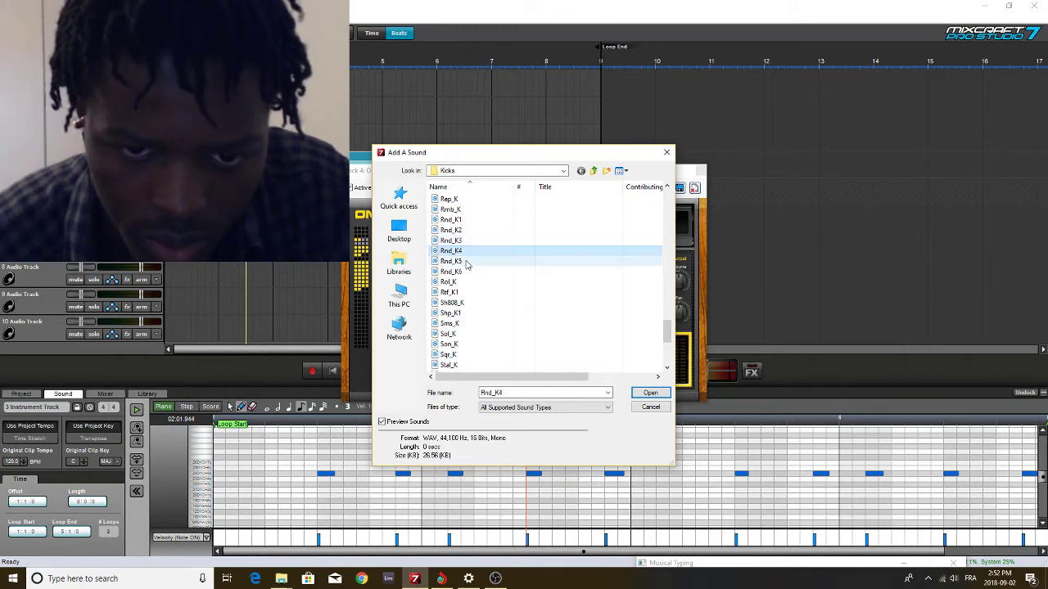
double_click(471, 251)
Compare the kicks Hir_K, Hki_K and Hvy_K, and load Hki_K onto the Eb0 pad
double_click(520, 243)
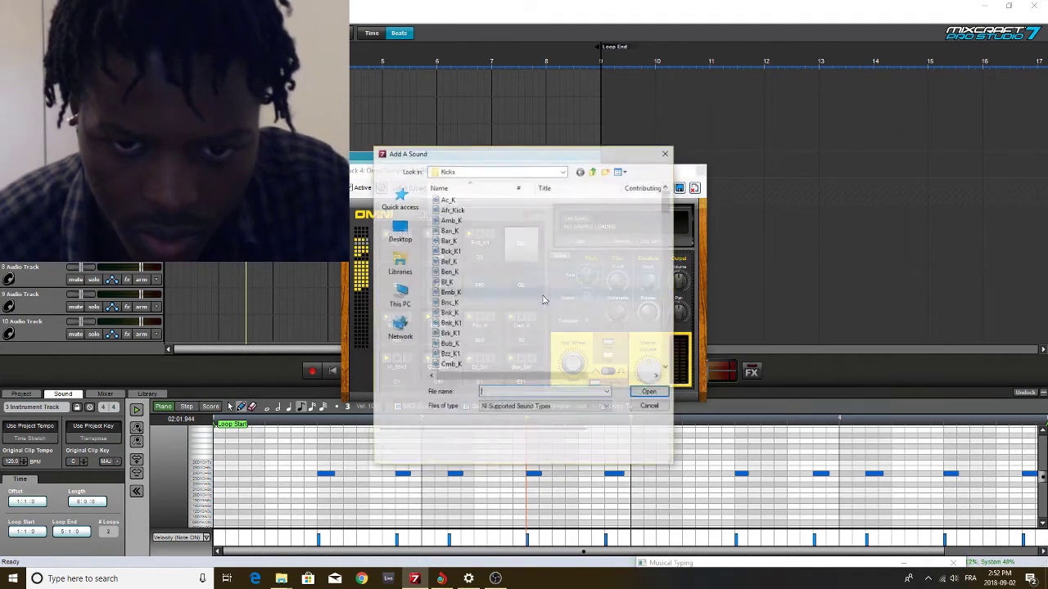
left_click(477, 335)
left_click(477, 326)
left_click(473, 334)
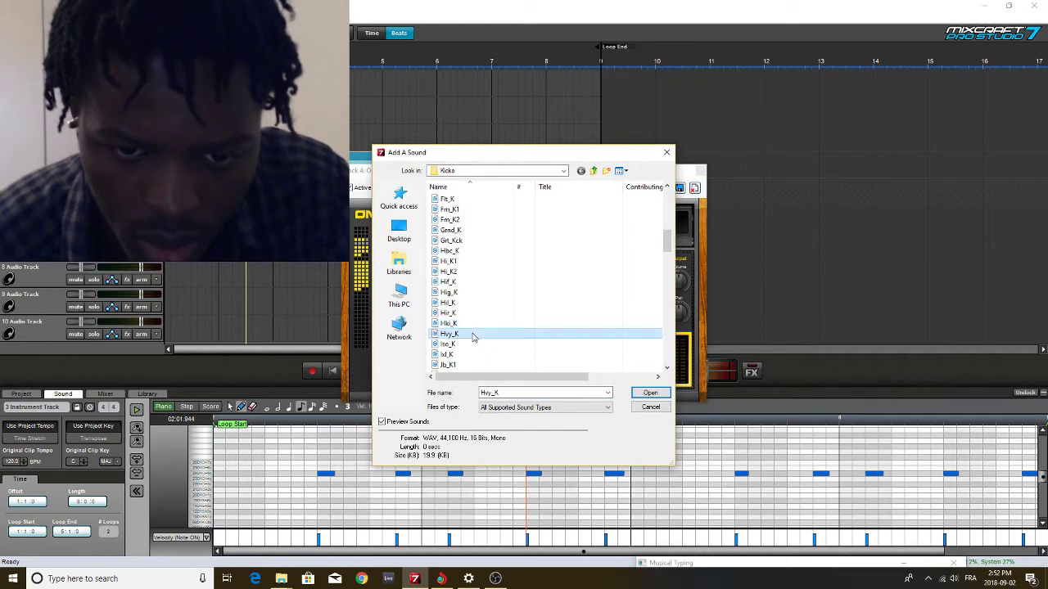
left_click(471, 315)
left_click(461, 325)
left_click(458, 334)
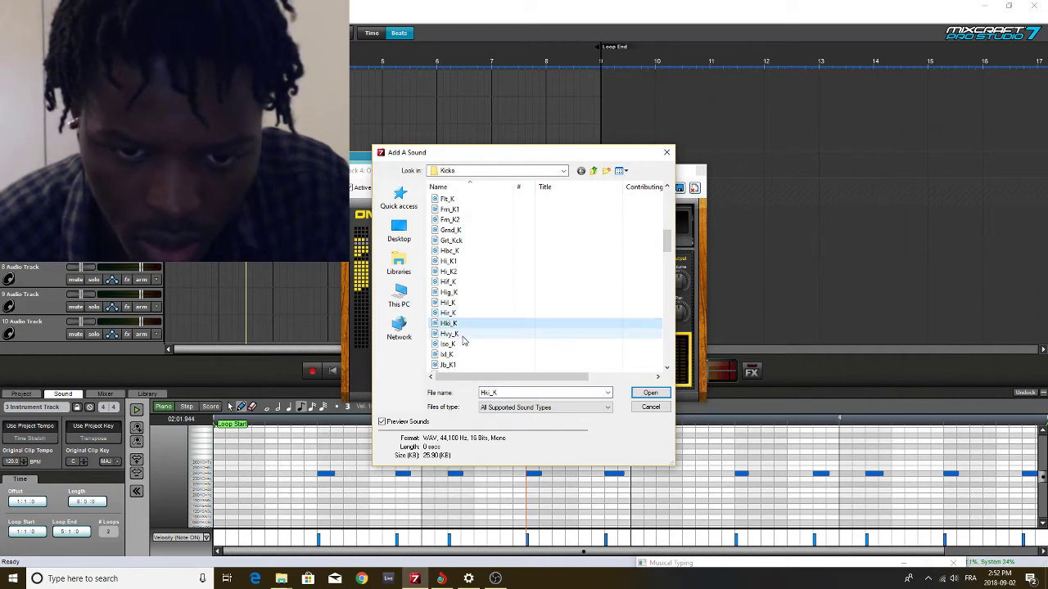
left_click(465, 324)
double_click(465, 324)
Audition the kicks between Hbc_K and Hir_K for the empty E0 pad
double_click(384, 292)
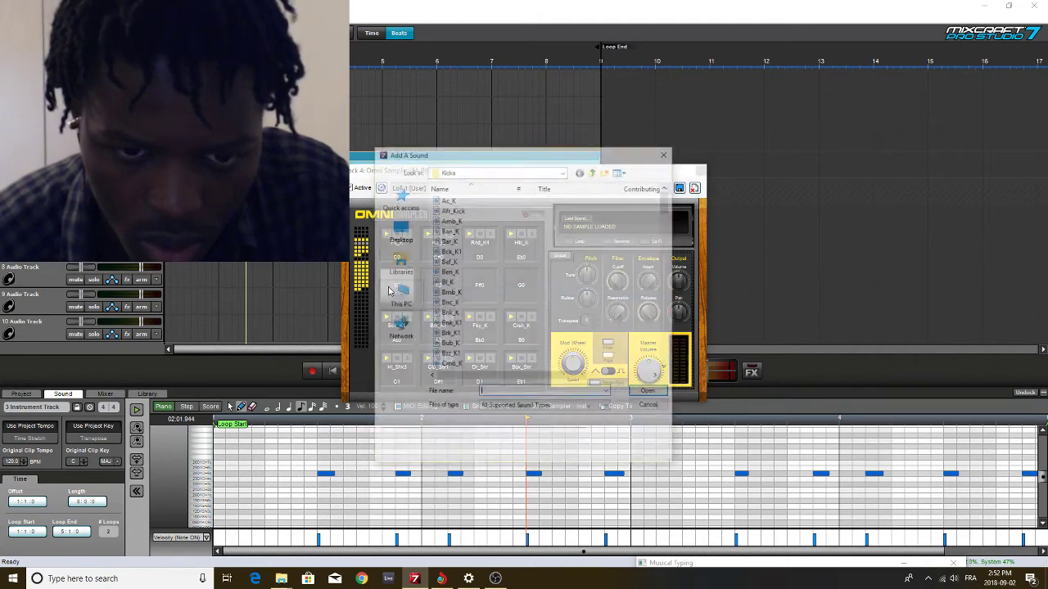
type("h")
left_click(486, 325)
key("h")
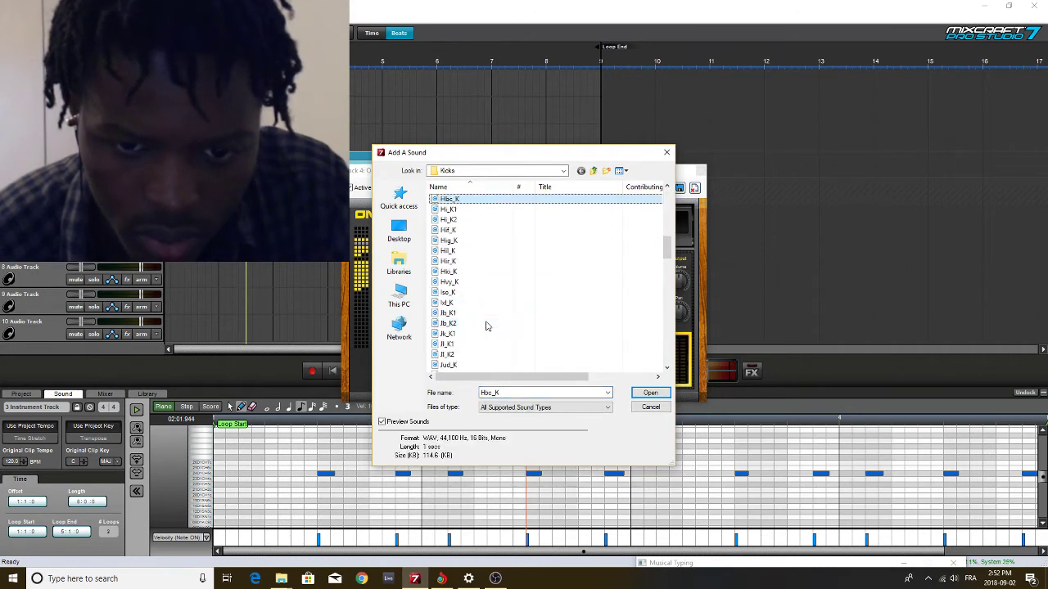
left_click(464, 261)
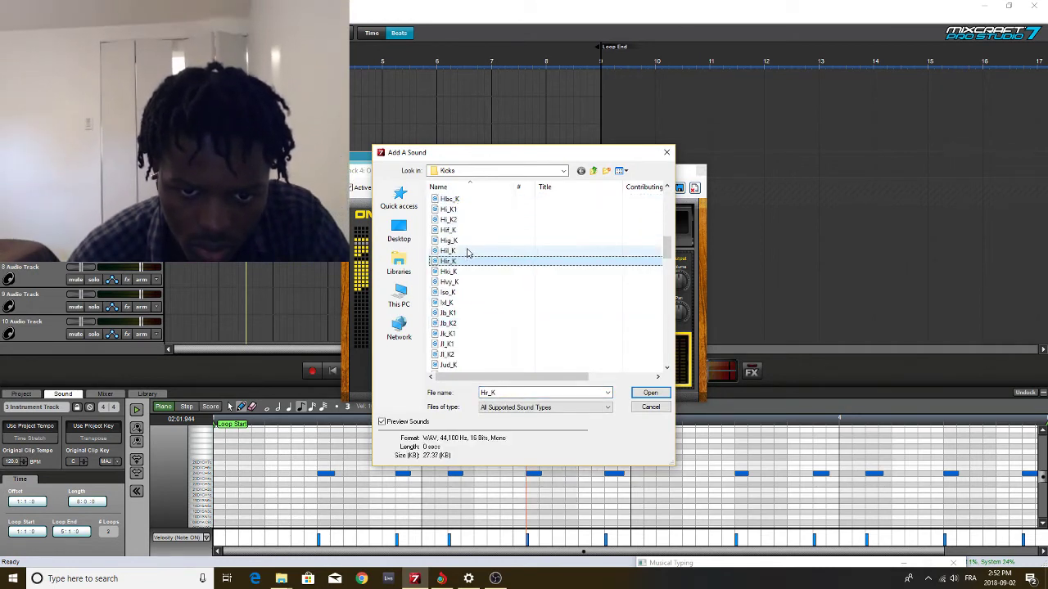
left_click(467, 251)
left_click(468, 240)
left_click(469, 230)
left_click(468, 222)
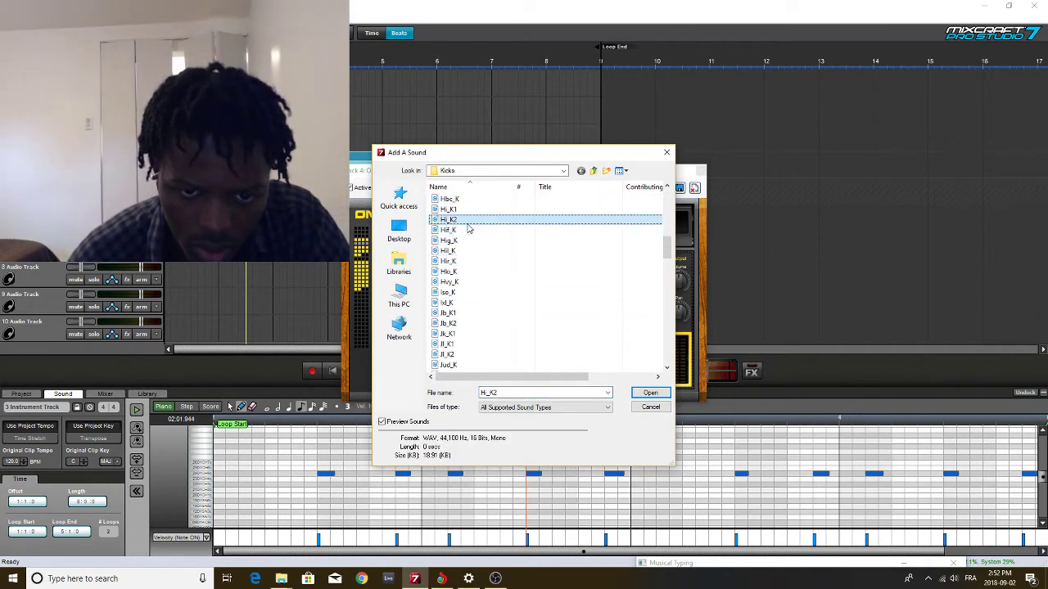
left_click(479, 209)
Compare the kicks from Hir_K to Iso_K and load Hvy_K onto the E0 pad
left_click(458, 282)
left_click(463, 272)
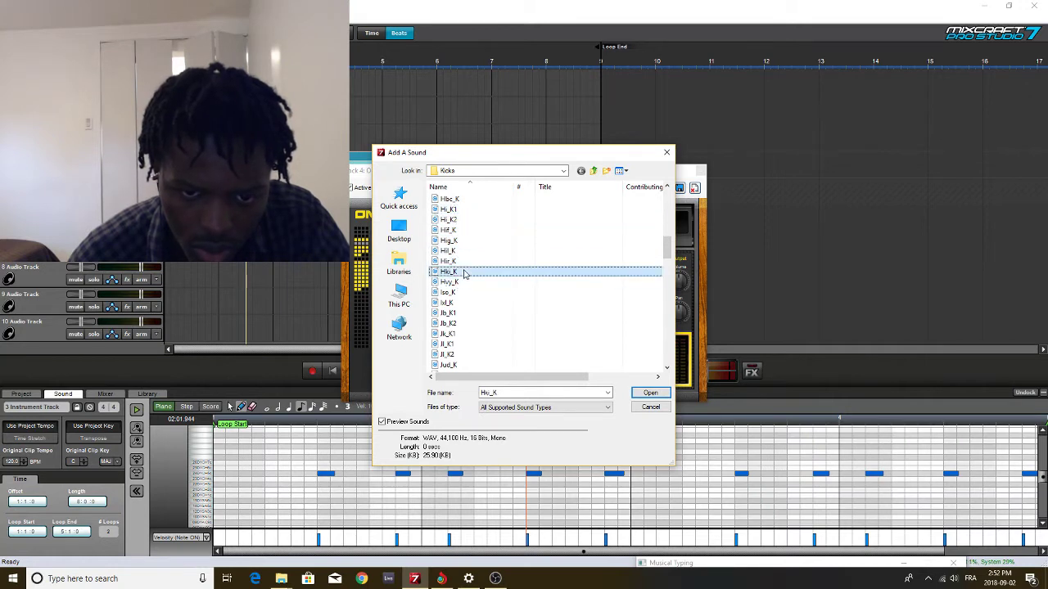
left_click(459, 283)
left_click(462, 292)
left_click(470, 282)
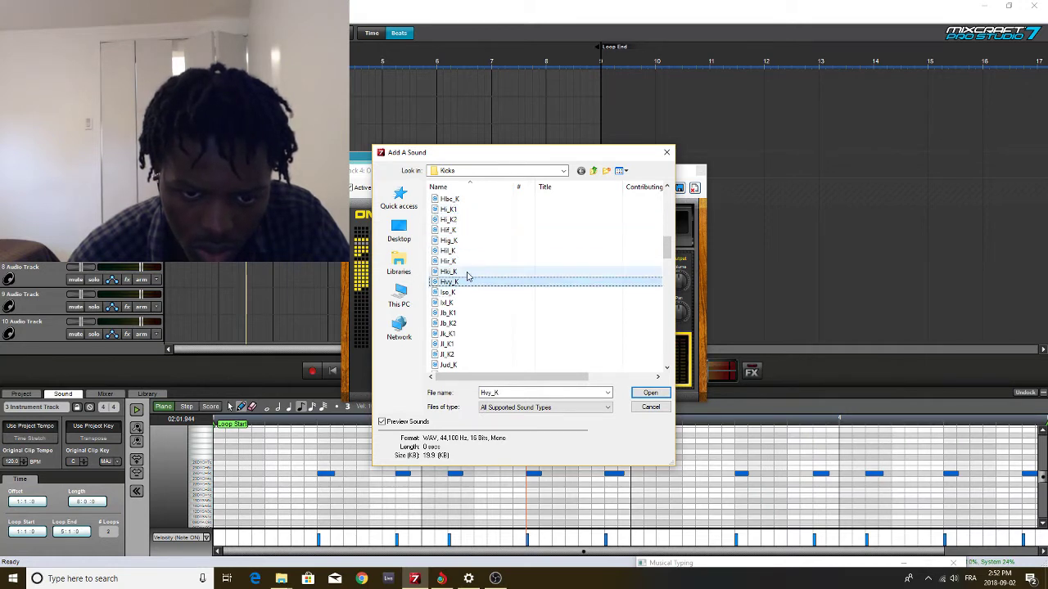
left_click(466, 272)
left_click(461, 261)
key("Down")
key("Down")
key("Down")
key("Down")
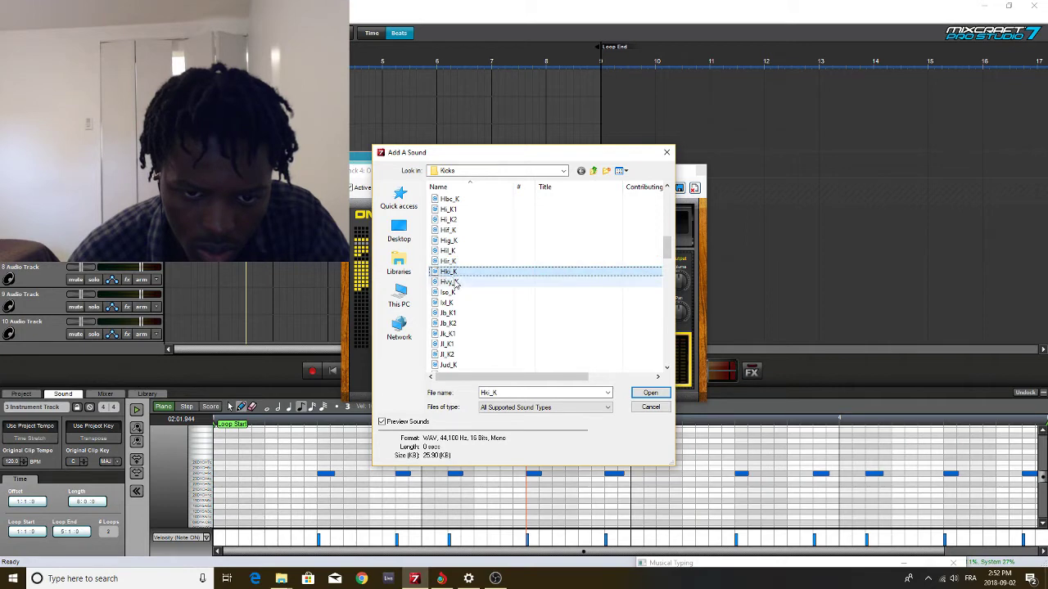
double_click(458, 281)
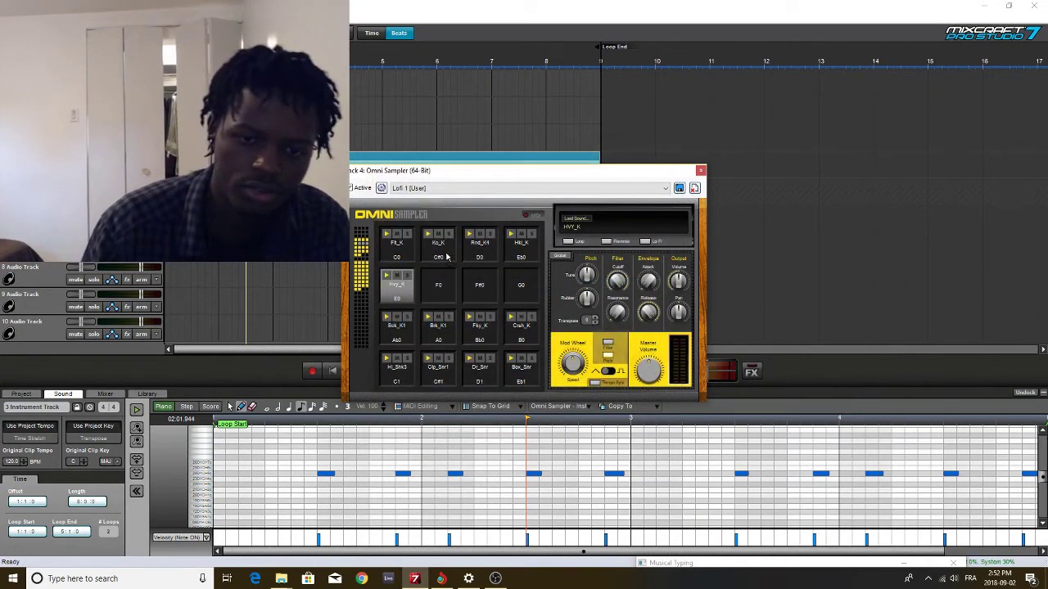
Move Ko_K to pad F0, Rnd_K4 to F#0, Hki_K to G0 and Flt_K to Eb0, and close the sampler
left_click_drag(449, 256, 478, 286)
left_click_drag(518, 256, 516, 281)
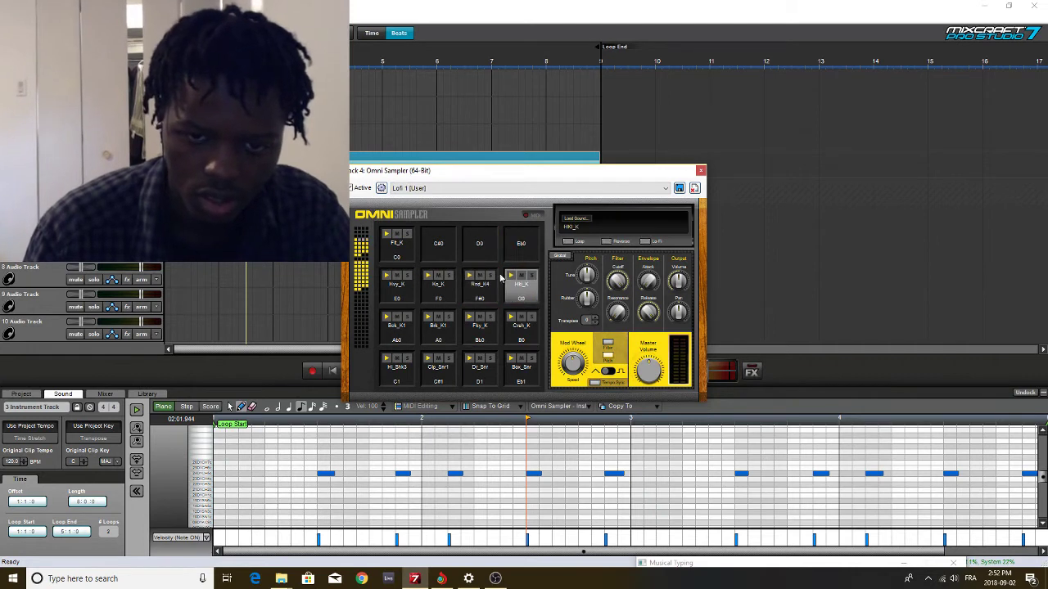
left_click_drag(408, 258, 521, 243)
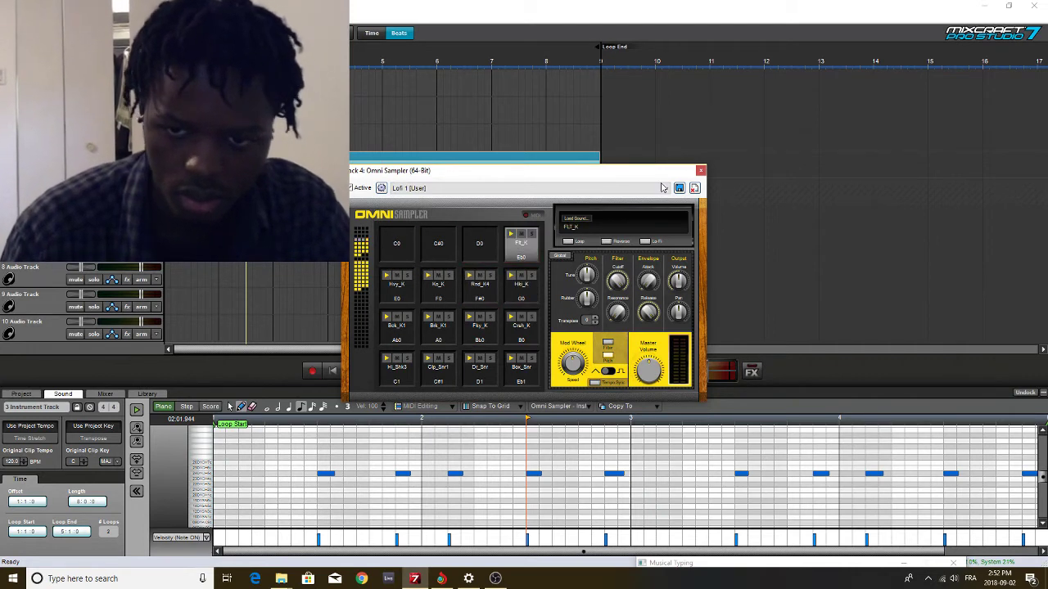
scroll(326, 288, "down", 1)
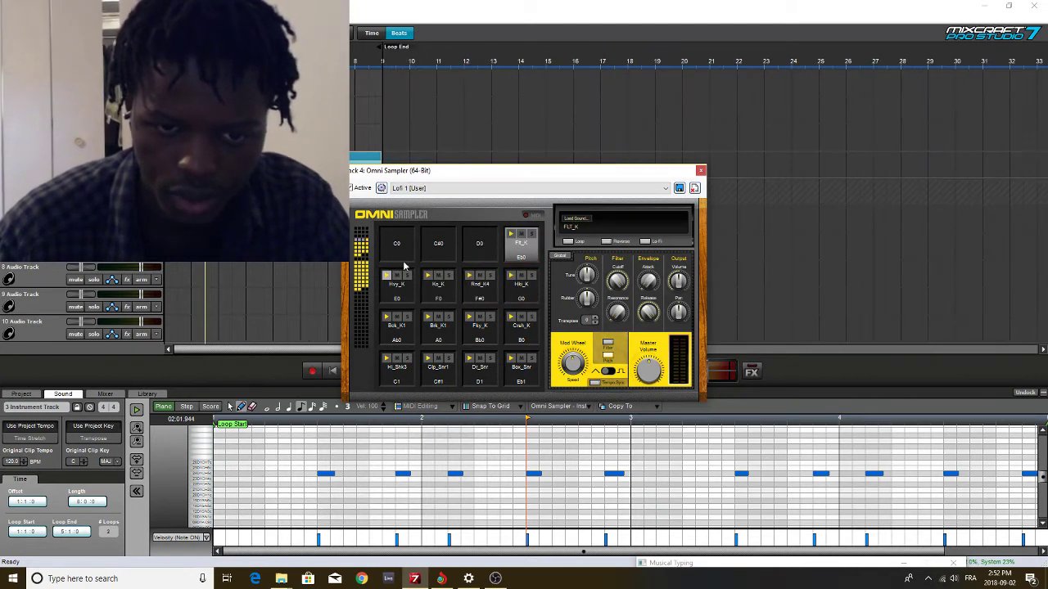
left_click(702, 171)
Play the loop and look through the sample pads of track 3's Omni Sampler
key("space")
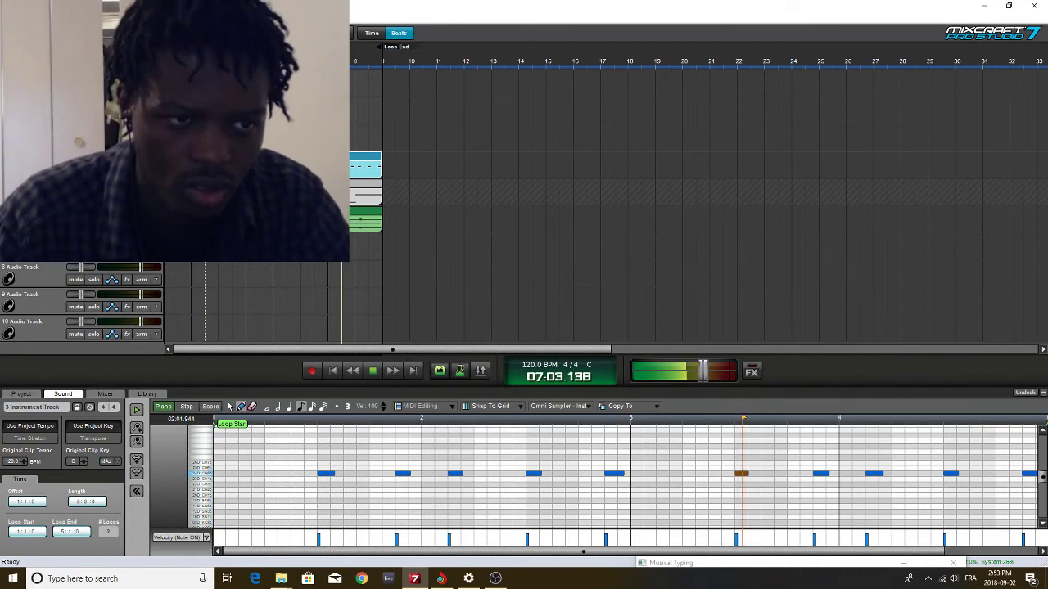
left_click(8, 144)
left_click(299, 366)
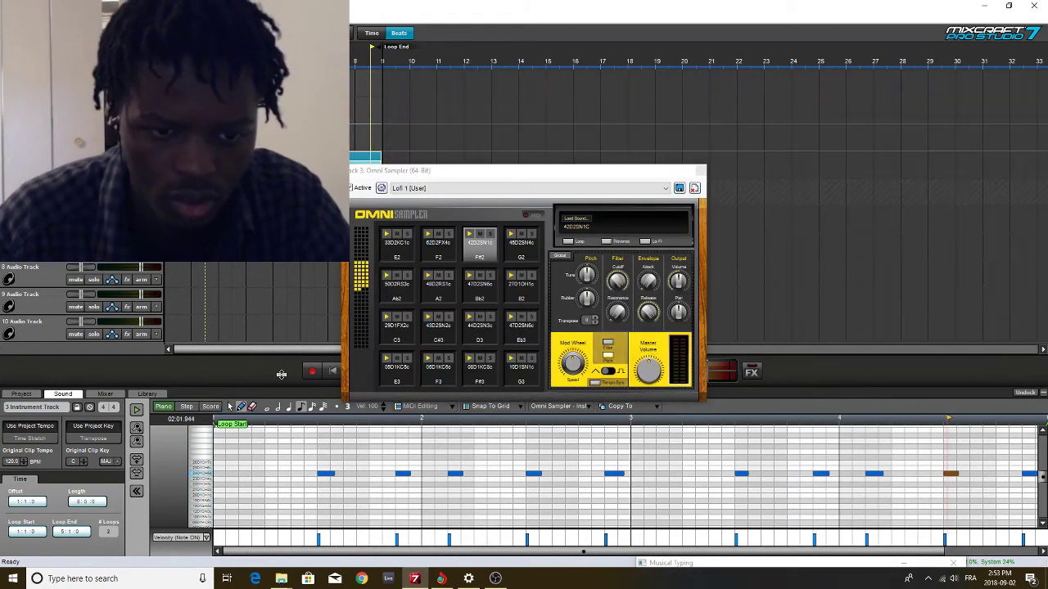
left_click(356, 278)
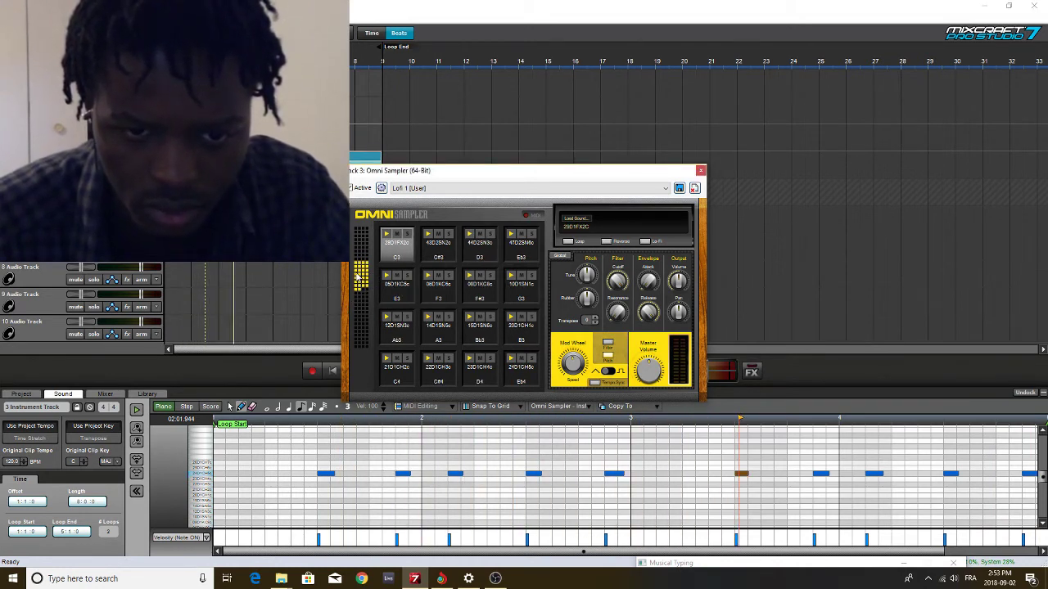
left_click(357, 274)
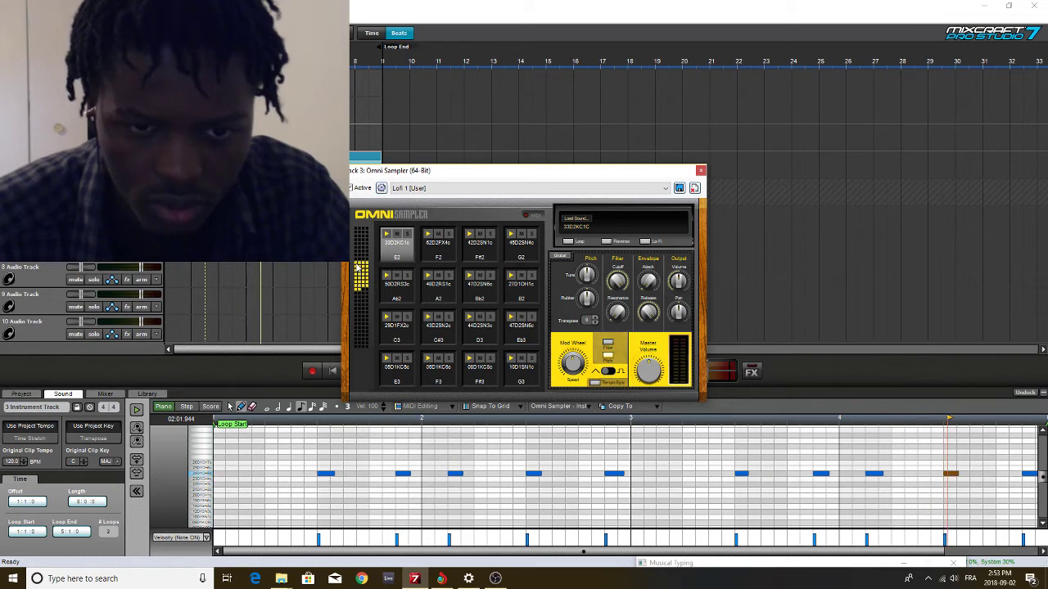
left_click(357, 265)
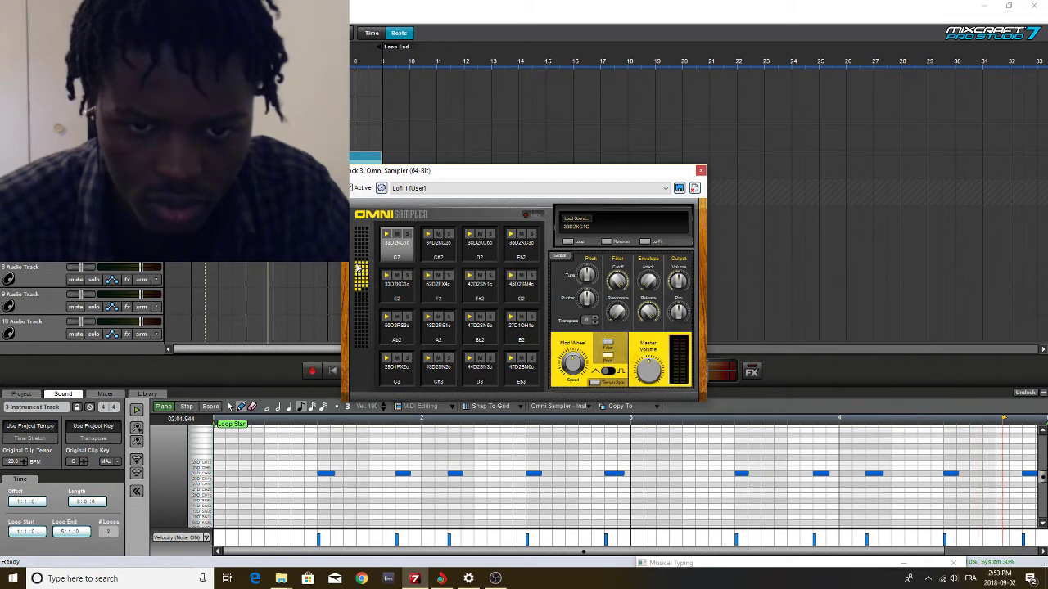
left_click(699, 171)
Check track 4's Omni Sampler pads while the loop plays, close the sampler and stop playback
left_click(8, 171)
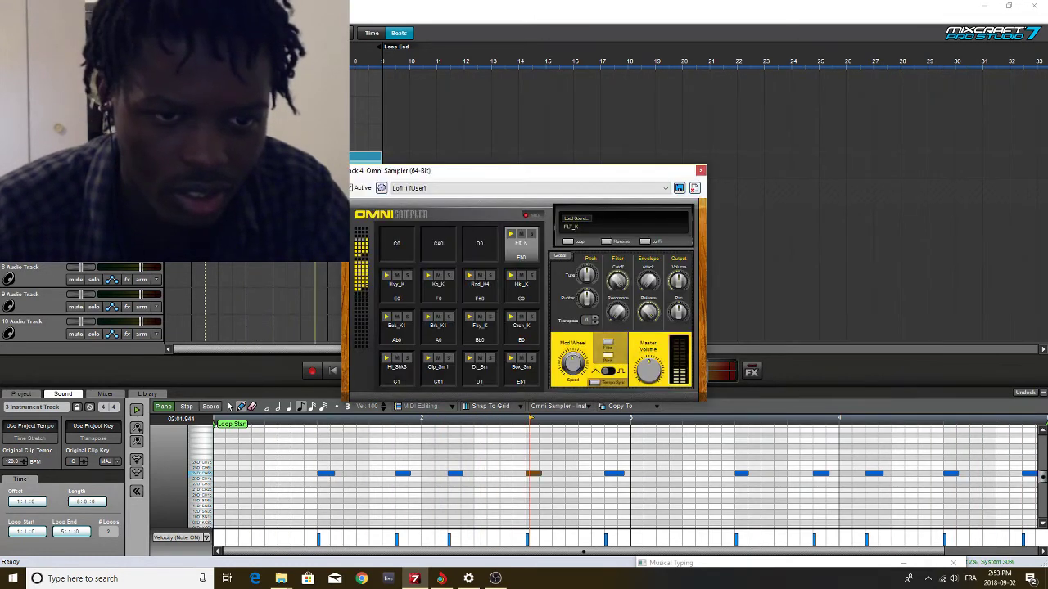
left_click(700, 170)
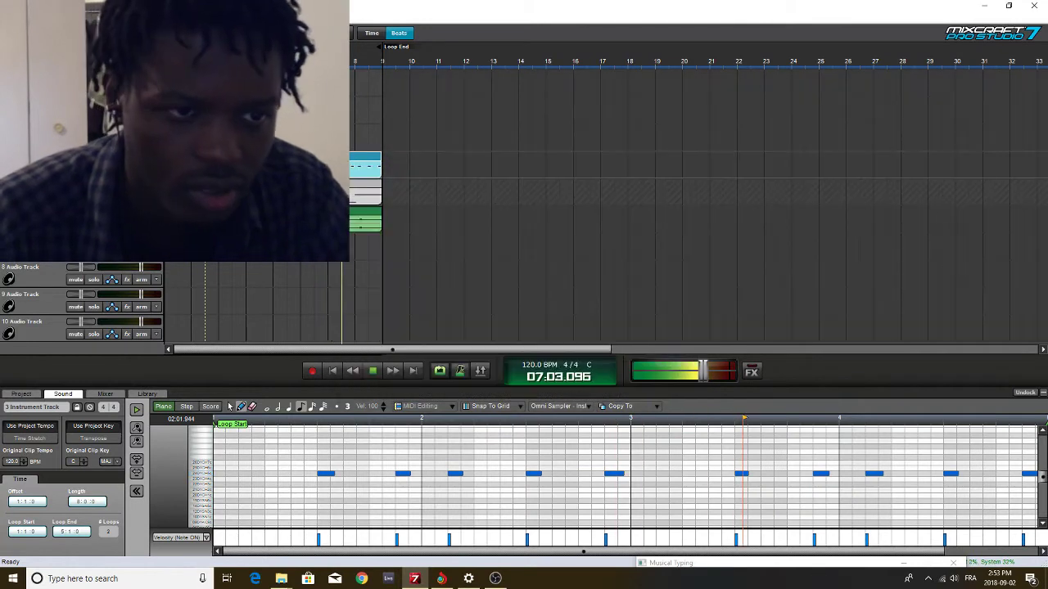
key("space")
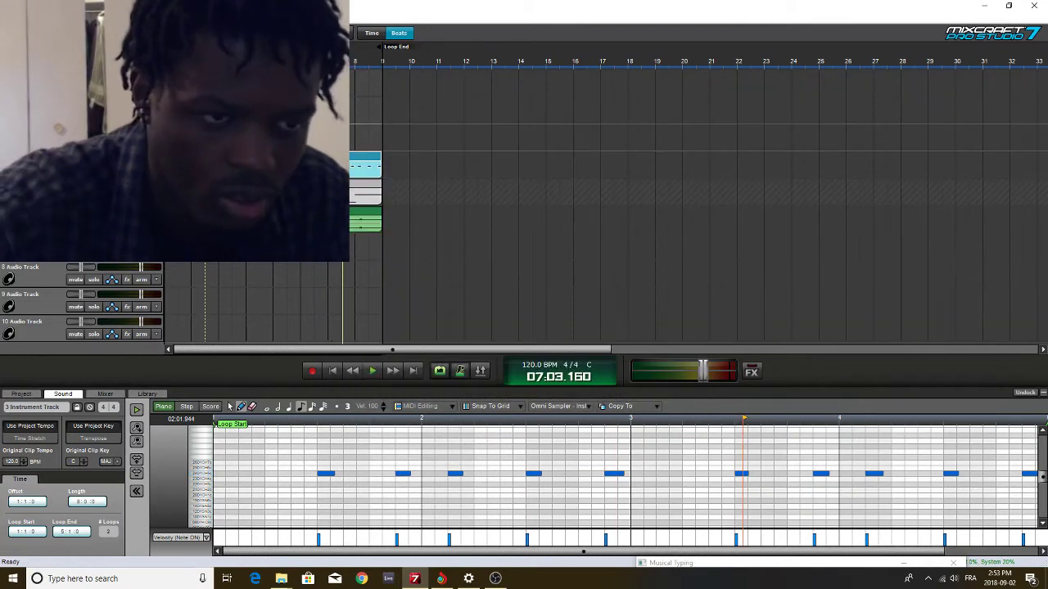
Undo the previous track duplication, duplicate the drum instrument track again and clear the copied clip from track 3
key("ctrl+z")
right_click(36, 137)
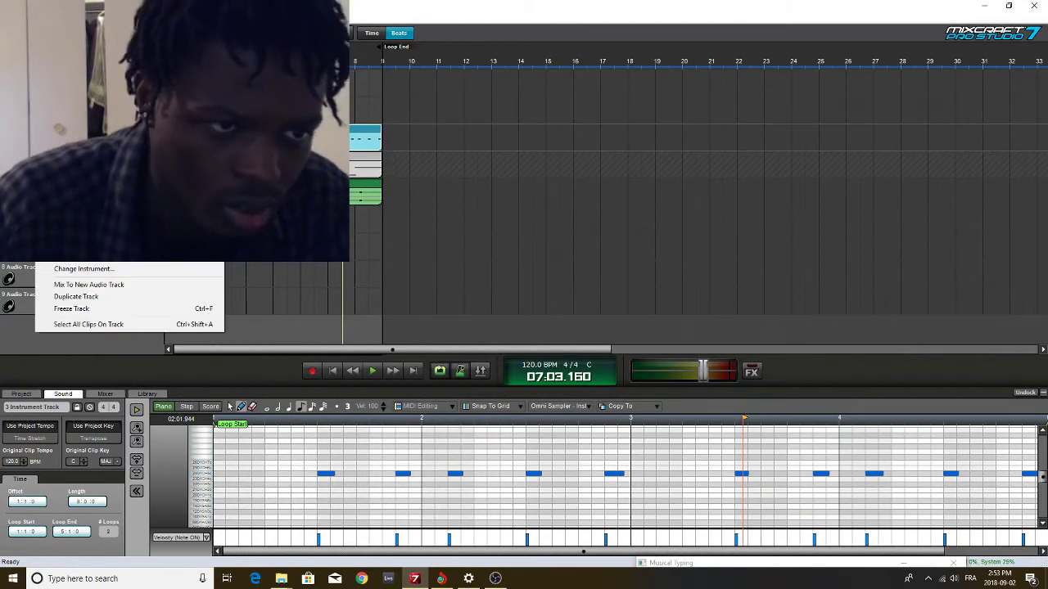
left_click(99, 299)
key("ctrl+z")
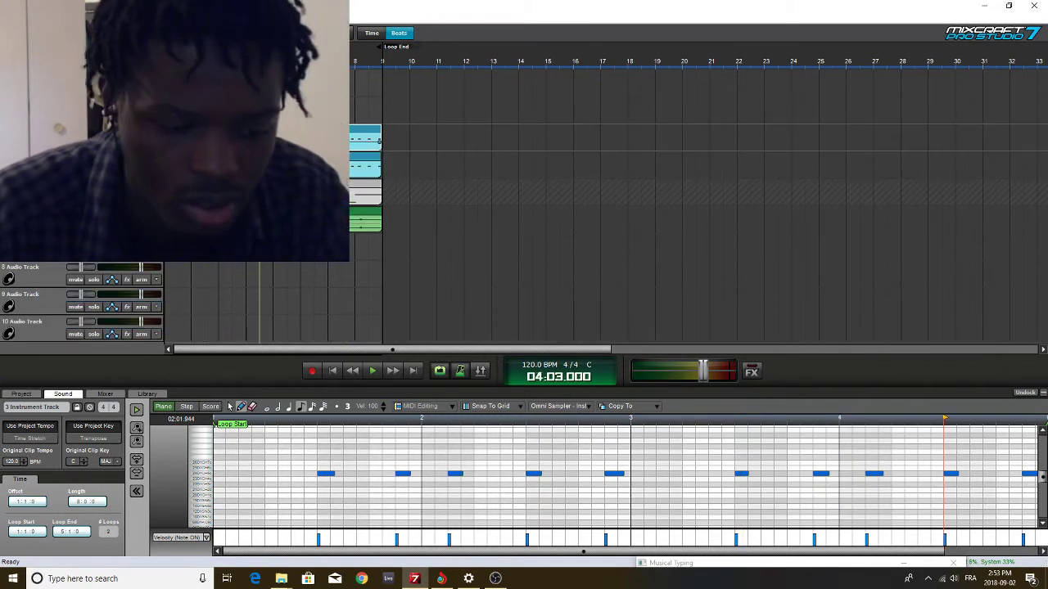
key("ctrl+s")
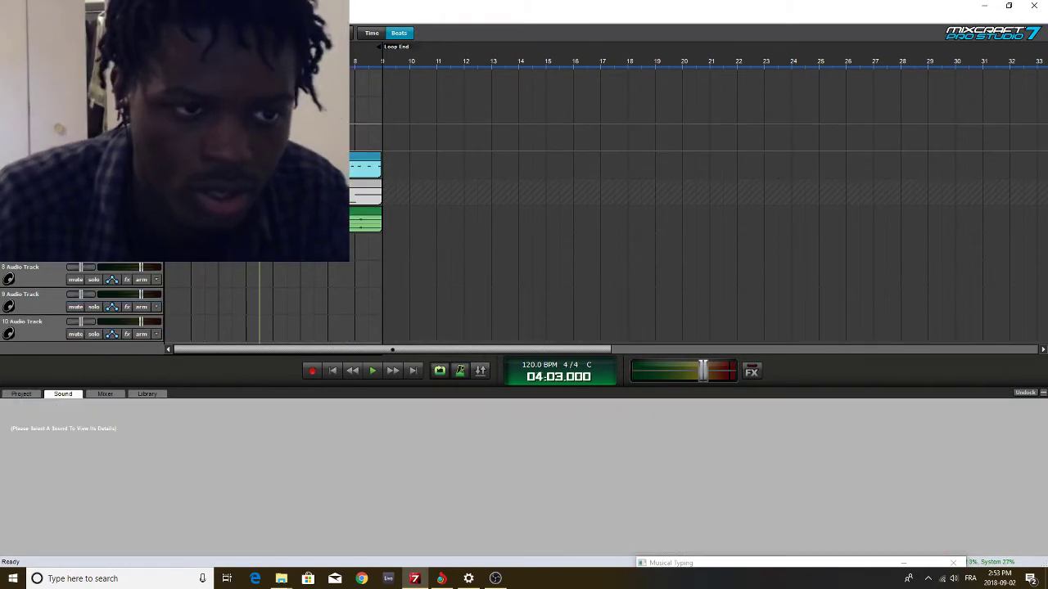
Play the loop, open track 3's Omni Sampler and move its window below the timeline
key("space")
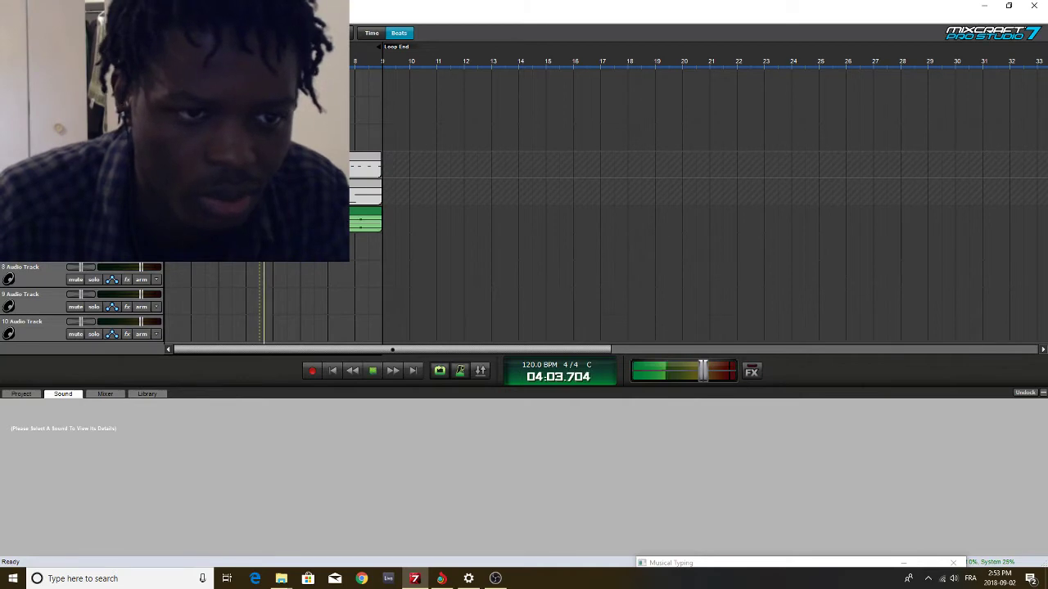
left_click(9, 143)
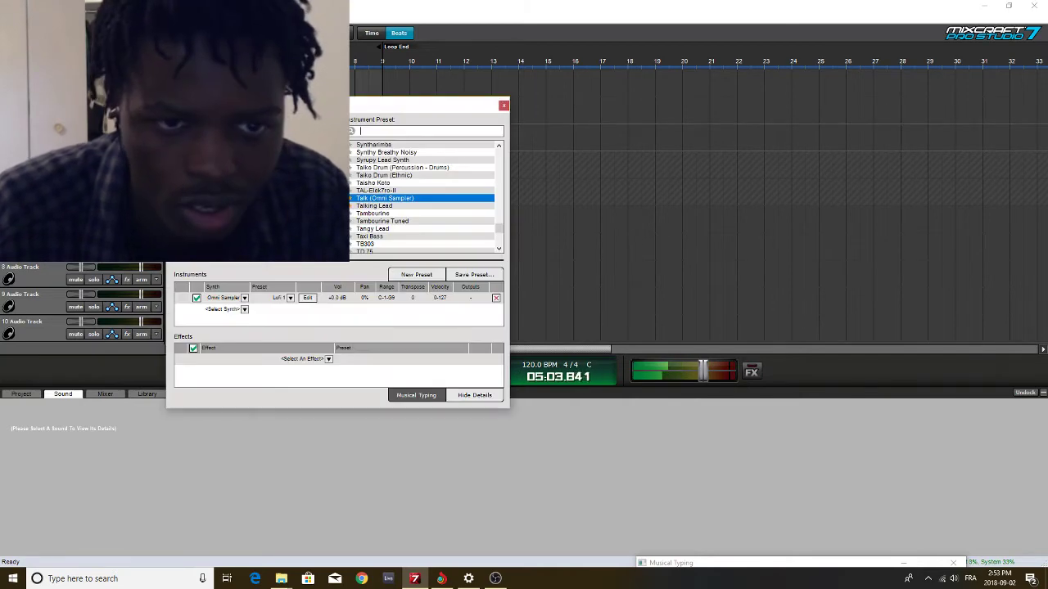
left_click(504, 107)
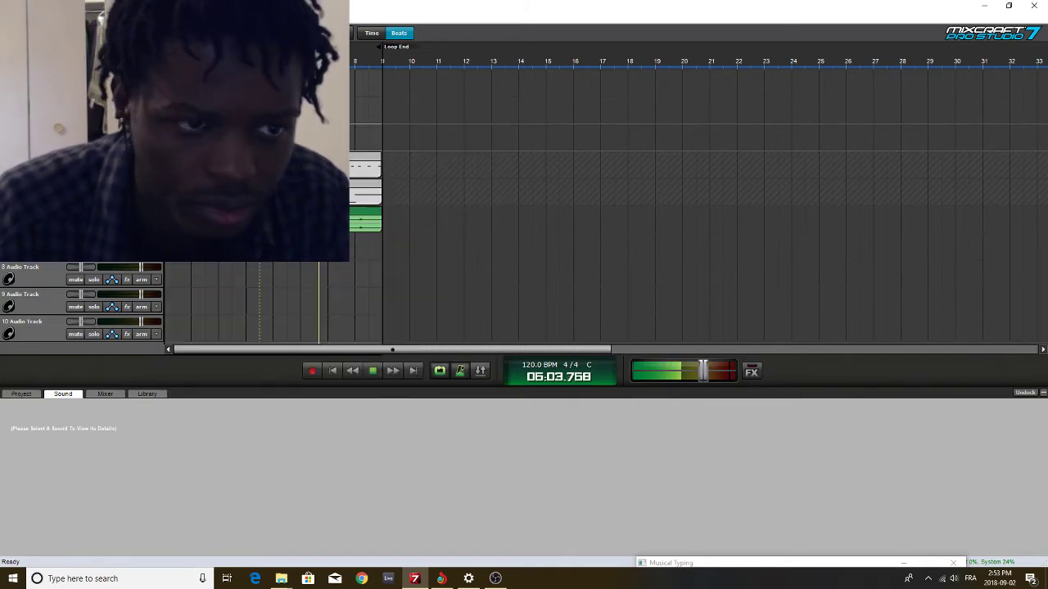
left_click_drag(436, 176, 596, 319)
left_click(216, 353)
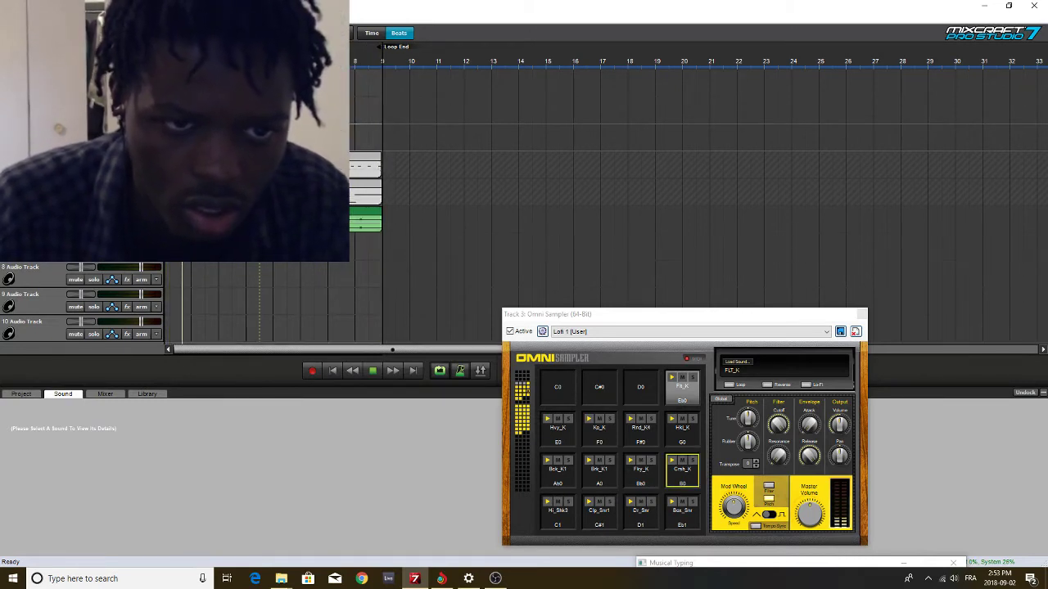
Record a kick pattern on track 3 with the sampler's B0 pad over the playing loop
left_click(311, 372)
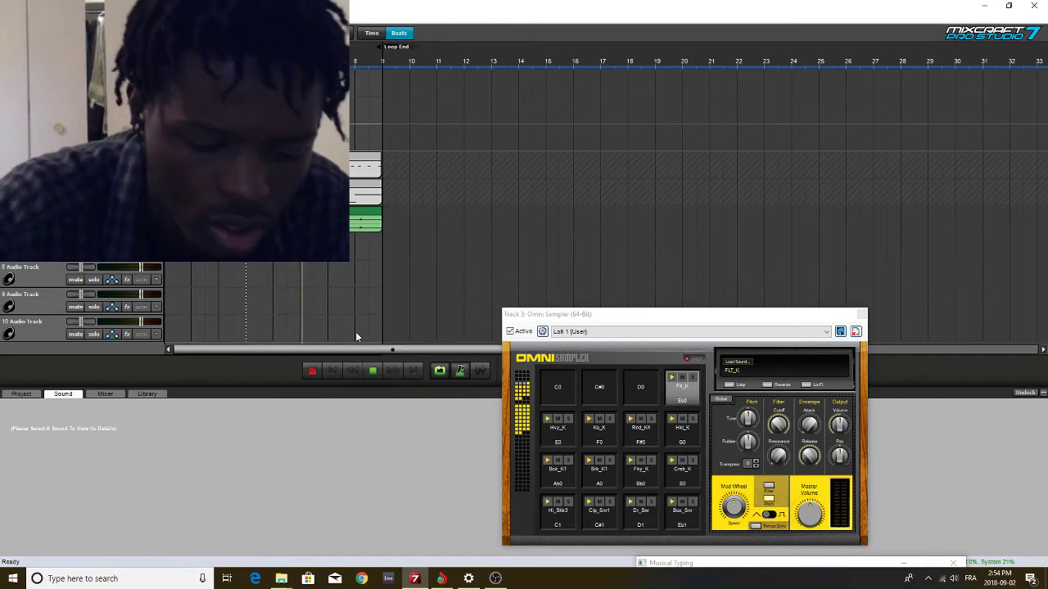
key("m")
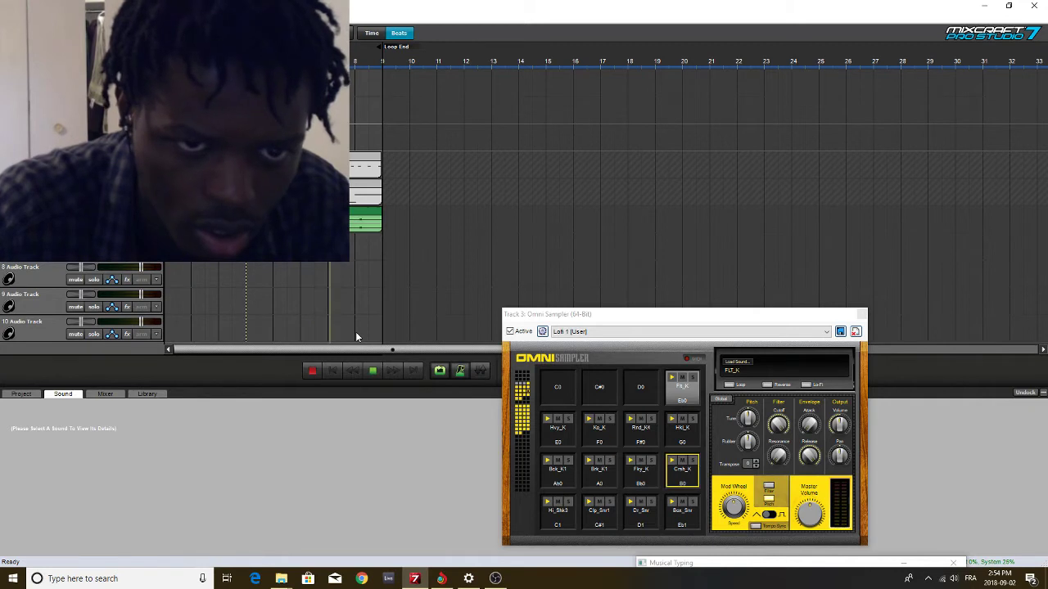
key("m")
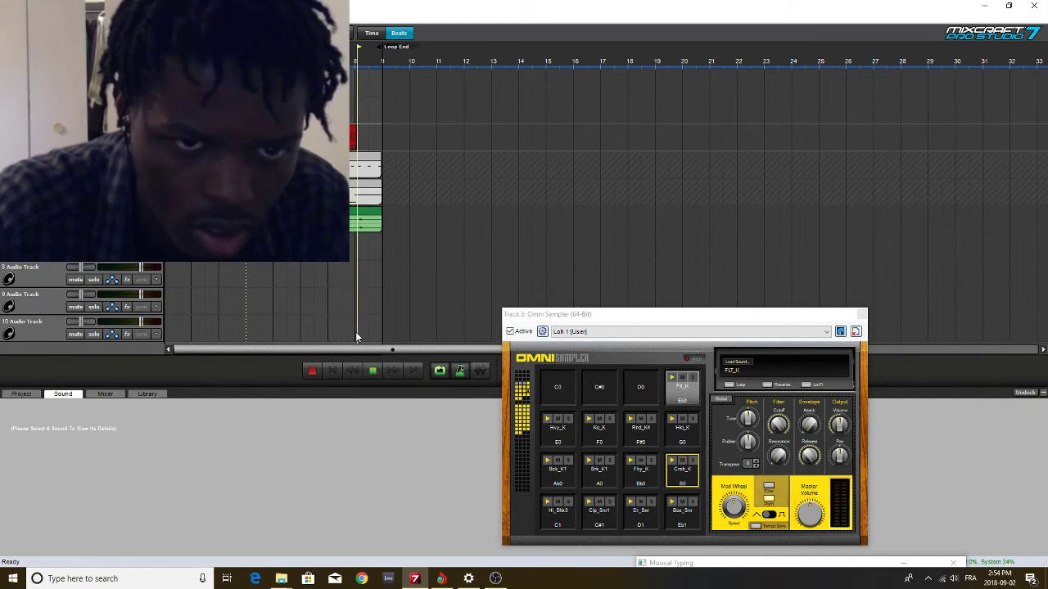
key("m")
key("space")
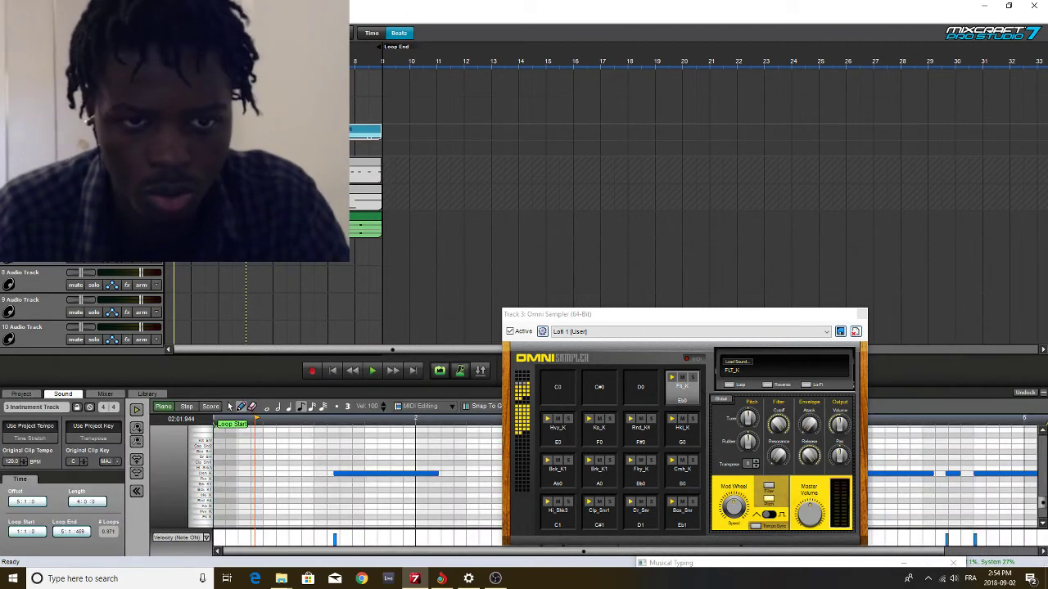
Keep only the first recorded take, loop its clip to a length of 8 measures and move the sampler off the piano roll
key("space")
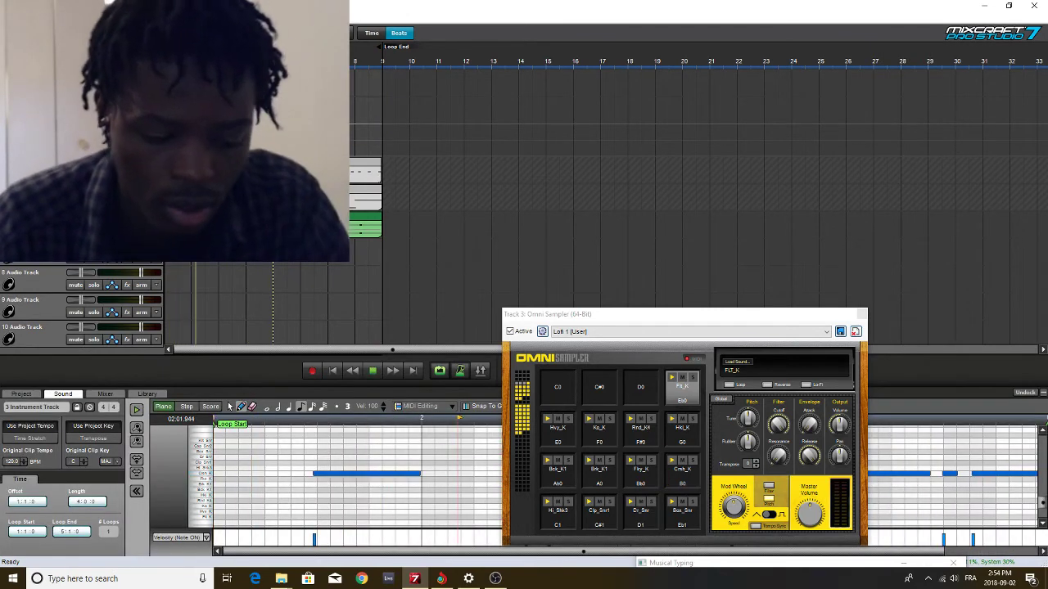
key("ctrl+z")
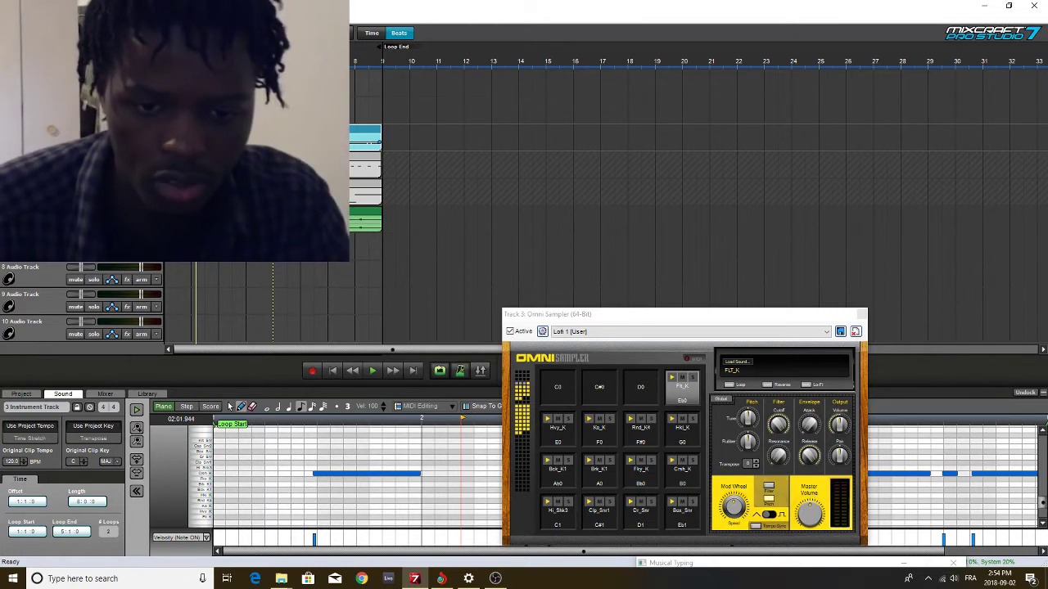
left_click_drag(553, 316, 548, 394)
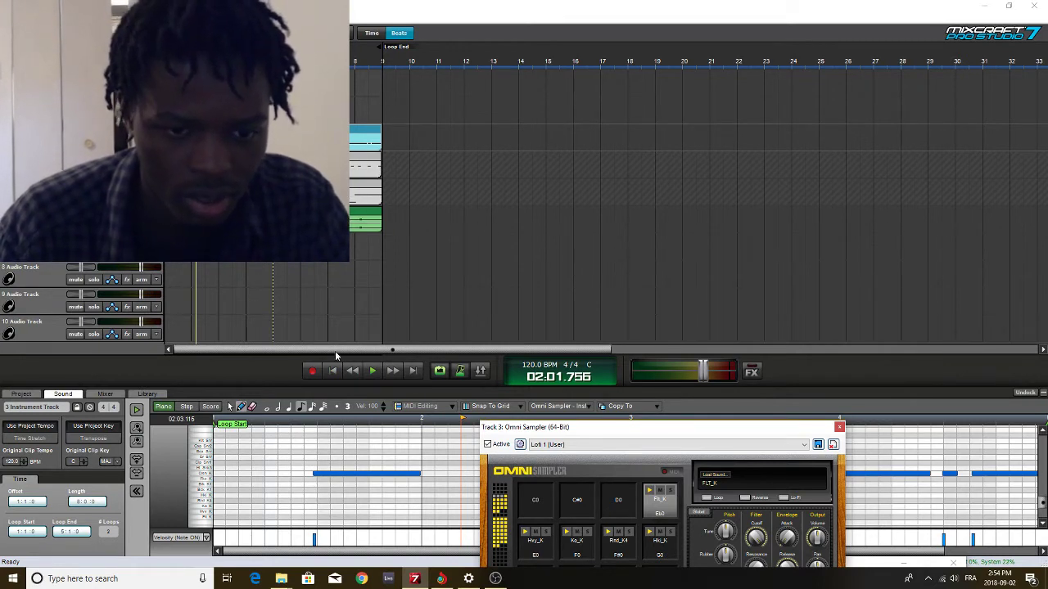
Play the recorded kick clip from the start twice to check its timing
left_click(332, 371)
key("space")
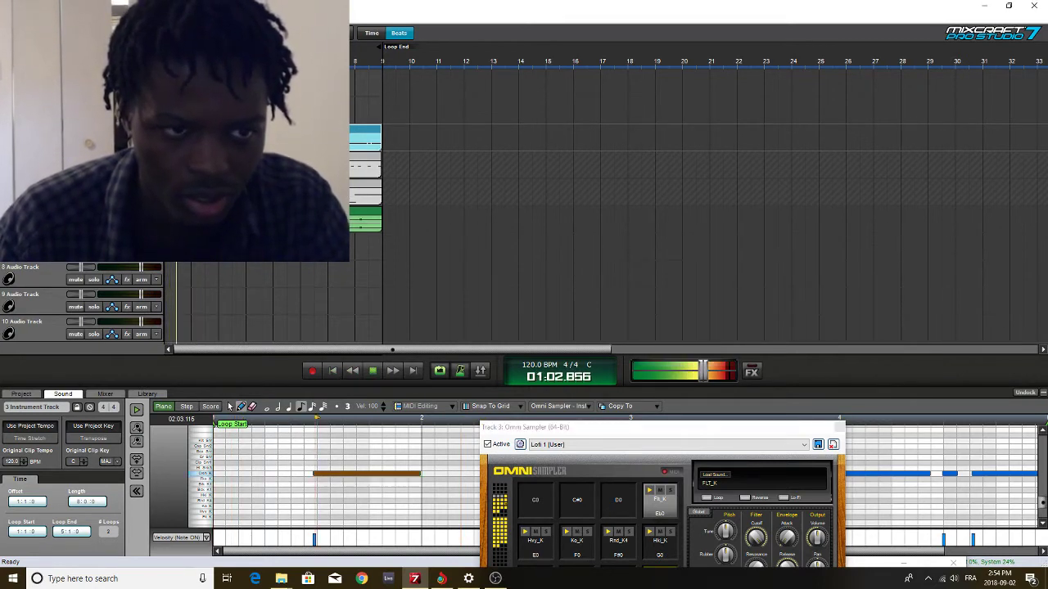
key("space")
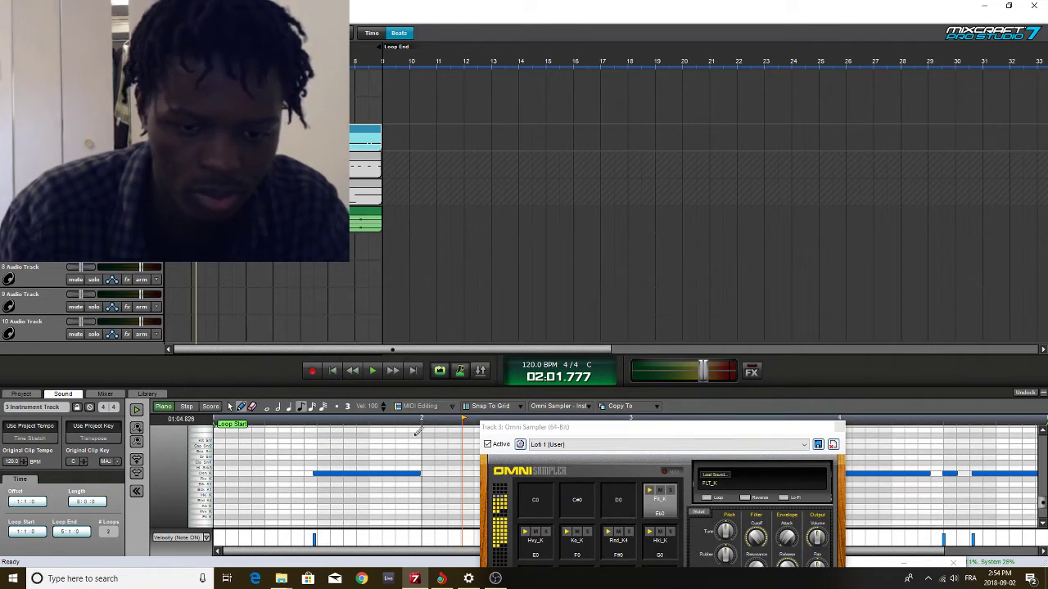
left_click(332, 371)
key("space")
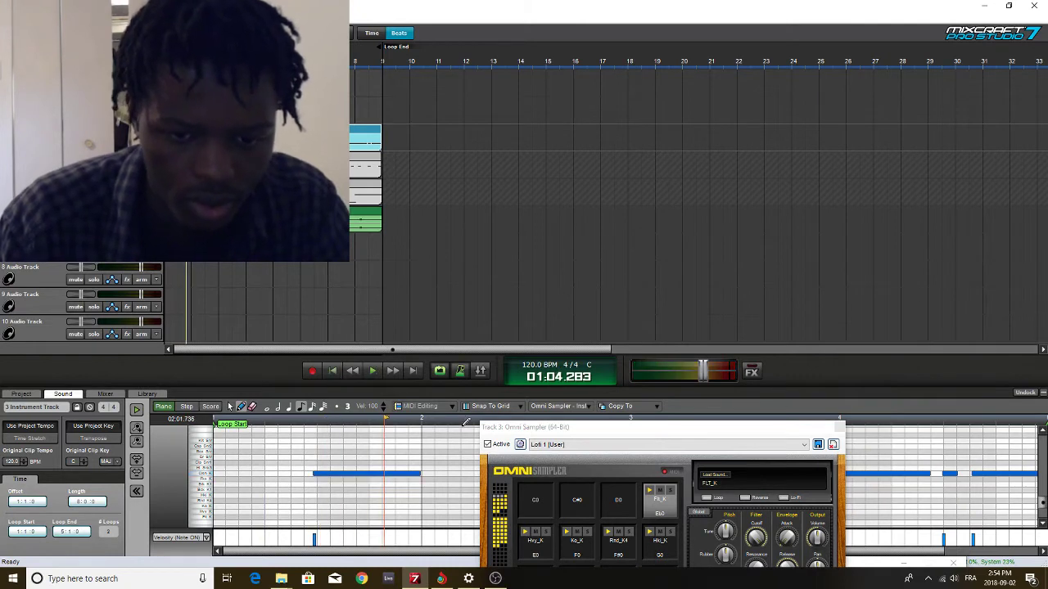
Quantize all the notes in track 3's kick clip and play the loop from the start
left_click_drag(802, 419, 883, 439)
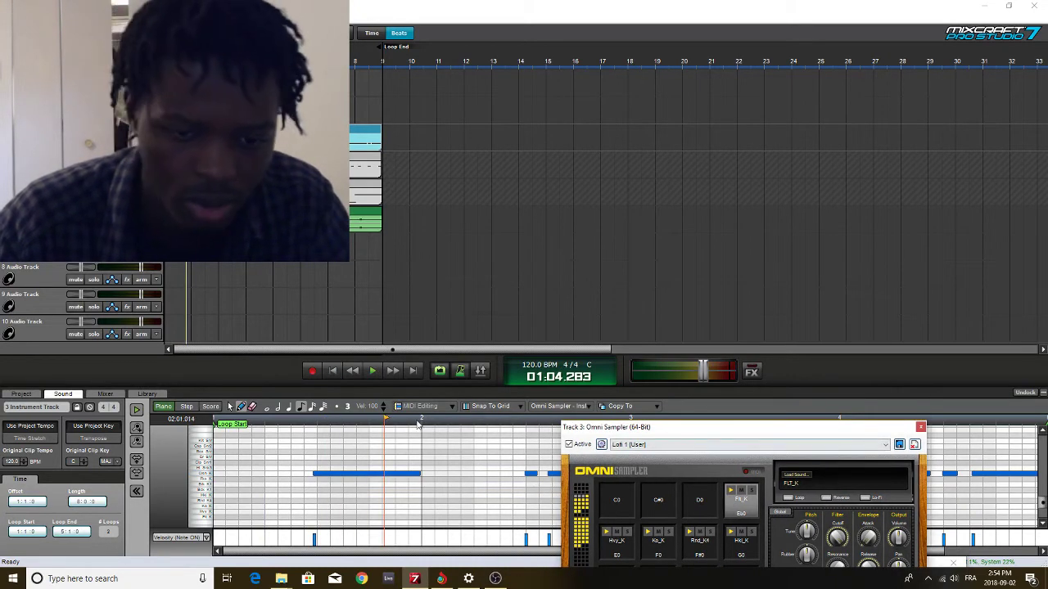
left_click(419, 426)
left_click(452, 408)
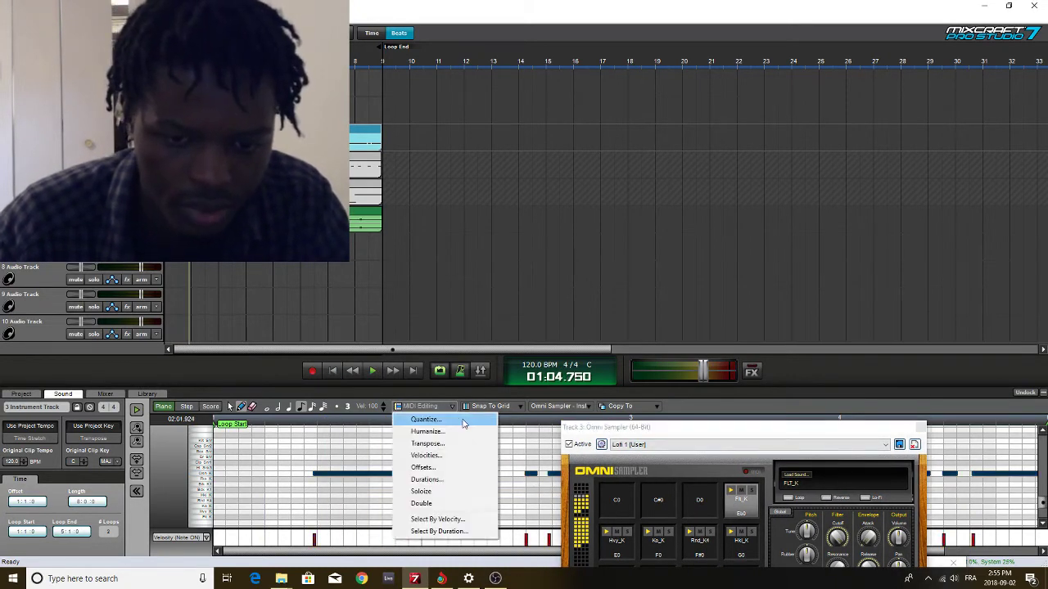
left_click(467, 424)
left_click(554, 339)
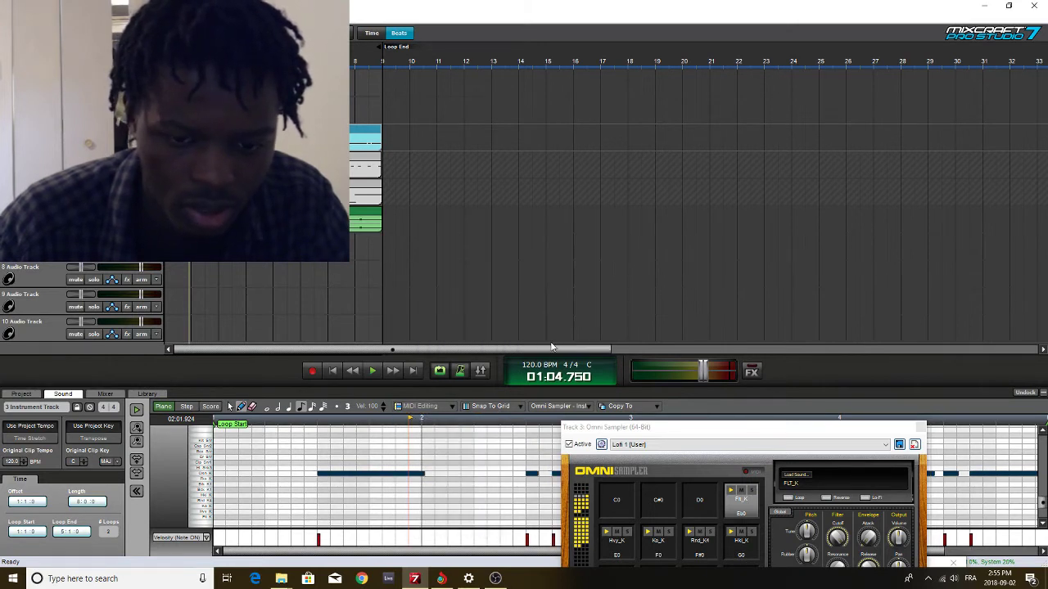
left_click(331, 373)
key("space")
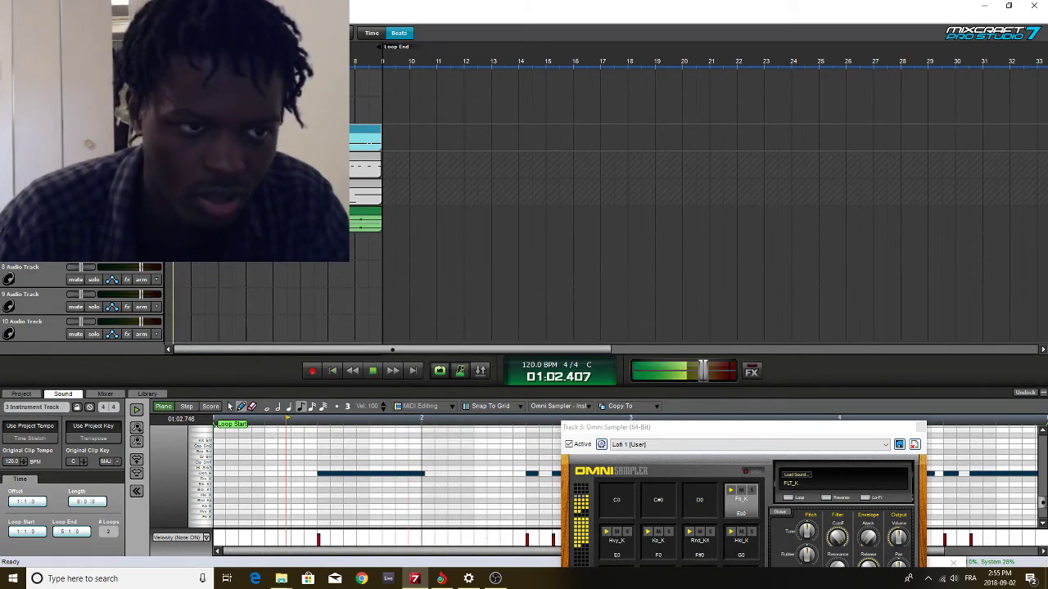
Duplicate the kick track and delete the copied clip from track 3
right_click(30, 134)
left_click(70, 298)
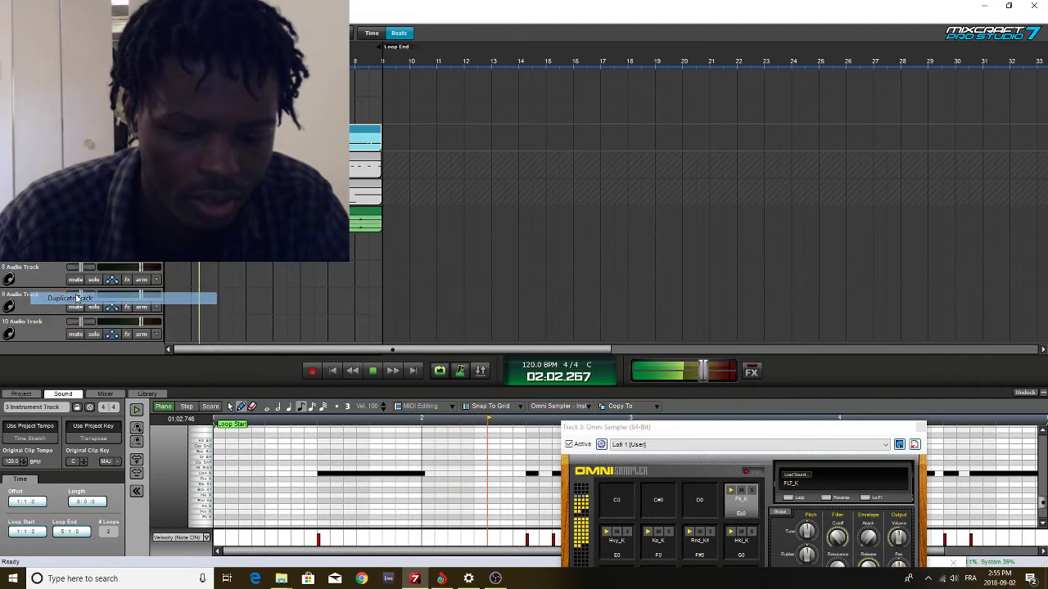
left_click(260, 137)
key("Delete")
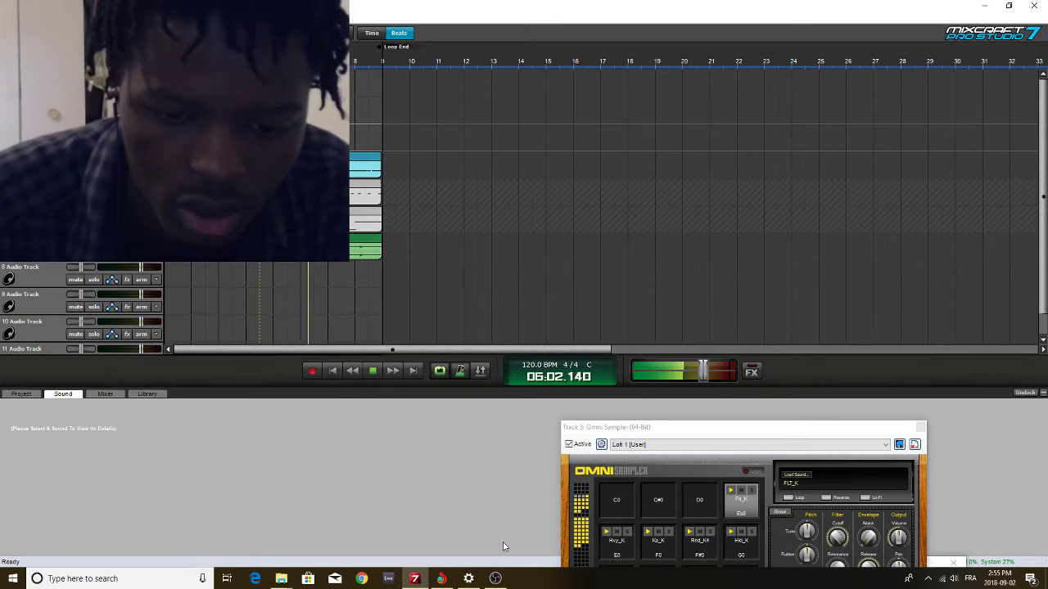
Adjust the Desktop Audio level to -12.9 dB in OBS, return to Mixcraft and stop playback
left_click(496, 578)
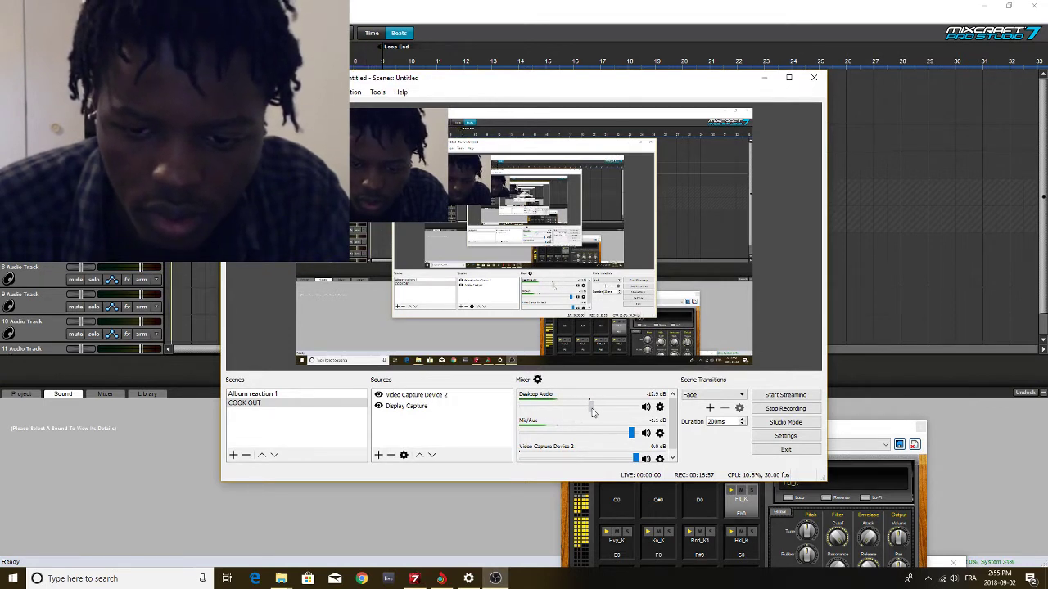
left_click(170, 393)
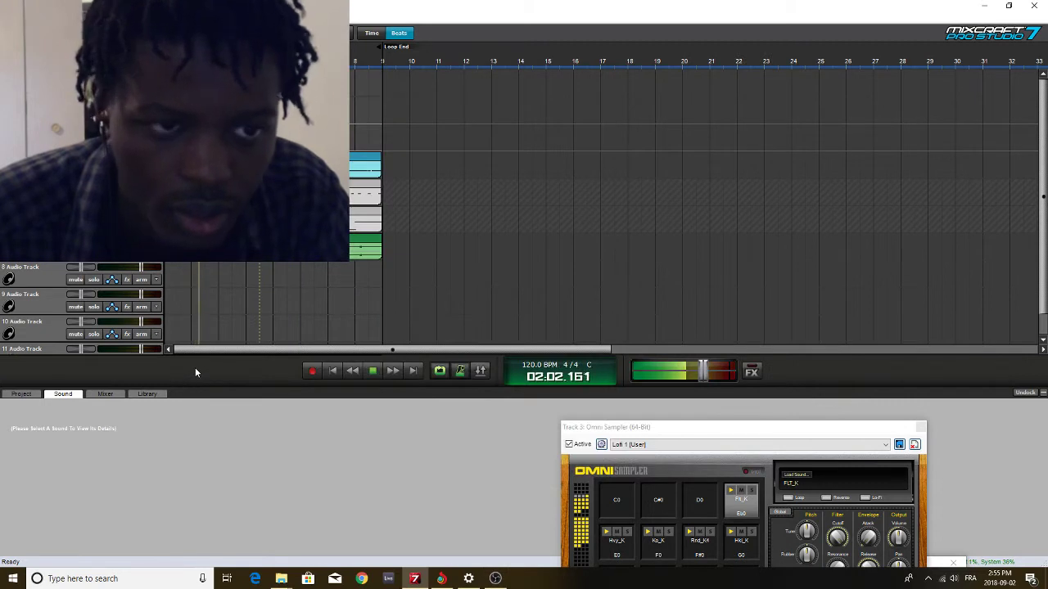
key("space")
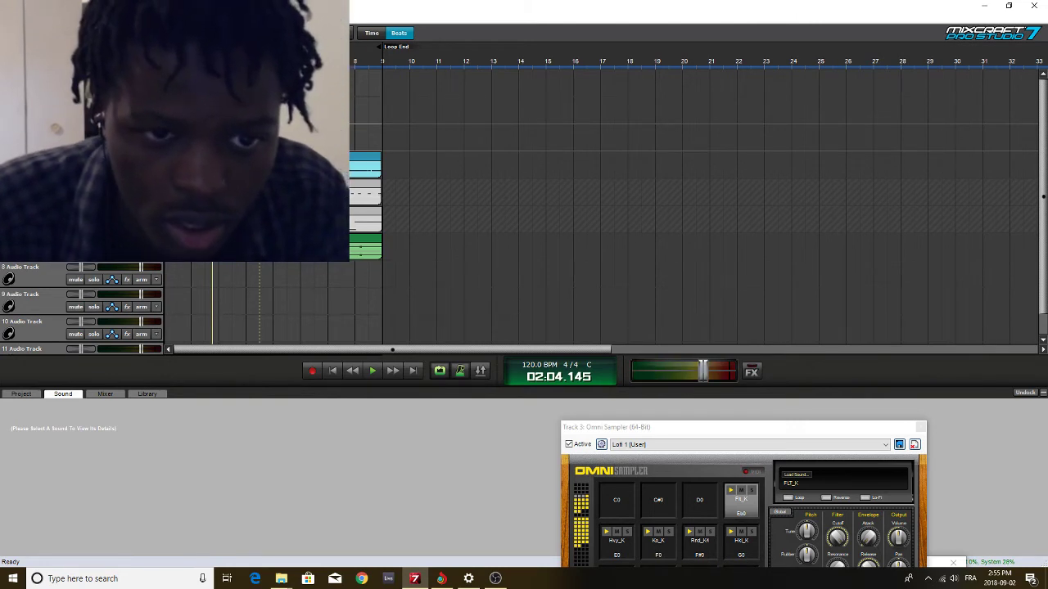
Record a second four-measure kick pattern on the emptied track 3 and stop playback
key("space")
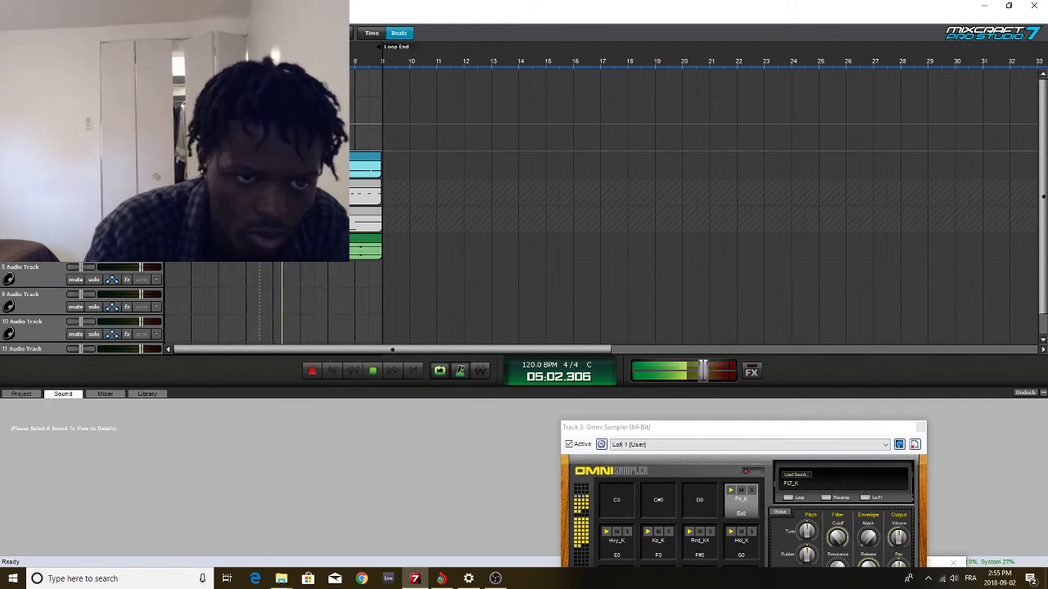
key("r")
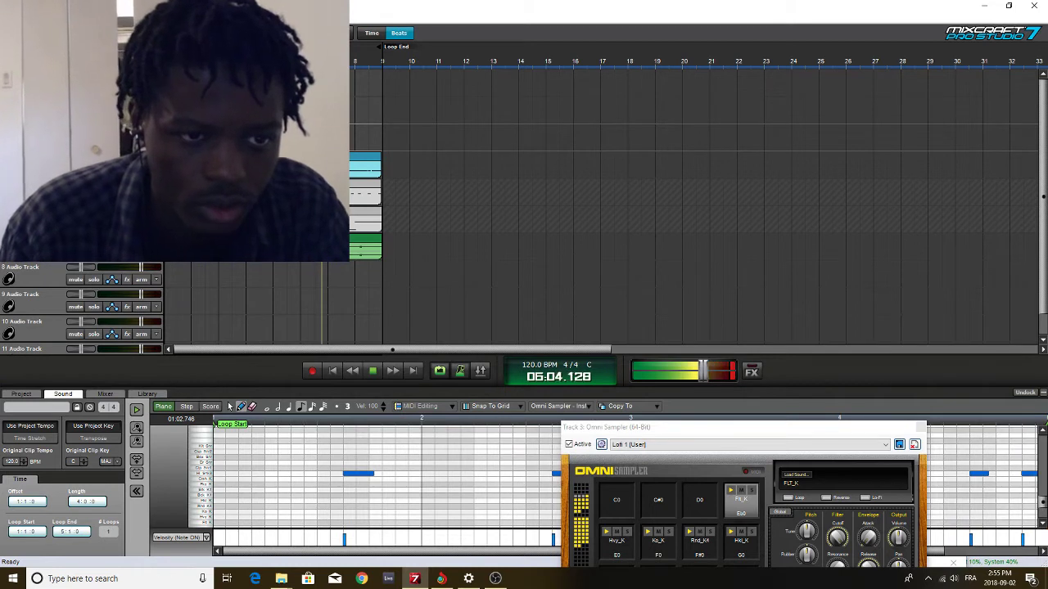
key("space")
Repeat the newly recorded clip on track 3 so it fills the loop up to measure 9
left_click(204, 136)
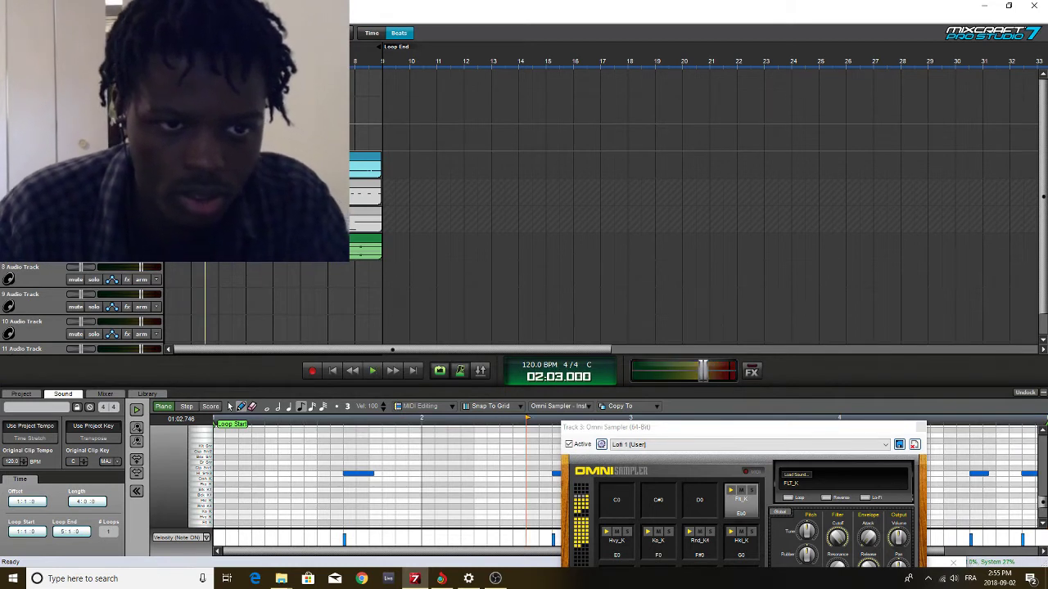
right_click(244, 127)
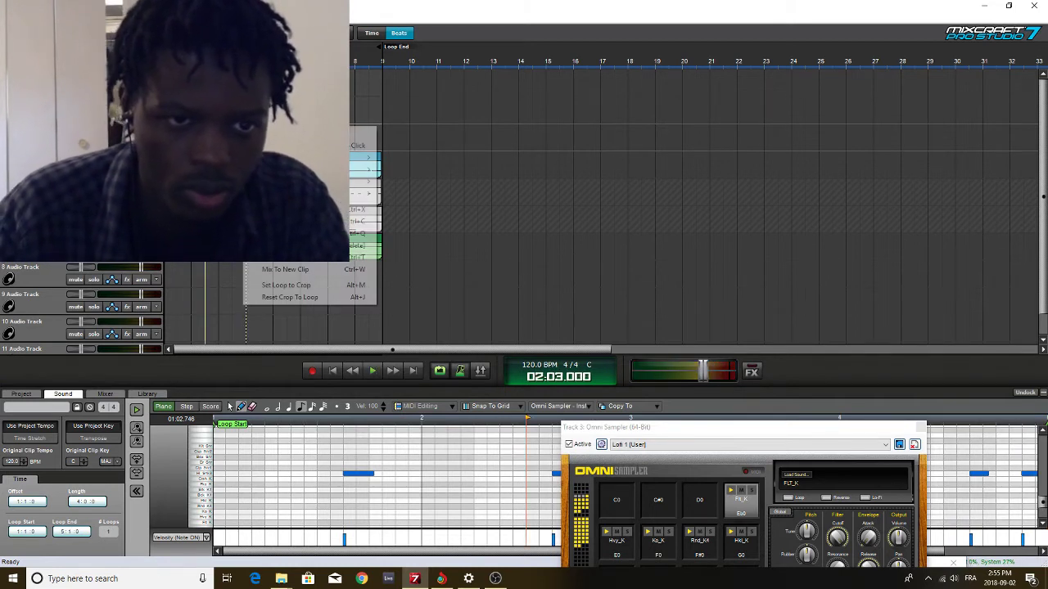
left_click(218, 292)
right_click(260, 127)
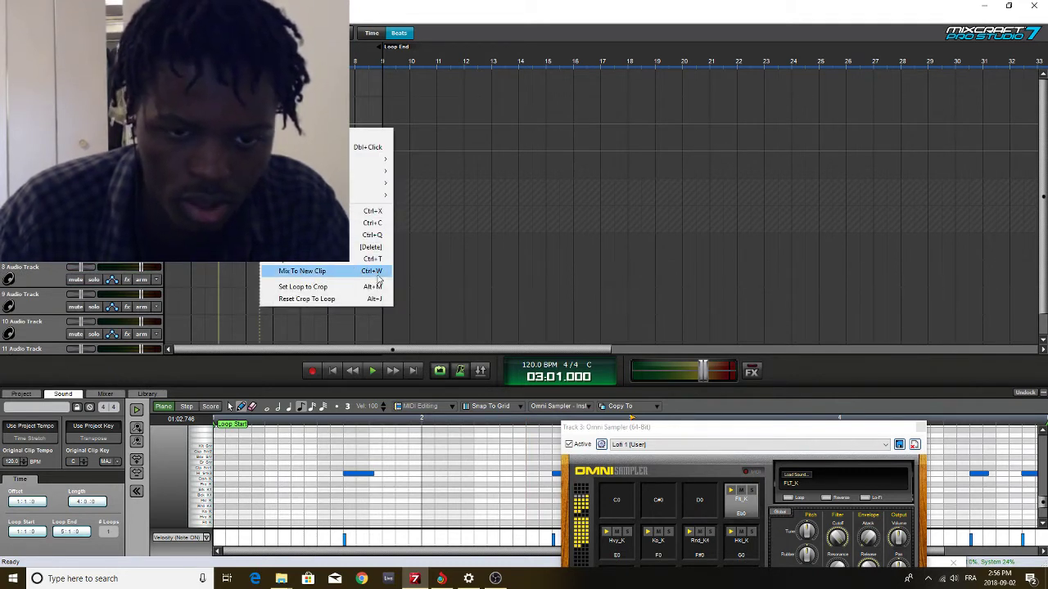
left_click(302, 286)
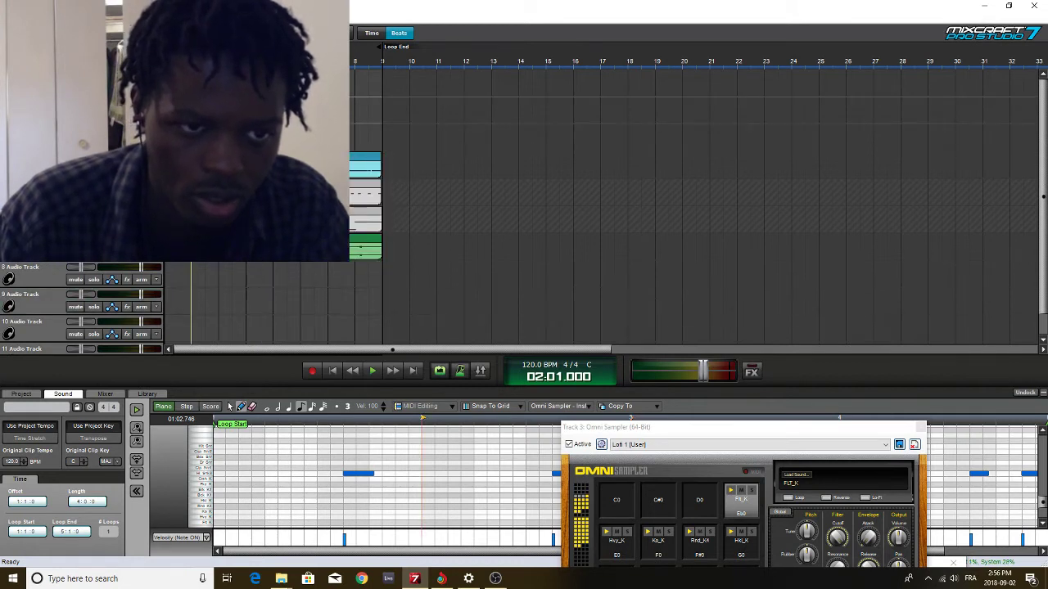
left_click(267, 130)
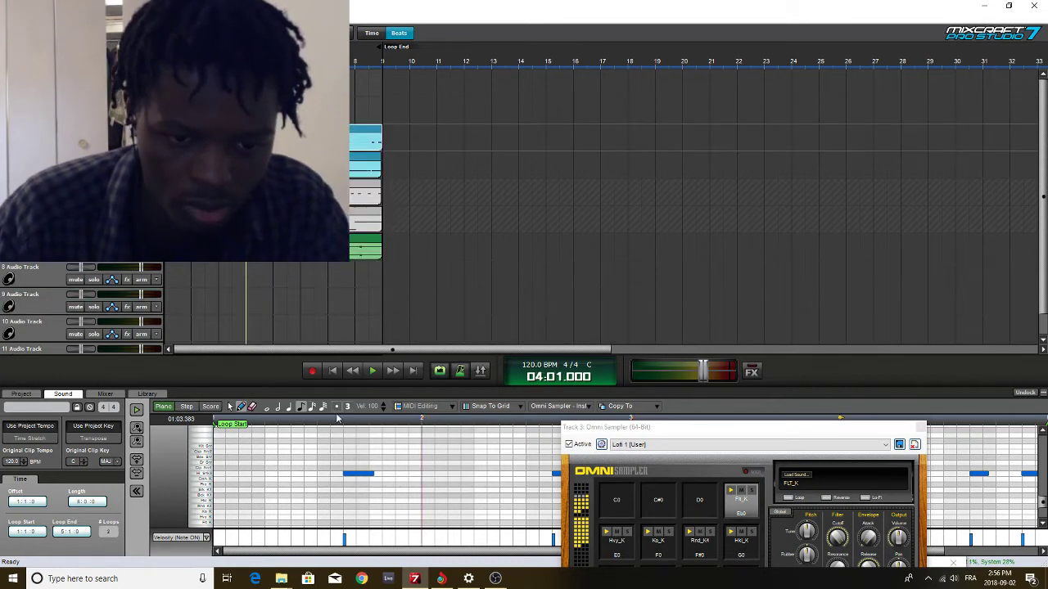
Quantize the start times of the notes in the second kick clip to 1/8 notes at 100% strength
left_click(416, 408)
left_click(347, 420)
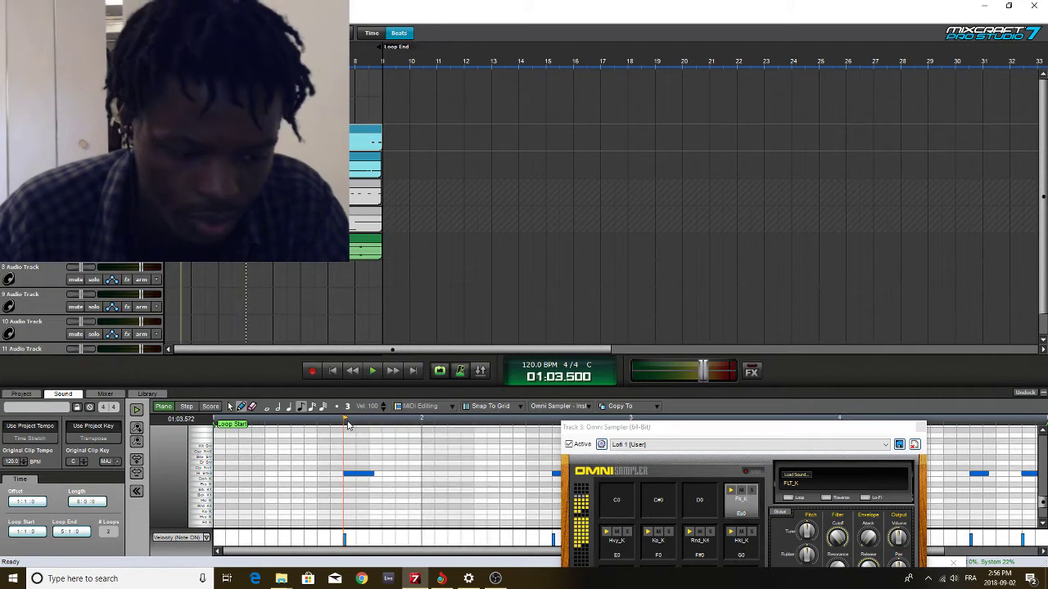
left_click(422, 408)
left_click(426, 420)
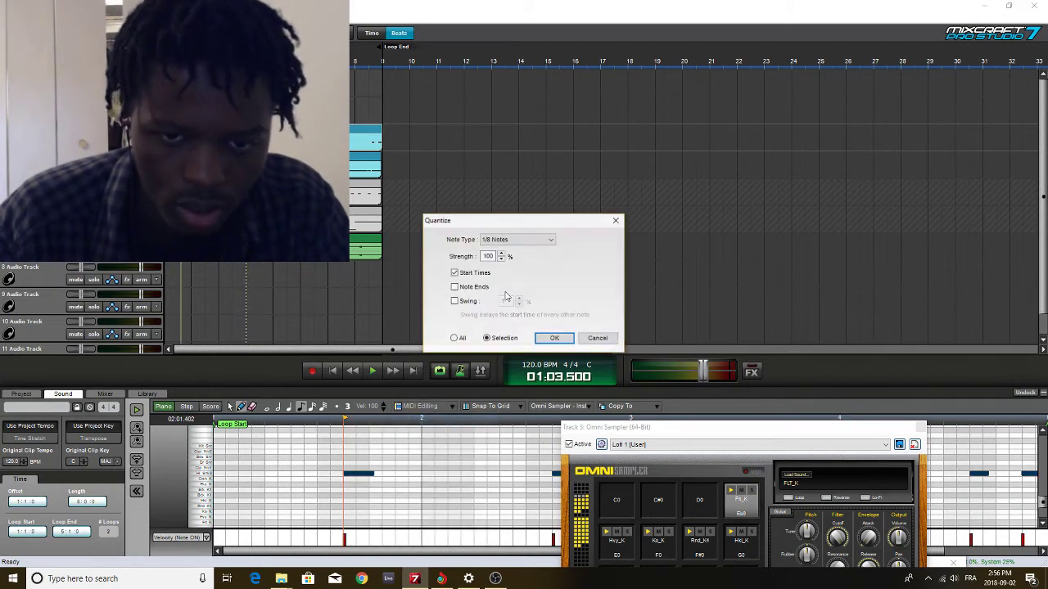
left_click(554, 337)
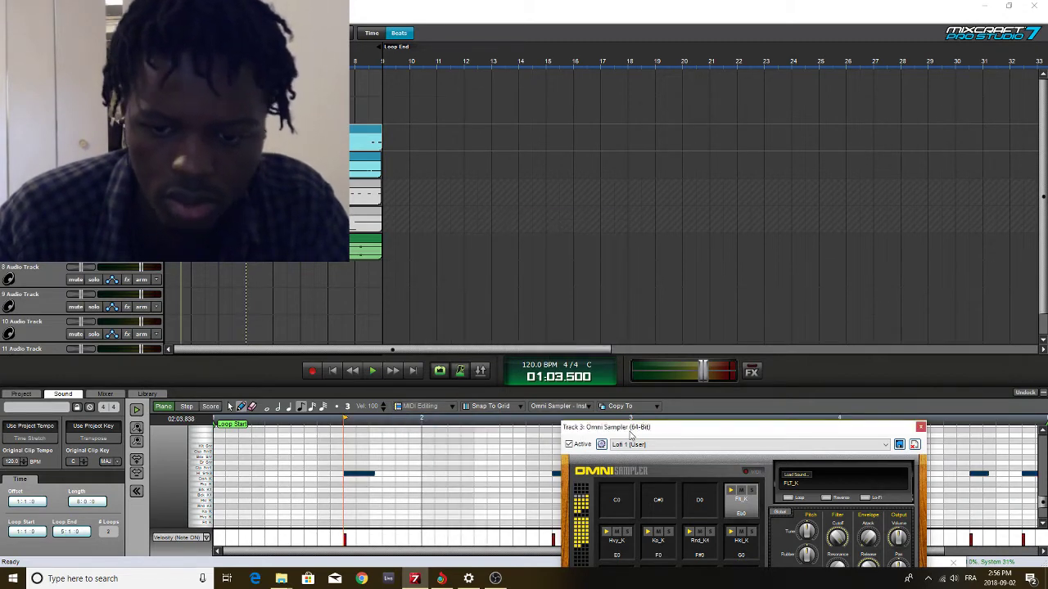
Move the Omni Sampler window clear of the piano roll notes and play back the quantized kick pattern
left_click_drag(610, 428, 620, 495)
left_click(559, 426)
key("space")
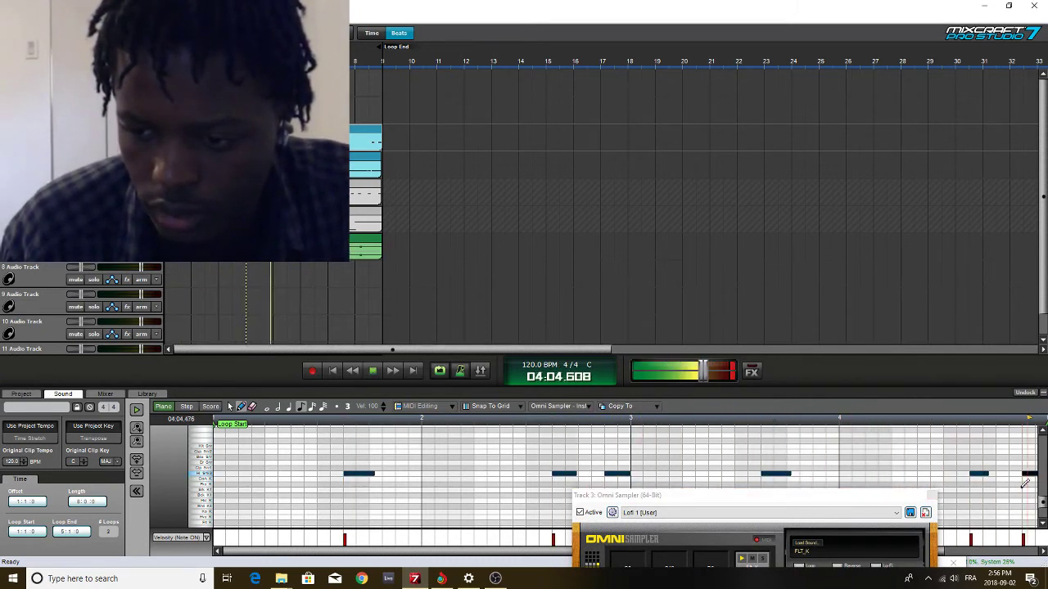
scroll(1013, 494, "down", 1)
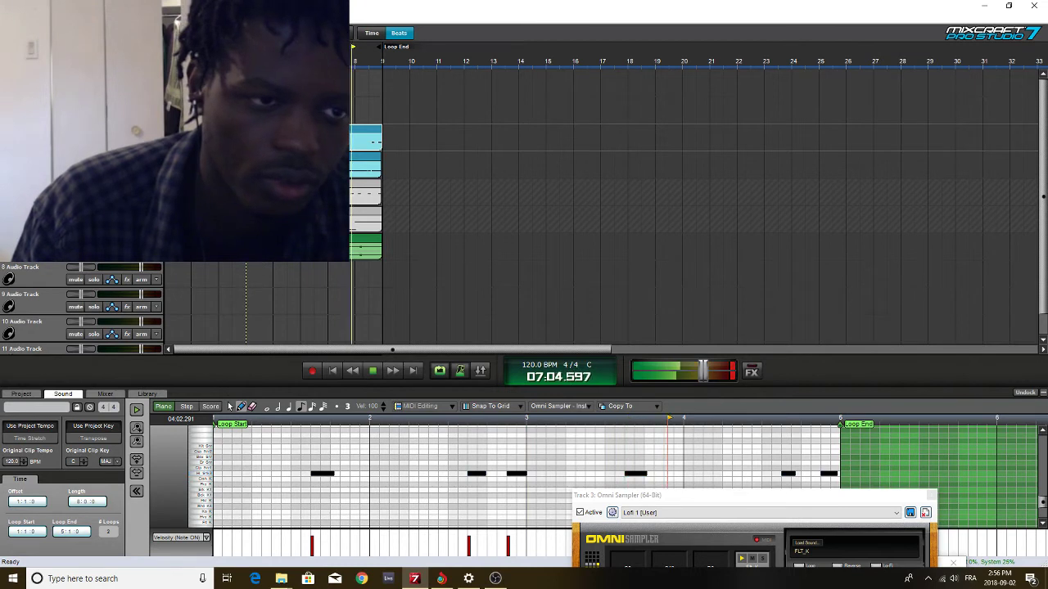
Duplicate the track with the quantized kick and delete the clip from the new copy
right_click(31, 264)
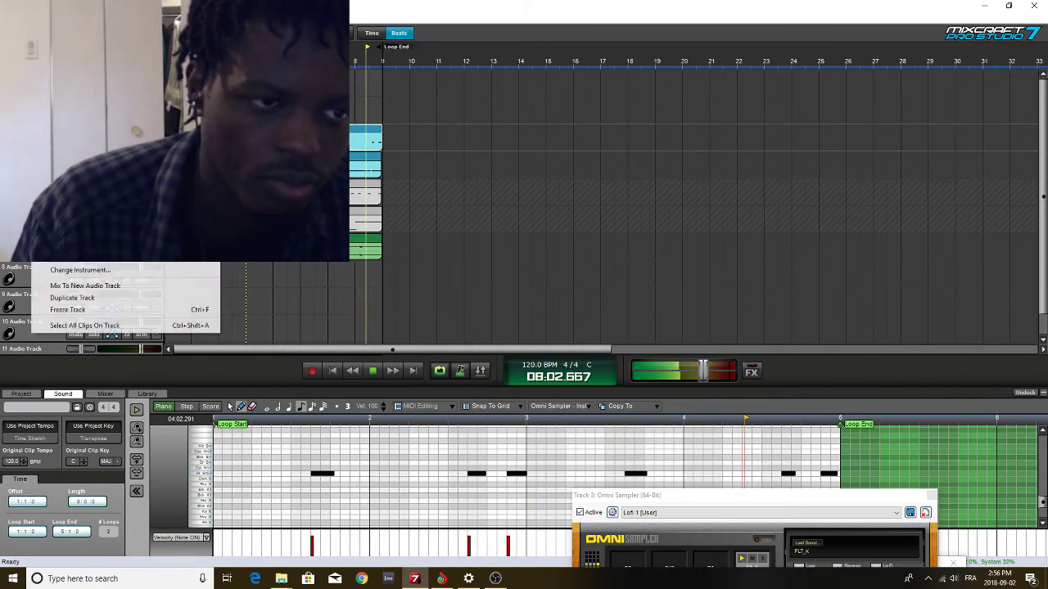
left_click(72, 297)
key("Delete")
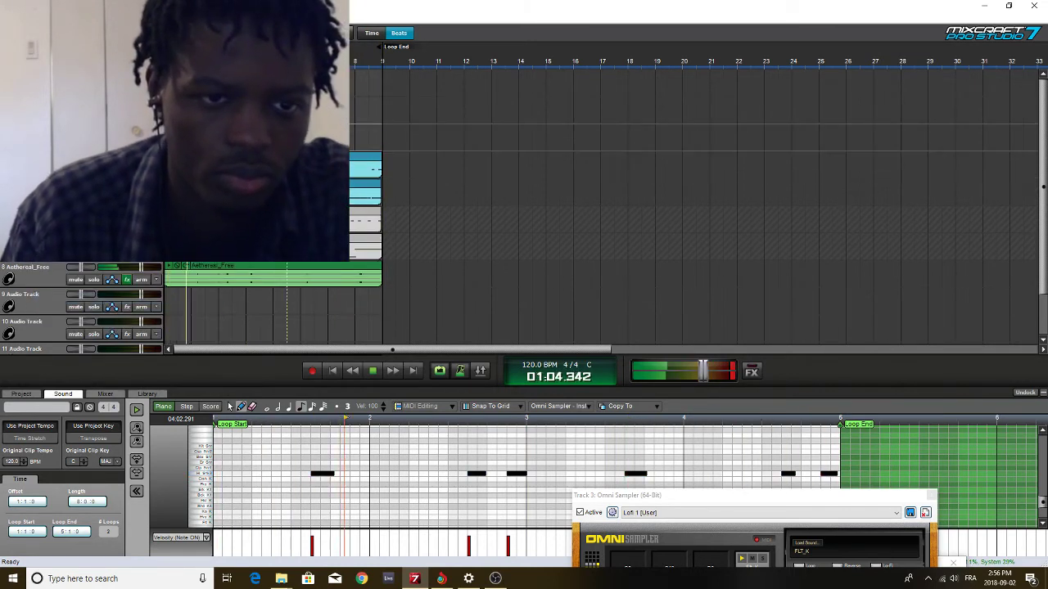
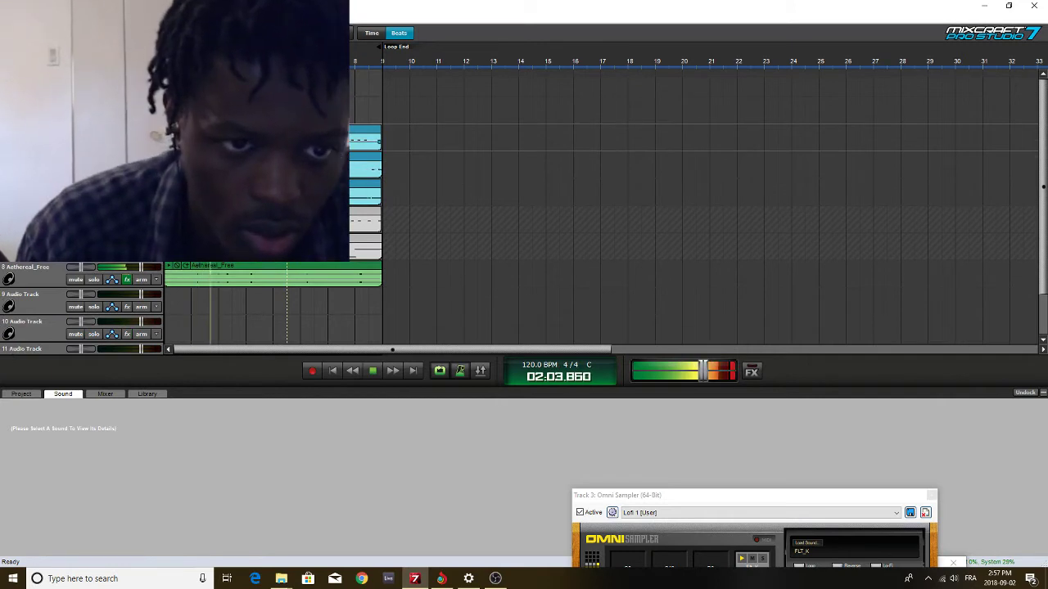
Delete the track 3 clip starting at measure 5 and loop the first four-measure clip to eight measures
left_click(323, 135)
key("Delete")
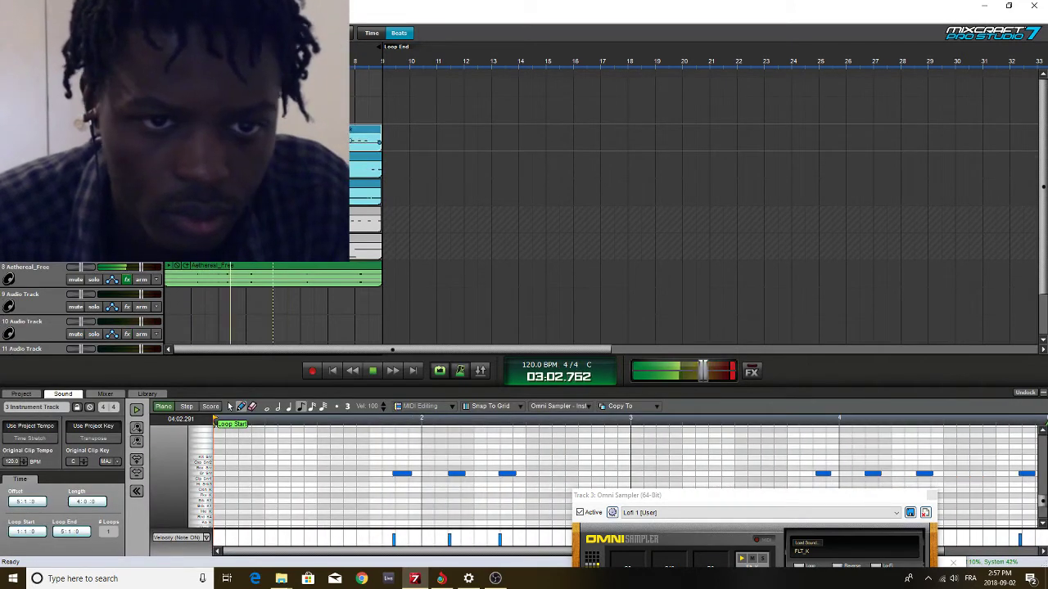
left_click(186, 129)
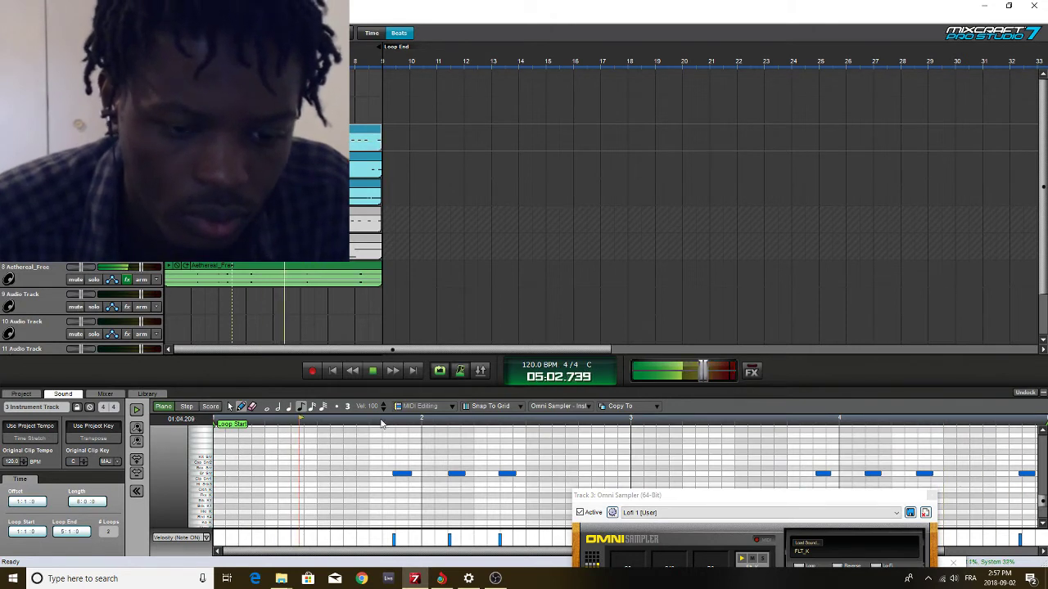
Quantize the start times of the looped track 3 clip's notes to 1/8 notes at 100% strength
left_click(448, 407)
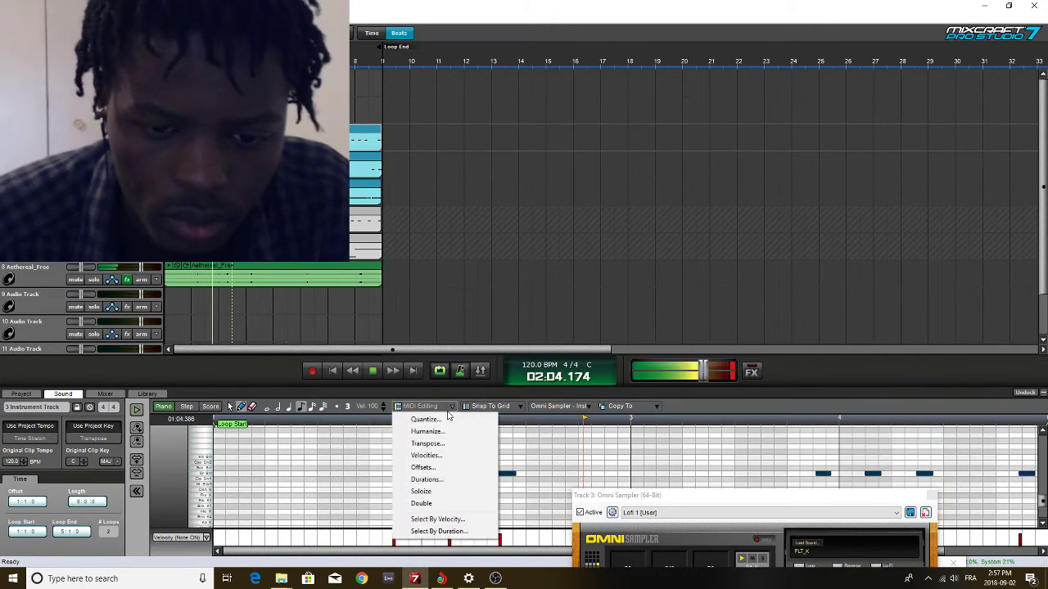
left_click(446, 419)
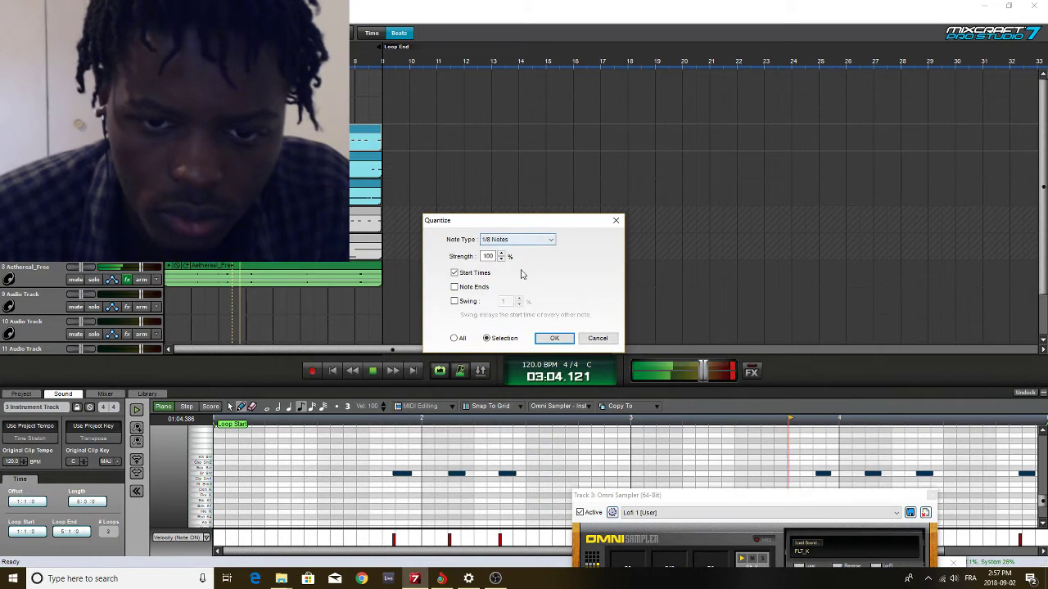
left_click(543, 339)
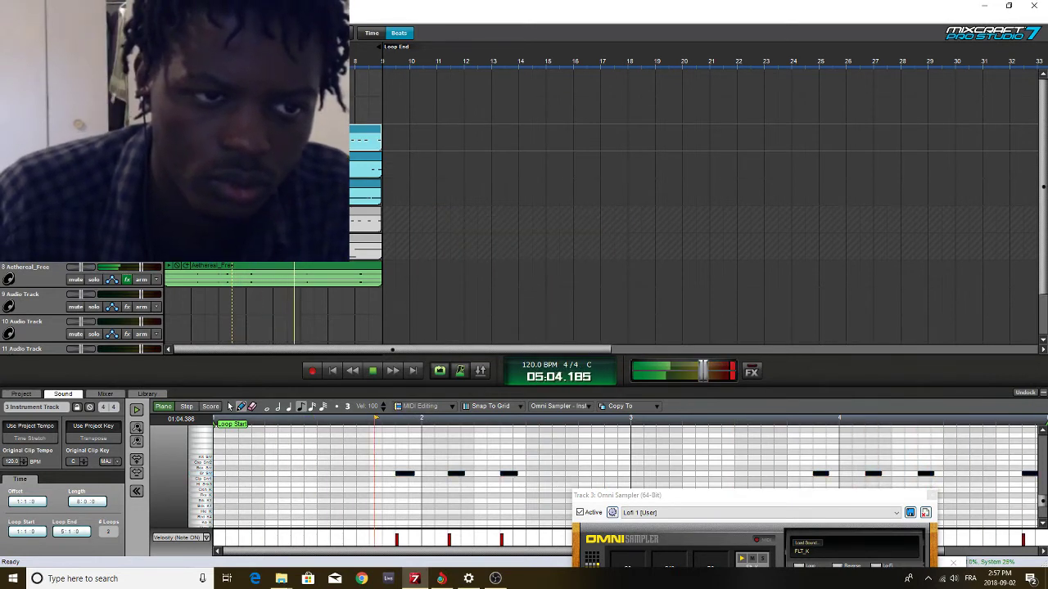
Duplicate the newly quantized track and clear the copied clip from track 3
right_click(41, 262)
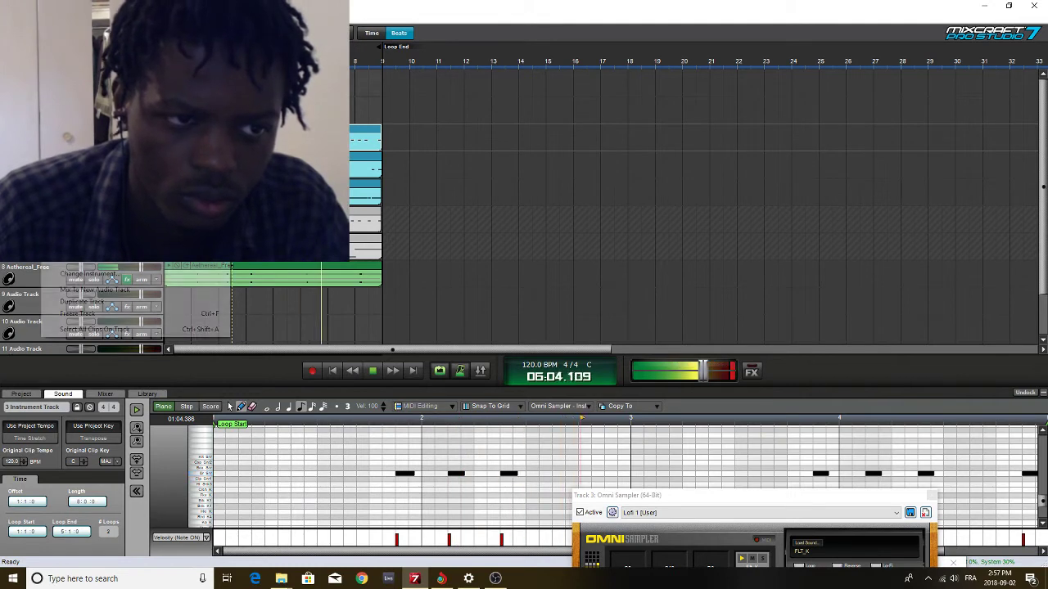
left_click(82, 289)
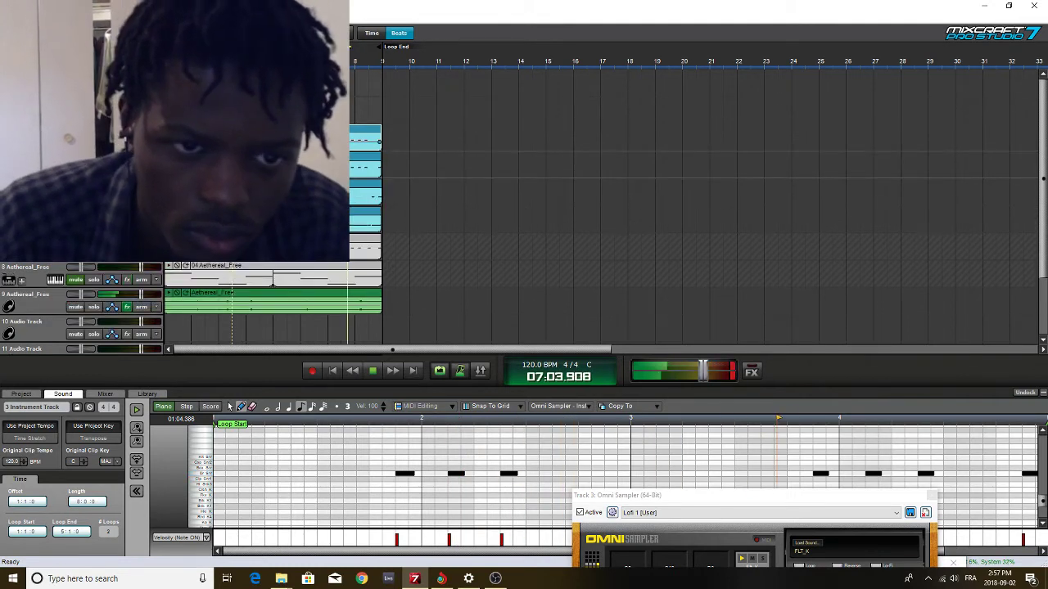
left_click(301, 135)
key("Delete")
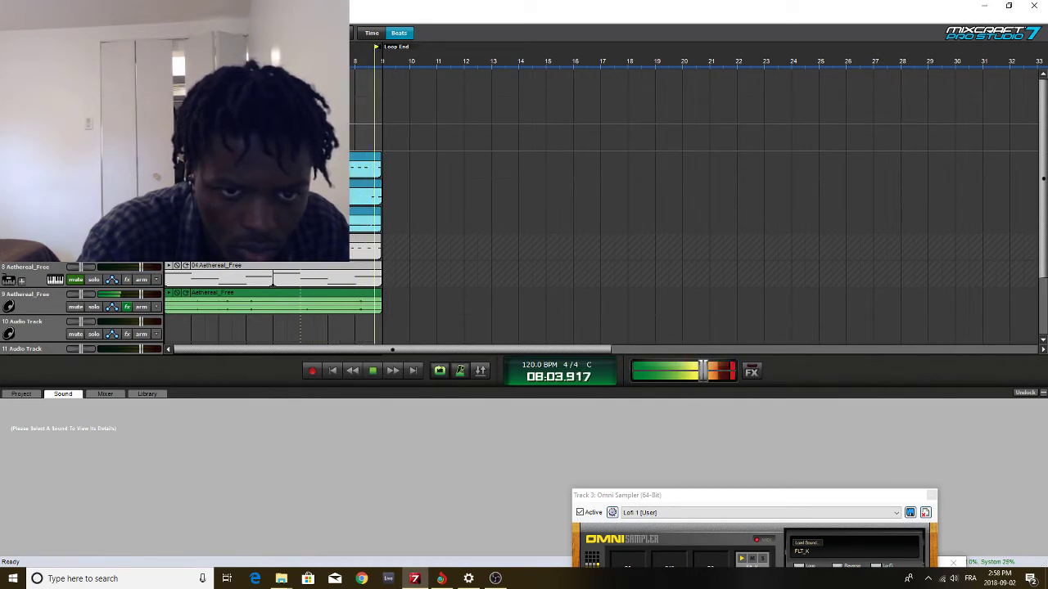
Record another pattern on the emptied track 3 and quantize its note starts to 1/8 notes at 100% strength
key("r")
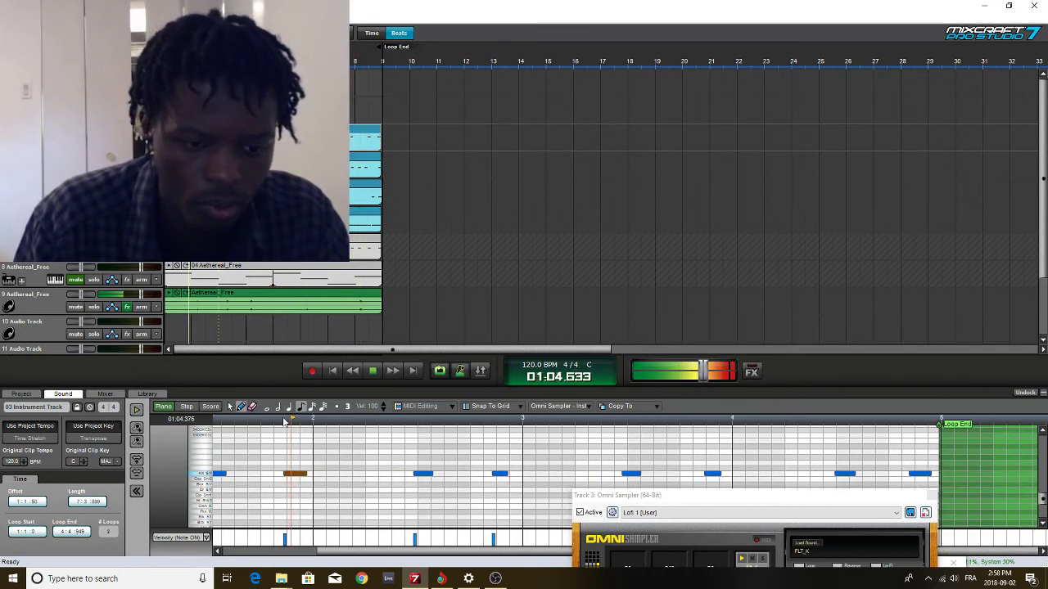
left_click(425, 406)
left_click(425, 419)
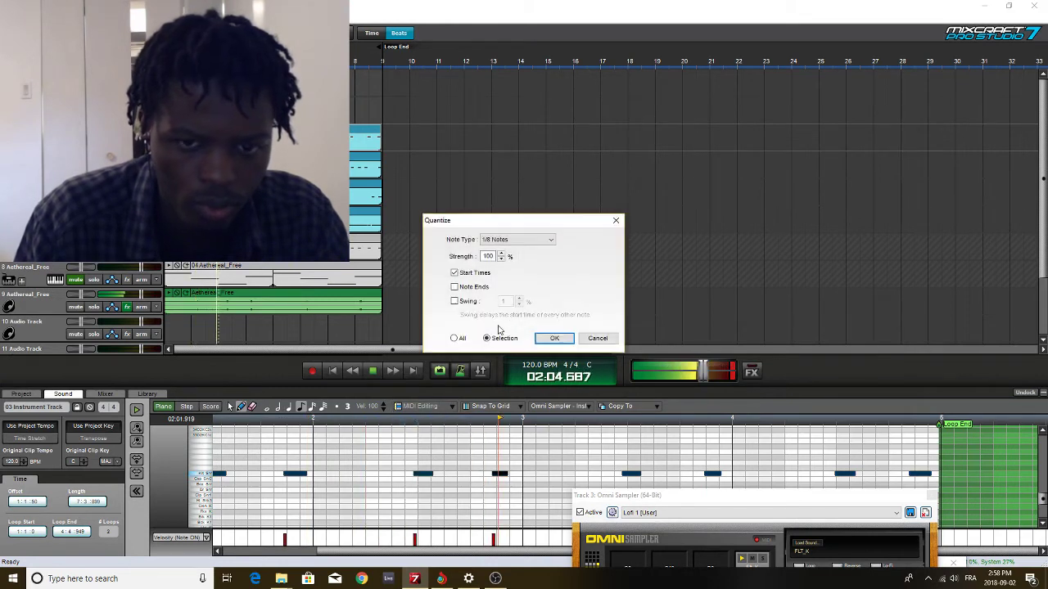
left_click(550, 338)
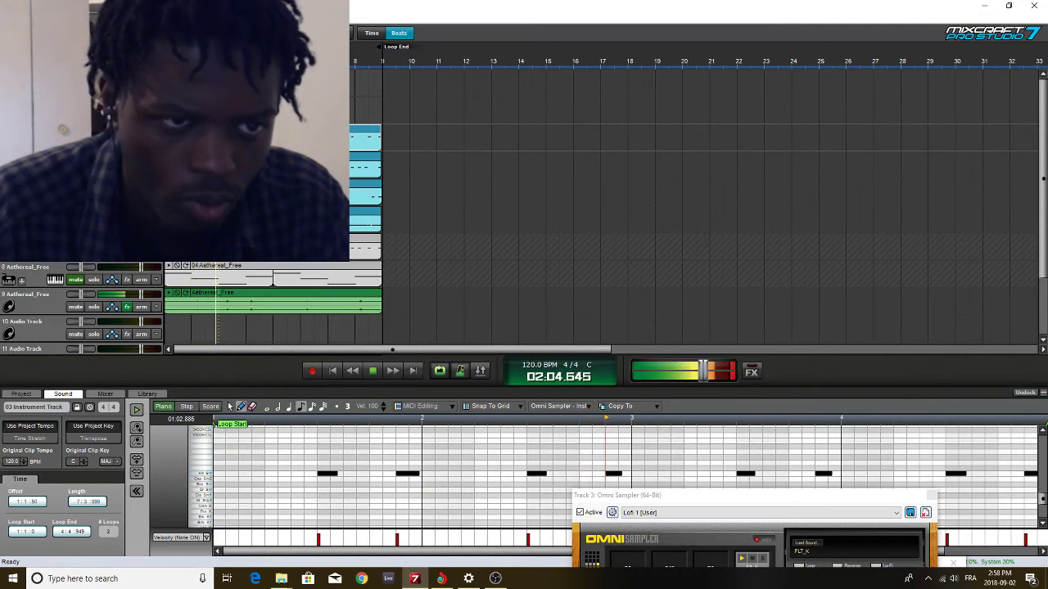
Stop playback, search the instrument presets for "wood" and assign Wood Block to track 2
left_click(55, 144)
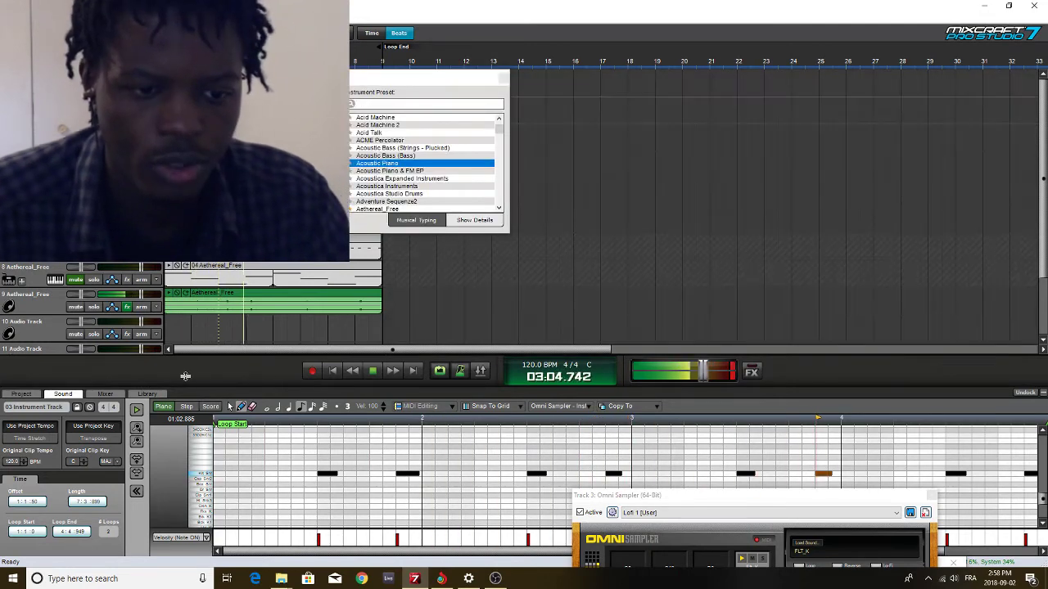
key("space")
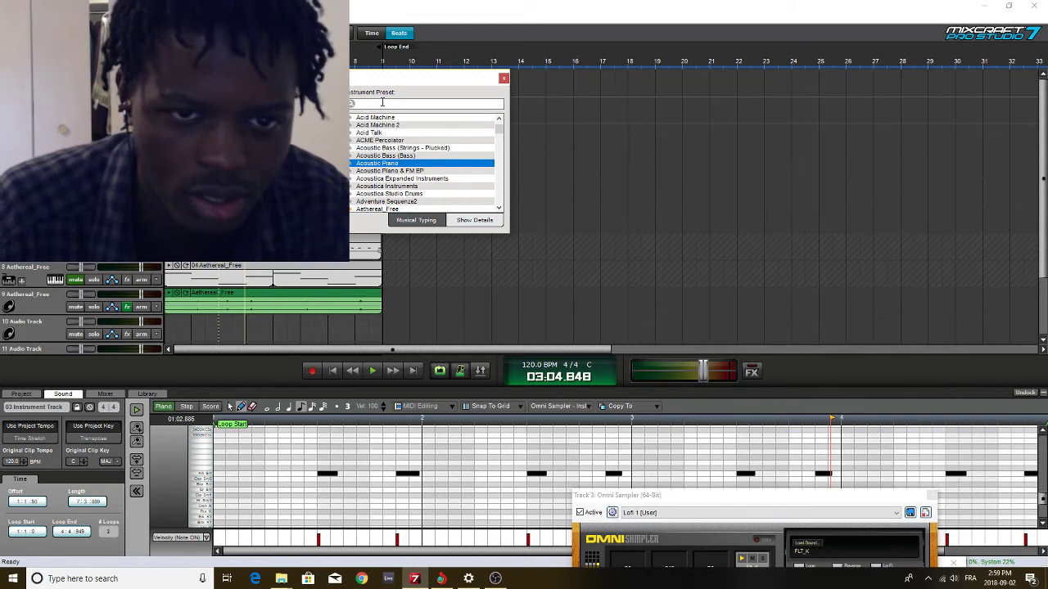
type("woo")
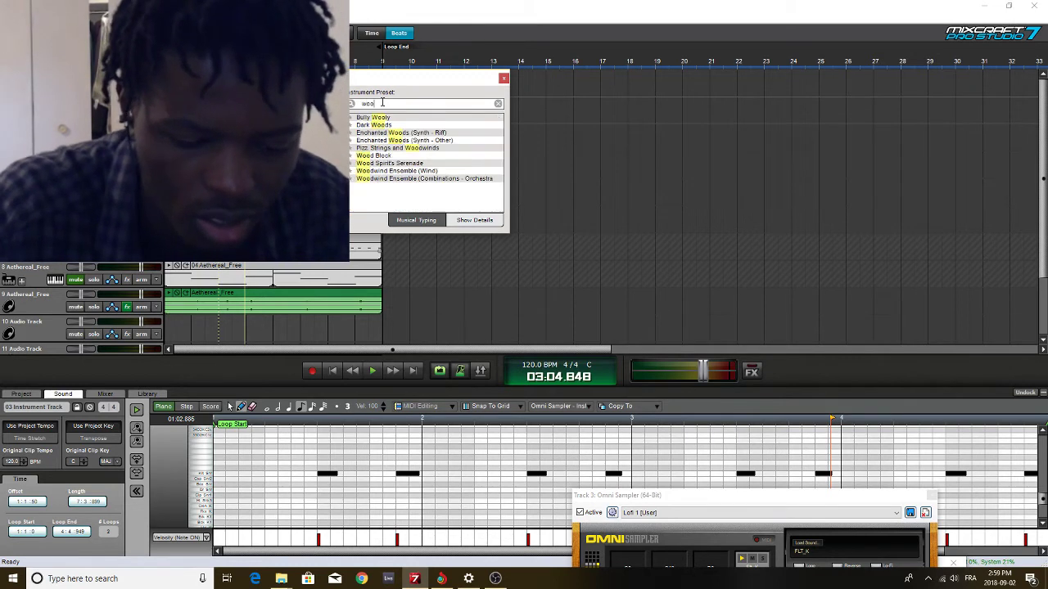
type("d")
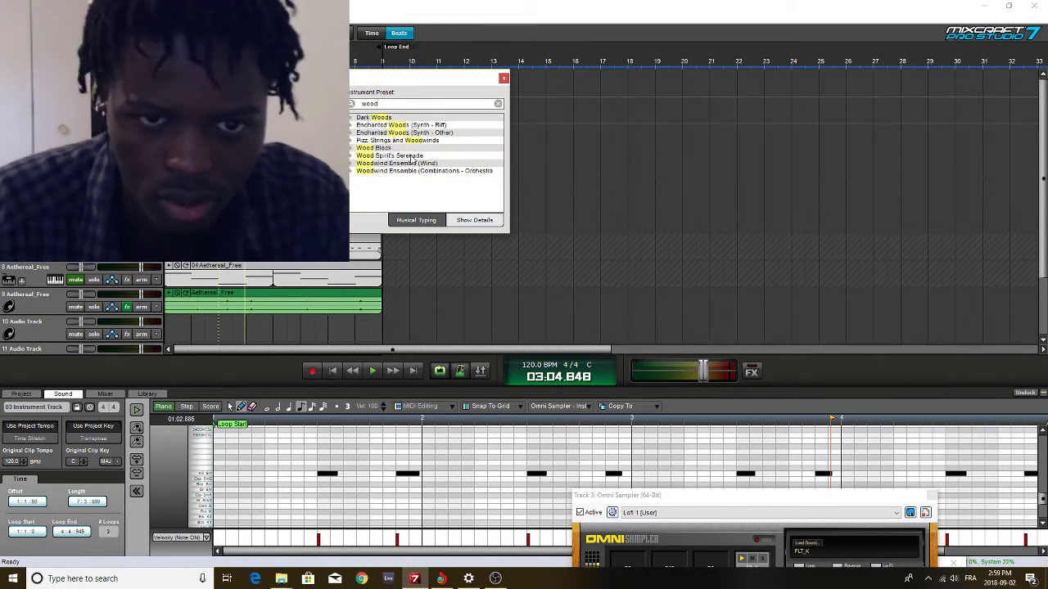
left_click(383, 149)
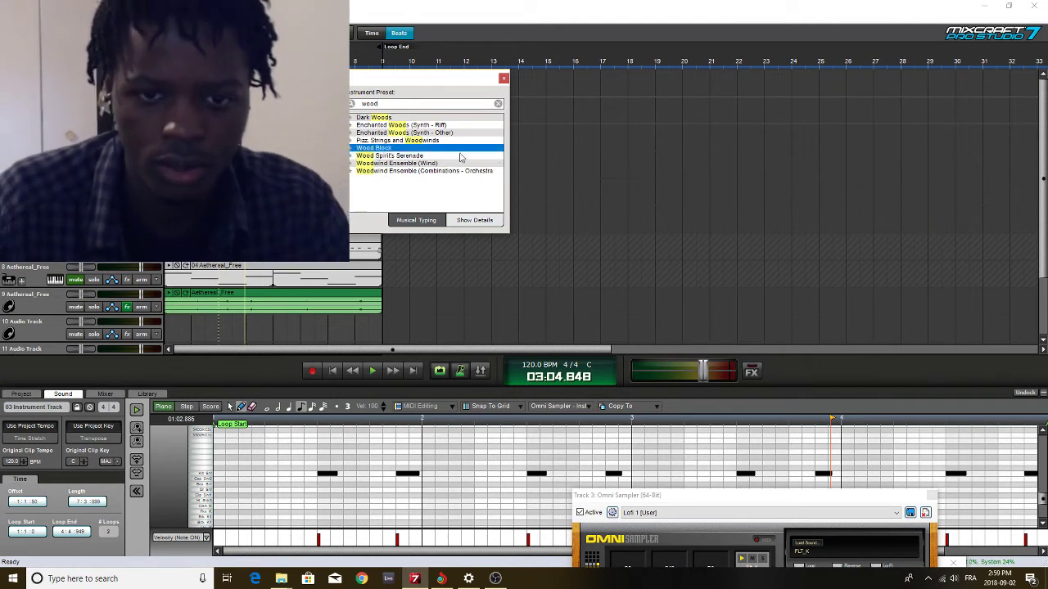
left_click(503, 80)
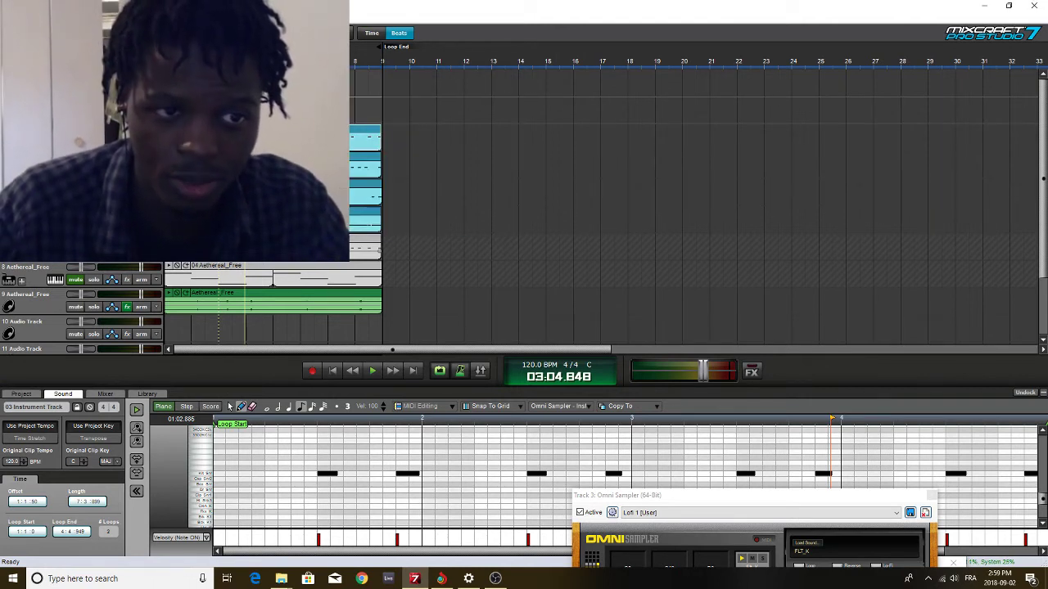
Add the RubberFilter effect to track 2 and load its RM preset
left_click(127, 143)
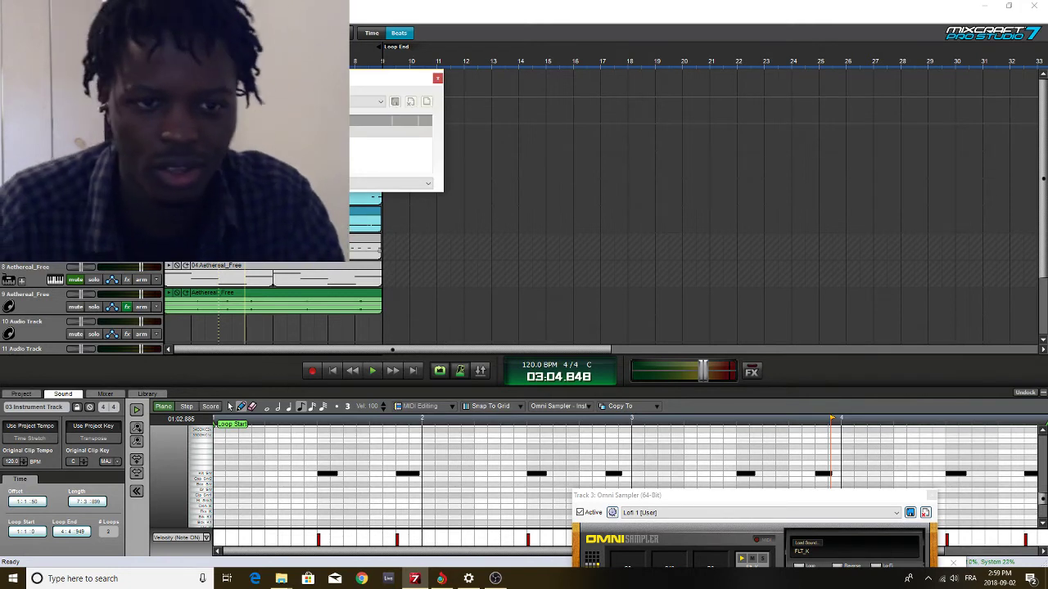
left_click(266, 132)
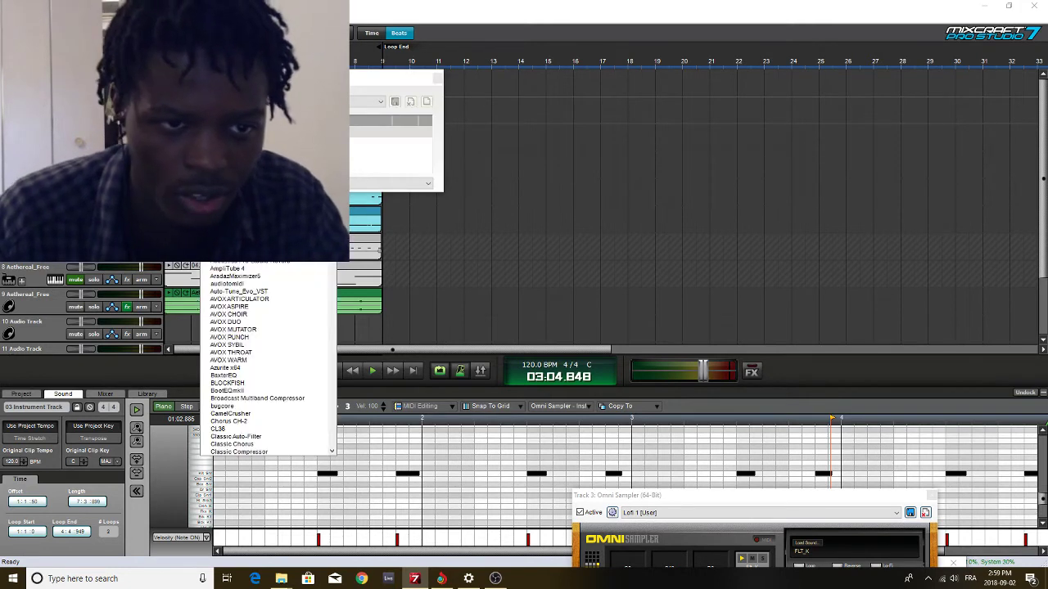
left_click(164, 360)
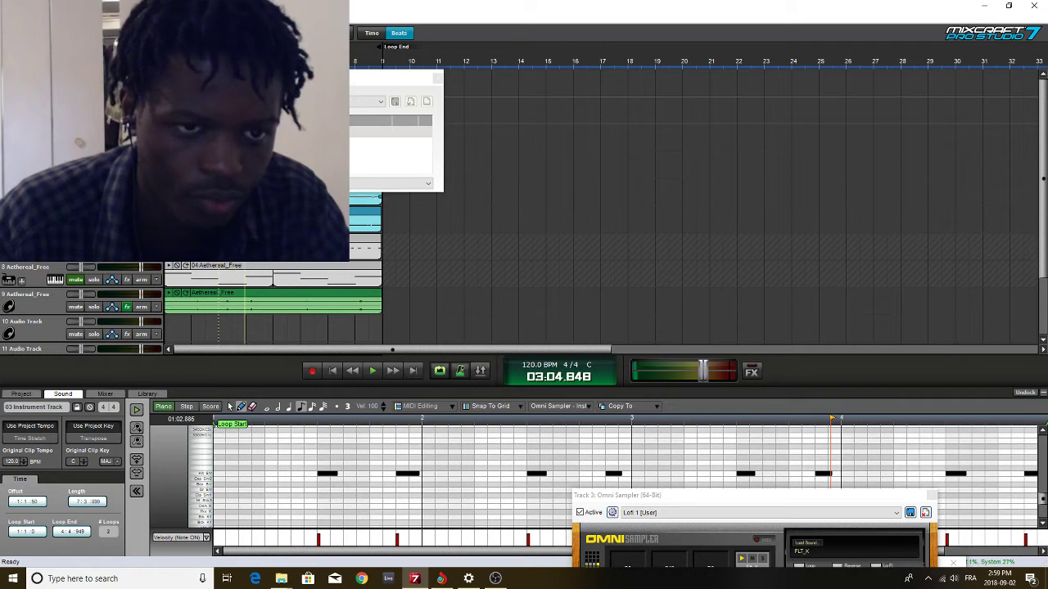
left_click(270, 184)
key("Escape")
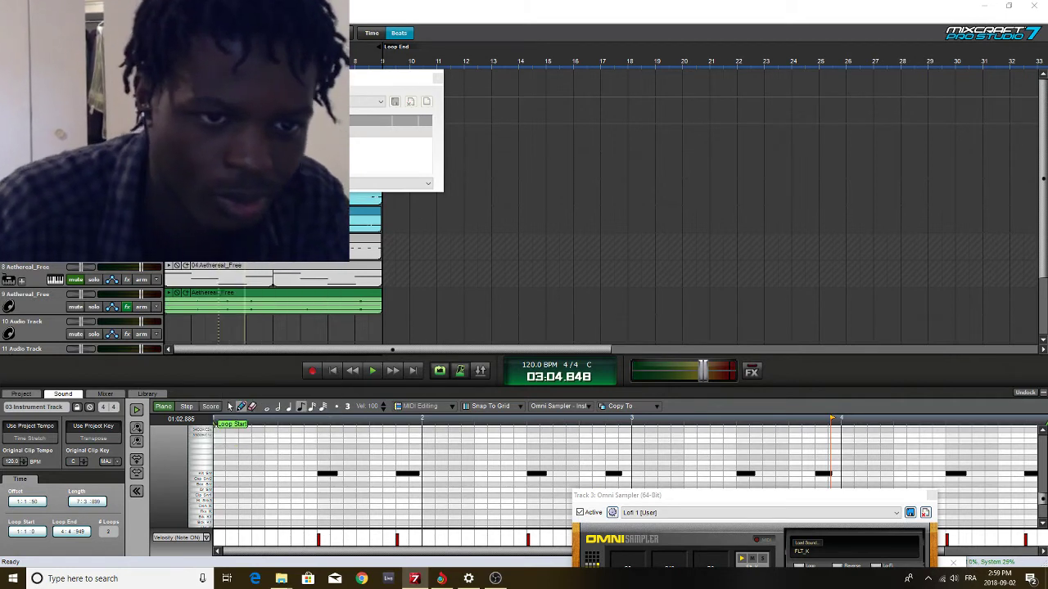
left_click(376, 137)
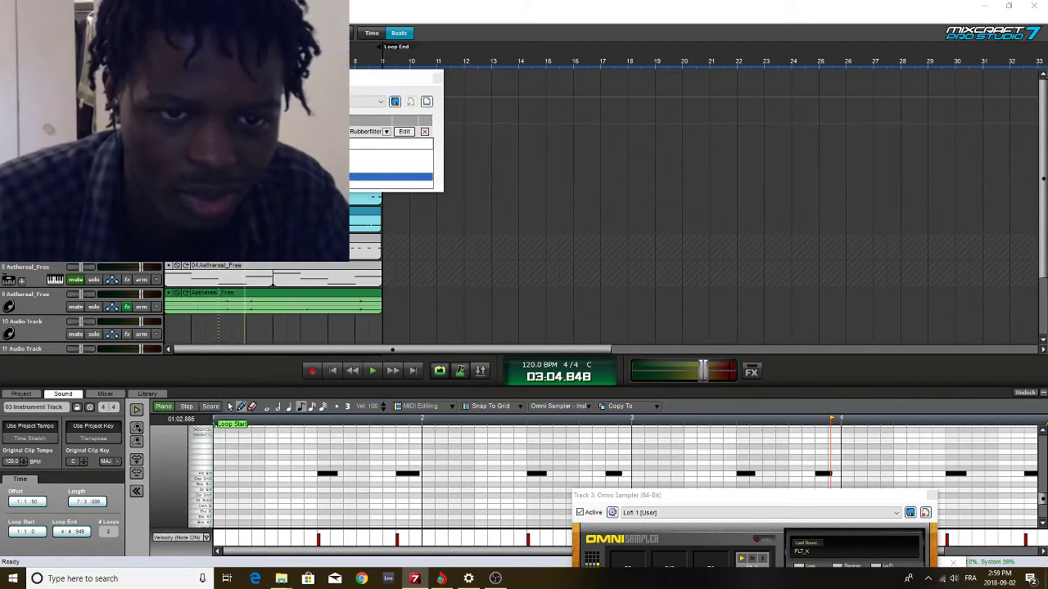
left_click(372, 160)
left_click(403, 132)
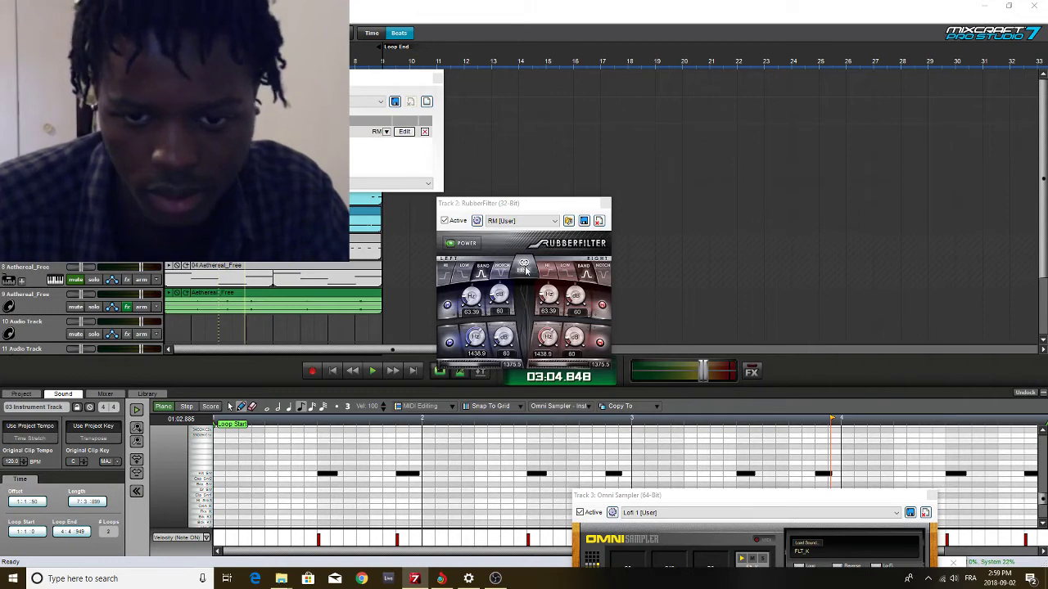
left_click(604, 204)
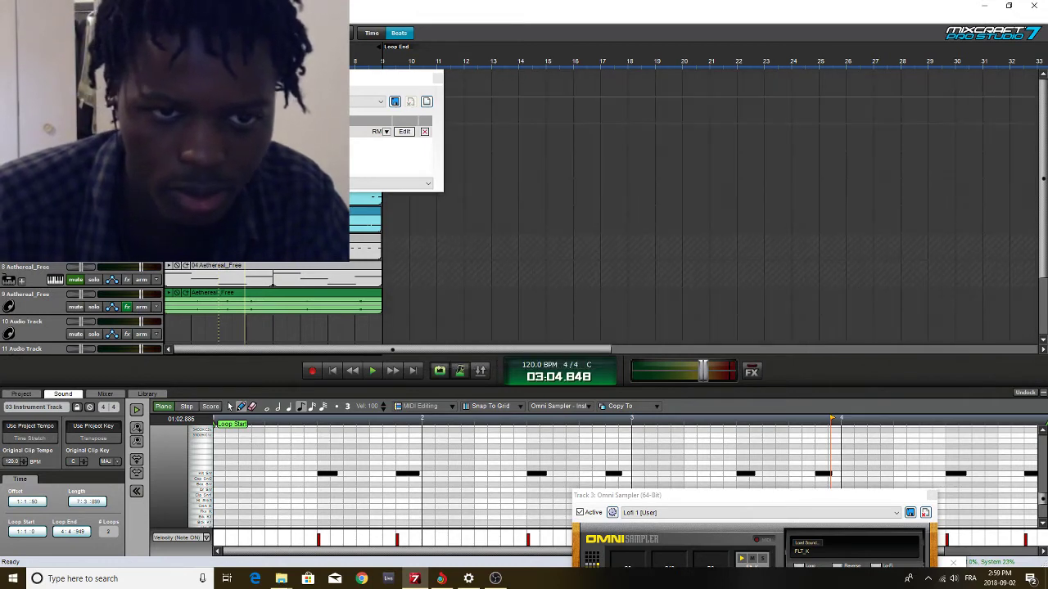
Tune track 2's RubberFilter bands to about 157 Hz and 1047 Hz, close the effect windows and resume playback
left_click(404, 132)
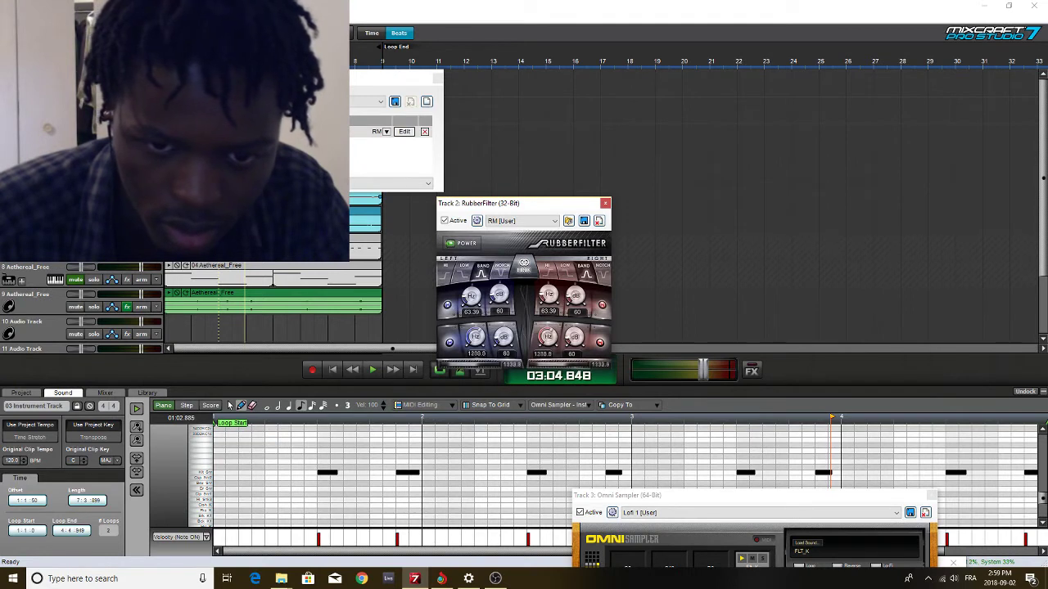
left_click(268, 369)
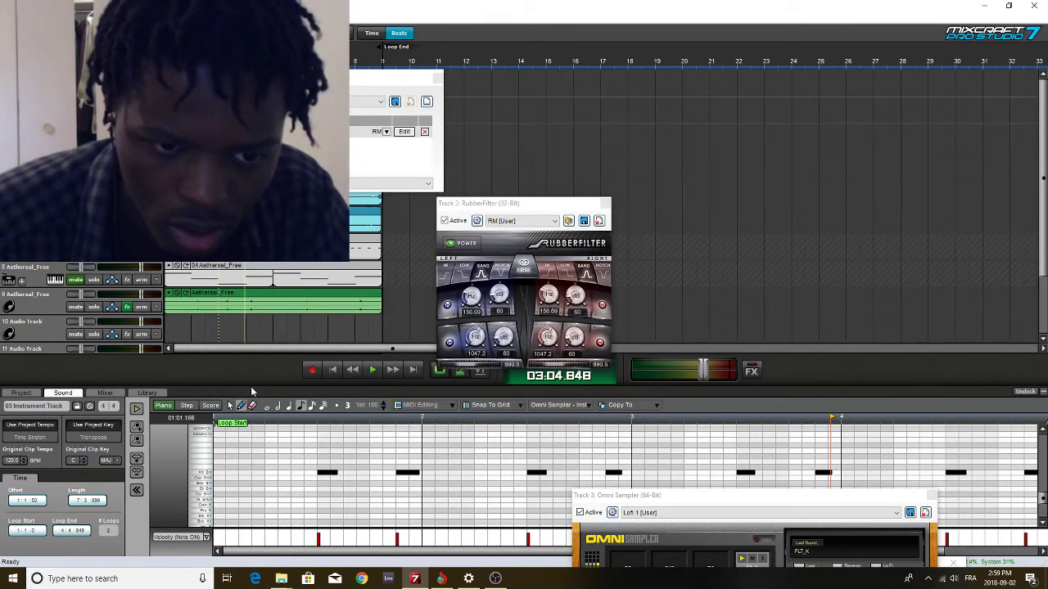
left_click(604, 204)
left_click(437, 78)
key("space")
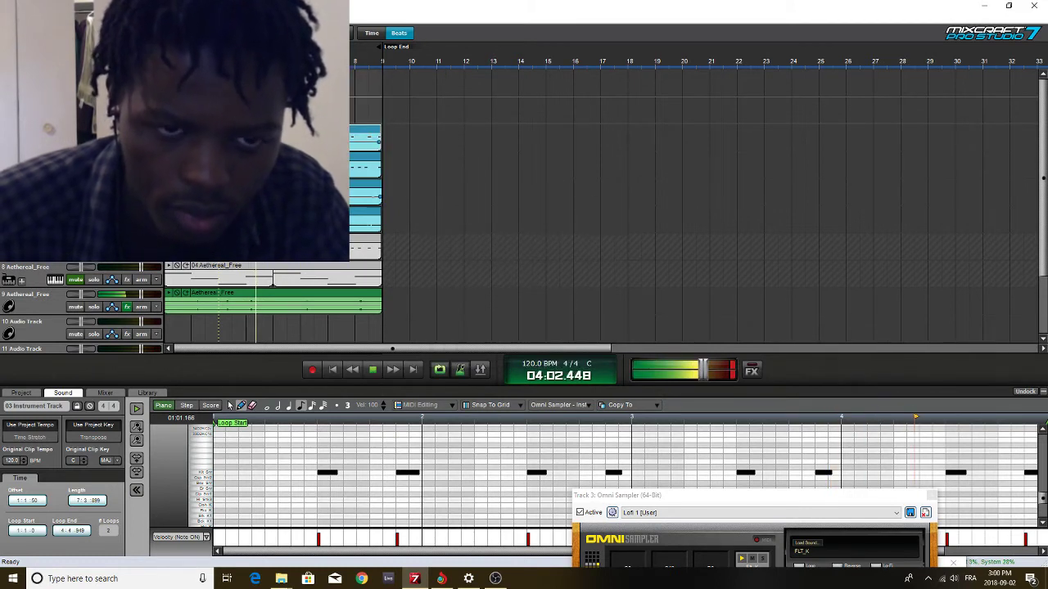
Record a new Wood Block pattern on track 2, trim the clip to four bars, loop it to bar 9 and resume playback
scroll(451, 215, "up", 1)
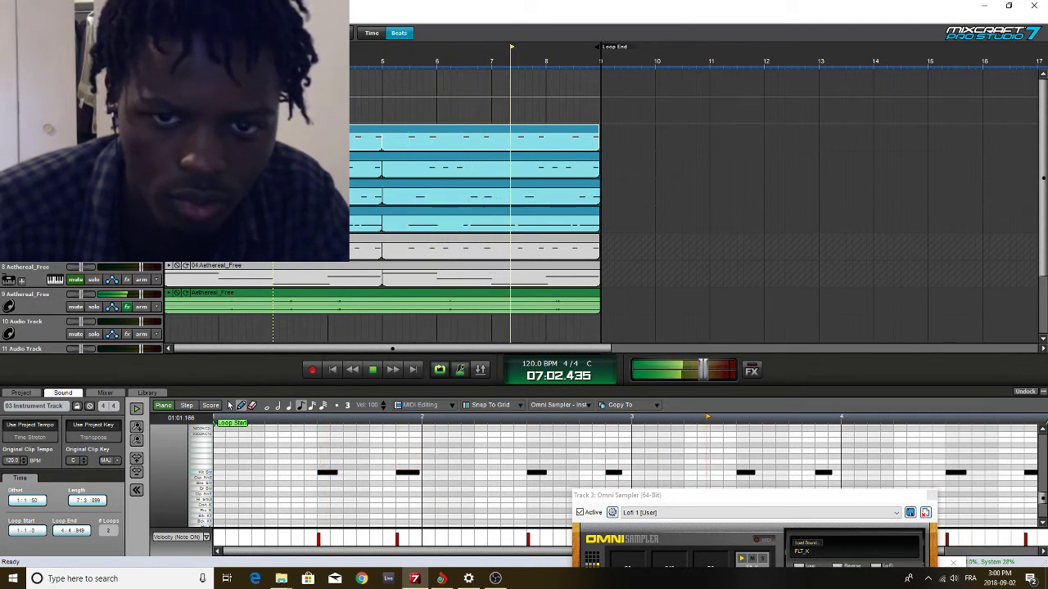
left_click(312, 373)
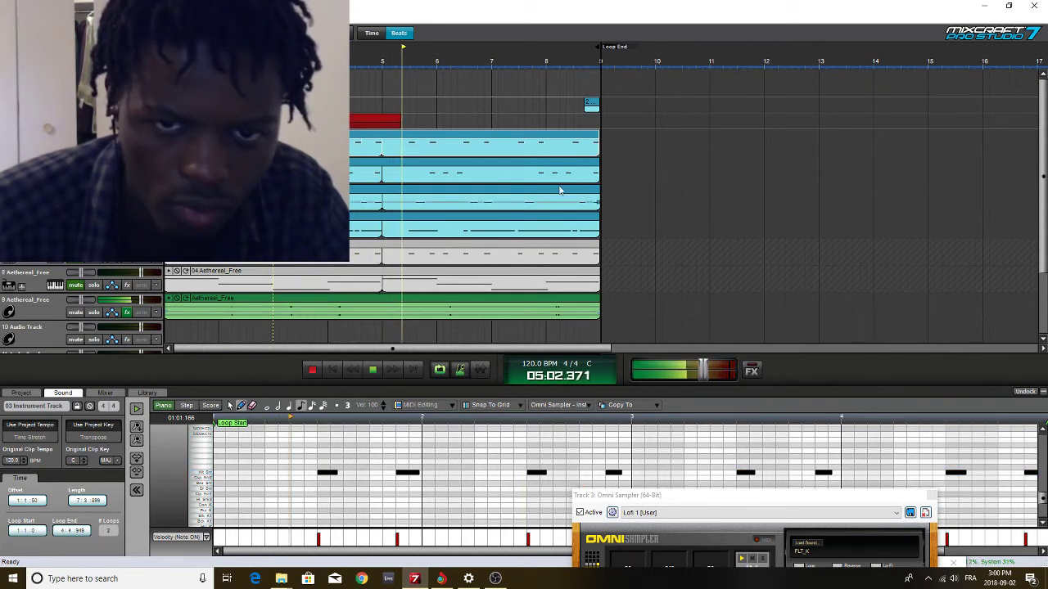
key("space")
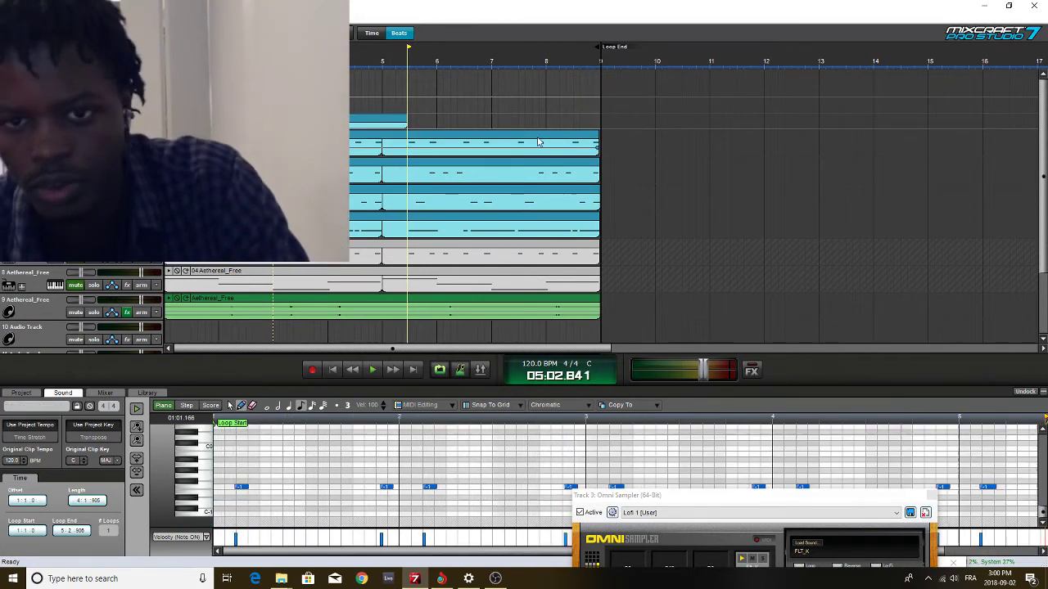
left_click(410, 129)
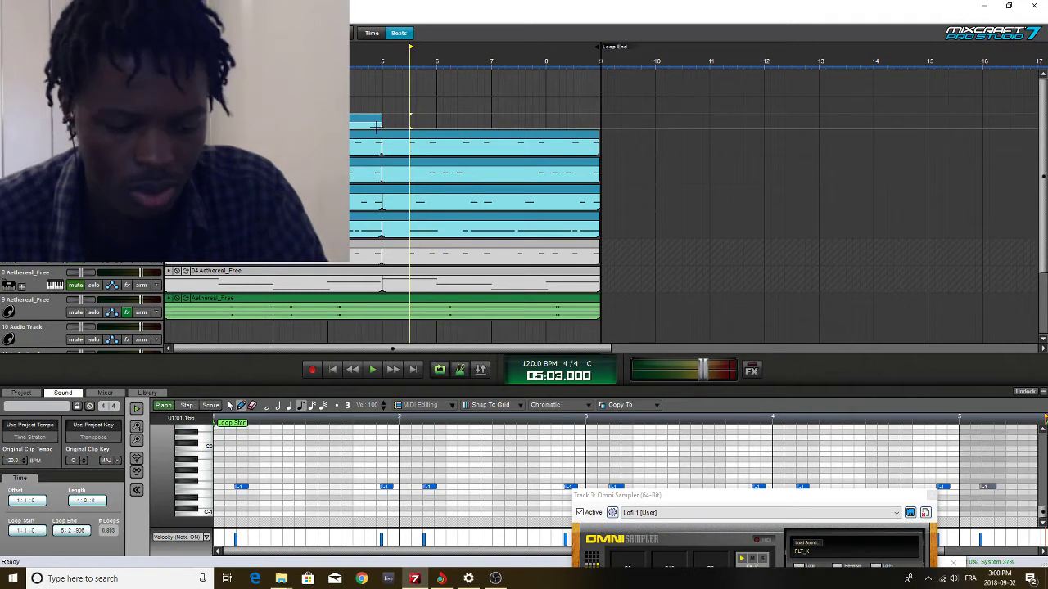
key("space")
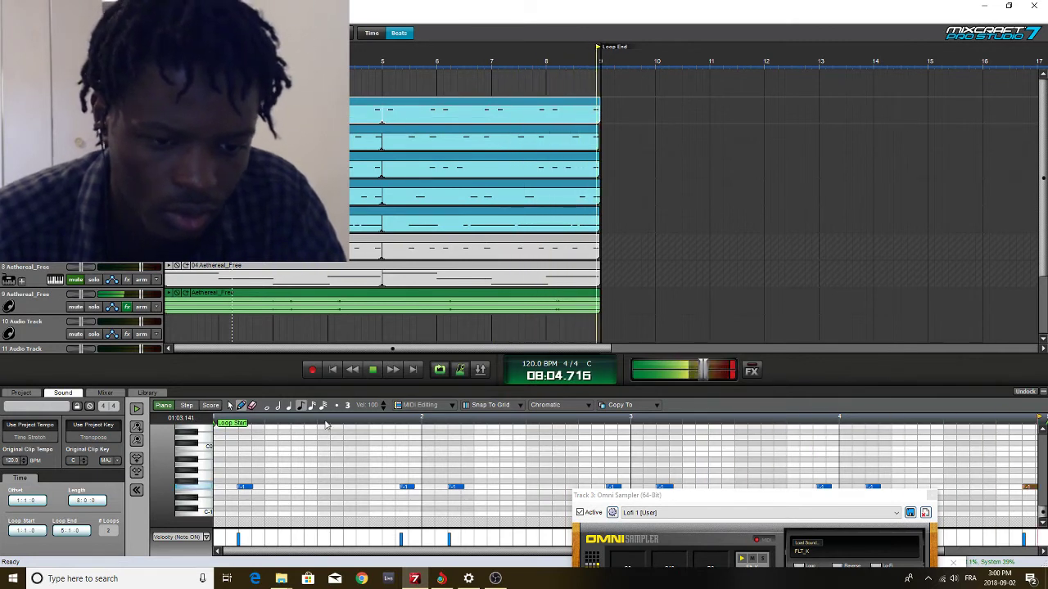
Quantize the start times of the selected notes in track 2's clip and stop playback after listening
left_click(423, 409)
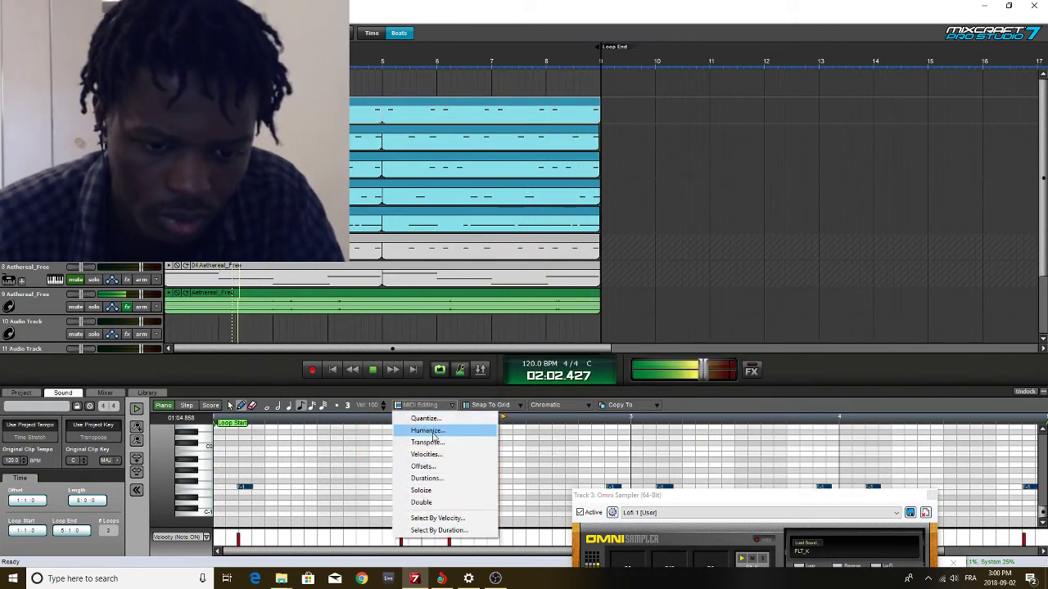
left_click(422, 420)
left_click(517, 239)
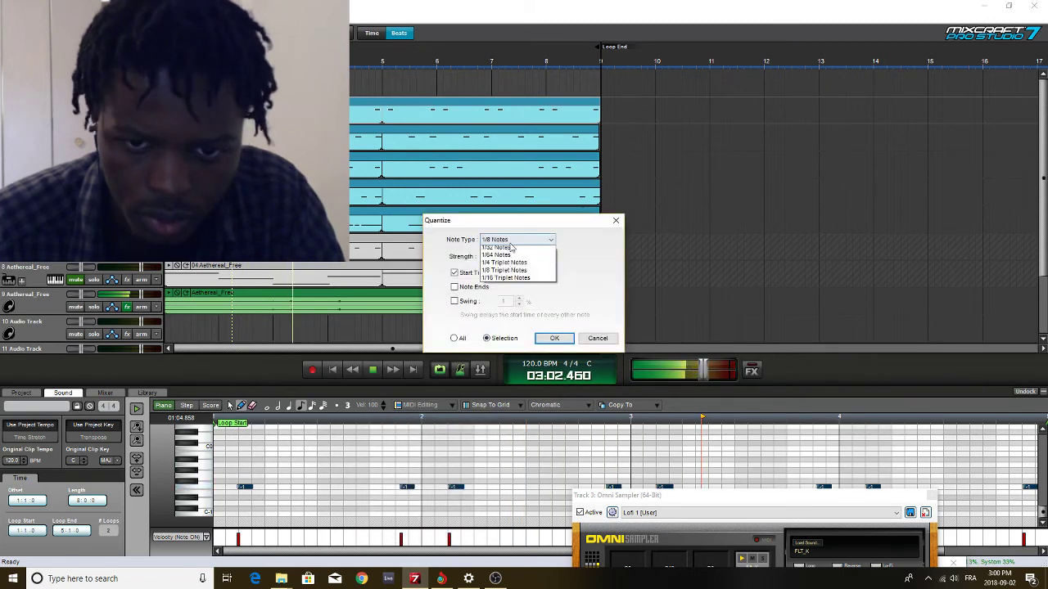
left_click(501, 276)
left_click(552, 338)
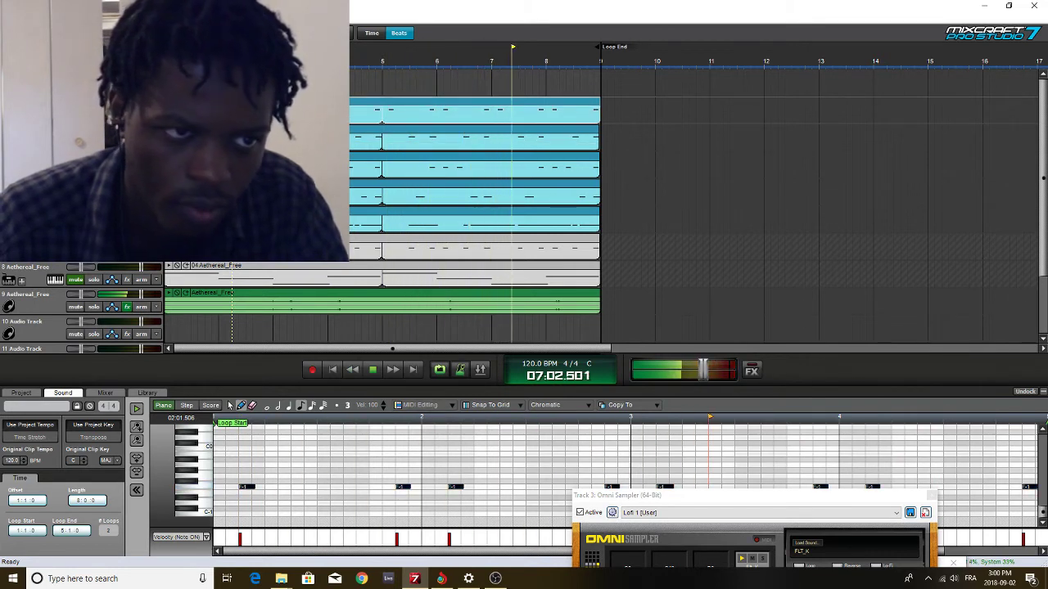
key("space")
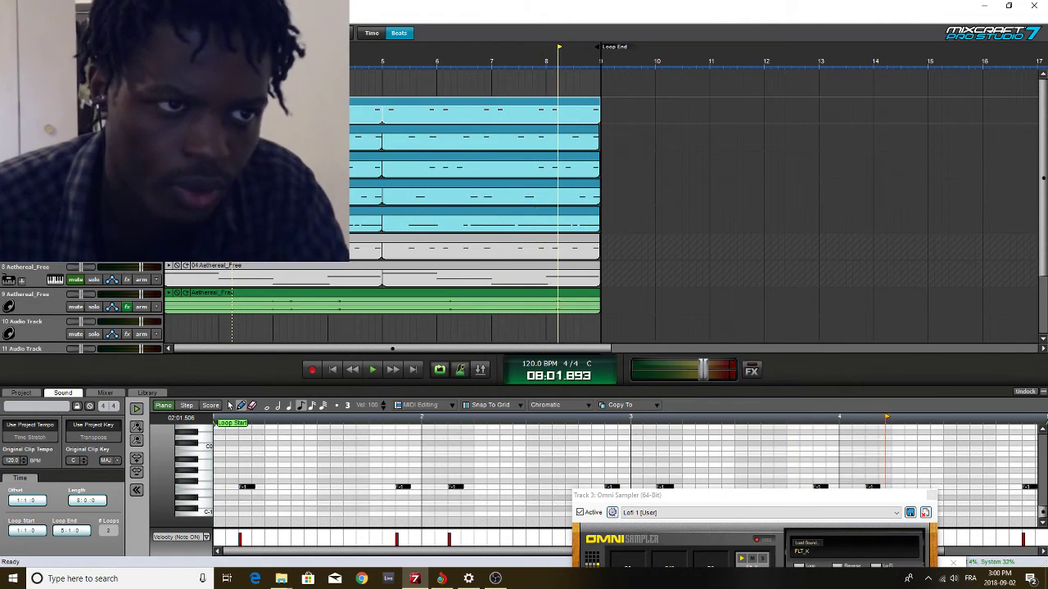
Move the SubMix 1 track above the instrument tracks and nest the five unmuted instrument tracks inside it
scroll(79, 288, "down", 5)
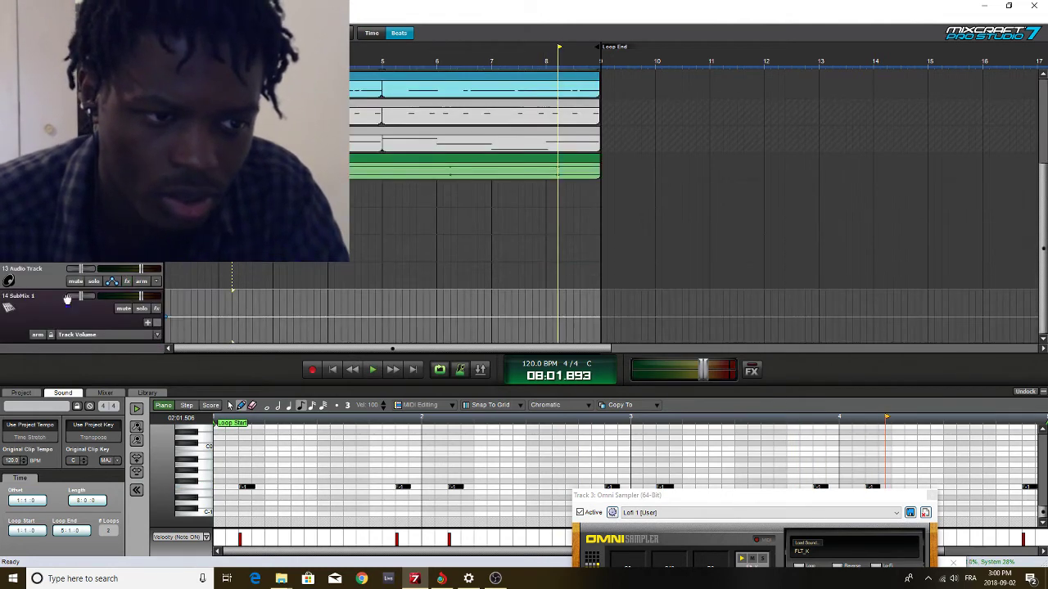
scroll(68, 298, "up", 7)
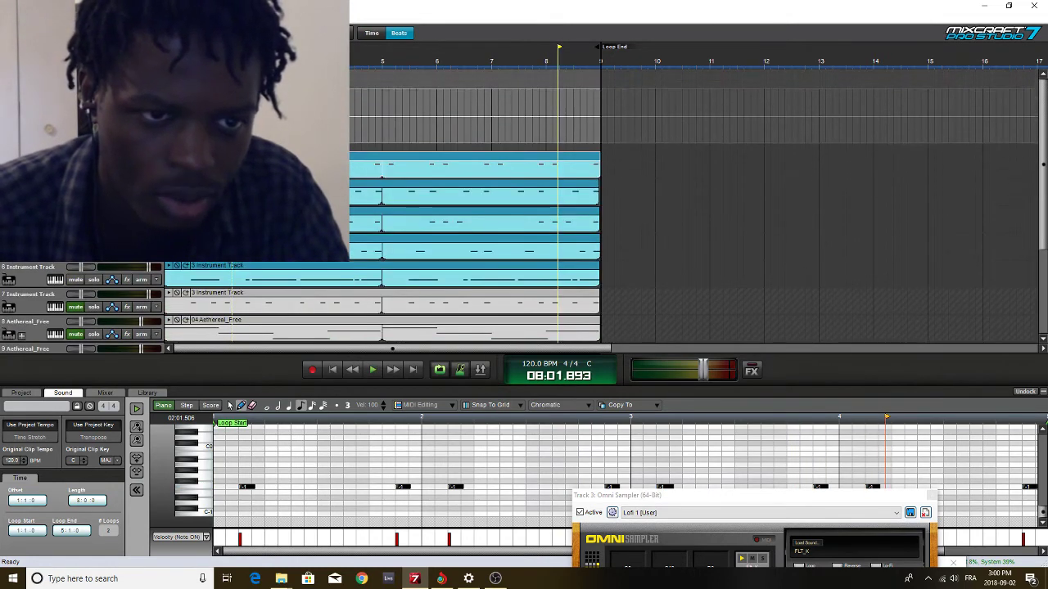
key("ctrl+g")
left_click_drag(49, 164, 49, 131)
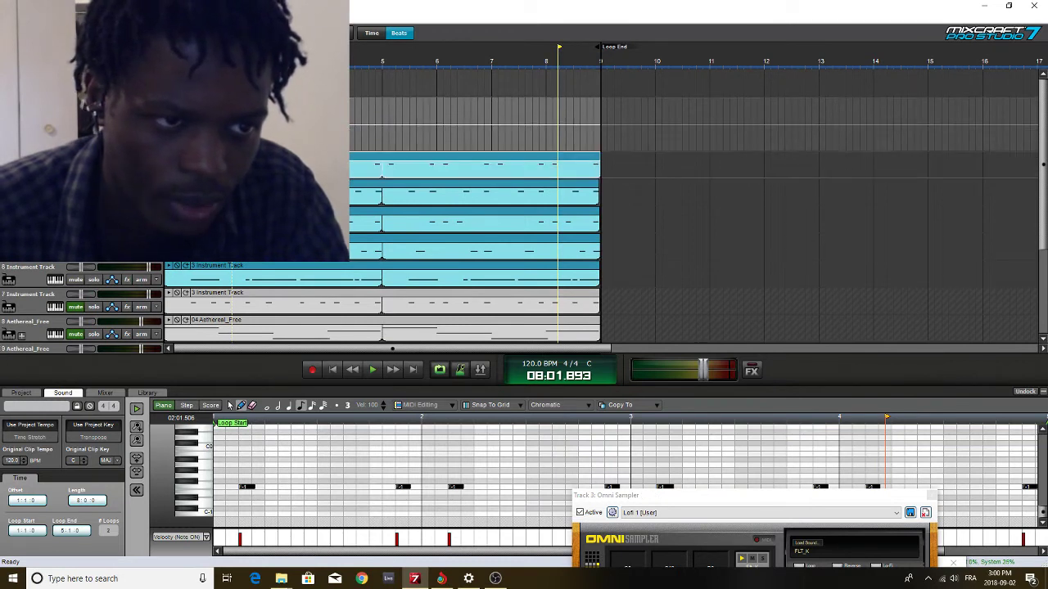
left_click_drag(49, 191, 49, 167)
left_click_drag(33, 219, 33, 195)
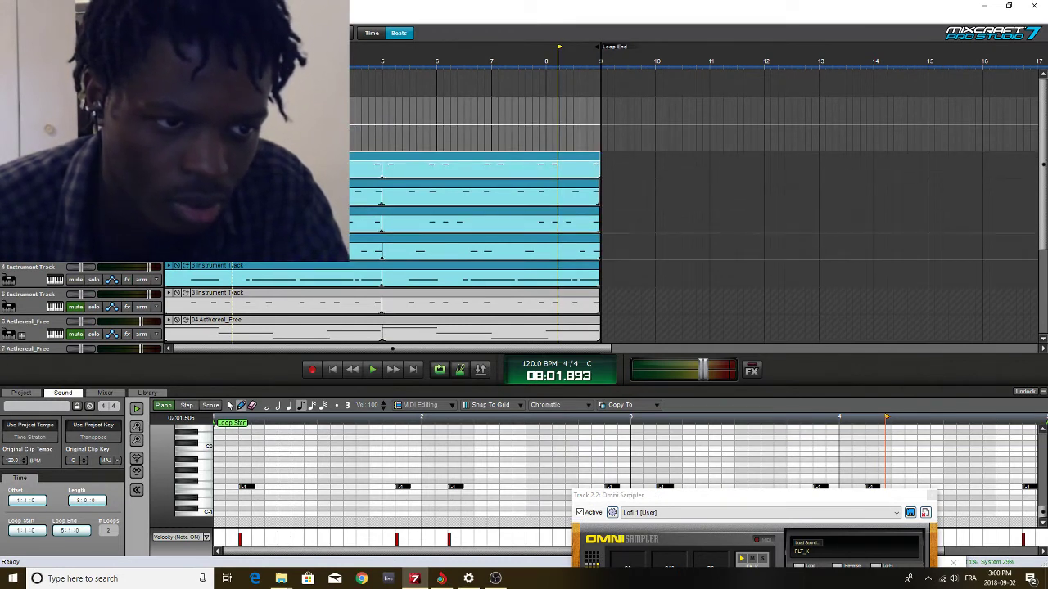
left_click_drag(33, 247, 32, 222)
left_click_drag(31, 277, 33, 252)
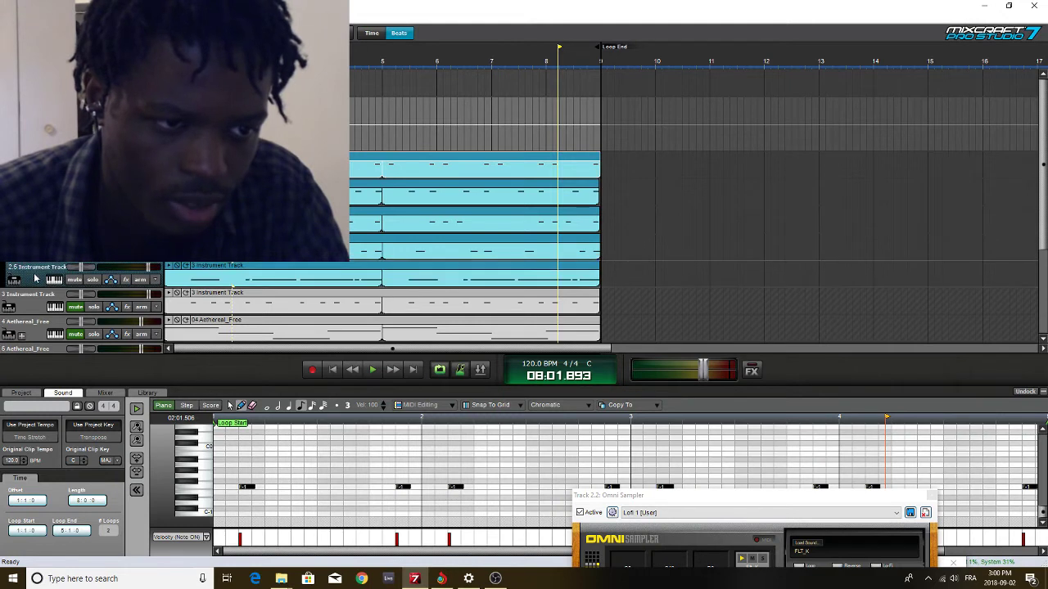
left_click(36, 304)
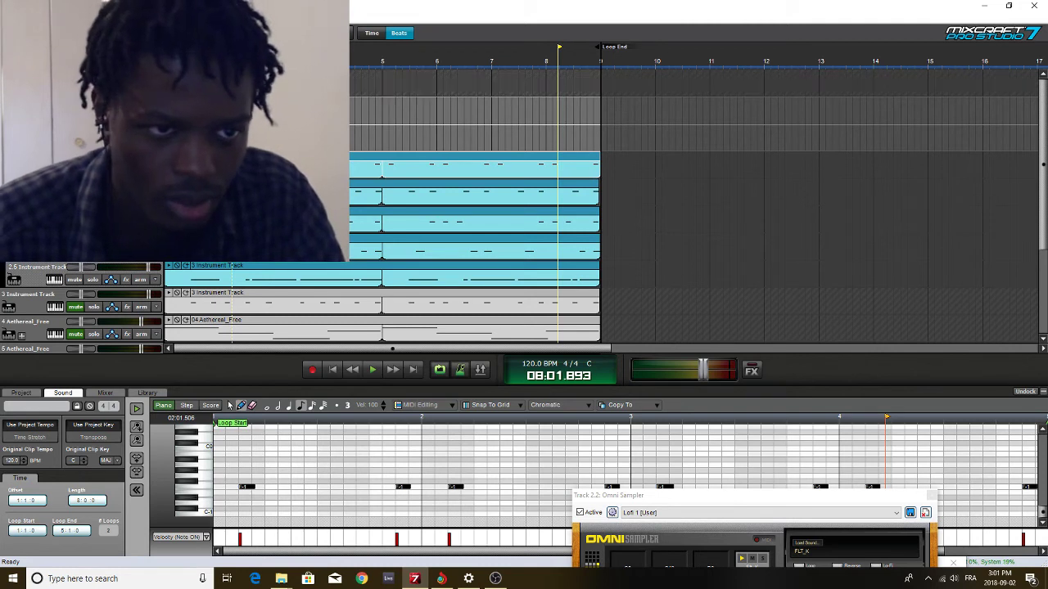
Start playback and add the mda RezFilter effect to the SubMix 1 track
key("space")
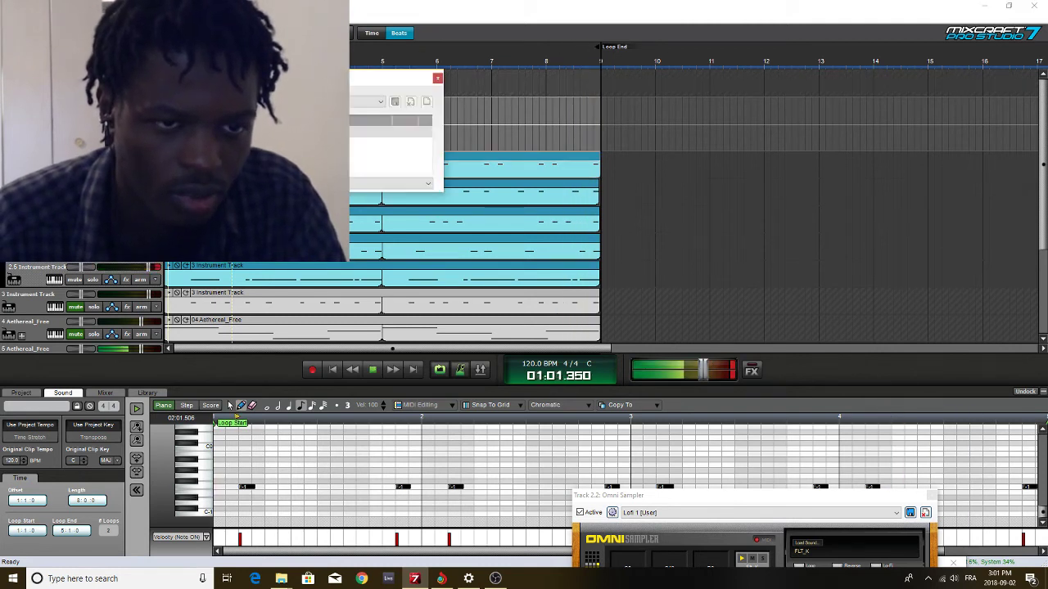
left_click(270, 132)
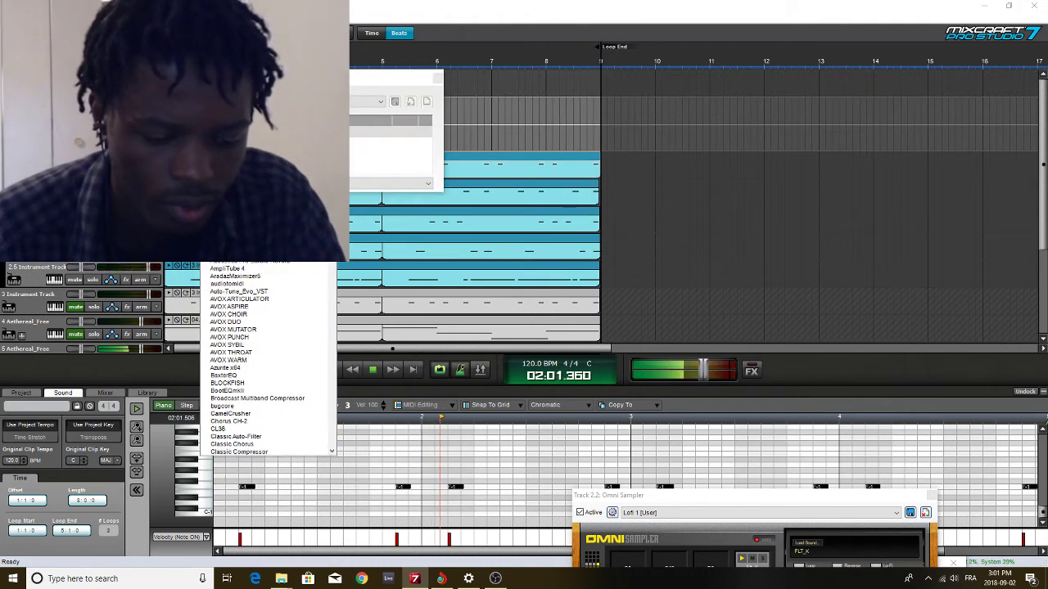
type("fil")
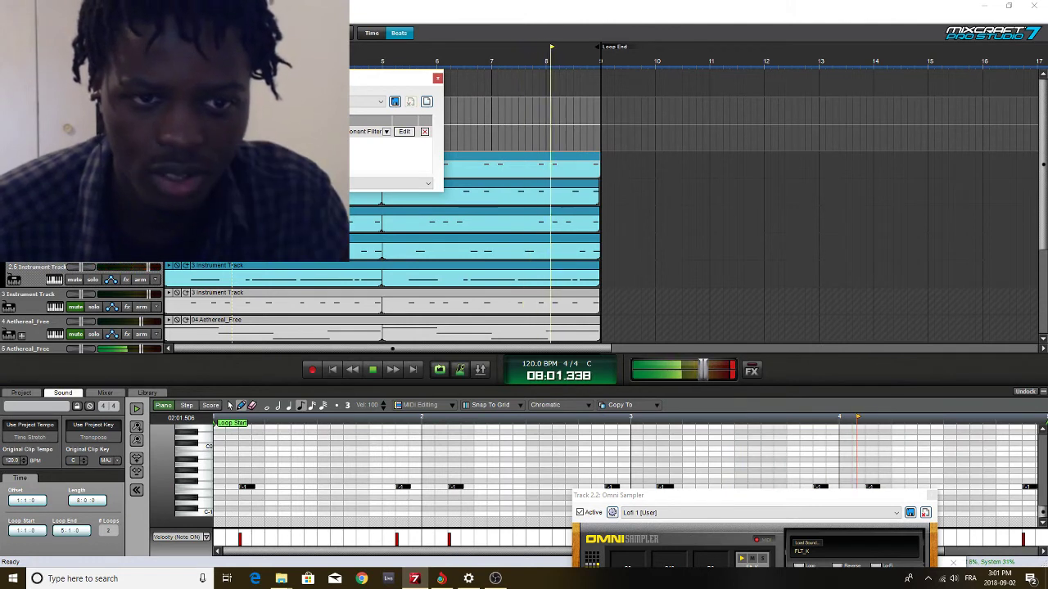
left_click(330, 132)
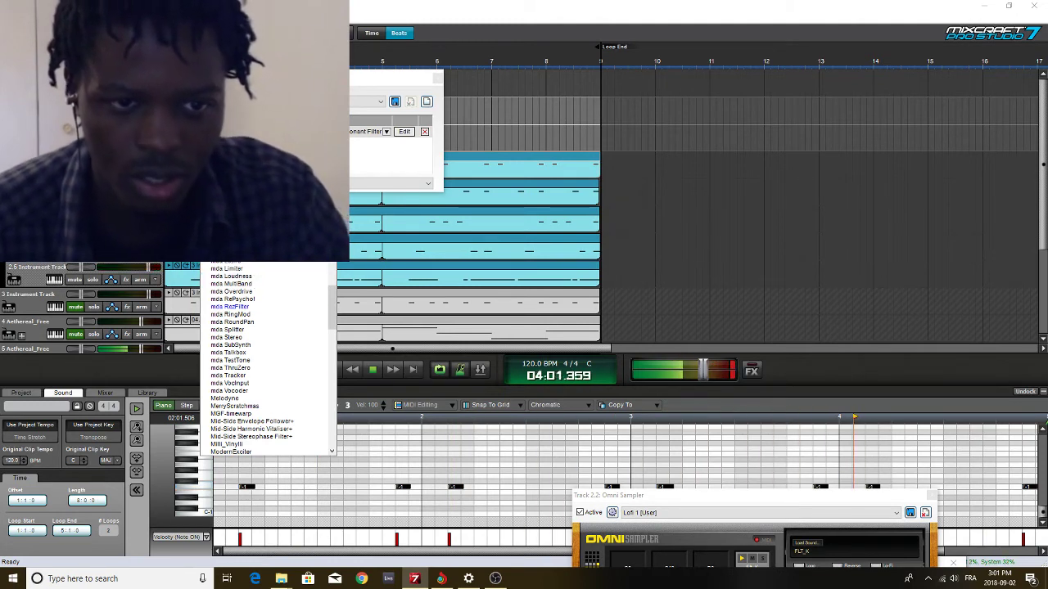
left_click(370, 151)
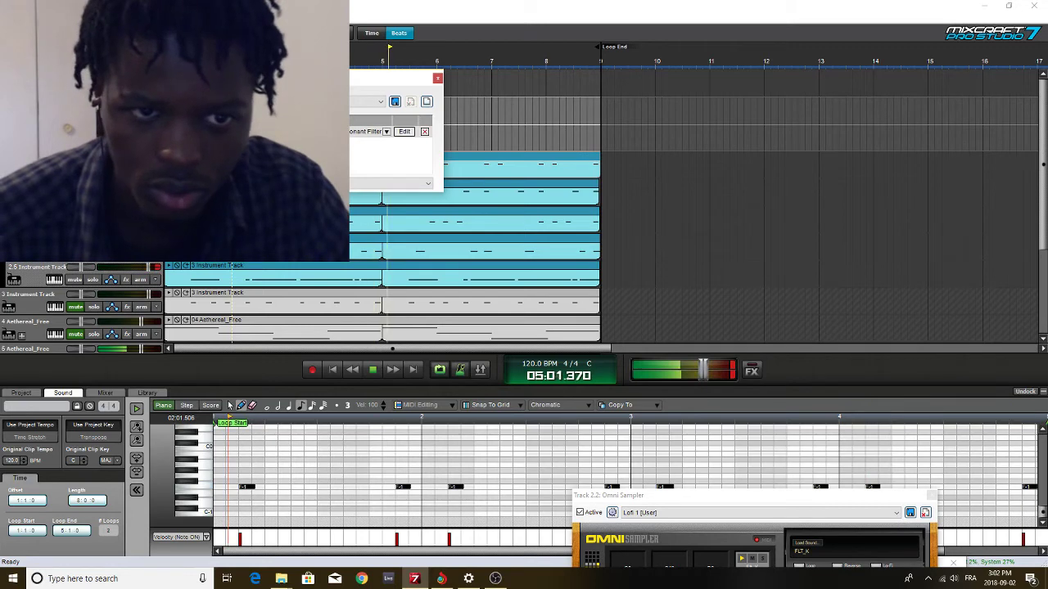
Add reaeq-standalone to the submix, pull down band 4, set the band 1 low shelf to about 200 Hz at -120 dB and close it
left_click(275, 141)
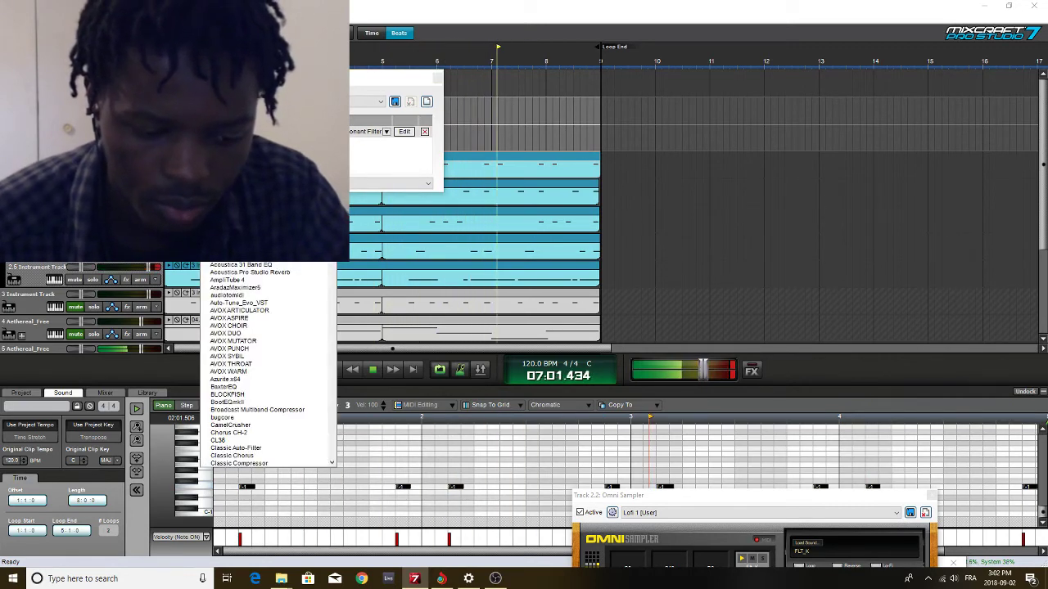
key("Escape")
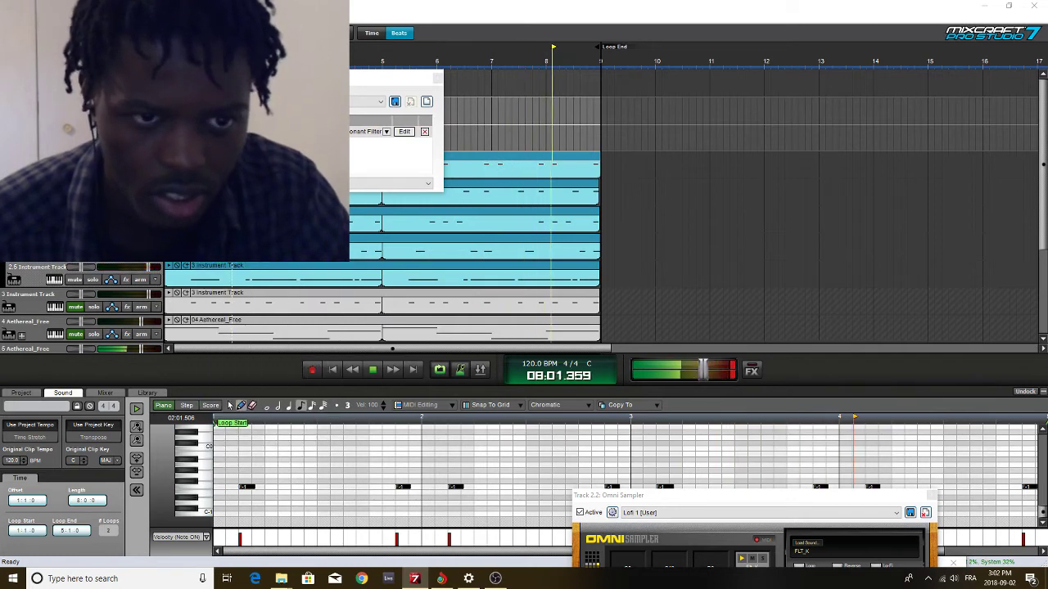
left_click(404, 144)
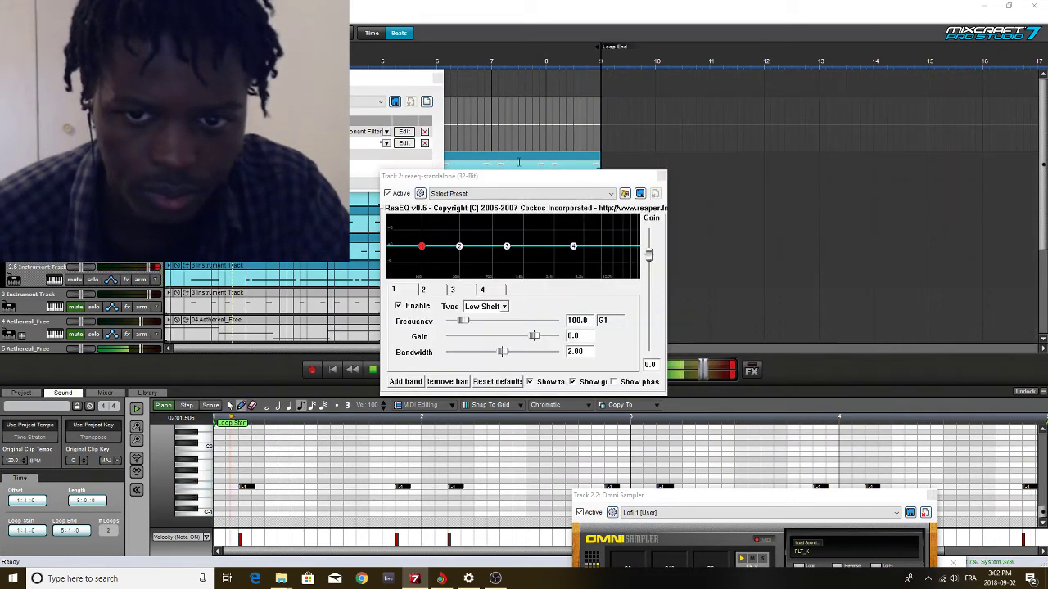
left_click_drag(575, 245, 573, 303)
left_click_drag(421, 245, 480, 318)
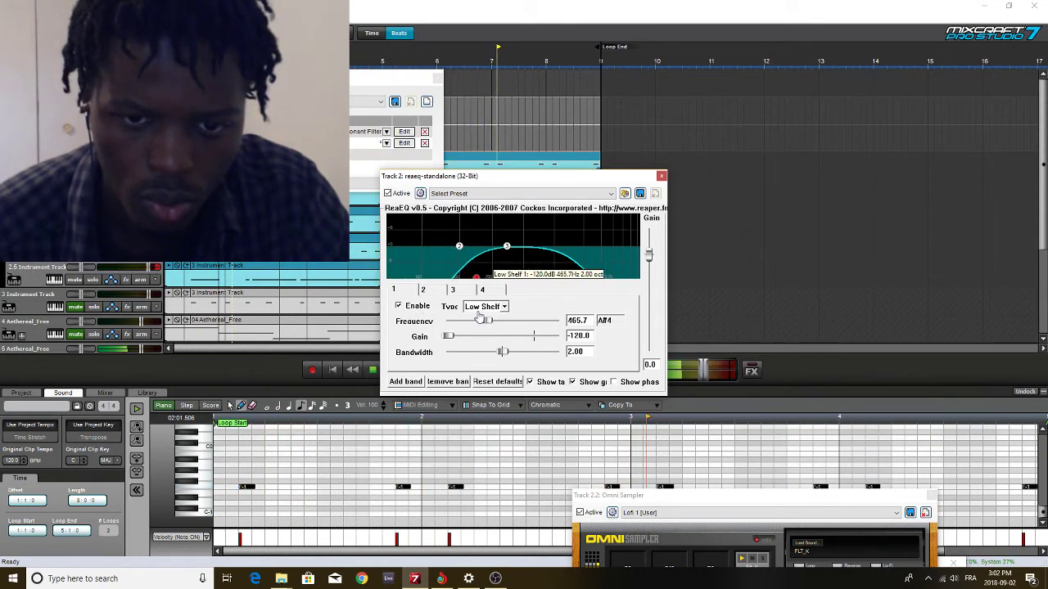
left_click_drag(479, 318, 447, 307)
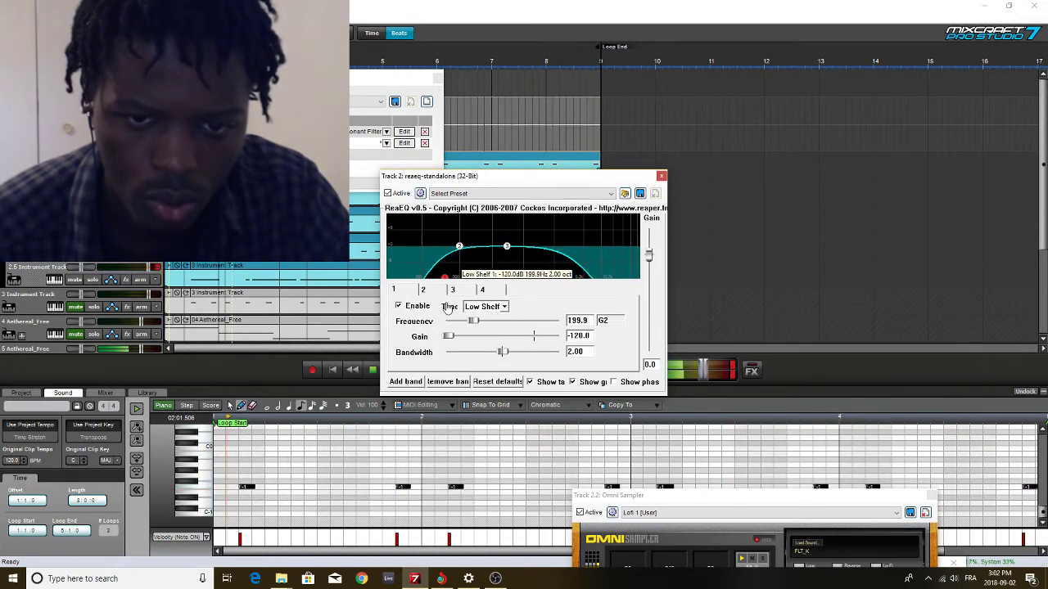
left_click(662, 176)
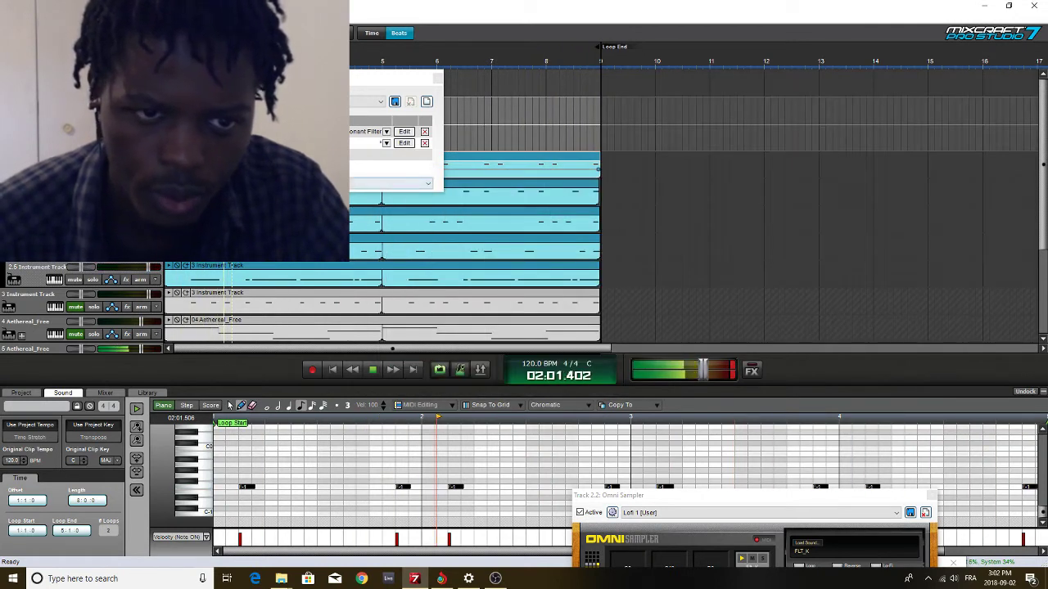
Add Acoustica Distortion to the submix with distortion 4 and post gain 122, and close the effect windows
left_click(270, 155)
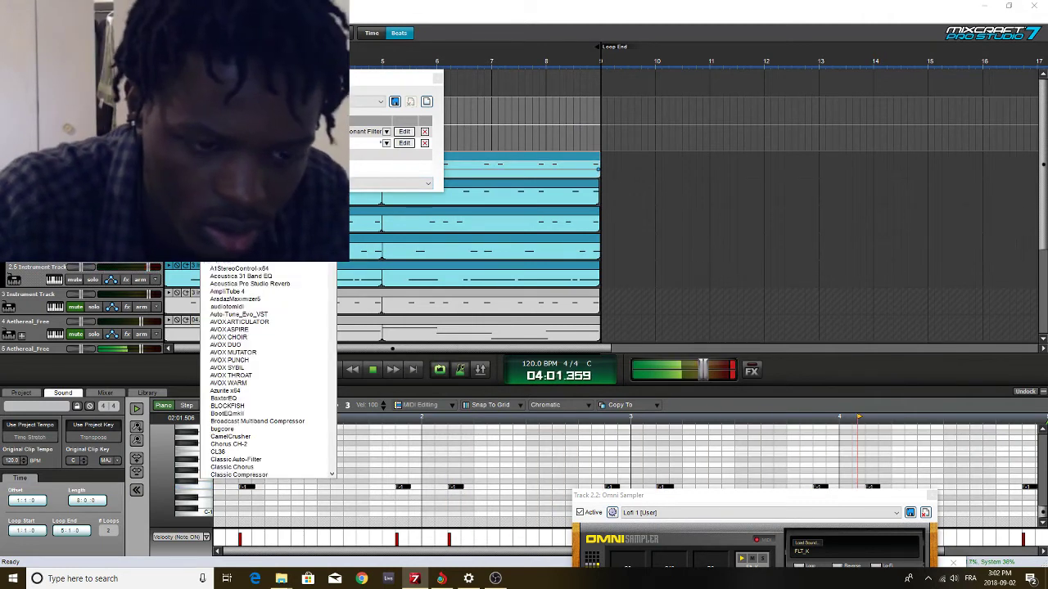
key("r")
key("Return")
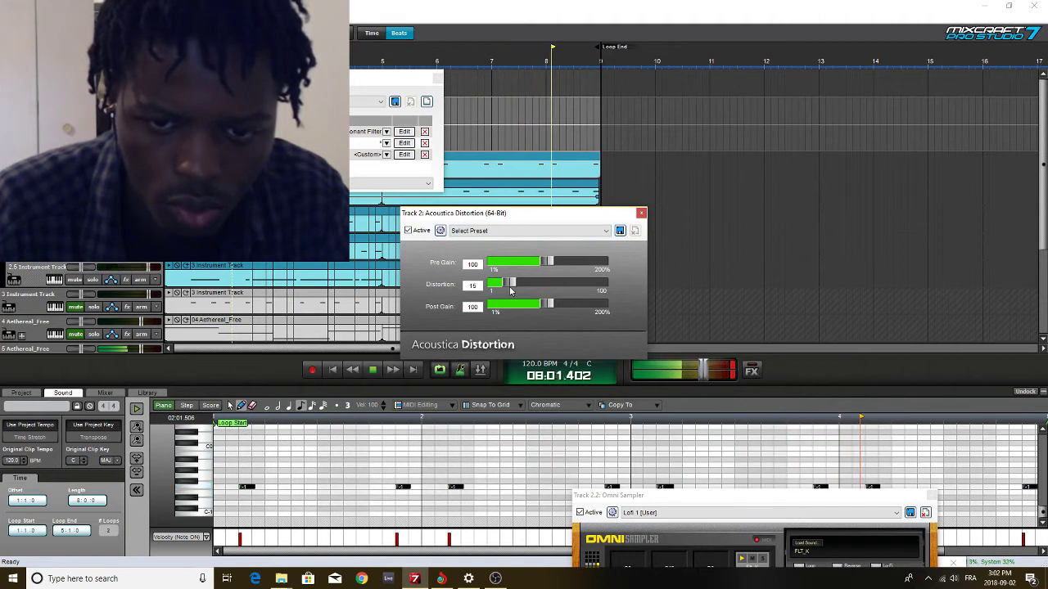
left_click_drag(513, 285, 554, 306)
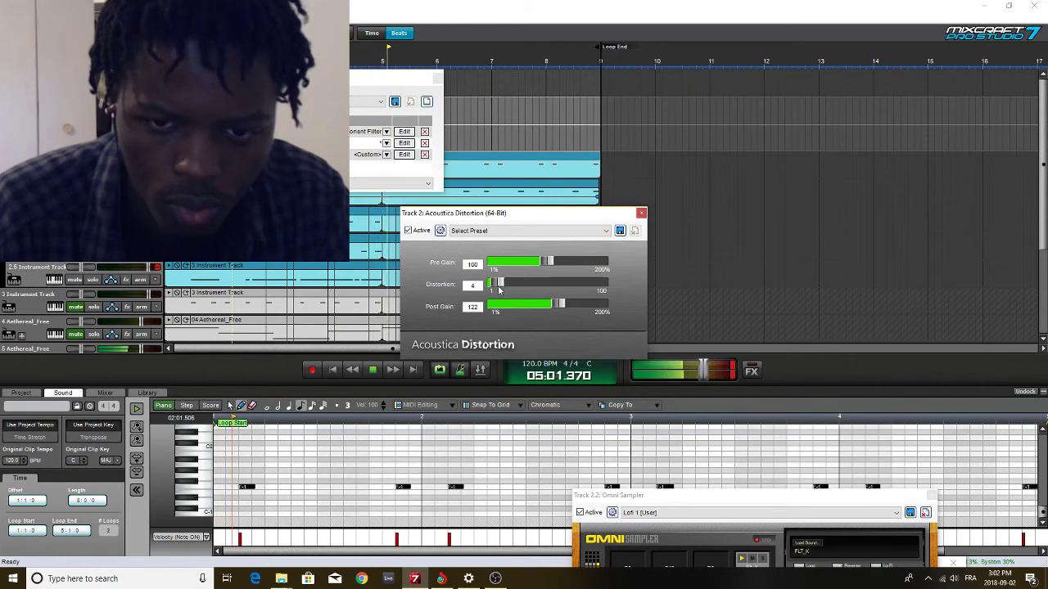
left_click_drag(500, 284, 497, 290)
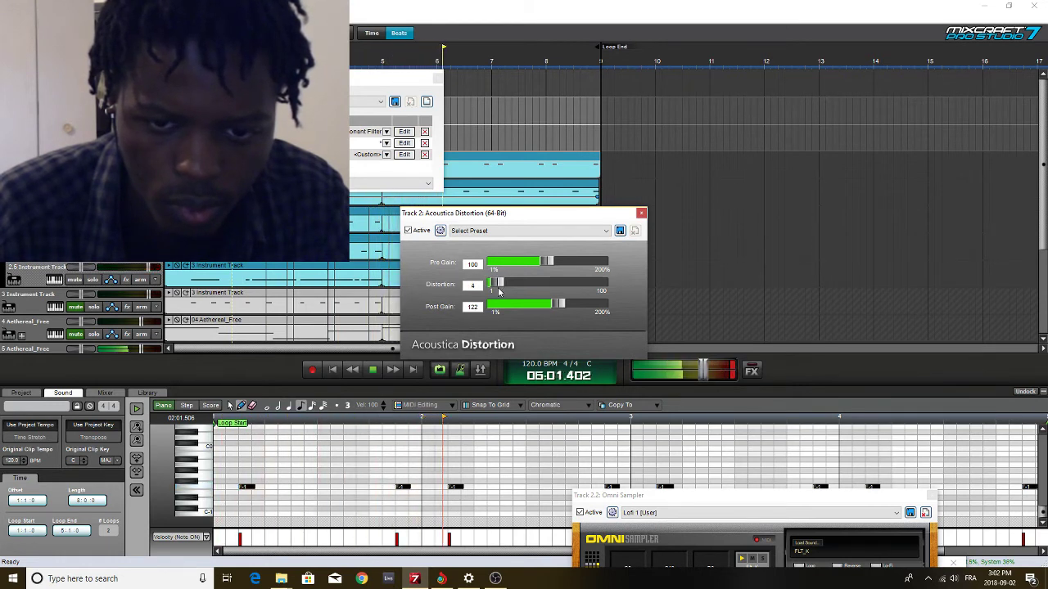
left_click(640, 214)
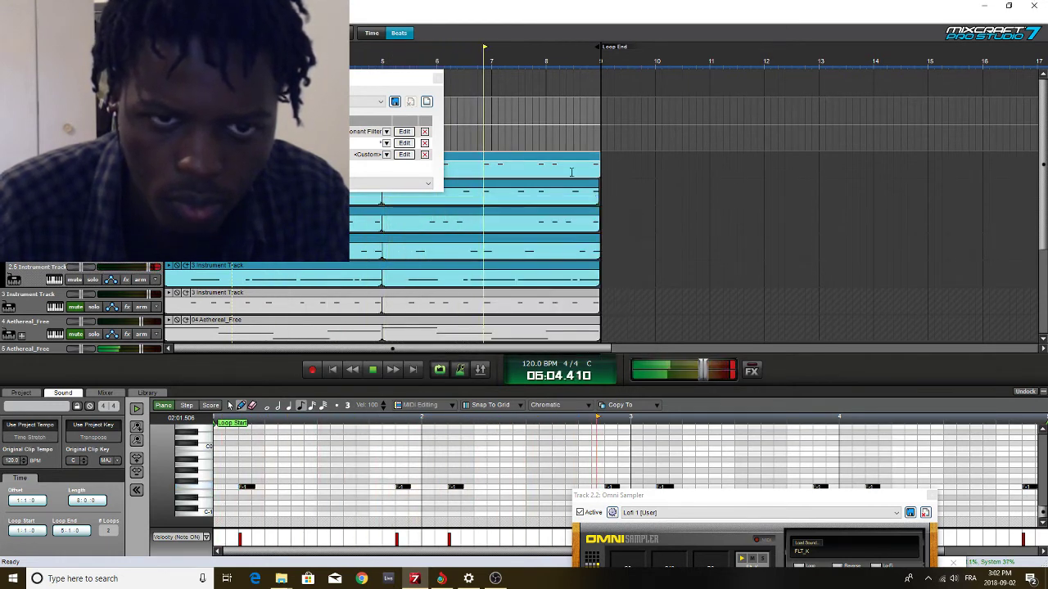
left_click(438, 81)
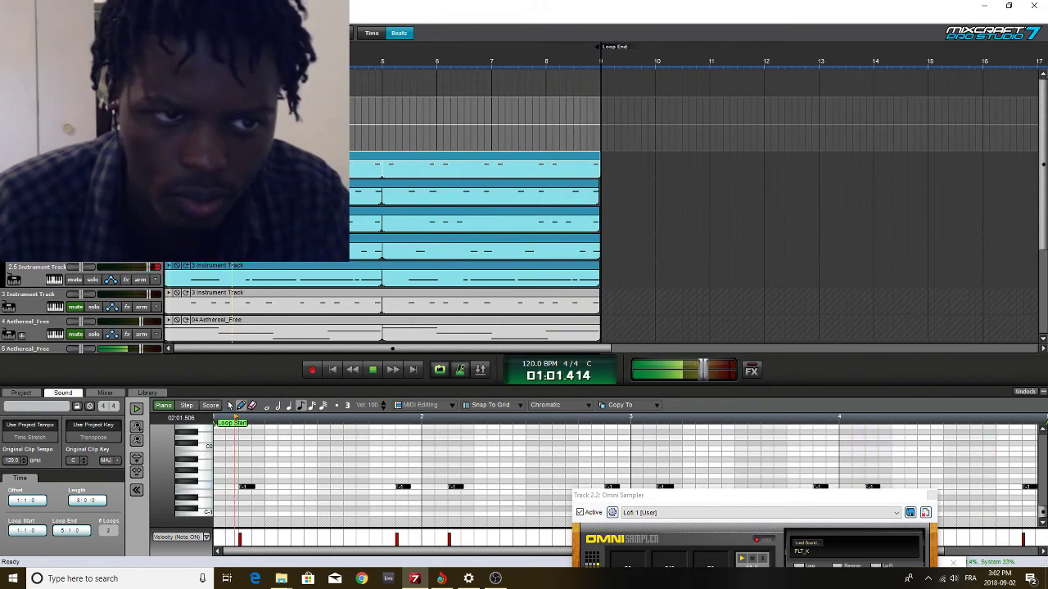
scroll(519, 213, "down", 1)
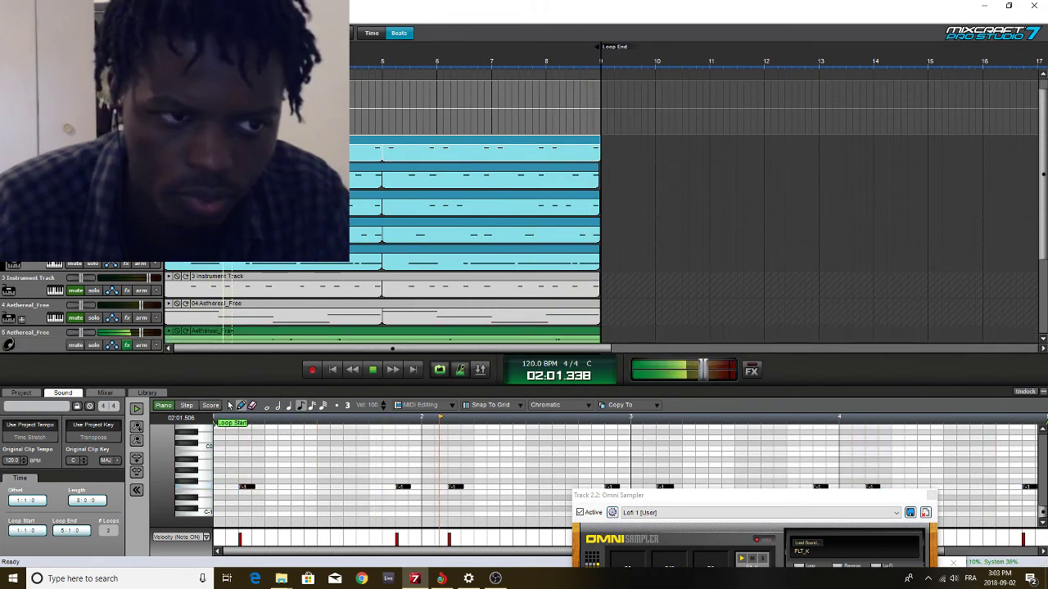
left_click(93, 127)
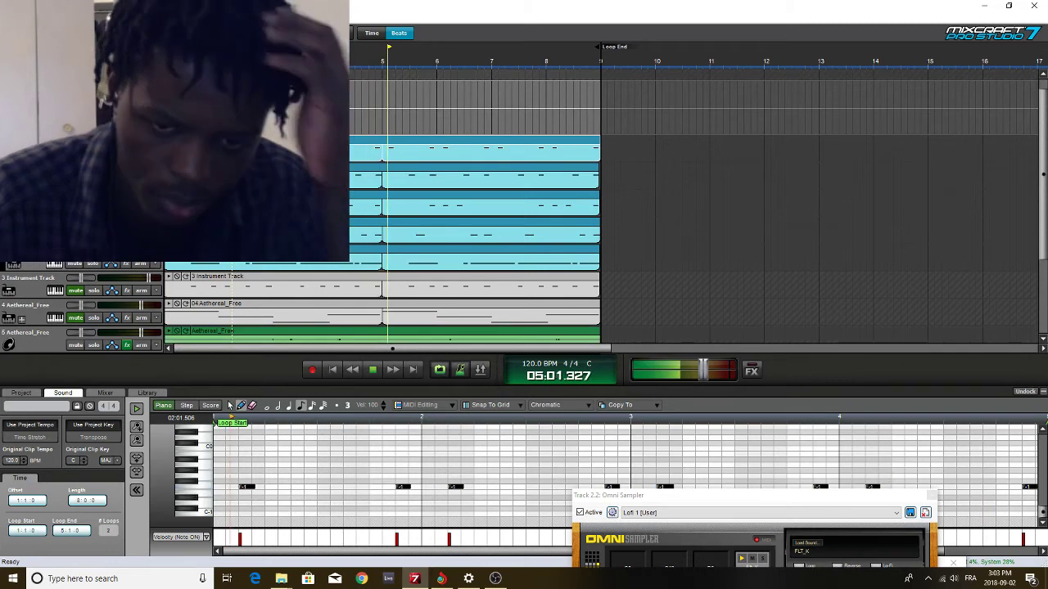
scroll(53, 291, "down", 2)
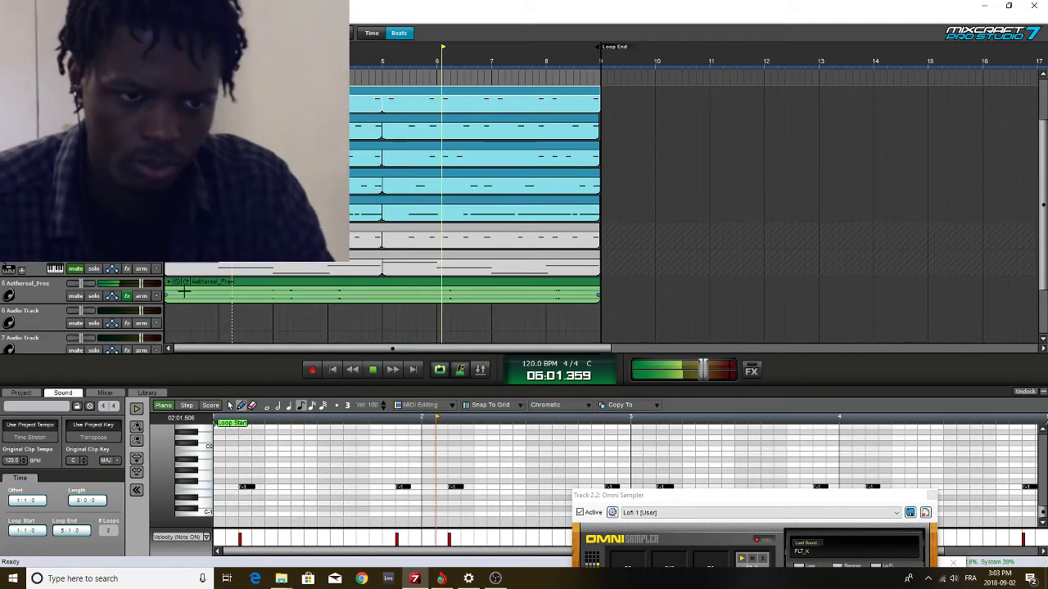
Check the effect list of the Aethereal_Free melody track, close it and stop playback
left_click(54, 293)
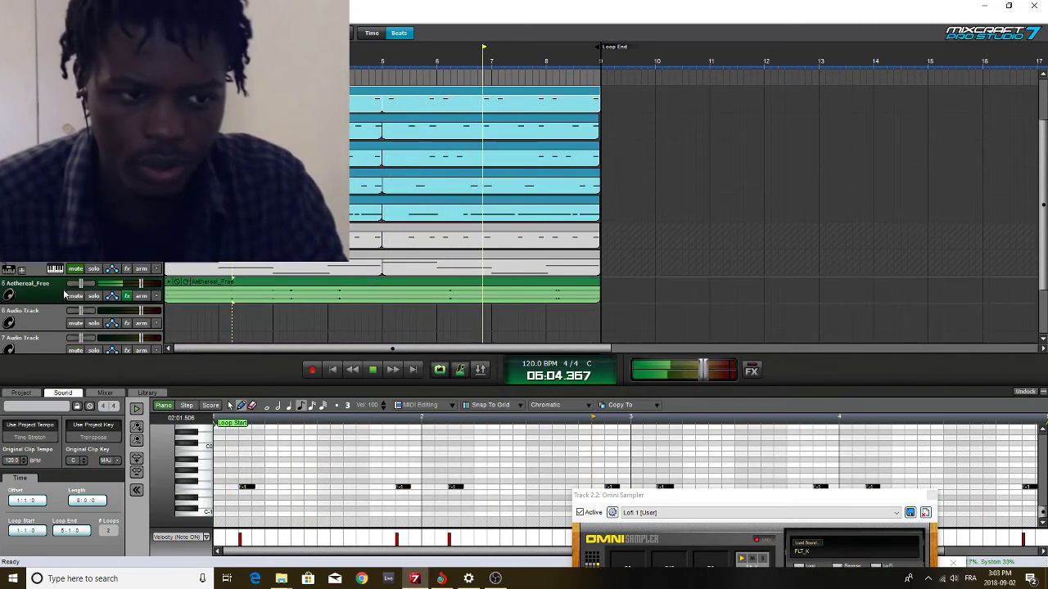
left_click(127, 296)
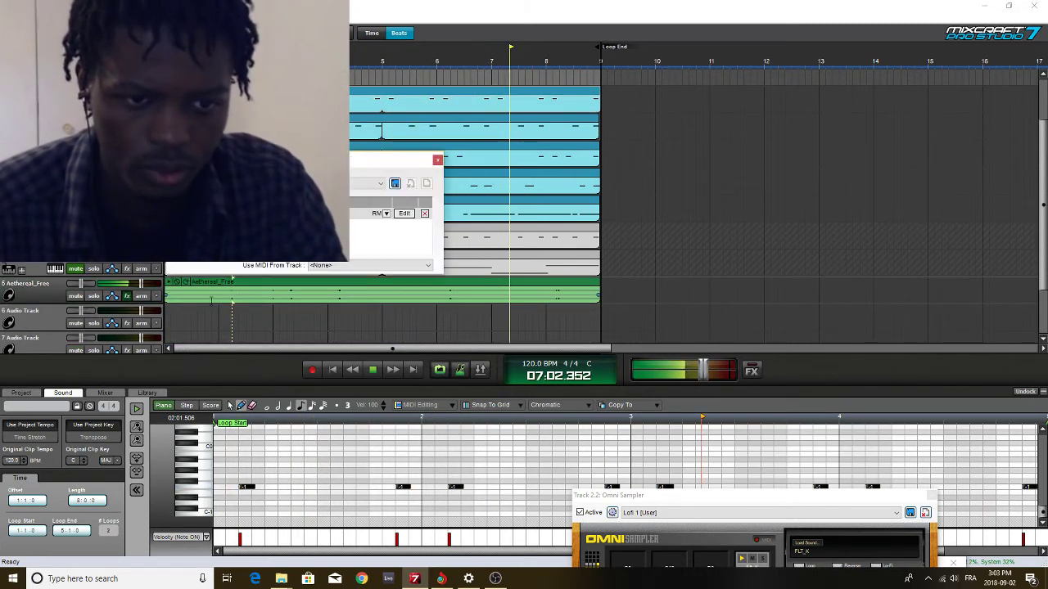
left_click(438, 160)
key("space")
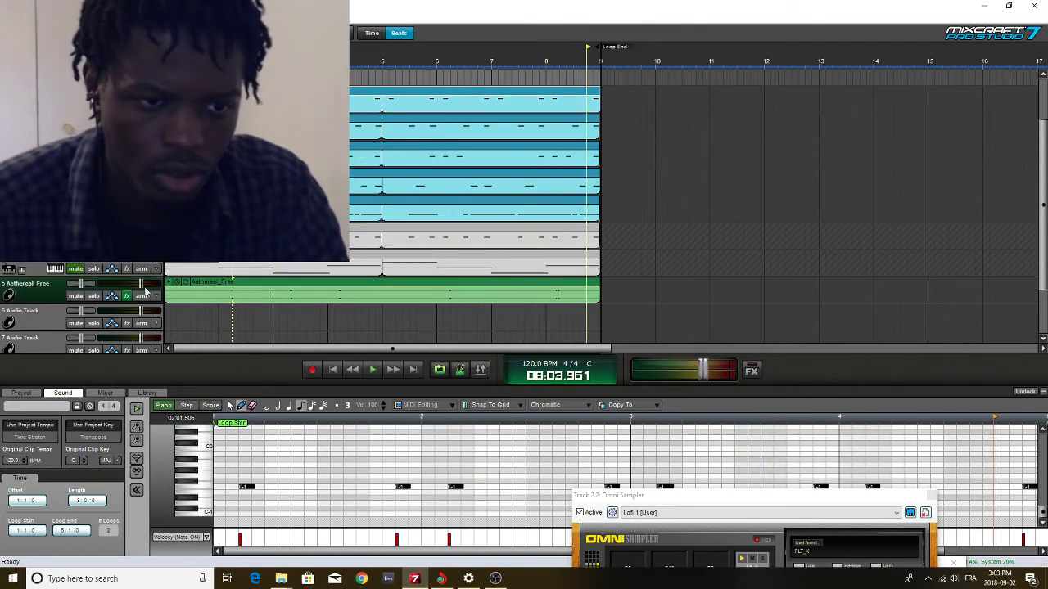
Mix the Aethereal_Free melody track down to a new audio track and trim the mixed clip's end to measure 9
right_click(53, 297)
left_click(98, 441)
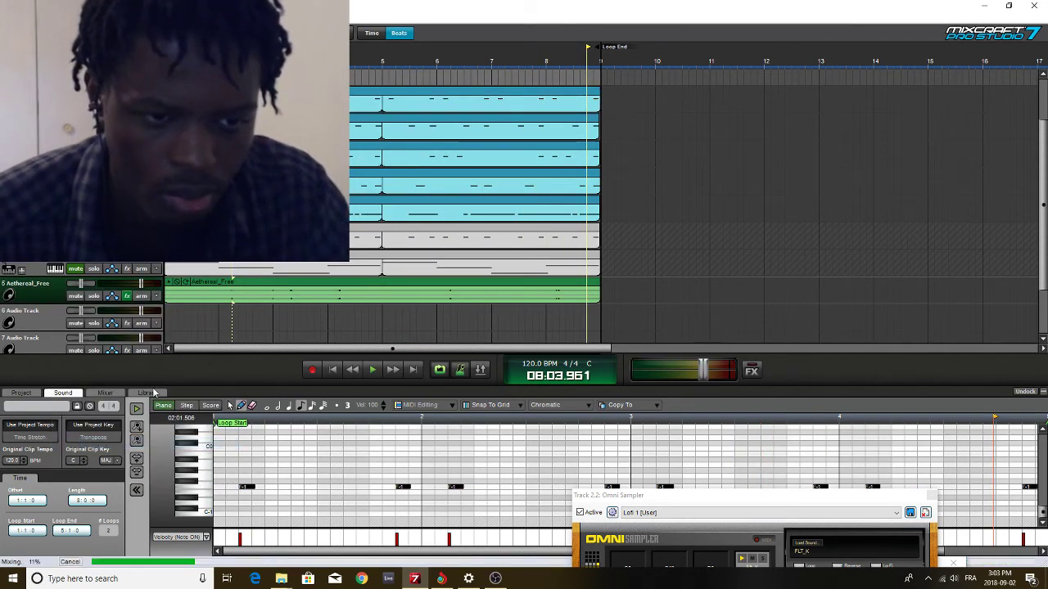
key("space")
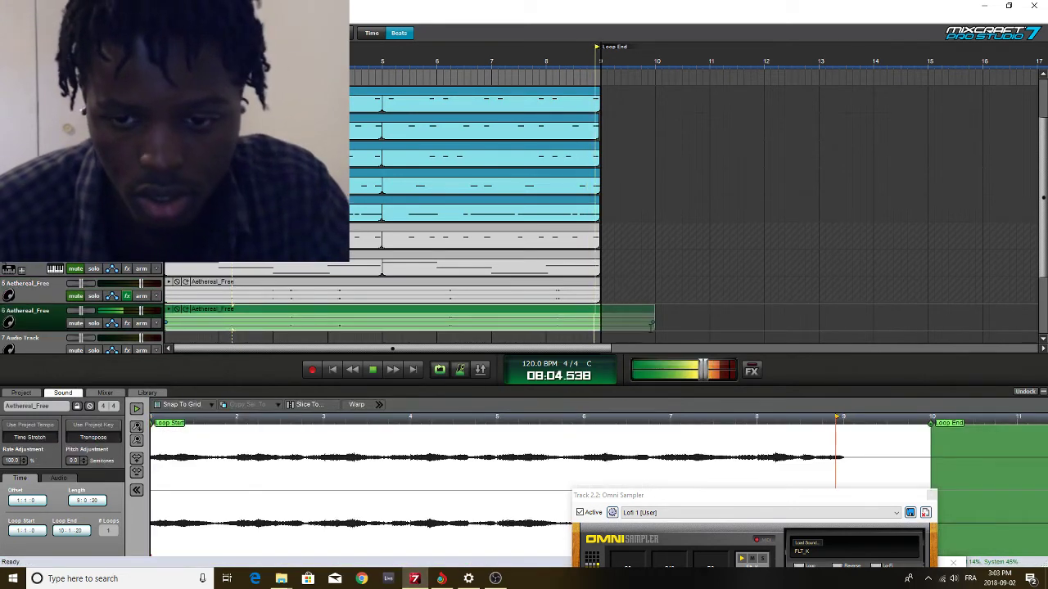
left_click_drag(652, 325, 599, 324)
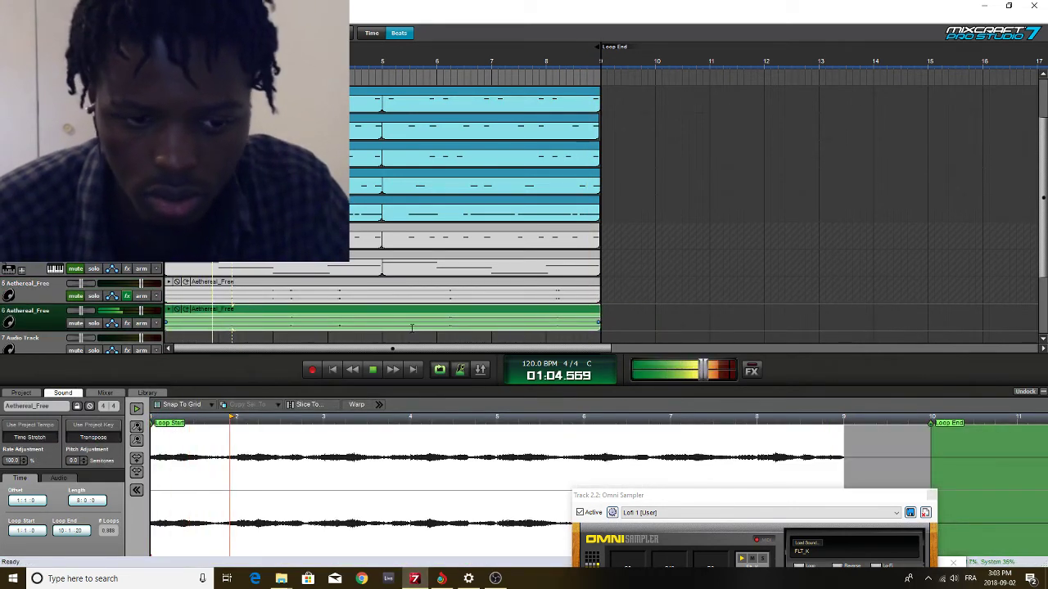
Restart playback and shift the pitch of the mixed-down Aethereal_Free clip by 7 semitones
key("space")
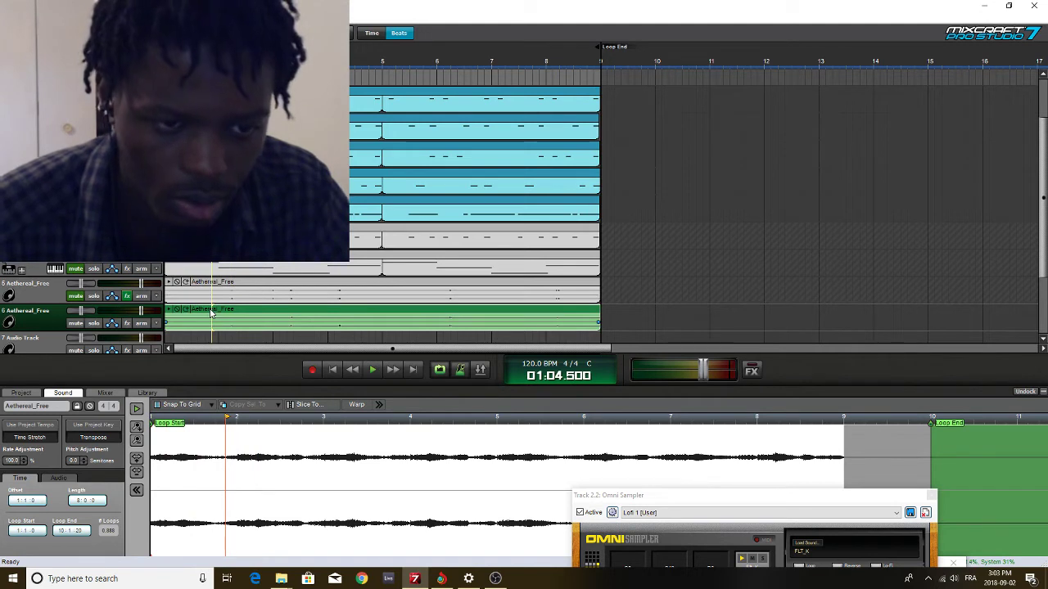
key("space")
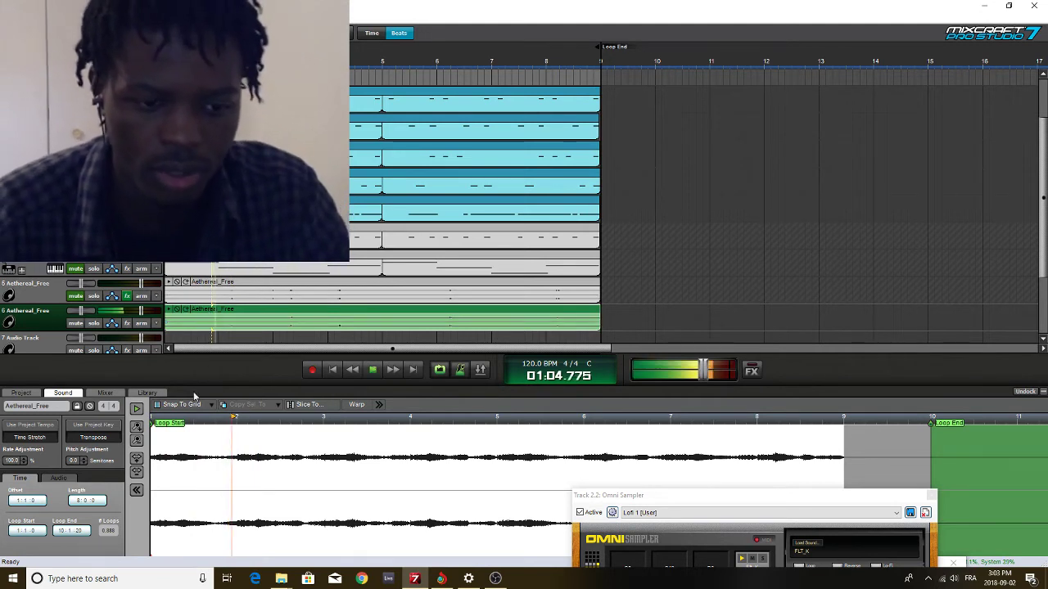
left_click(83, 461)
left_click(83, 461)
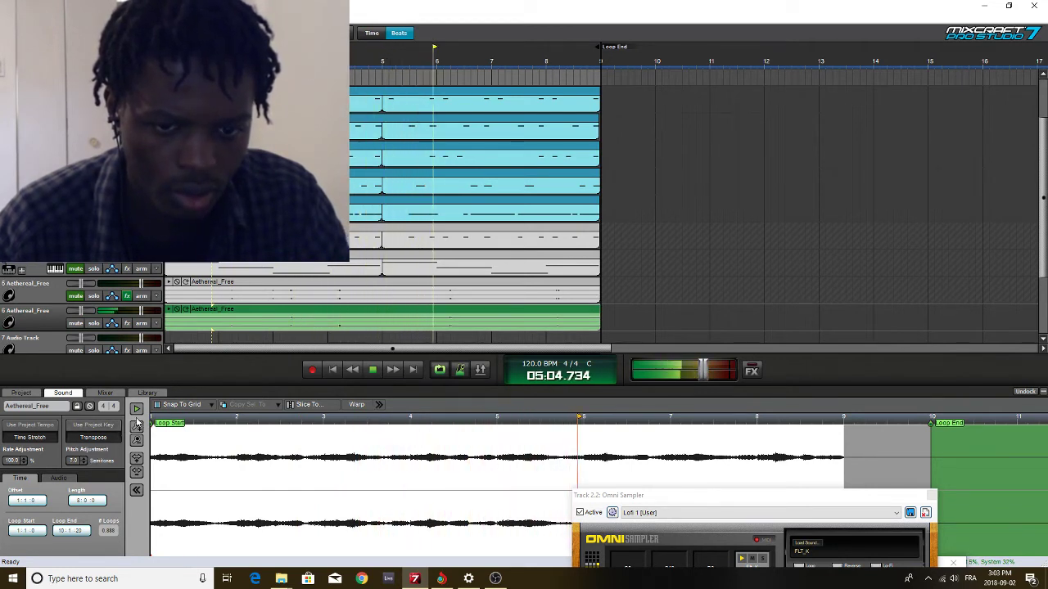
Split the mixed-down clip at measure 7, move its first part past the loop end on the muted track above, and its last two measures to the start
left_click(443, 336)
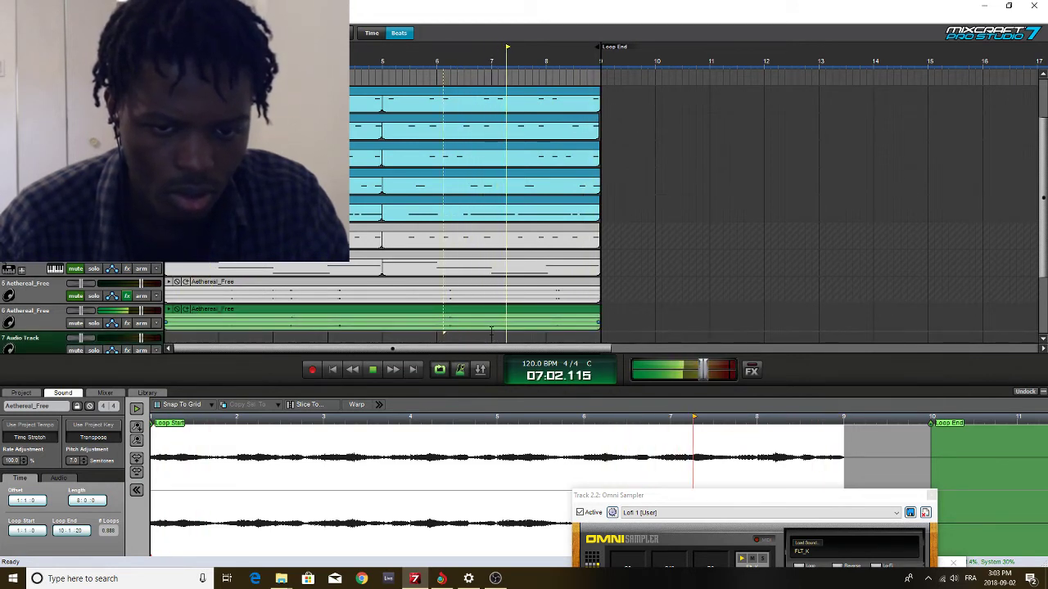
key("space")
left_click(486, 332)
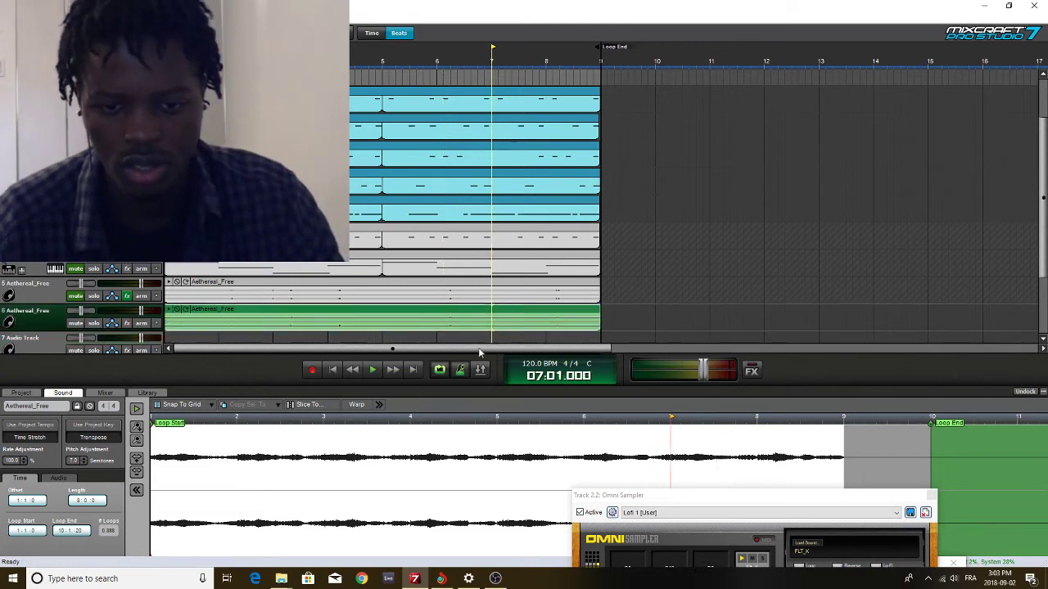
key("ctrl+t")
left_click_drag(435, 316, 939, 291)
left_click_drag(593, 311, 203, 315)
right_click(211, 315)
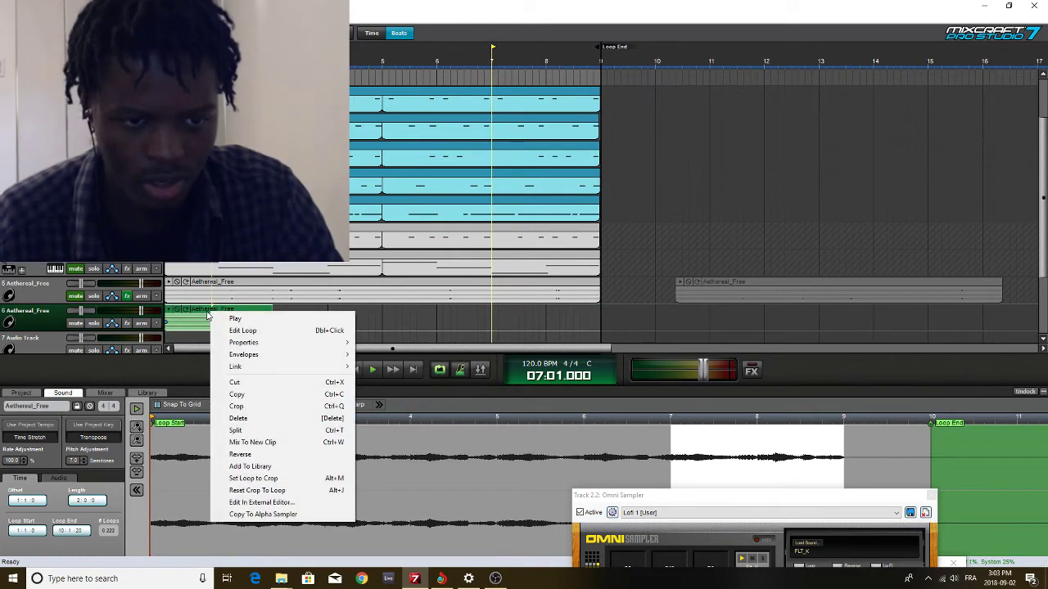
left_click(208, 298)
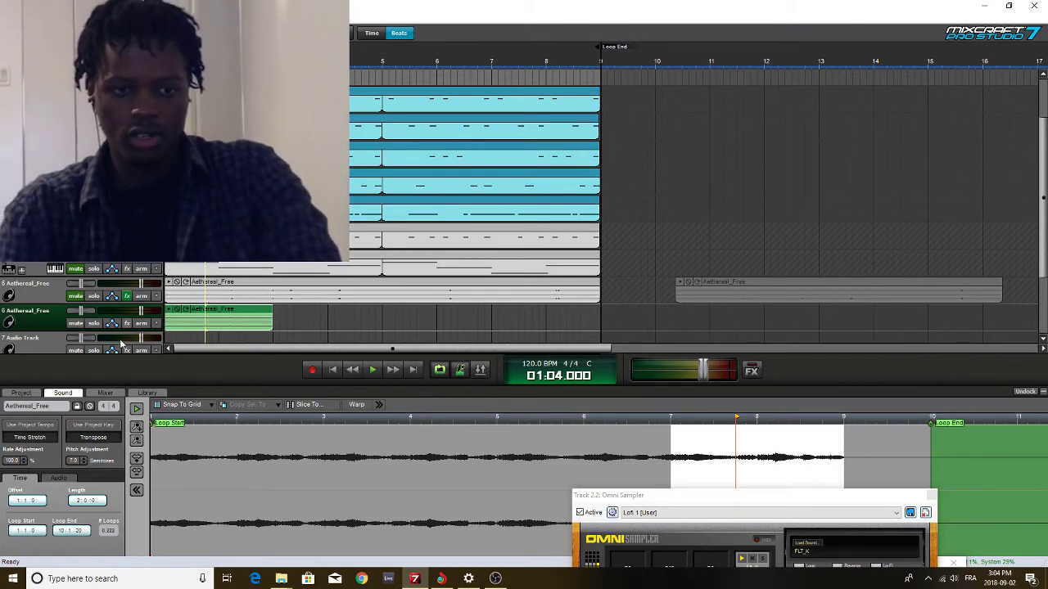
Audition the two-measure clip, mix it to a new clip and loop it four times up to measure 9
key("space")
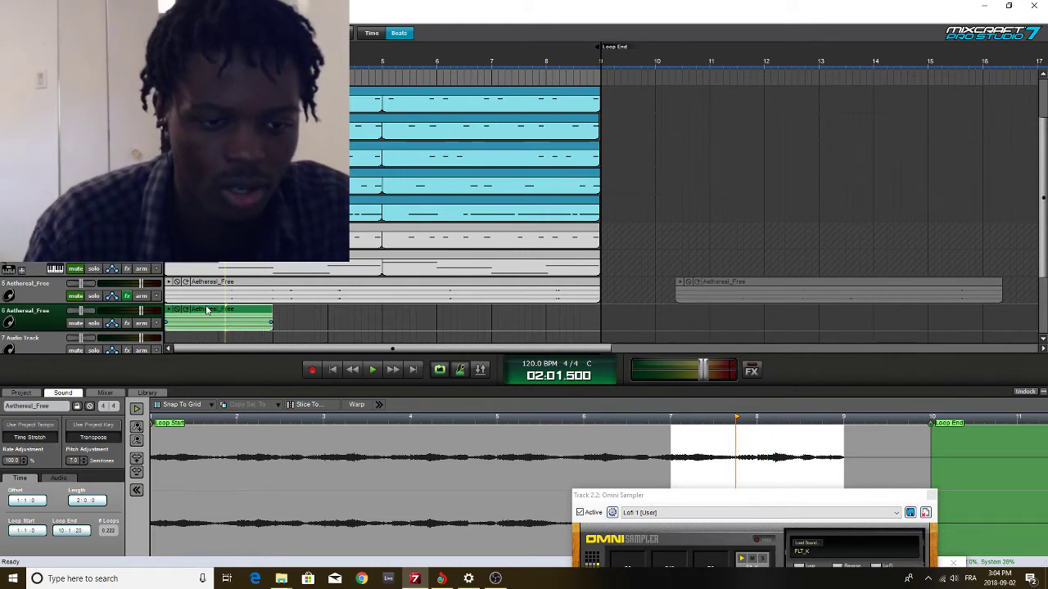
key("space")
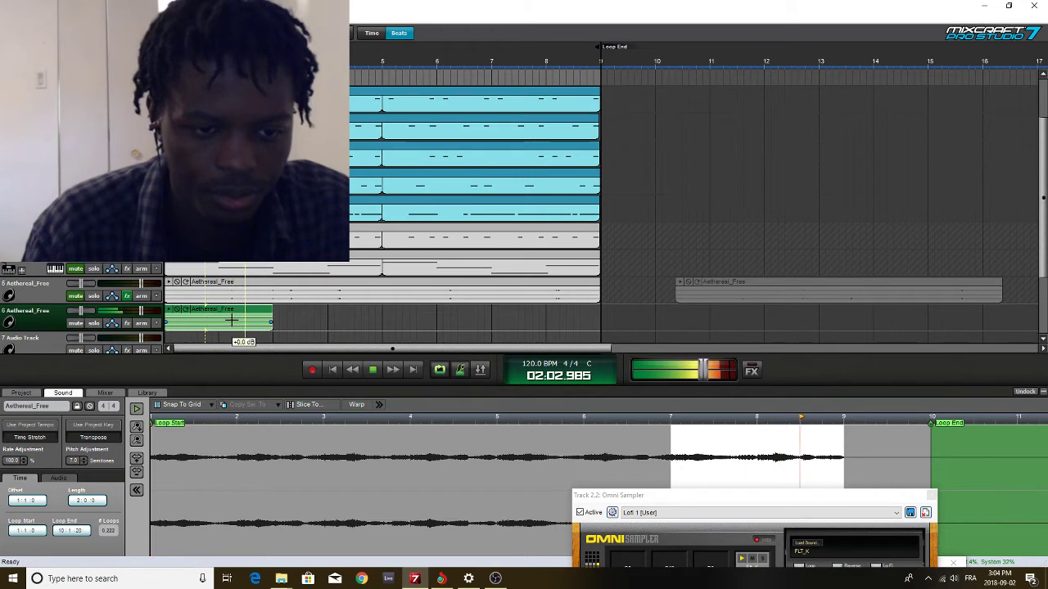
key("space")
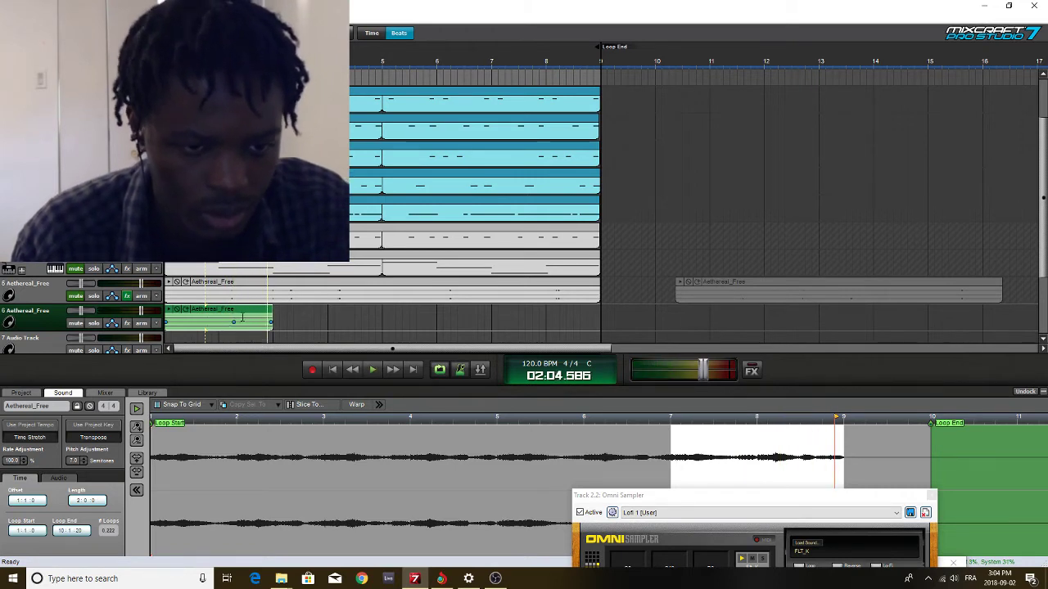
key("ctrl+w")
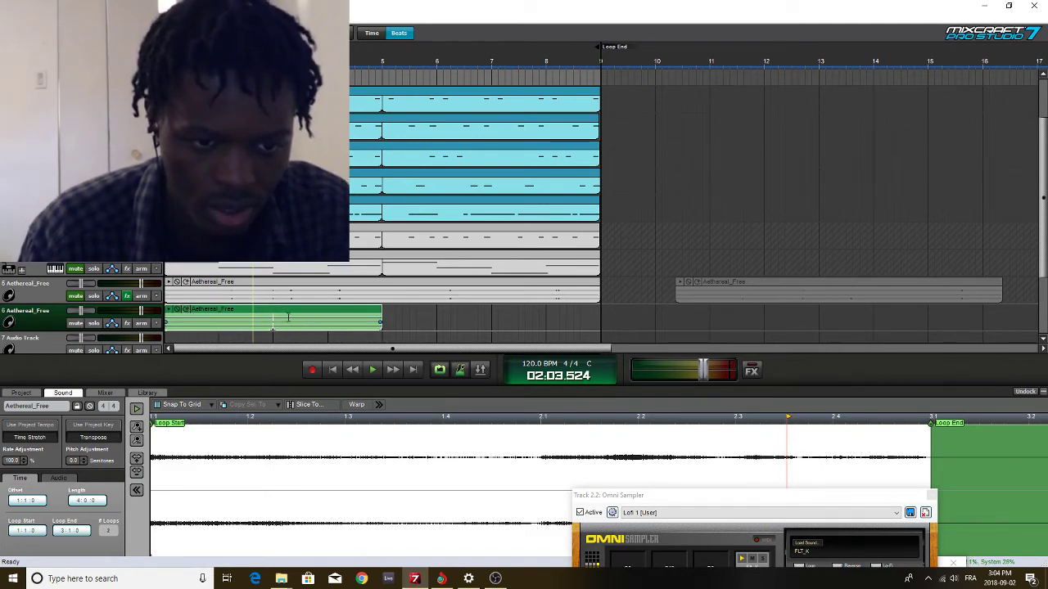
left_click(186, 310)
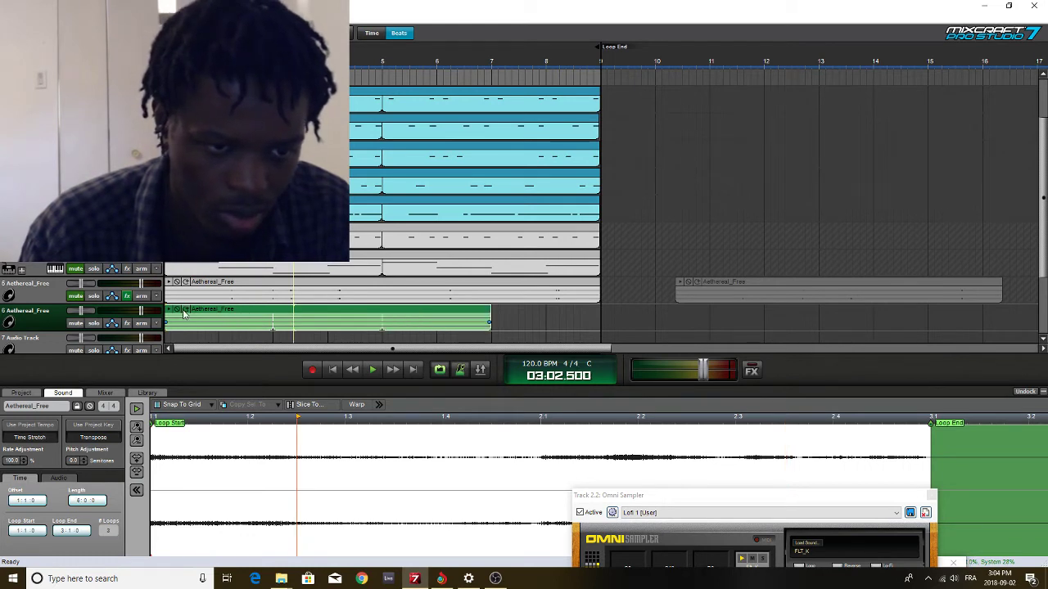
left_click(187, 310)
Play the looped Aethereal_Free clip, lower its pitch by 8 semitones and stop playback
key("space")
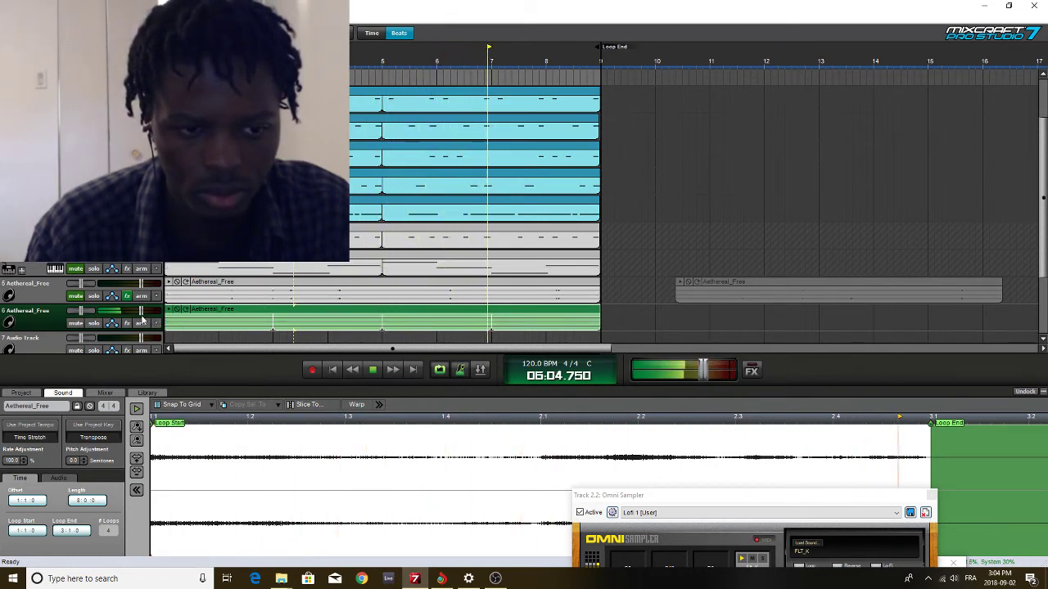
mouse_move(142, 314)
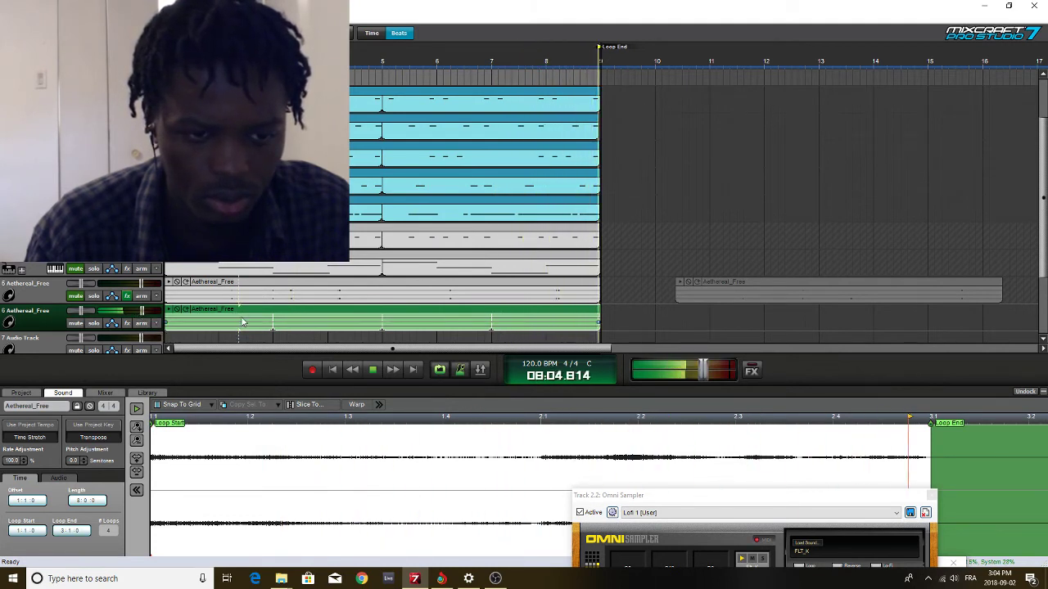
scroll(81, 465, "up", 2)
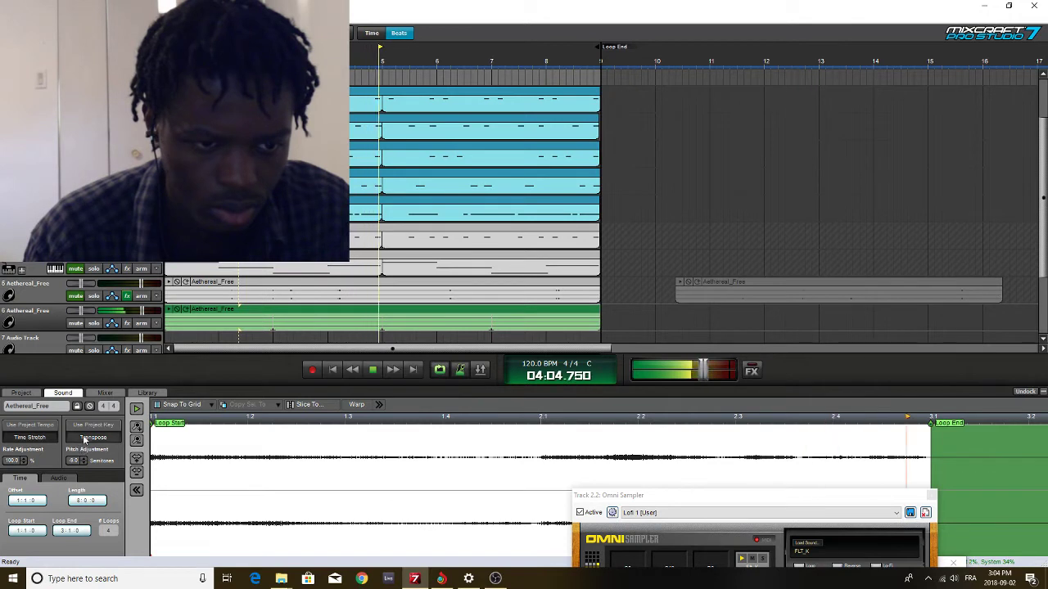
scroll(384, 204, "up", 2)
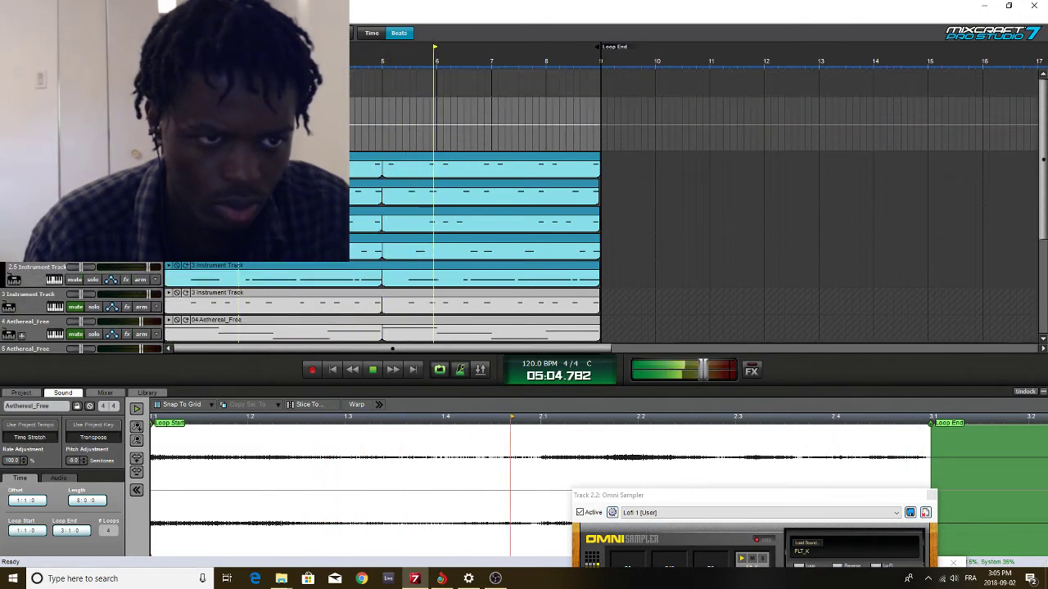
key("space")
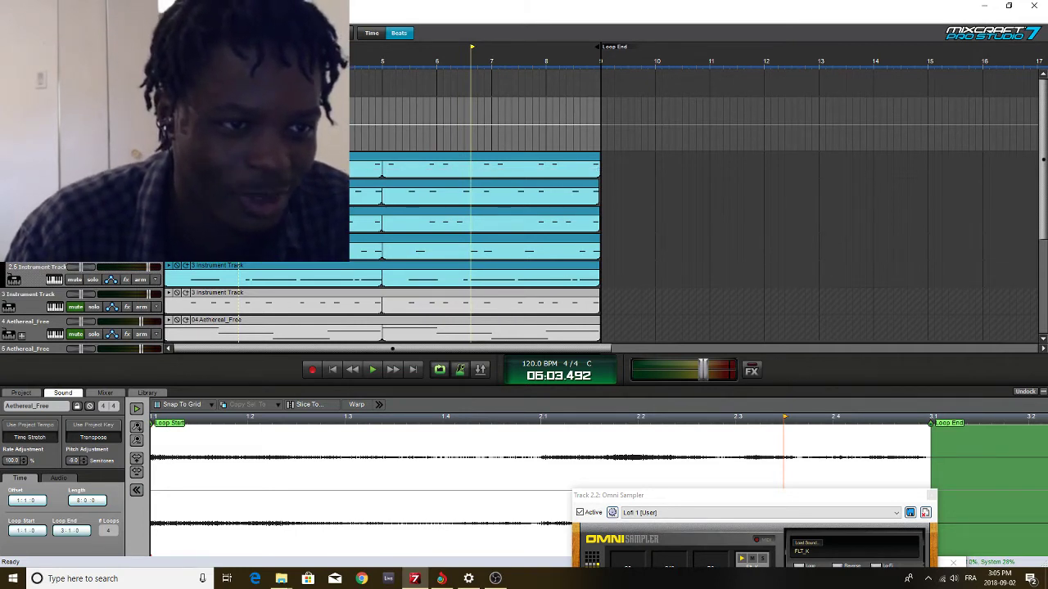
Move the Acoustic Piano track directly below the looped Aethereal_Free audio track and arm it for recording
scroll(13, 274, "down", 3)
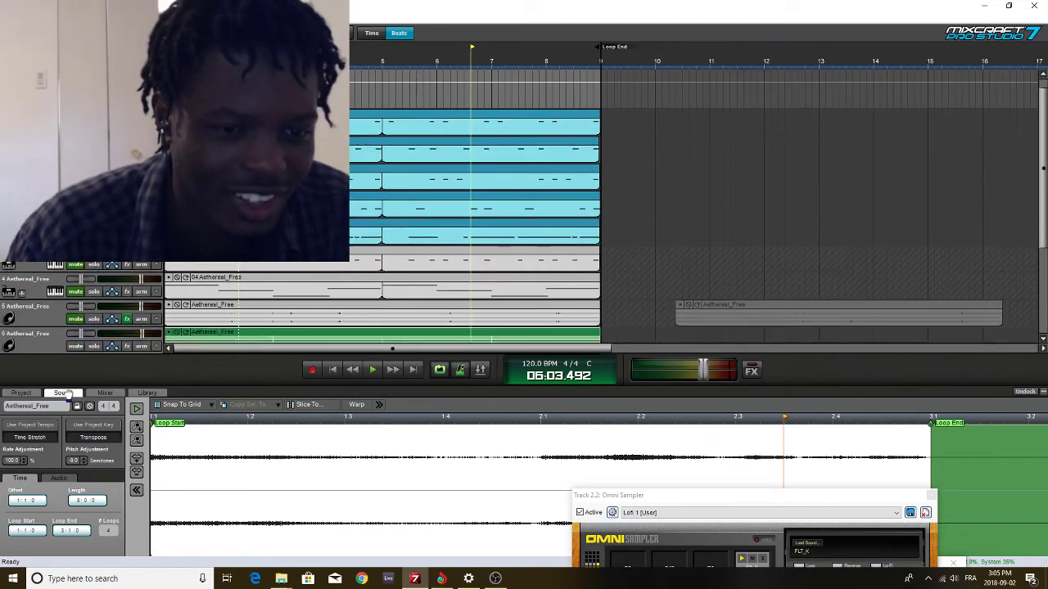
scroll(70, 281, "down", 5)
key("space")
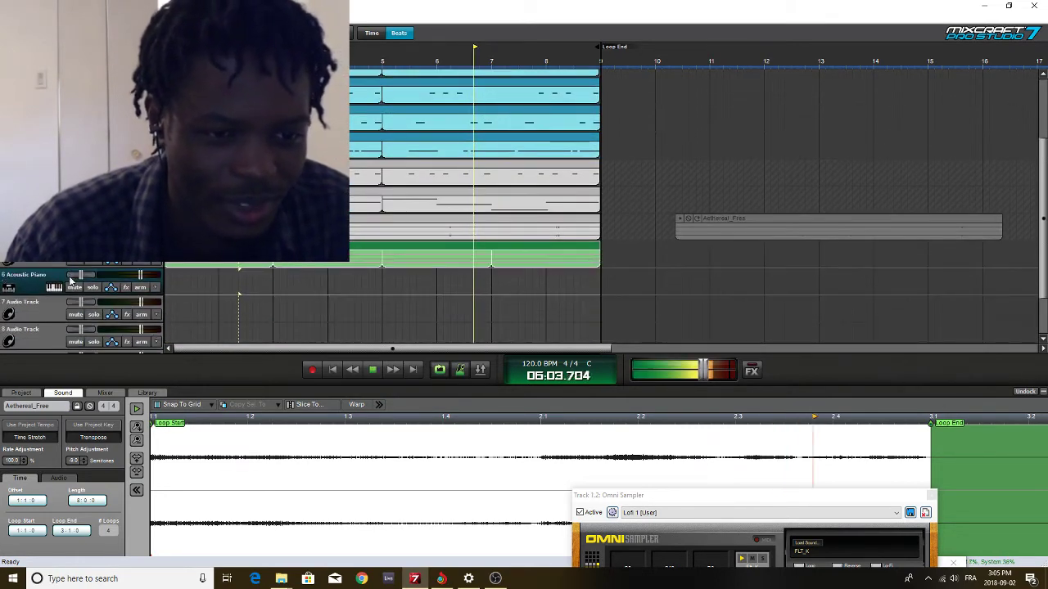
key("space")
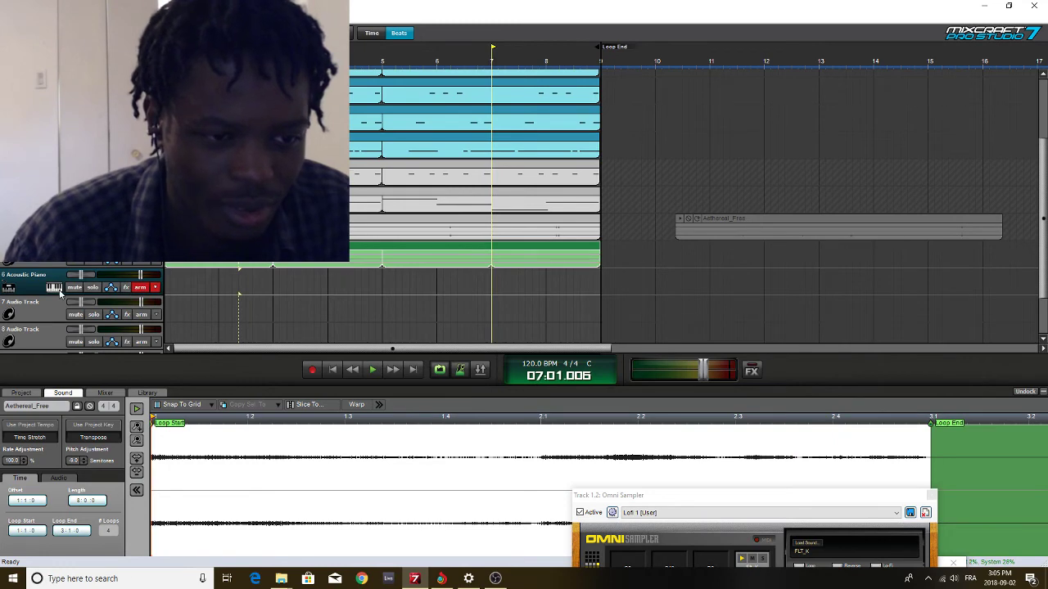
Search the instrument presets for "pian" and assign Hall Piano to the Acoustic Piano track
left_click(56, 290)
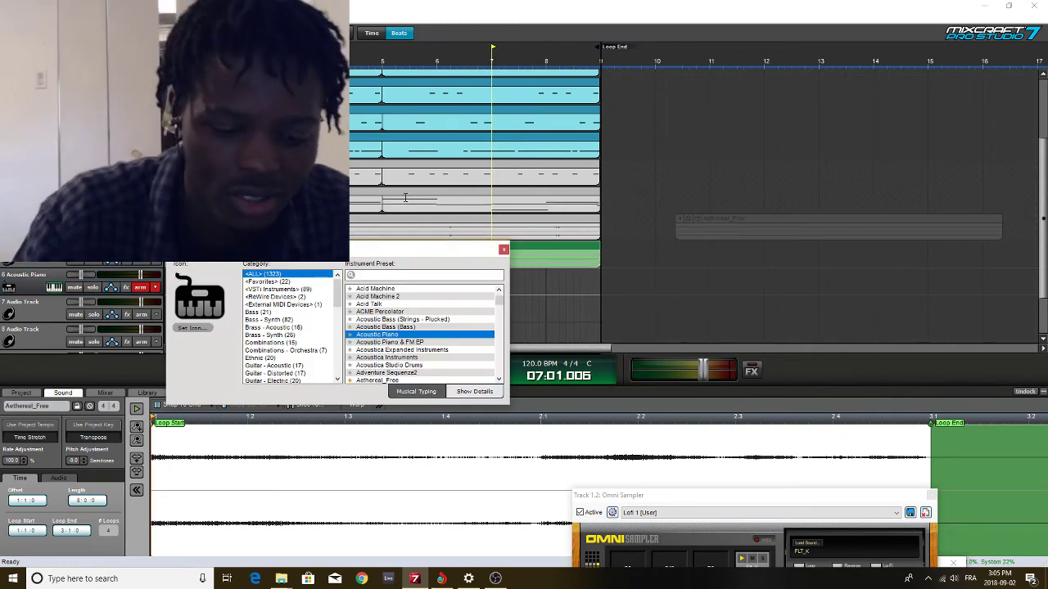
type("pian")
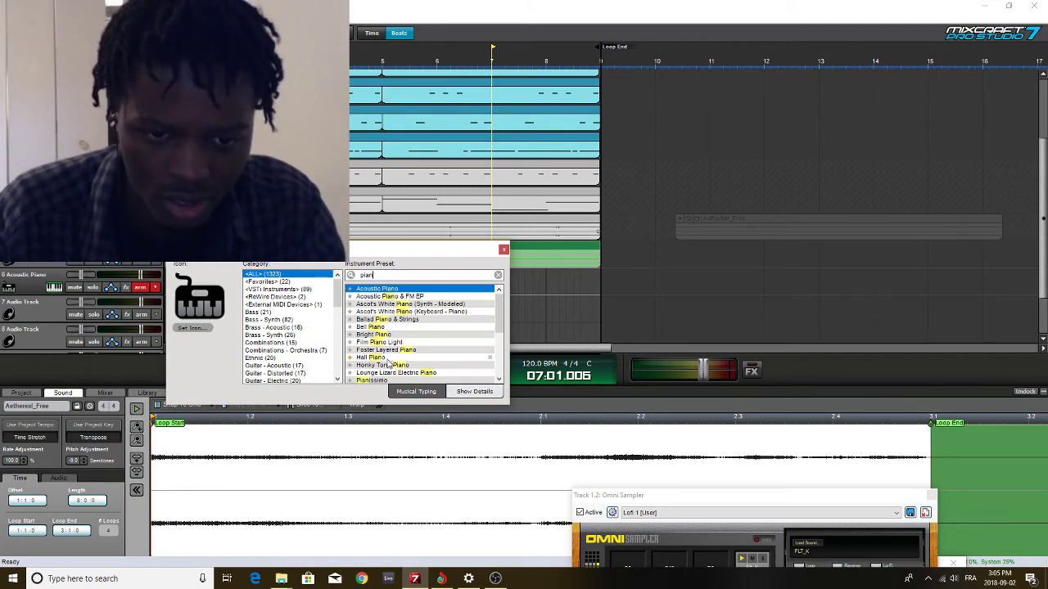
left_click(387, 358)
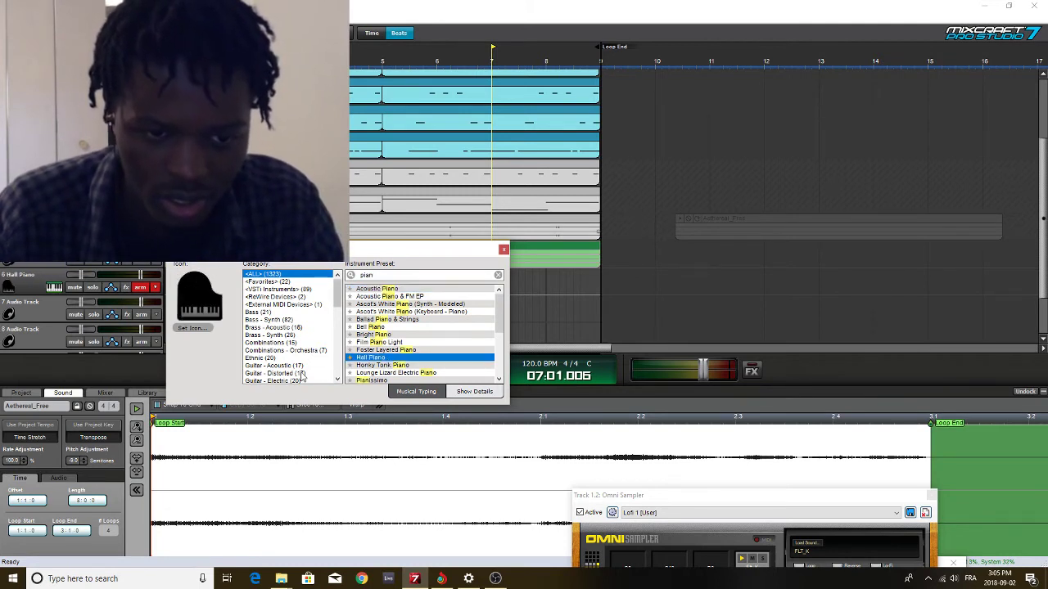
Look through the synth and preset choices in the Hall Piano details, close the instrument window and start playback
left_click(475, 391)
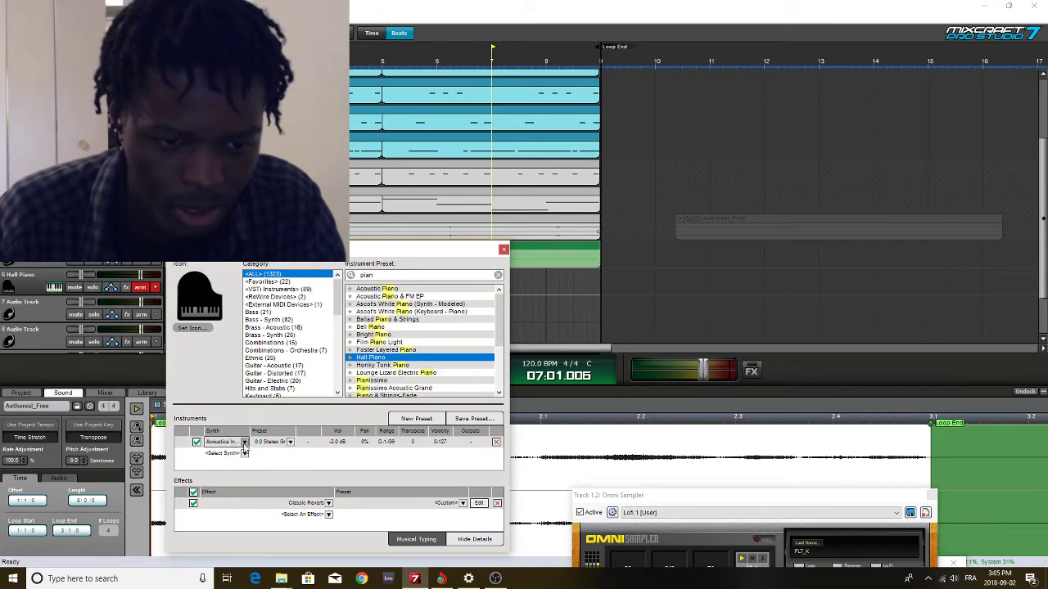
left_click(243, 442)
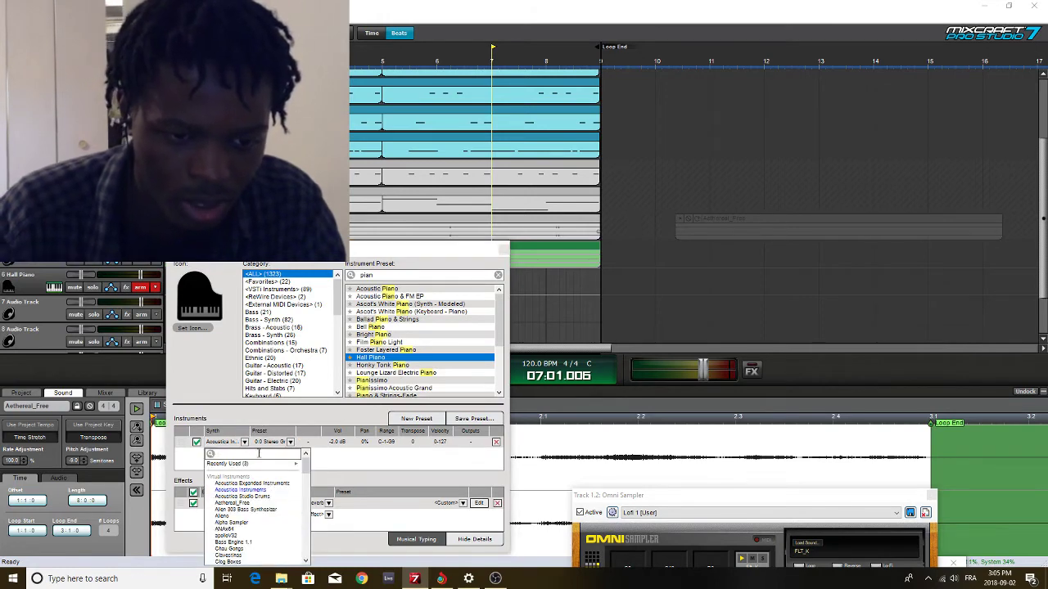
left_click(289, 442)
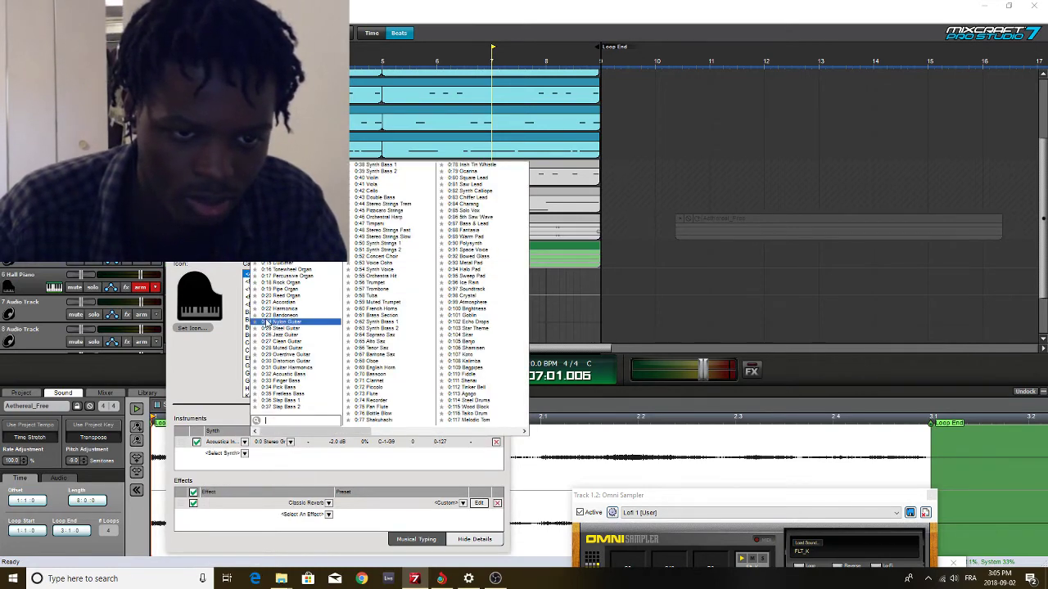
left_click(288, 455)
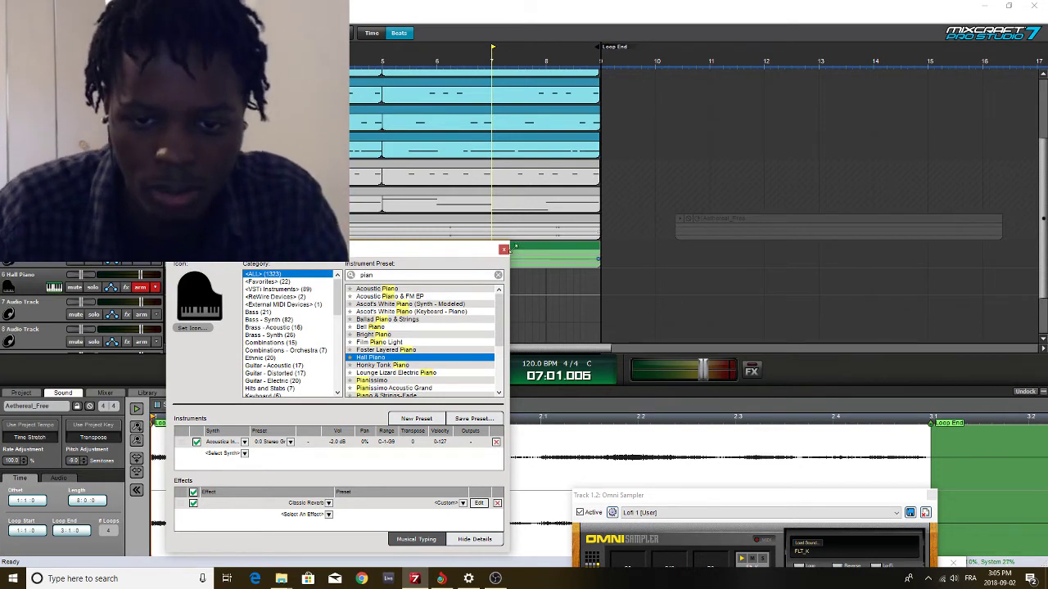
left_click(504, 250)
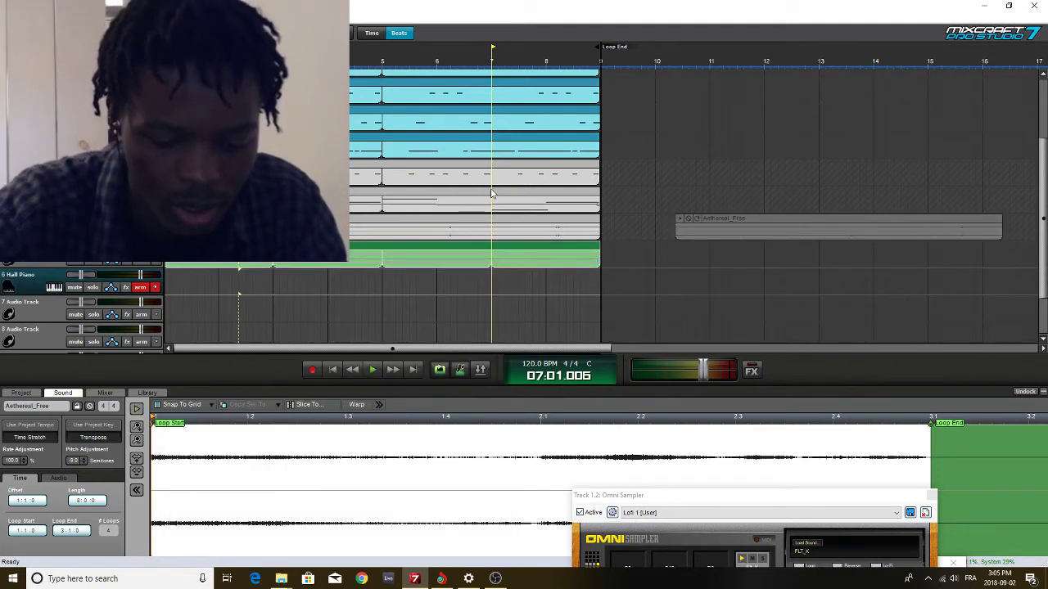
key("space")
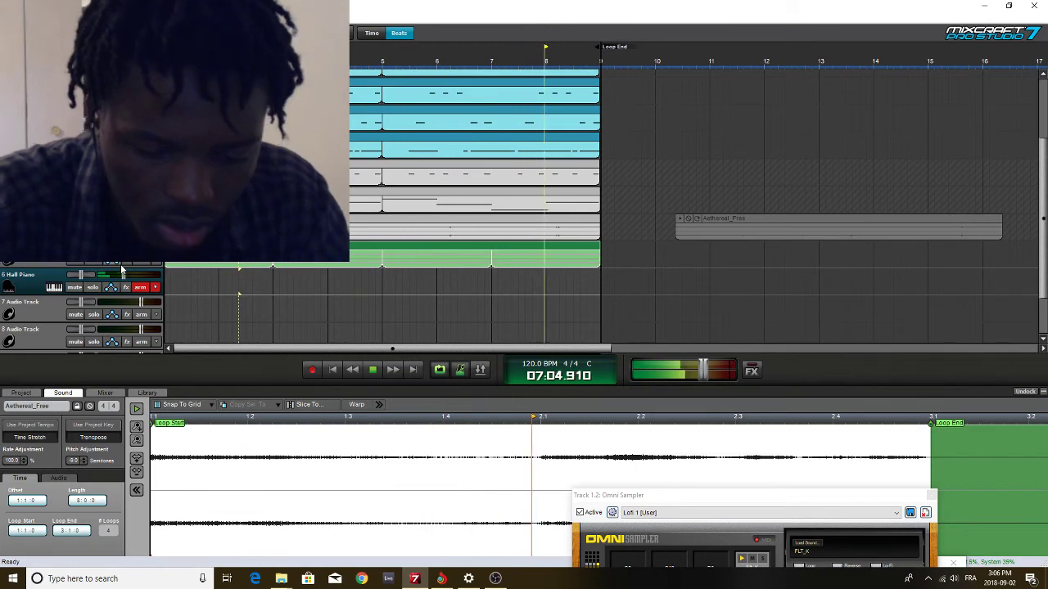
Close the Omni Sampler window and move the Musical Typing keyboard up so all of its keys are visible
left_click_drag(872, 498, 816, 416)
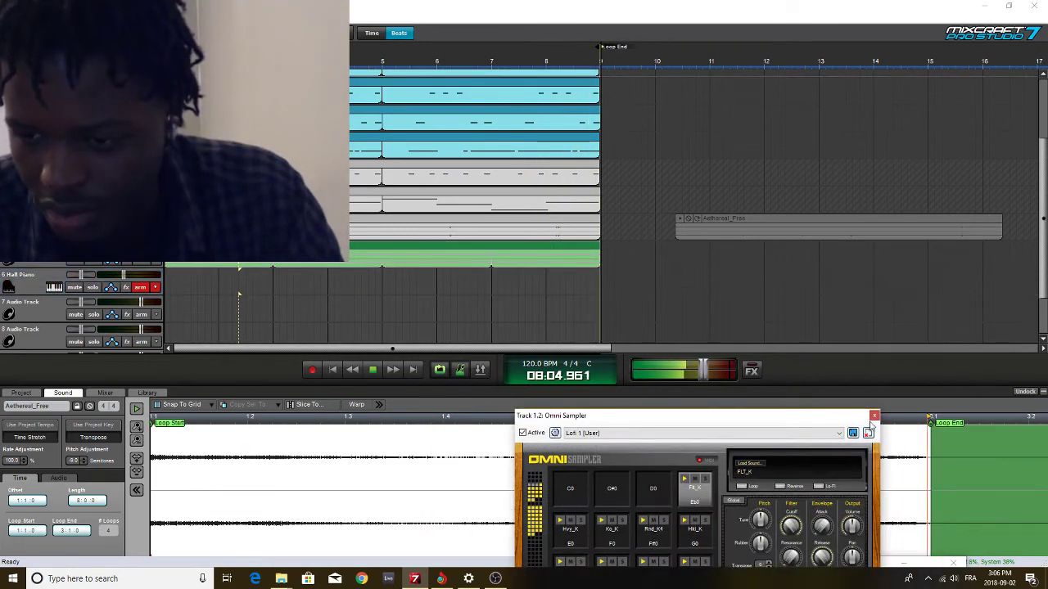
left_click(875, 415)
left_click(700, 561)
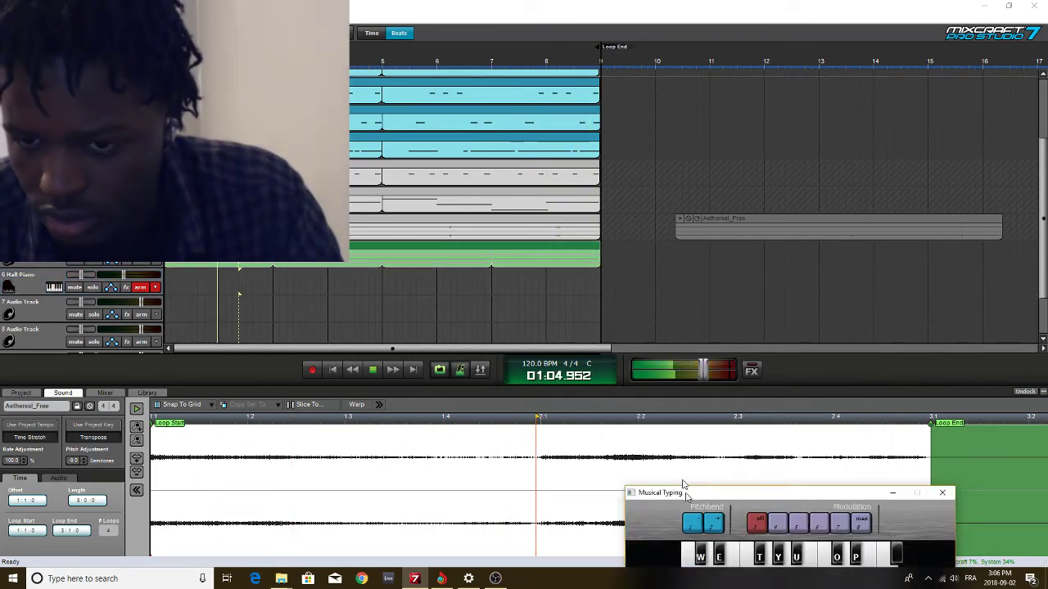
left_click(248, 371)
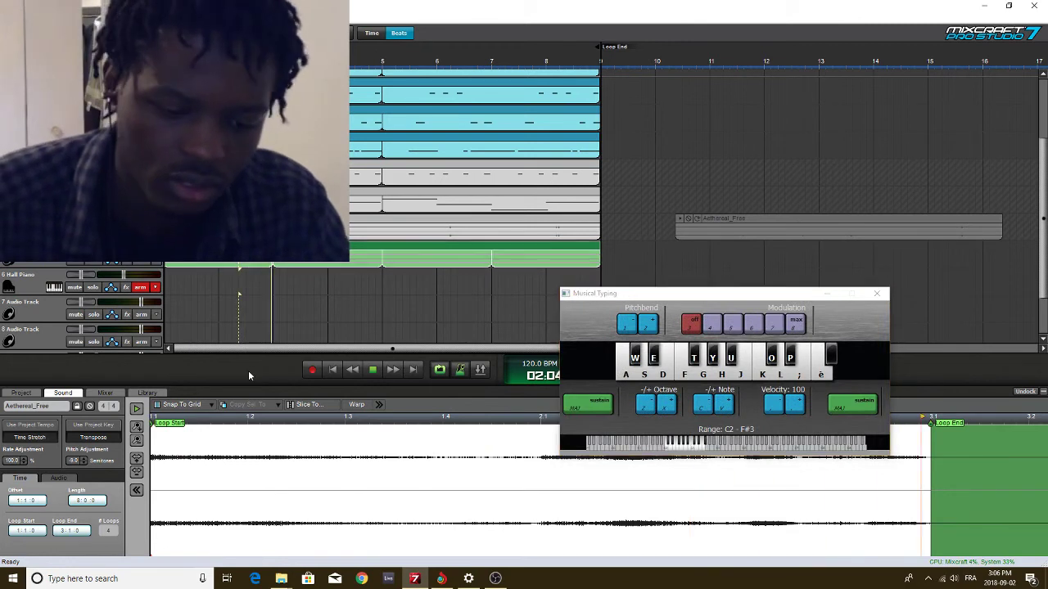
Raise the Musical Typing range by one octave to C3 - F#4, try Hall Piano notes over the beat and stop playback
key("g")
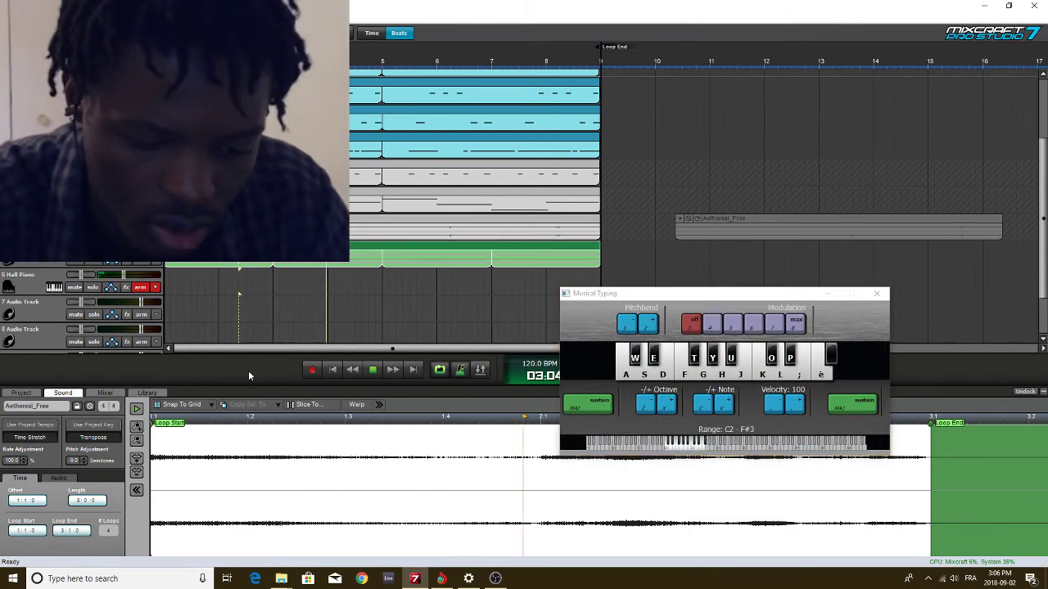
key("g")
key("x")
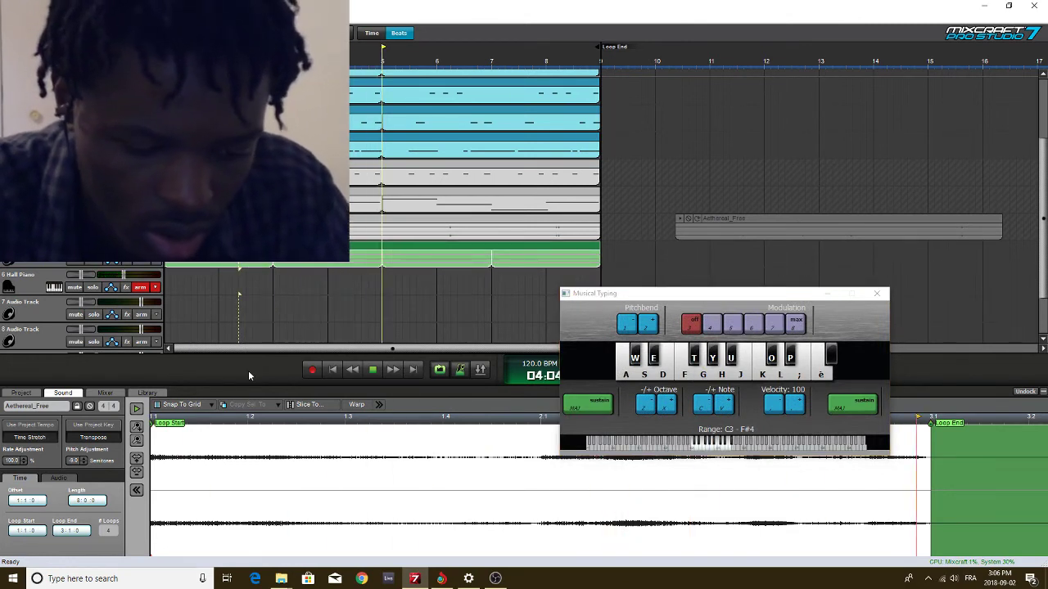
key("g")
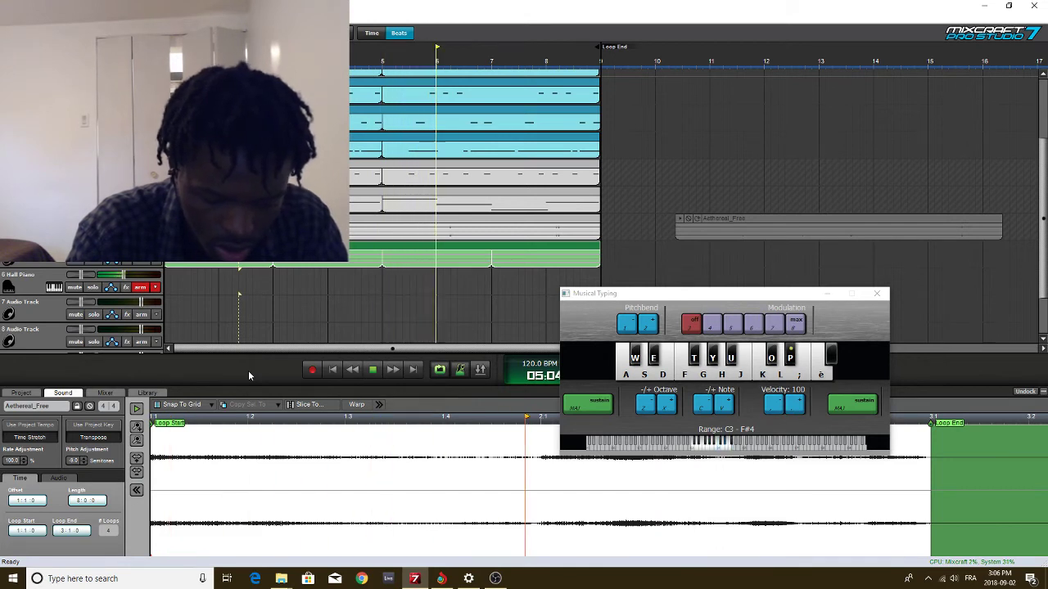
key("space")
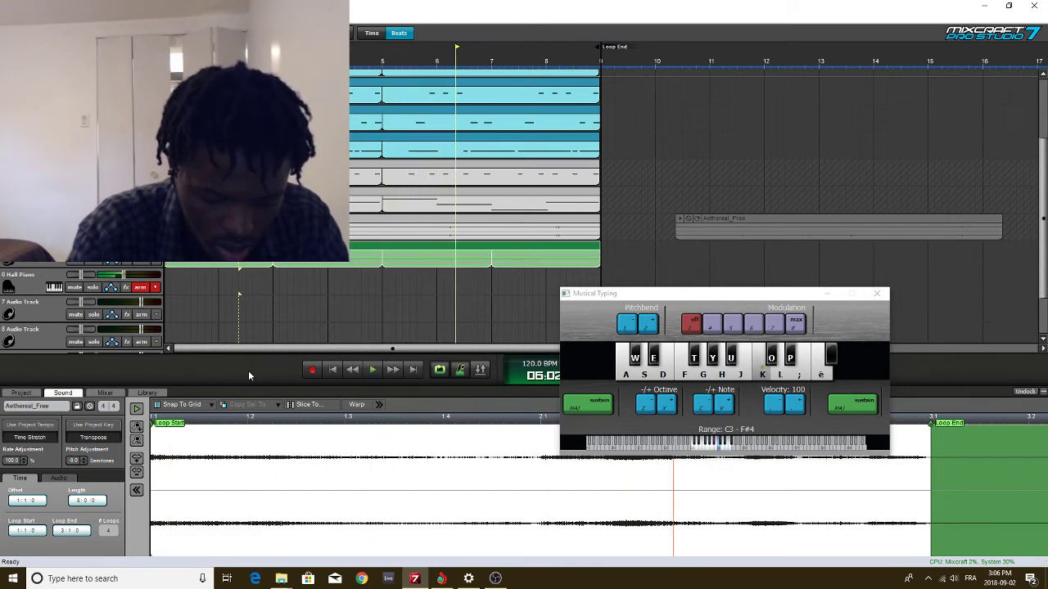
Rehearse a Hall Piano melody on the Musical Typing keyboard while playback is stopped, trying different note patterns
key("g")
key("k")
key("egrave")
key("k")
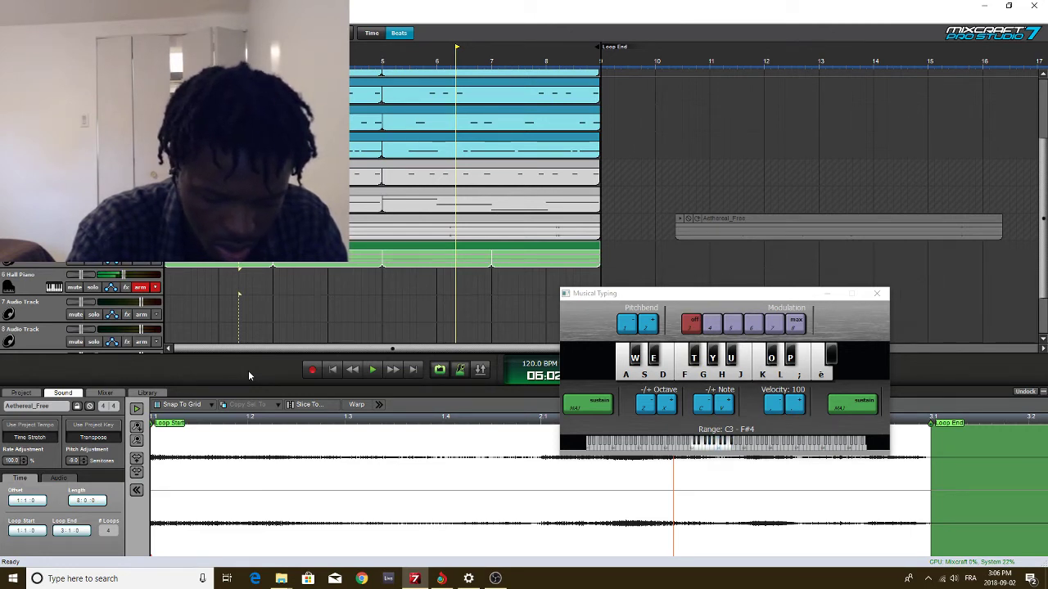
key("u")
key("k")
key("p")
key("y")
key("u")
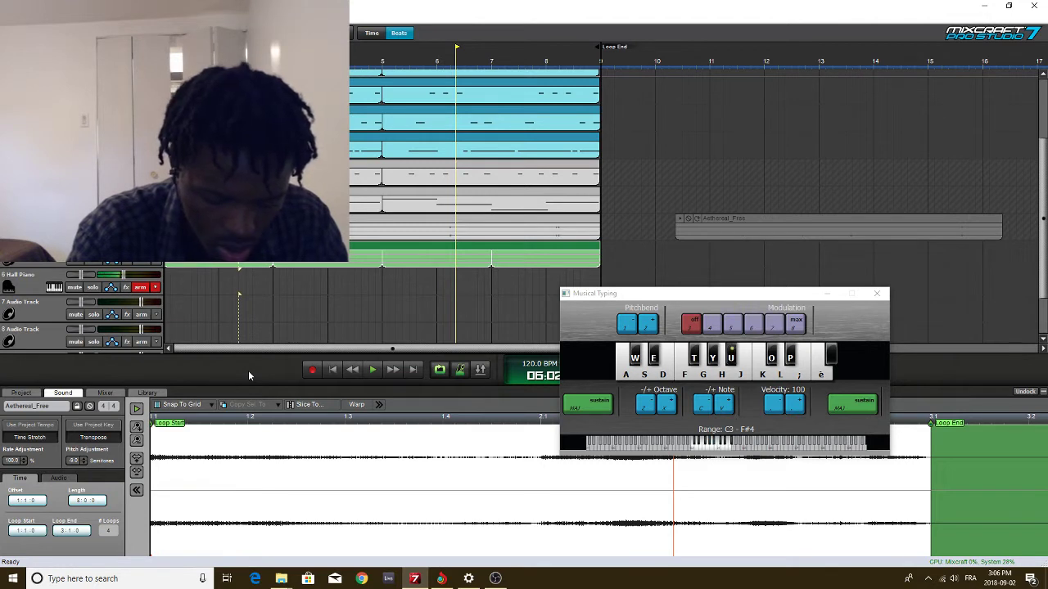
key("k")
key("p")
key("egrave")
key("u")
key("k")
key("p")
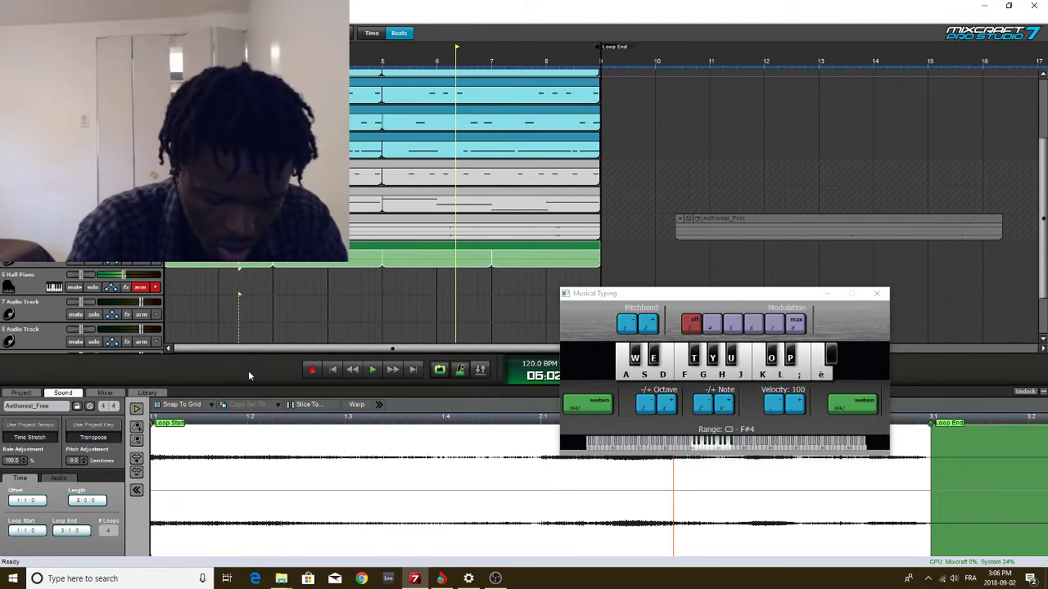
key("u")
key("p")
key("j")
key("k")
key("h")
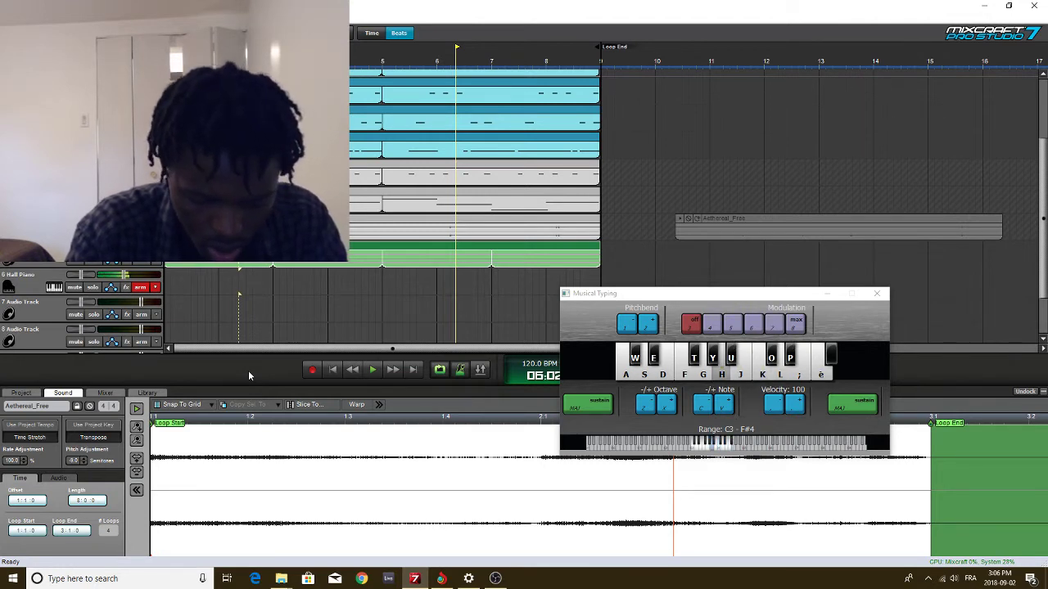
key("u")
key("k")
key("p")
key("u")
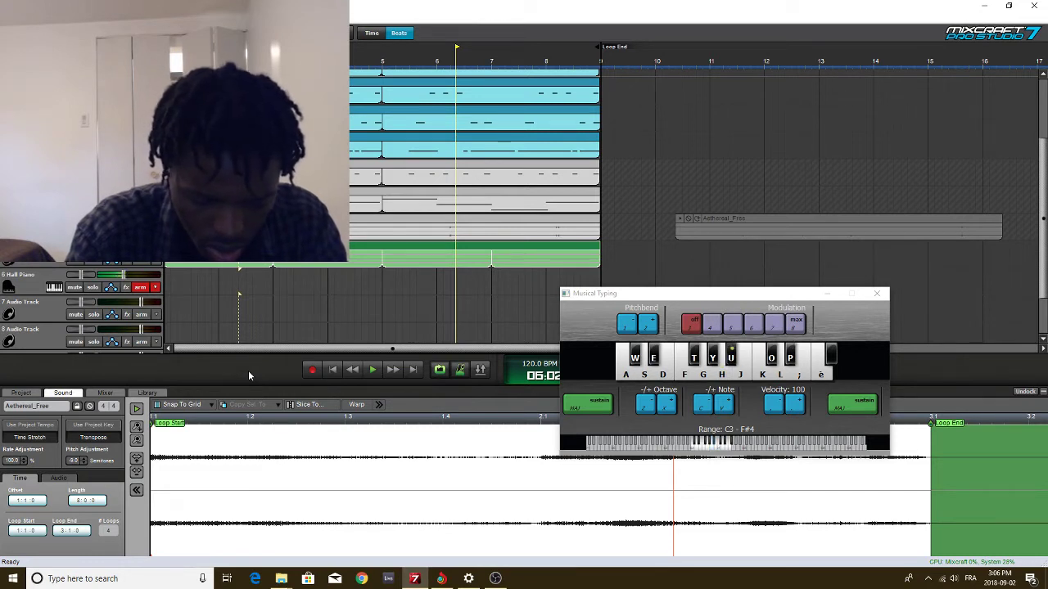
key("k")
key("y")
key("u")
key("k")
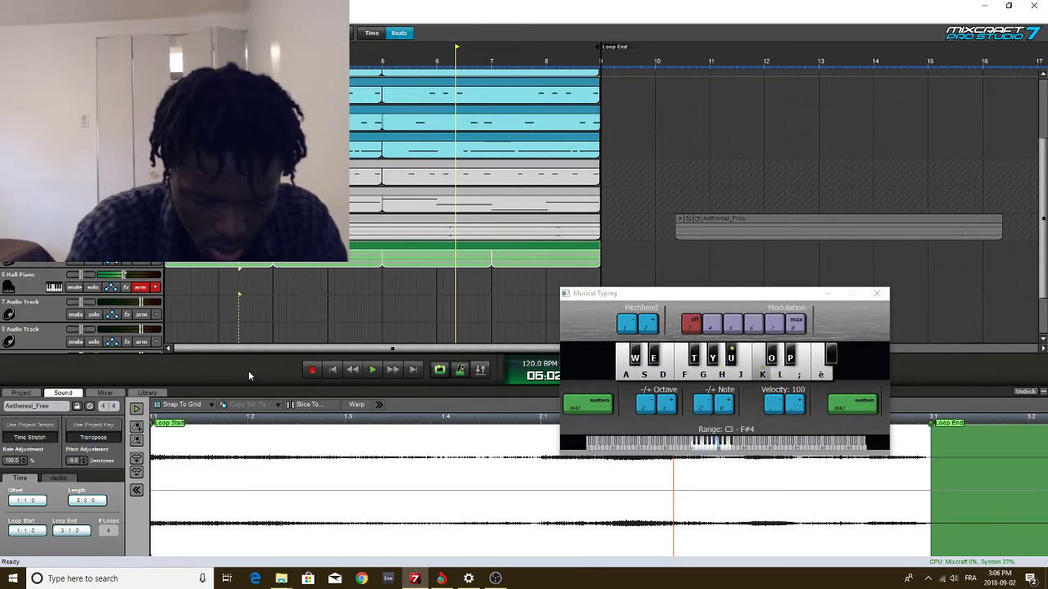
key("p")
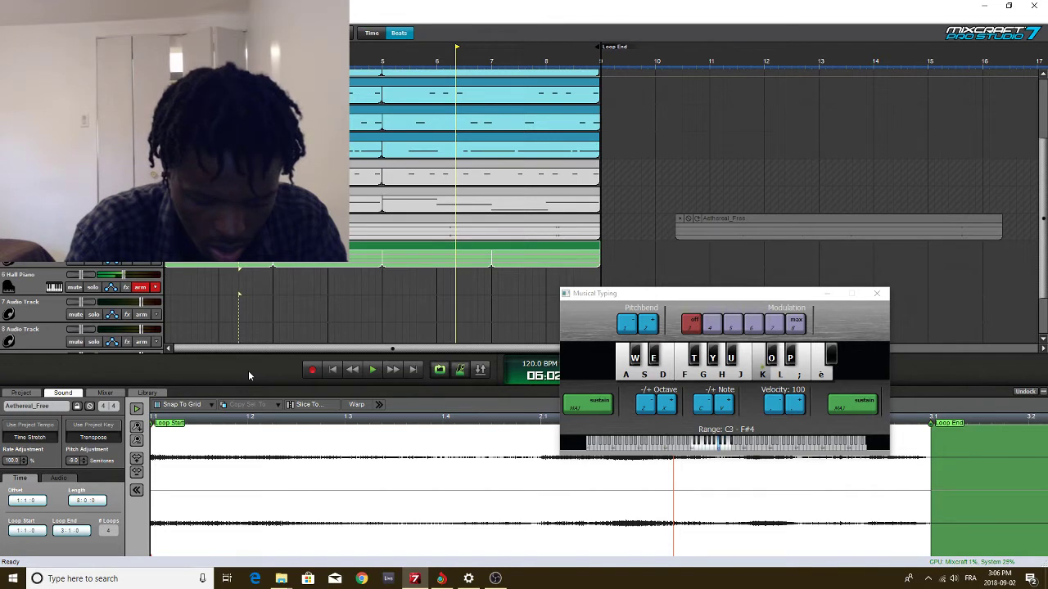
key("è")
key("è")
key("p")
key("k")
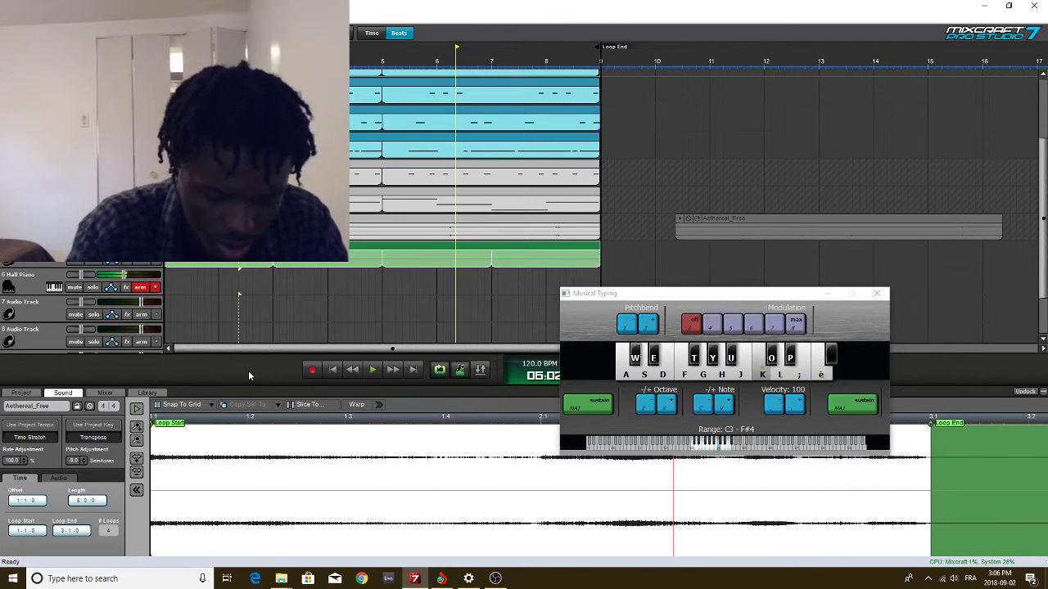
key("p")
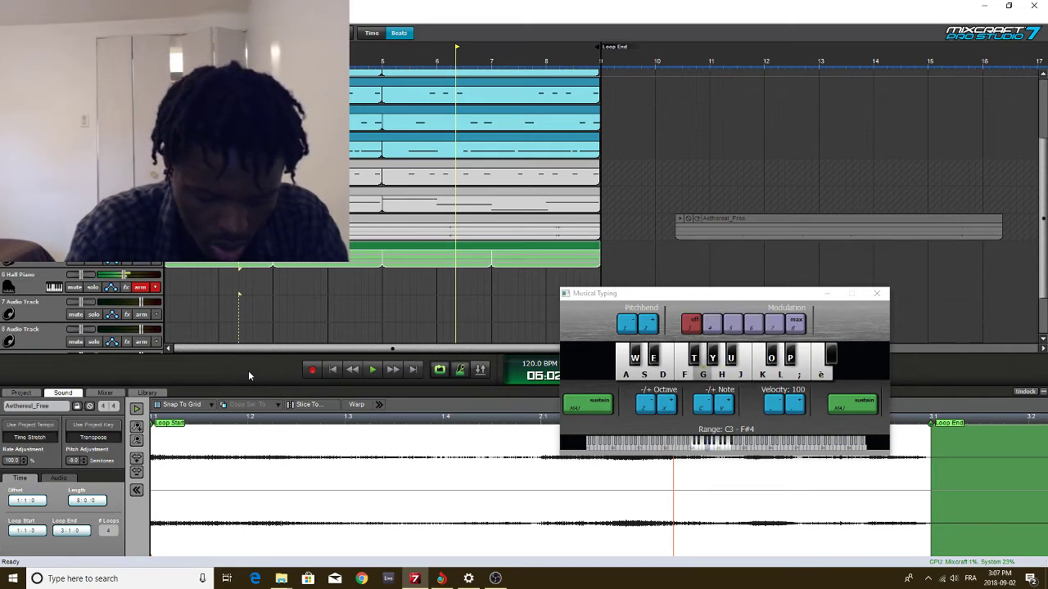
key("y")
key("k")
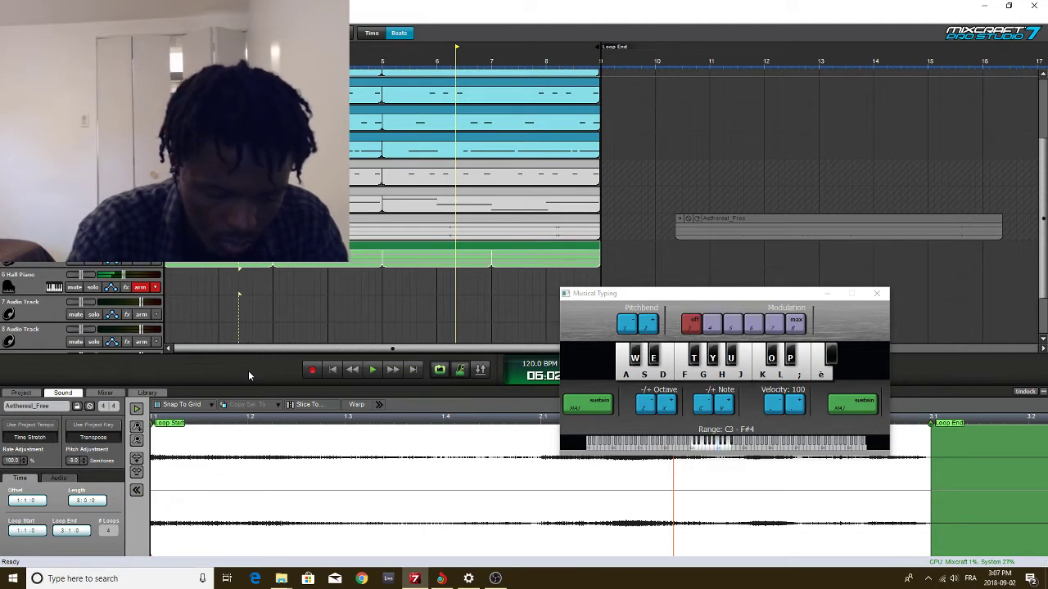
key("egrave")
key("p")
key("k")
key("u")
key("p")
key("k")
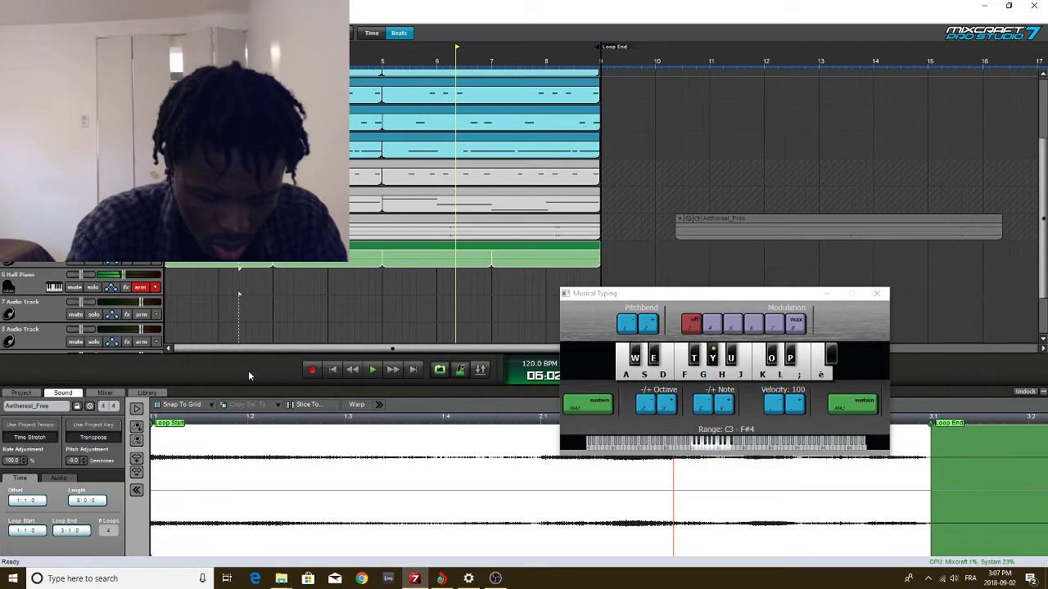
key("g")
key("y")
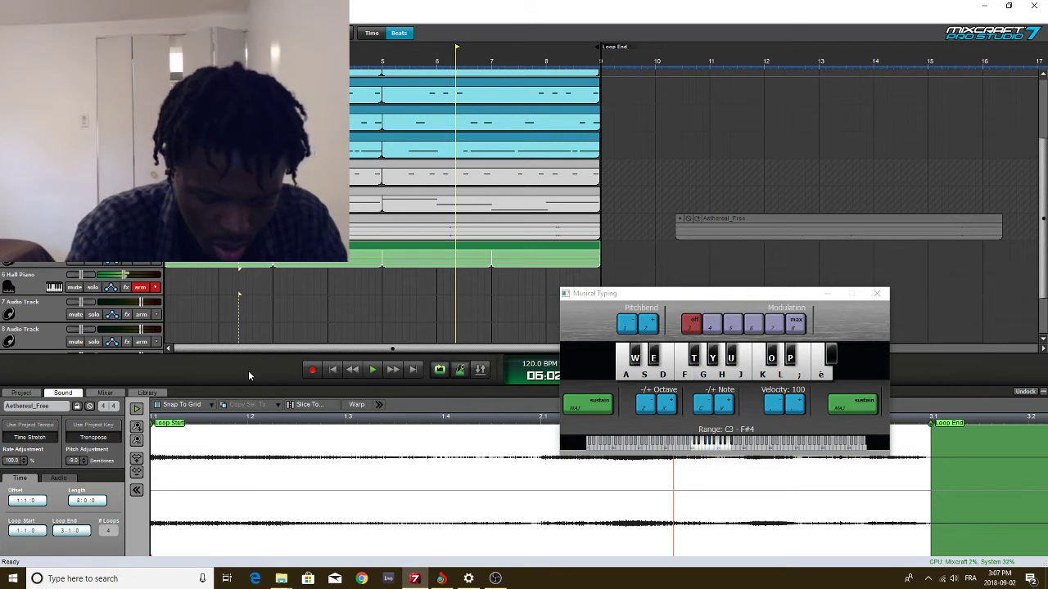
key("g")
key("y")
key("k")
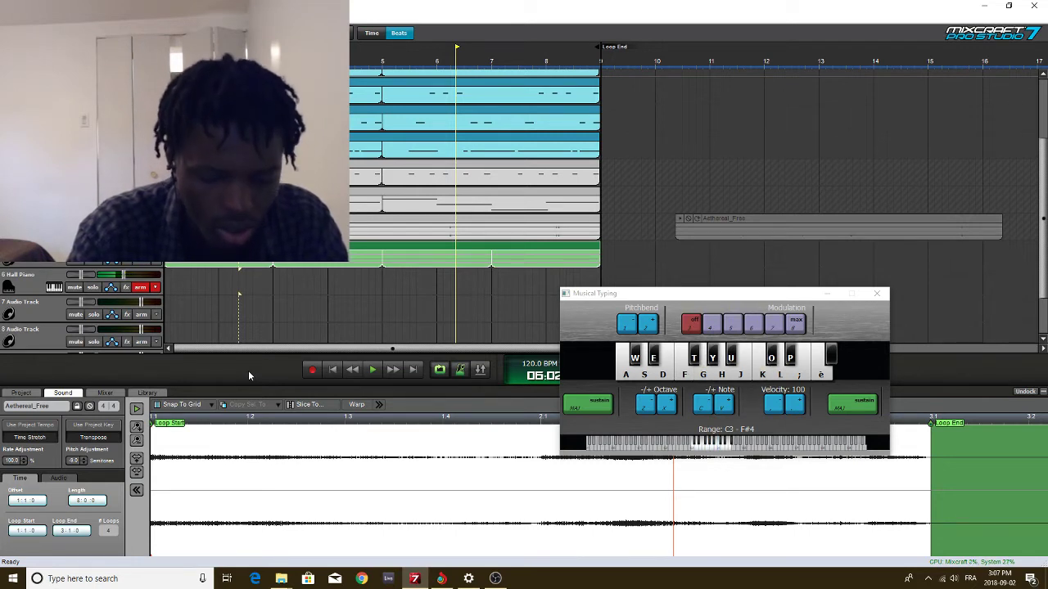
Start playback and rehearse the Hall Piano melody in time with the looped beat
key("space")
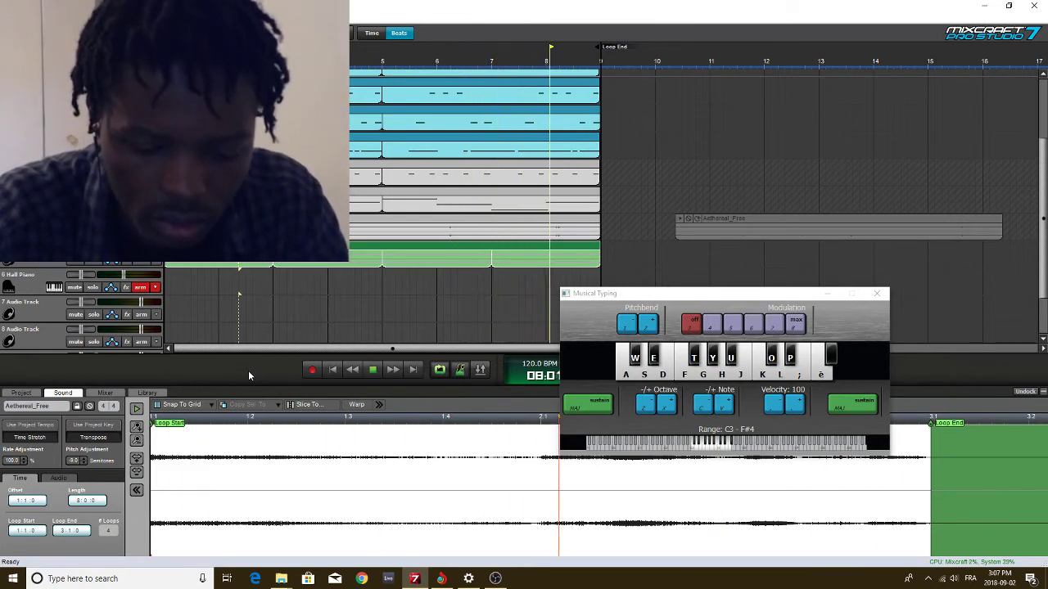
key("è")
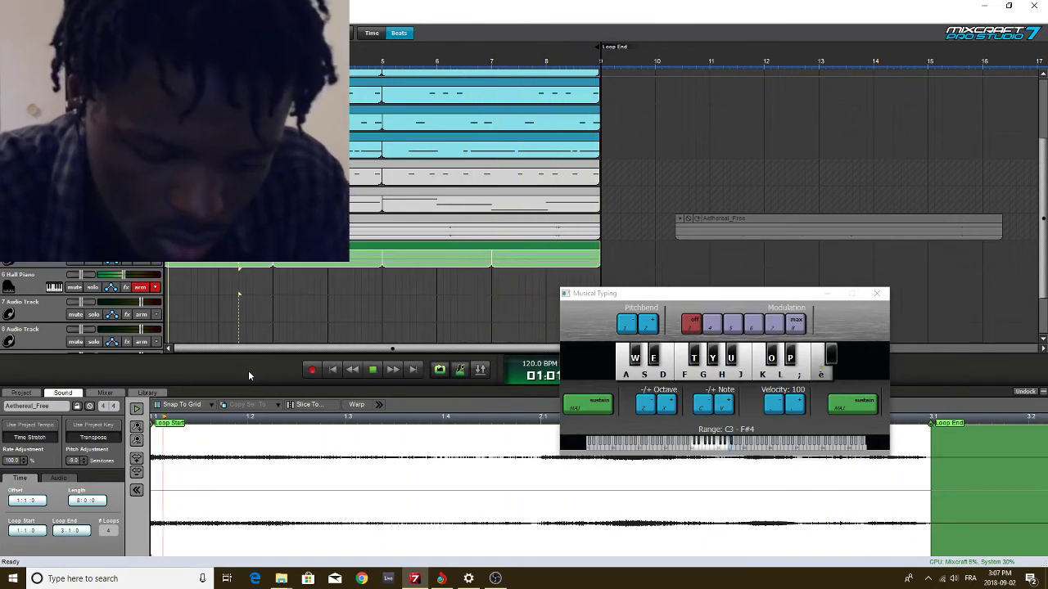
key("k")
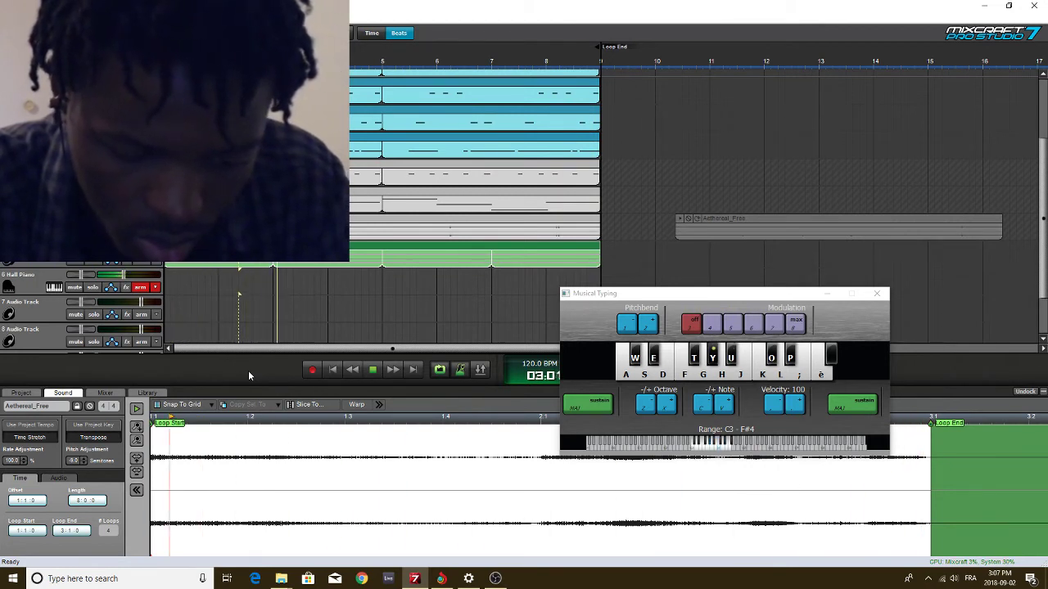
key("g")
key("k")
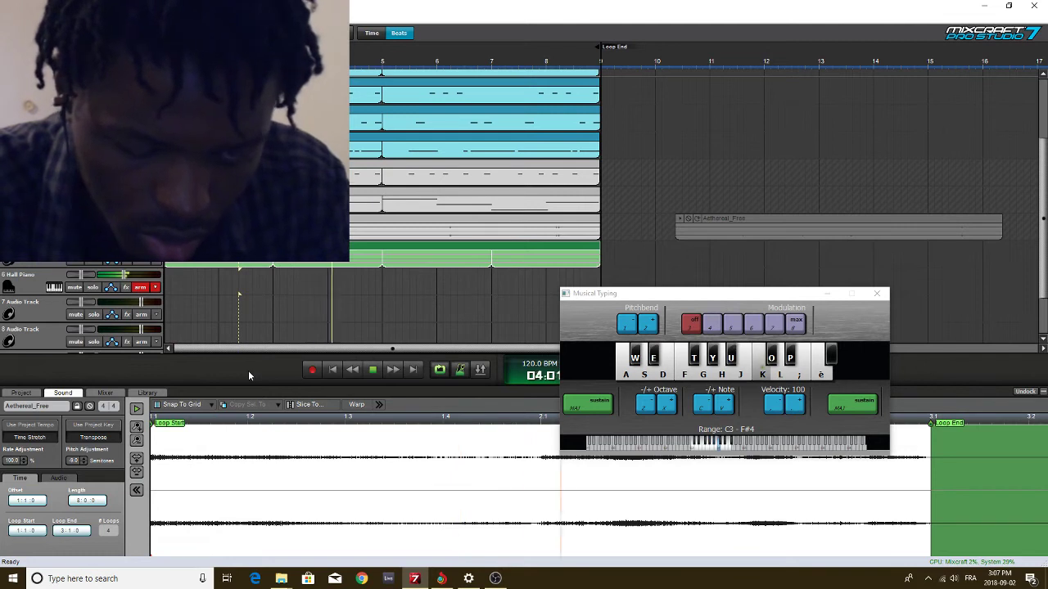
Record the Hall Piano melody onto its armed track from just before measure 5 to the loop end at measure 9, ending the recording
key("r")
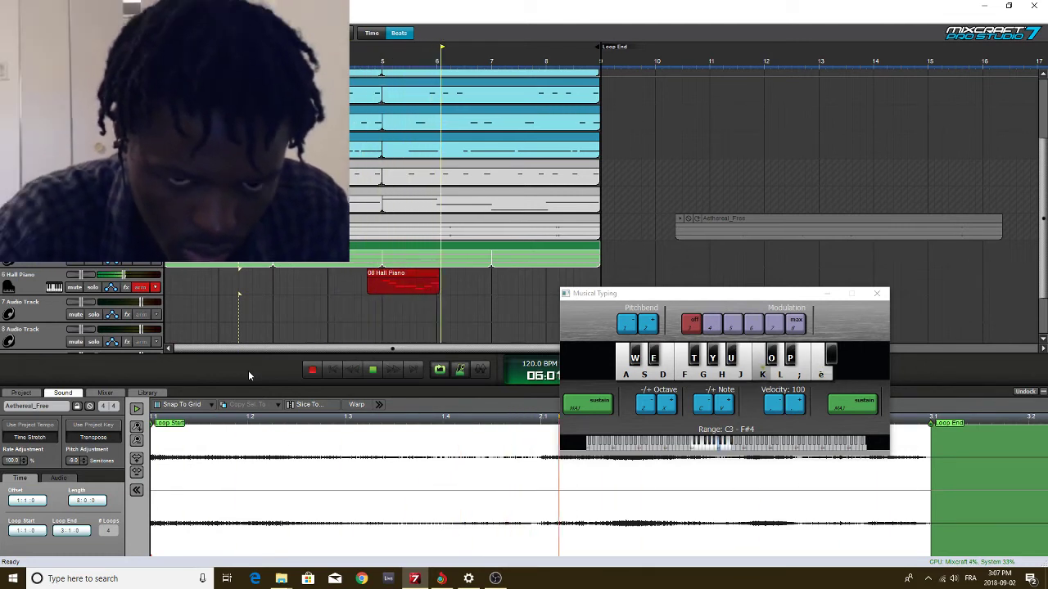
key("u")
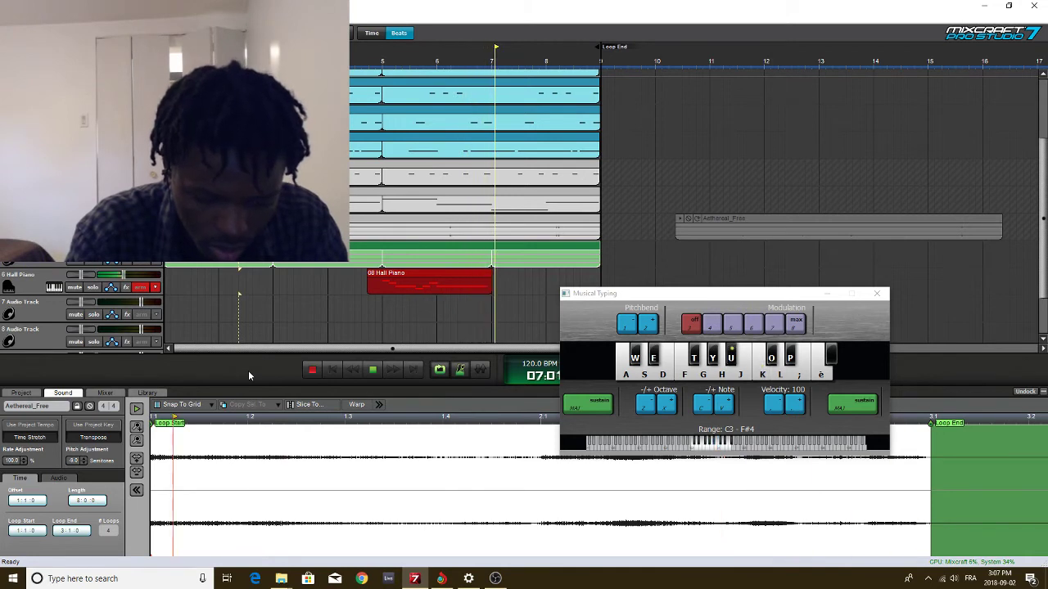
key("g")
key("k")
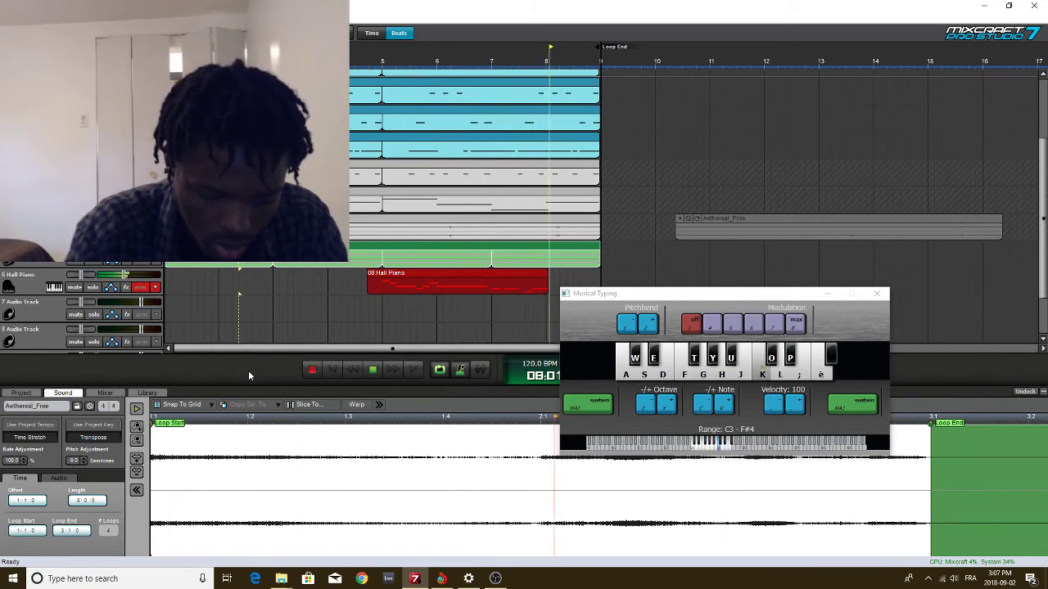
key("space")
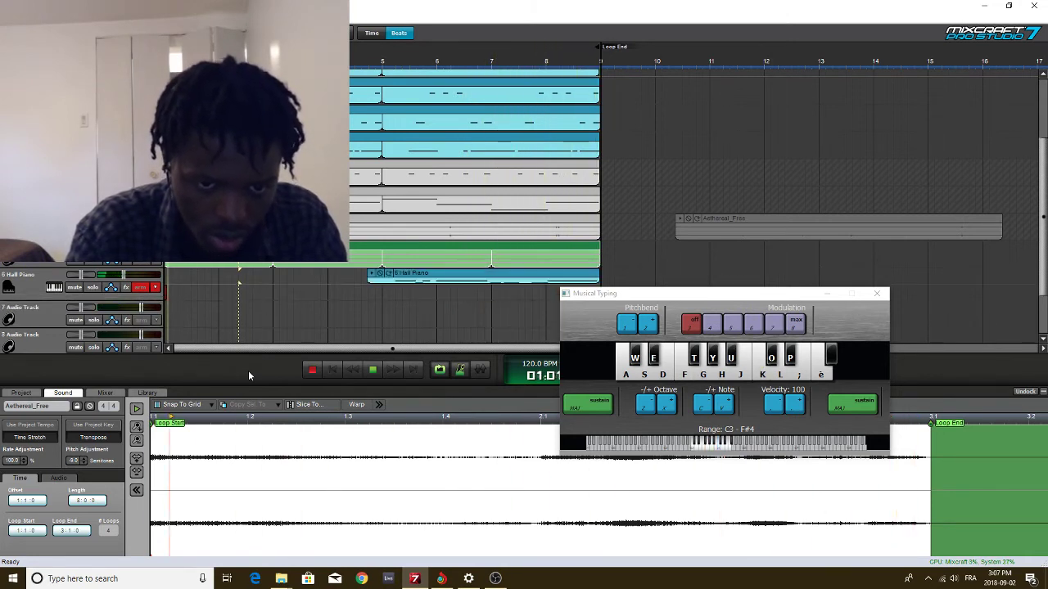
key("space")
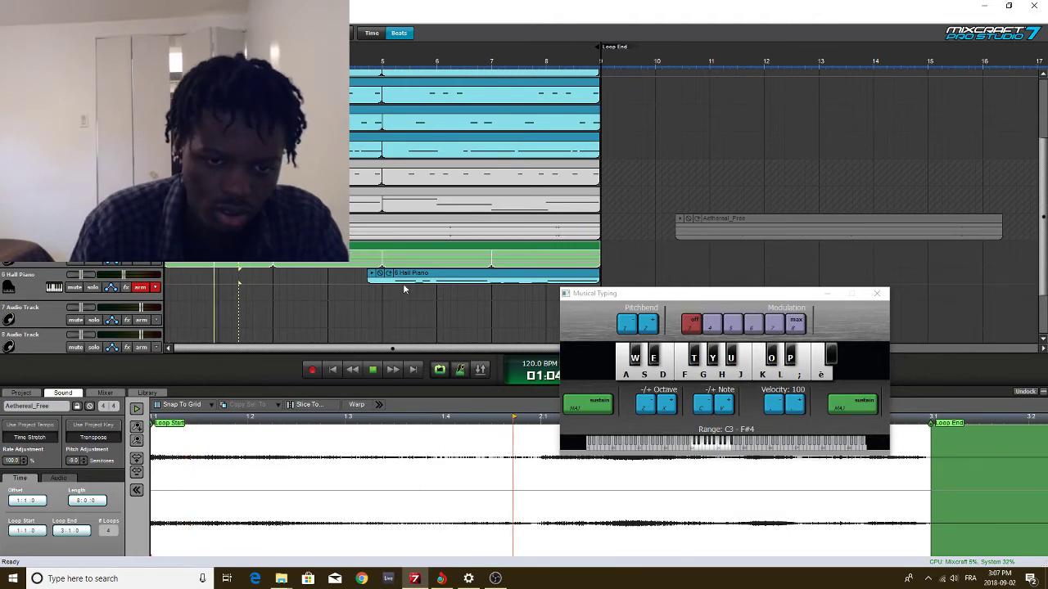
Delete the existing Hall Piano take around measure 5 and rehearse a replacement melody over the loop with Musical Typing
left_click(367, 278)
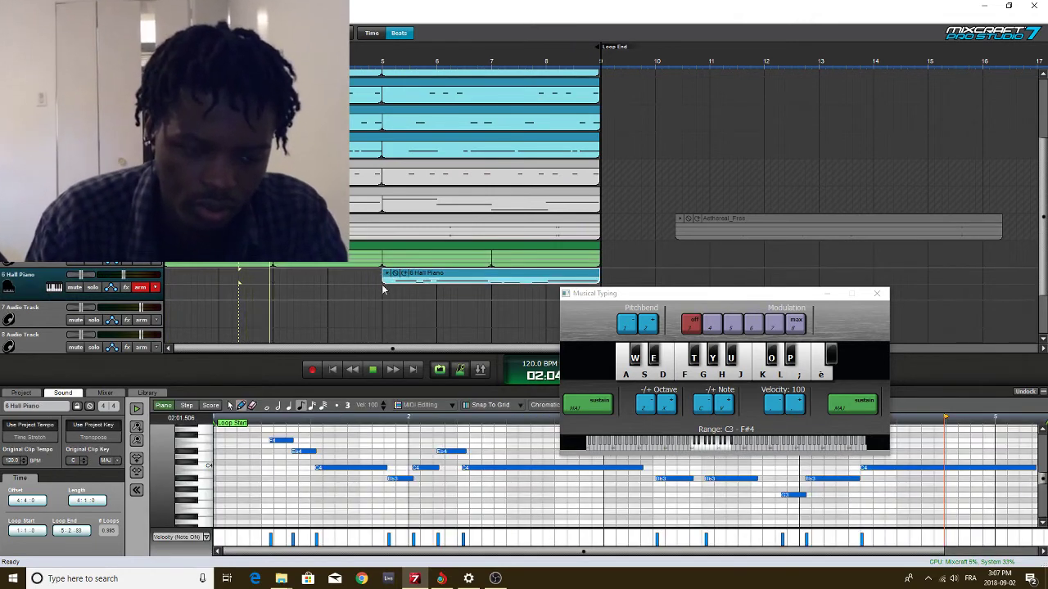
key("Delete")
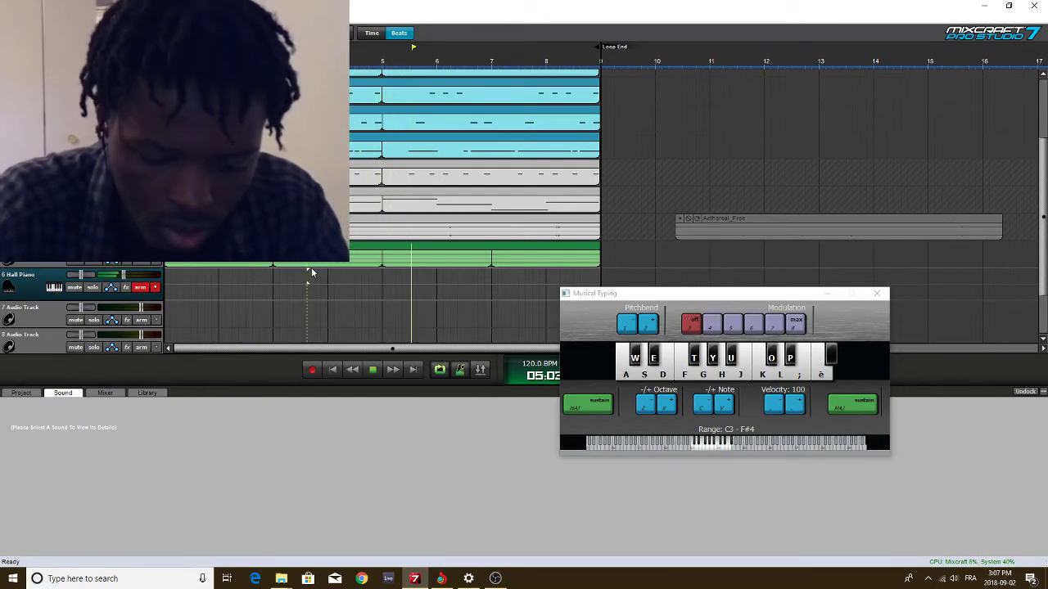
left_click(311, 268)
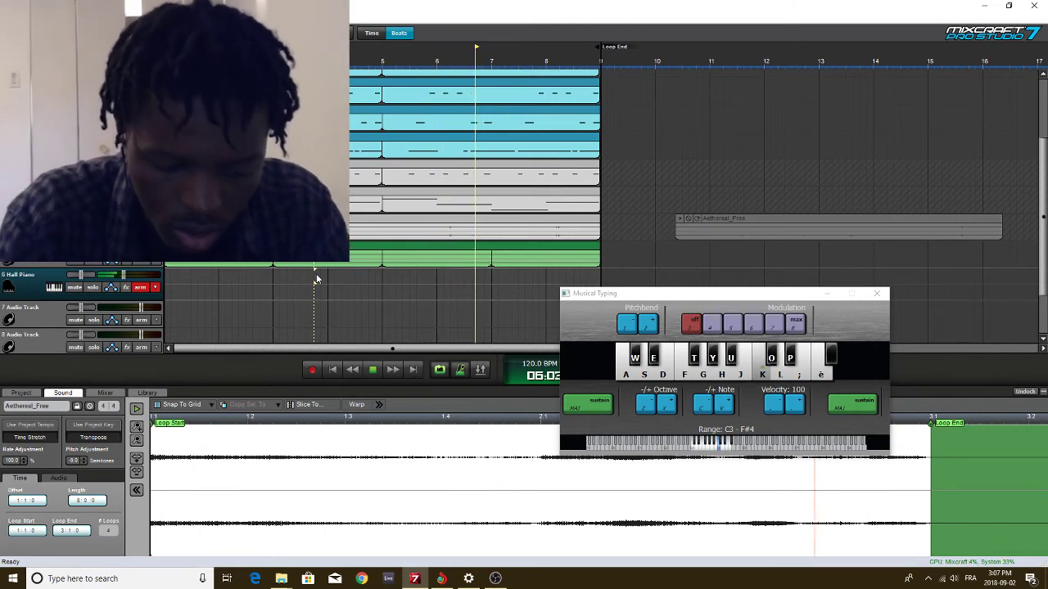
key("g")
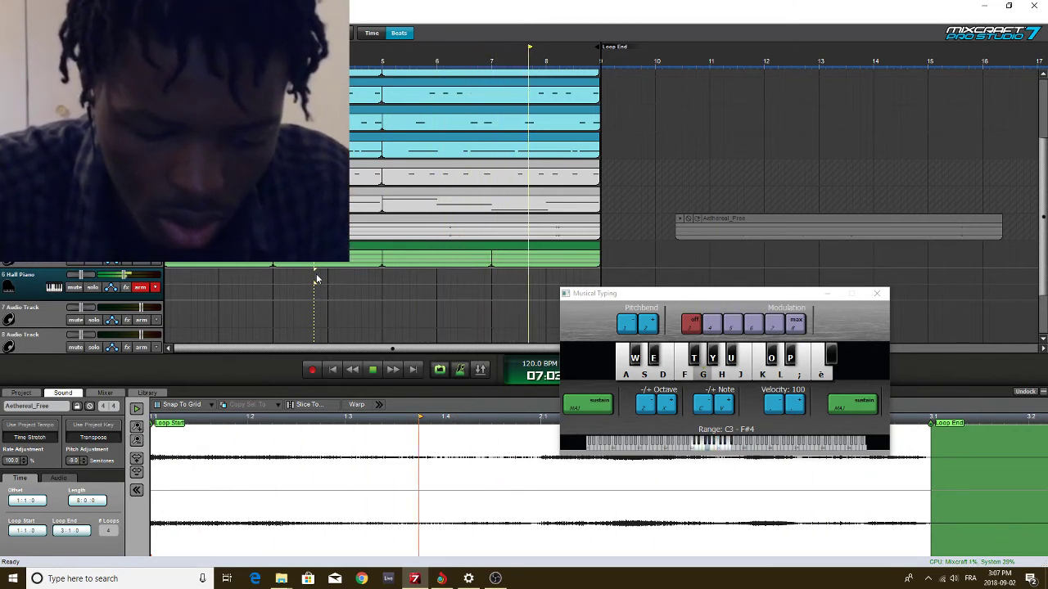
key("k")
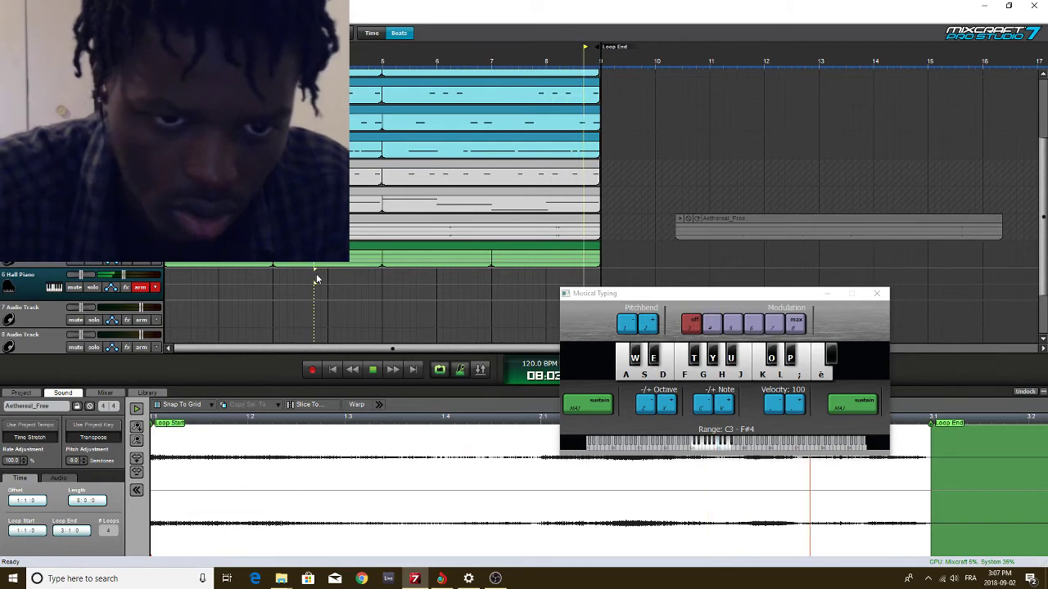
left_click(311, 369)
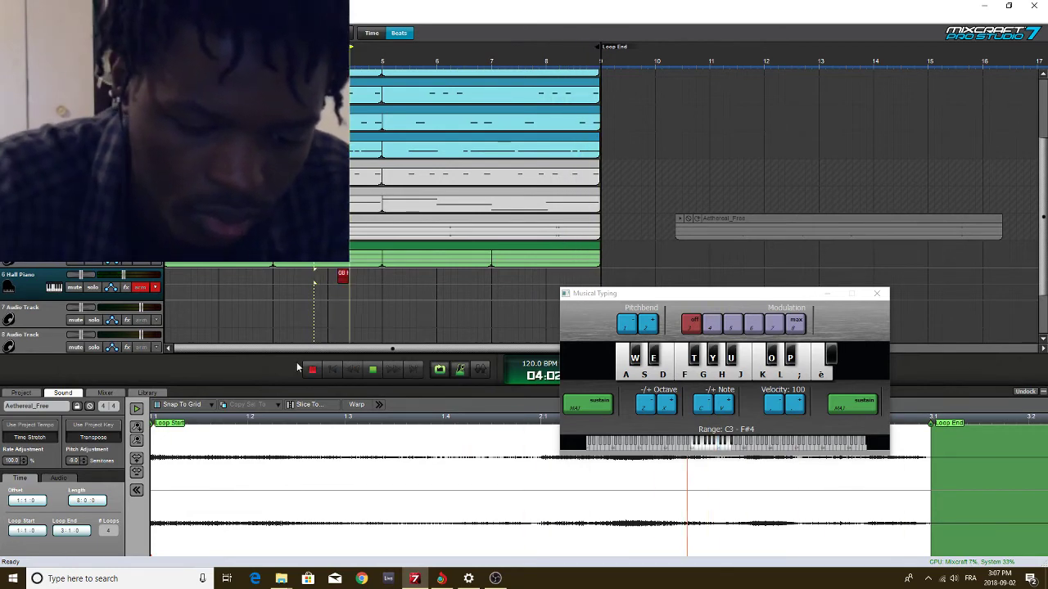
key("semicolon")
key("space")
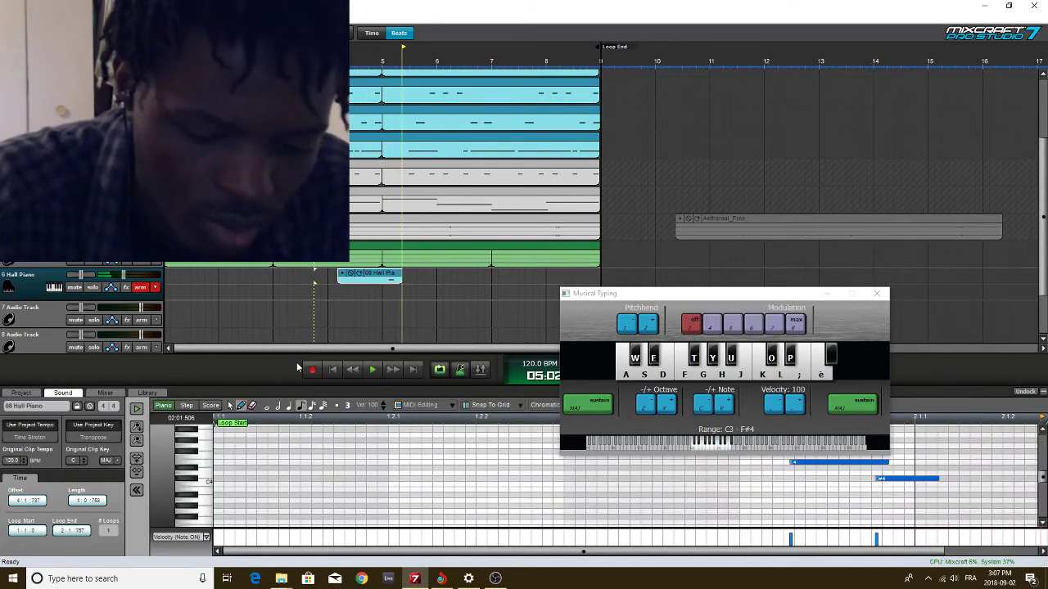
key("Delete")
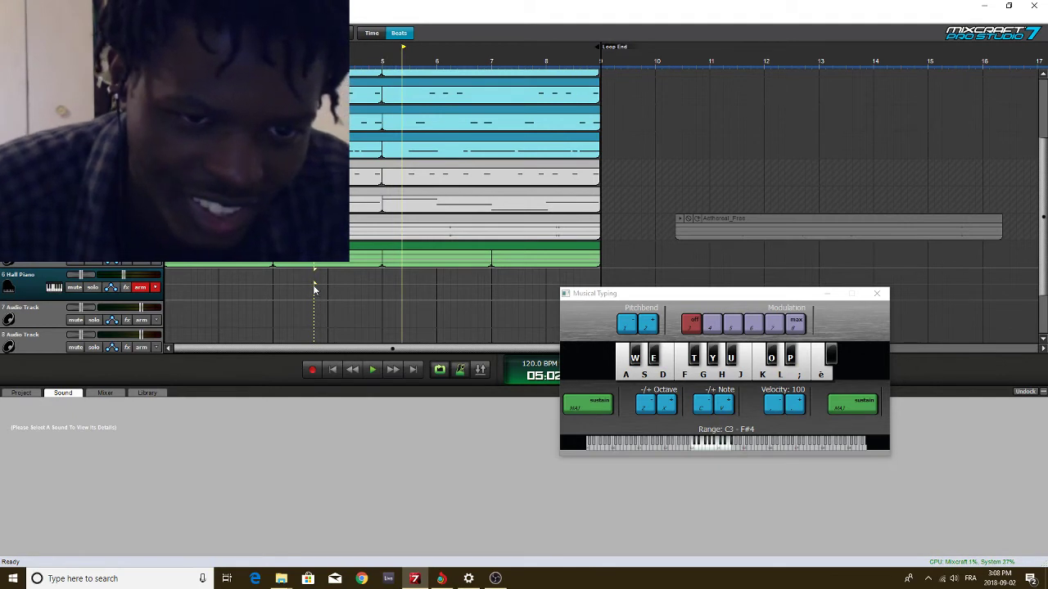
Record a new Hall Piano melody from about measure 4 to the loop end and remove the stray short clip at measure 1
left_click(312, 371)
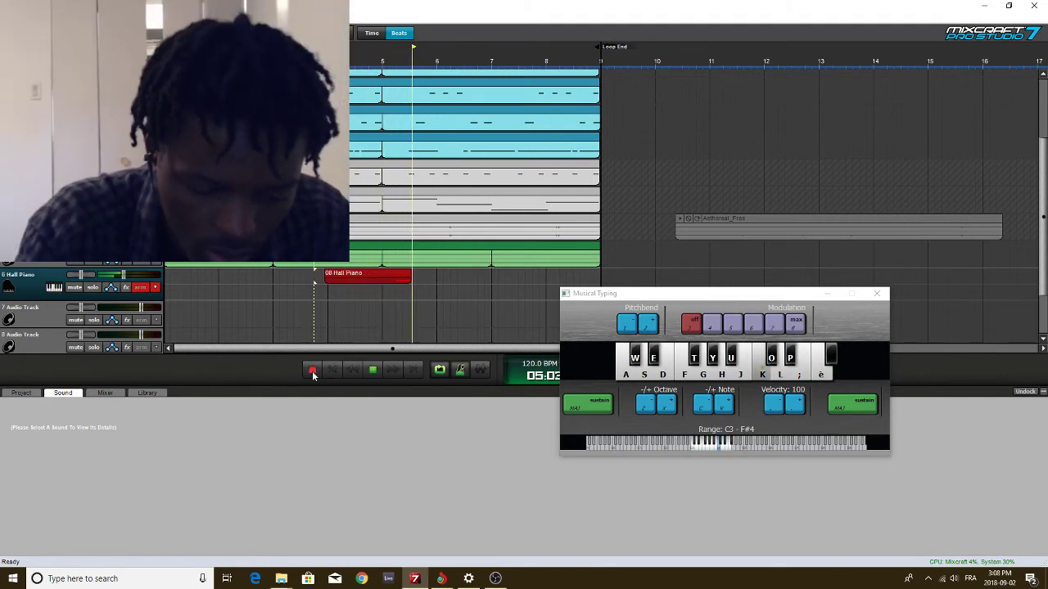
key("k")
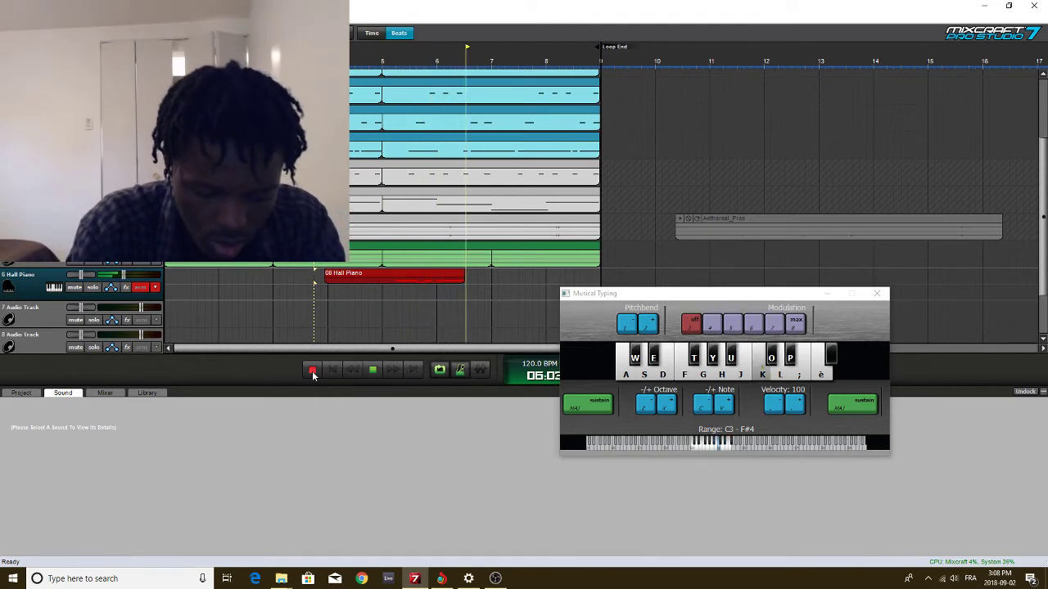
key("u")
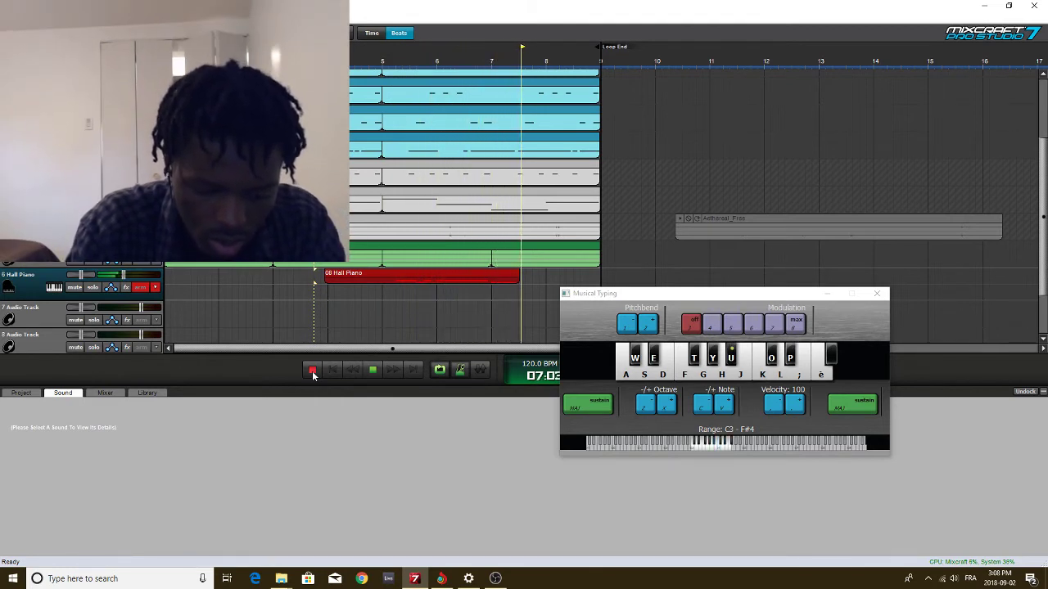
key("g")
key("y")
key("k")
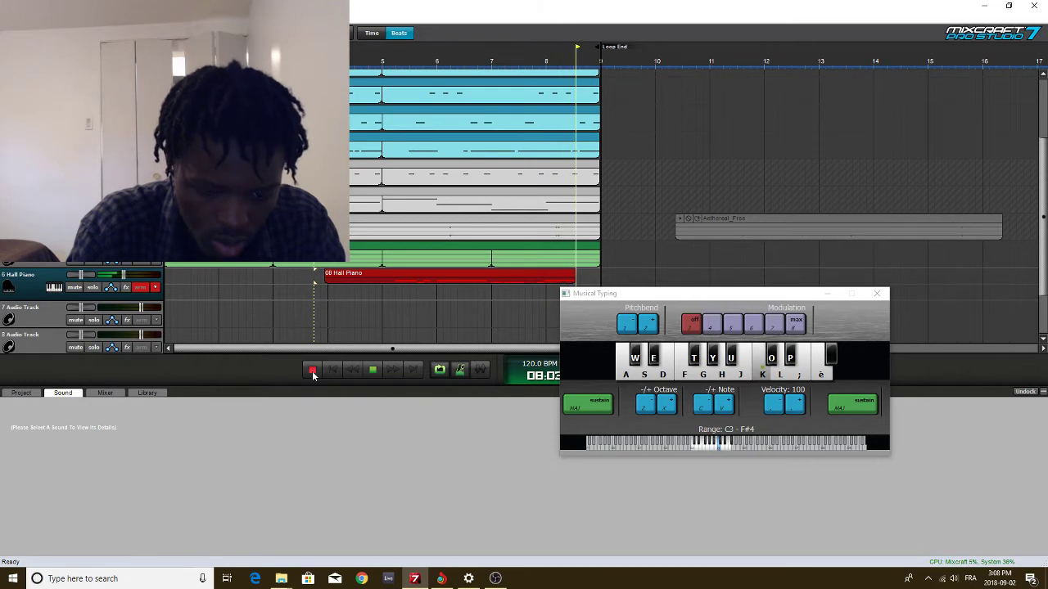
left_click(312, 374)
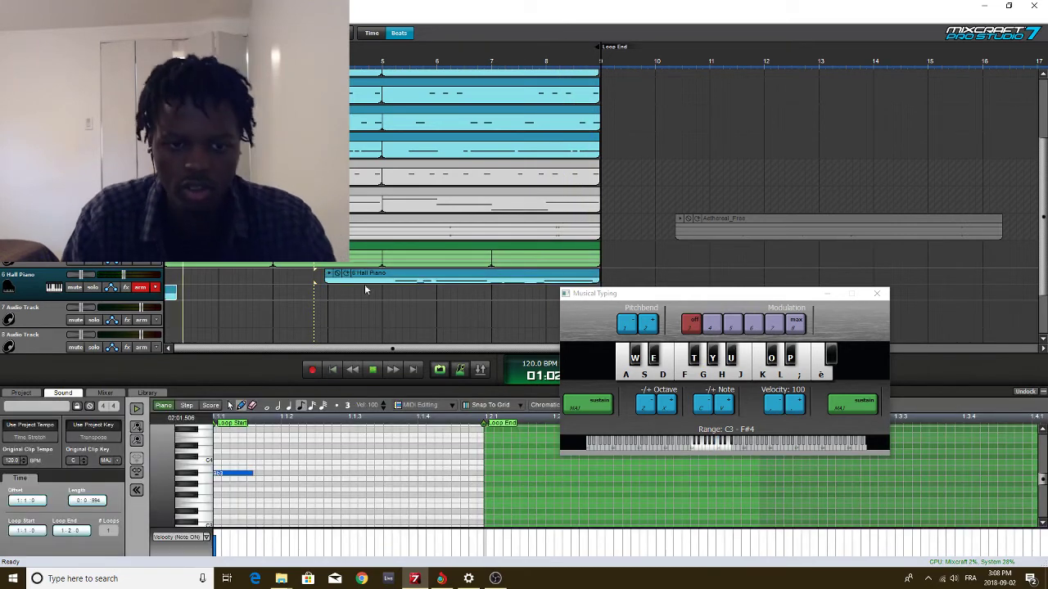
left_click(353, 297)
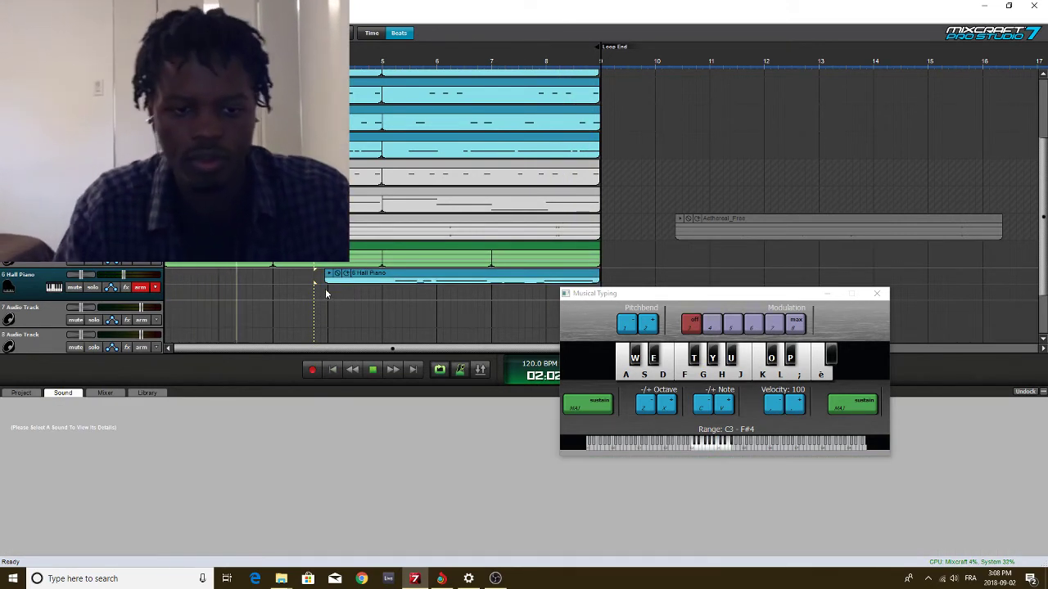
Rehearse a sparse opening phrase over the looping playback with Musical Typing
left_click(548, 298)
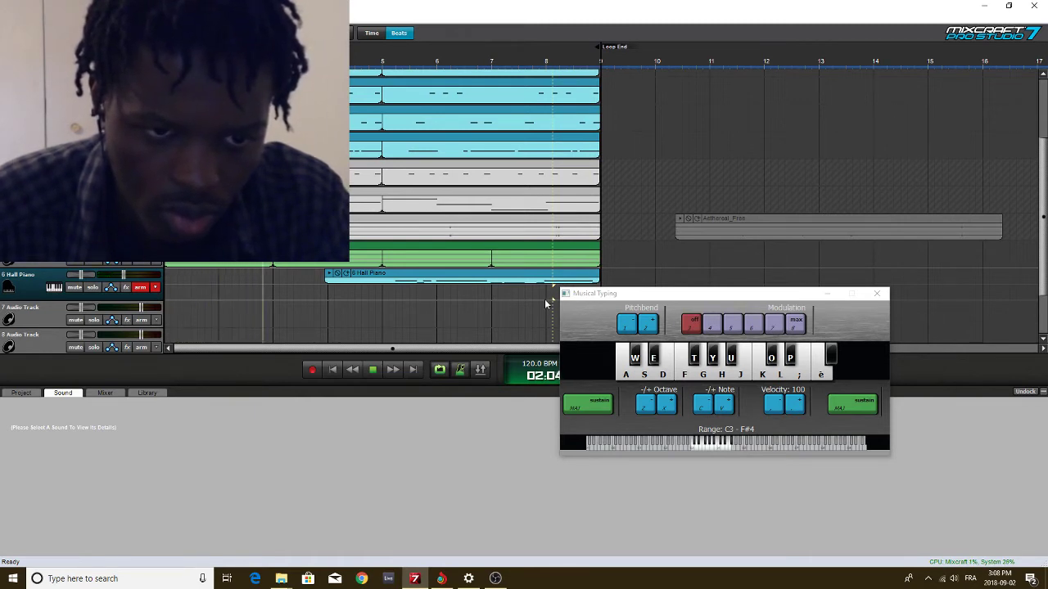
key("g")
key("h")
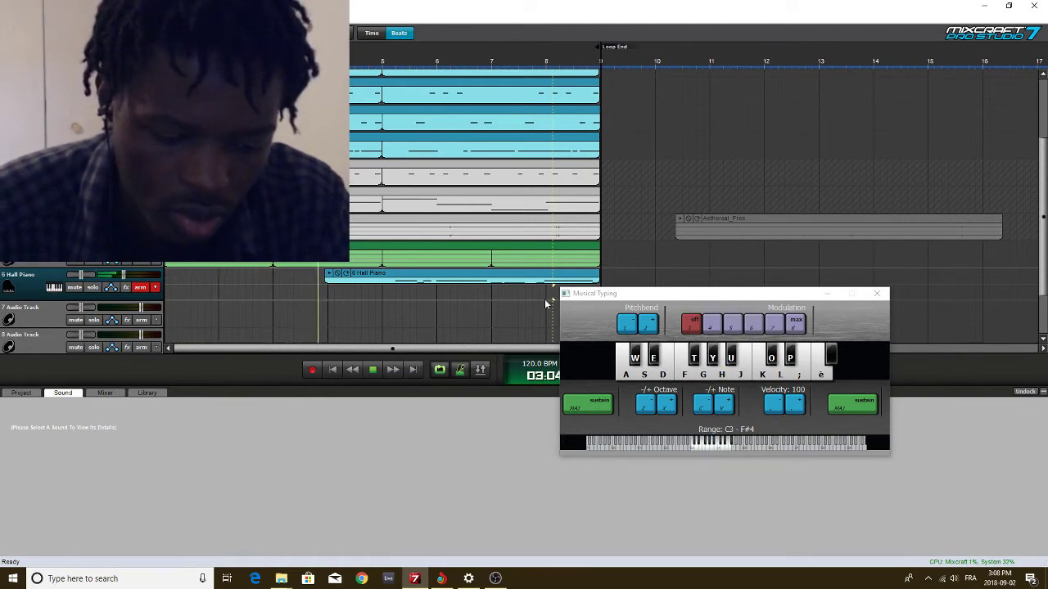
left_click(546, 305)
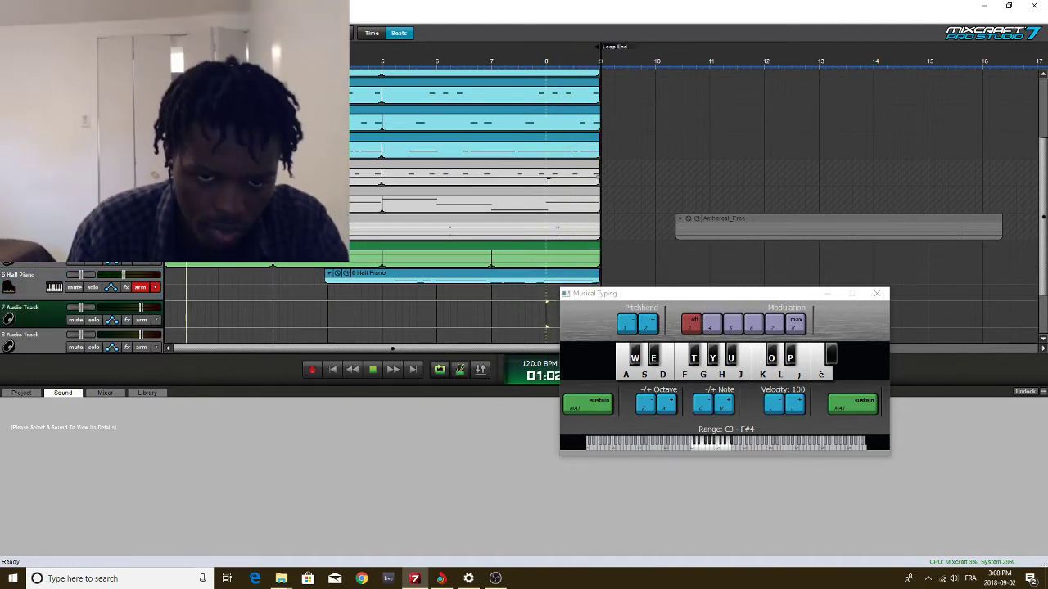
key("u")
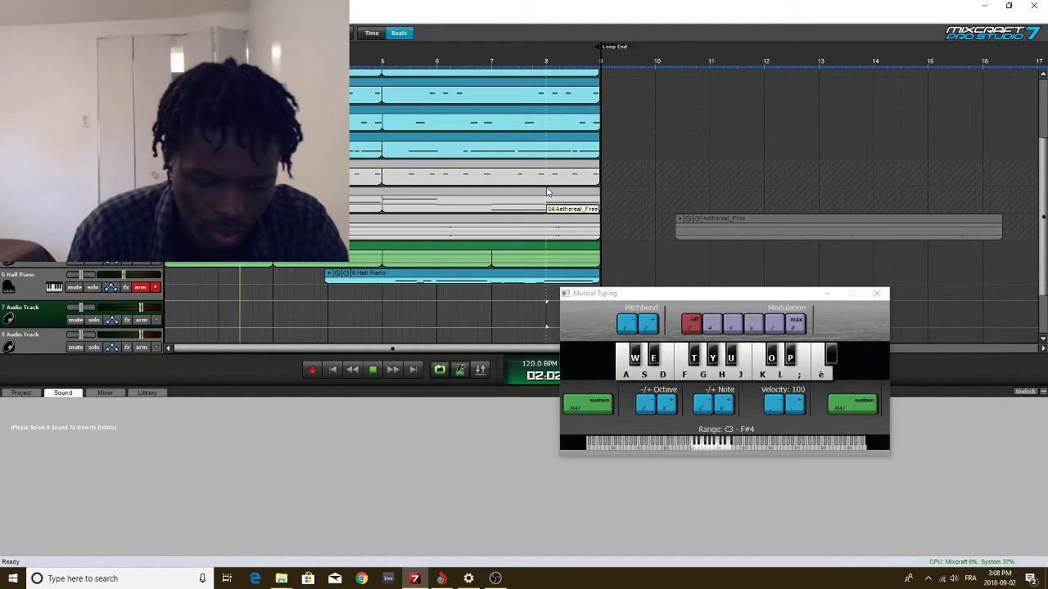
key("y")
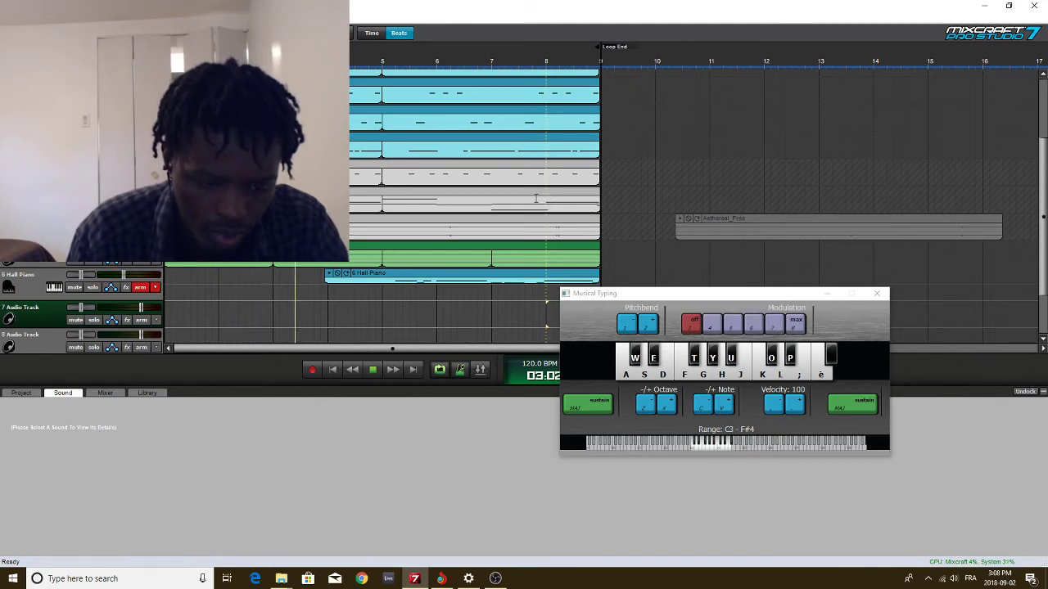
key("k")
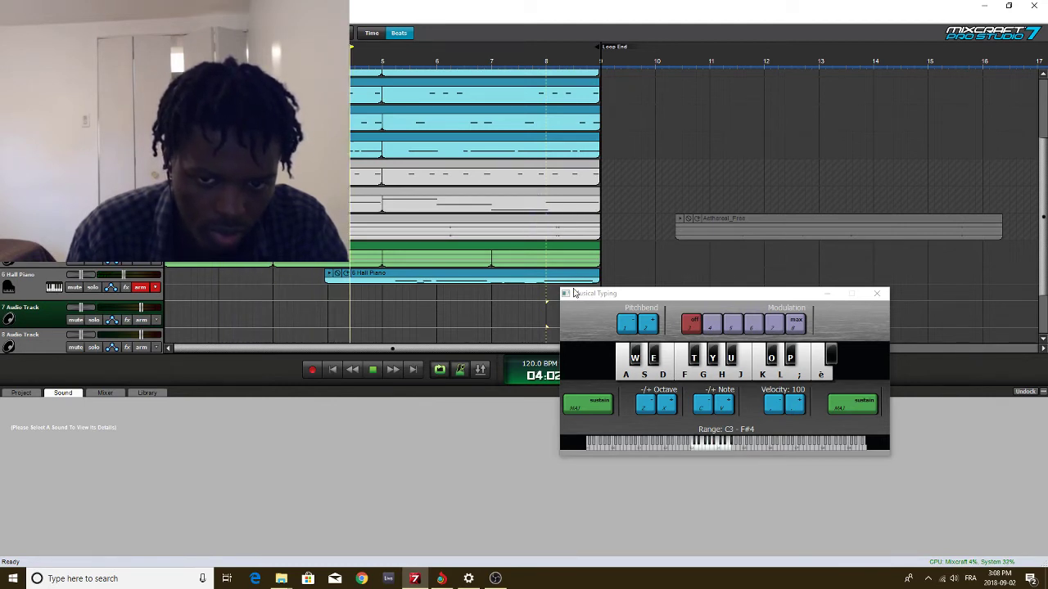
Start from measure 8 on the Hall Piano track and record sparse notes from the loop start to just past measure 5
left_click(547, 301)
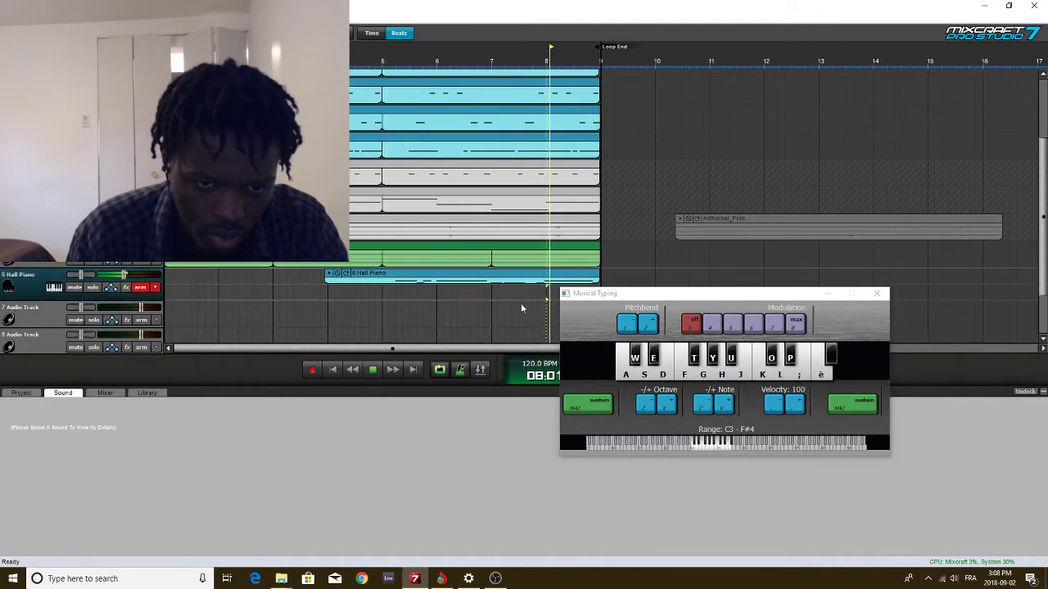
left_click(312, 370)
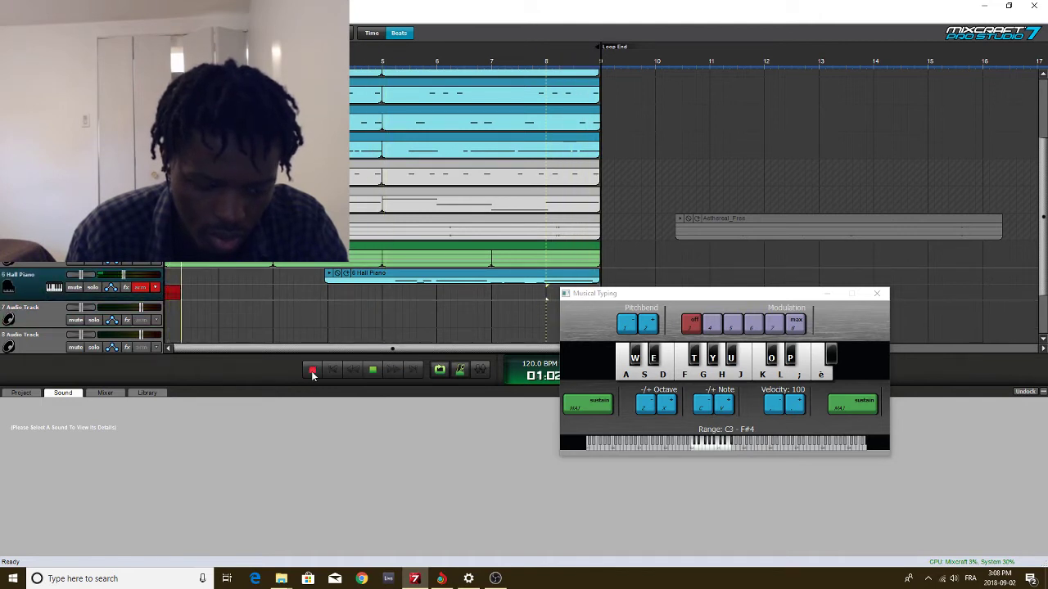
key("u")
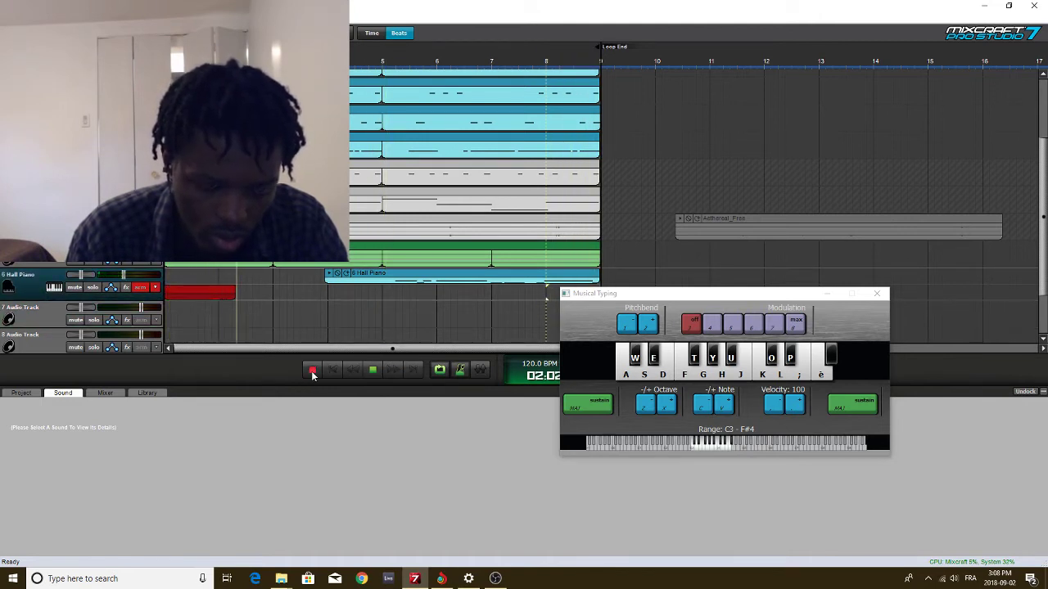
key("y")
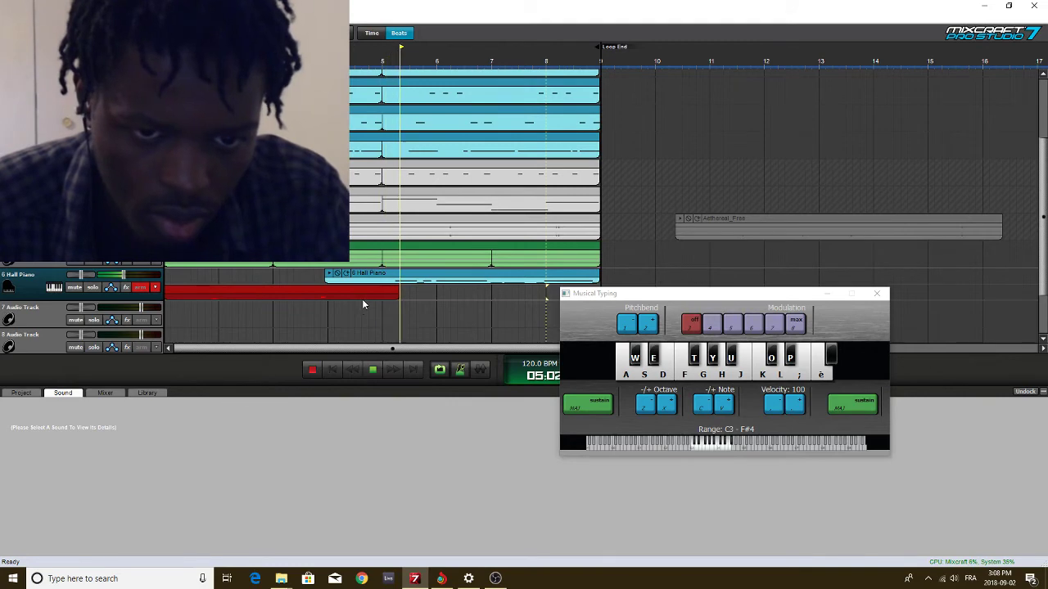
key("r")
Merge the two overlapping Hall Piano clips into a single clip spanning measures 1 to 9
left_click(382, 277)
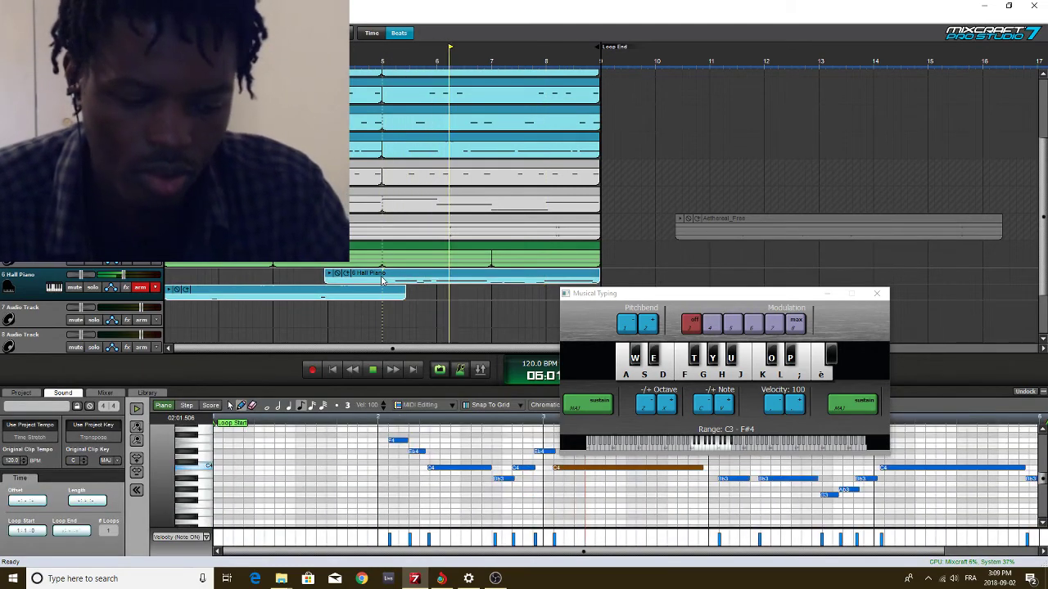
key("ctrl+w")
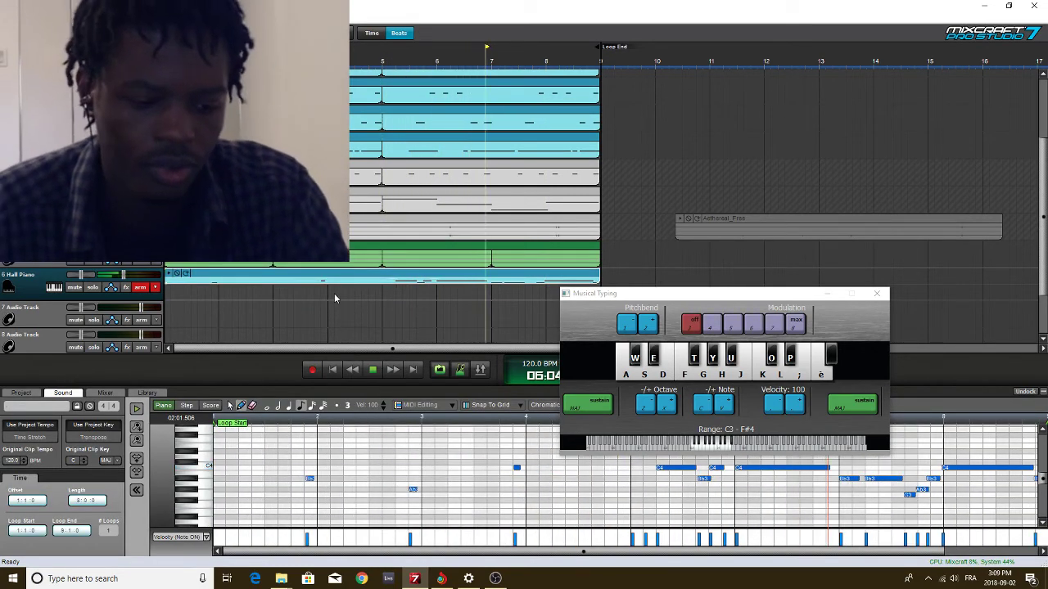
left_click(333, 299)
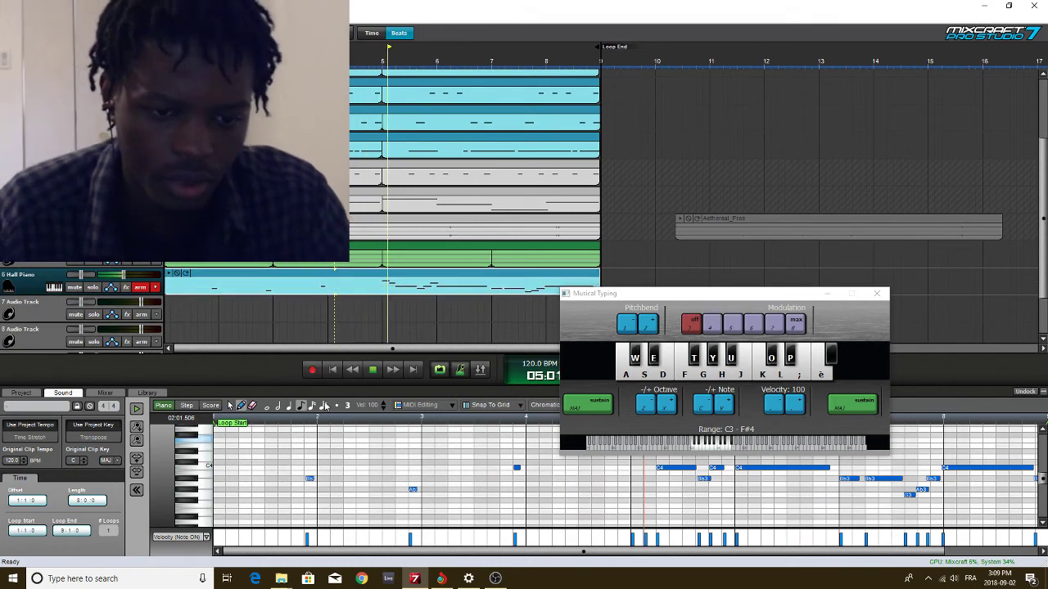
Quantize the start times of all notes in the merged Hall Piano clip to 1/16 notes at 100% strength
left_click(329, 420)
key("ctrl+a")
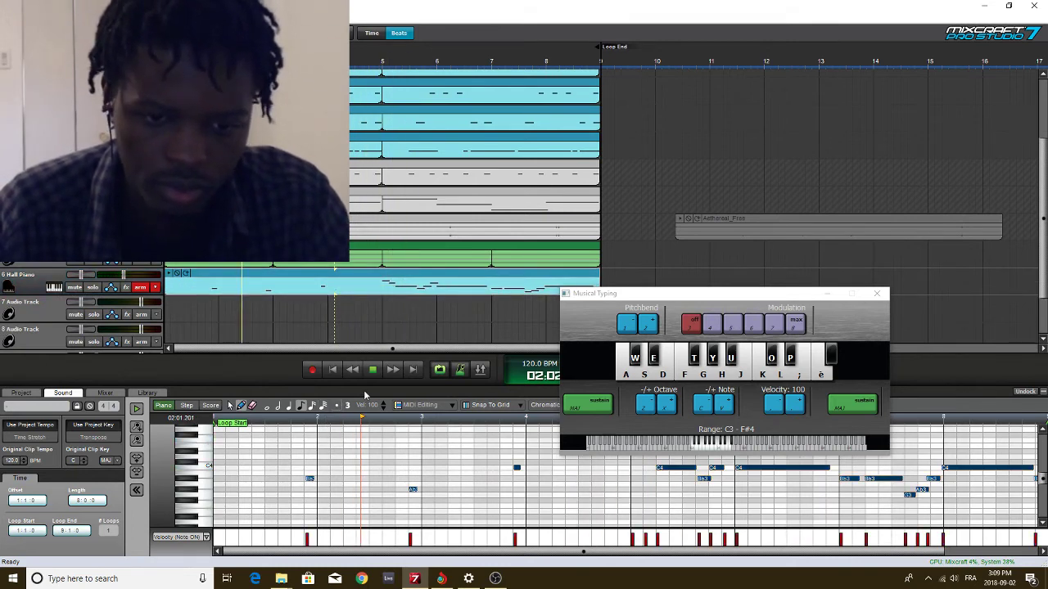
left_click(409, 406)
left_click(413, 421)
left_click_drag(666, 294, 626, 532)
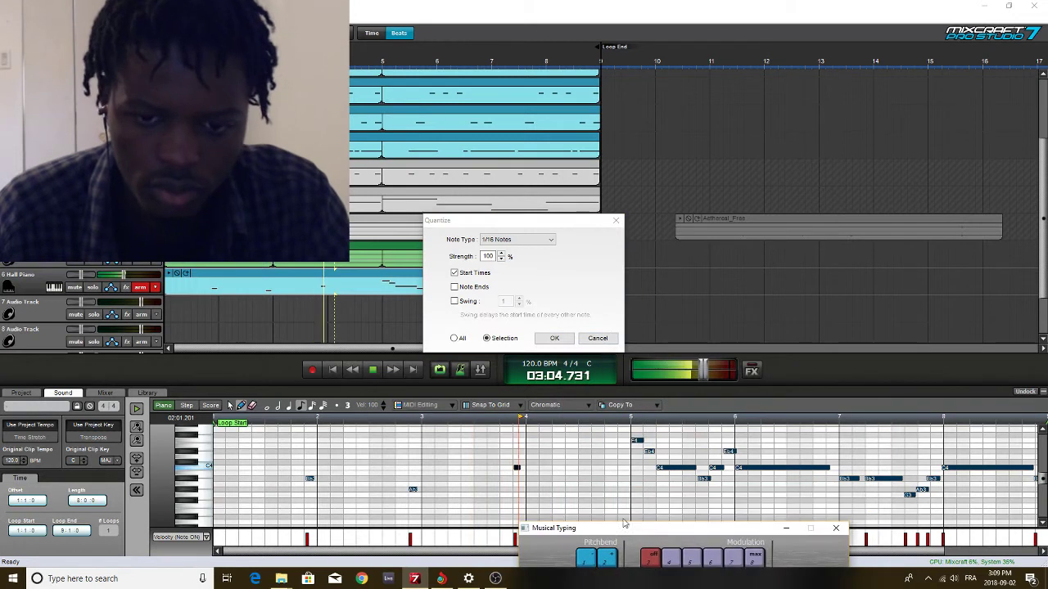
left_click(555, 339)
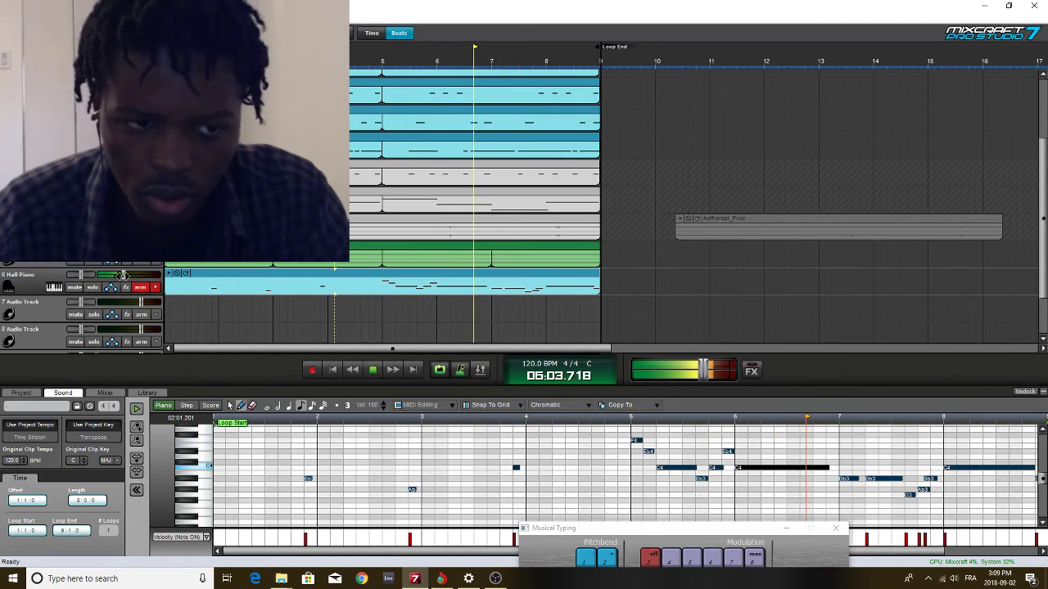
Shift the Bb3 note just before measure 8 slightly later in the Hall Piano clip and play back the ending
mouse_move(123, 277)
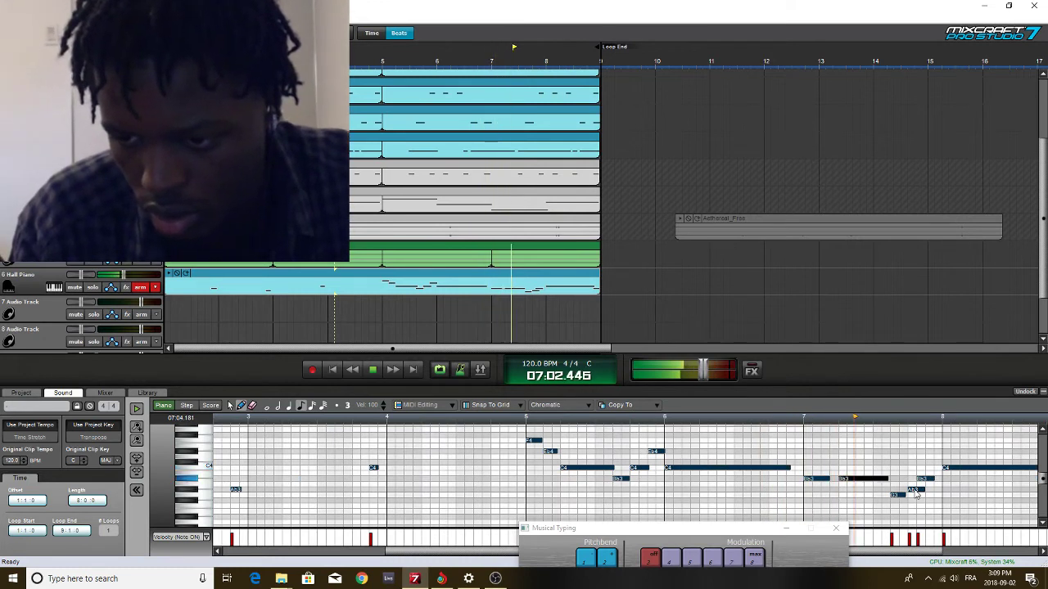
key("space")
left_click(926, 481)
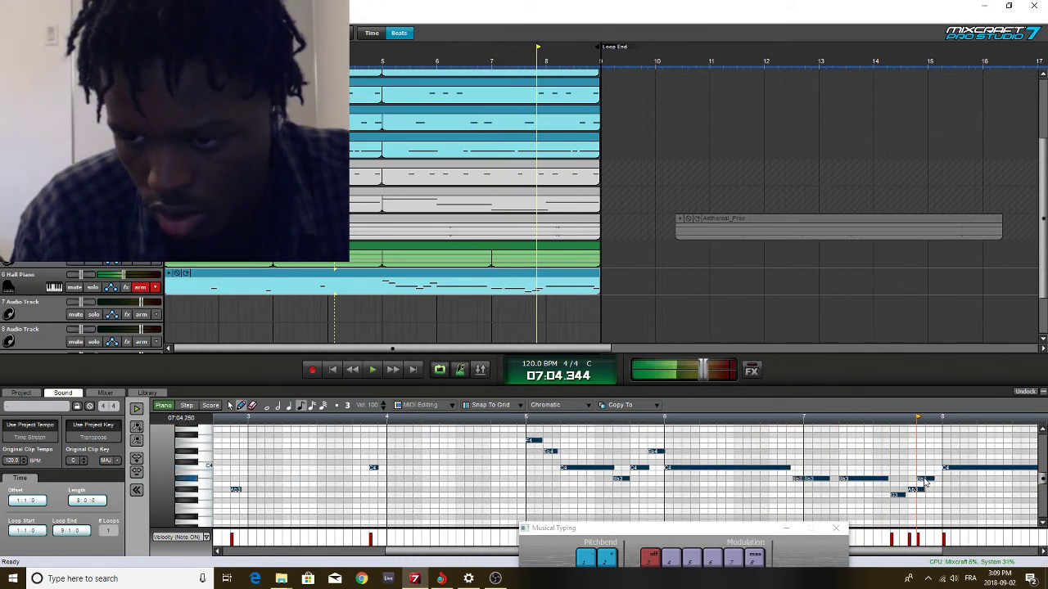
left_click(927, 482)
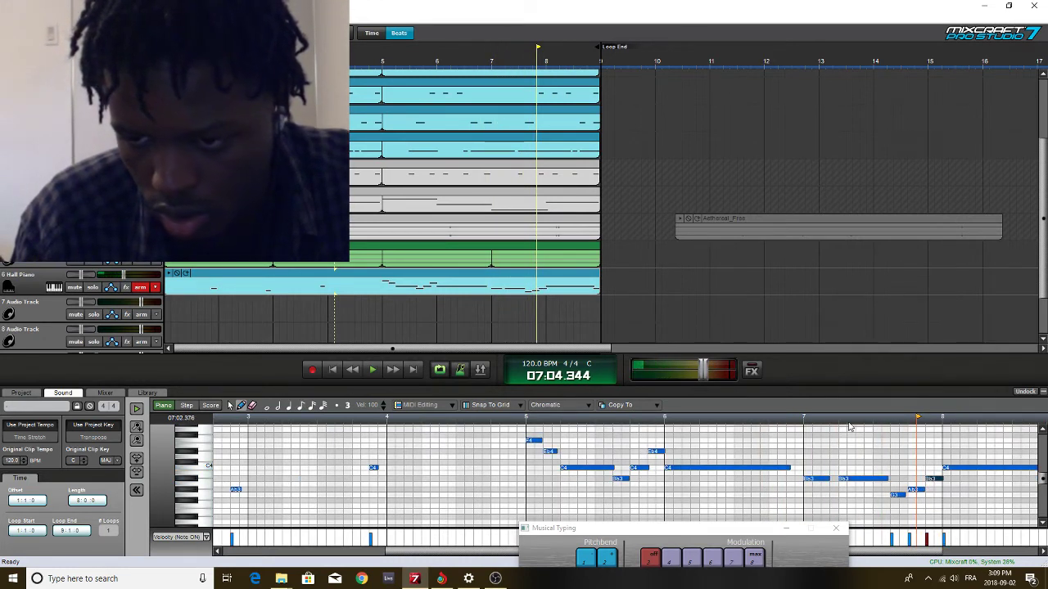
key("space")
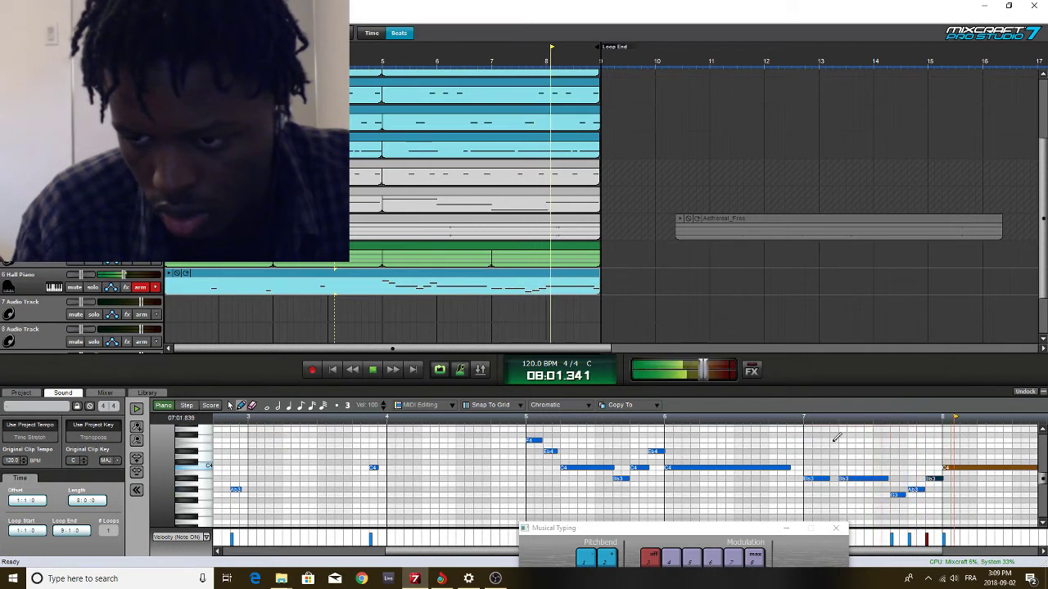
key("space")
Select all notes in the Hall Piano clip and nudge them three small increments later in time
key("ctrl+a")
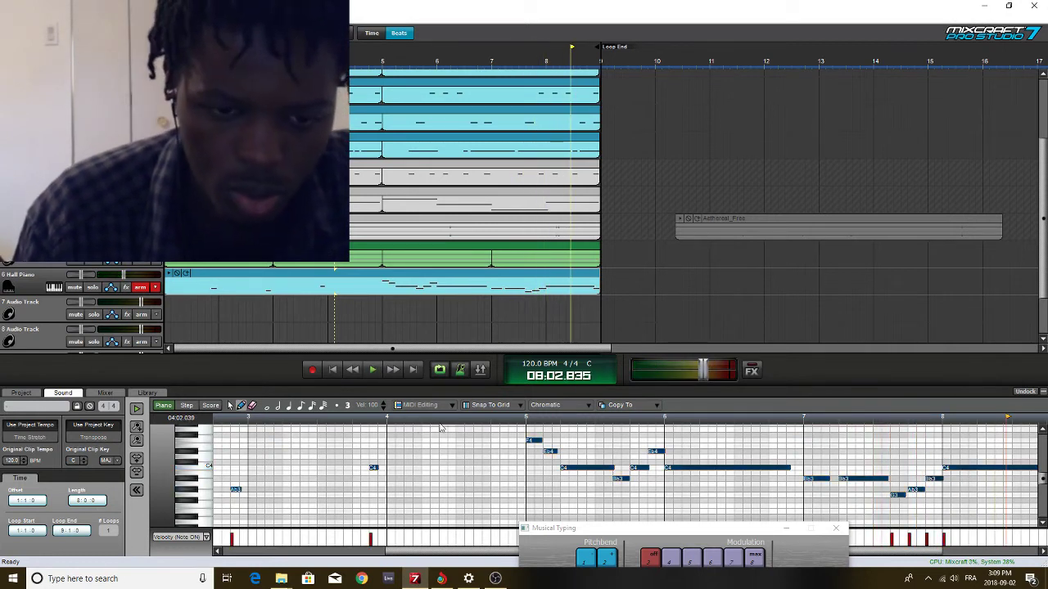
scroll(477, 450, "down", 2)
scroll(735, 457, "up", 3)
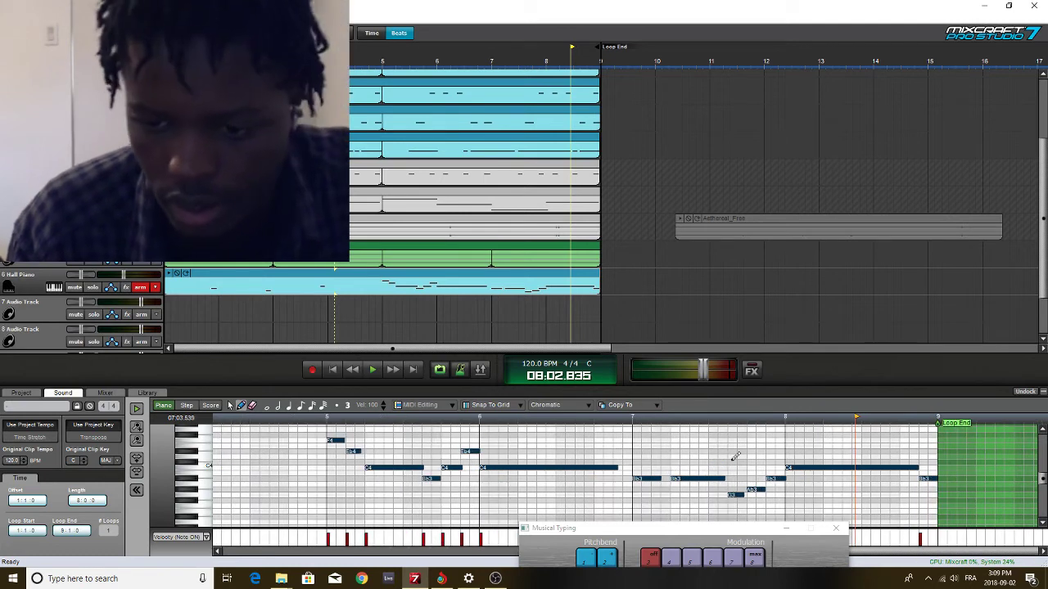
scroll(735, 457, "down", 1)
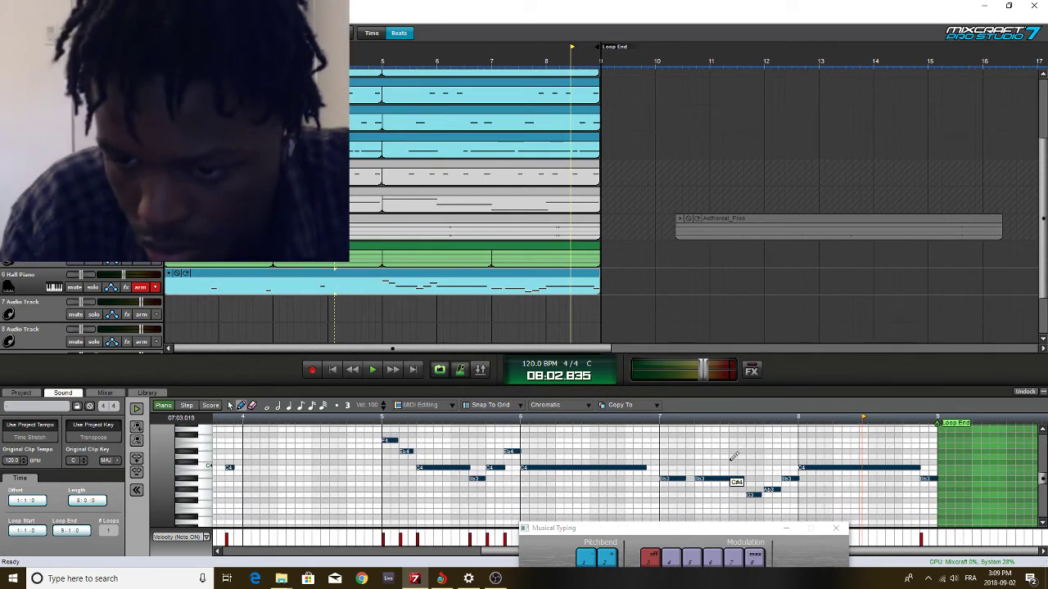
key("Right")
key("Right")
key("Right")
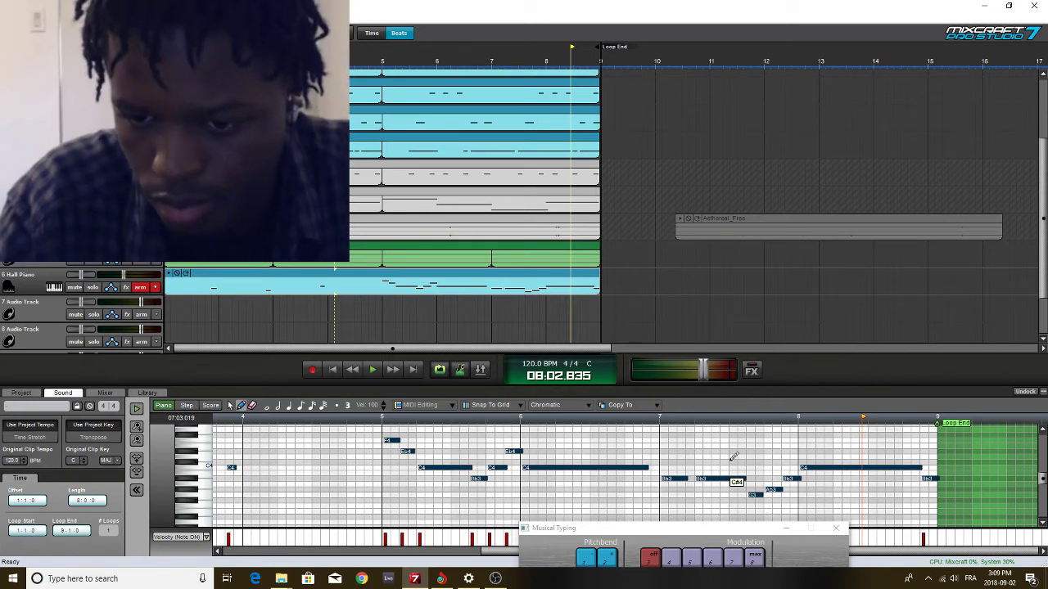
Play the loop from the start and slightly lower the Hall Piano track's volume
left_click(335, 370)
key("space")
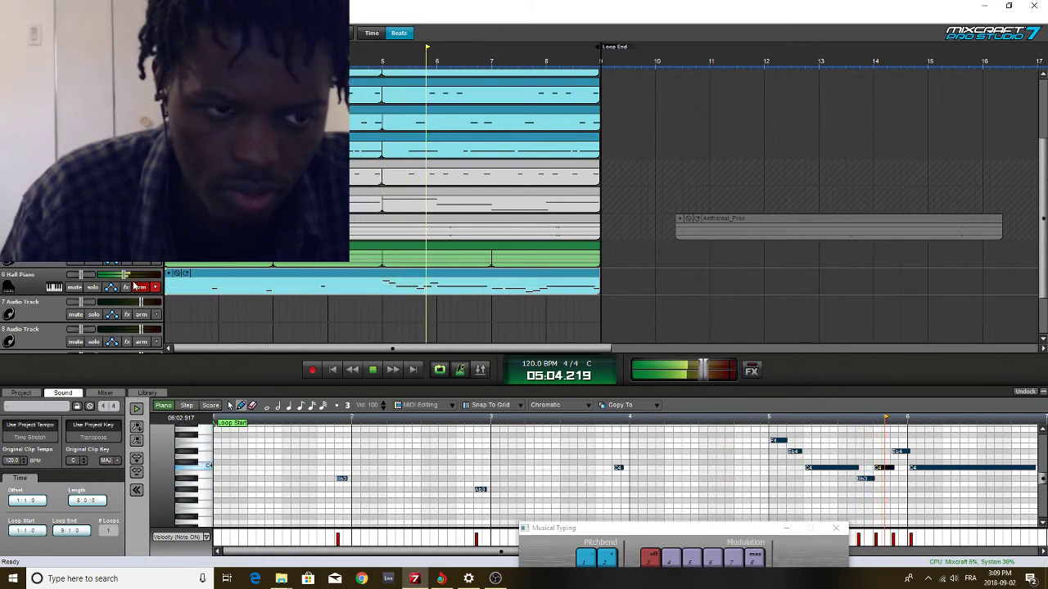
left_click_drag(123, 274, 119, 274)
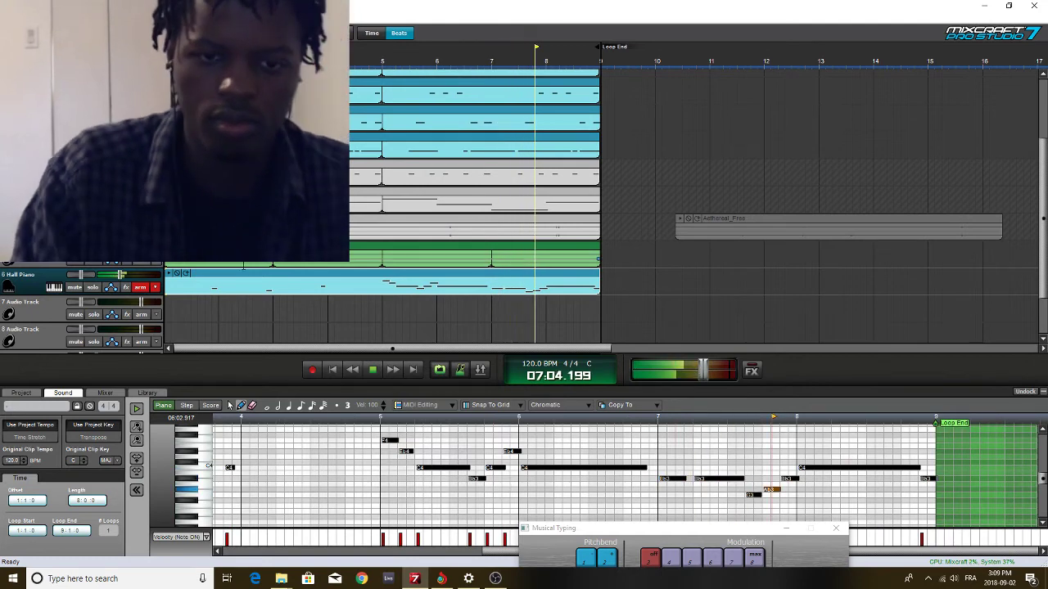
key("space")
Add the TB_Reverb_v3 effect to the Hall Piano track's effect list
right_click(40, 281)
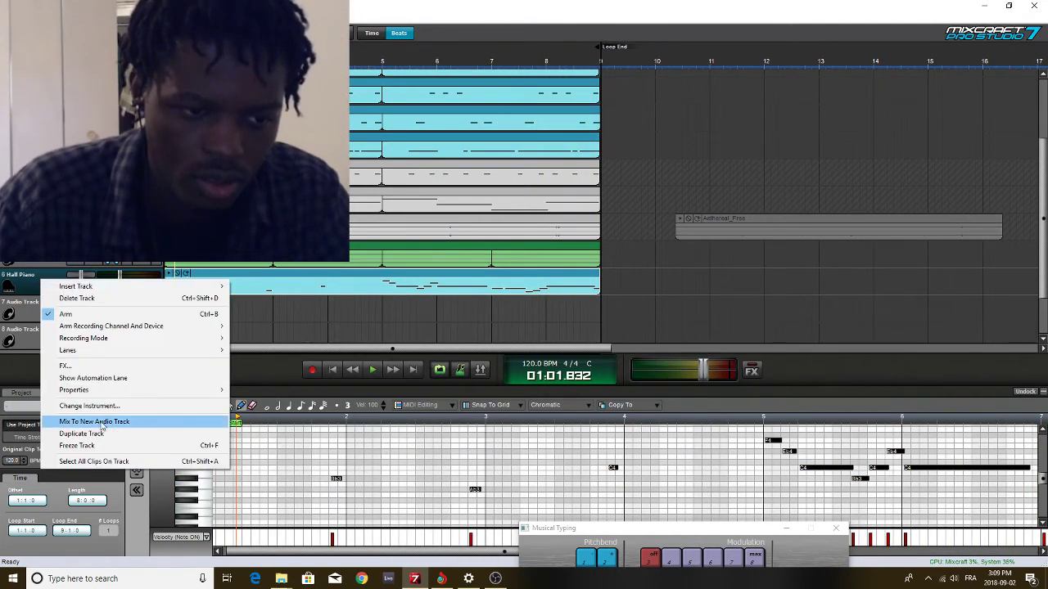
left_click(18, 367)
left_click(127, 288)
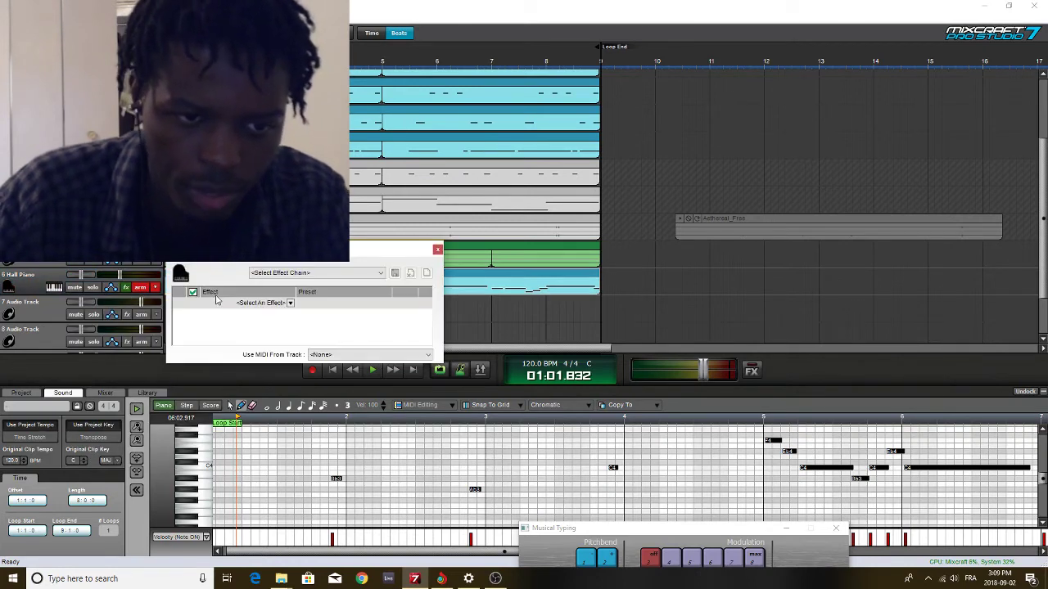
left_click(241, 304)
type("r")
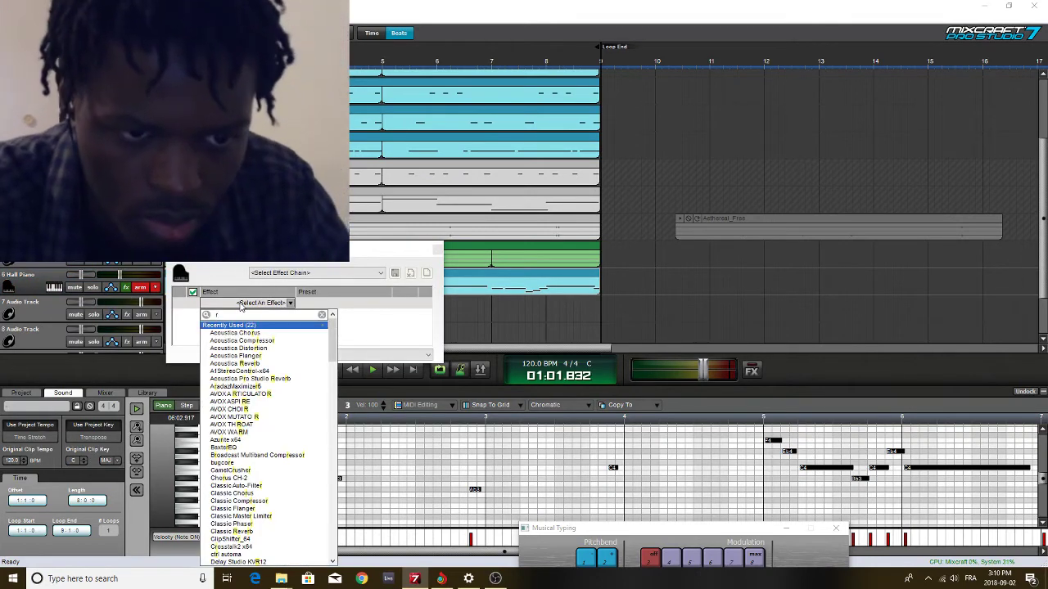
type("everb")
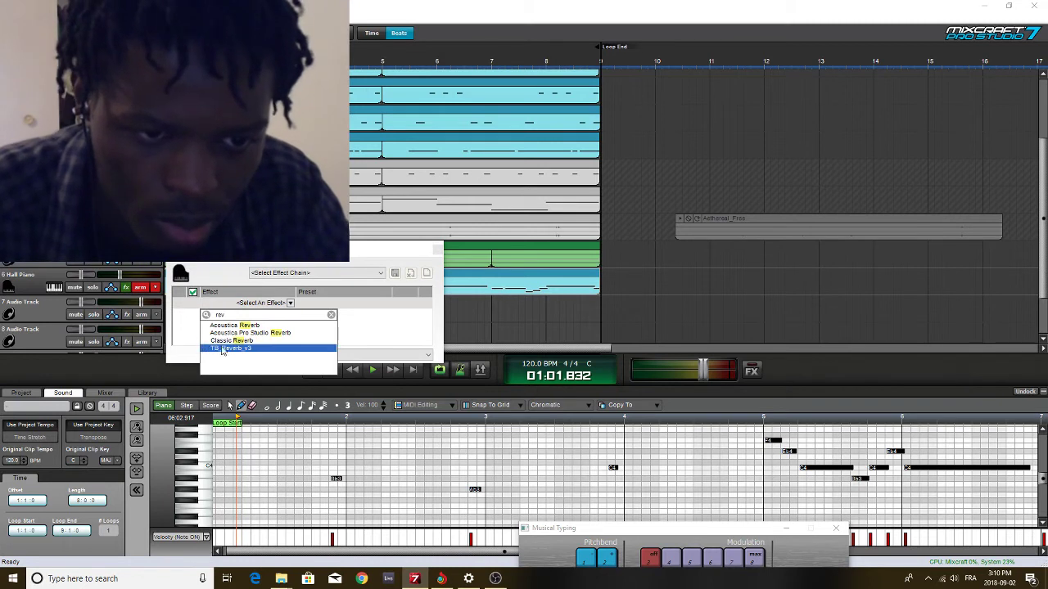
left_click(242, 345)
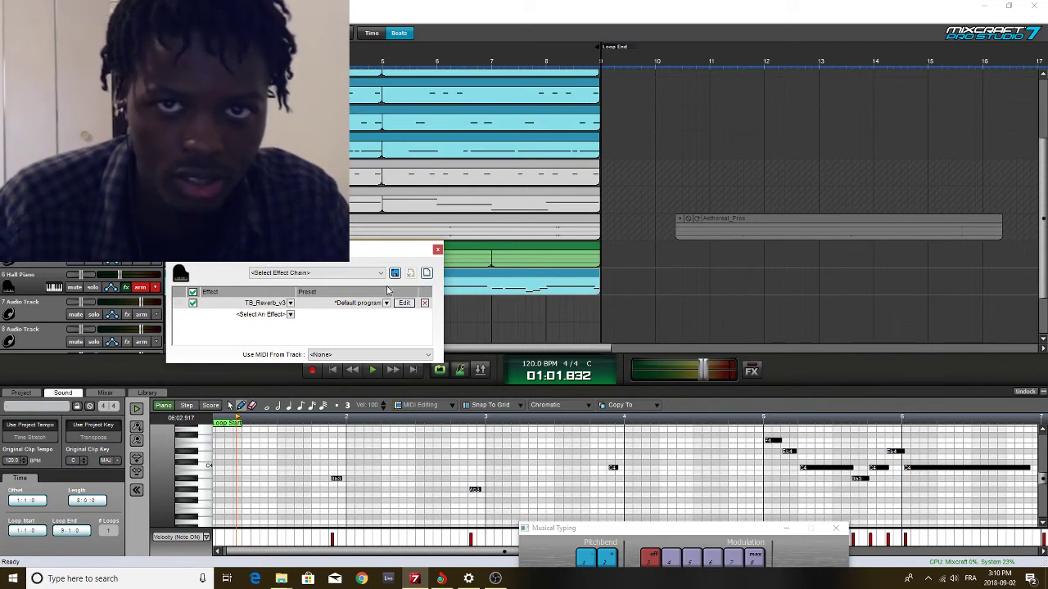
left_click(437, 249)
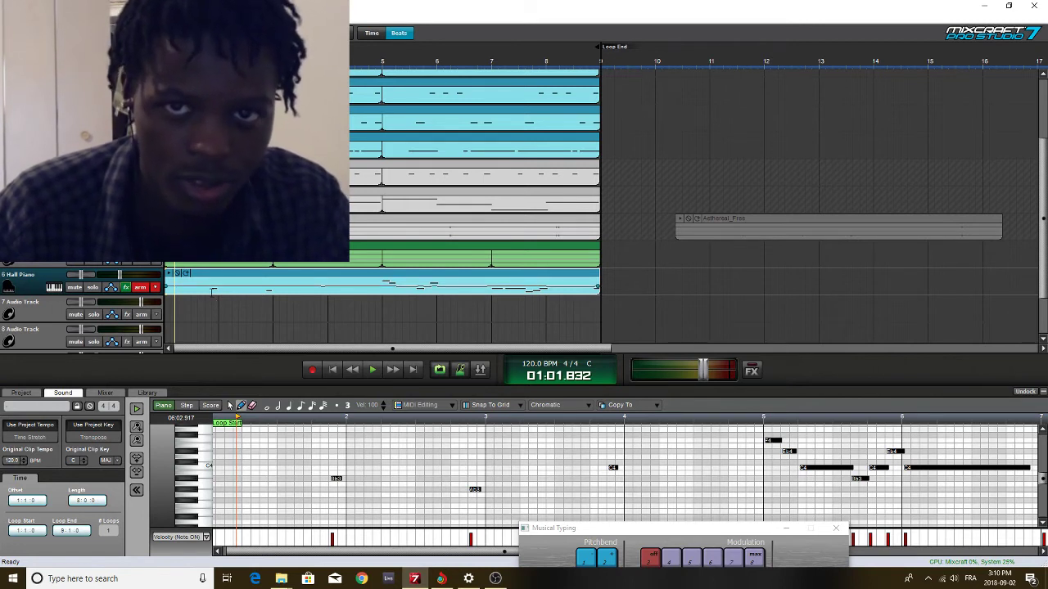
Increase the wet output mix of TB_Reverb_v3 on the Hall Piano track while the loop plays
key("space")
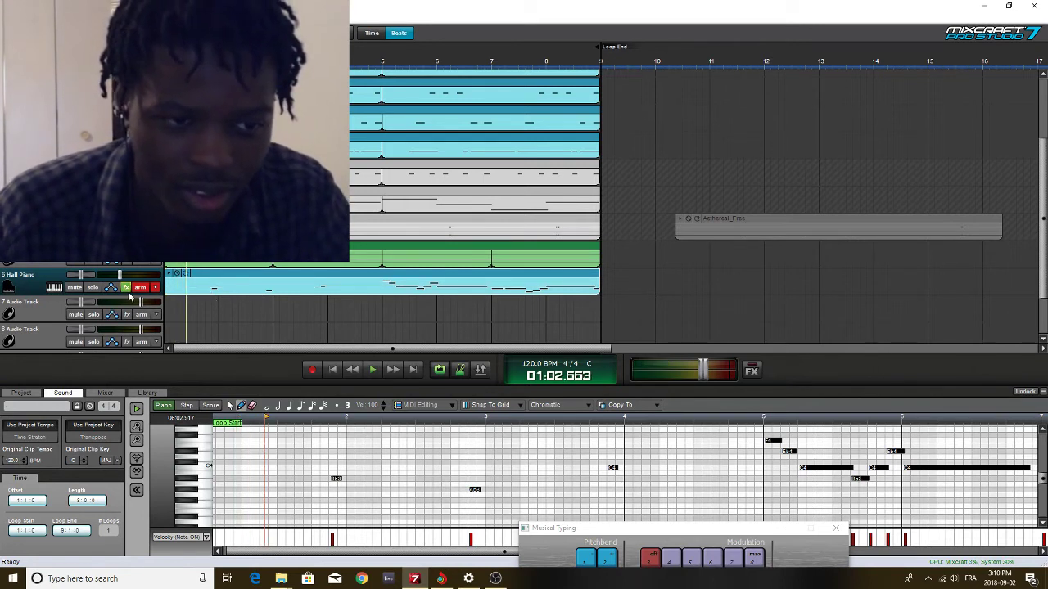
left_click(125, 287)
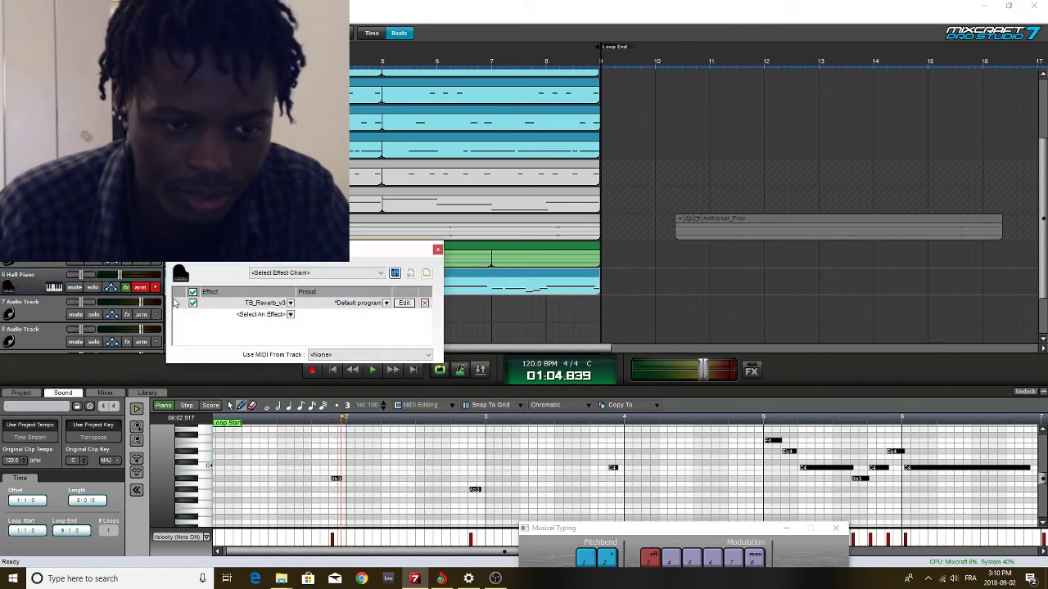
left_click(404, 303)
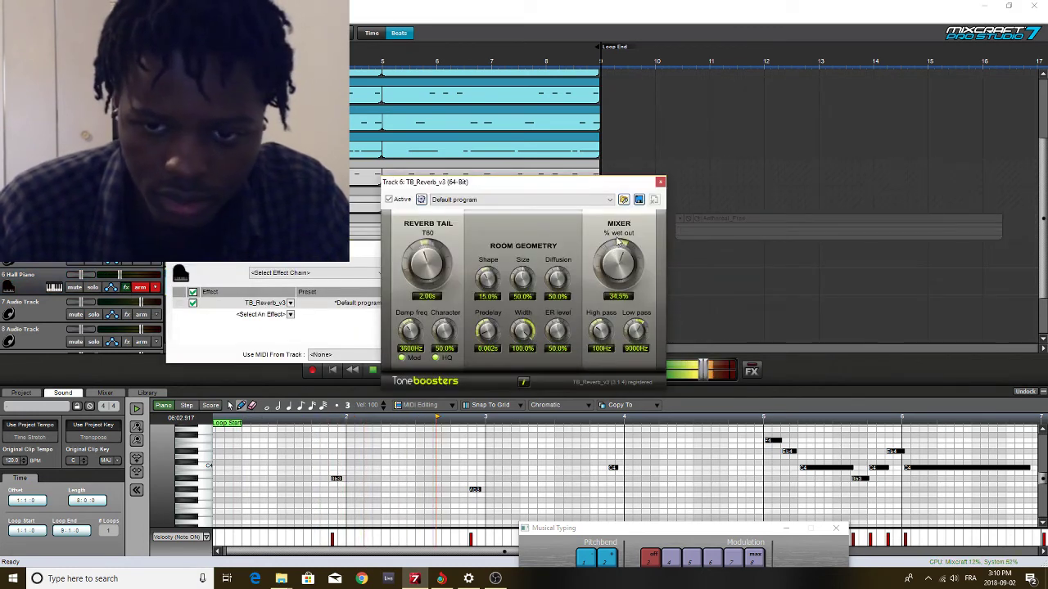
left_click_drag(623, 266, 646, 224)
left_click(660, 182)
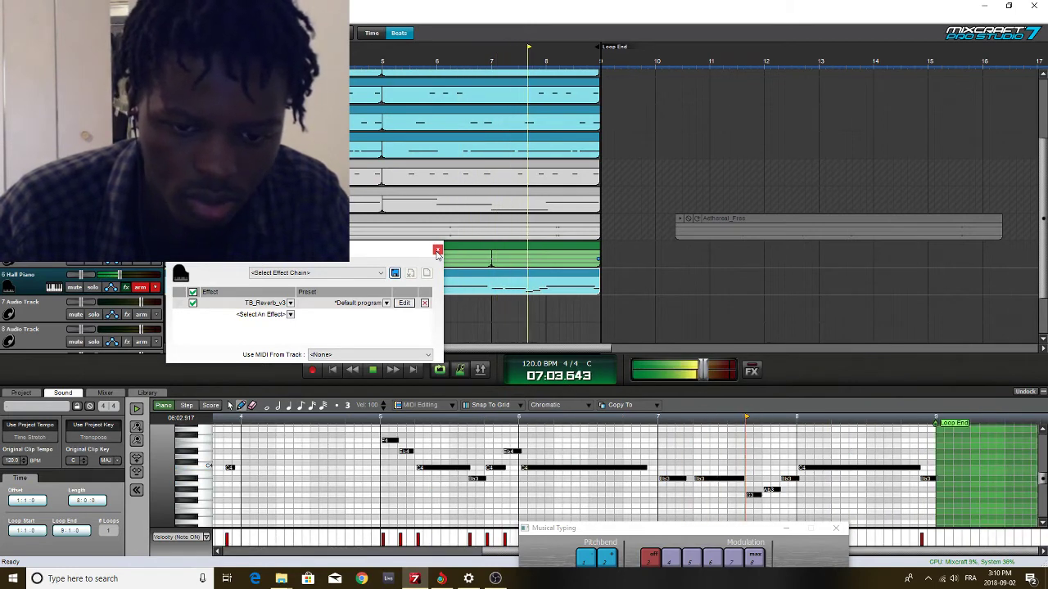
left_click(437, 251)
key("space")
Mix the Hall Piano track to a new audio track and trim the resulting clip to end at measure 9
right_click(34, 288)
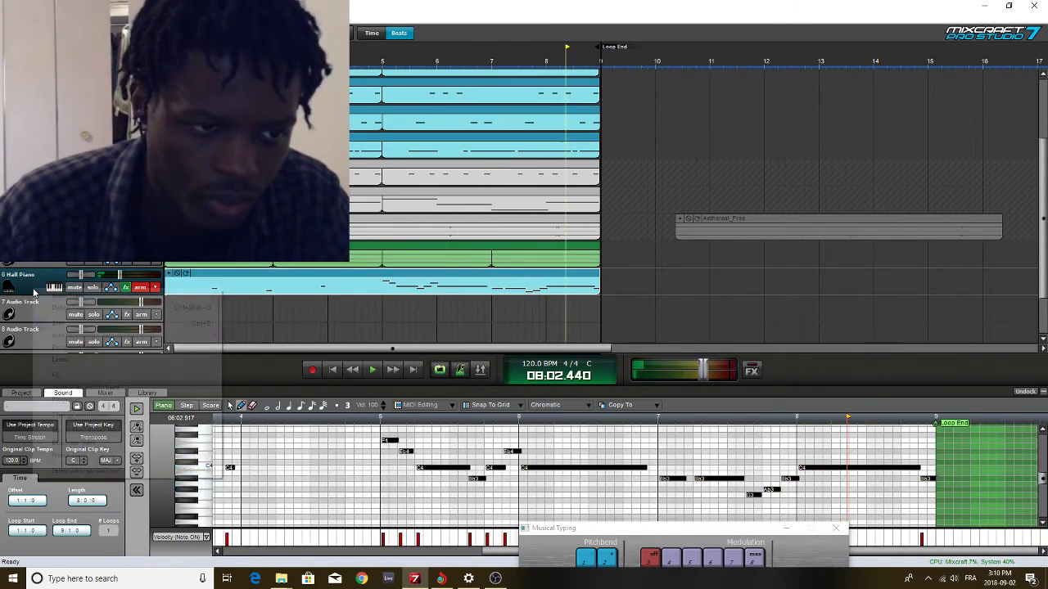
left_click(102, 432)
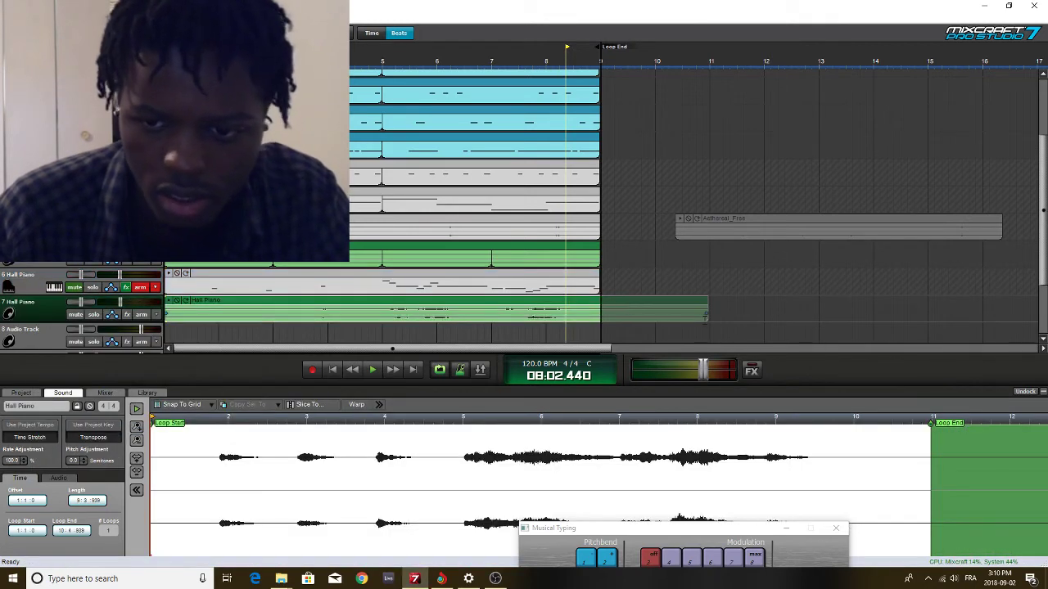
left_click_drag(706, 318, 603, 313)
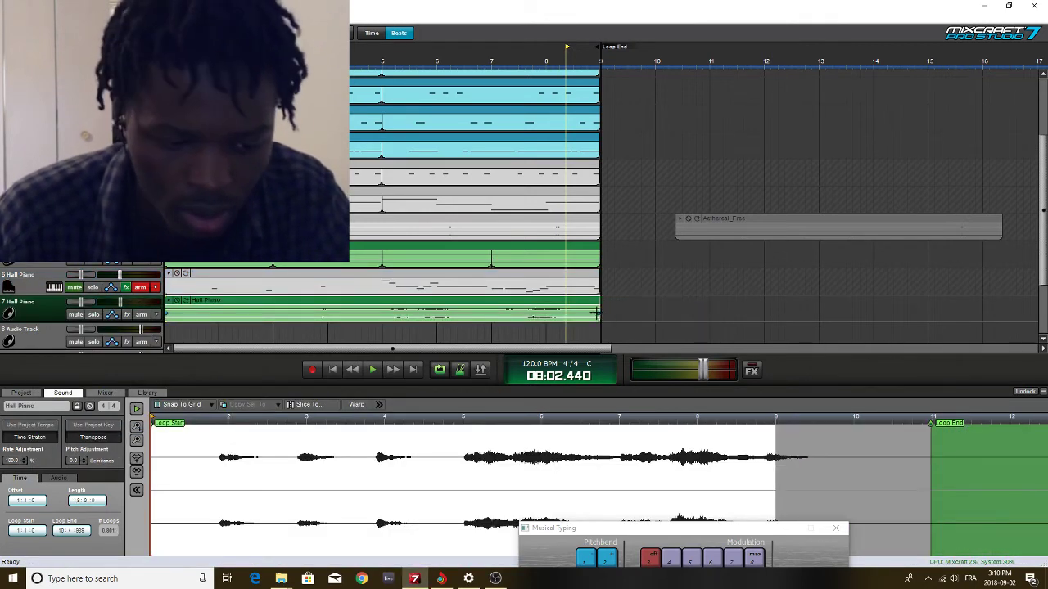
Play back the mixed Hall Piano audio clip from beat 2 of measure 7
left_click(507, 331)
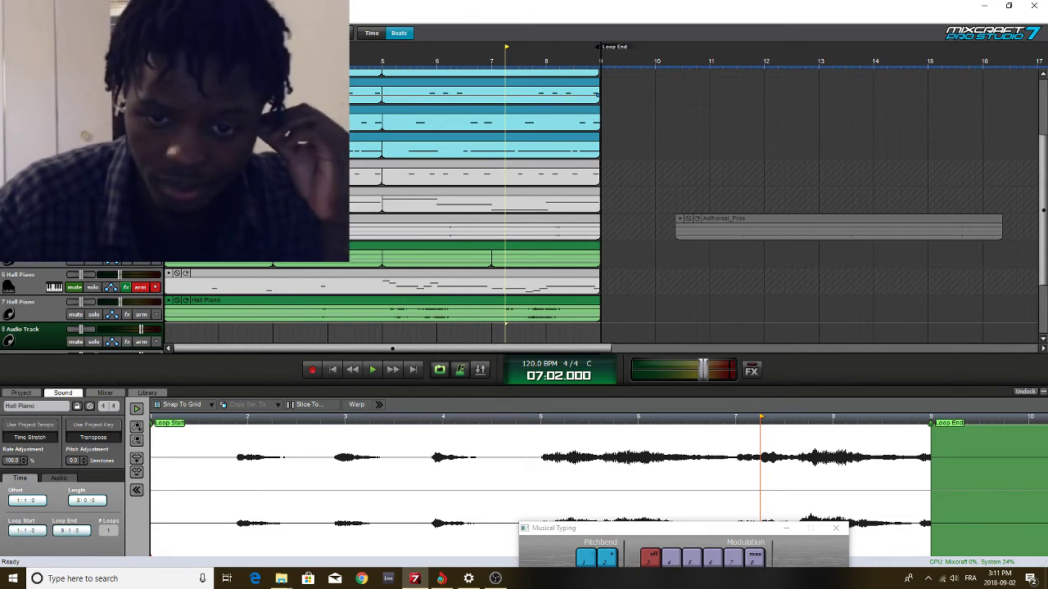
key("space")
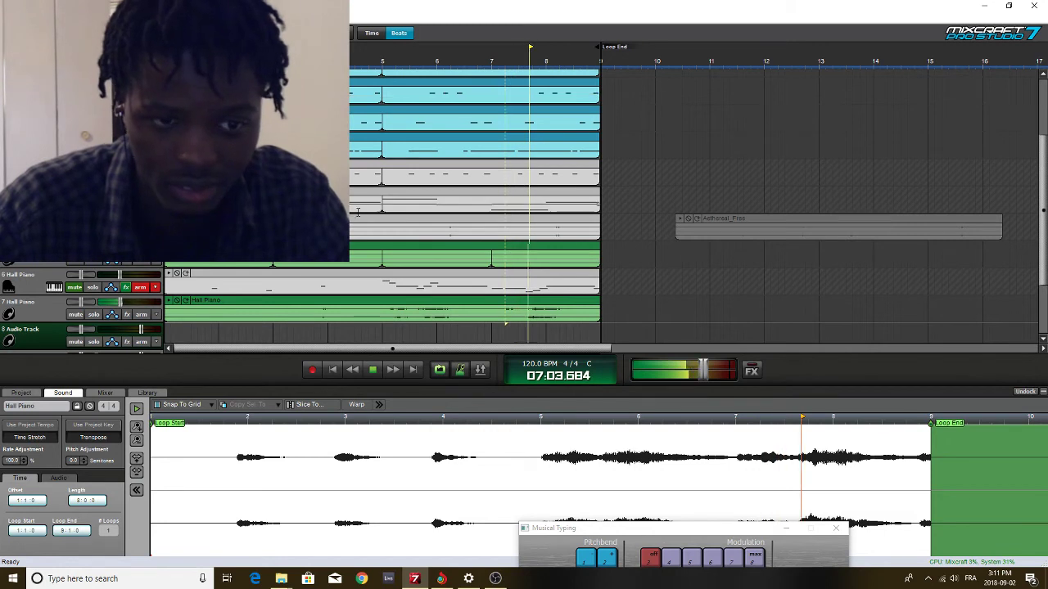
key("space")
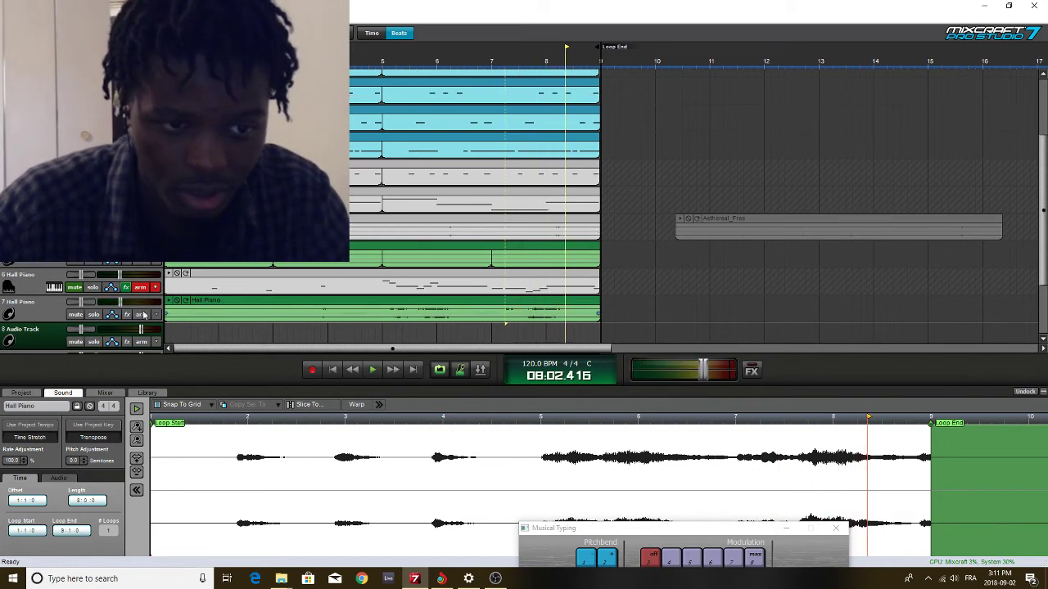
left_click(123, 315)
left_click(287, 330)
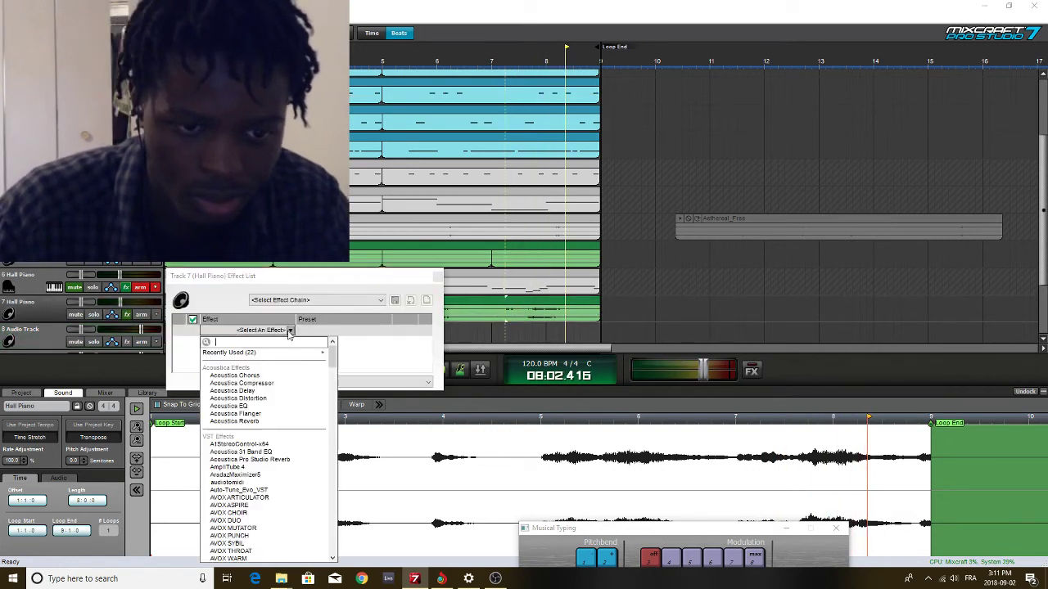
left_click(379, 339)
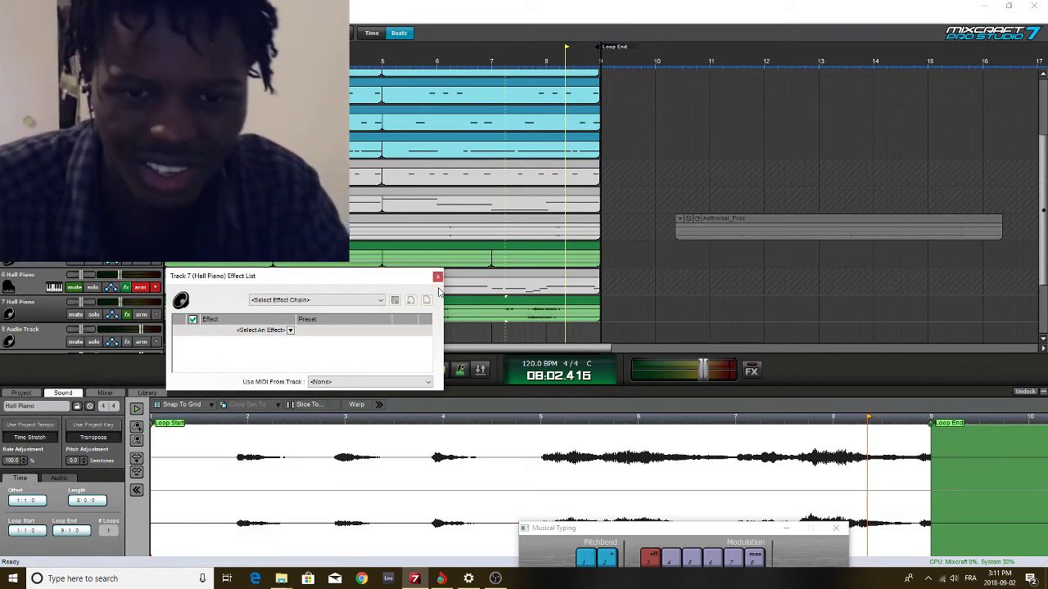
left_click(436, 278)
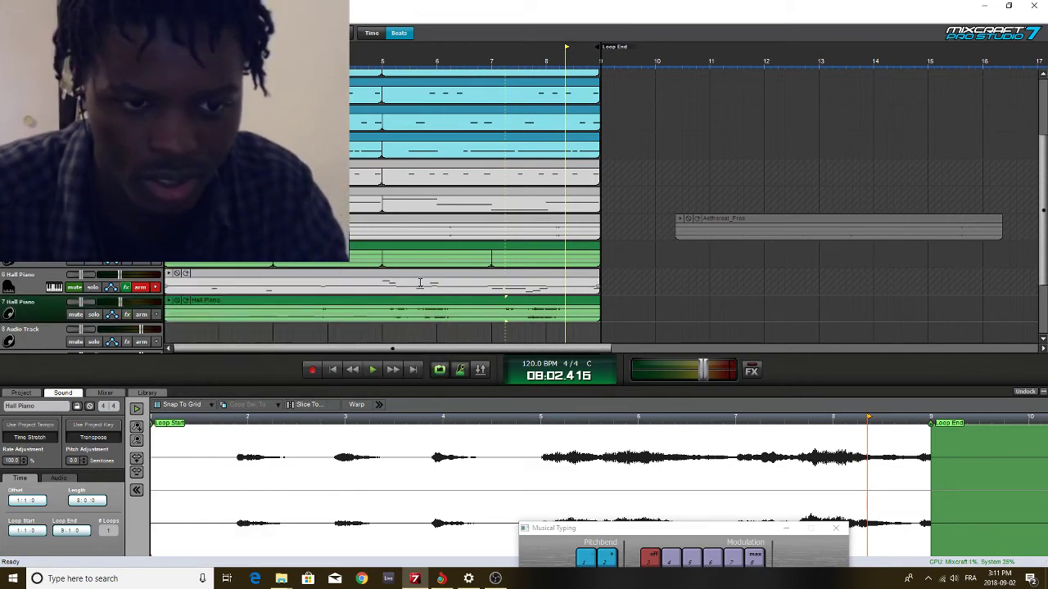
Reverse the Hall Piano audio clip on track 7 and play it from the loop start
right_click(261, 302)
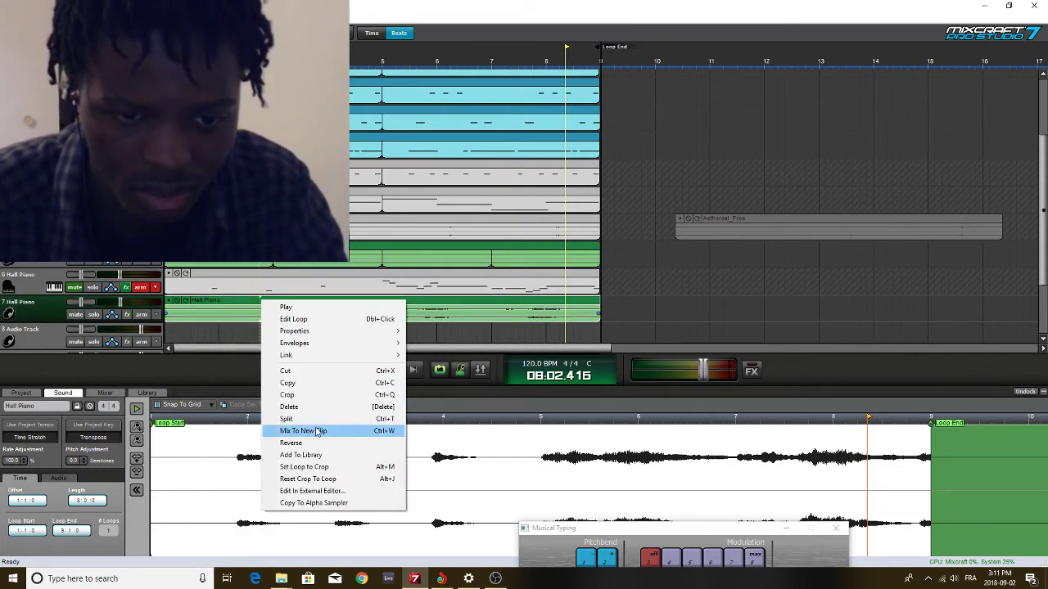
left_click(347, 443)
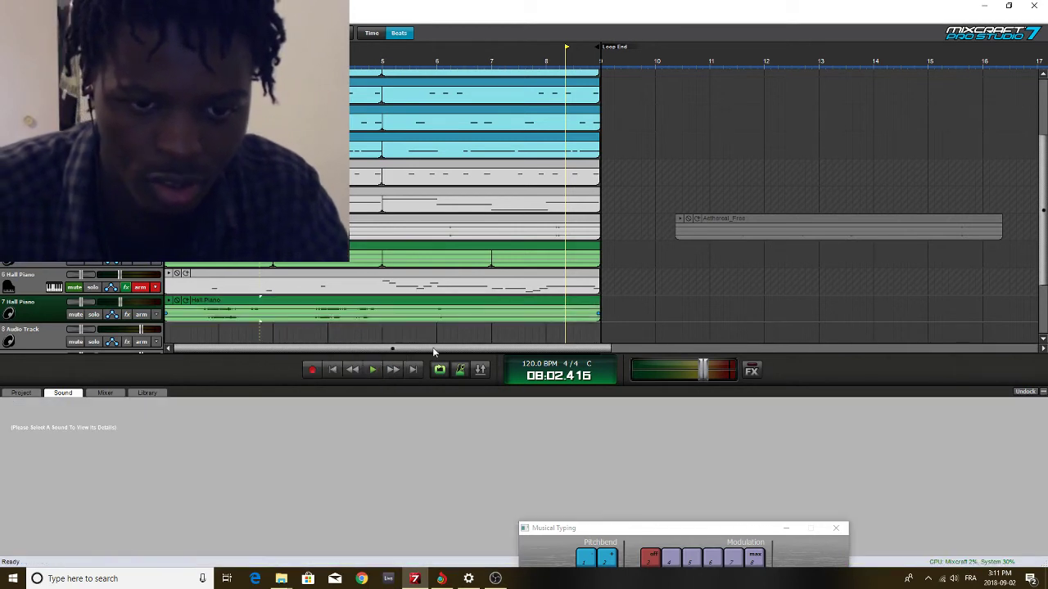
left_click(332, 369)
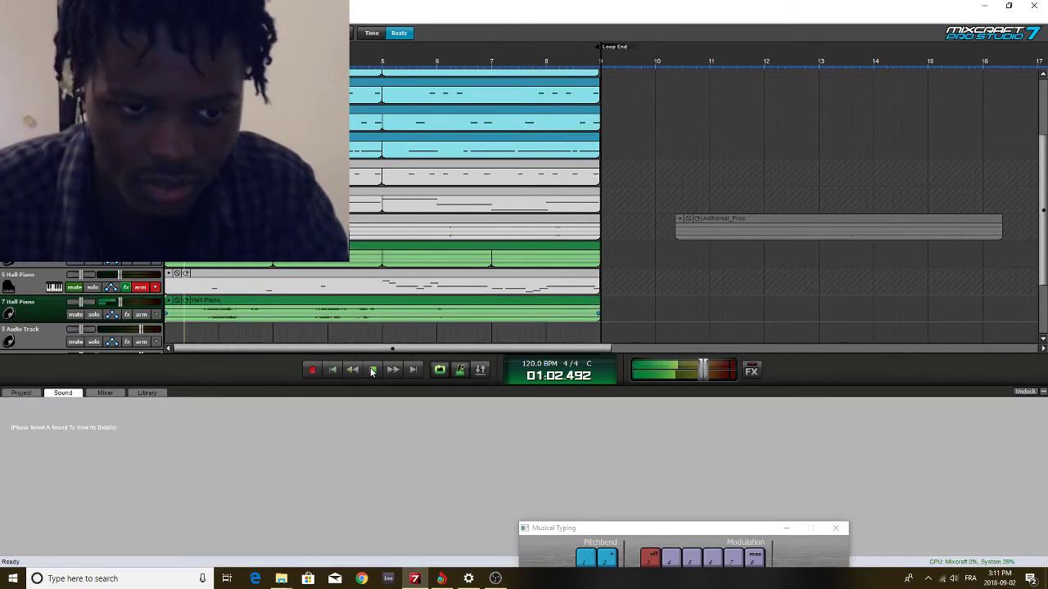
left_click(341, 369)
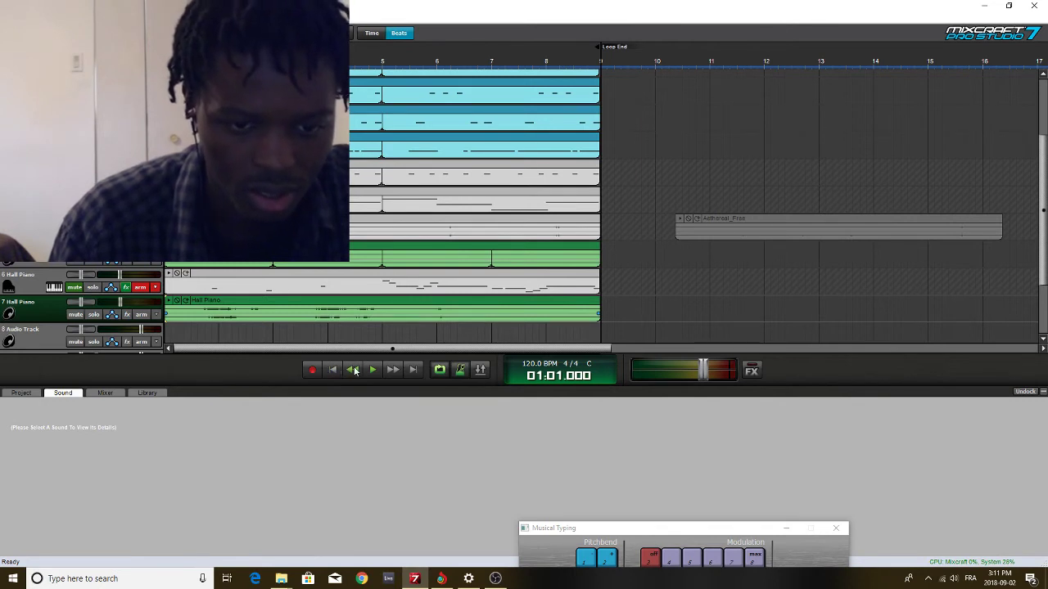
left_click(373, 370)
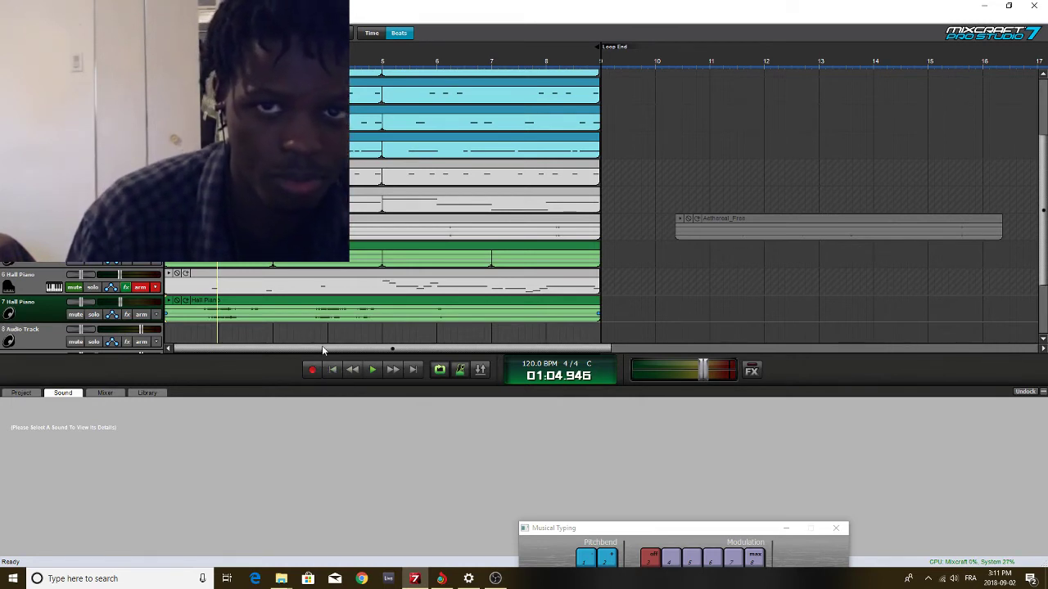
Audition the reversed Hall Piano clip from the loop start, from measure 3 and from the middle of measure 5
left_click(333, 371)
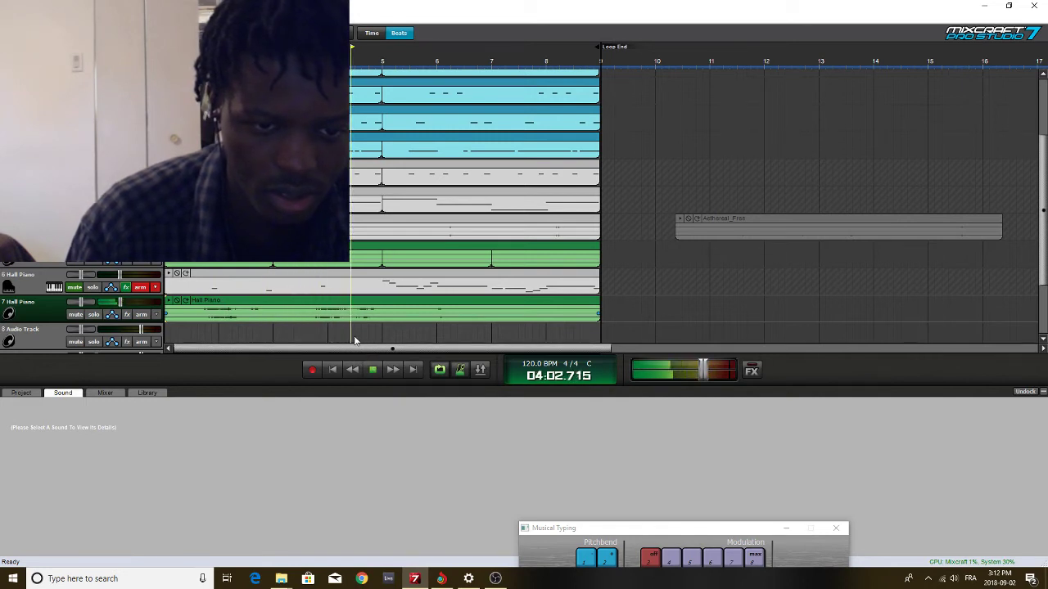
left_click(330, 369)
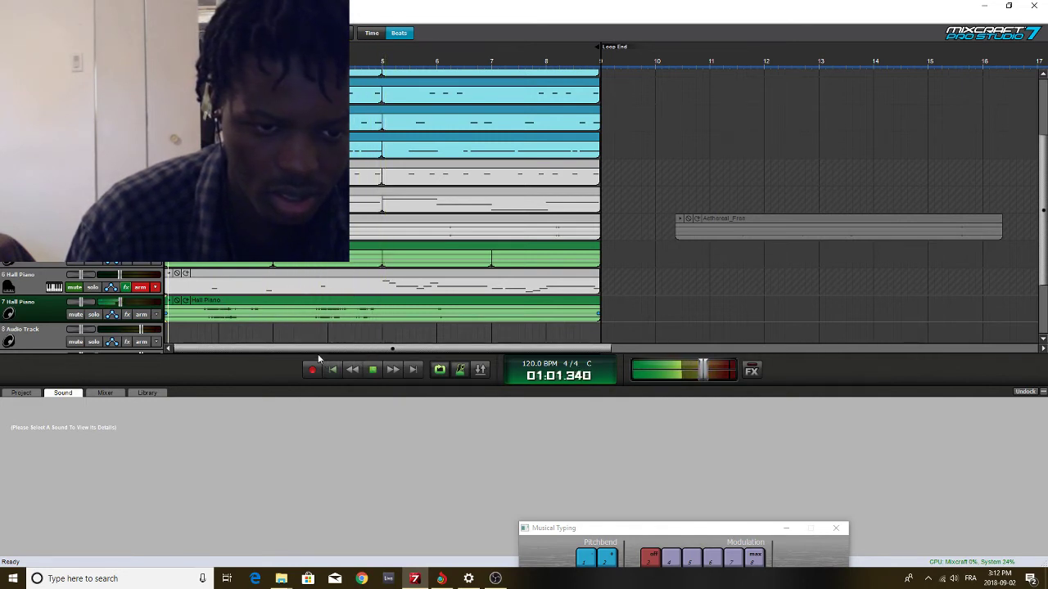
left_click(274, 334)
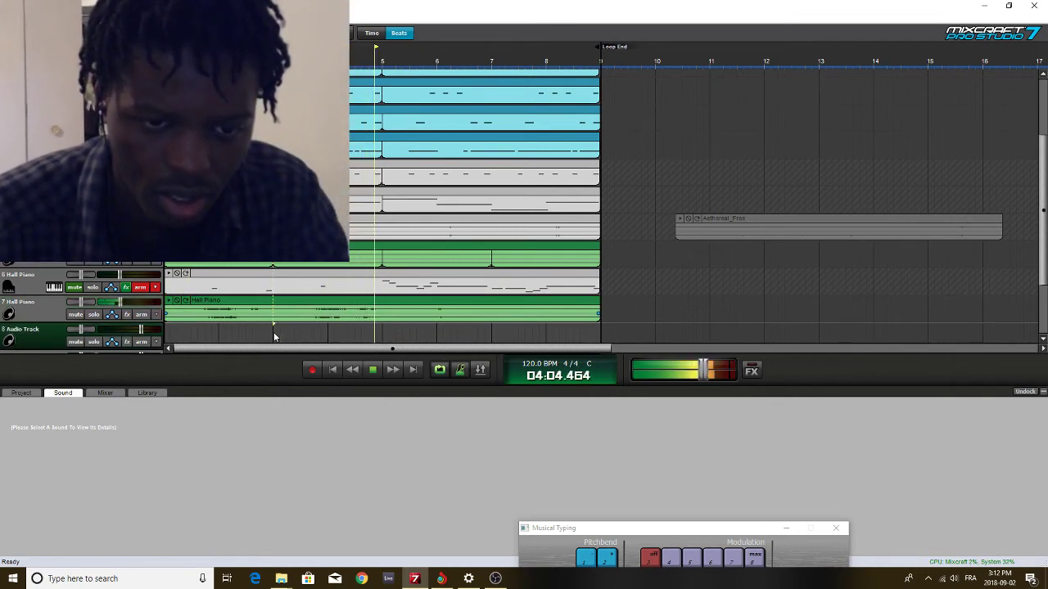
left_click(274, 334)
key("space")
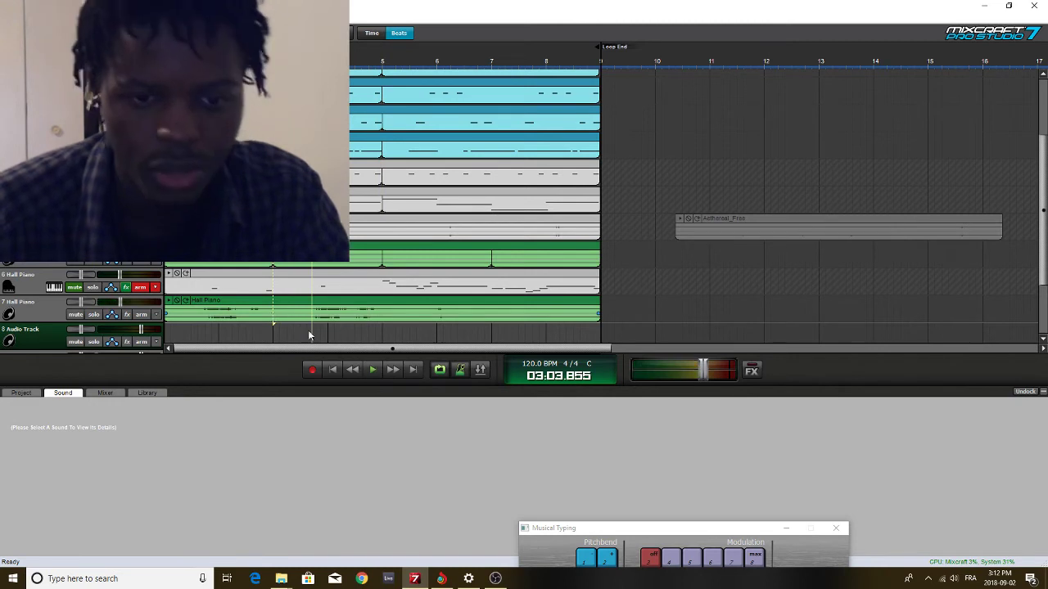
left_click(409, 333)
key("space")
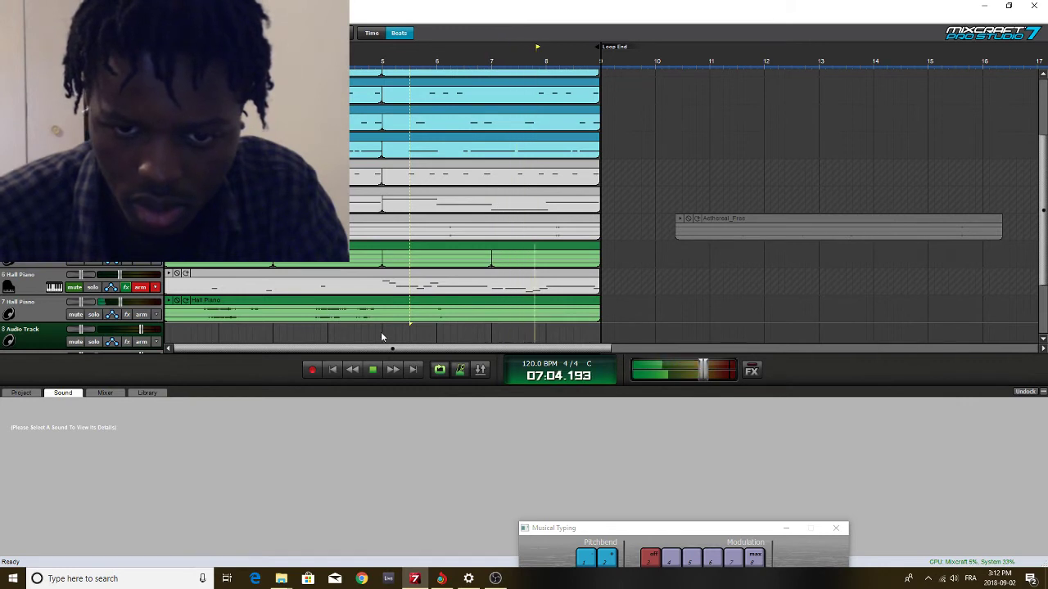
Split the reversed Hall Piano audio clip on track 7 at the start of measure 5
left_click(383, 327)
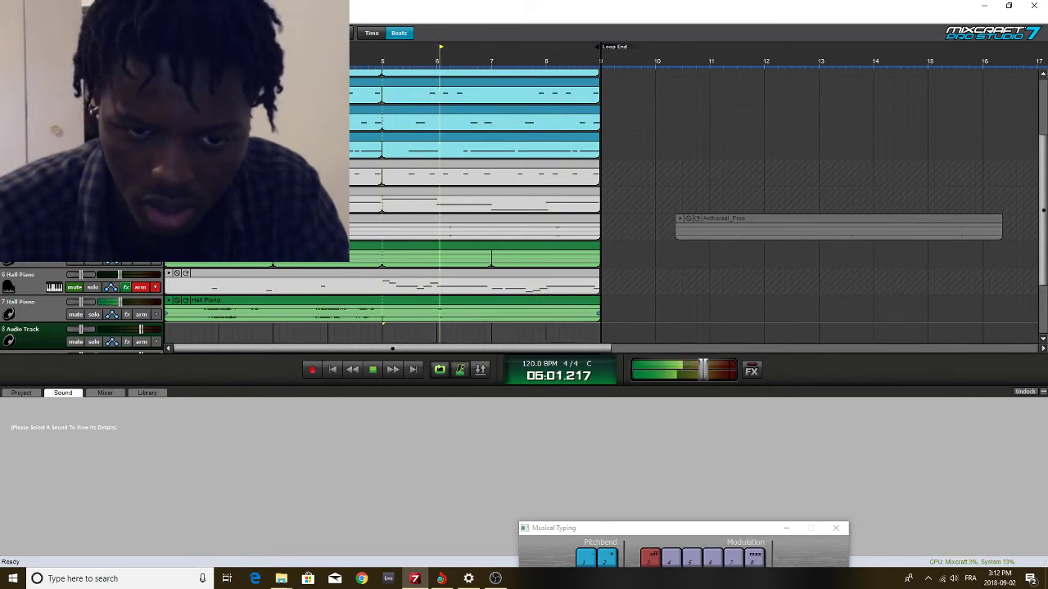
key("t")
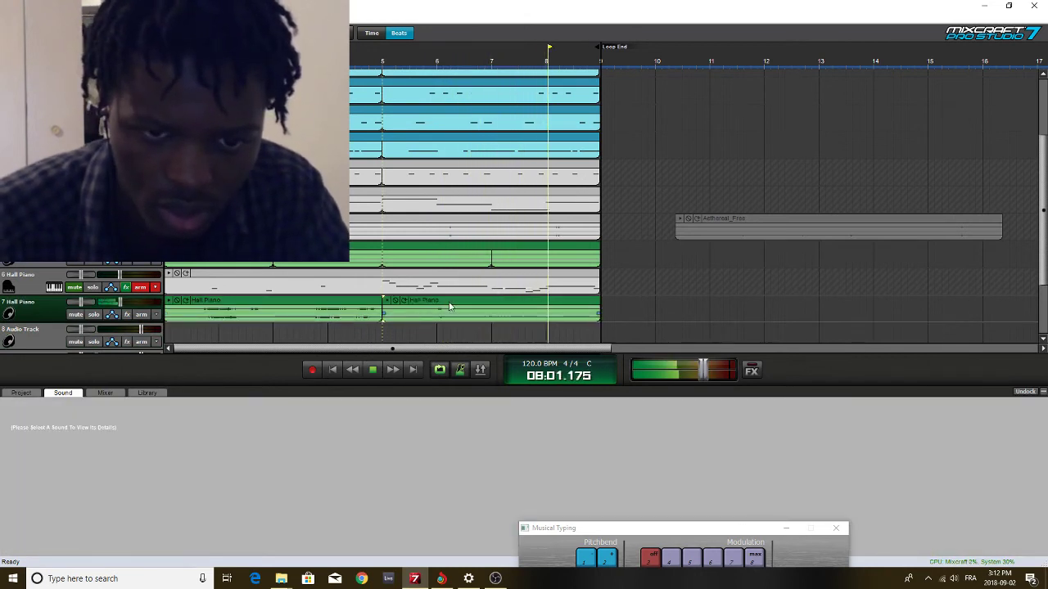
Try the second half of the split Hall Piano clip at the start of track 8, and return it to measure 5 on track 7
left_click_drag(447, 308, 229, 335)
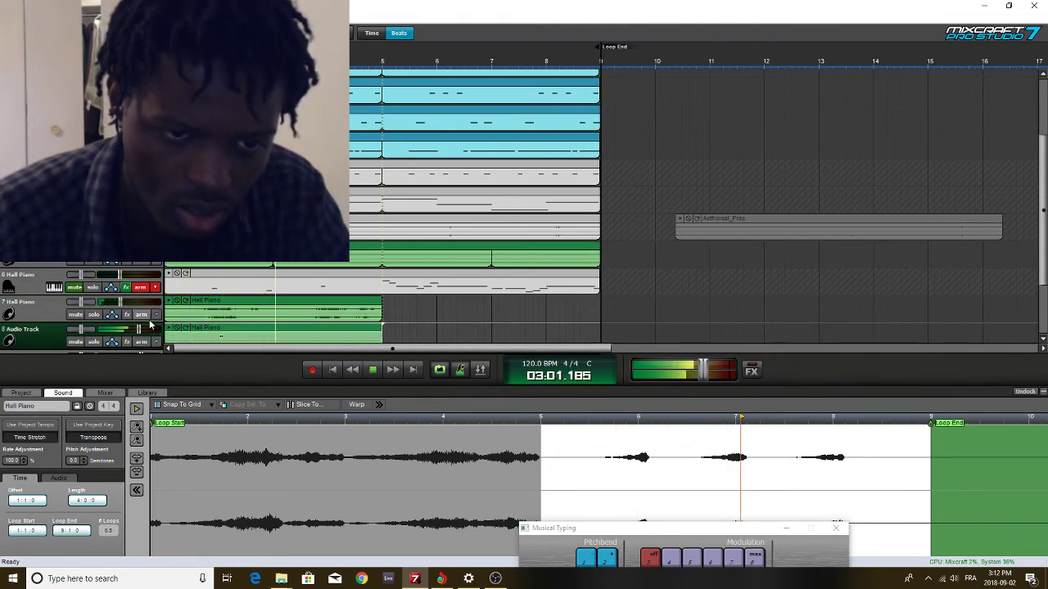
left_click(150, 325)
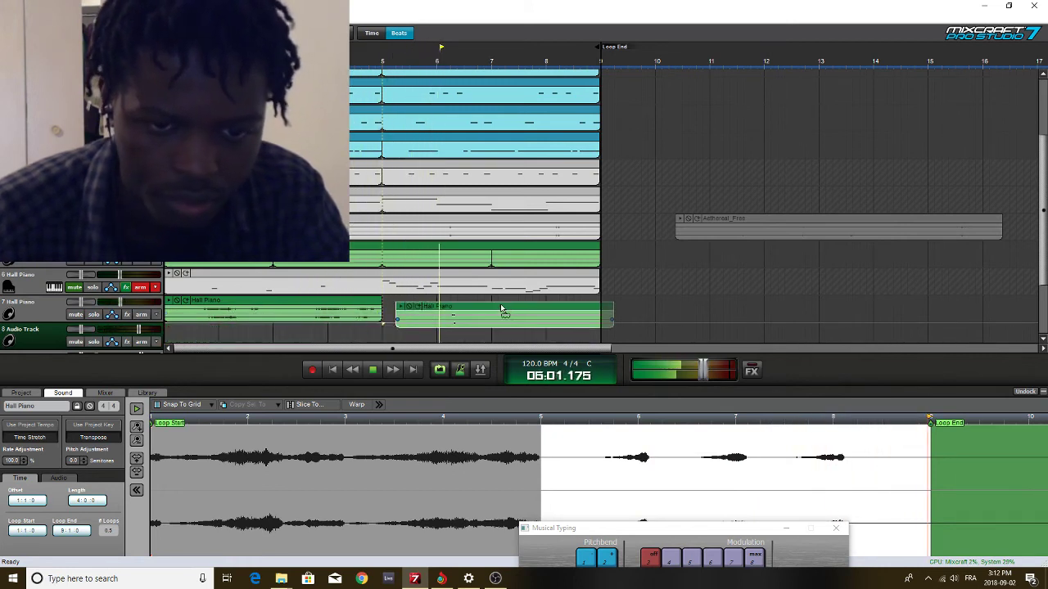
left_click_drag(234, 336, 469, 309)
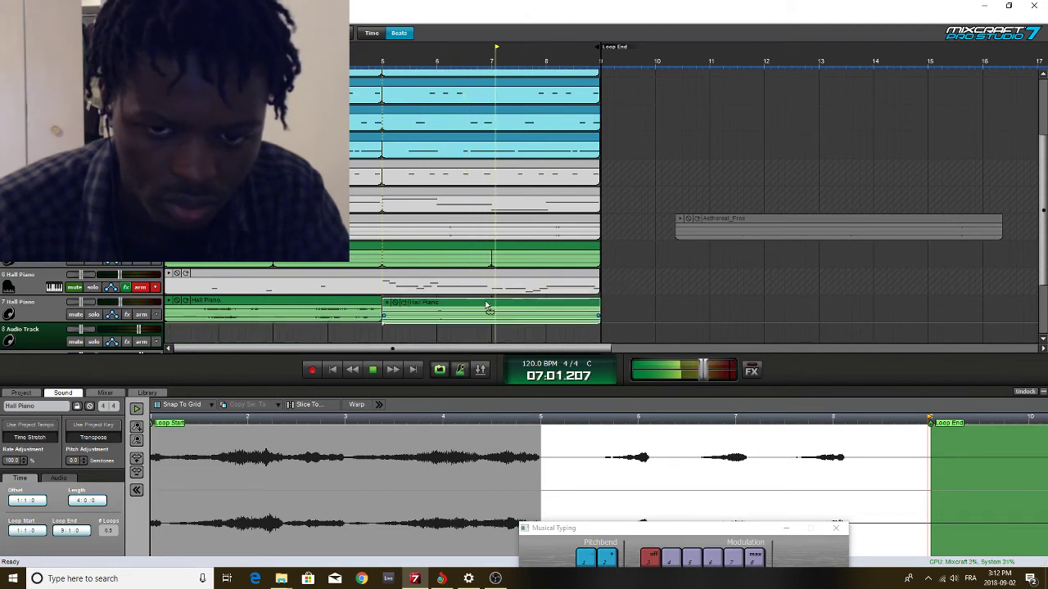
left_click(389, 334)
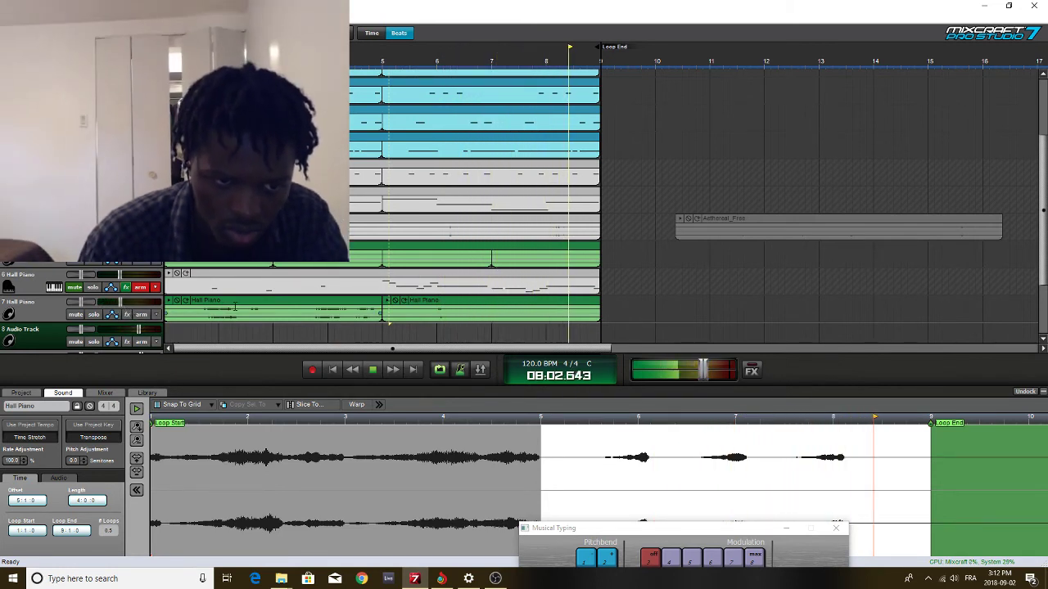
Move the first half of the Hall Piano clip to track 8 beyond the loop end and merge the remaining half into a standalone clip
key("space")
left_click_drag(238, 309, 691, 329)
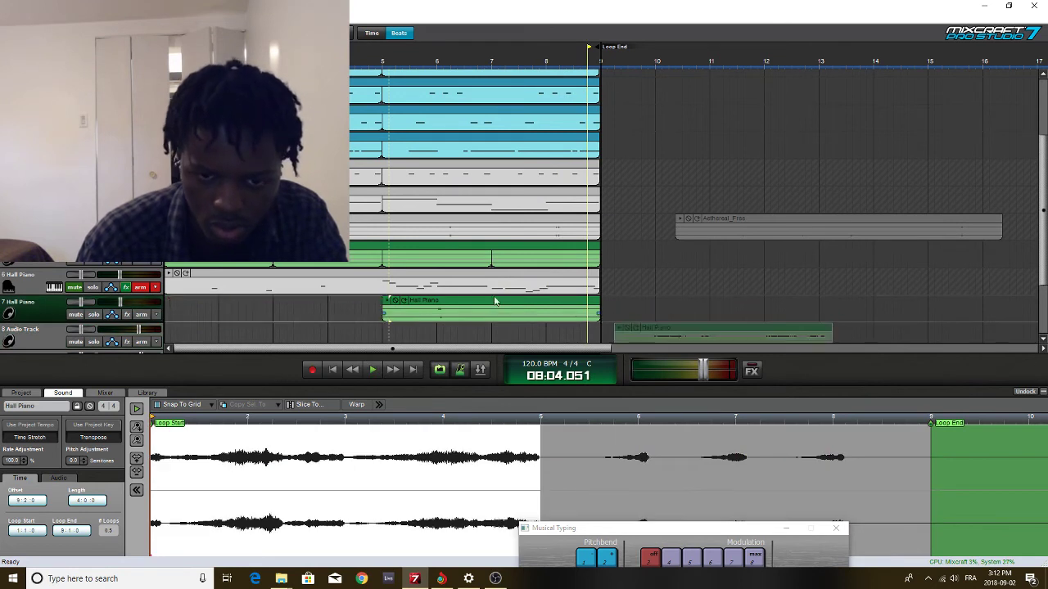
left_click(488, 300)
left_click(485, 301)
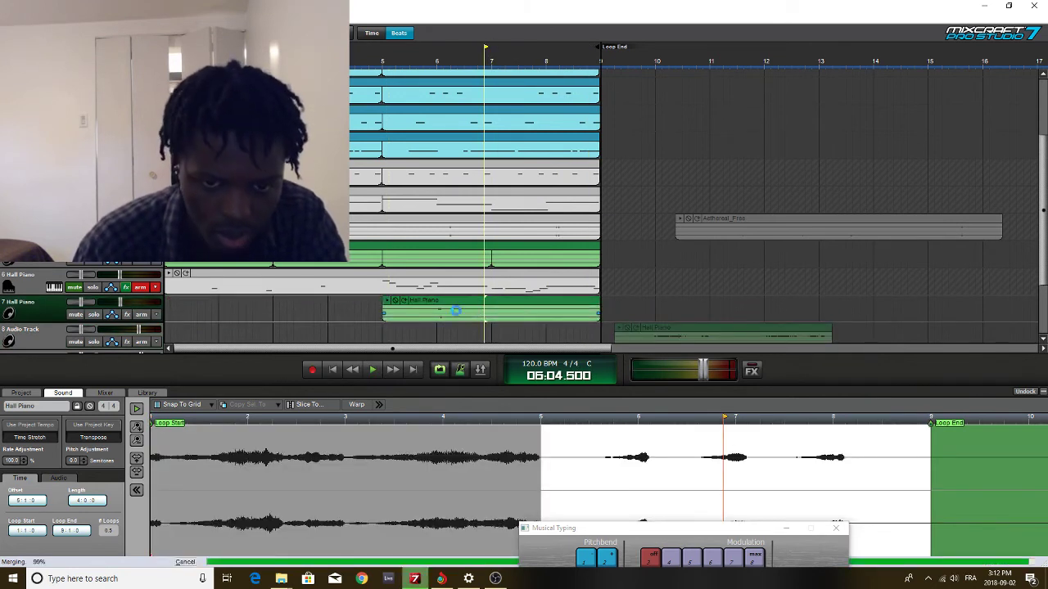
Move the merged Hall Piano clip to measure 1 on track 7, repeat it to fill up to measure 9, and play it
left_click_drag(463, 303, 245, 303)
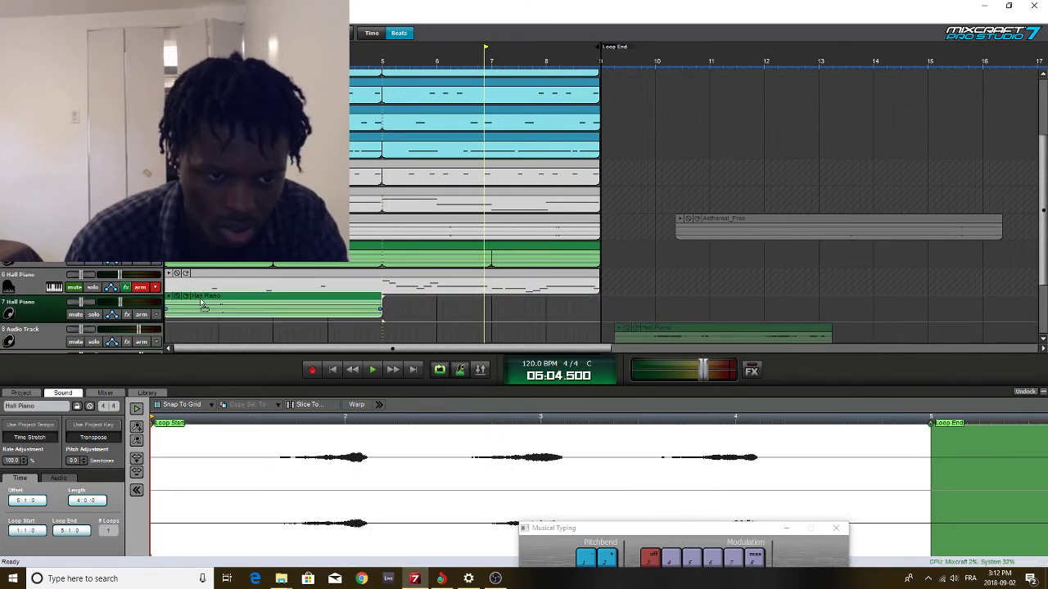
key("space")
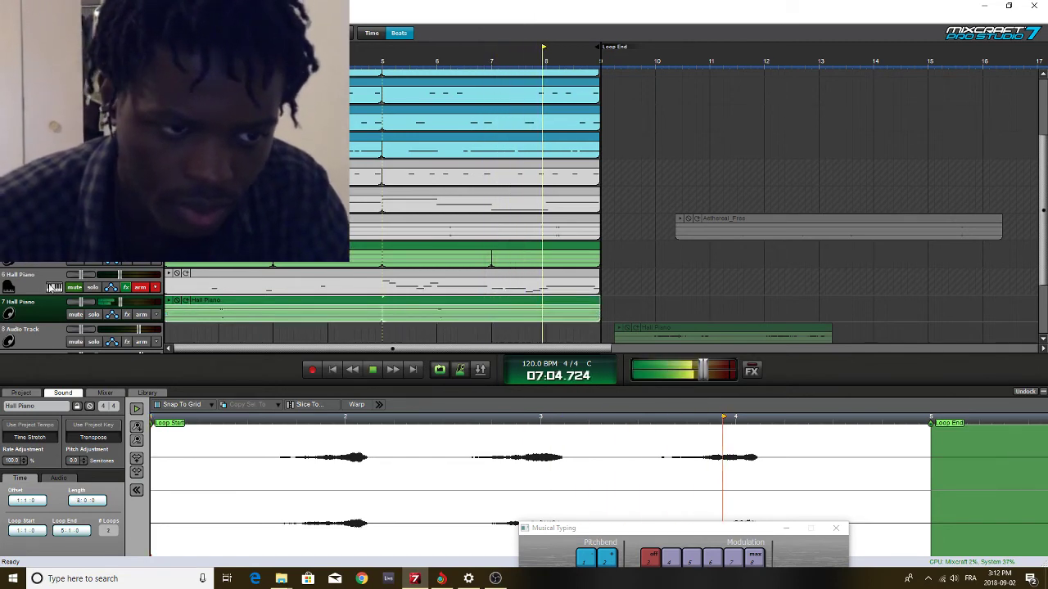
key("space")
Move the Hall Piano MIDI clip on track 6 past the loop end to 9:3:500 and unmute the track
left_click_drag(242, 281, 679, 281)
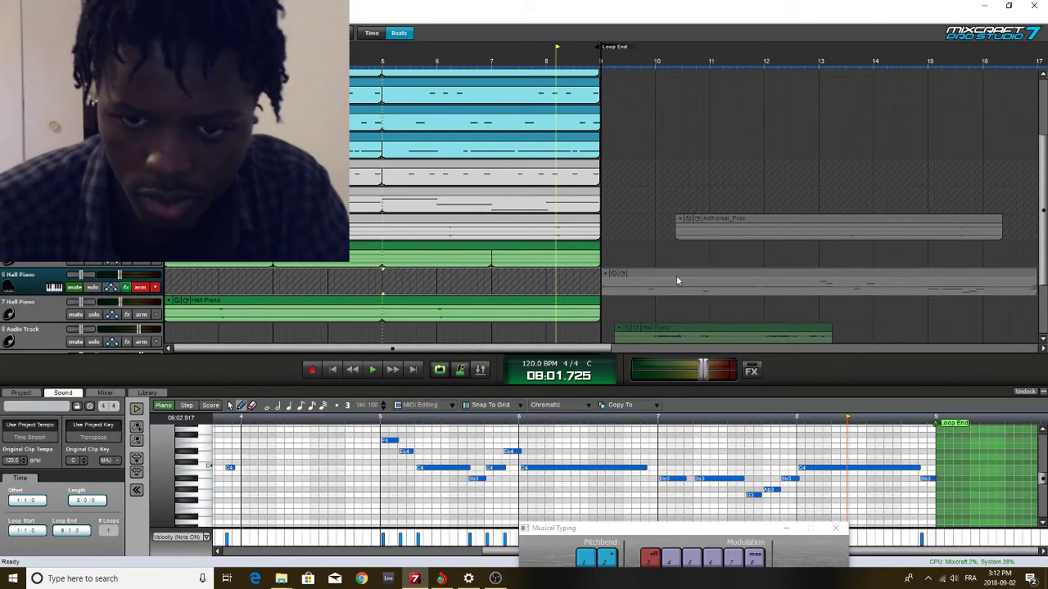
left_click(78, 288)
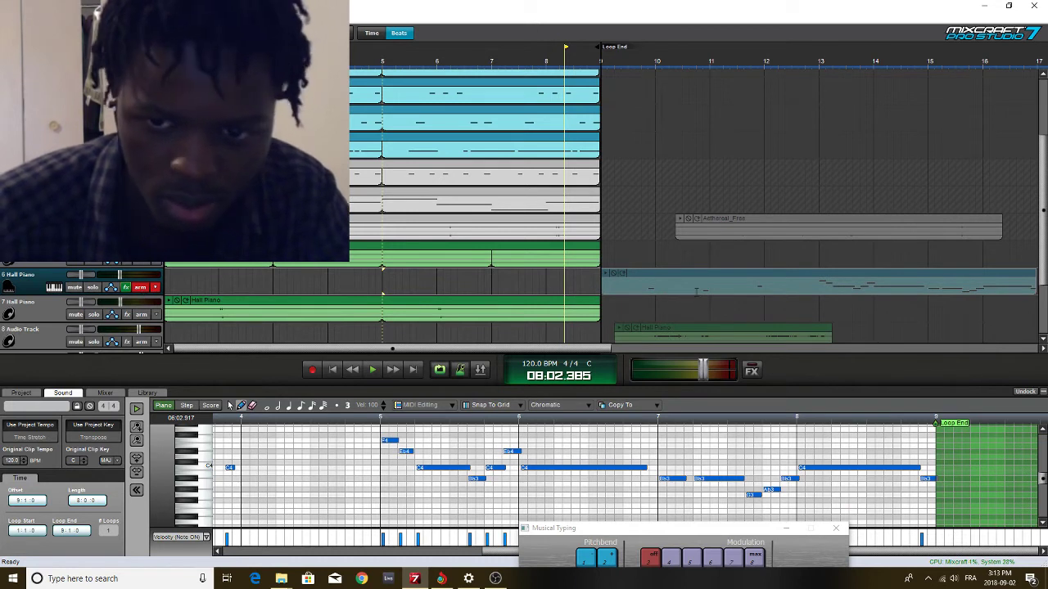
left_click_drag(649, 282, 680, 281)
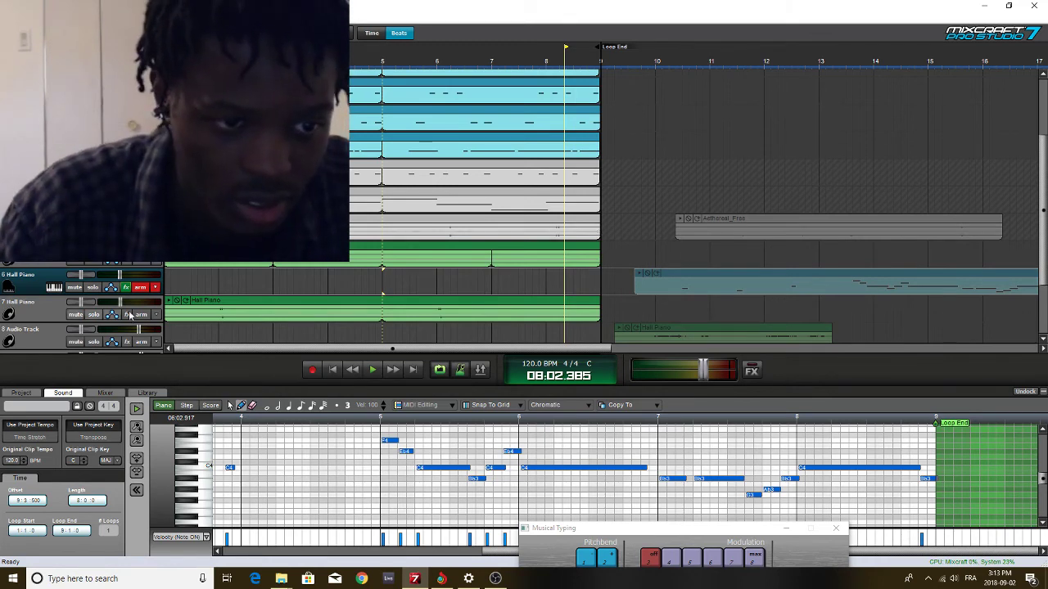
Review the Hall Piano instrument settings on track 6 and switch off the track's TB_Reverb_v3 effect
left_click(56, 289)
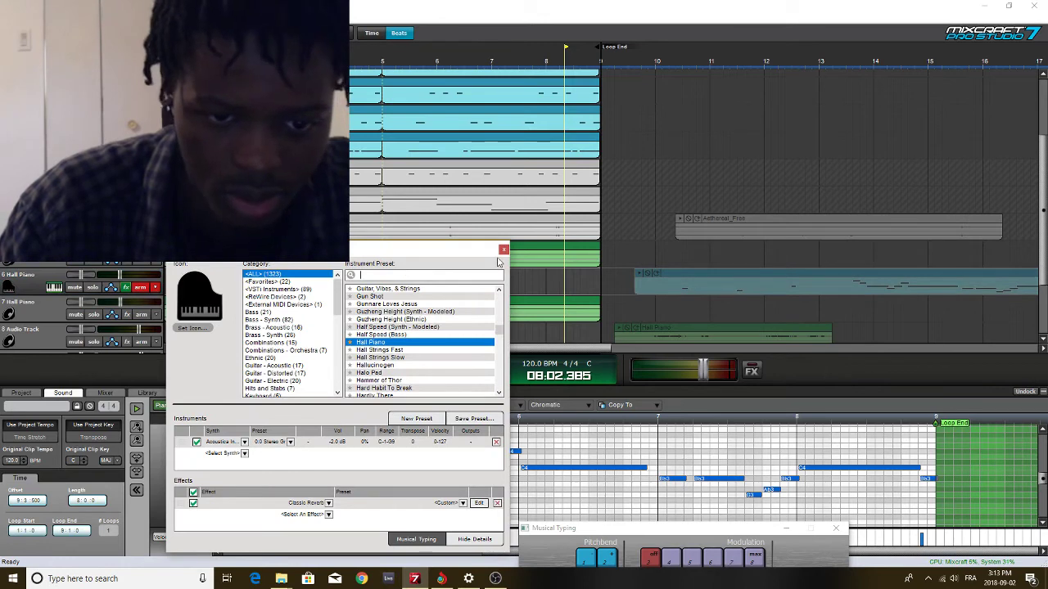
left_click(503, 250)
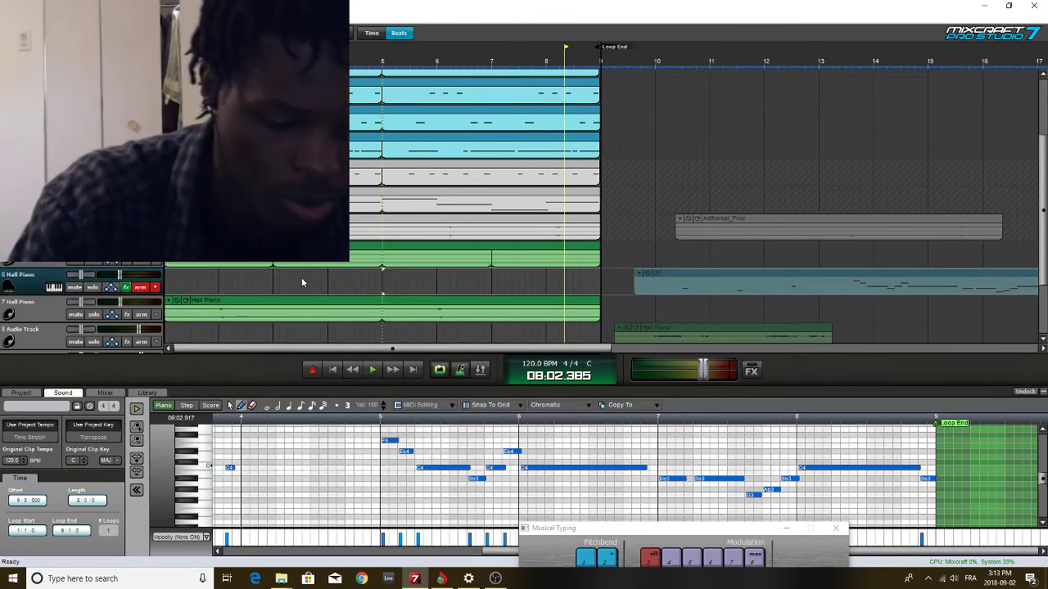
scroll(301, 282, "down", 1)
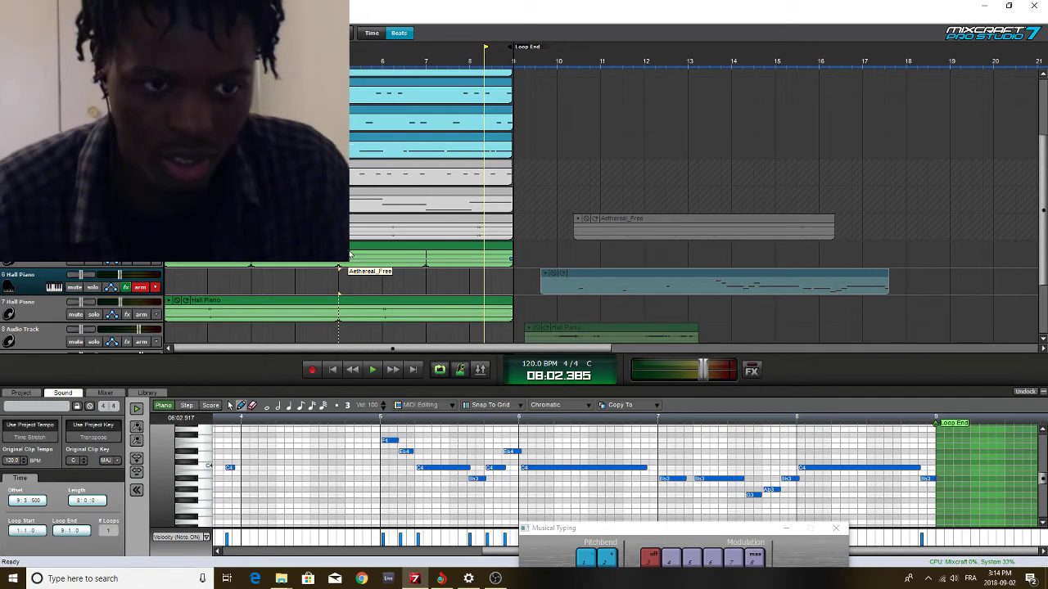
left_click(126, 288)
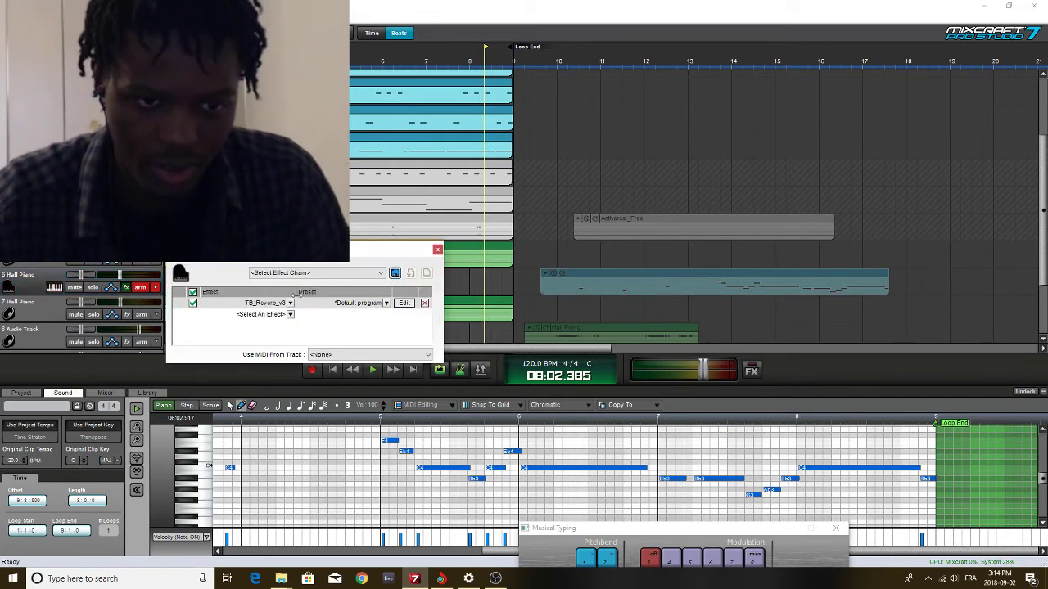
left_click(193, 304)
left_click(437, 250)
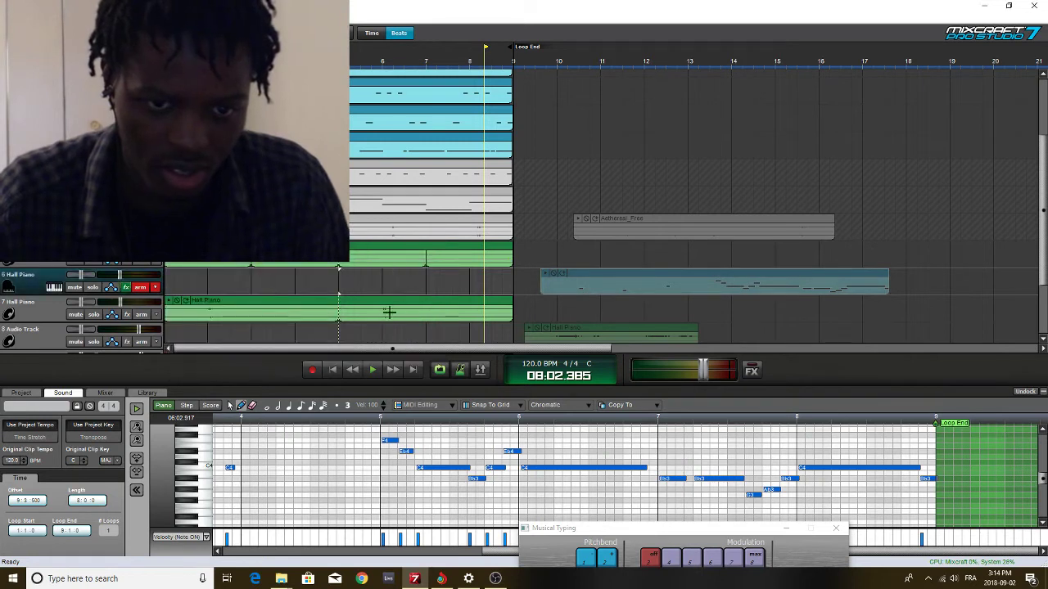
Play back the loop with the repeated reversed Hall Piano clip in the arrangement
left_click(334, 370)
key("space")
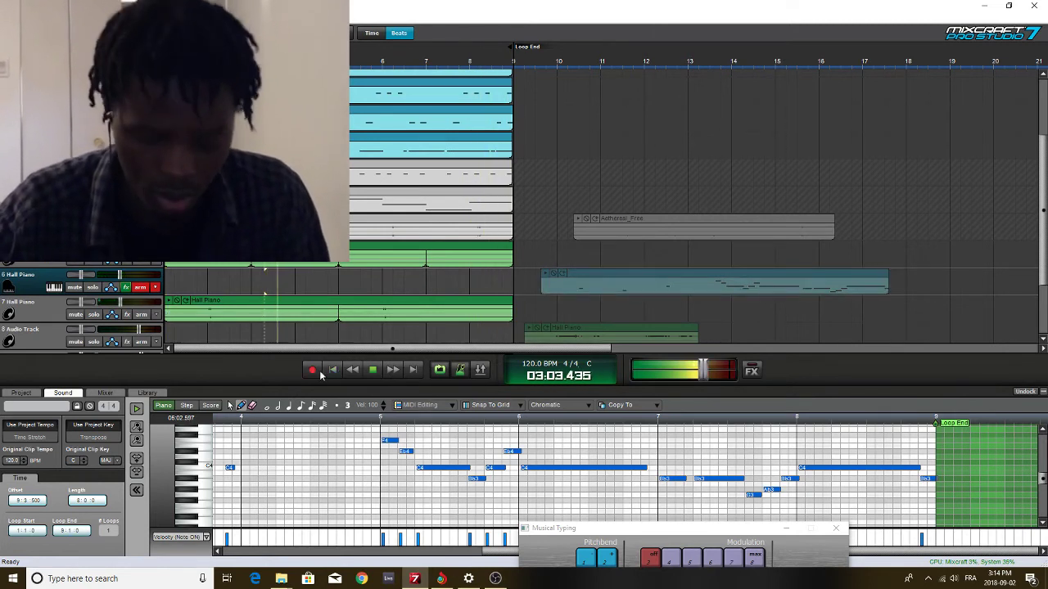
key("space")
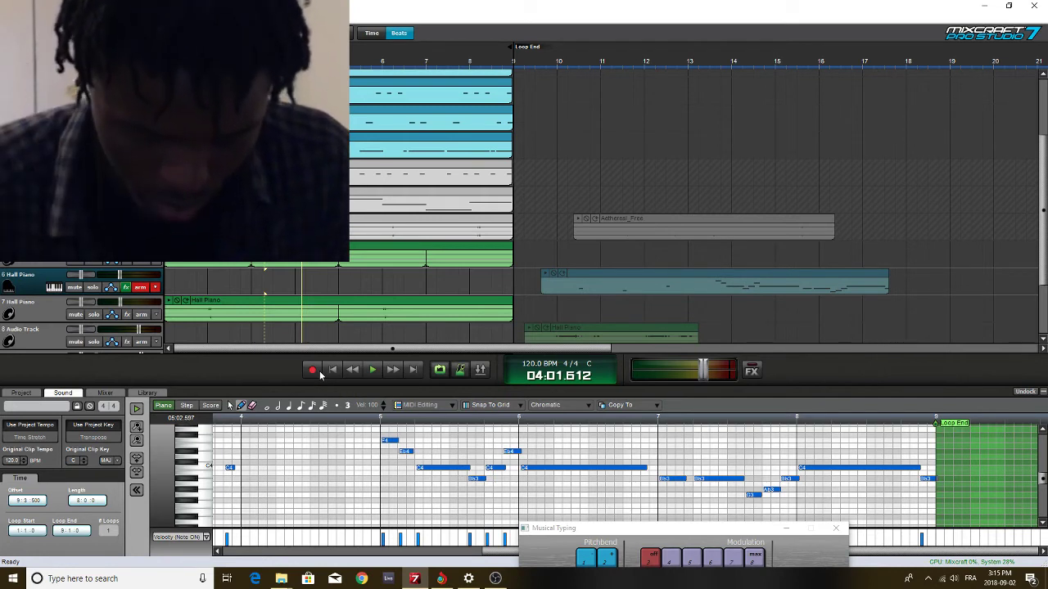
Disarm the Hall Piano instrument track and arm the audio track 8 for recording
left_click(307, 285)
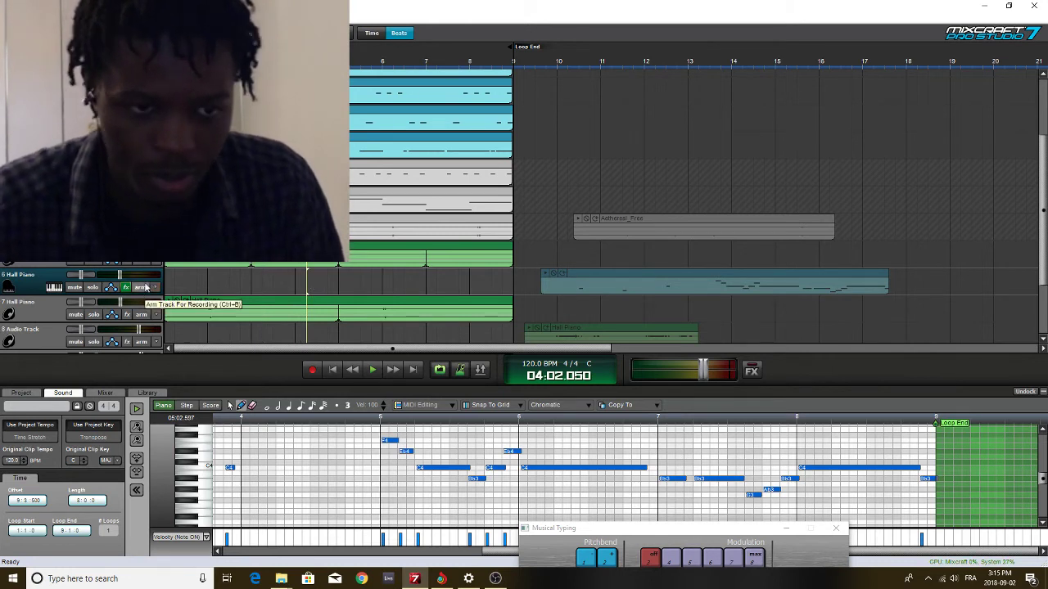
left_click(311, 335)
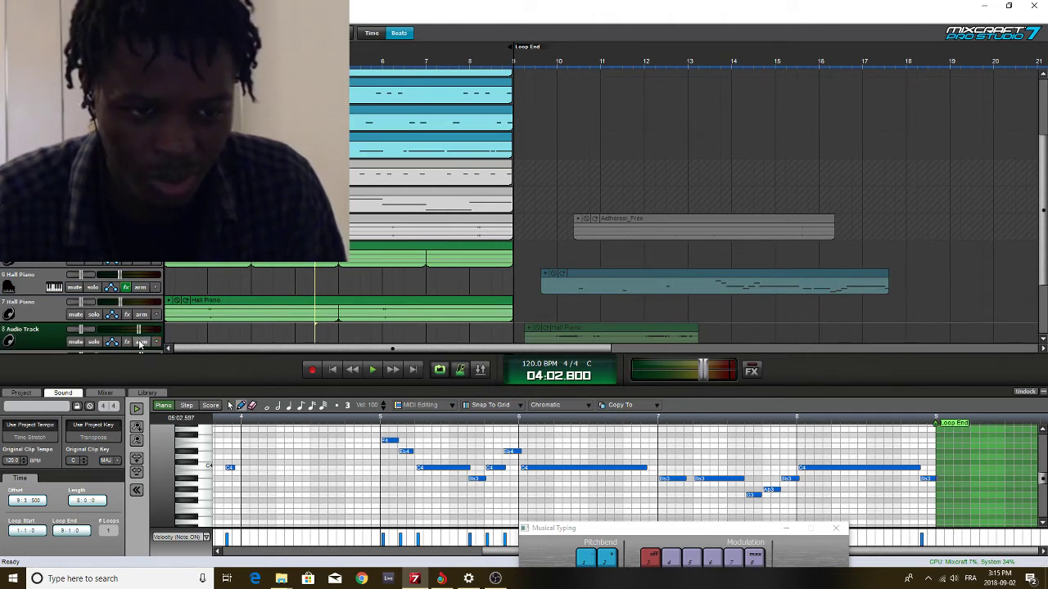
left_click(143, 342)
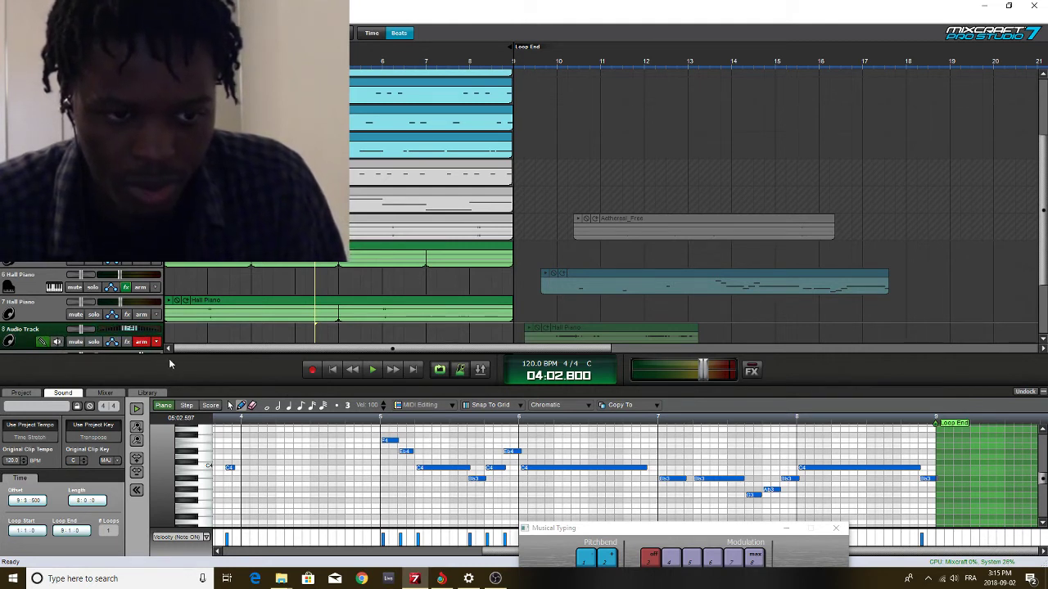
Audition the reversed Hall Piano clip repeatedly from around the middle of measure 4 into its repeat at measure 5
key("space")
key("space")
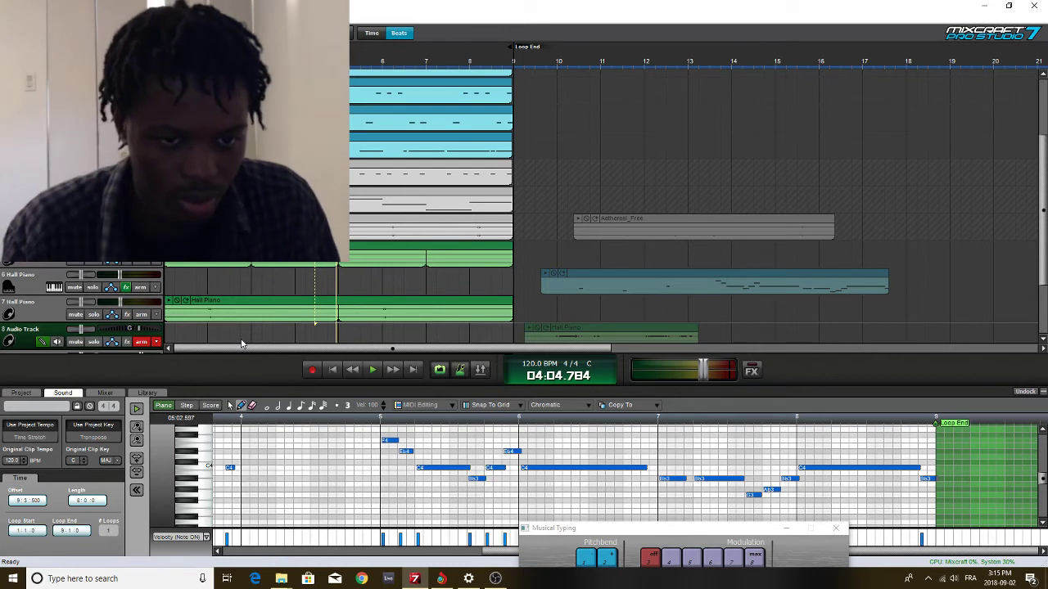
left_click(319, 331)
key("space")
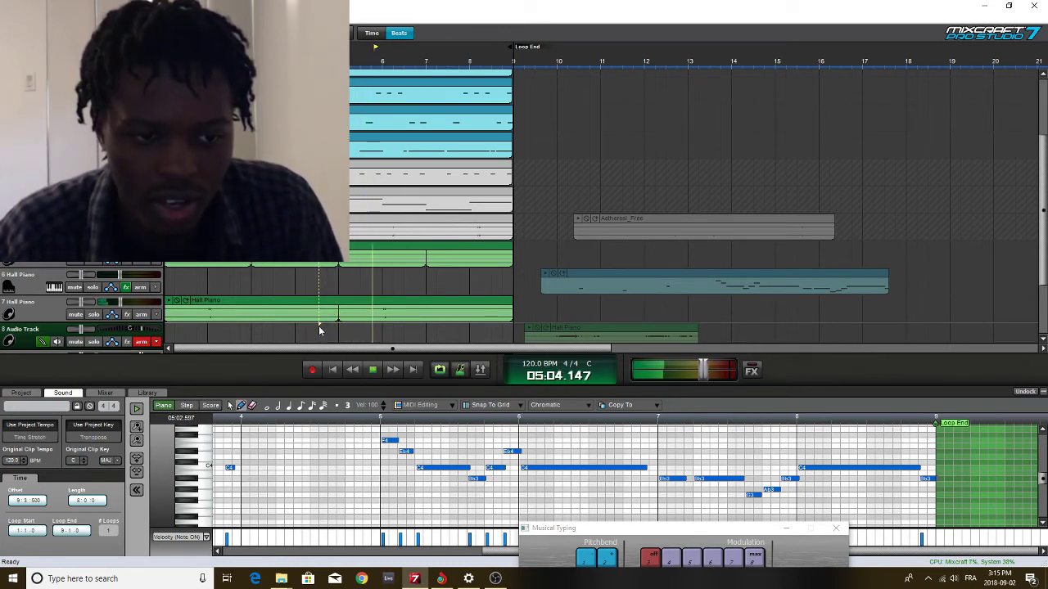
key("space")
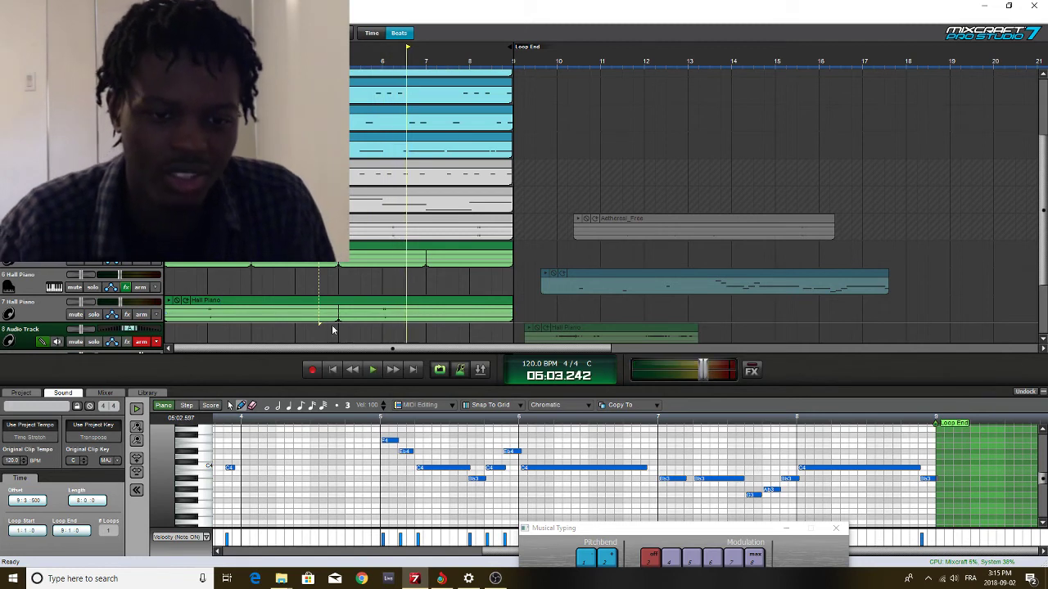
key("space")
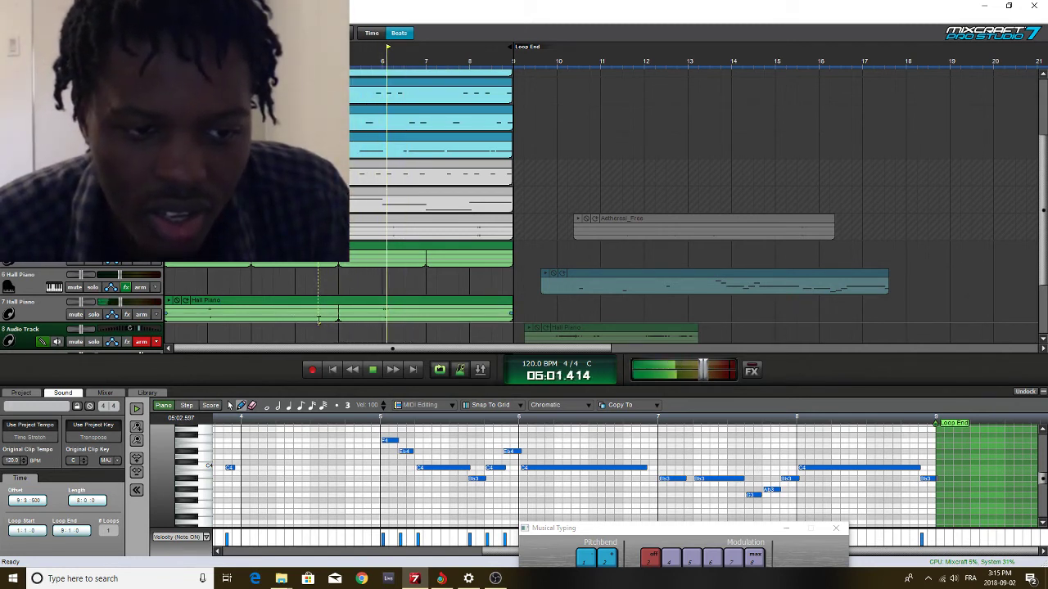
left_click(328, 317)
left_click(314, 330)
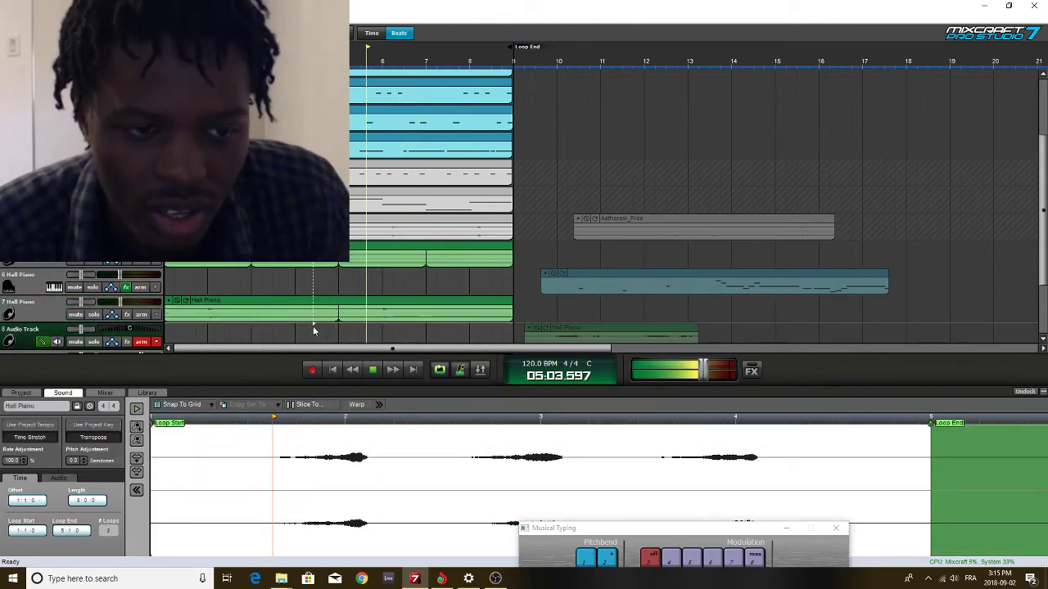
key("space")
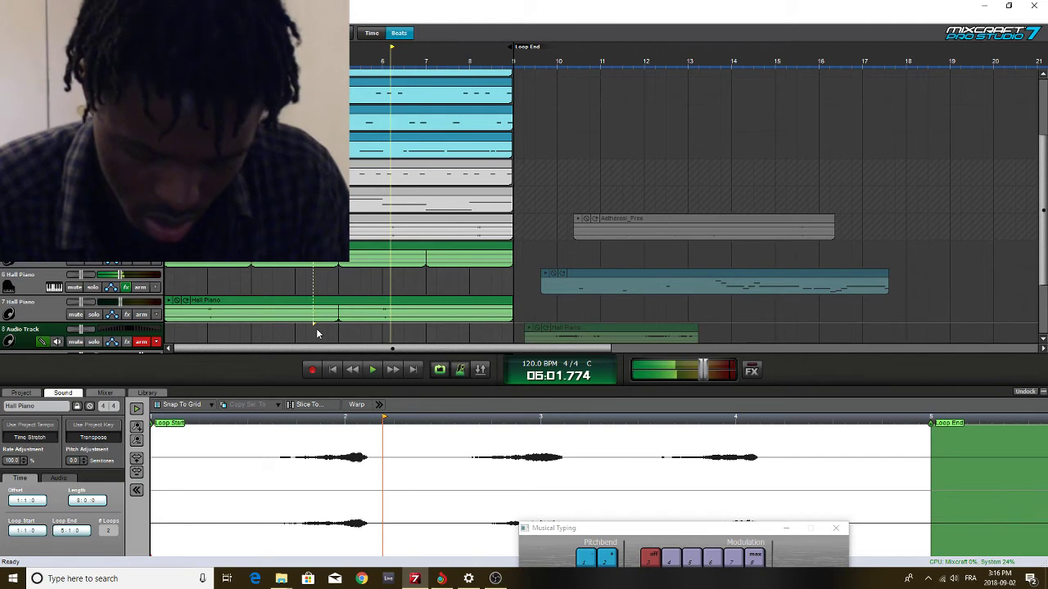
Bring the Musical Typing keyboard fully into view and improvise Hall Piano melody ideas on it without recording
scroll(317, 333, "left", 3)
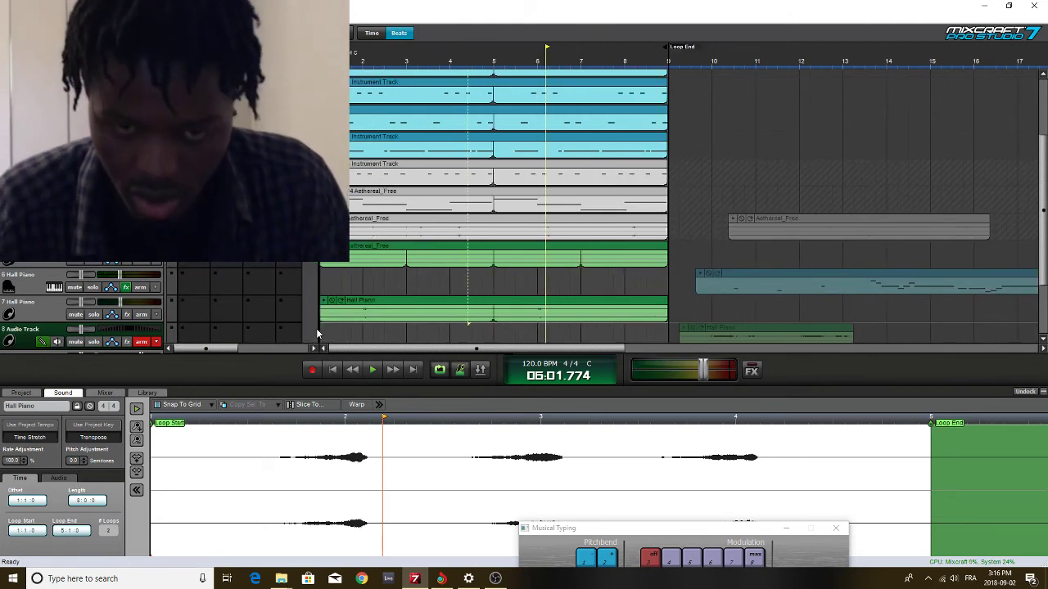
scroll(318, 333, "right", 3)
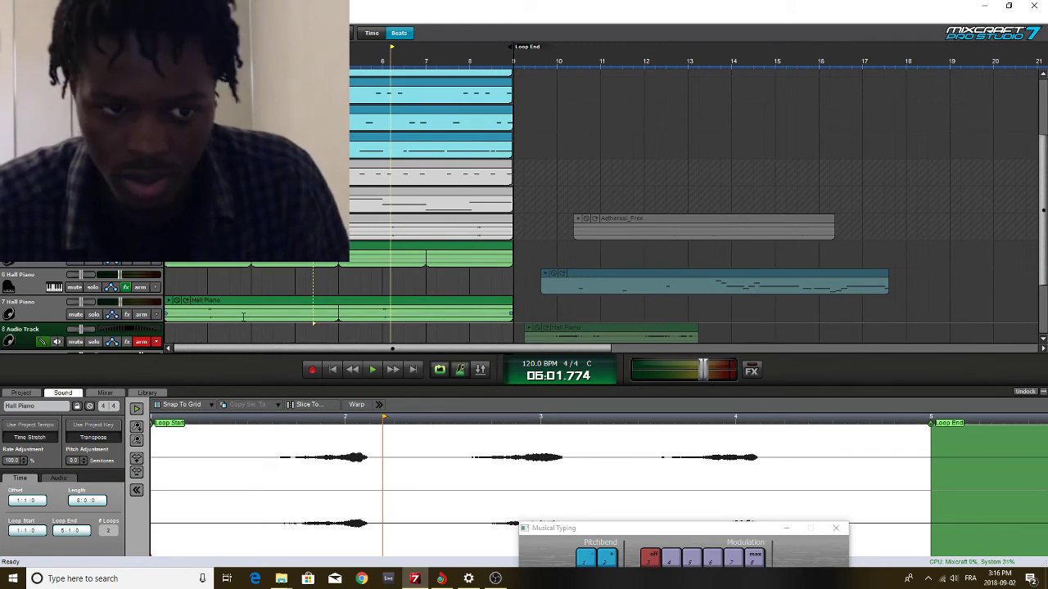
left_click_drag(665, 533, 635, 348)
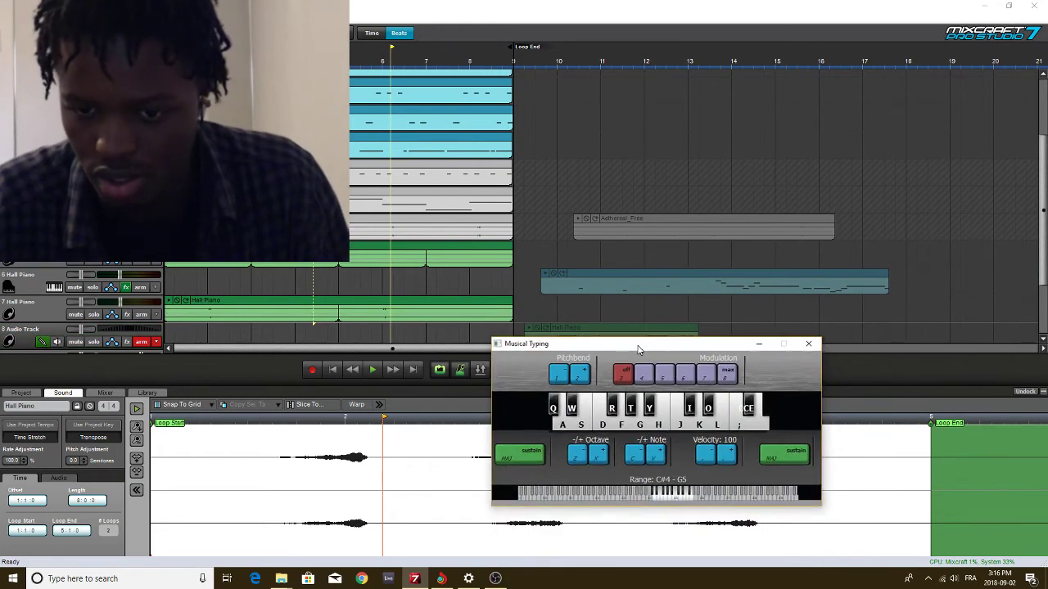
key("j")
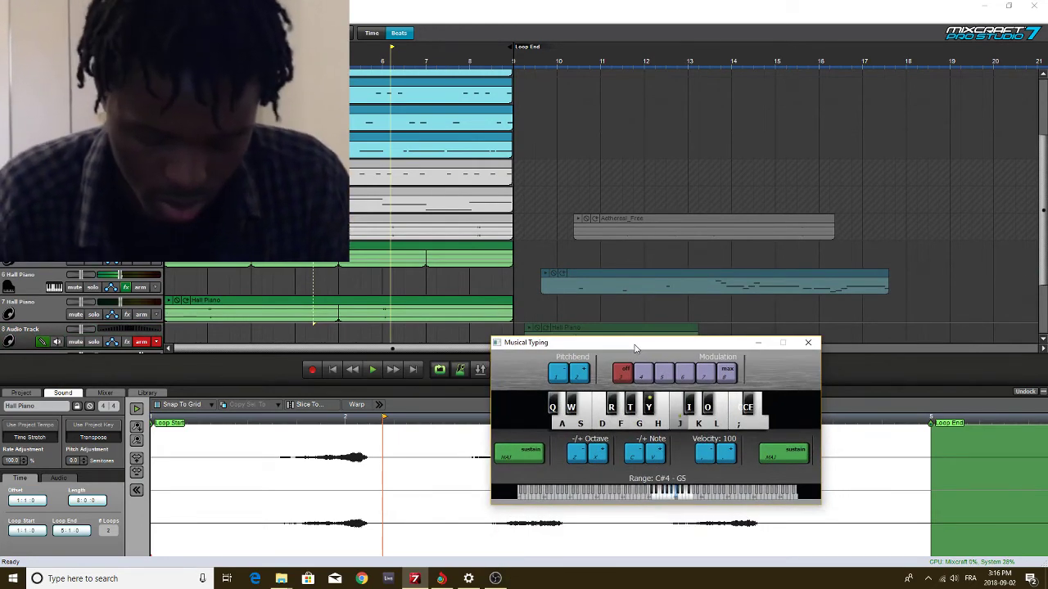
key("o")
key("semicolon")
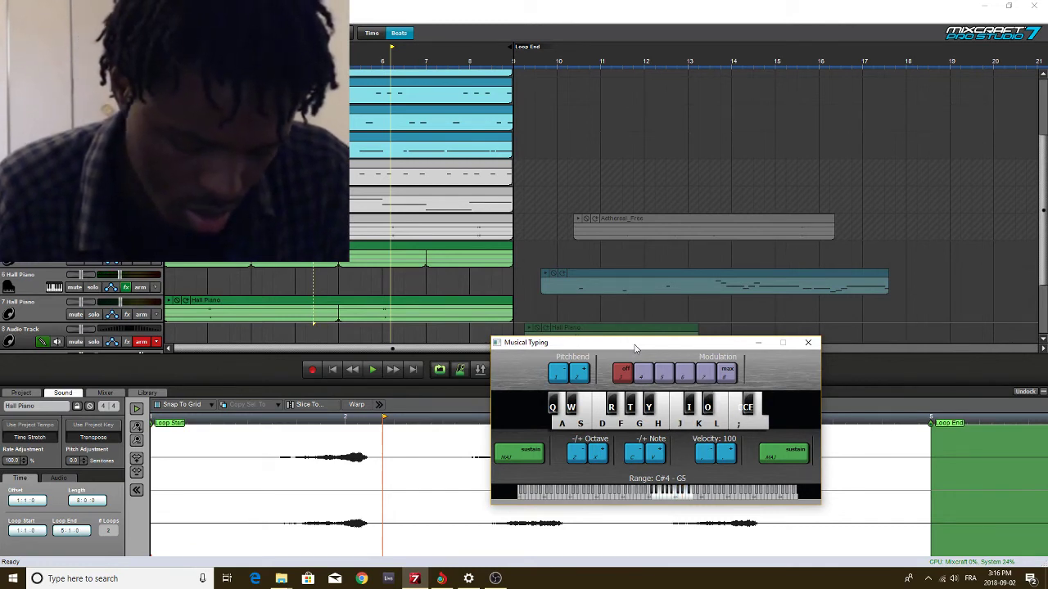
key("t")
key("y")
key("f")
key("g")
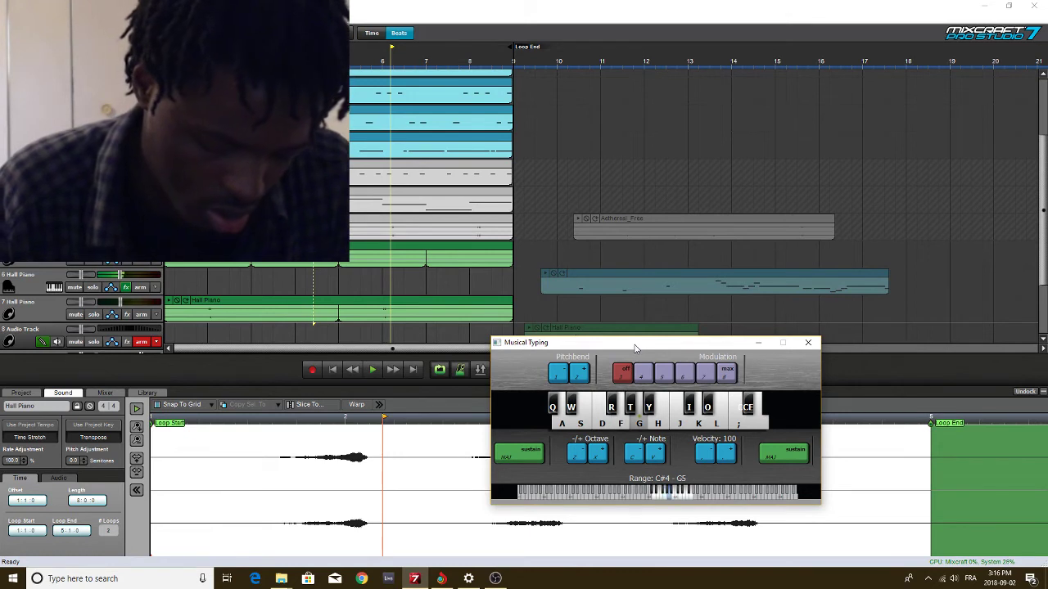
key("f")
key("j")
key("semicolon")
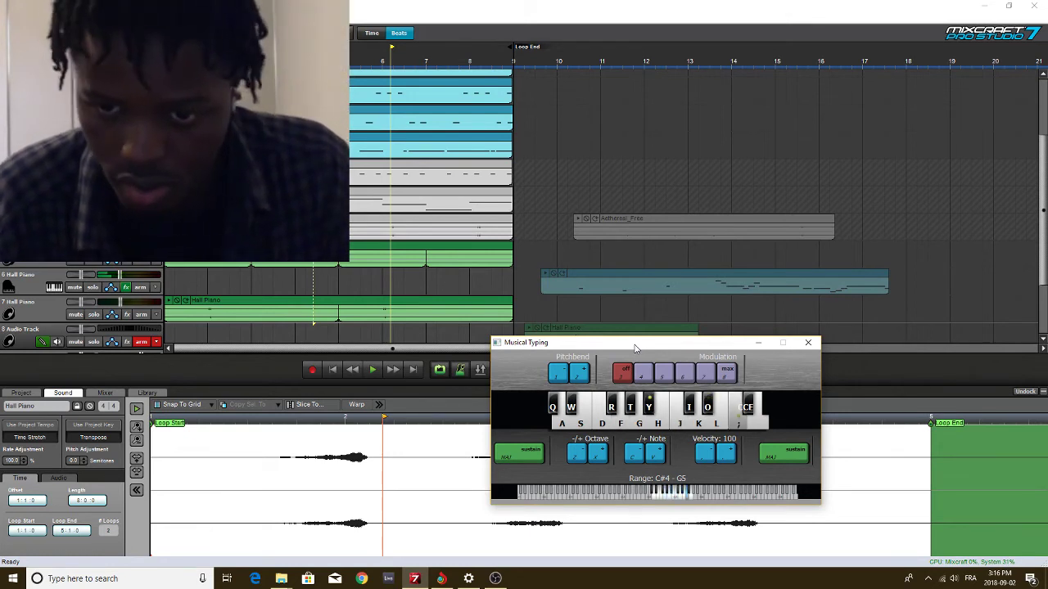
key("j")
key("o")
key("f")
key("y")
key("j")
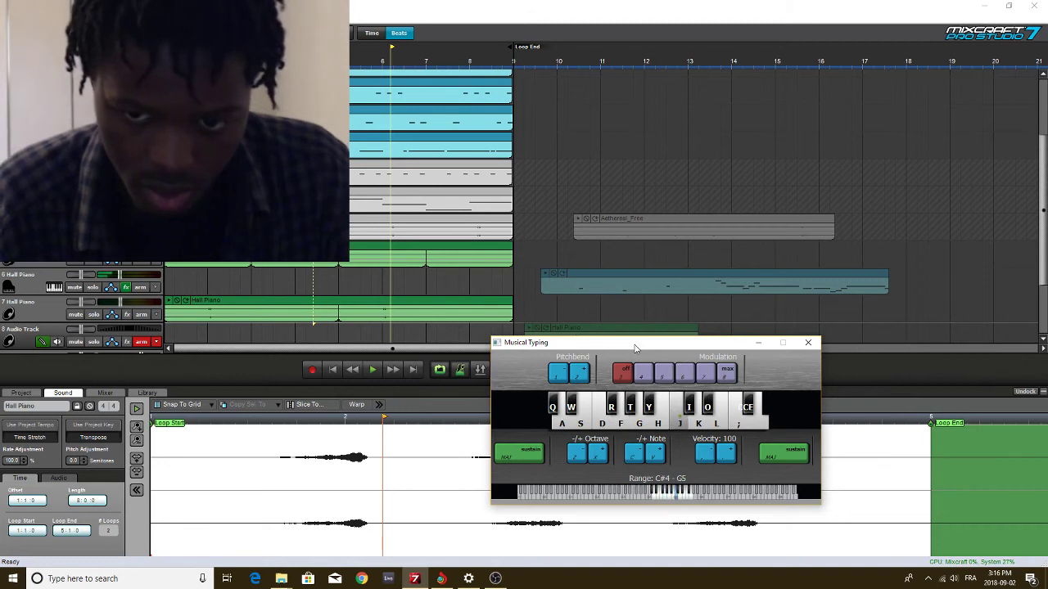
key("o")
key("semicolon")
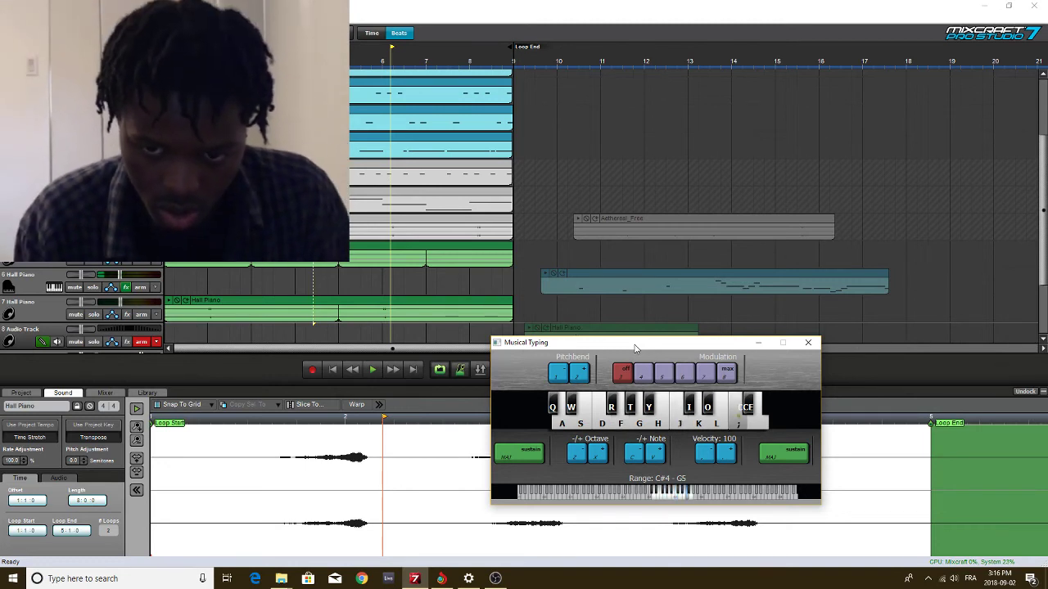
key("j")
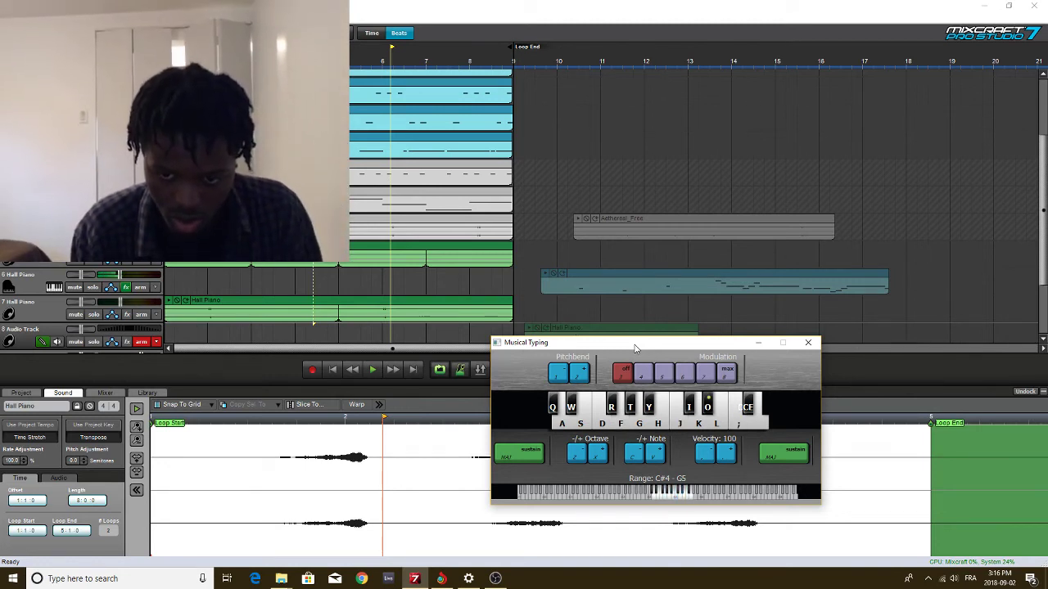
key("k")
key("k")
key("j")
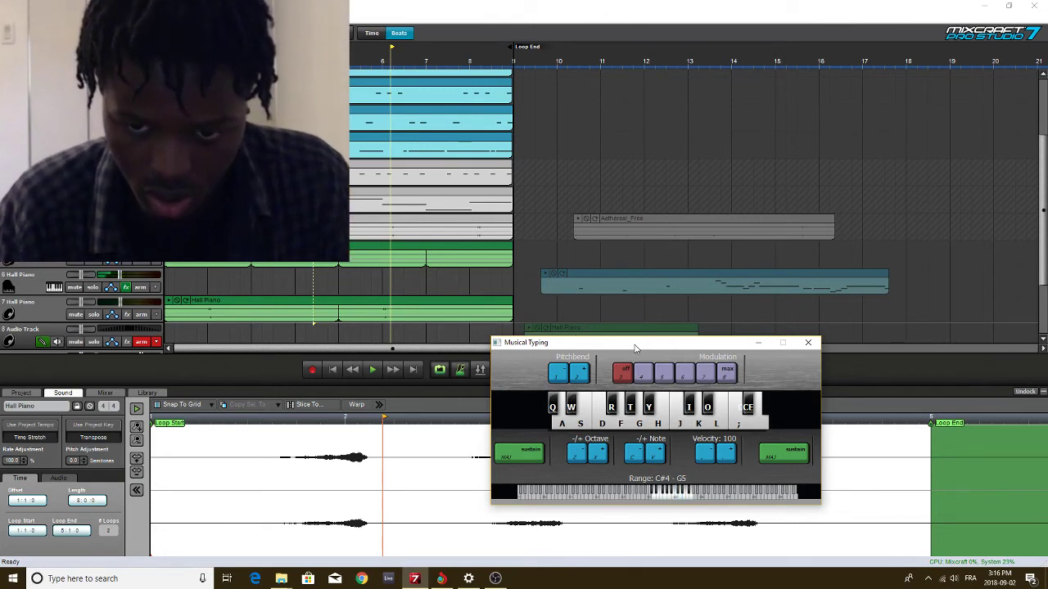
key("o")
key("semicolon")
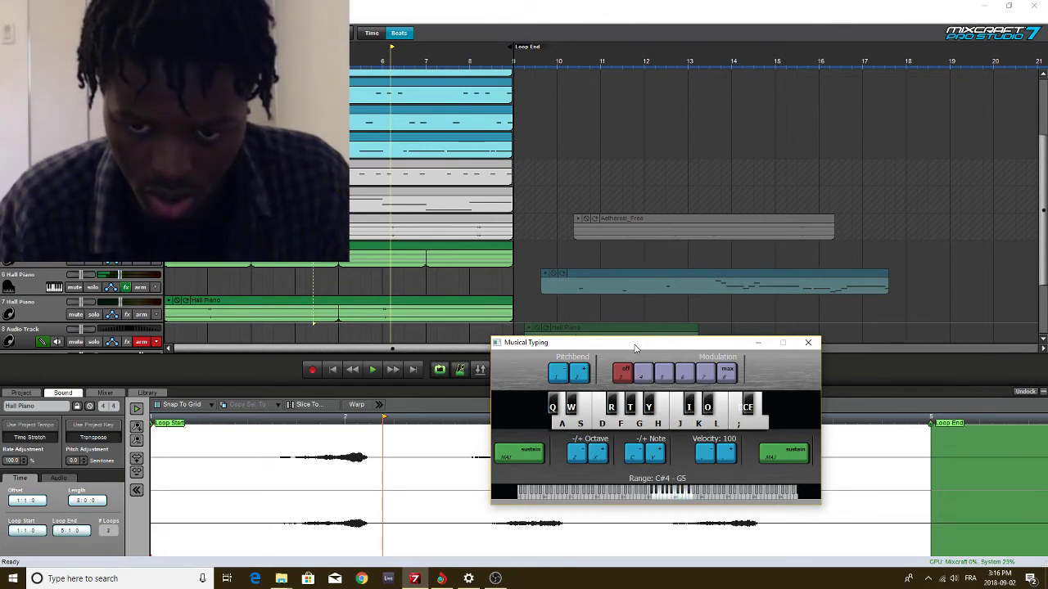
key("o")
key("semicolon")
key("f")
key("y")
key("j")
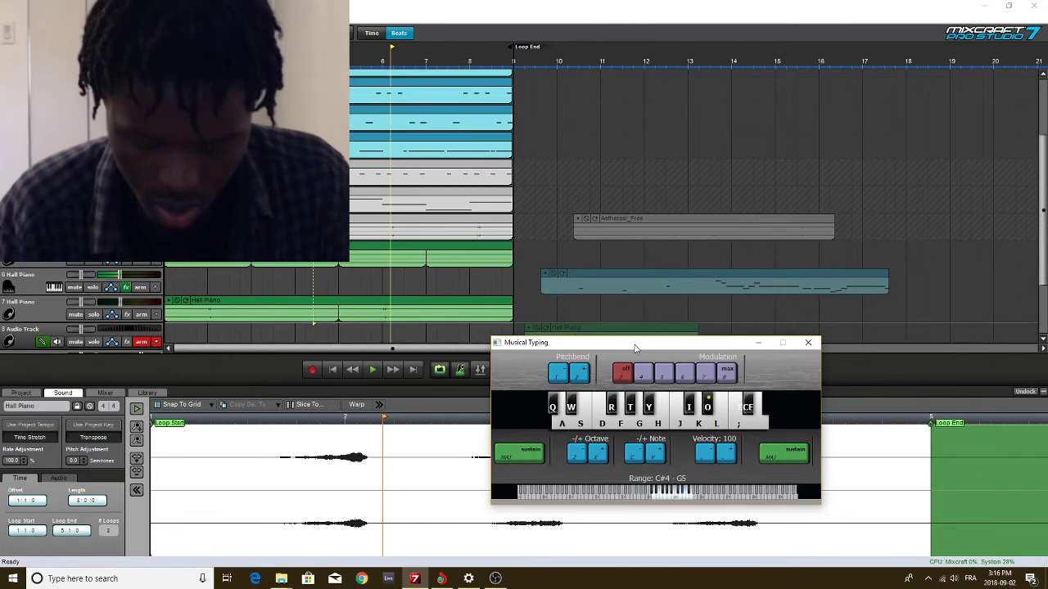
key("semicolon")
key("o")
key("semicolon")
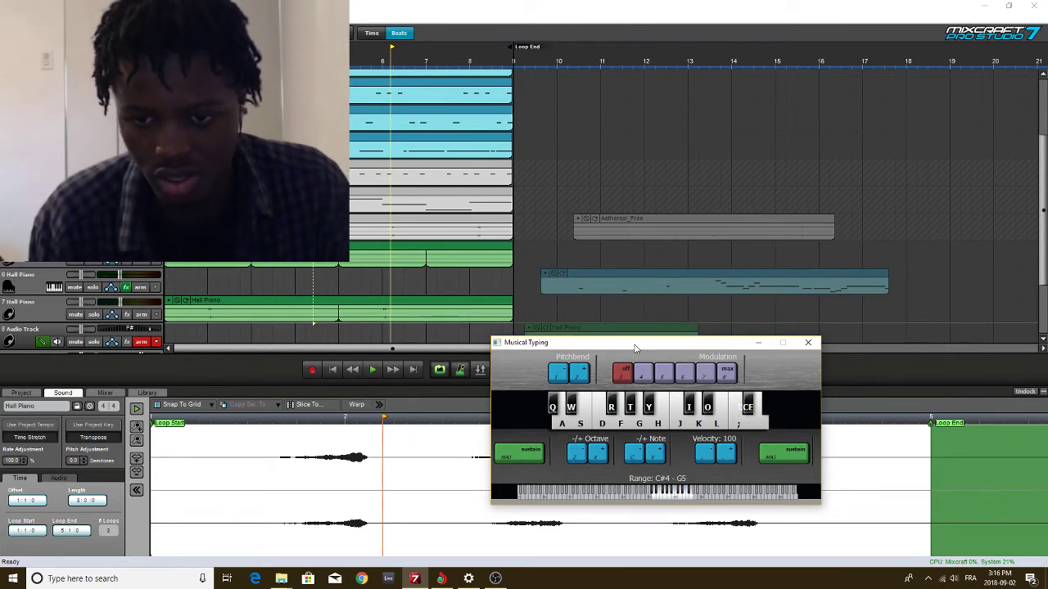
key("semicolon")
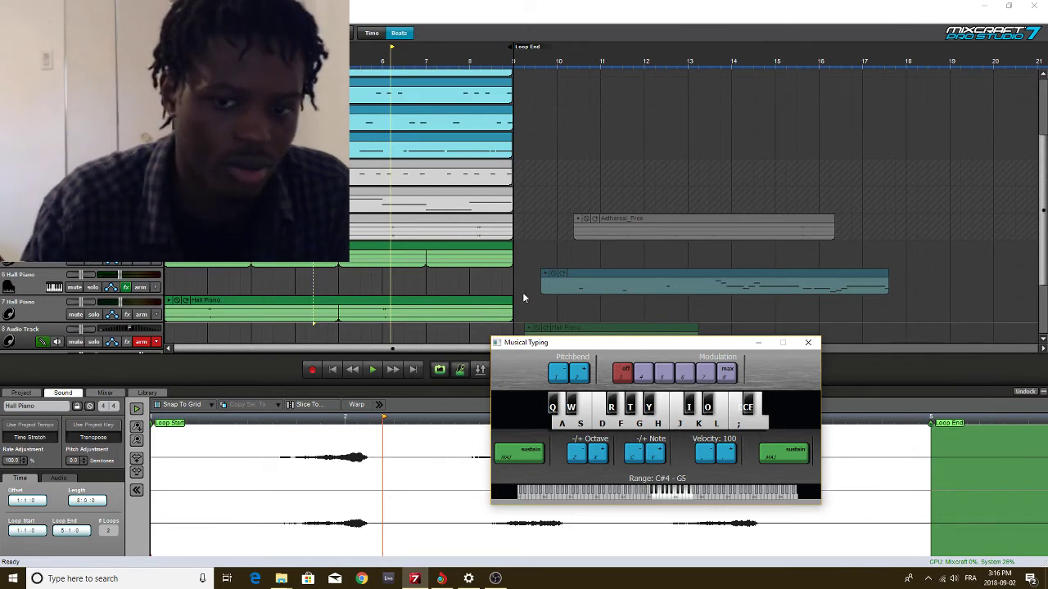
Move the Musical Typing keyboard clear of the tracks and arm Hall Piano track 6 for recording instead of audio track 8
left_click_drag(550, 344, 520, 430)
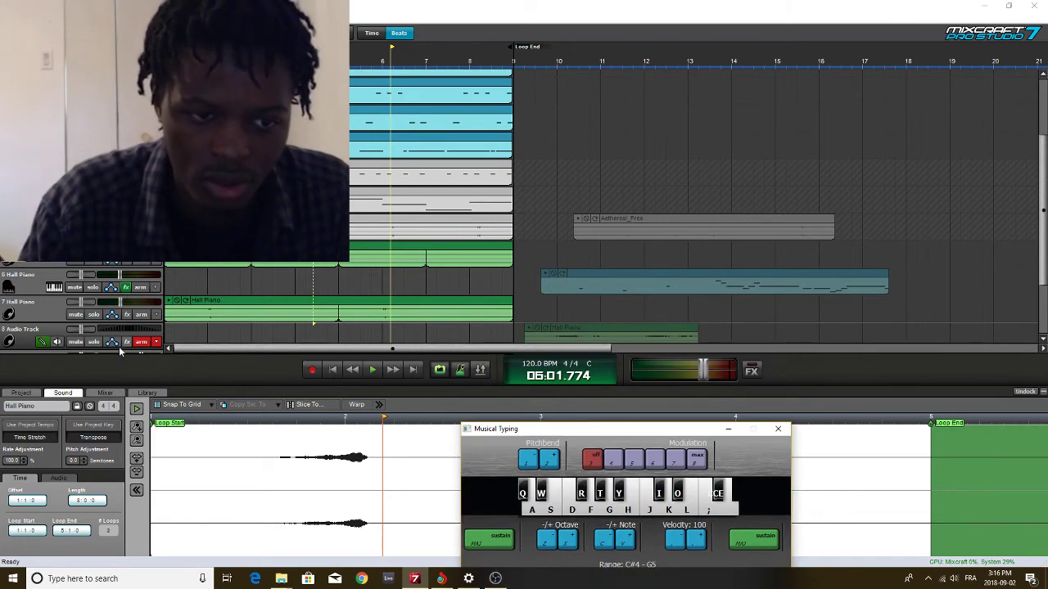
left_click(74, 341)
left_click(140, 341)
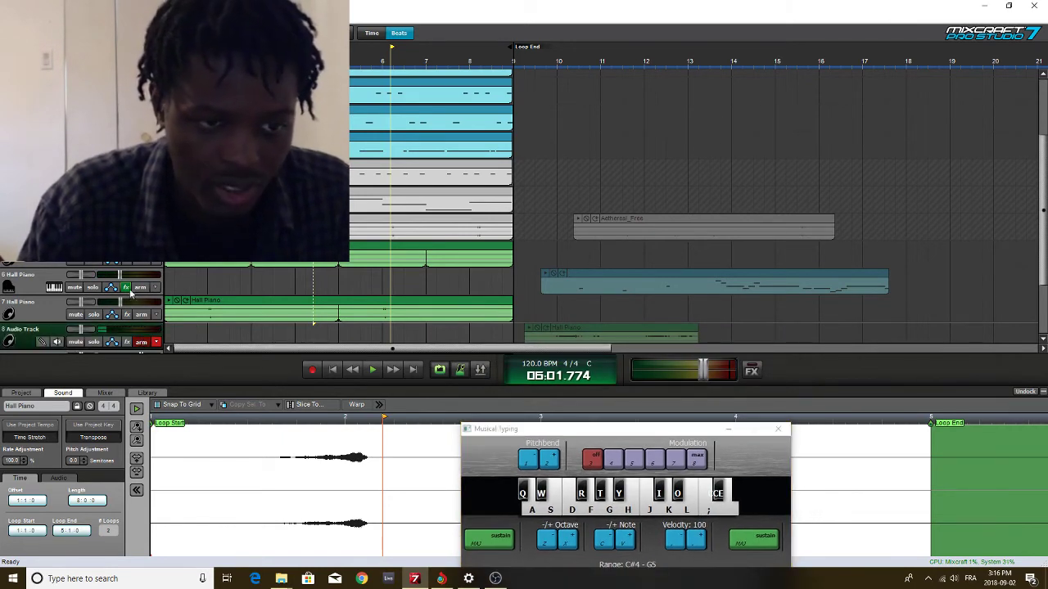
left_click(141, 289)
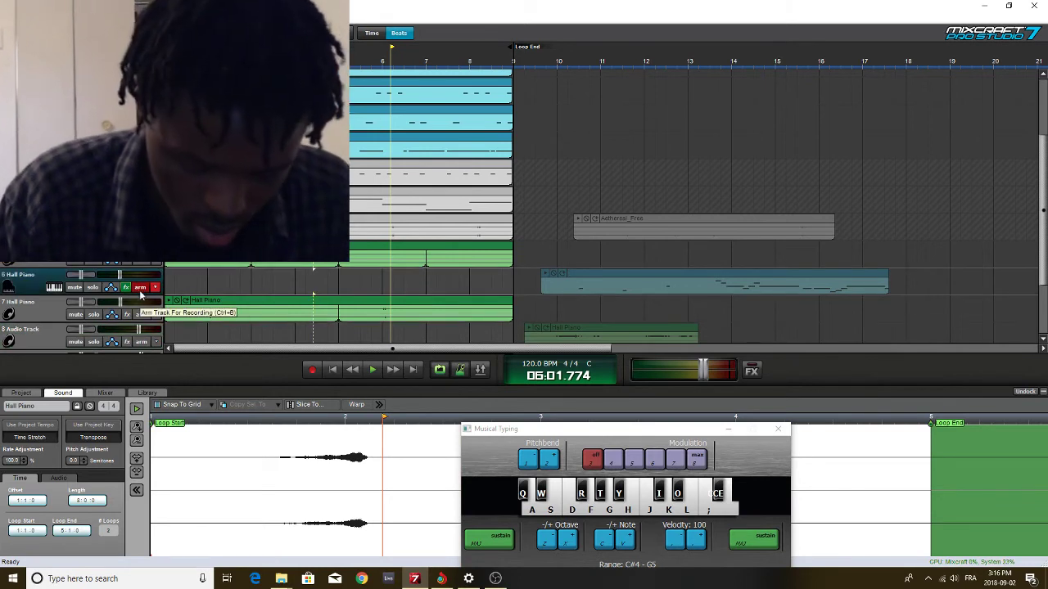
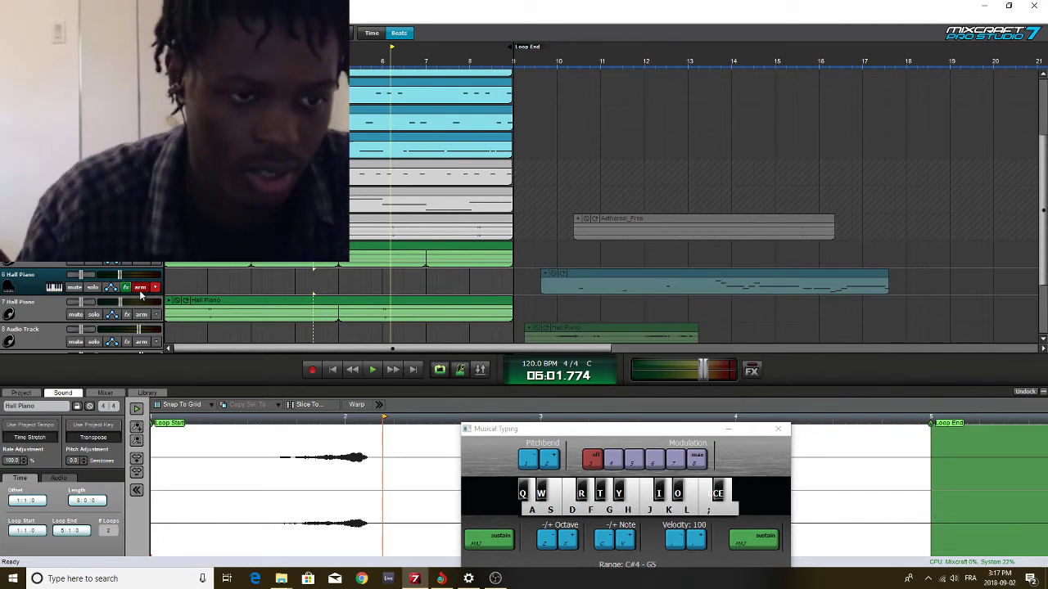
Set the playhead back to around the middle of measure 2 and rehearse the melody on the armed Hall Piano track
left_click(332, 370)
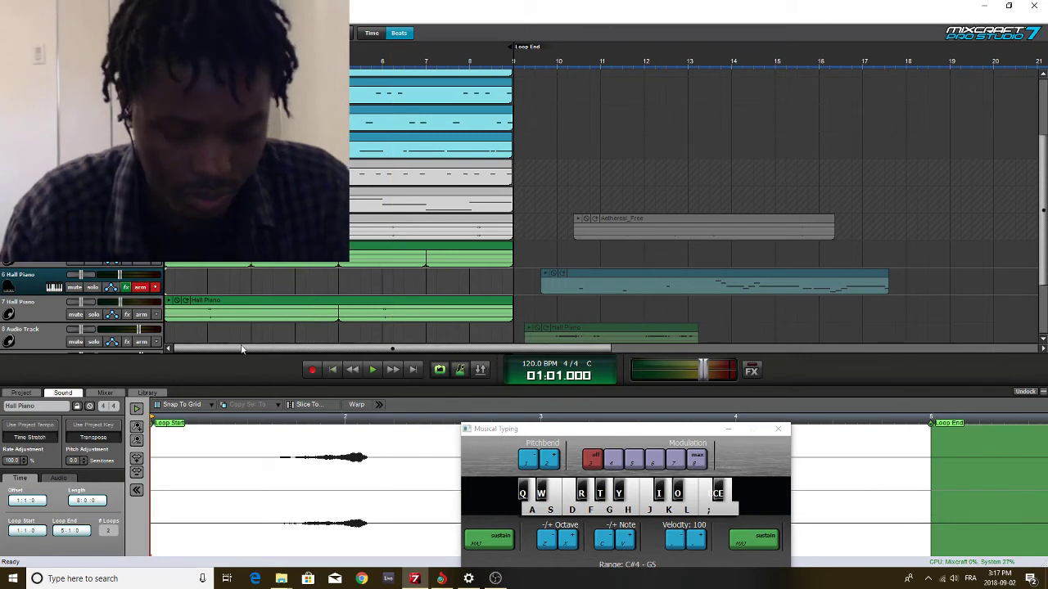
left_click(222, 286)
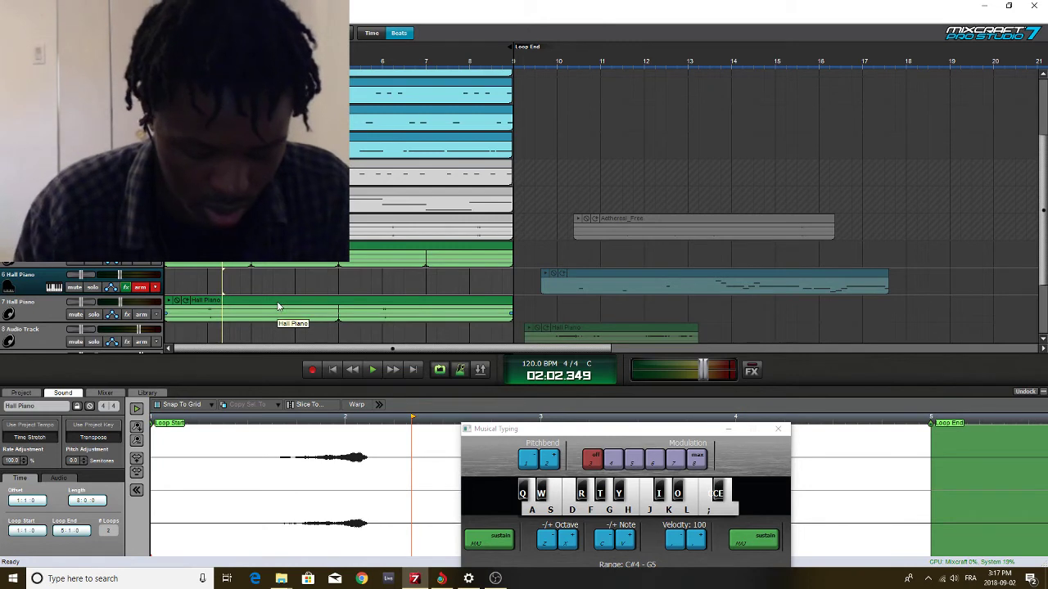
key("f")
key("k")
key("f")
key("j")
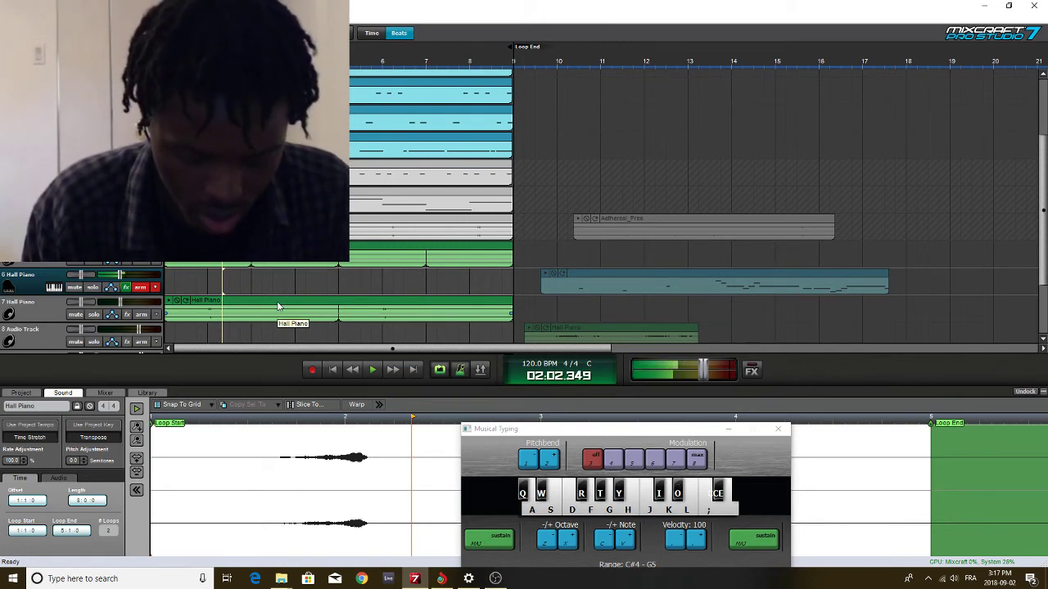
key("semicolon")
key("f")
key("j")
key("o")
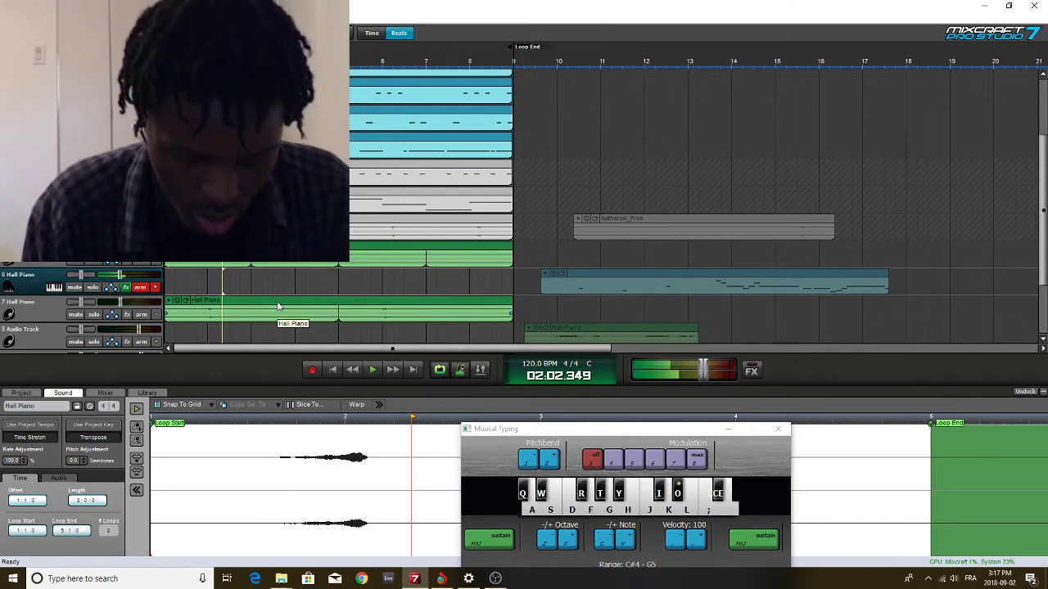
key("semicolon")
key("f")
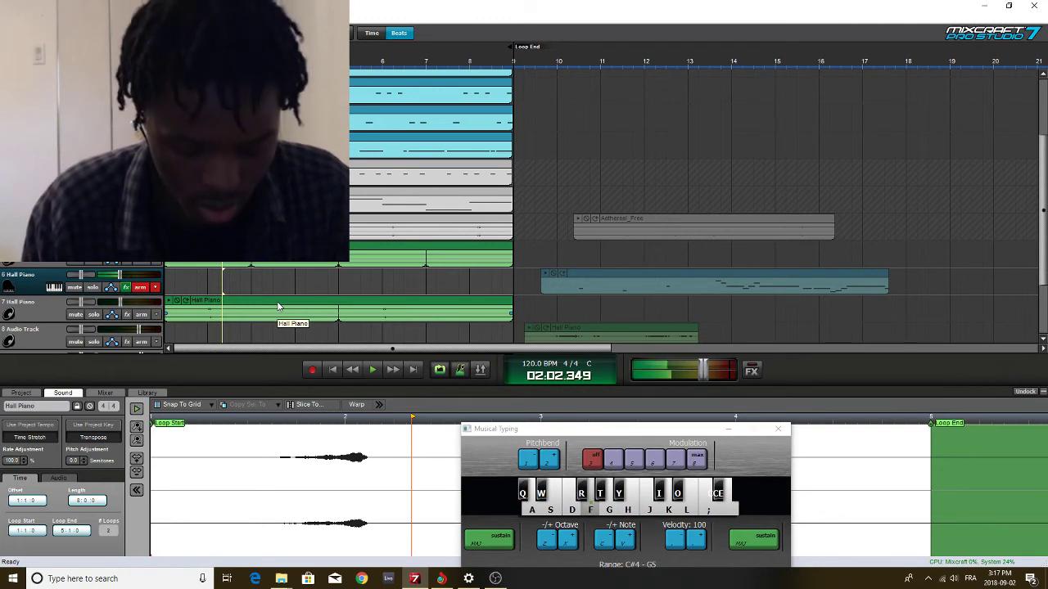
key("j")
key("semicolon")
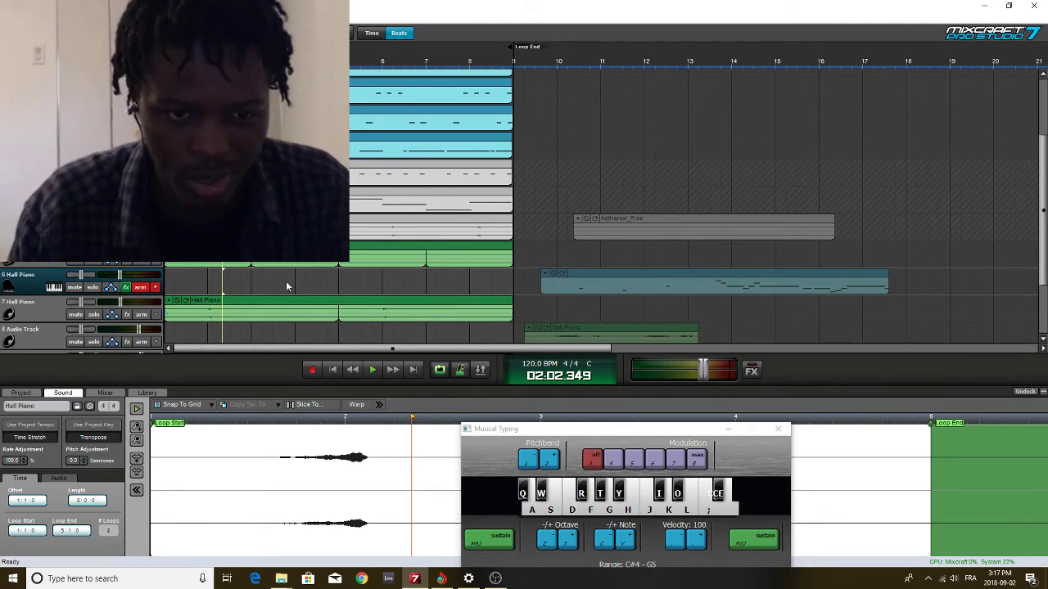
Record a Hall Piano melody on track 6 from near the end of measure 3 up to the loop end at measure 9
left_click(288, 281)
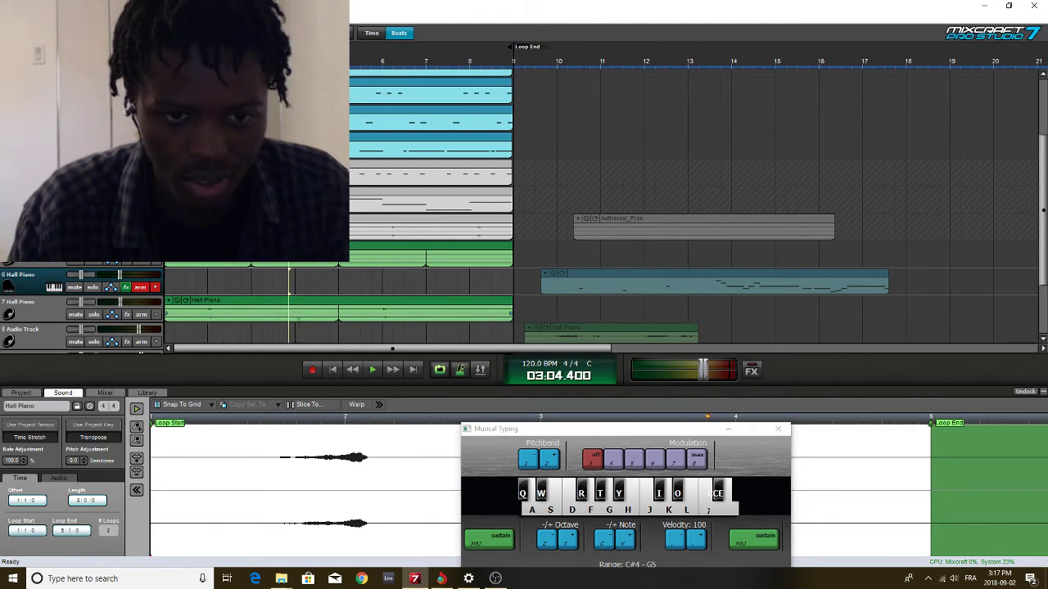
left_click(312, 372)
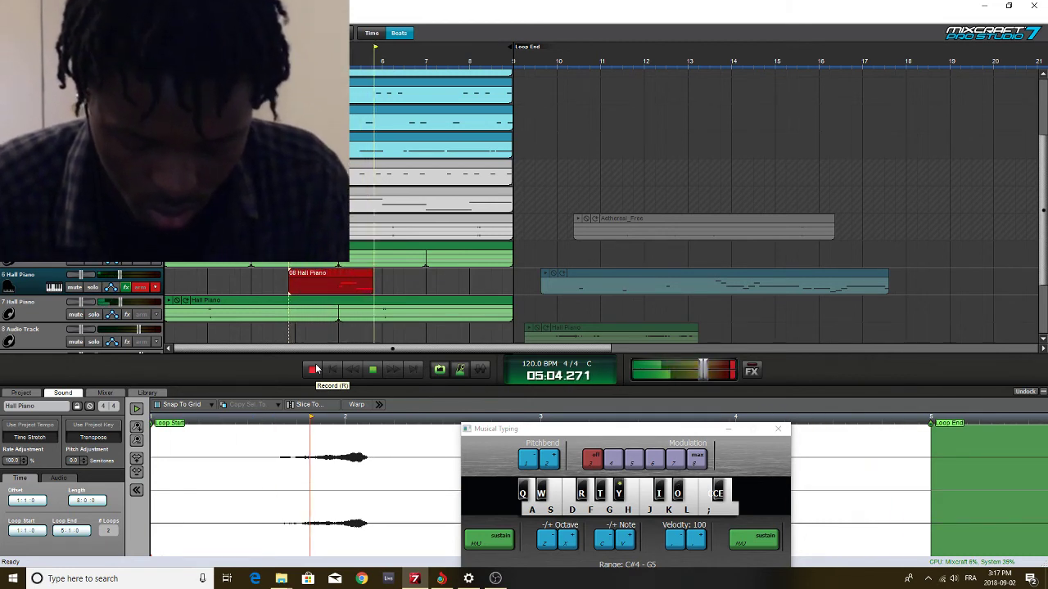
key("j")
key("j")
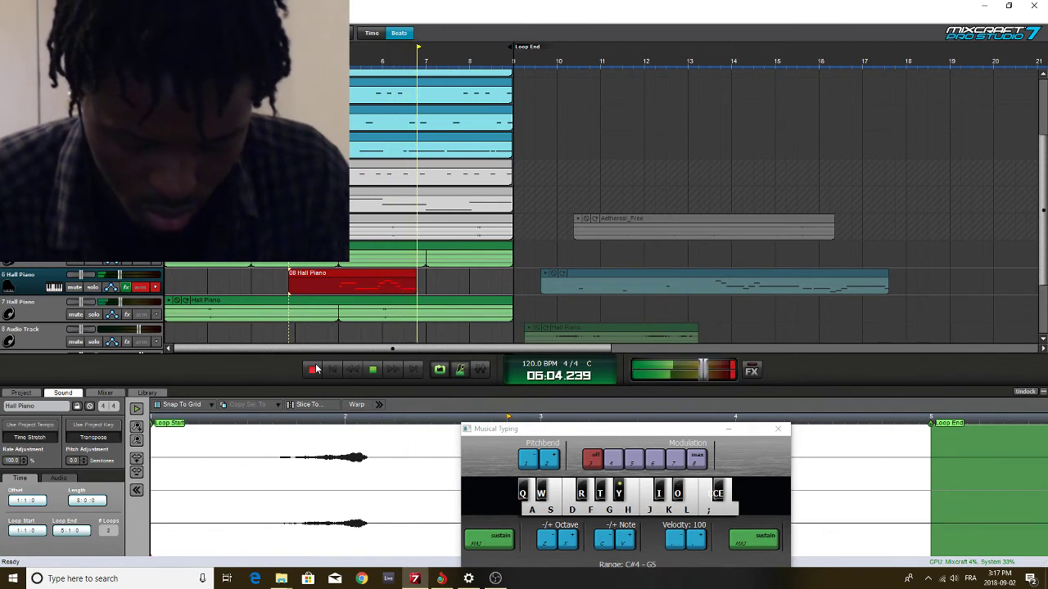
key("f")
key("j")
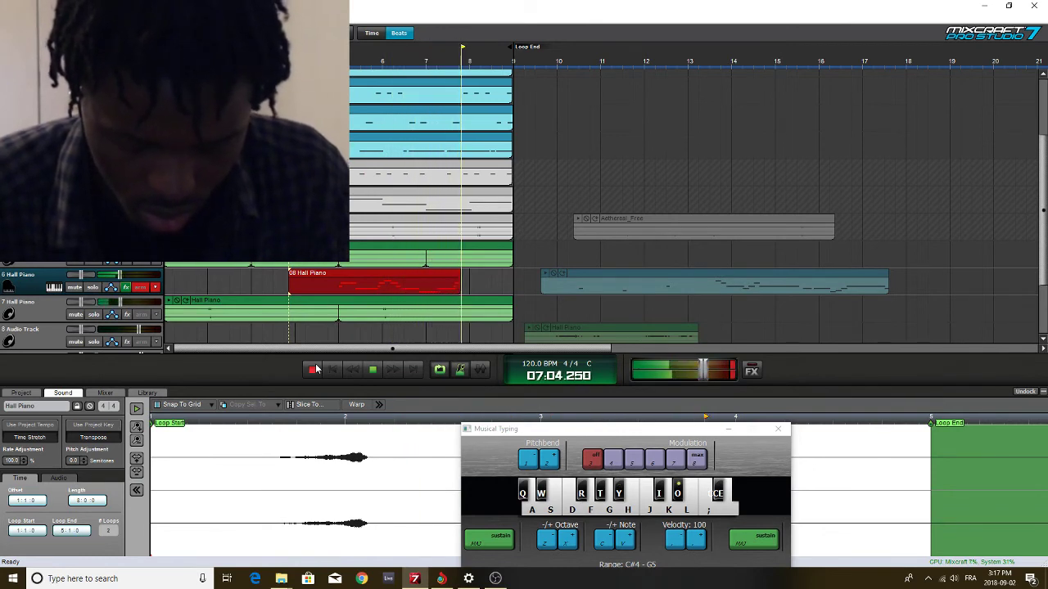
key("j")
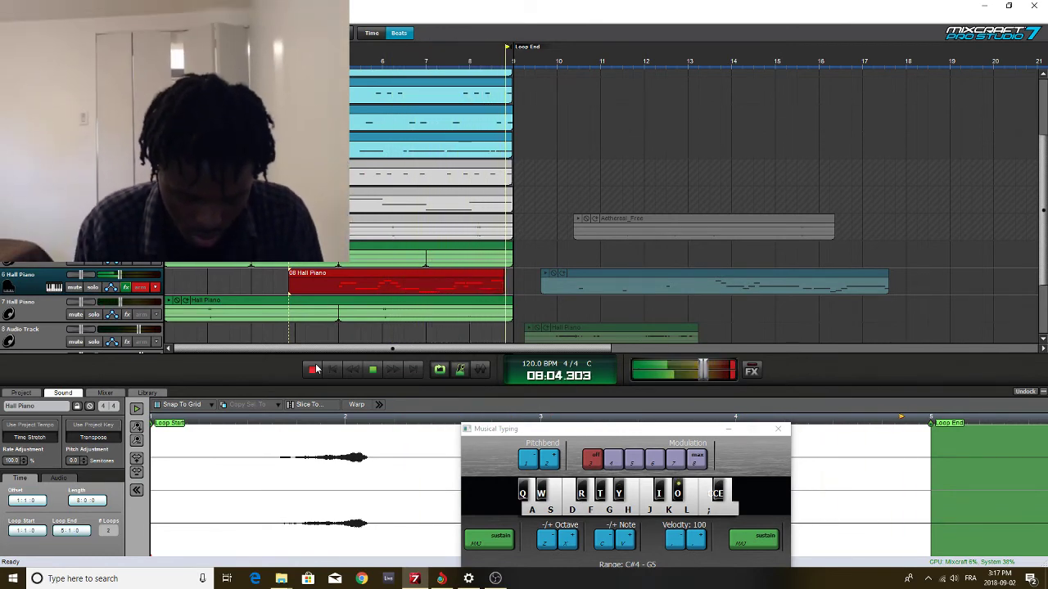
Keep recording Hall Piano notes on a second pass from measure 1 and stop the recording in measure 5
key("f")
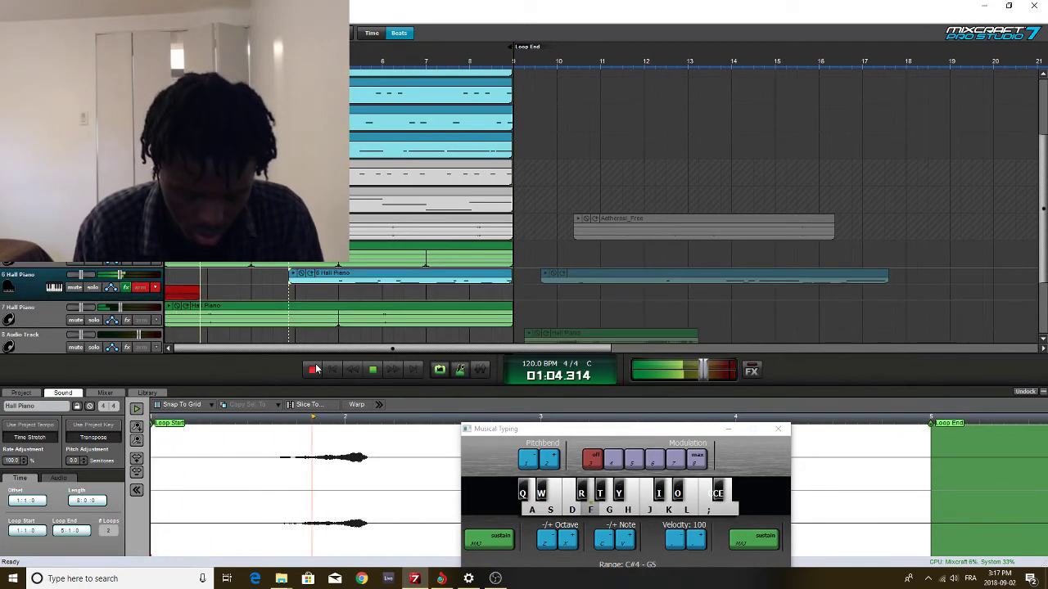
key("f")
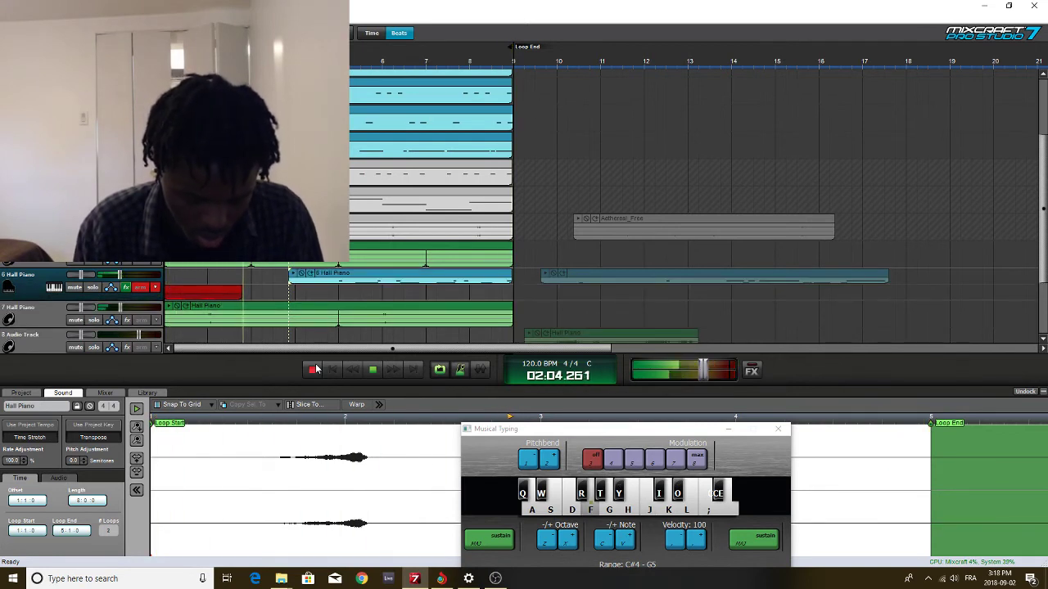
key("j")
key("j")
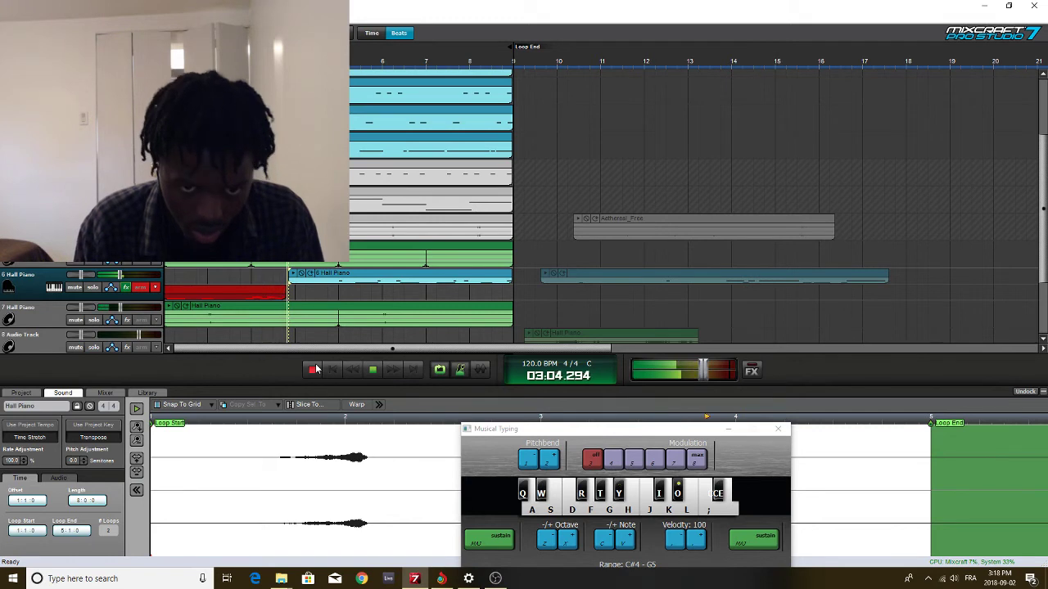
key("semicolon")
key("j")
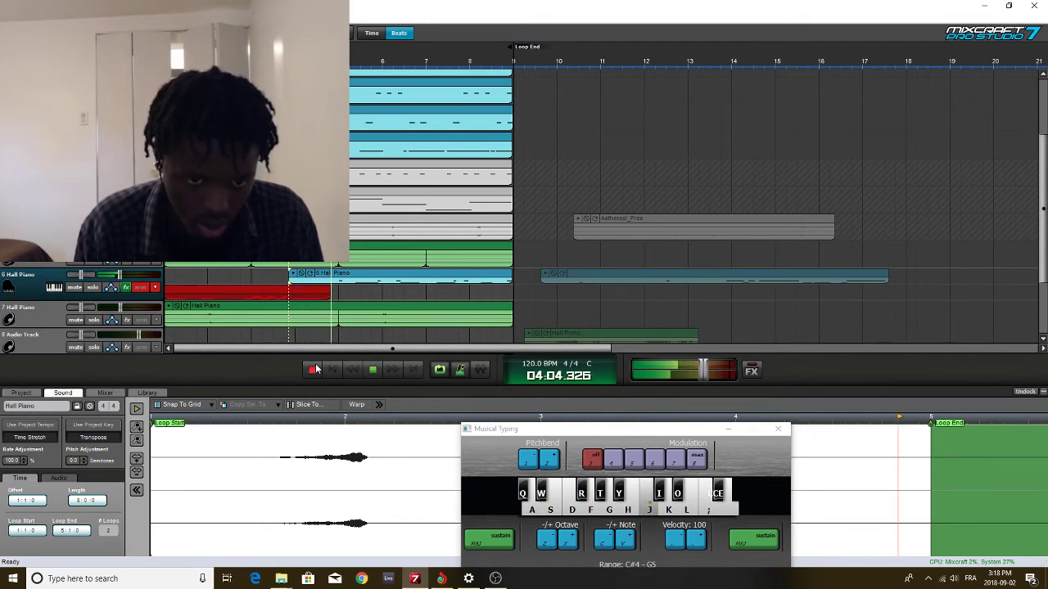
left_click(315, 369)
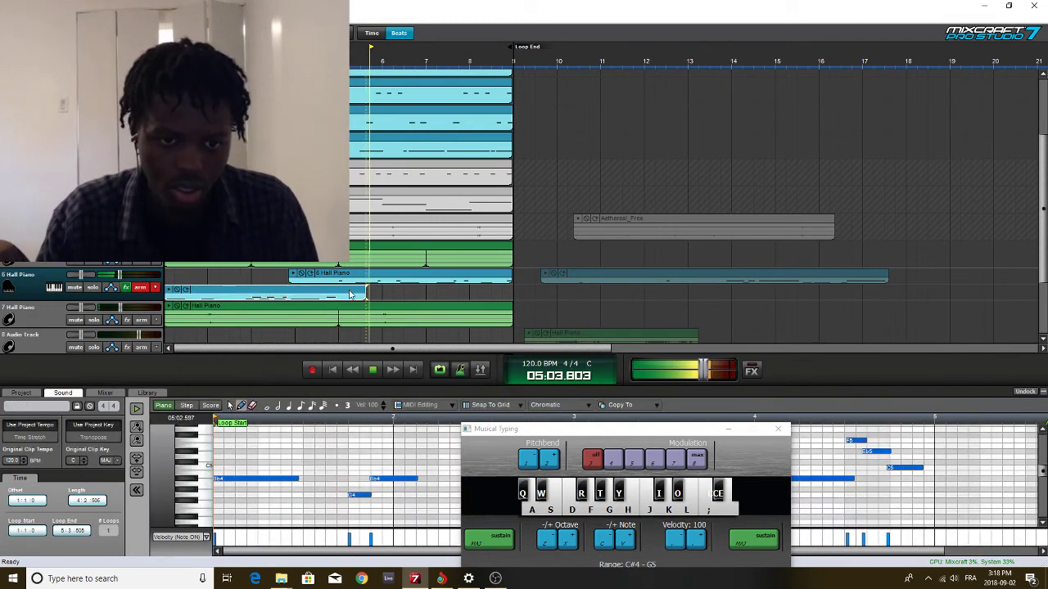
Mix the two overlapping Hall Piano clips on track 6 into a single clip and play it back briefly
key("space")
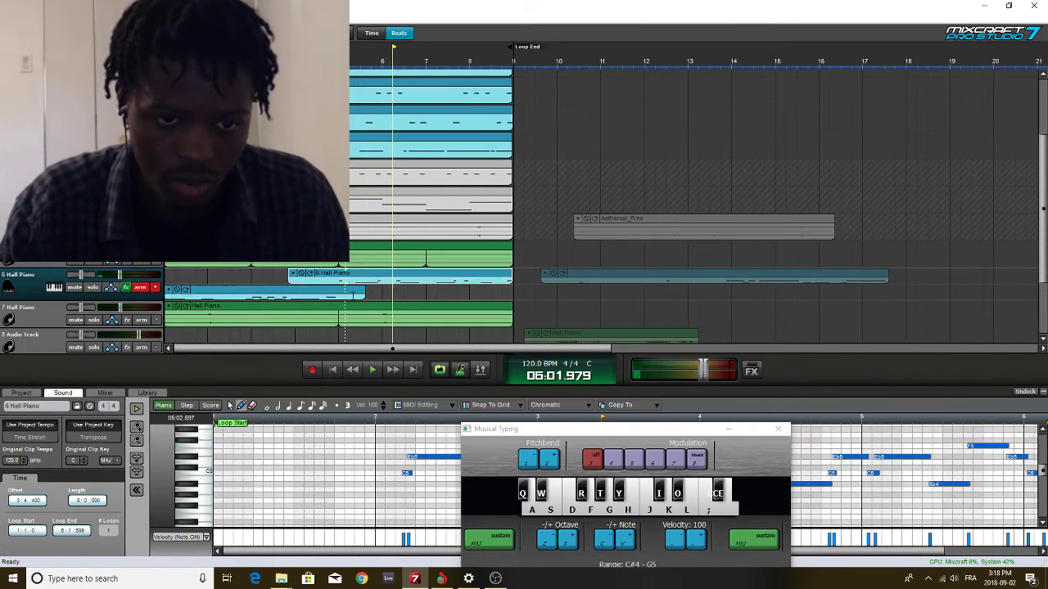
left_click(356, 297)
left_click(362, 279, "ctrl")
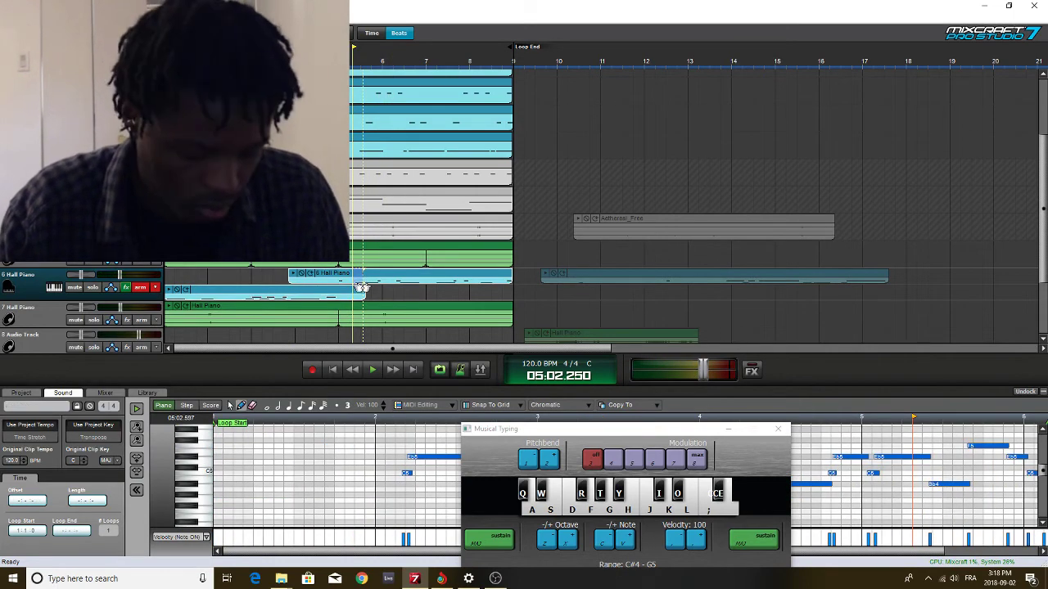
key("ctrl+w")
key("space")
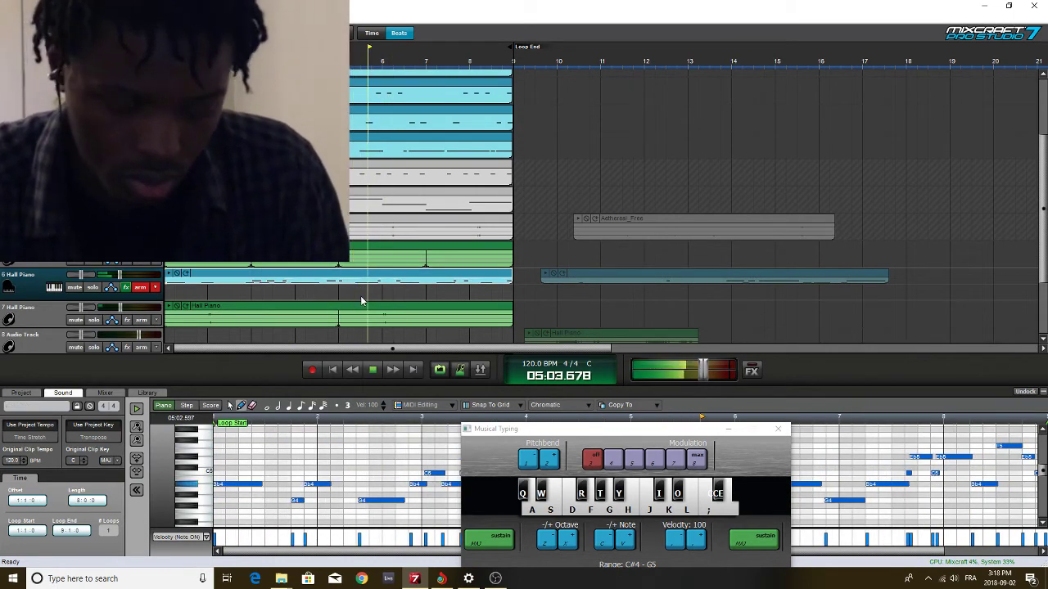
key("space")
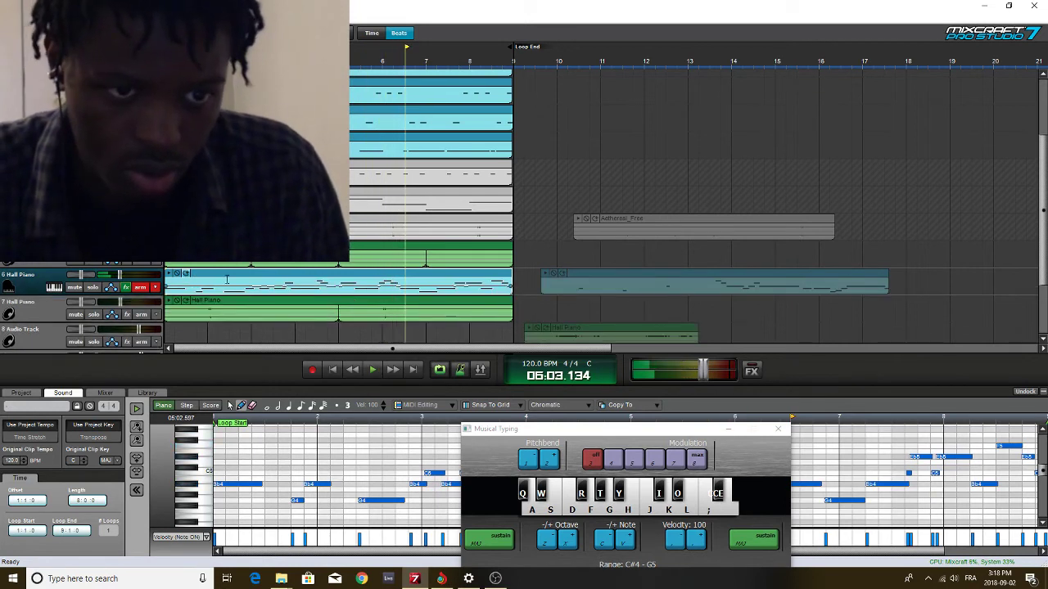
right_click(226, 277)
left_click(288, 424)
left_click(340, 477)
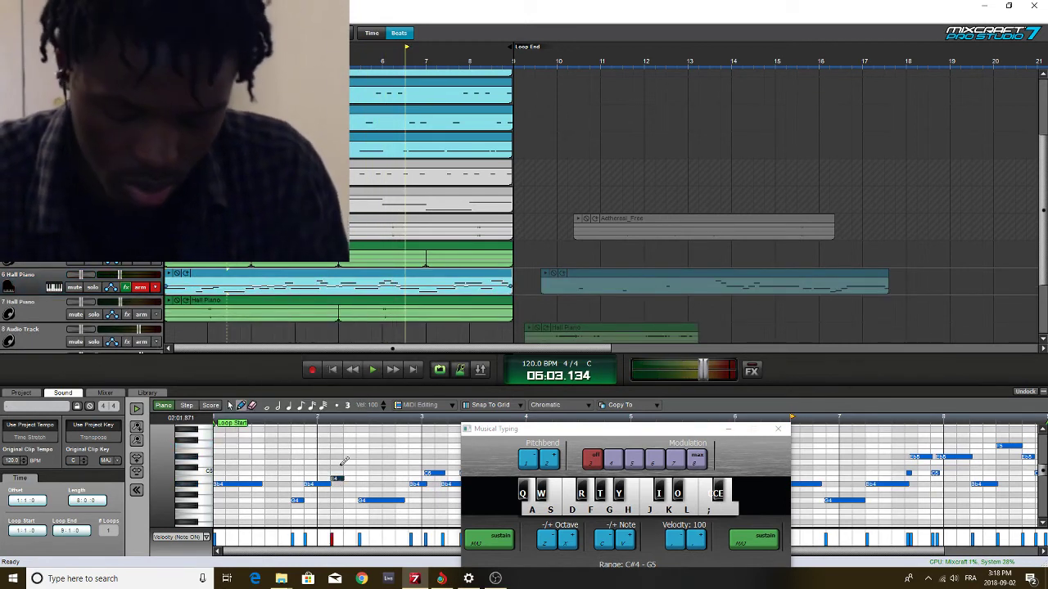
key("ctrl+z")
Quantize the start times of all notes in the merged Hall Piano clip to 1/32 notes
left_click(323, 418)
key("ctrl+a")
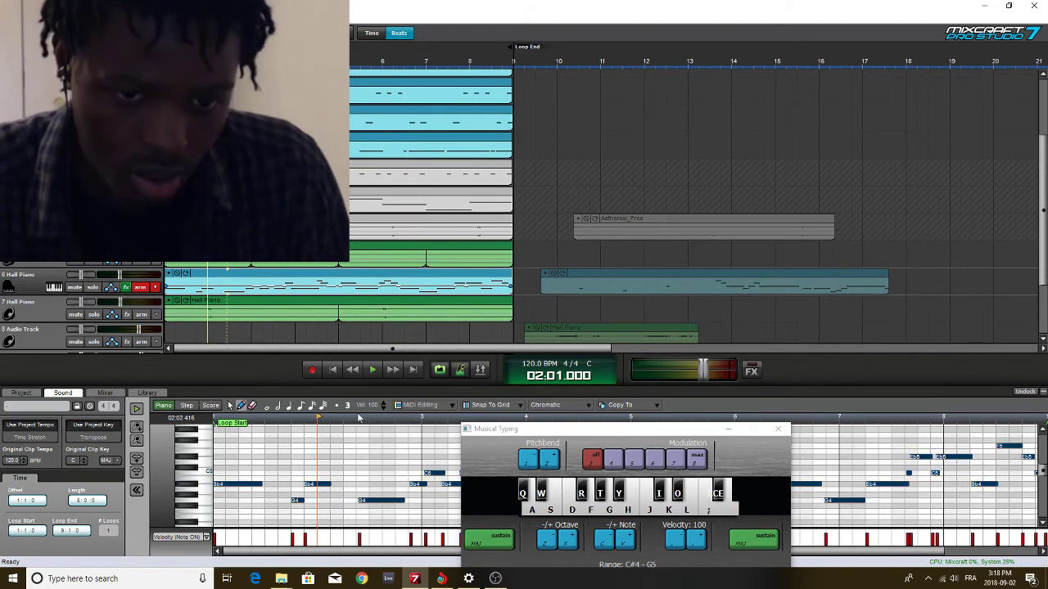
left_click(419, 405)
left_click(425, 418)
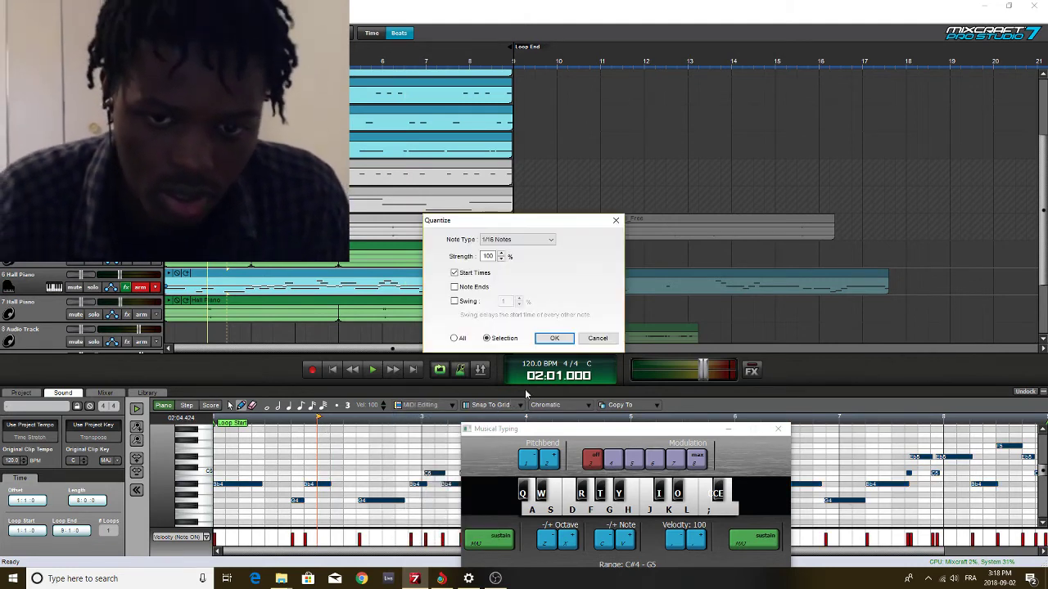
left_click(521, 239)
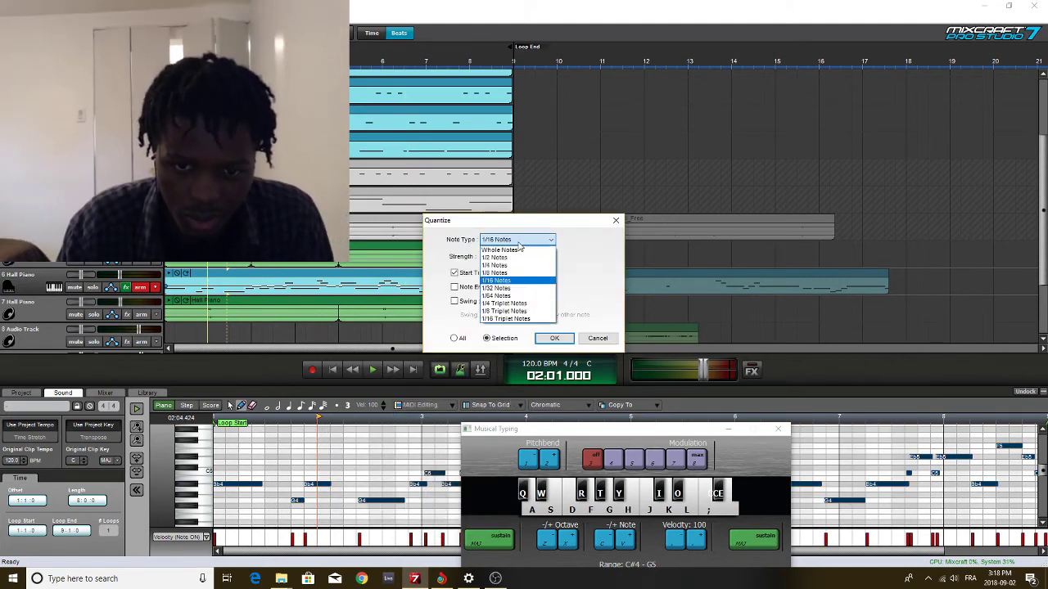
left_click(516, 287)
left_click(551, 338)
Move the Musical Typing keyboard off the piano roll and audition the quantized melody with a few live notes from measure 2
left_click_drag(606, 431, 670, 543)
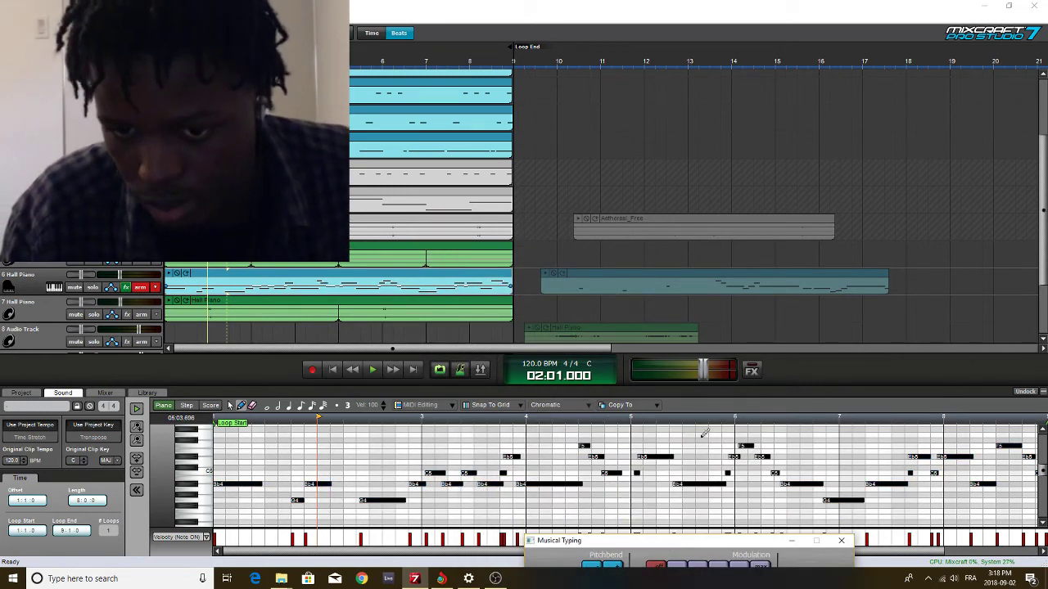
key("3")
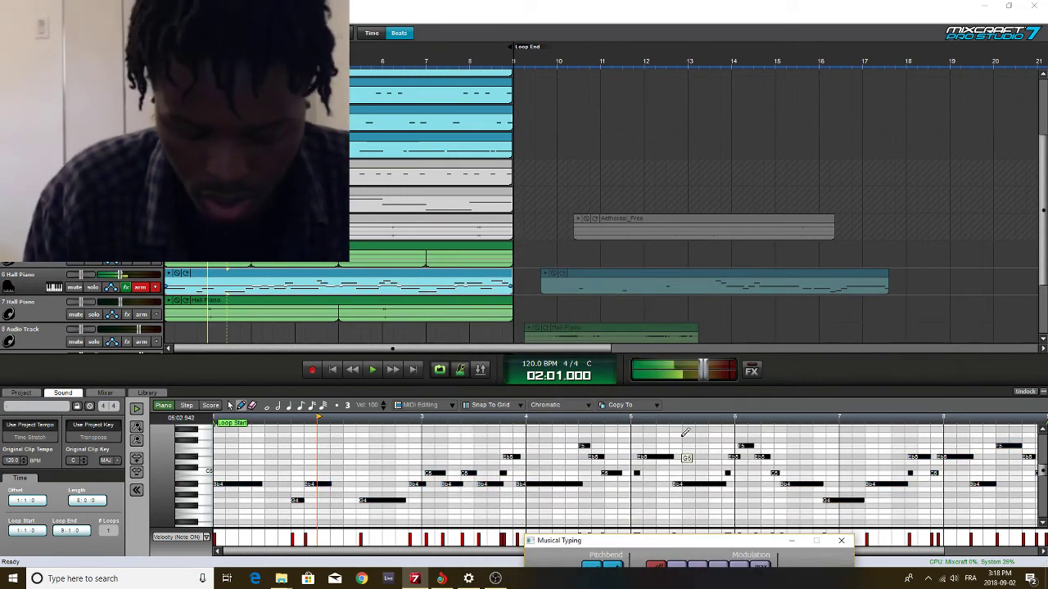
key("space")
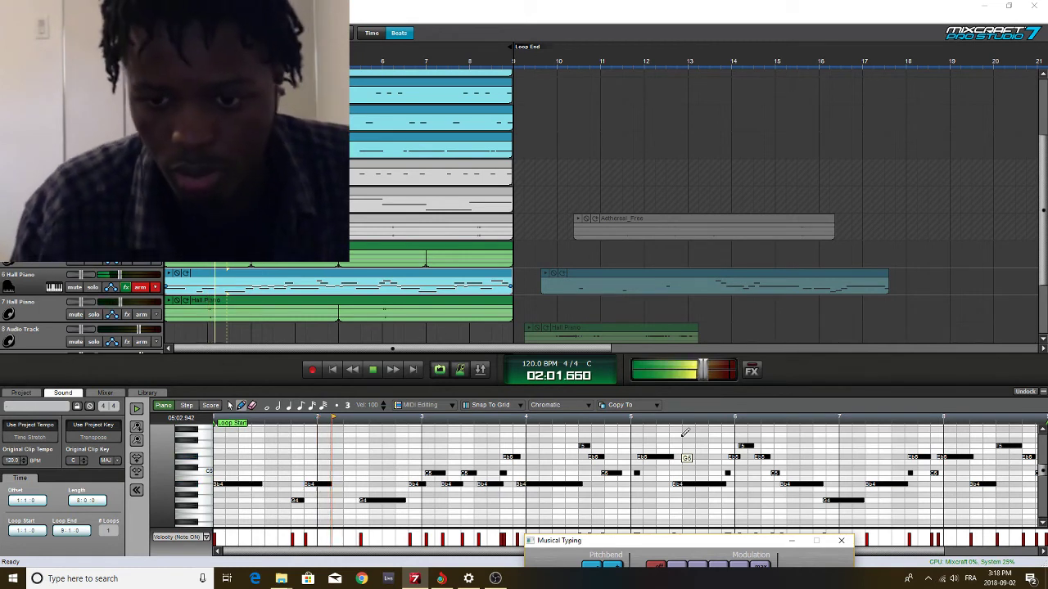
key("q")
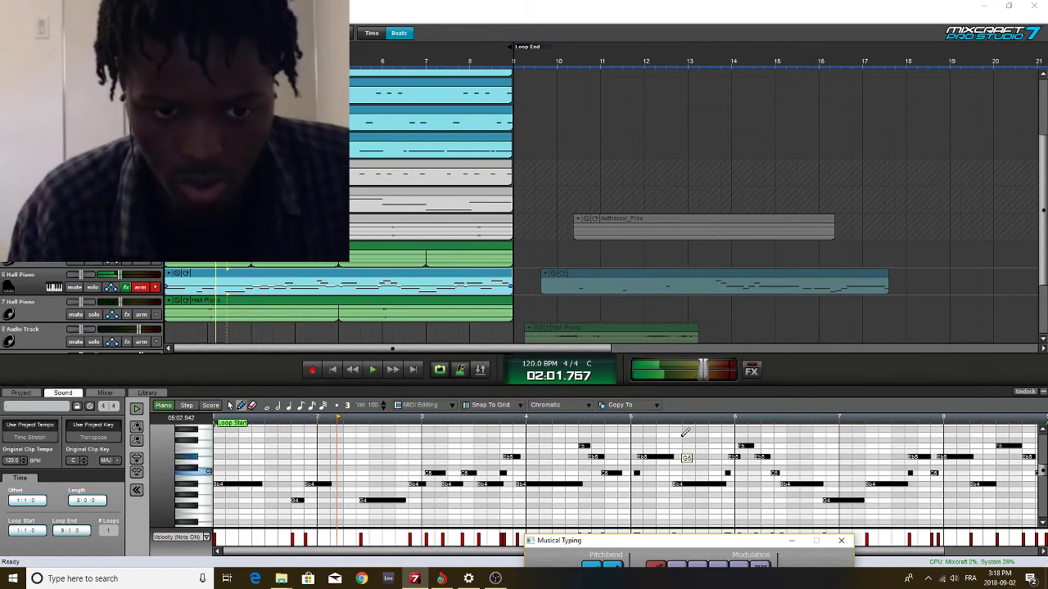
key("q")
key("q")
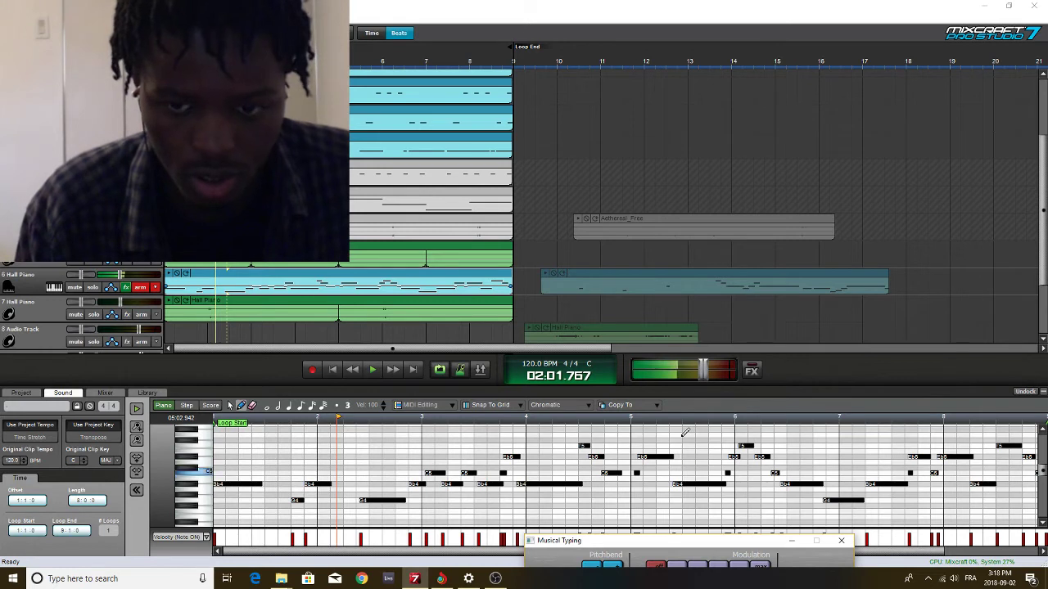
key("3")
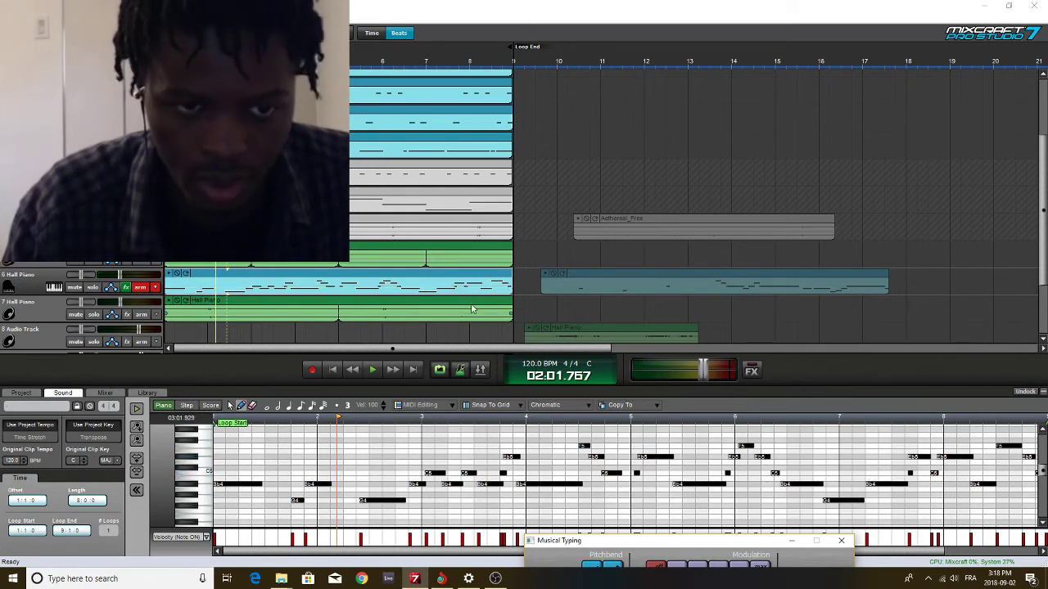
key("space")
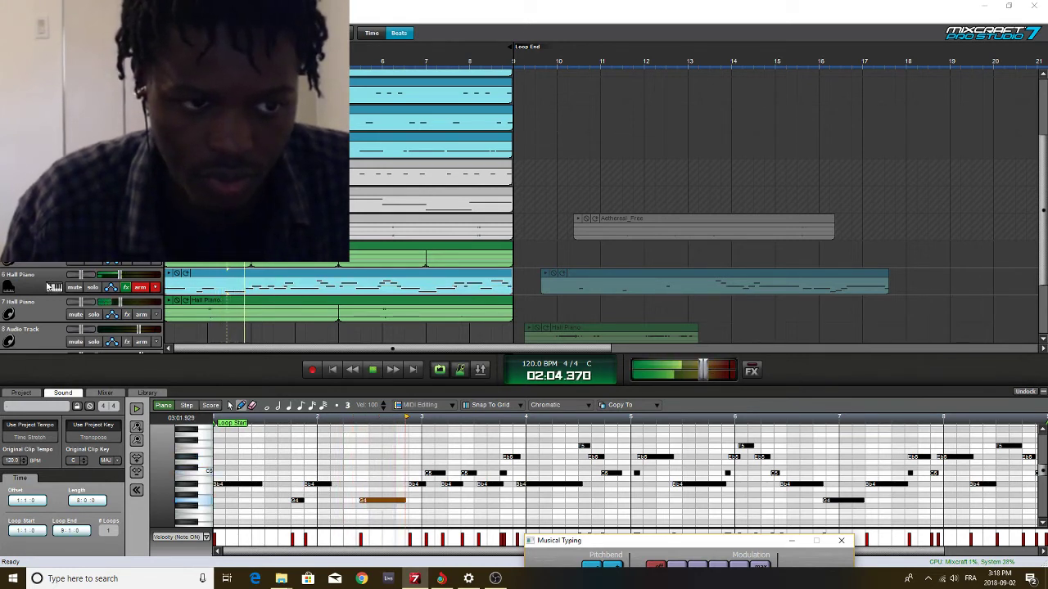
key("space")
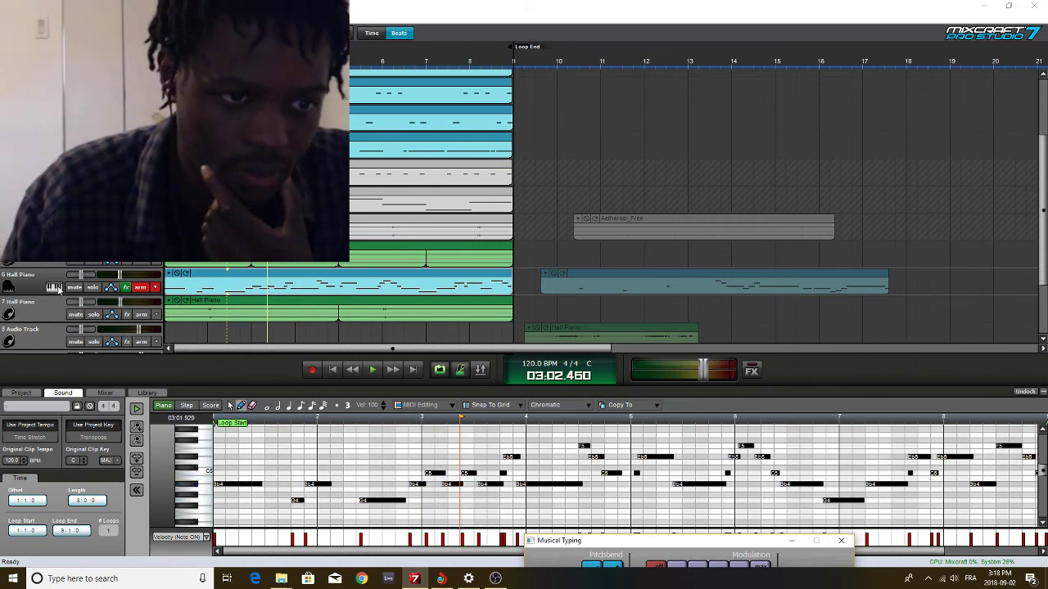
Search the instrument presets for "ep" and change track 6 from Hall Piano to Chorused Rhodes EP 2
left_click(125, 288)
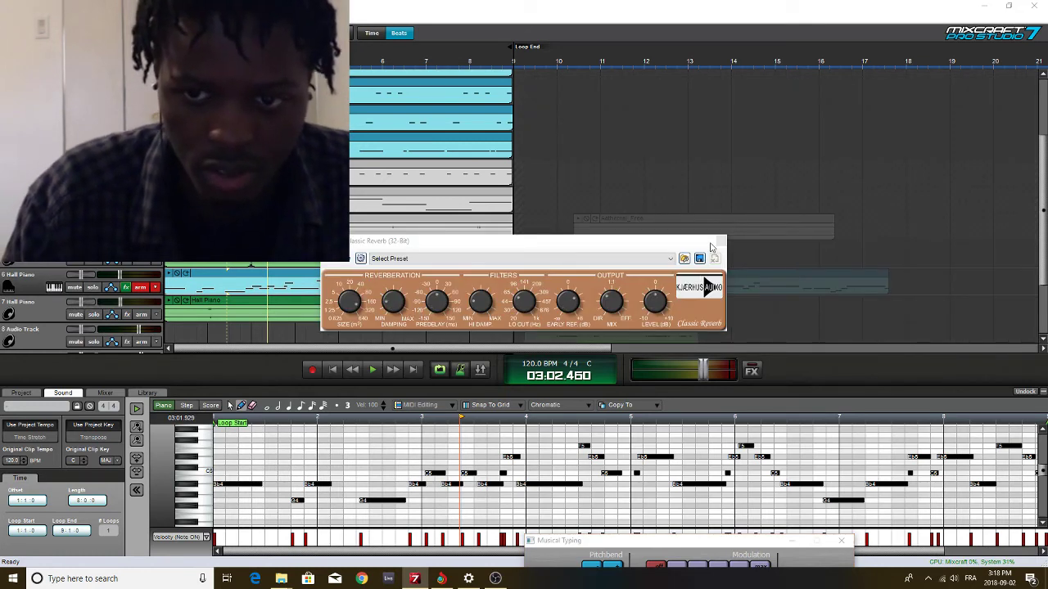
left_click(720, 241)
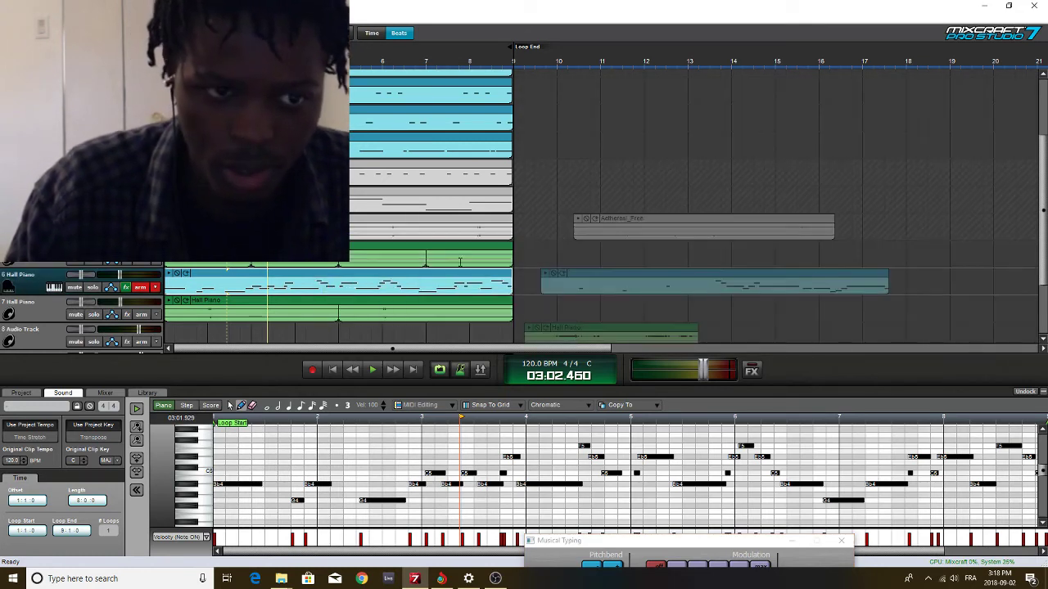
left_click(55, 287)
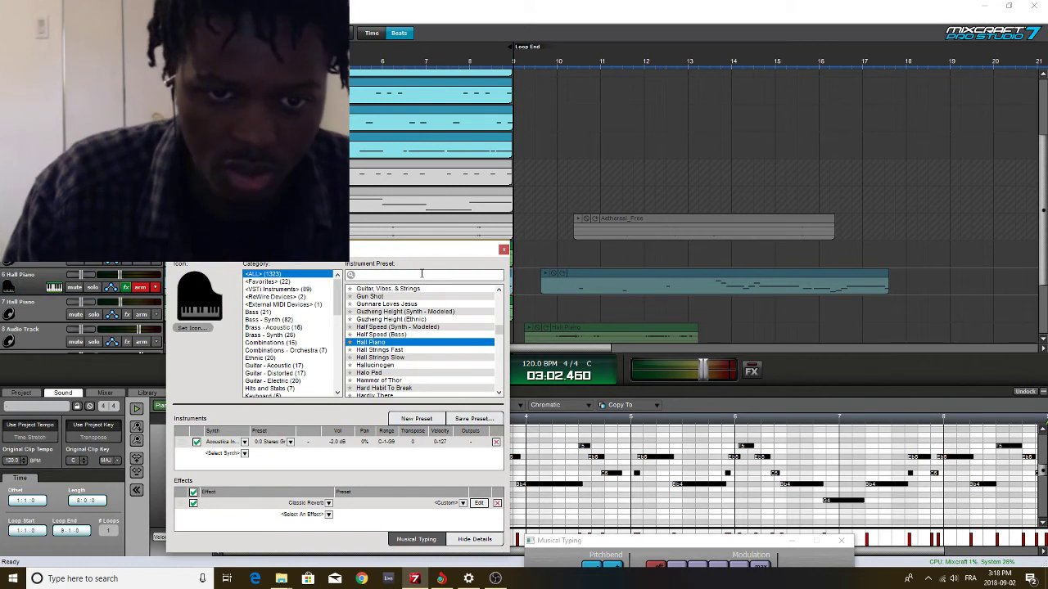
type("ep")
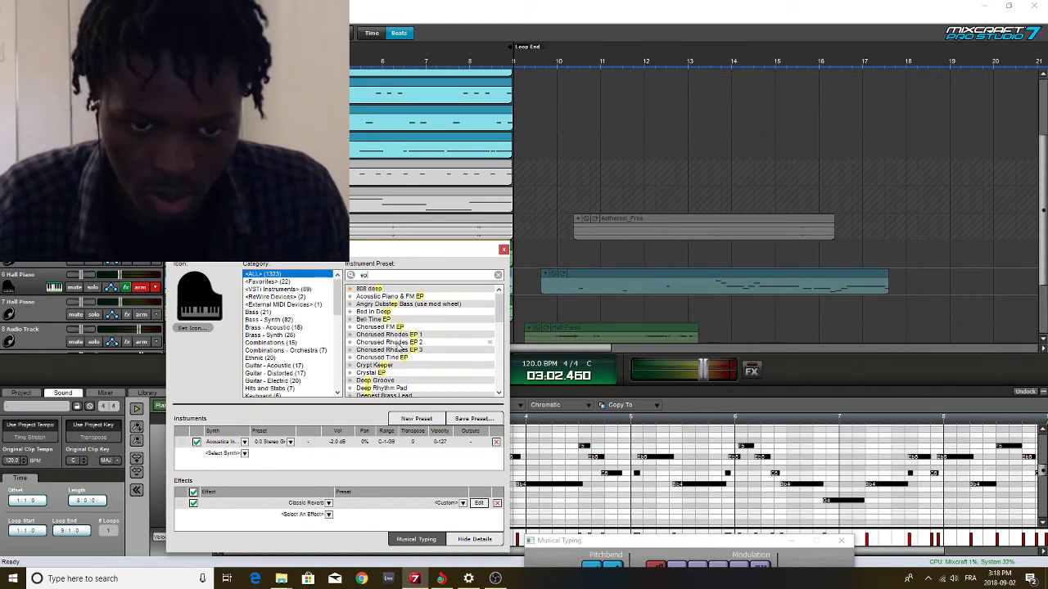
left_click(418, 342)
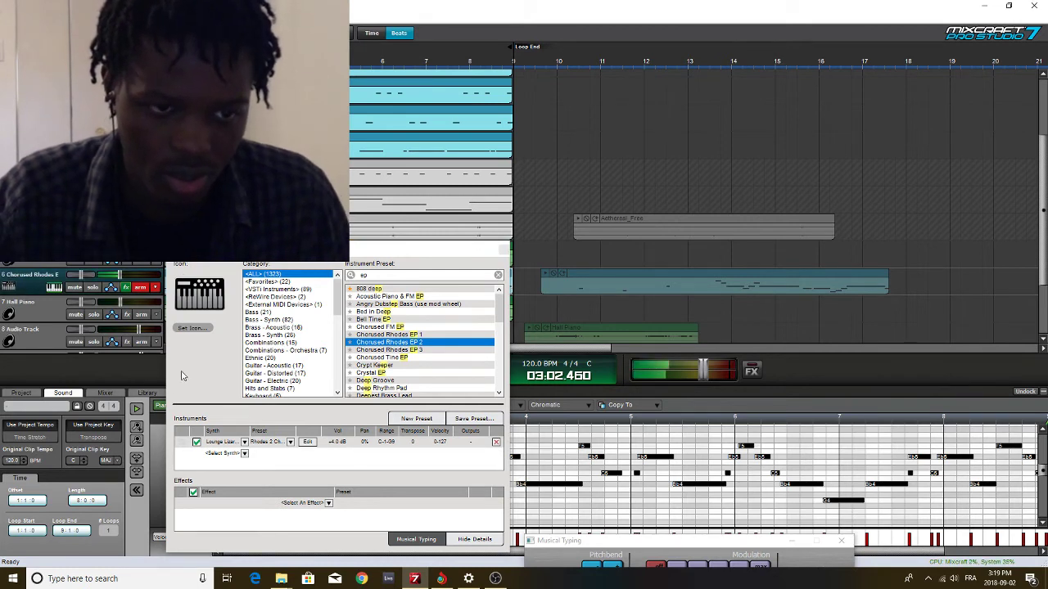
left_click(502, 250)
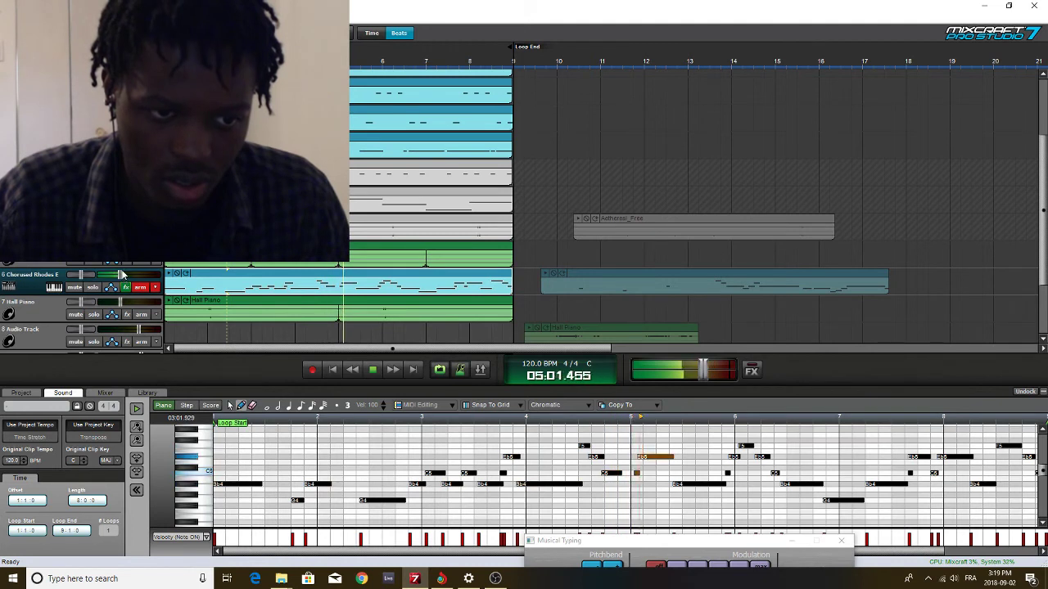
Raise the Chorused Rhodes track's volume slightly and listen to the melody from late in measure 3
left_click_drag(123, 276, 128, 283)
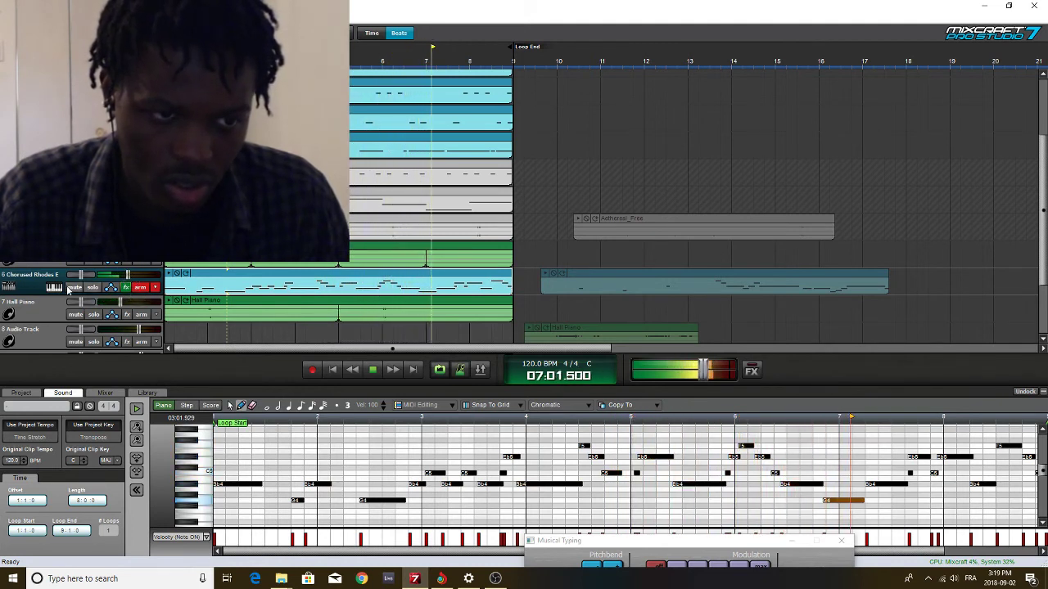
key("space")
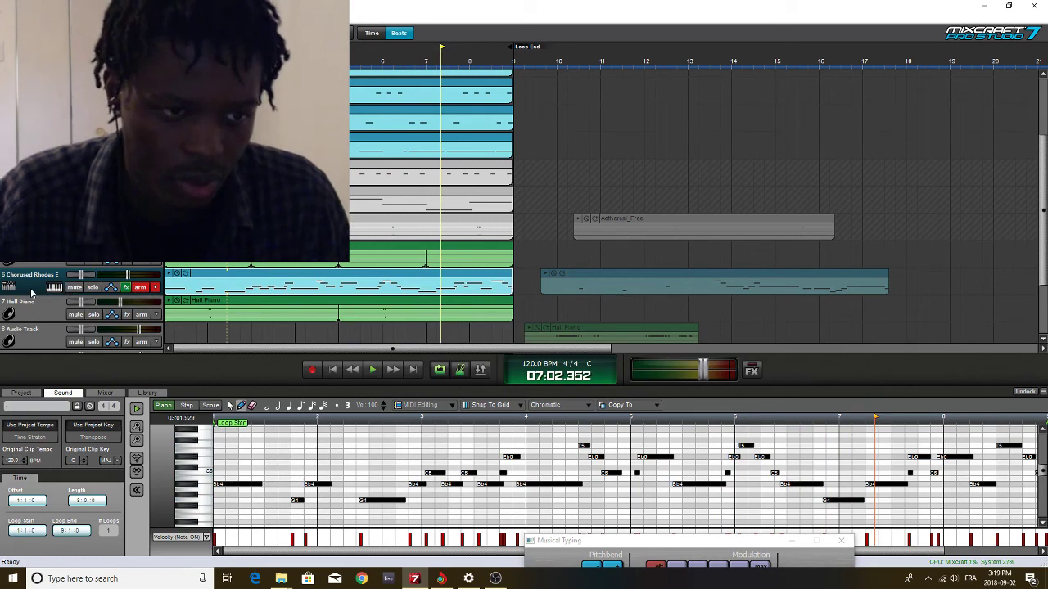
right_click(31, 292)
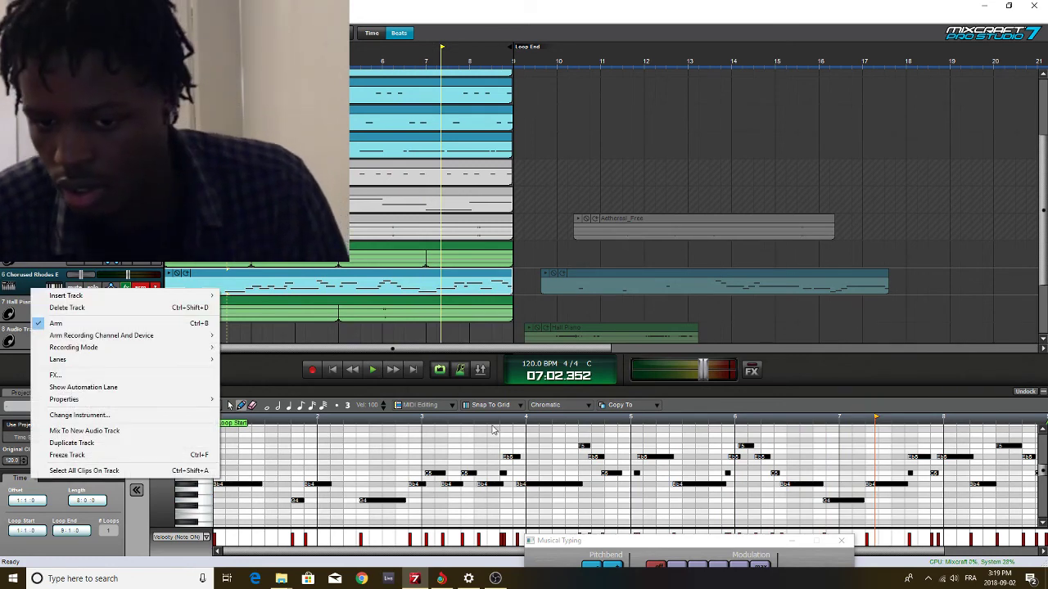
left_click(492, 421)
key("space")
key("space")
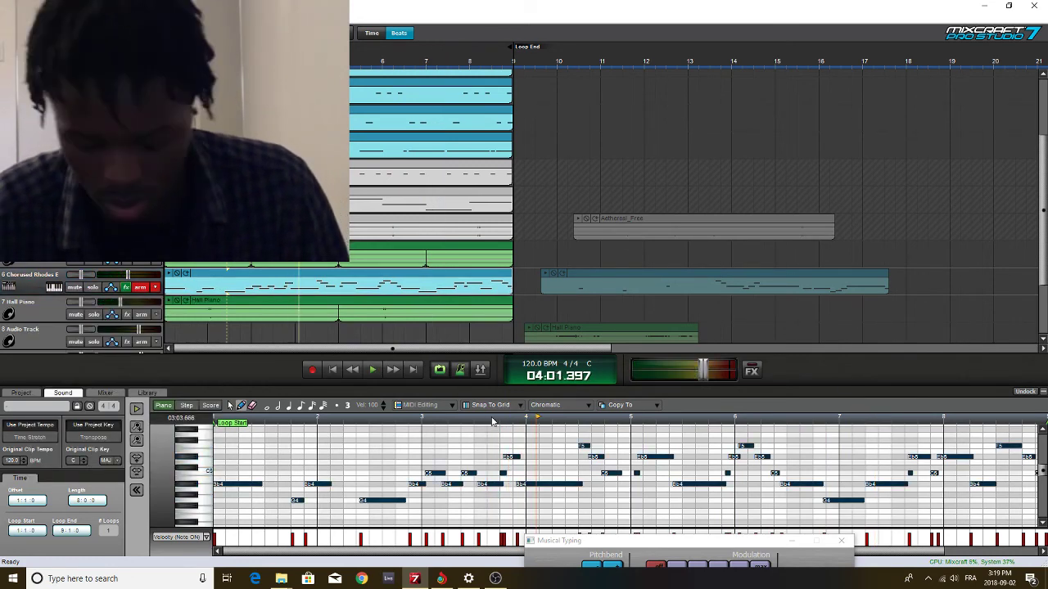
key("space")
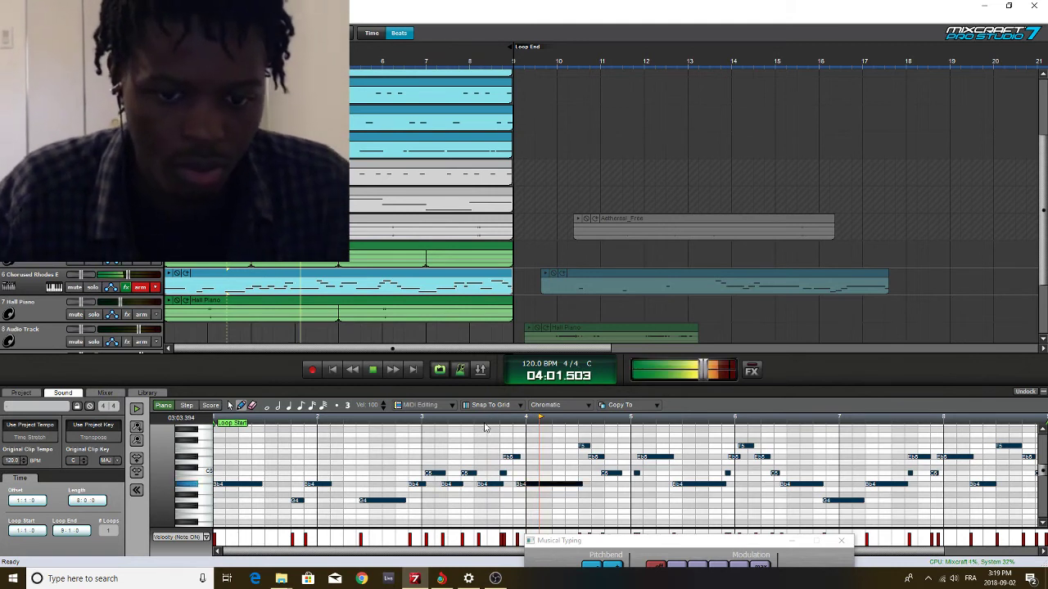
key("space")
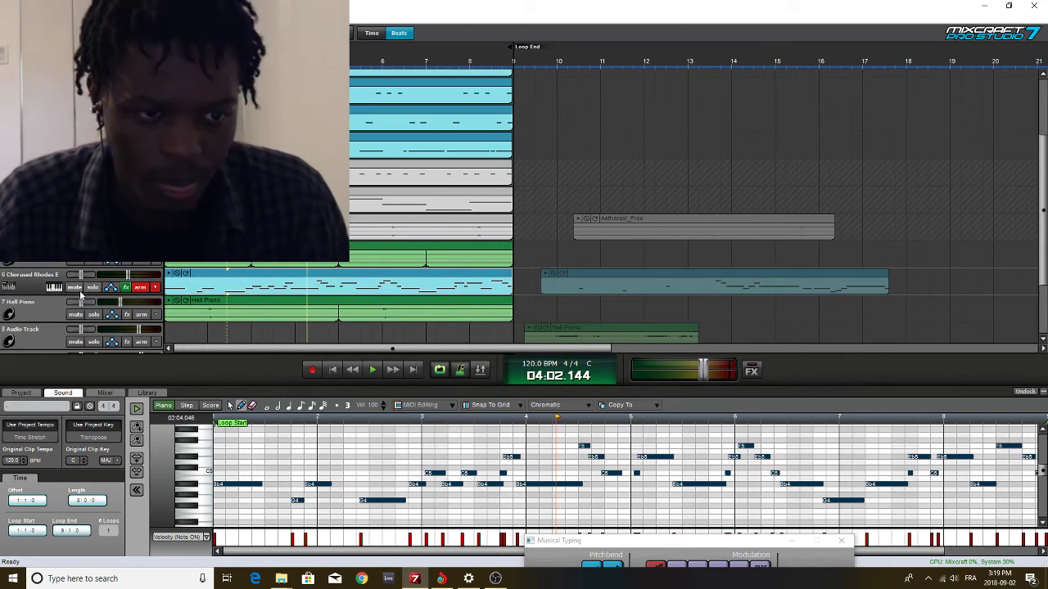
Mix the Chorused Rhodes track down to a new audio track
left_click(38, 290)
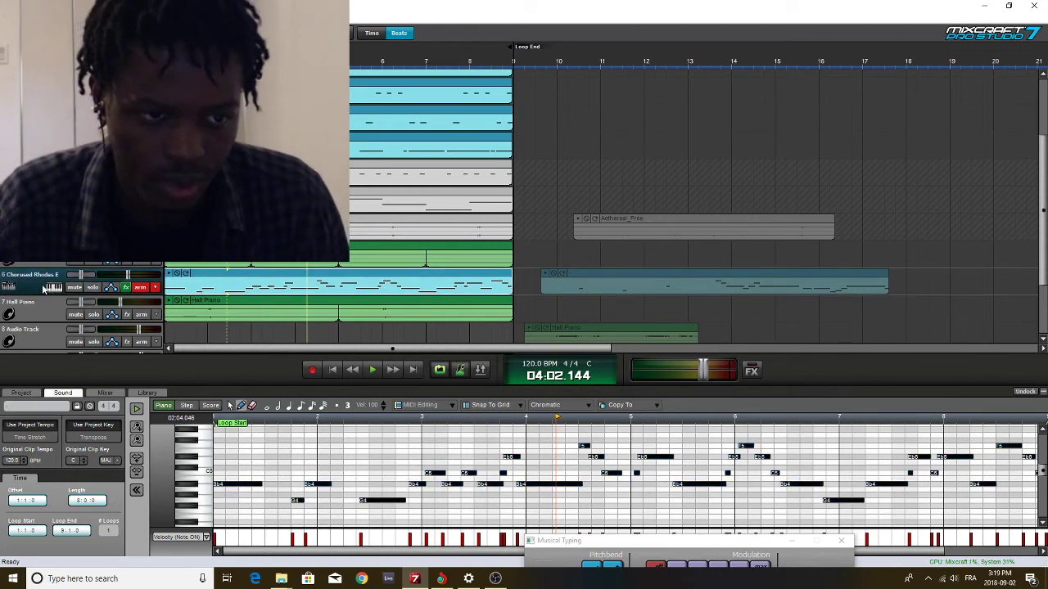
right_click(44, 288)
left_click(130, 424)
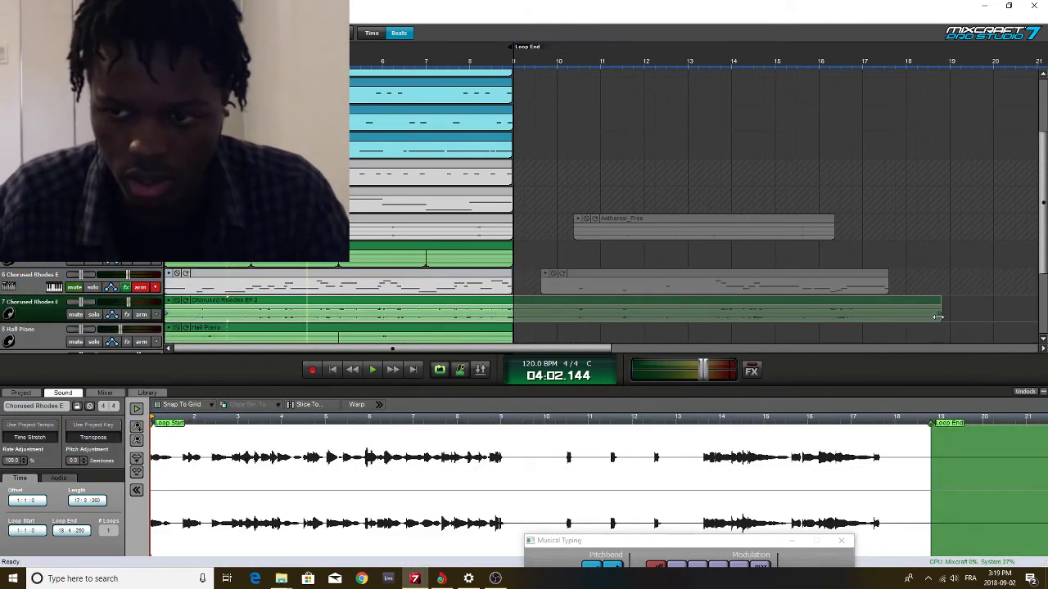
Trim the new Chorused Rhodes audio clip to the loop end at measure 9 and merge it into a new clip
left_click_drag(938, 317, 505, 326)
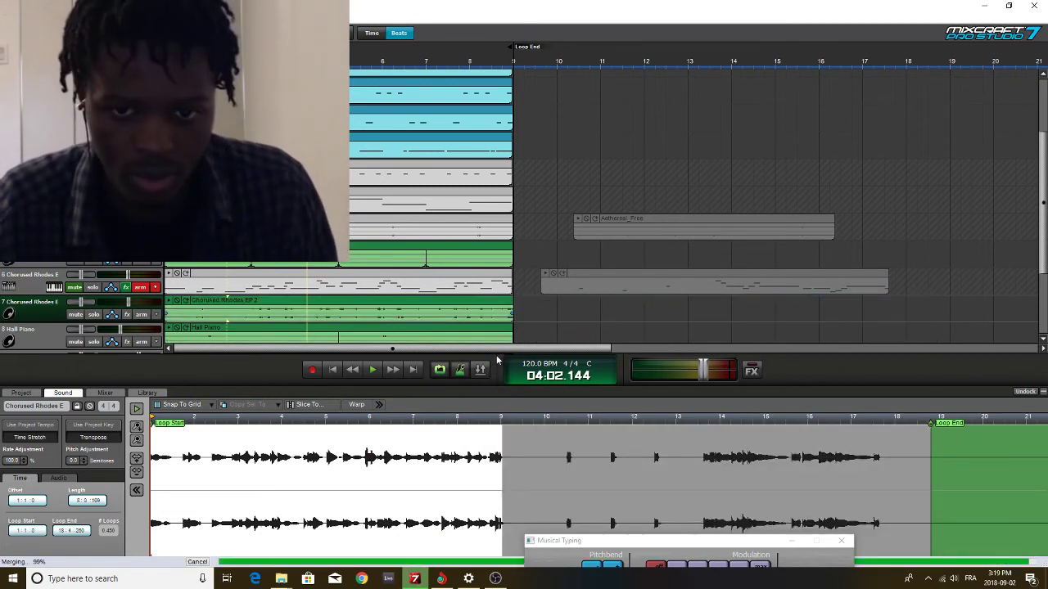
left_click(486, 301)
scroll(278, 295, "down", 1)
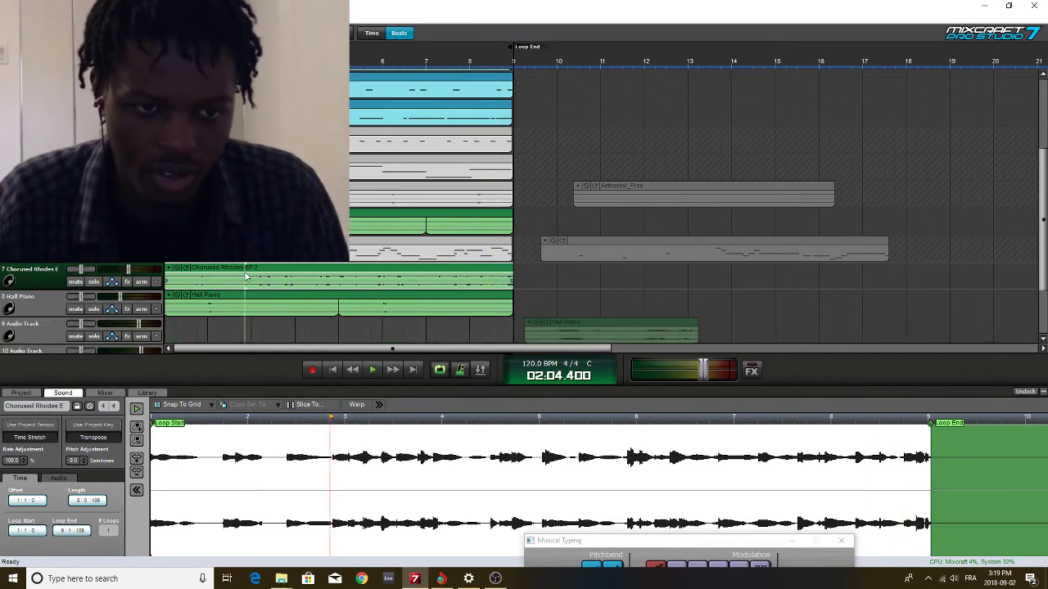
right_click(246, 273)
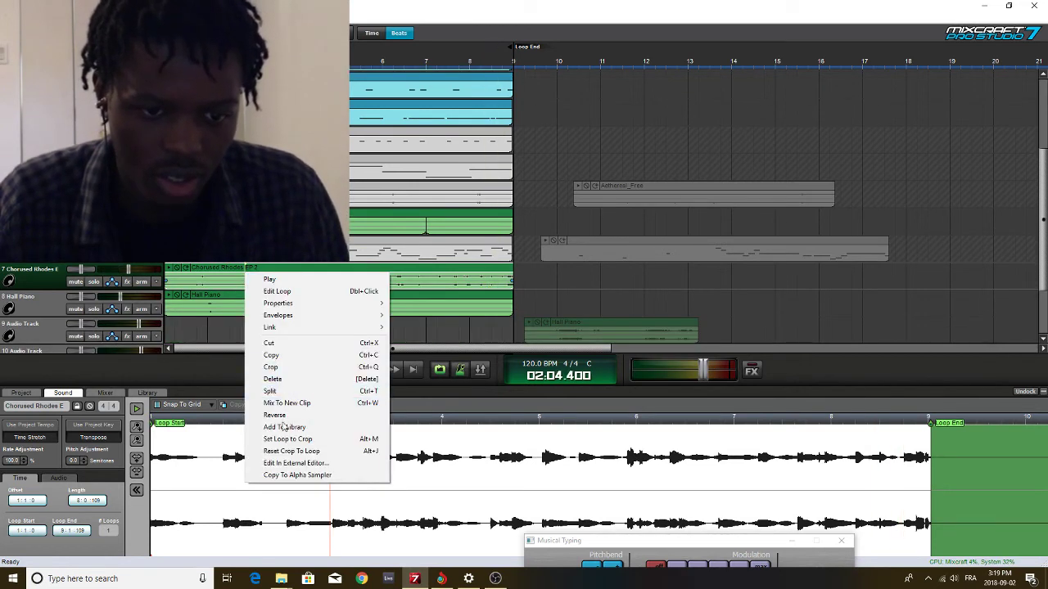
left_click(127, 282)
left_click(228, 298)
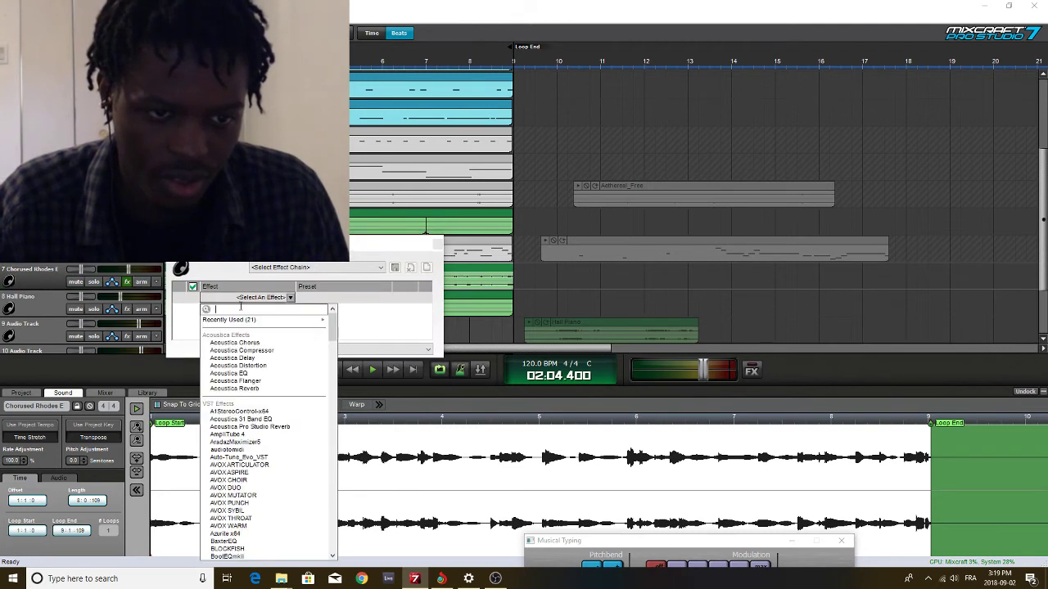
left_click(436, 245)
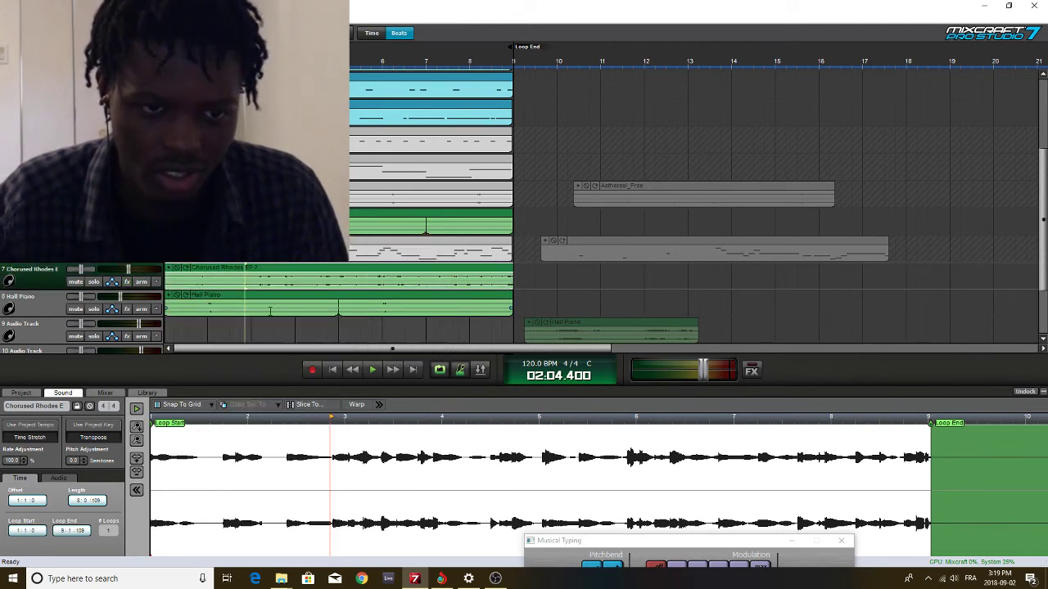
Check the Chorused Rhodes audio track's effects, close them, and reverse its merged clip
left_click(128, 281)
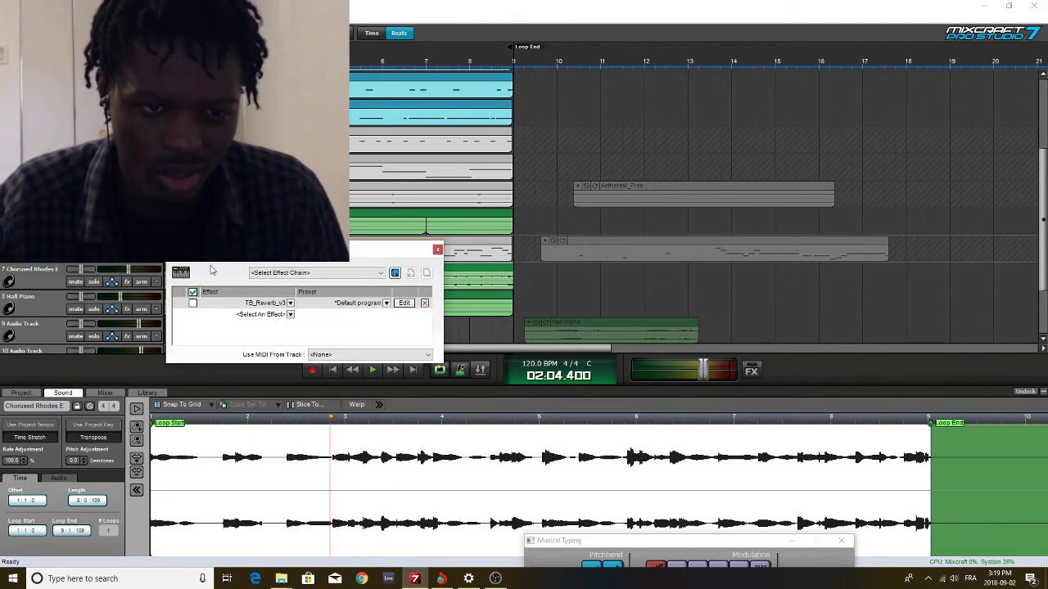
left_click(436, 251)
right_click(269, 277)
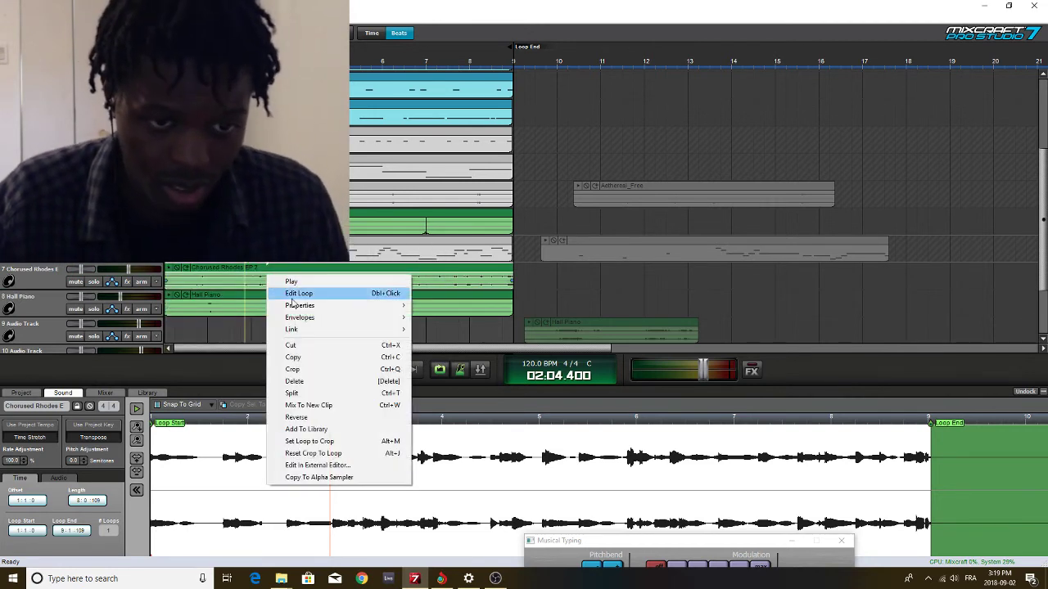
left_click(297, 417)
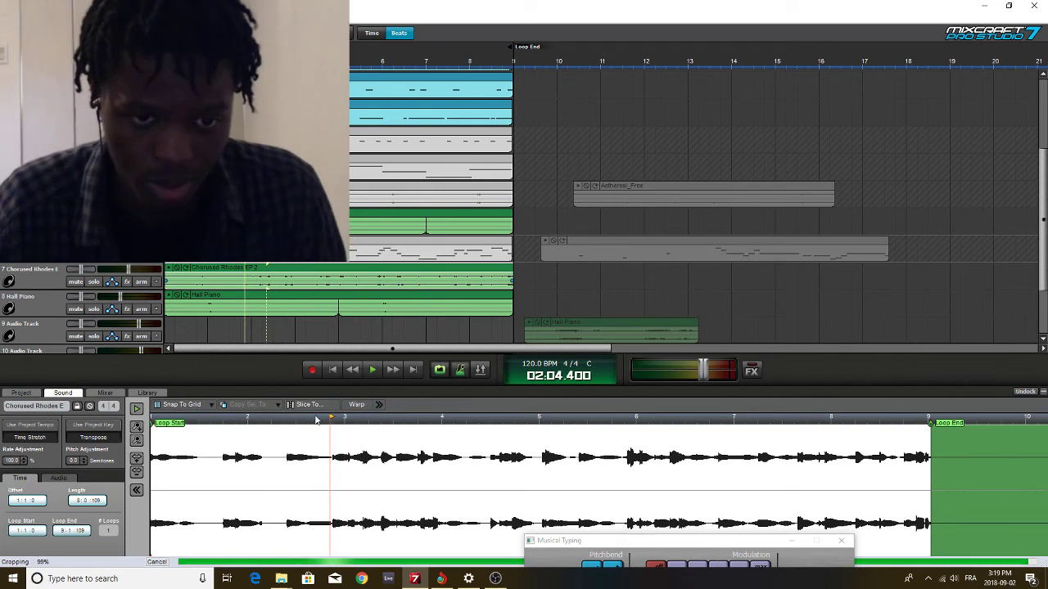
Play the reversed Rhodes clip with the beat and lower the Chorused Rhodes audio track's volume
left_click(463, 324)
key("space")
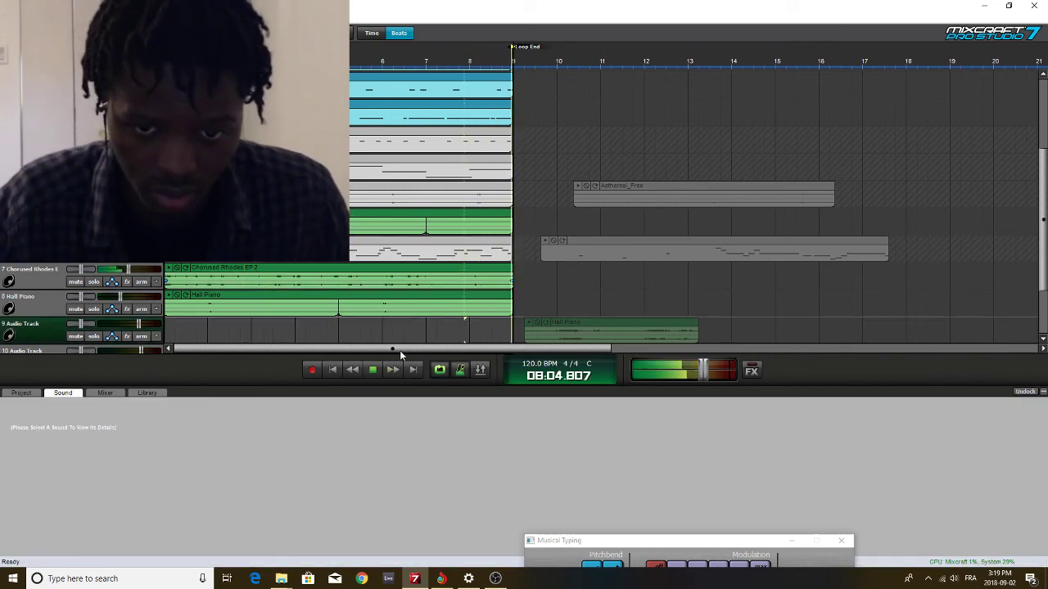
mouse_move(125, 275)
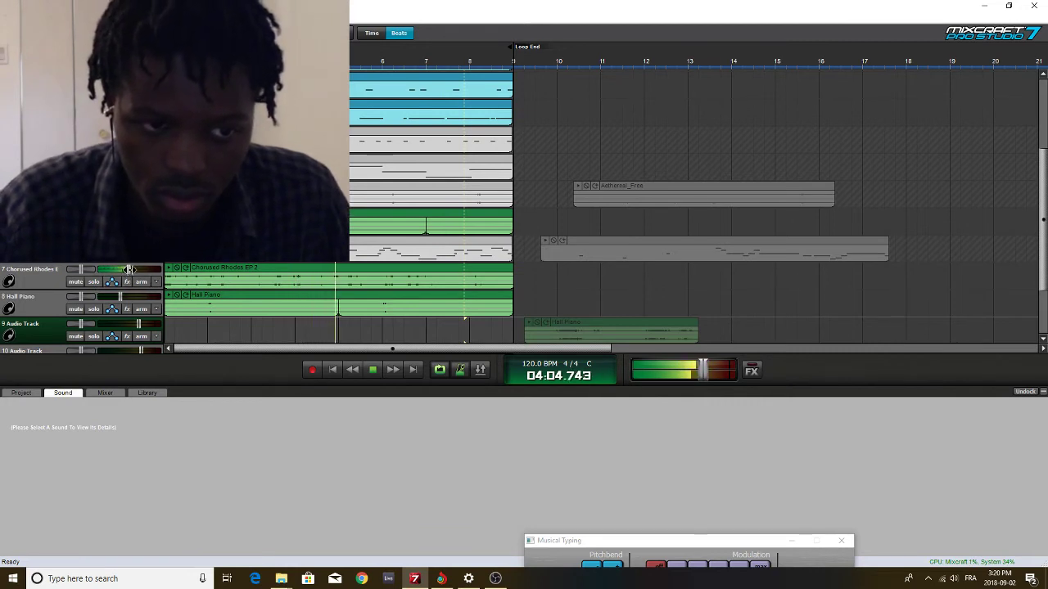
left_click_drag(128, 269, 116, 268)
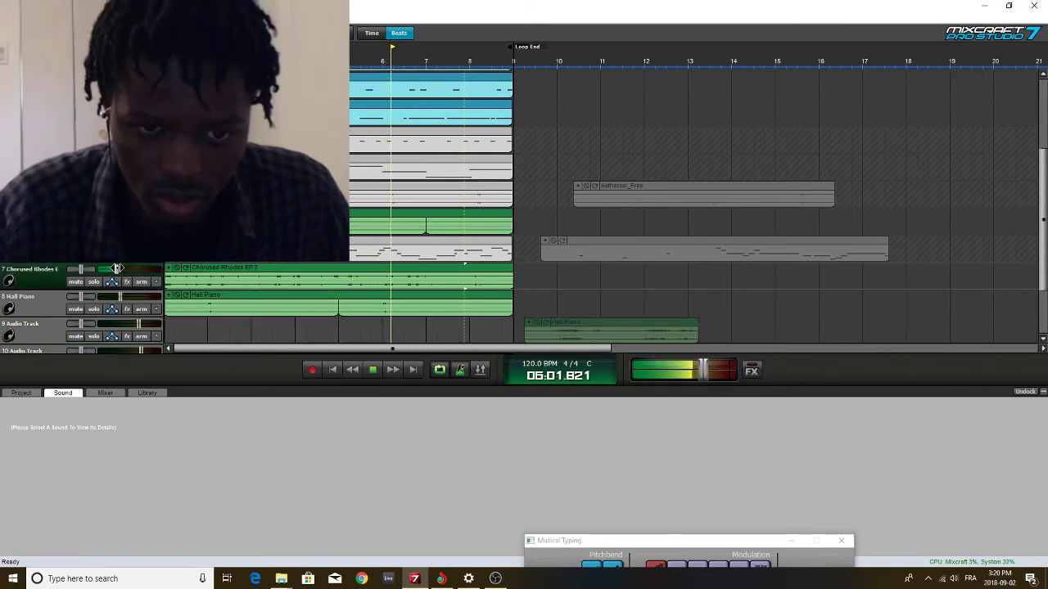
Split the reversed Chorused Rhodes clip at measure 5, in line with the Hall Piano clip boundary
left_click(337, 329)
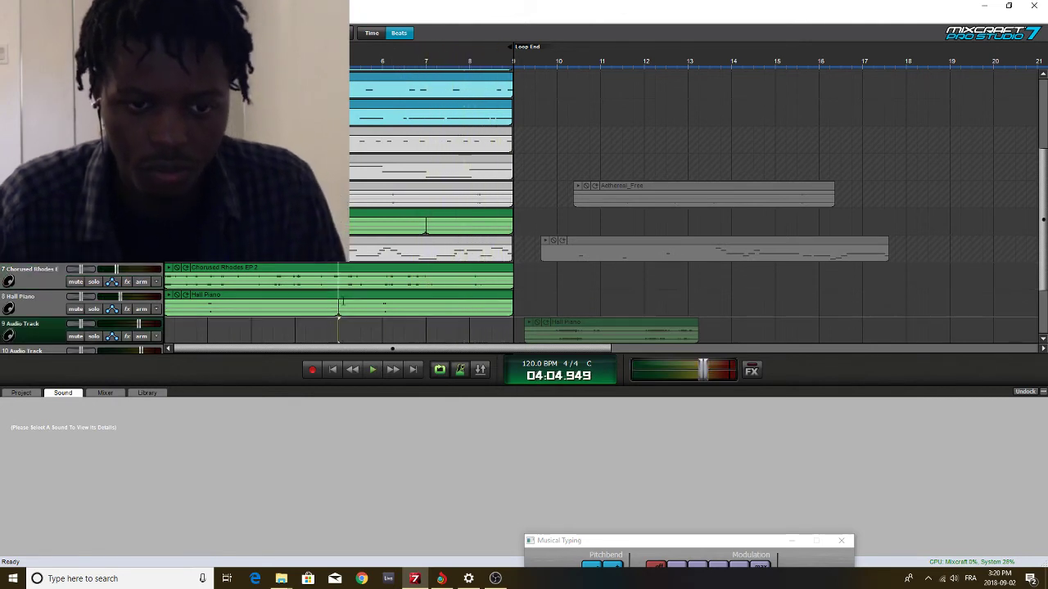
left_click(336, 286)
key("ctrl+t")
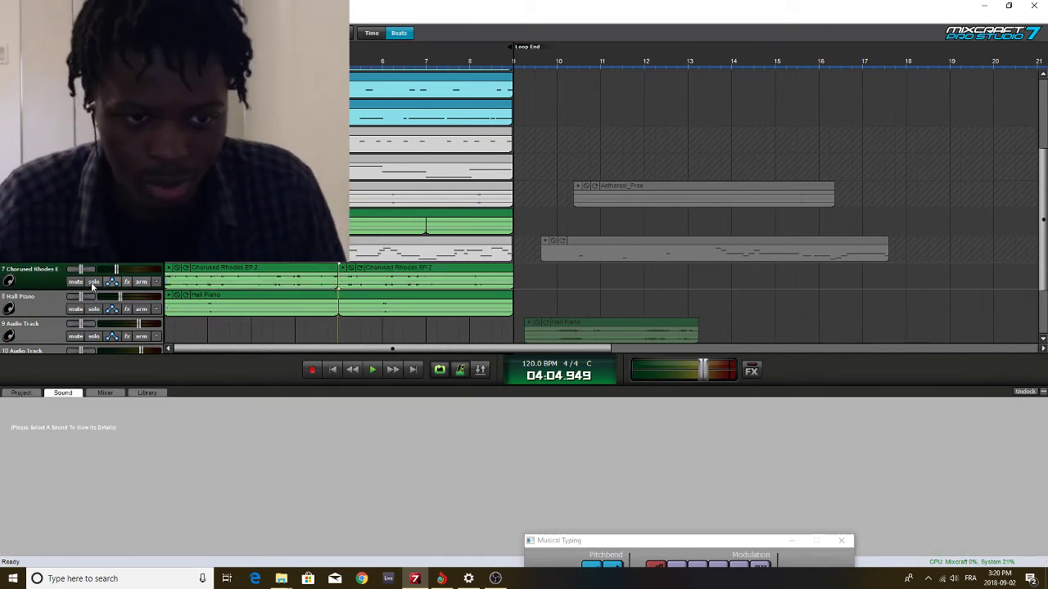
Listen on from measure 5, split the second Rhodes clip at measure 7, and move its last part past the loop end
key("space")
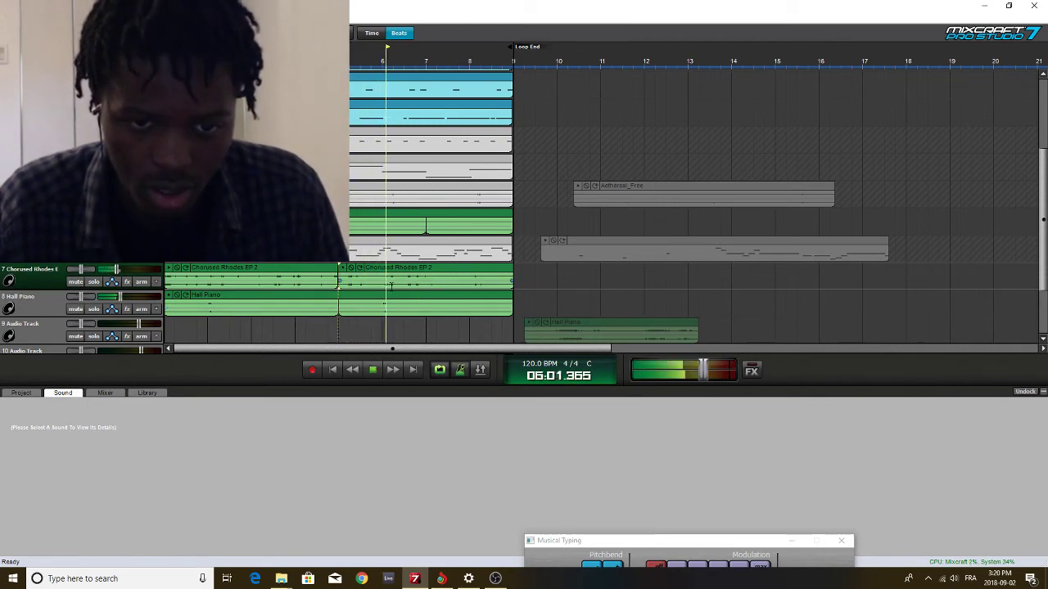
key("space")
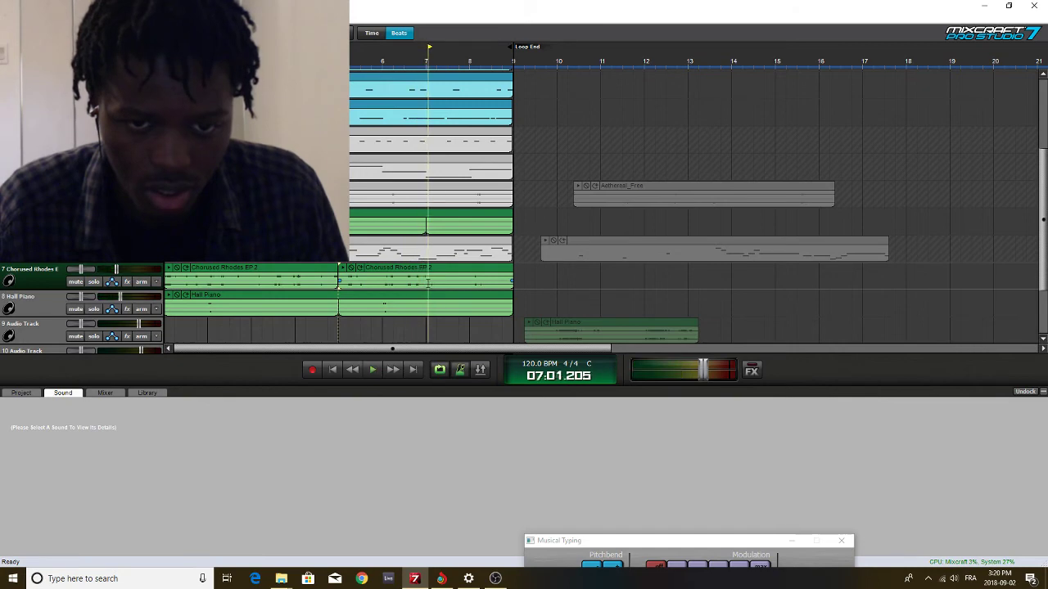
left_click(427, 285)
key("ctrl+t")
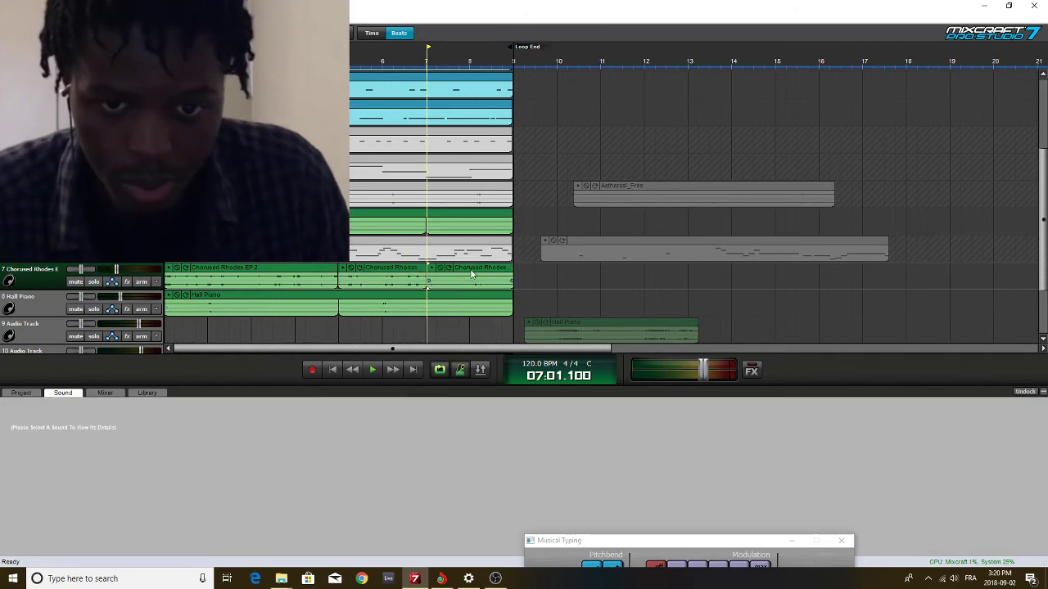
left_click_drag(429, 287, 528, 288)
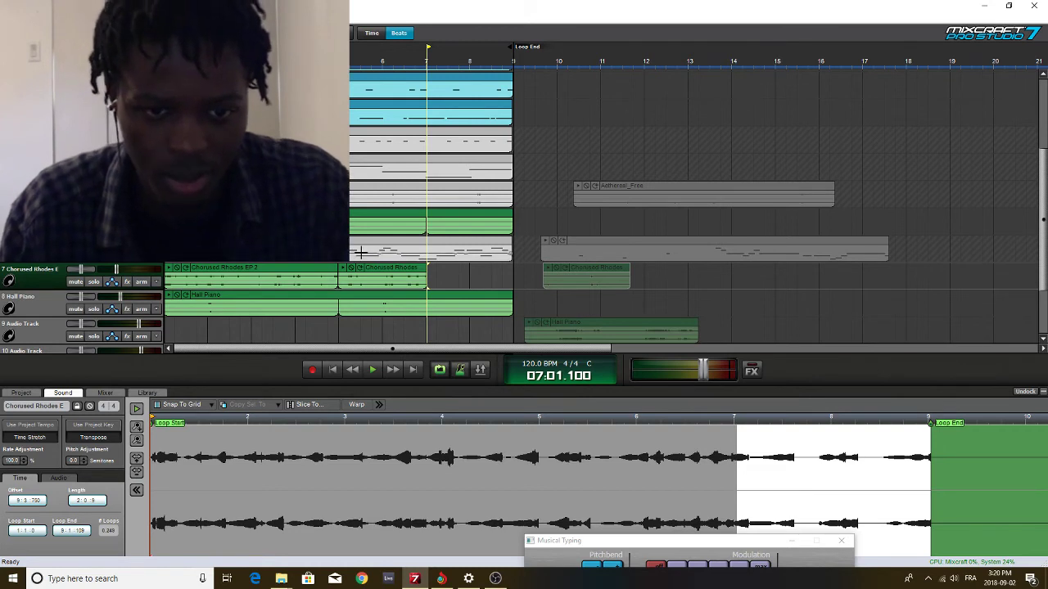
Listen to the remaining Rhodes clips with the beat from around measure 6 and again from the project start
left_click(388, 322)
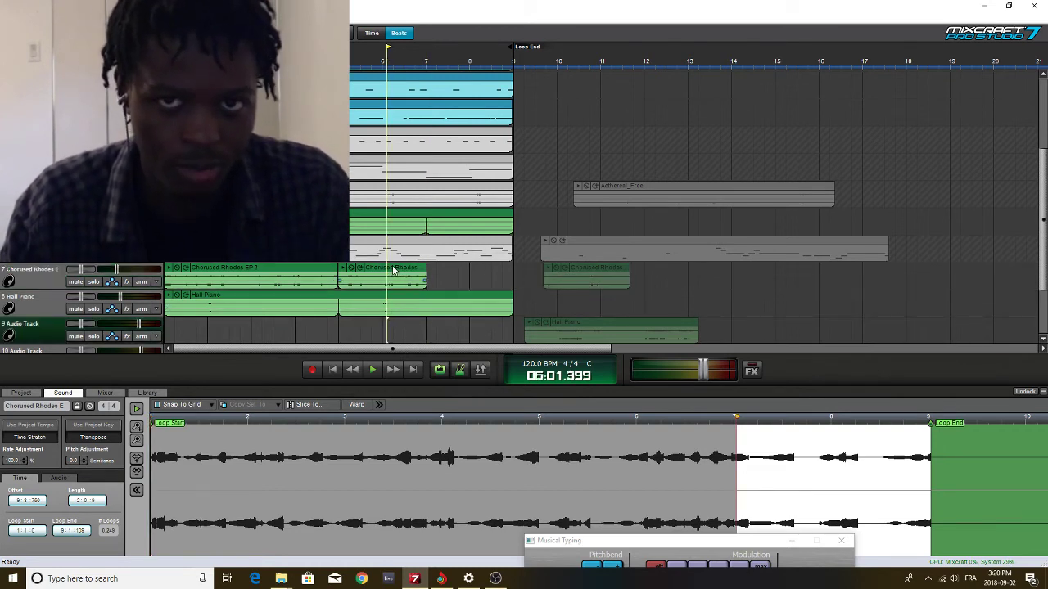
left_click(436, 331)
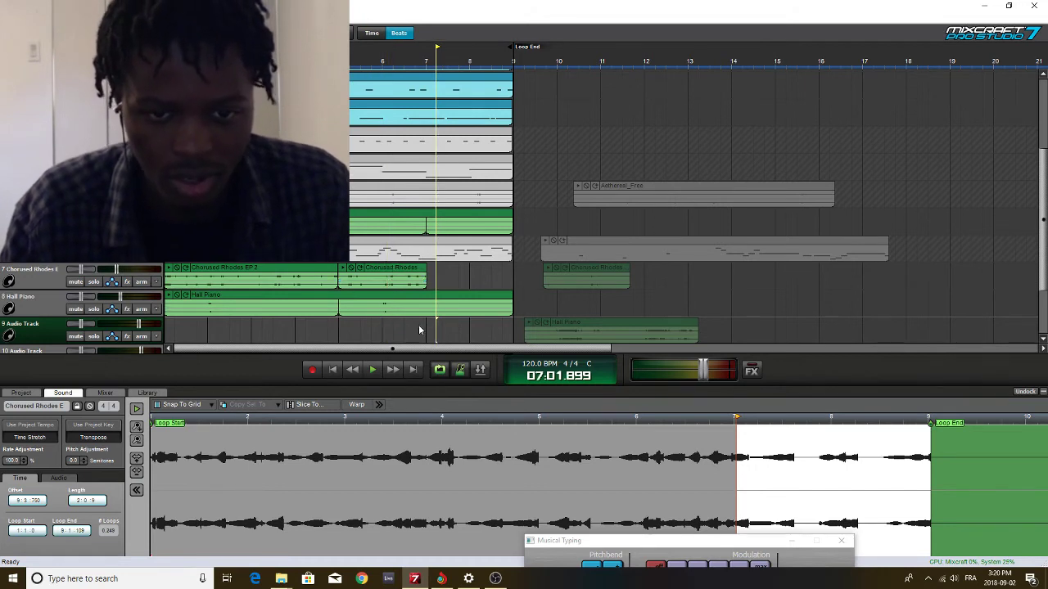
left_click(423, 321)
key("space")
left_click(387, 323)
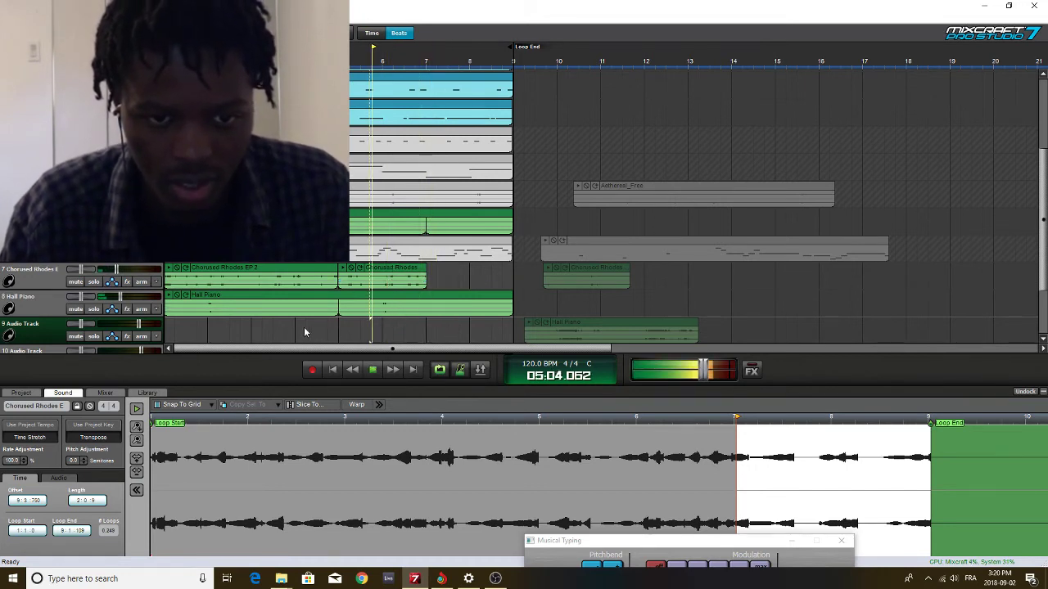
left_click(332, 369)
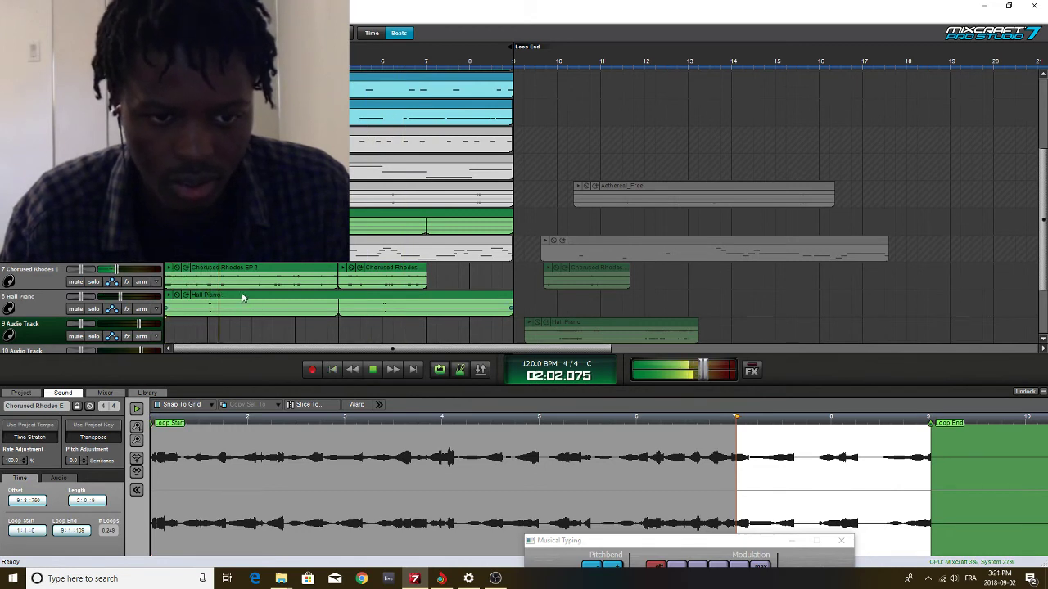
key("space")
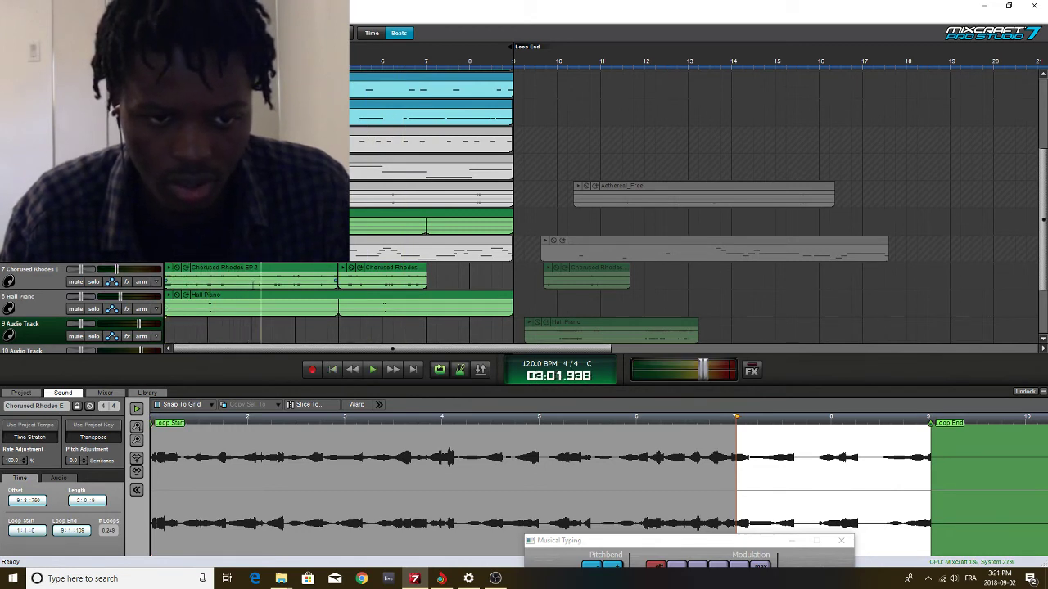
Try splitting the first Rhodes clip just after the start of measure 3 and moving its first part to measure 7
left_click(252, 284)
scroll(250, 286, "up", 1)
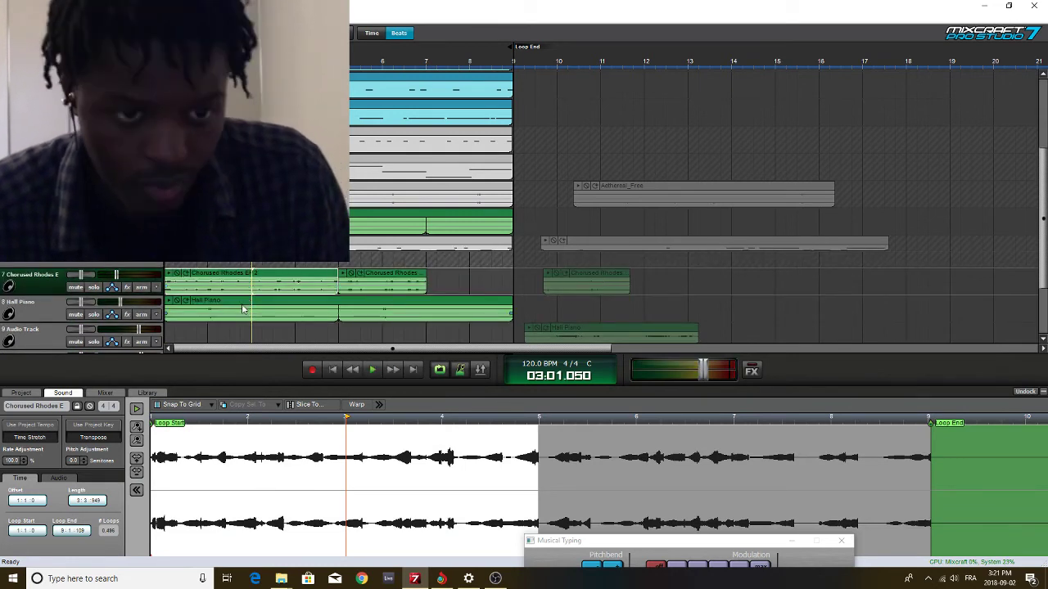
left_click(244, 267)
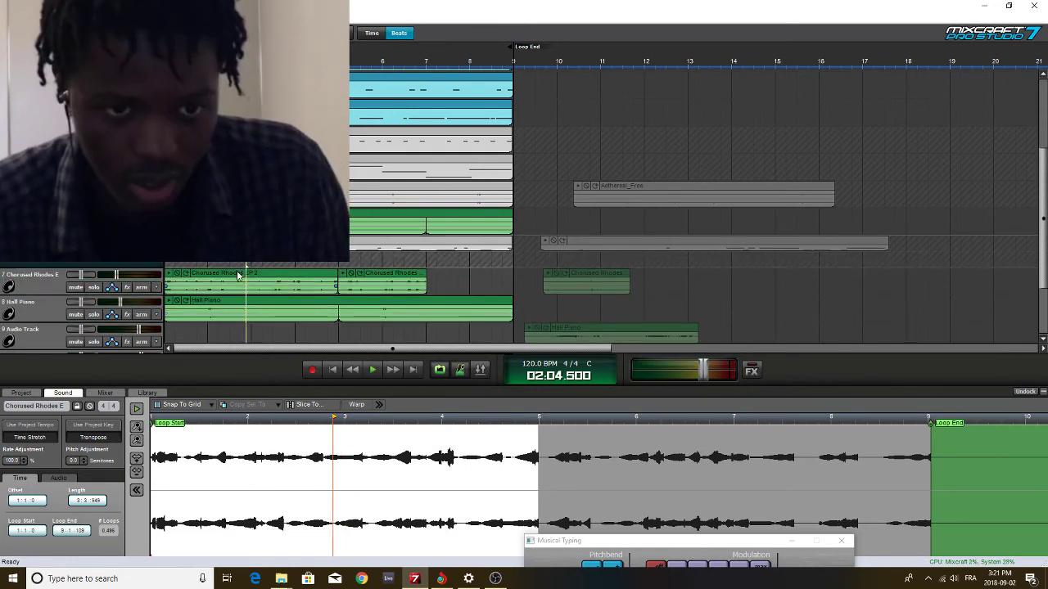
scroll(238, 276, "down", 1)
left_click(253, 282)
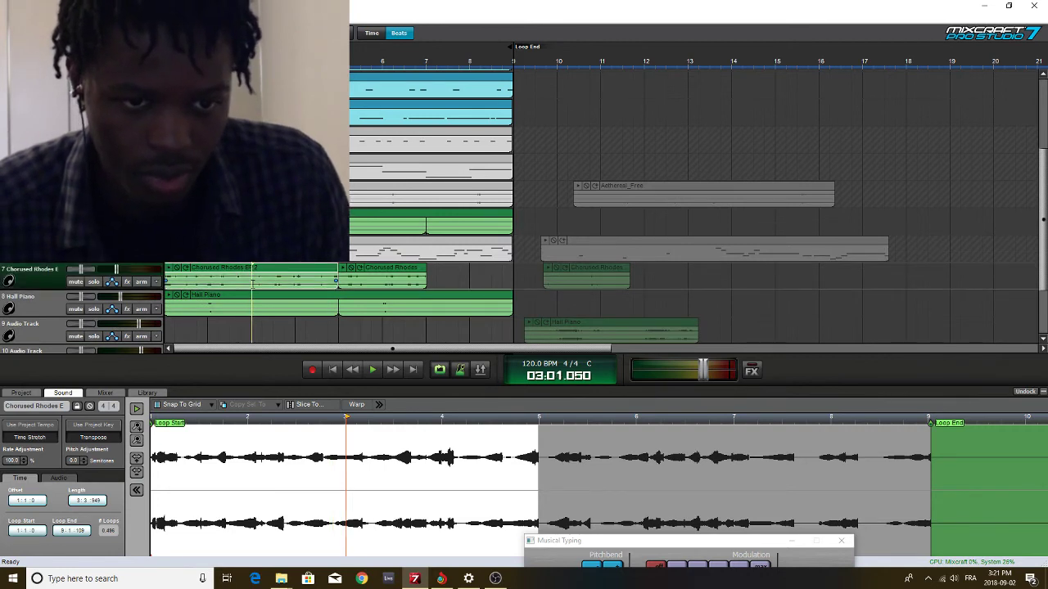
key("ctrl+t")
mouse_move(230, 271)
left_mouse_down()
mouse_move(412, 284)
mouse_move(490, 273)
left_mouse_up()
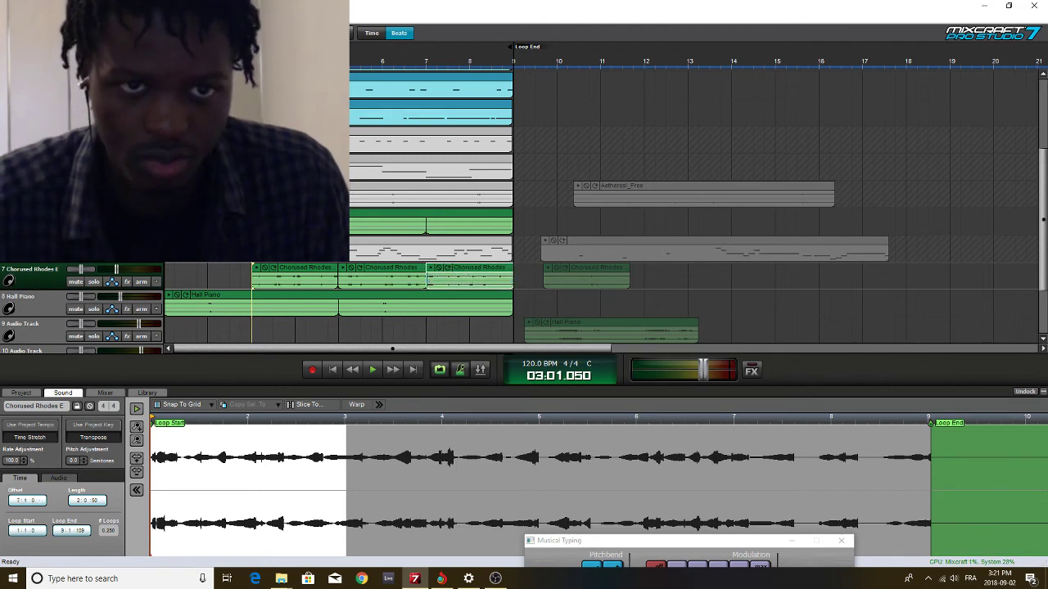
Undo the move to measure 7 and the split of the first Rhodes clip
left_click(327, 33)
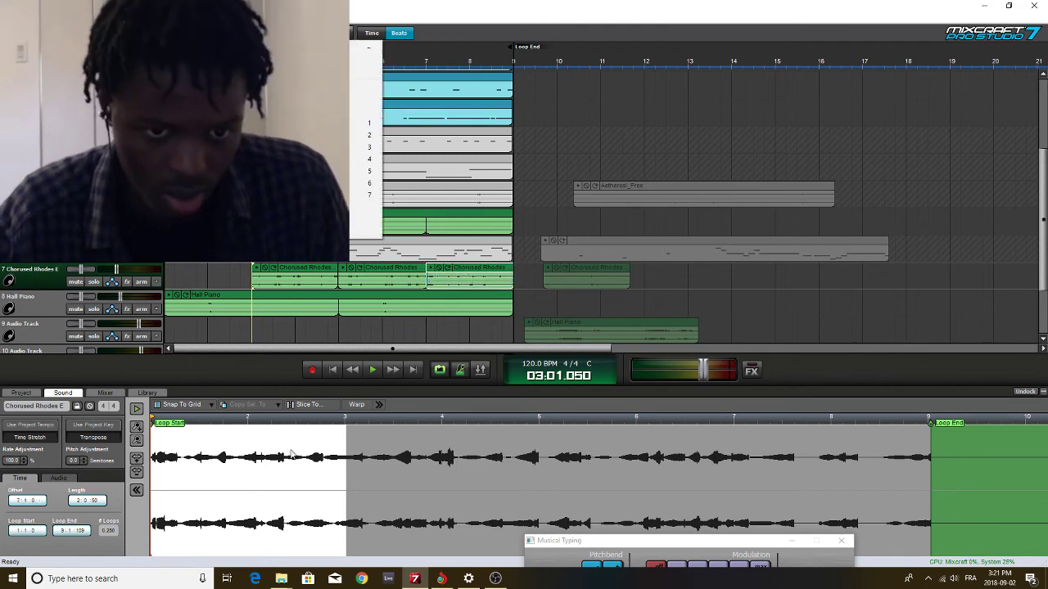
left_click(301, 336)
left_click(300, 337)
key("ctrl+z")
key("ctrl+z")
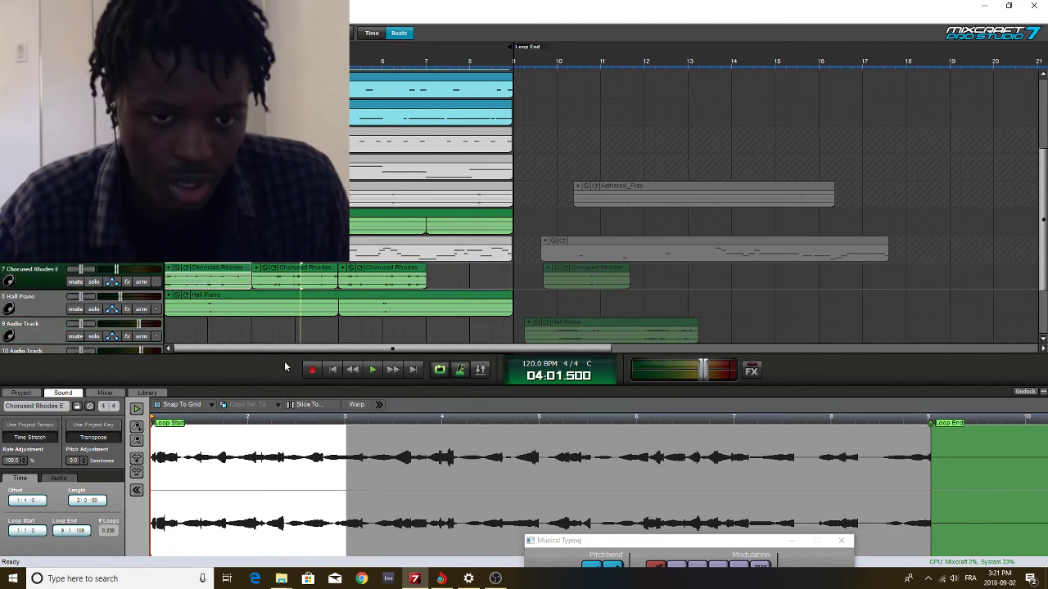
key("ctrl+z")
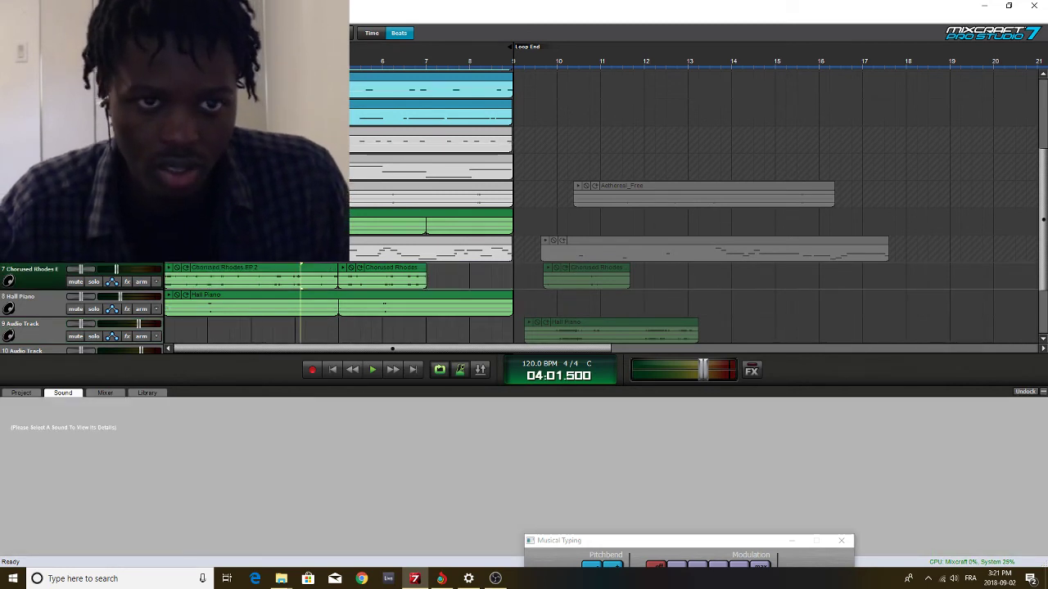
Split the first Chorused Rhodes clip exactly on measure 3, snapped to the grid
left_click(327, 34)
key("Escape")
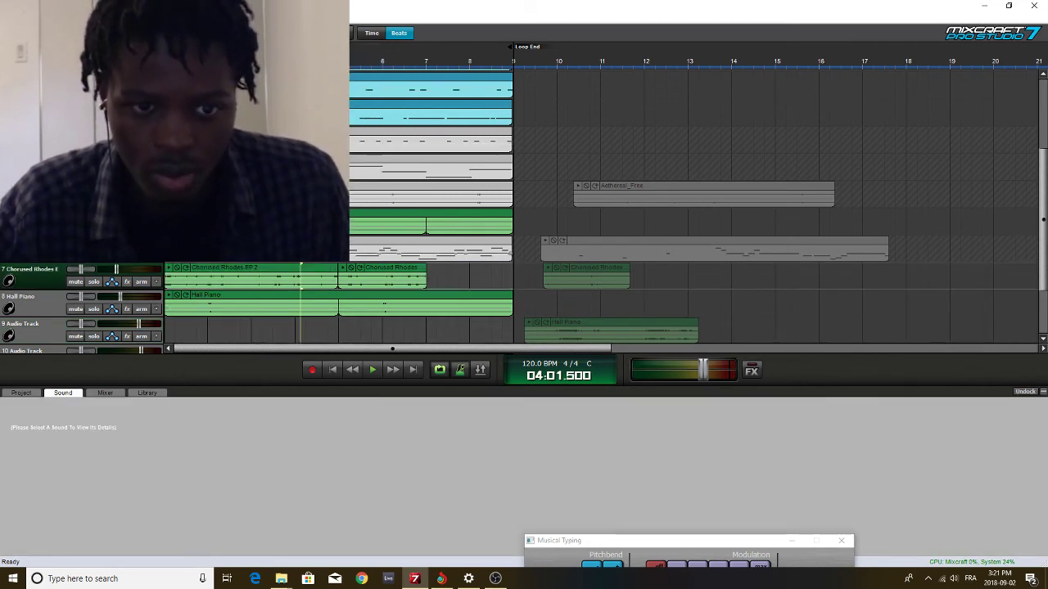
left_click(253, 272)
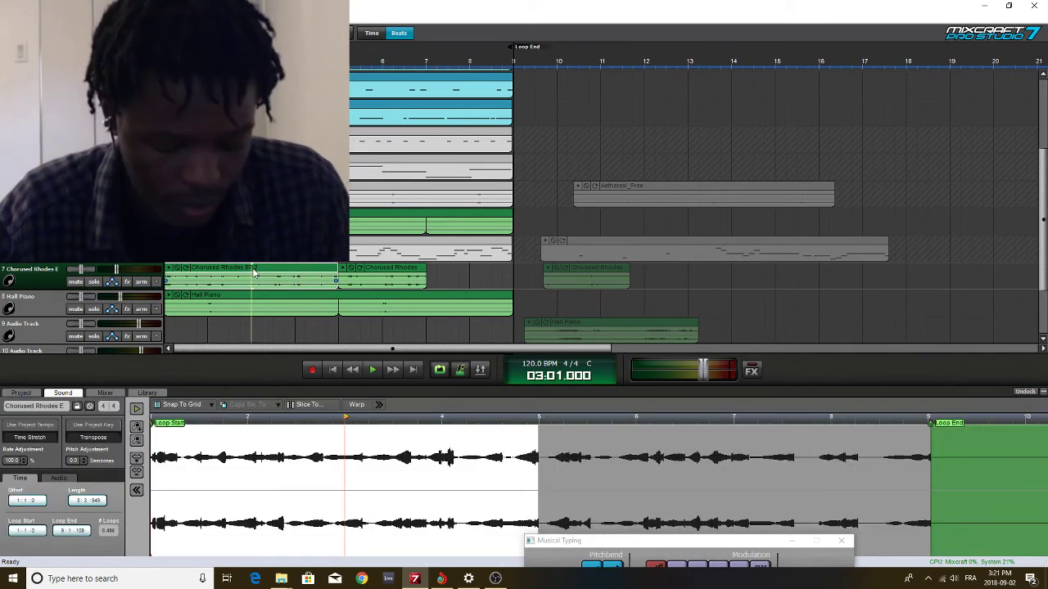
key("ctrl+t")
Adjust the timeline snap setting and move the first two-measure Rhodes piece to start at measure 7
left_click(331, 33)
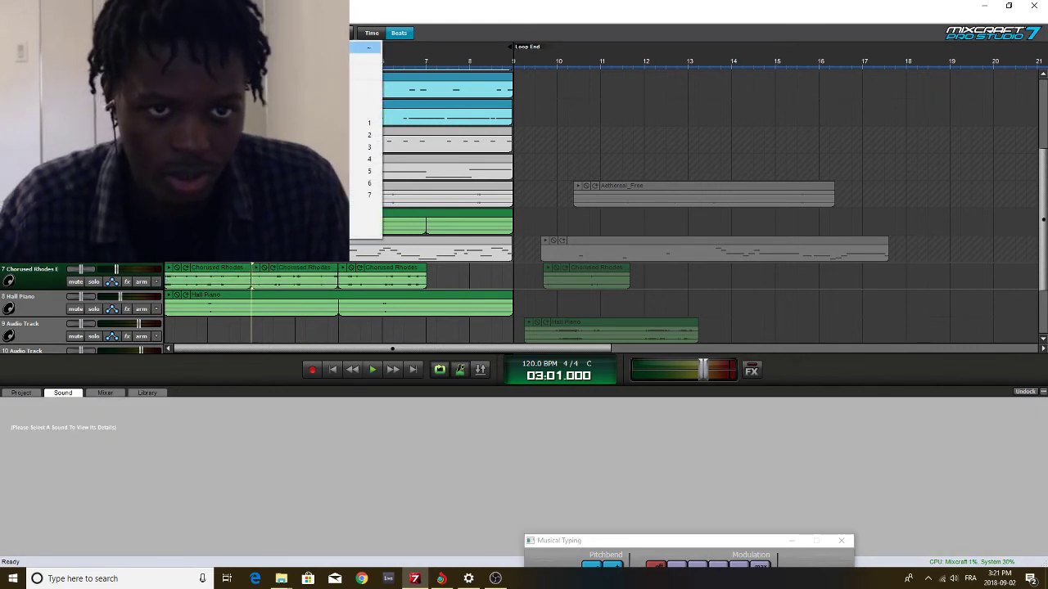
left_click(331, 123)
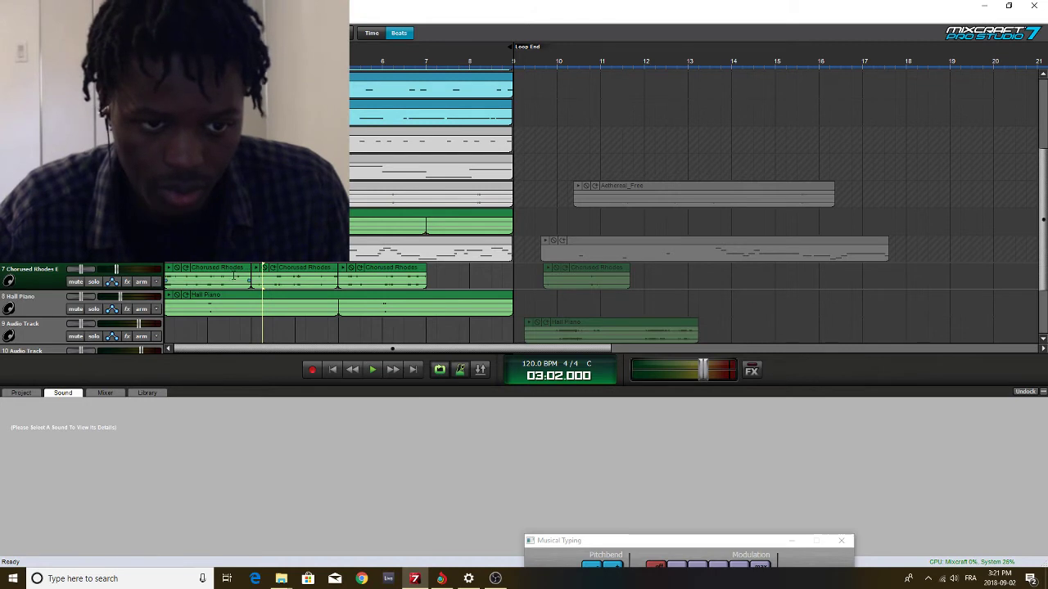
left_click(234, 275)
left_click_drag(234, 276, 496, 276)
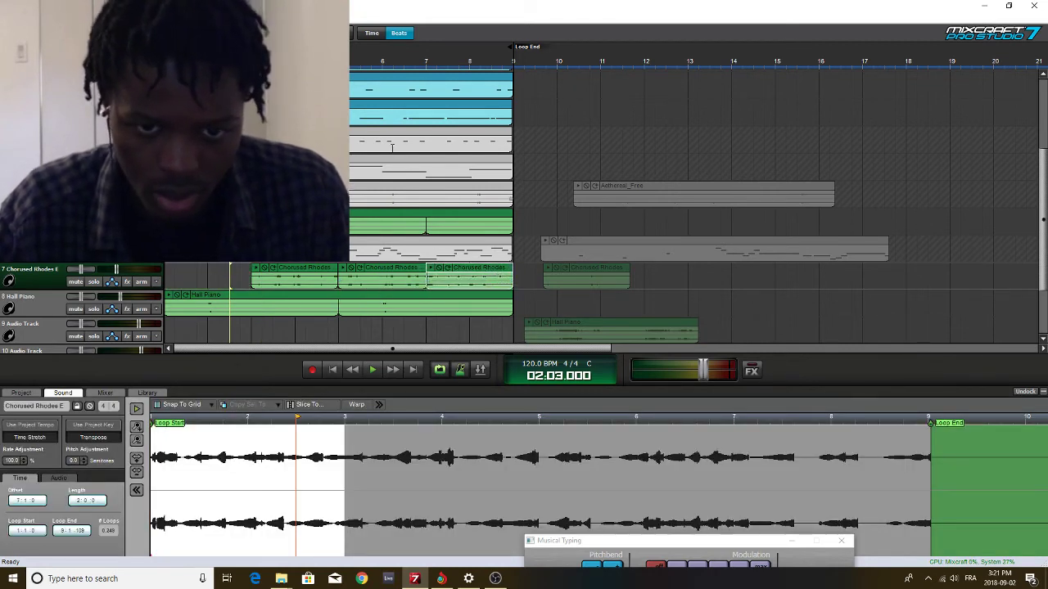
Play the arrangement from measure 6 and delete the Rhodes piece between measures 3 and 5
left_click(384, 66)
key("space")
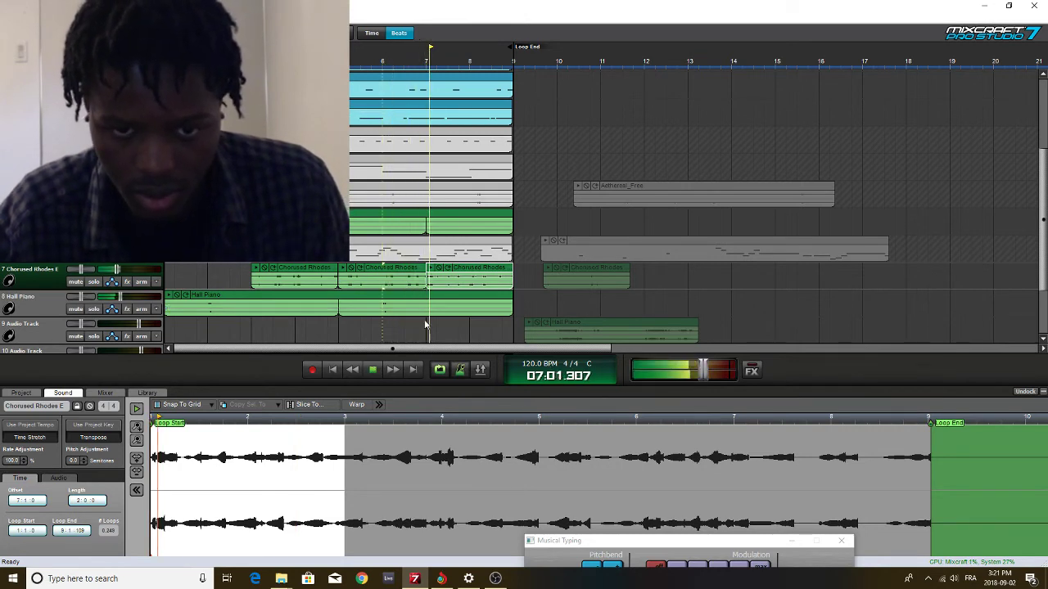
left_click(316, 282)
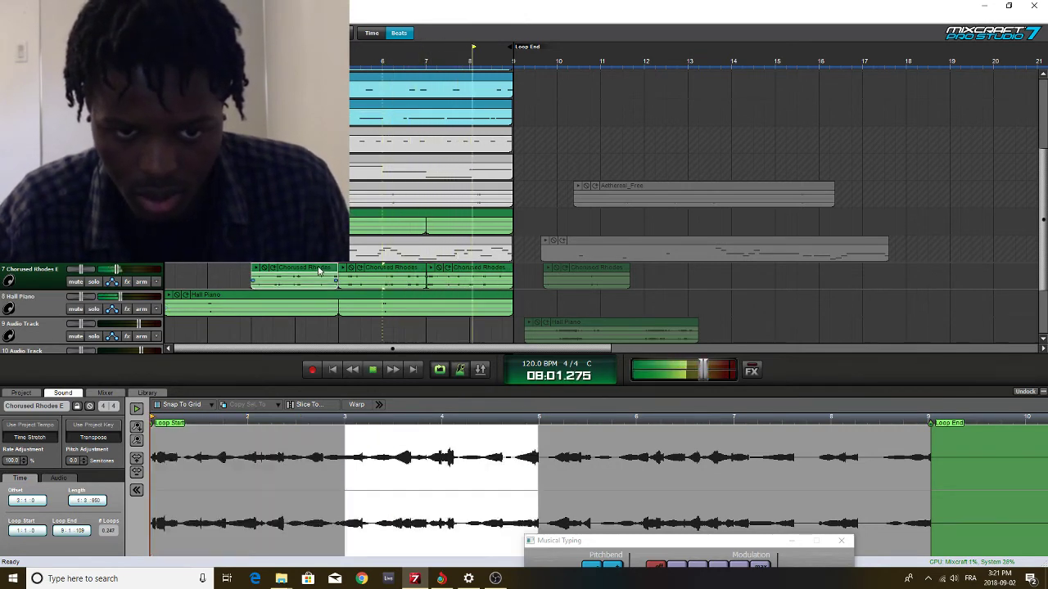
key("Delete")
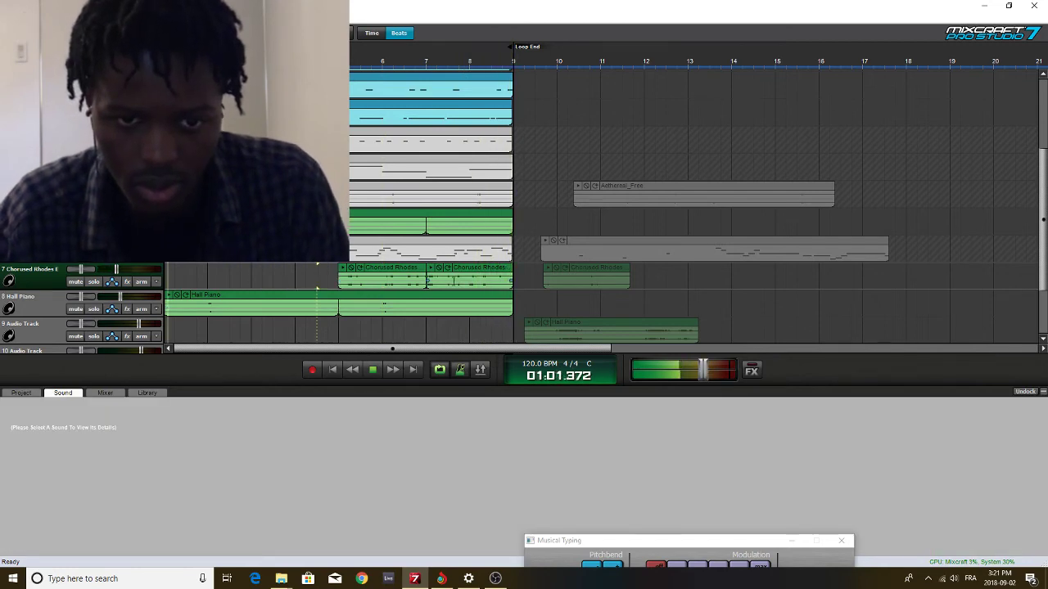
Merge the two Rhodes pieces between measures 5 and 9 into a new clip, move it to measure 1, and play it
left_click(412, 268)
left_click(405, 272, "ctrl")
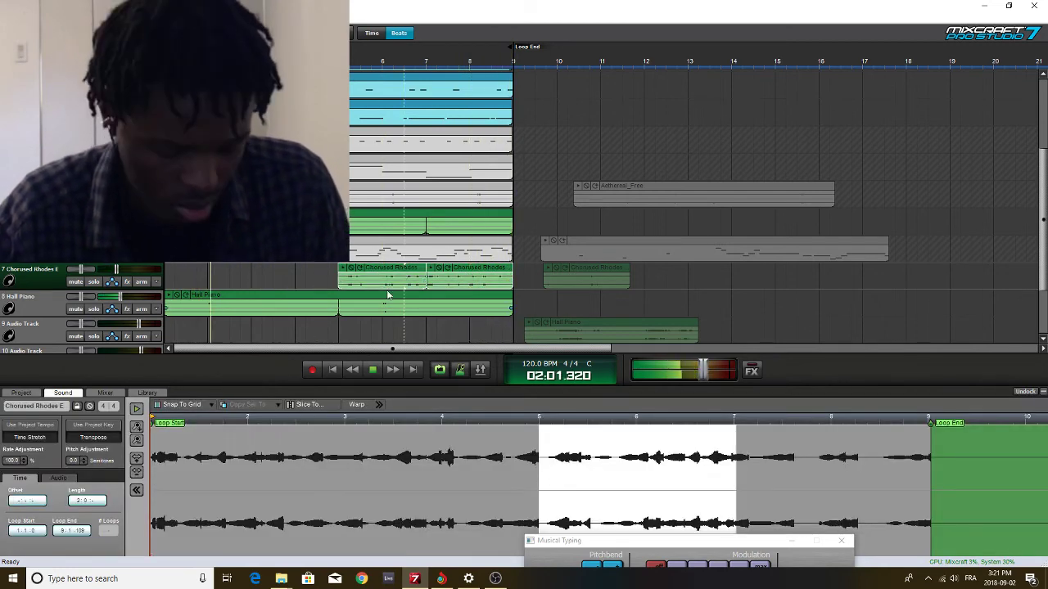
key("ctrl+w")
left_click_drag(440, 274, 266, 276)
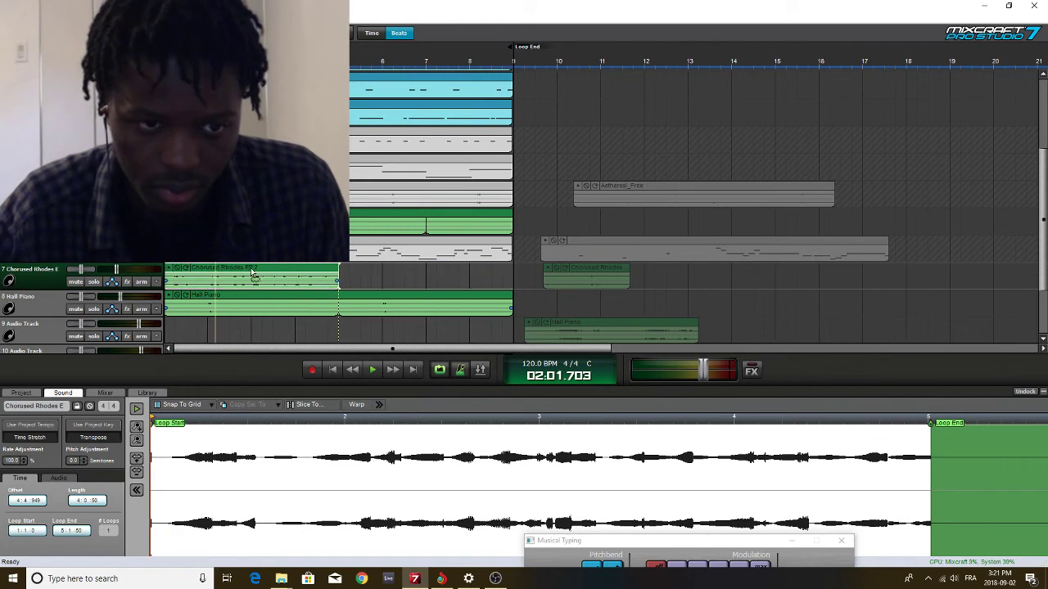
key("space")
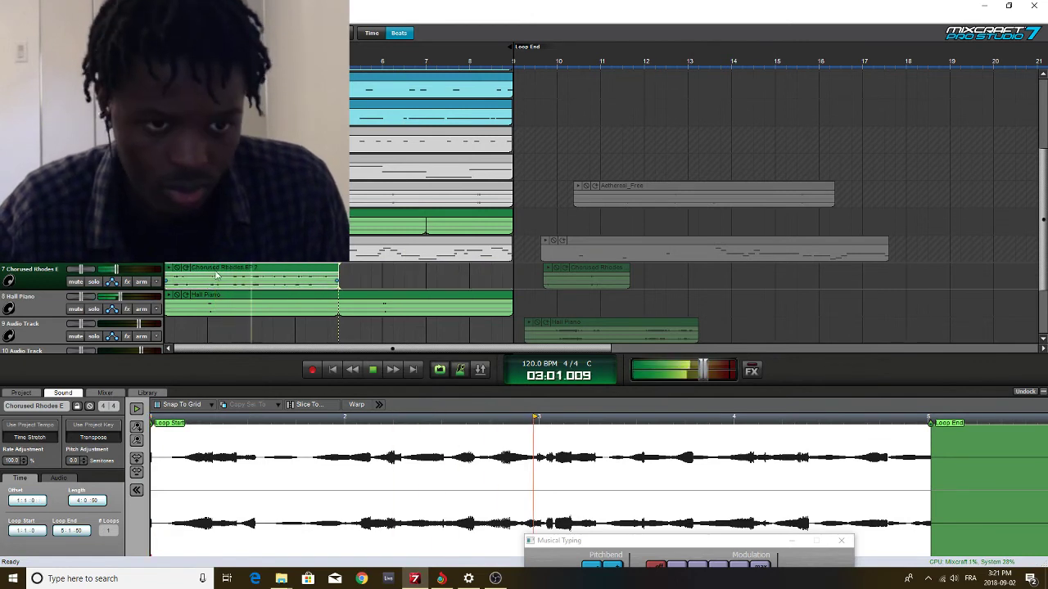
Loop the Chorused Rhodes clip a second time, solo its track, and trim the clip to end exactly at measure 9
left_click(186, 268)
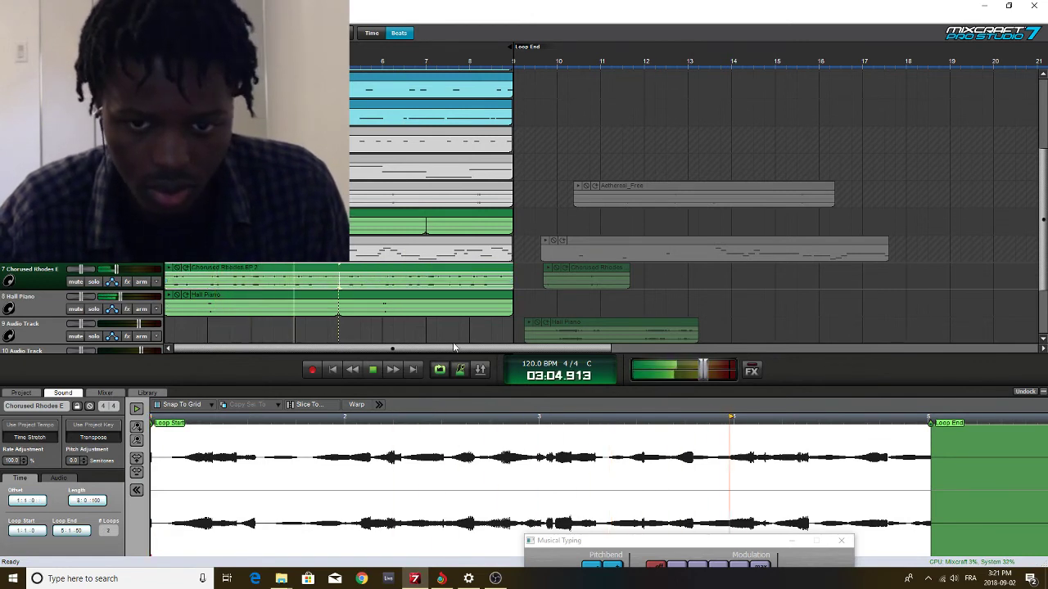
scroll(468, 333, "up", 2)
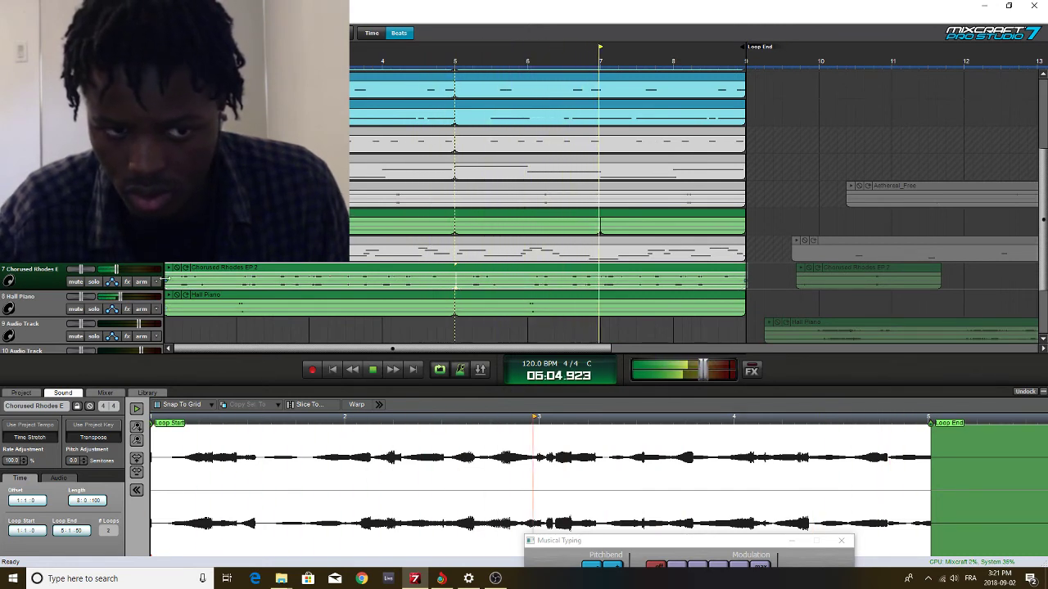
left_click(93, 282)
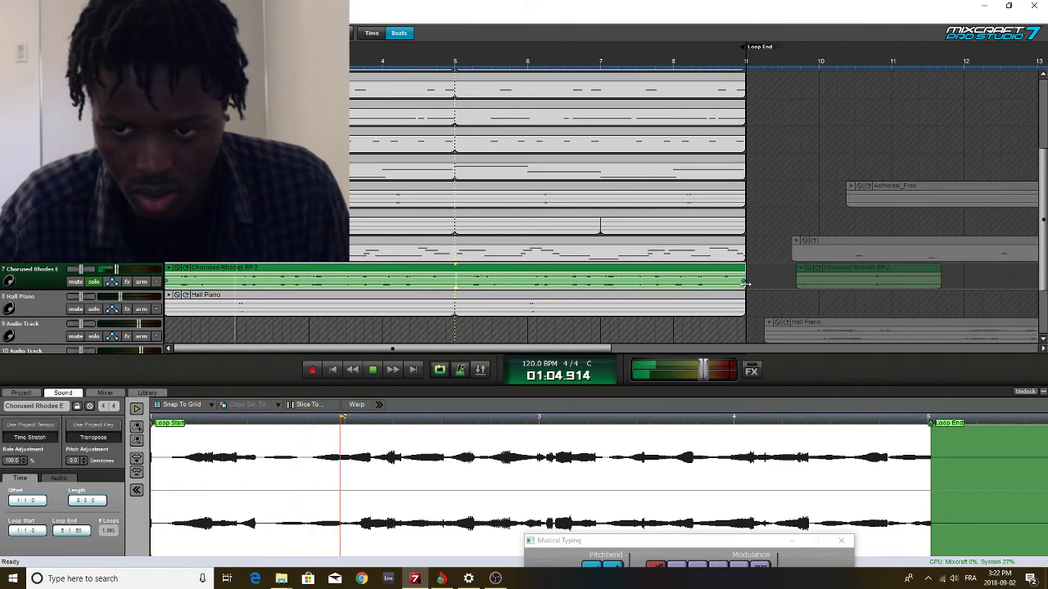
key("space")
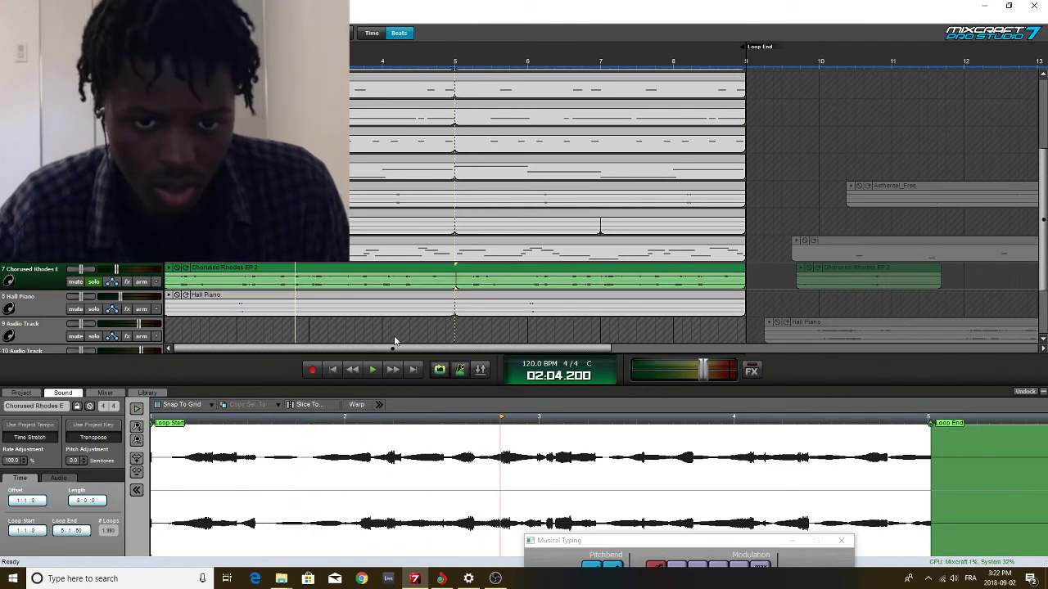
Play the soloed Rhodes clip from just before measure 5 to check the transition between the two loops
left_click(437, 325)
key("space")
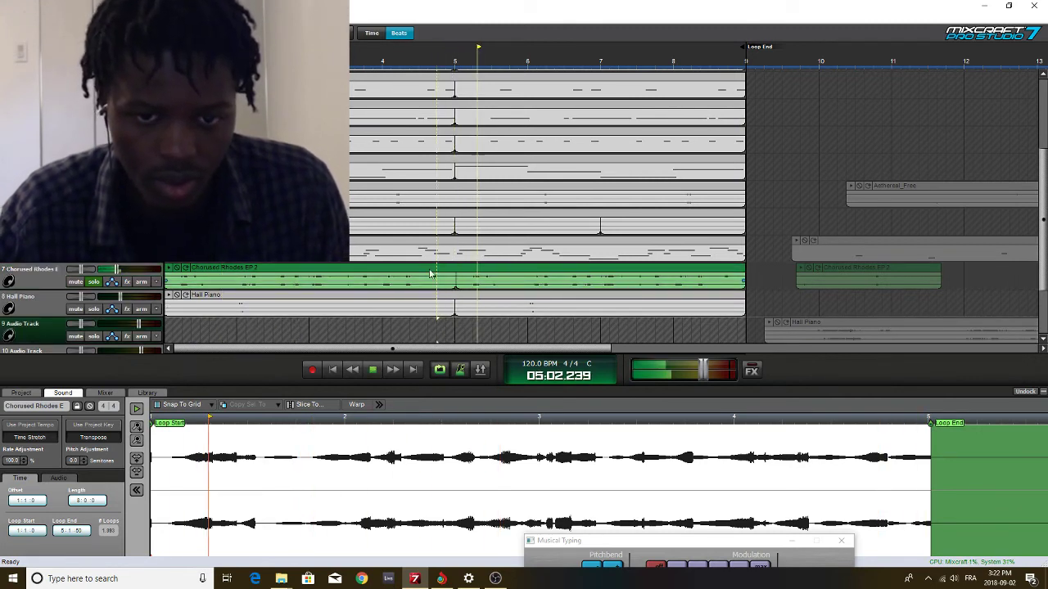
left_click(428, 277)
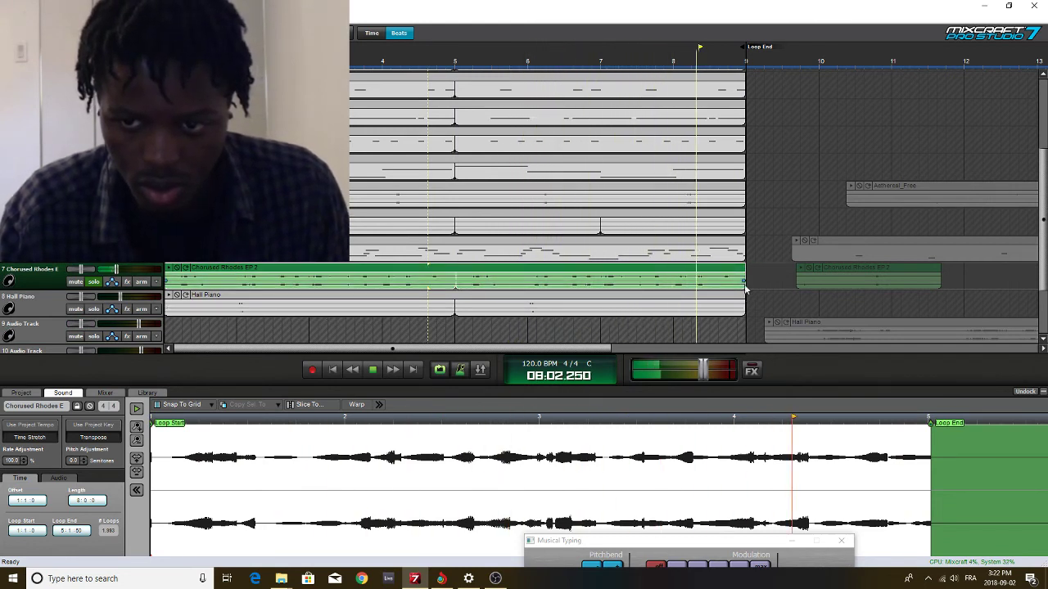
key("space")
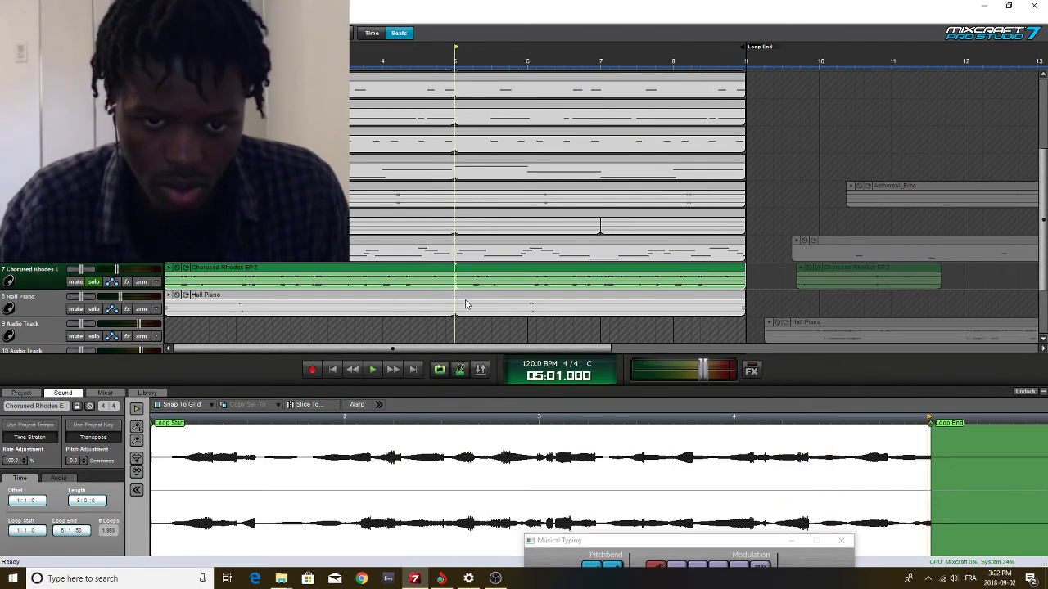
Split the Rhodes clip at measure 5, delete the second half, and merge the remaining half to a new clip
key("s")
left_click(539, 271)
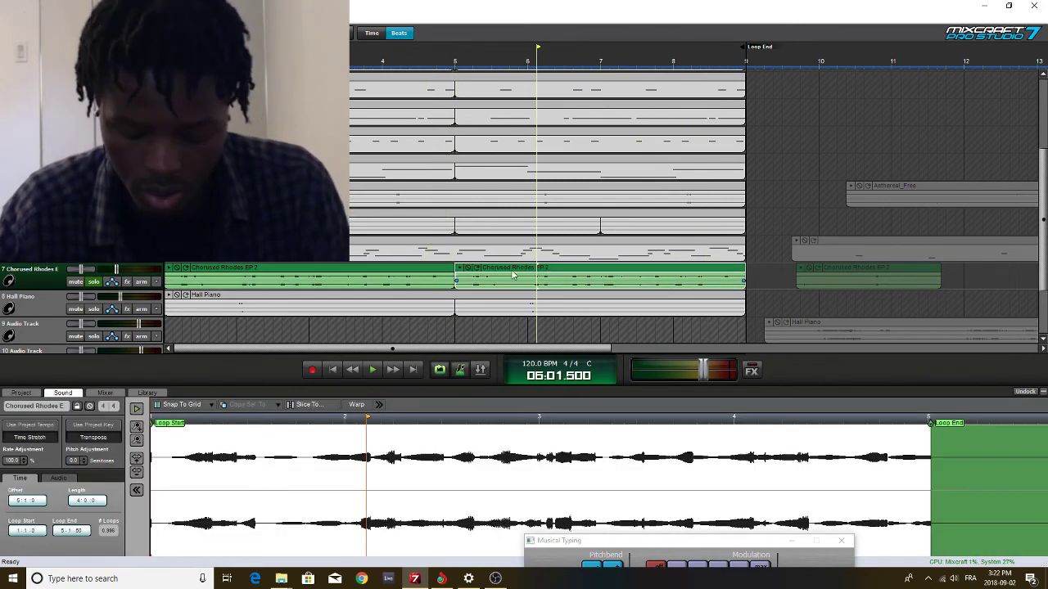
key("Delete")
left_click(424, 274)
key("ctrl+w")
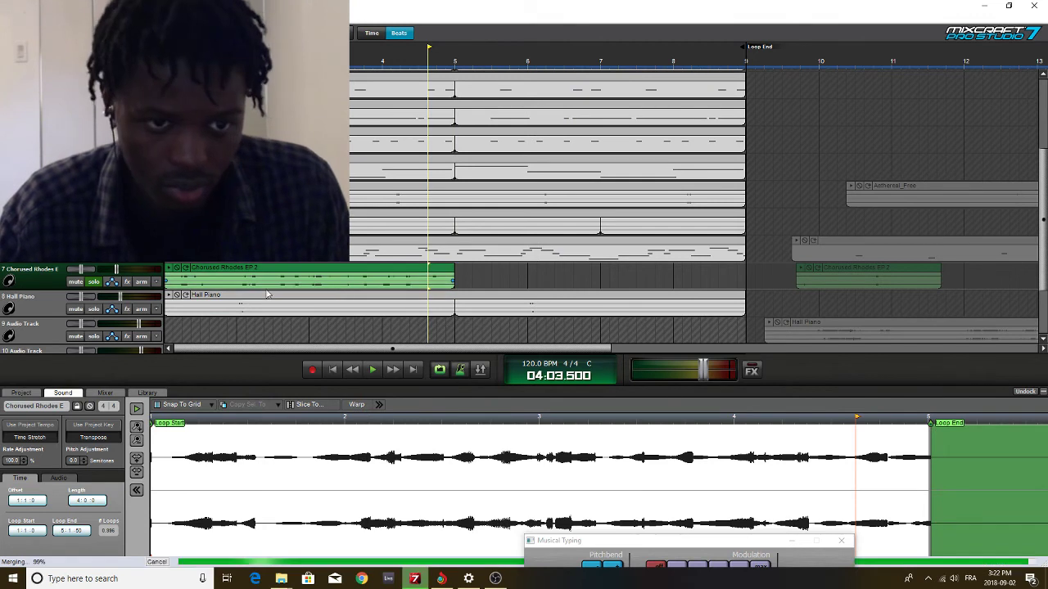
Loop the merged Rhodes clip out to measure 9, play it, and unsolo the track
left_click(186, 269)
key("space")
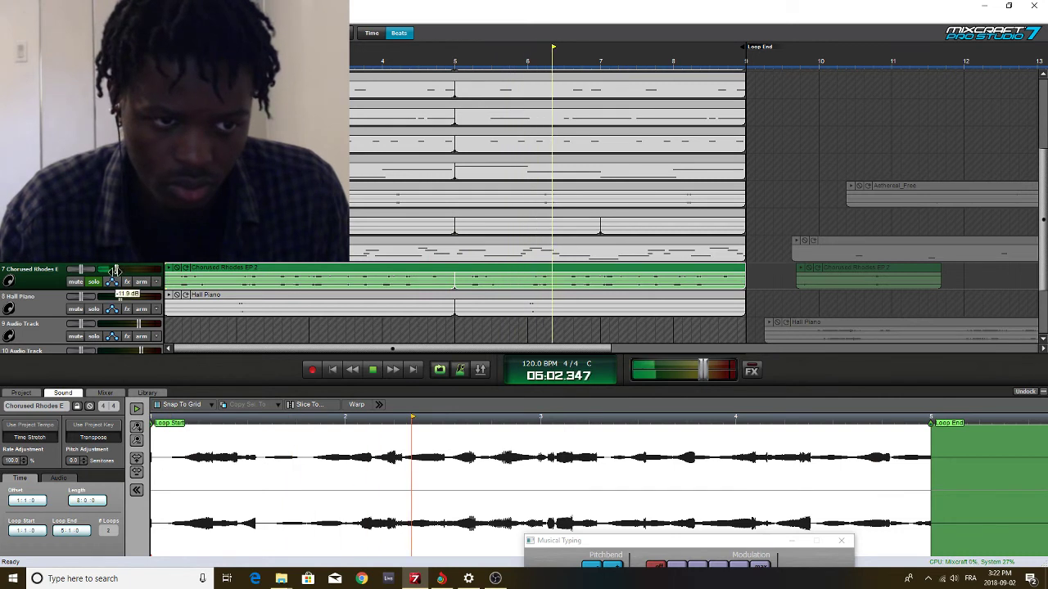
left_click(93, 281)
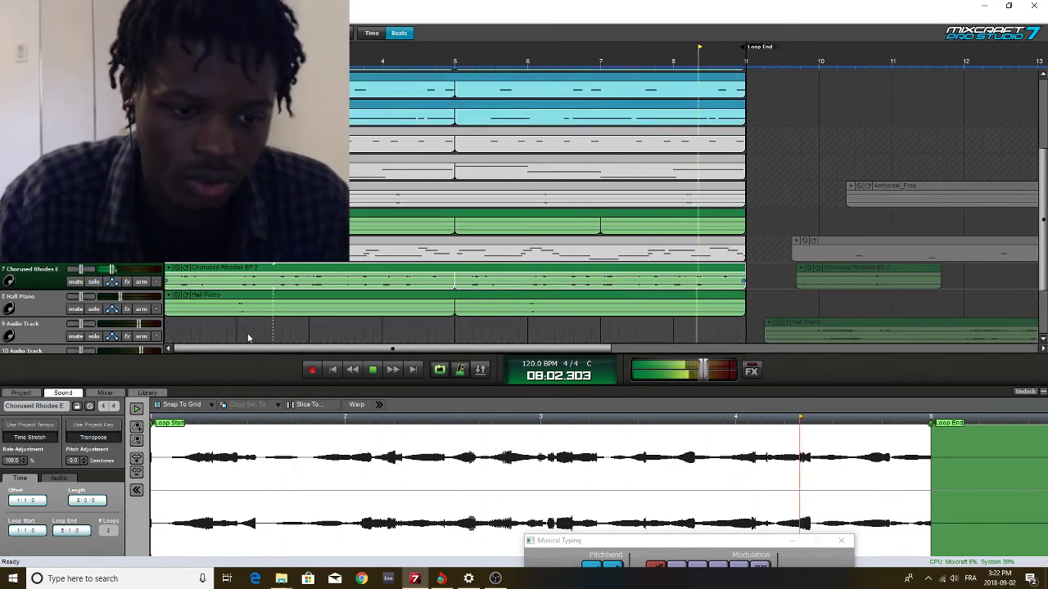
Set the Rhodes clip's pitch adjustment to 12 semitones during playback and lower the track's volume slightly
left_click(84, 458)
left_click(84, 458)
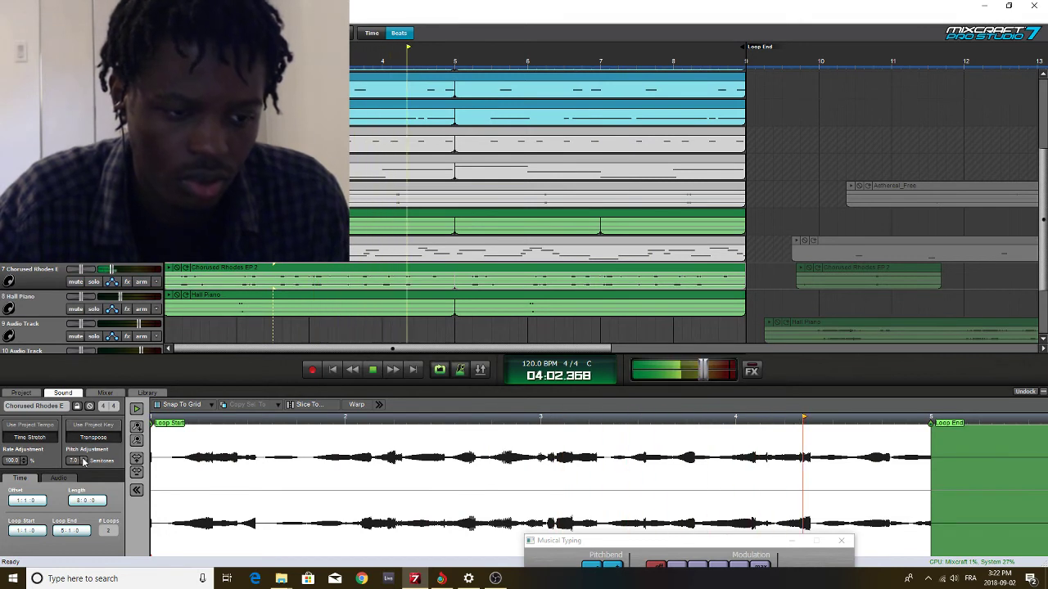
left_click(83, 459)
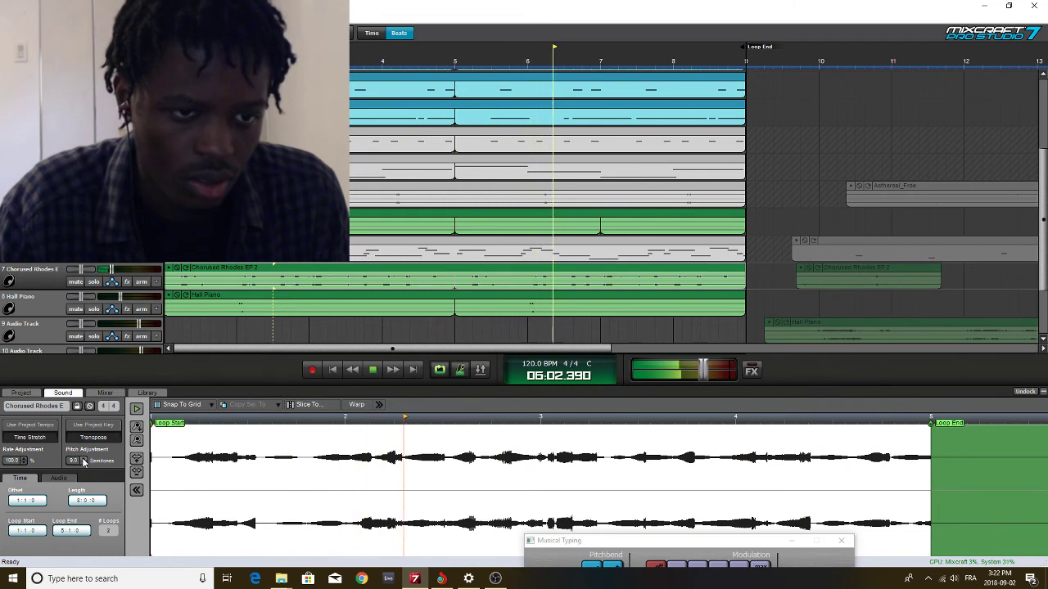
left_click(83, 459)
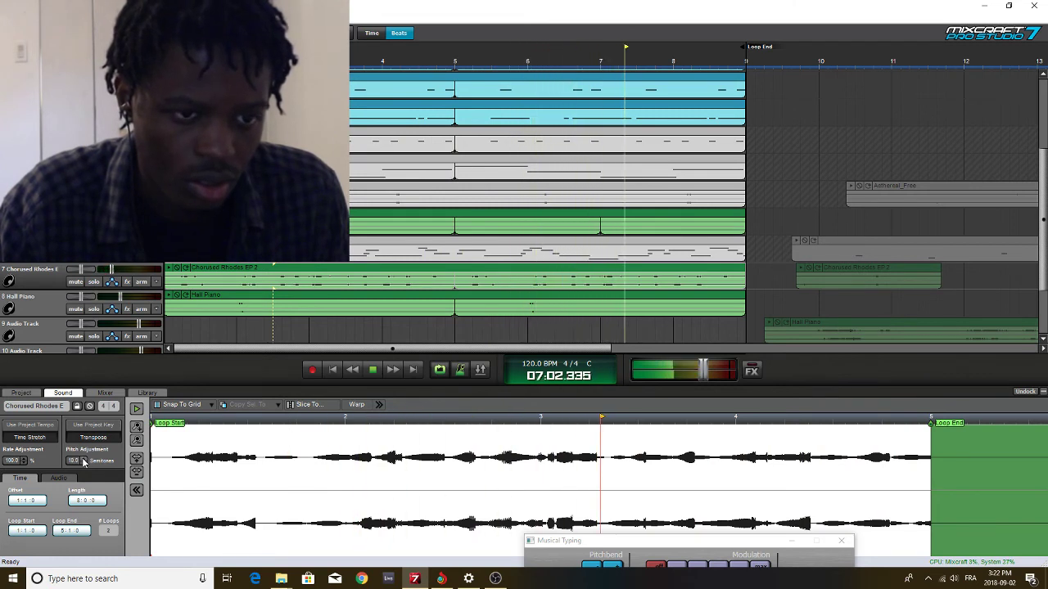
left_click(84, 459)
left_click(83, 459)
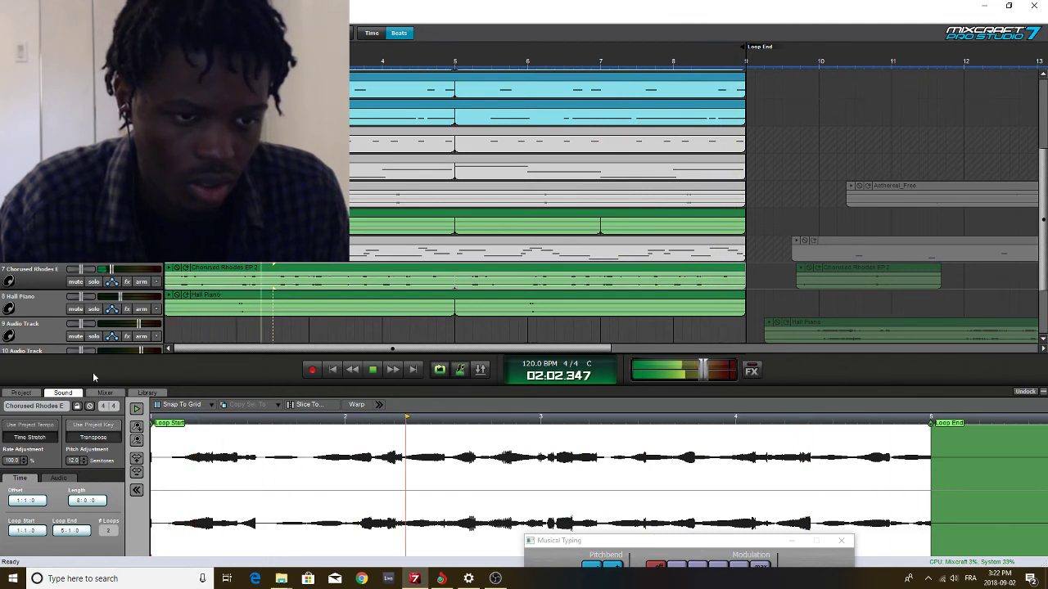
left_click_drag(112, 270, 108, 271)
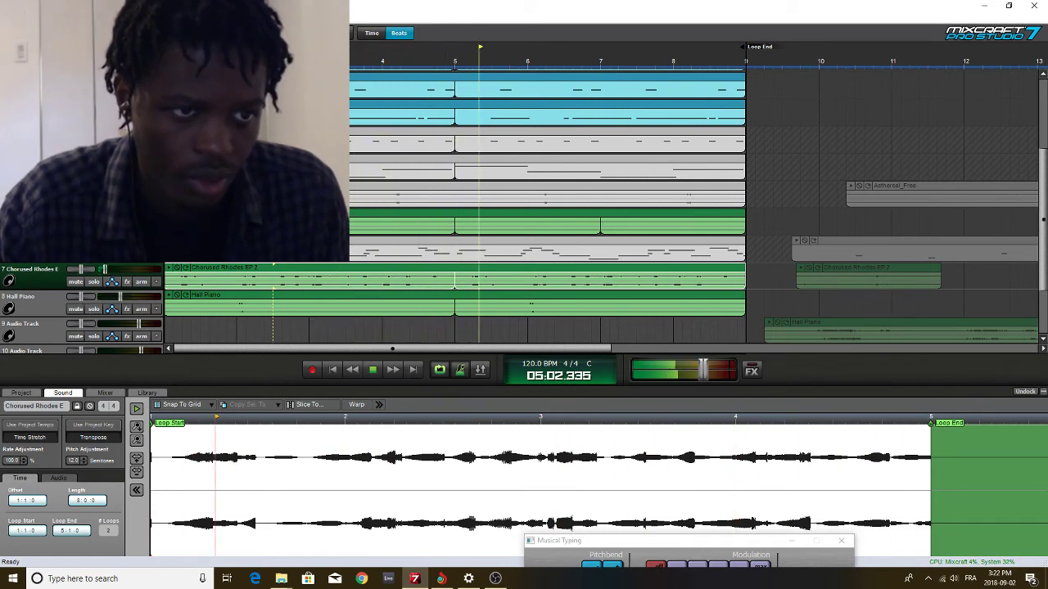
Move the Chorused Rhodes and Hall Piano tracks up so both sit directly above the grey MIDI track
scroll(58, 299, "down", 2)
scroll(58, 299, "down", 2)
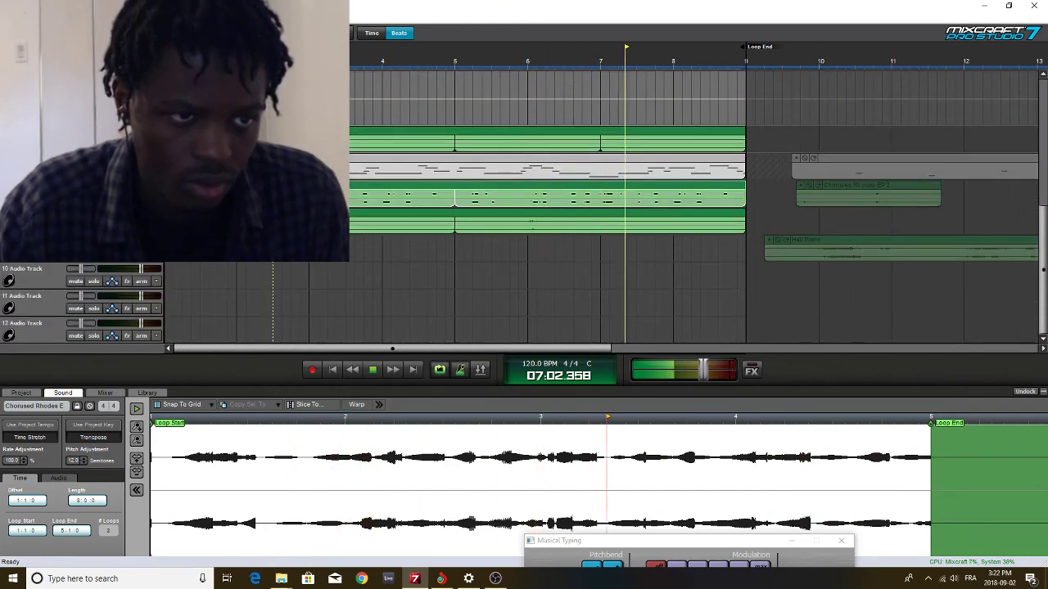
scroll(82, 303, "up", 1)
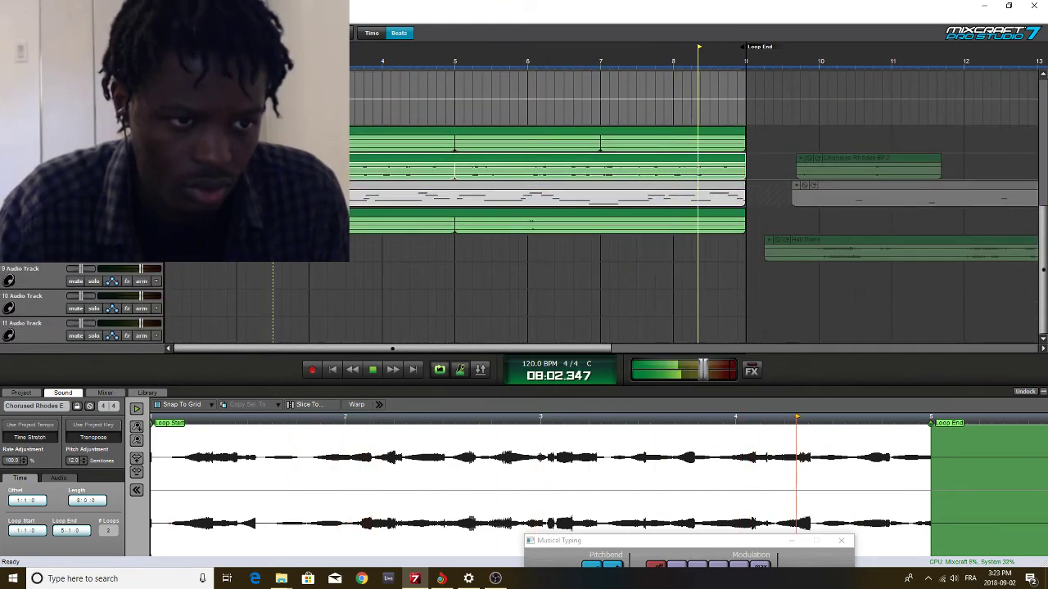
scroll(82, 303, "up", 1)
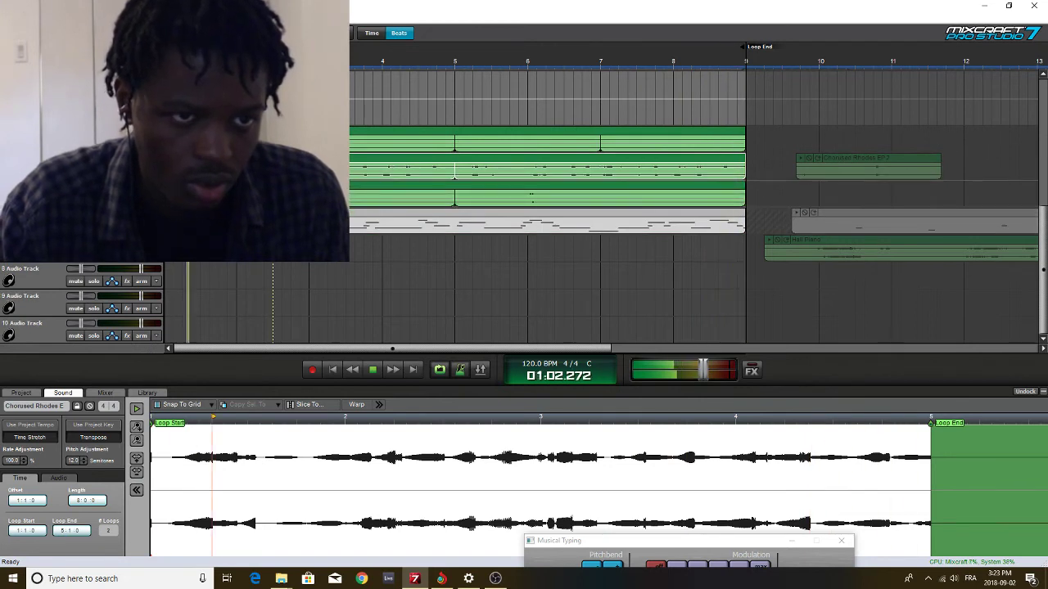
scroll(216, 264, "up", 1)
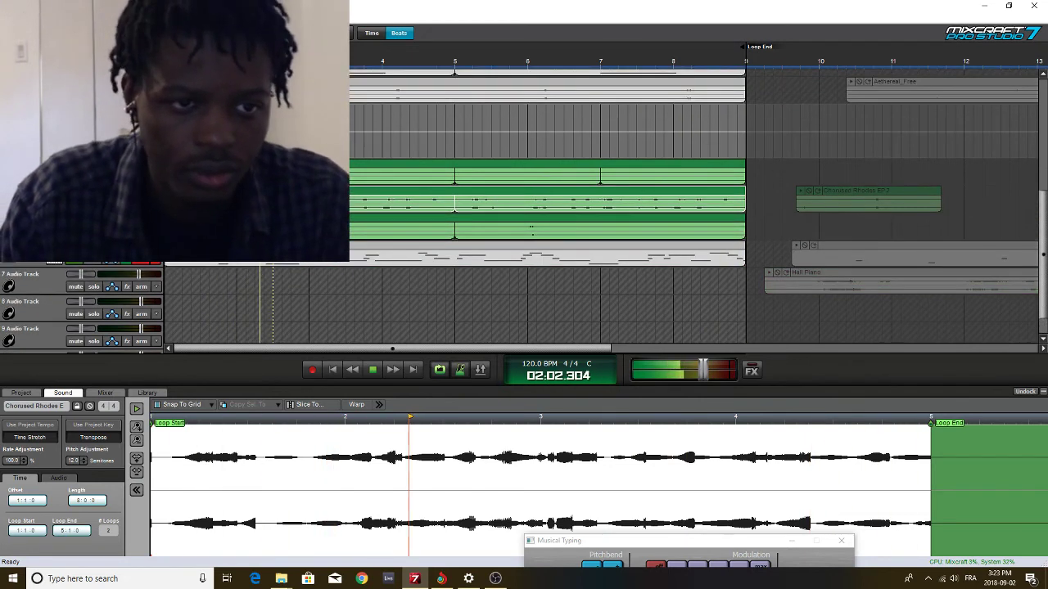
Add the Chorus CH-2 effect to track 5 and select its Wide Guitar preset
left_click(127, 205)
left_click(266, 140)
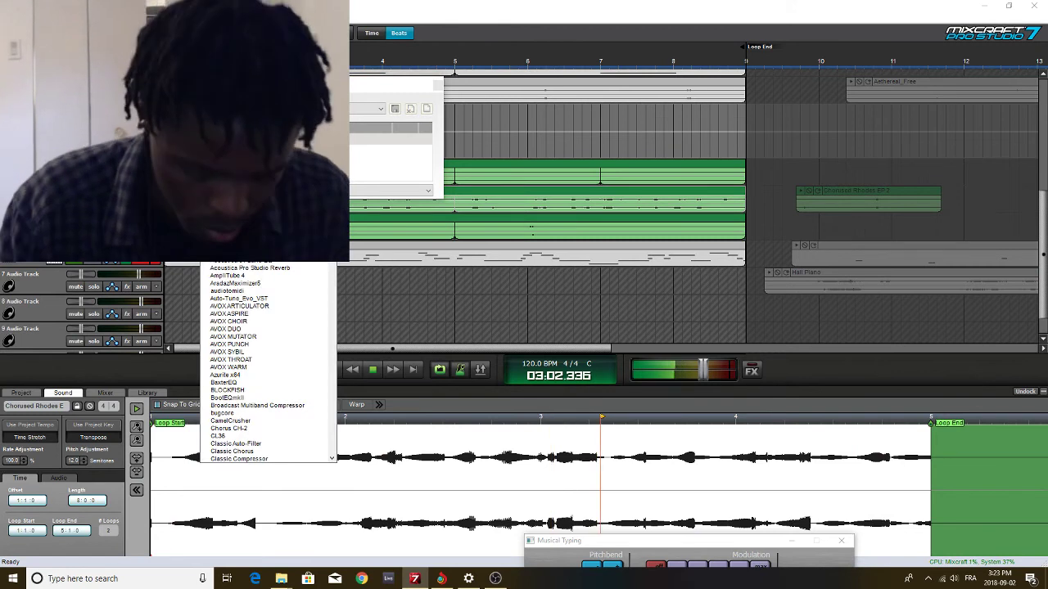
type("cho")
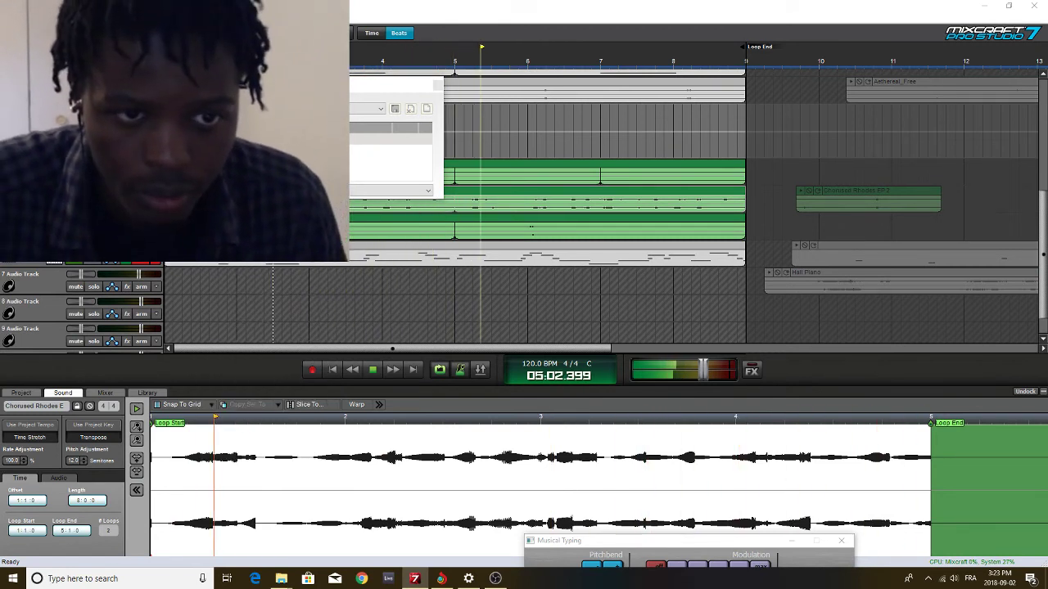
key("Return")
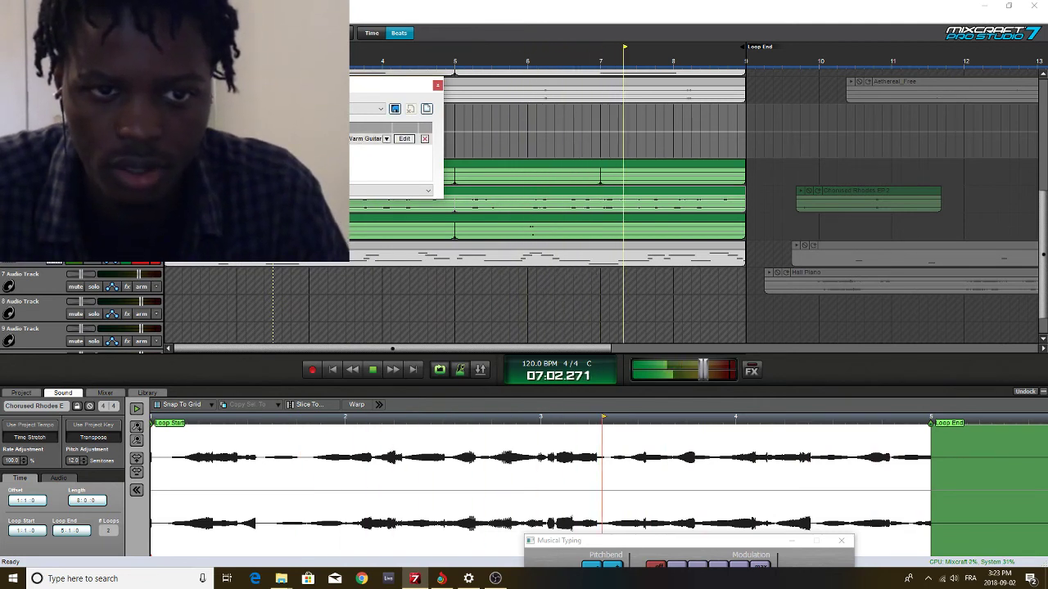
left_click(404, 139)
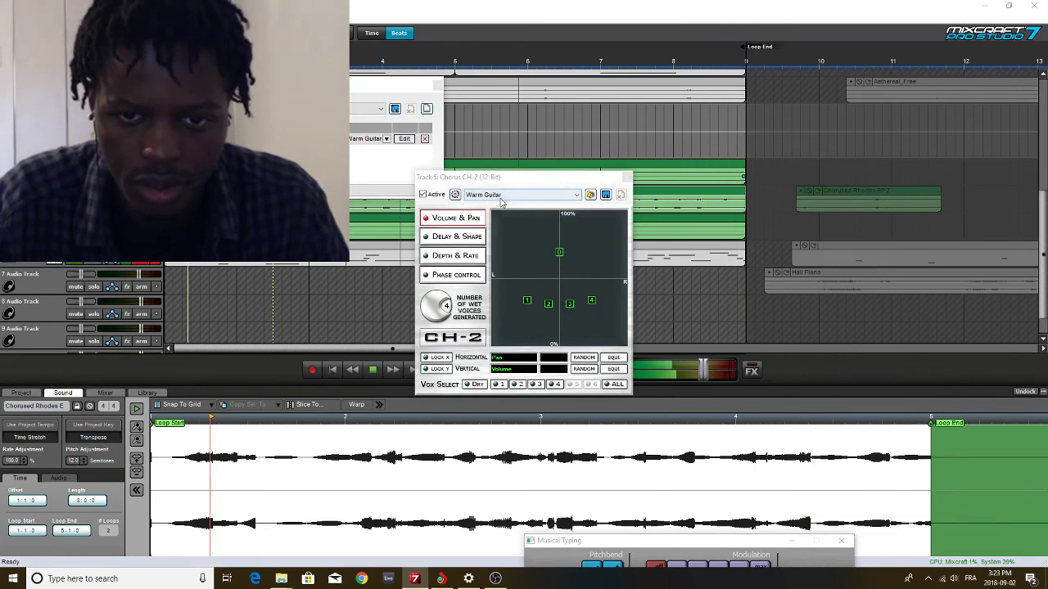
left_click(524, 195)
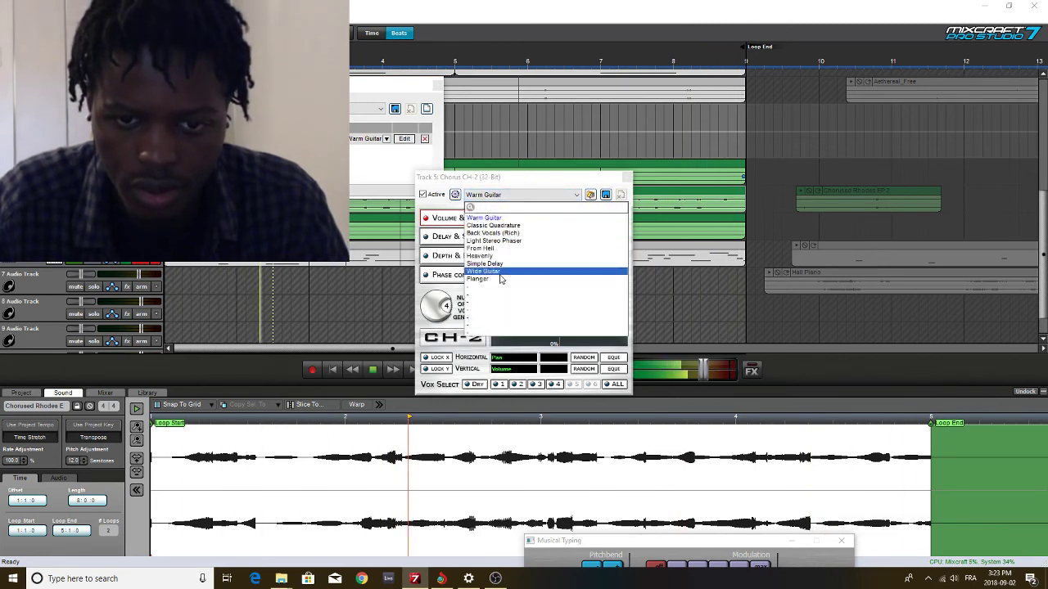
left_click(506, 270)
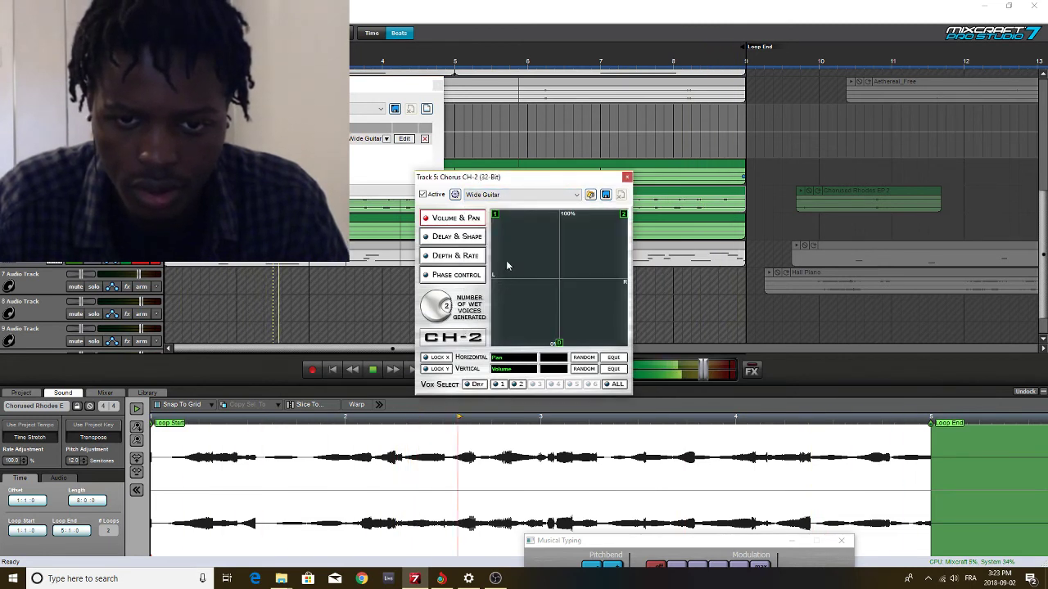
left_click(626, 178)
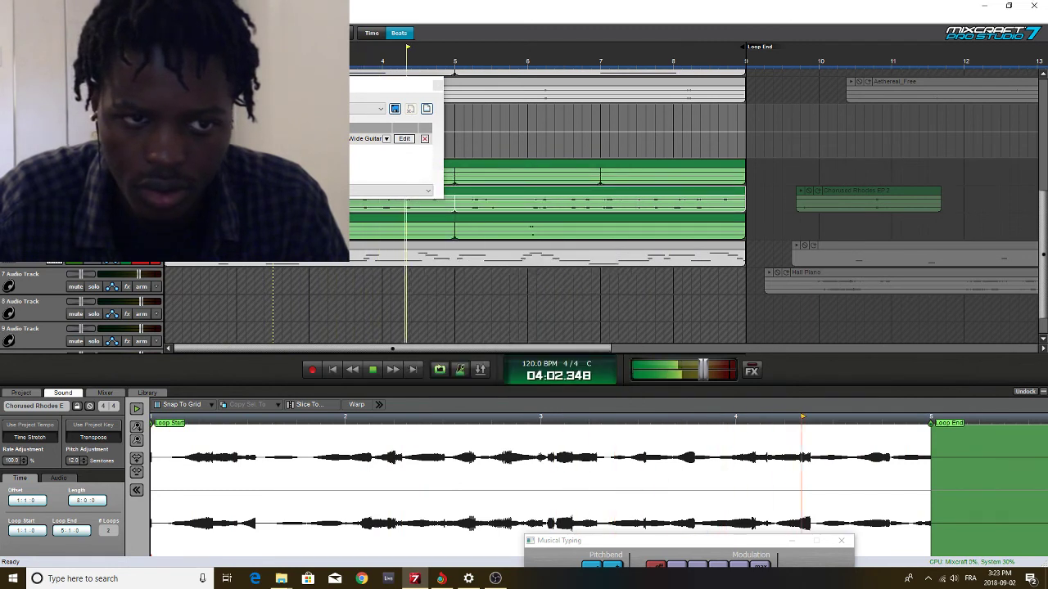
Add Acoustica Reverb as the second effect on track 5 after searching the effects for "re"
left_click(193, 139)
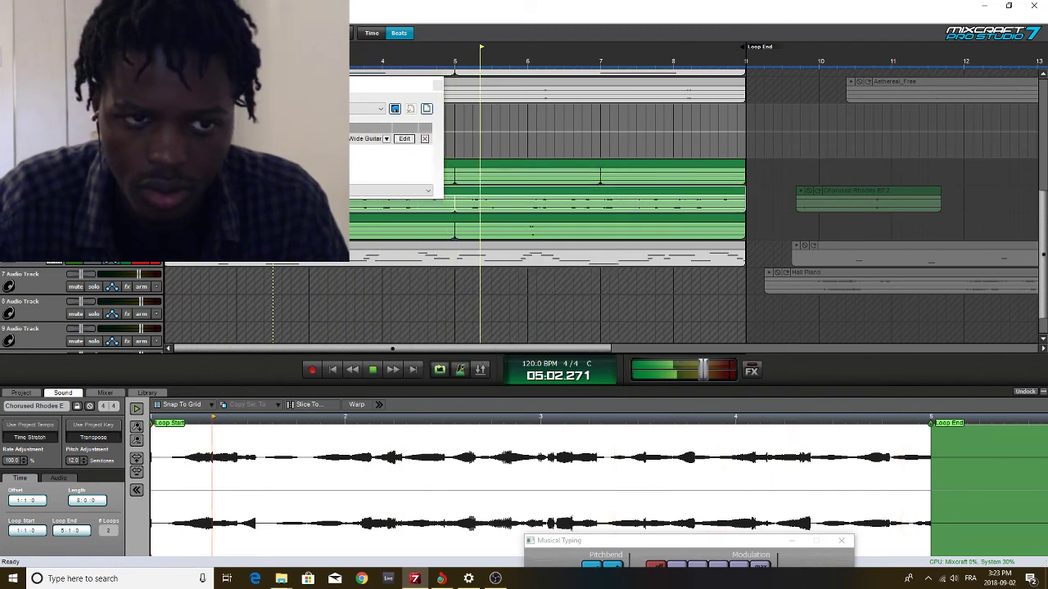
left_click(330, 150)
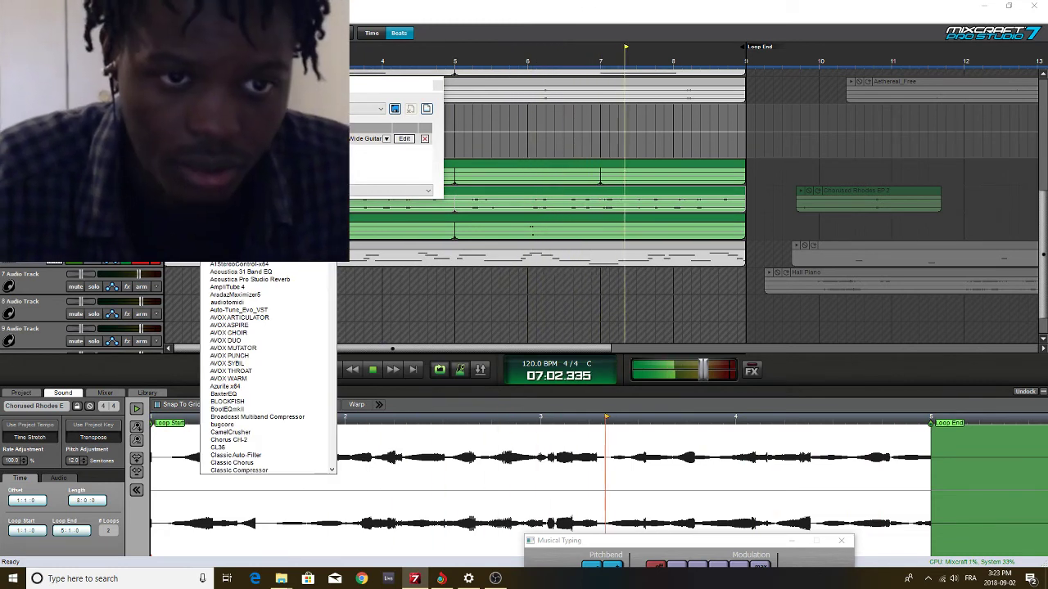
key("Escape")
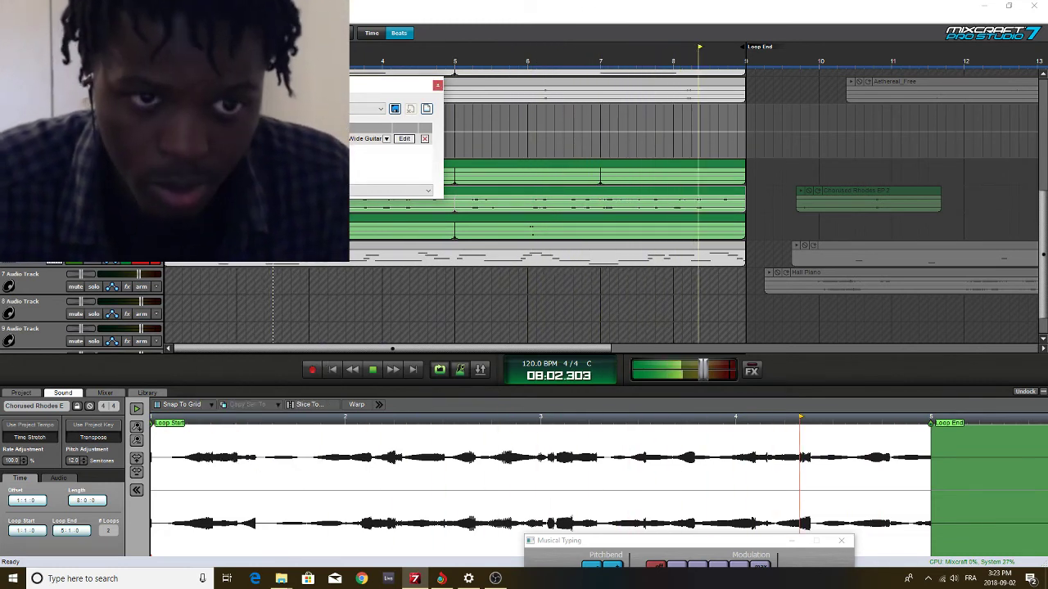
left_click(330, 150)
type("re")
mouse_move(270, 174)
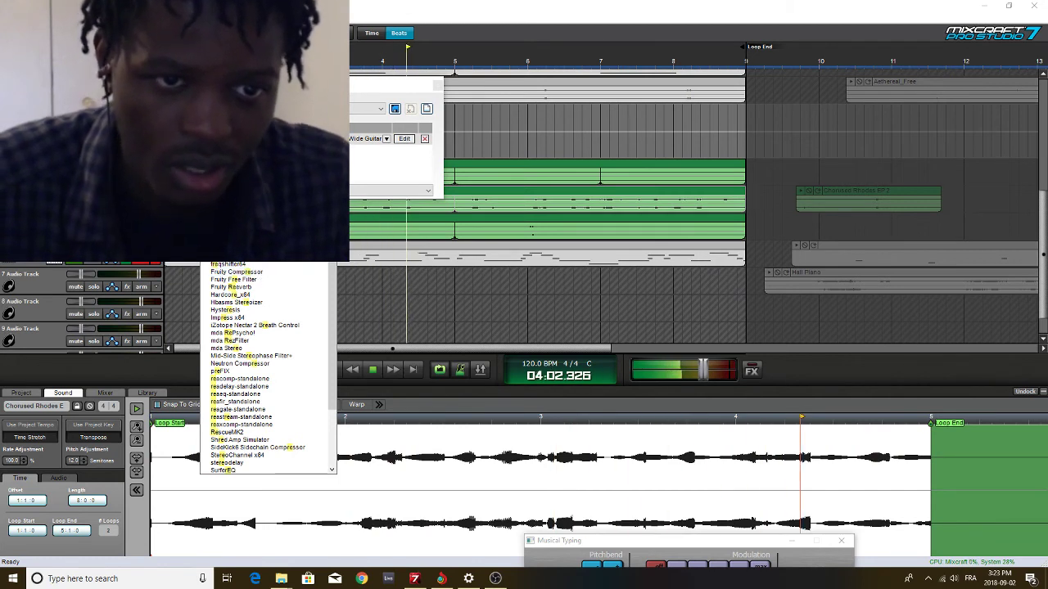
left_click(247, 184)
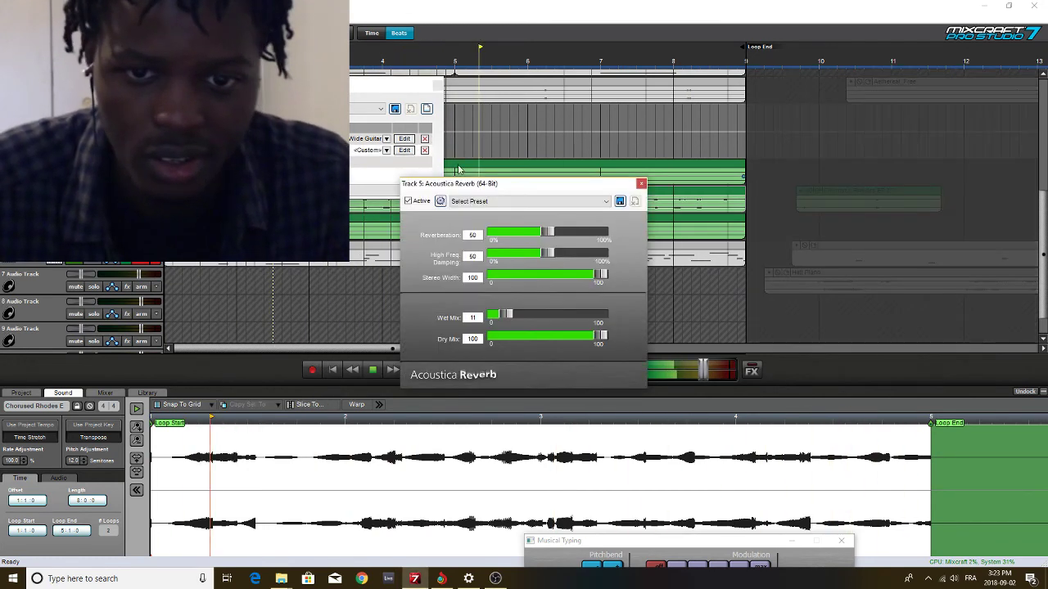
Try the Gymnasium preset on track 5's Acoustica Reverb, settling on the Canyon preset
left_click(532, 202)
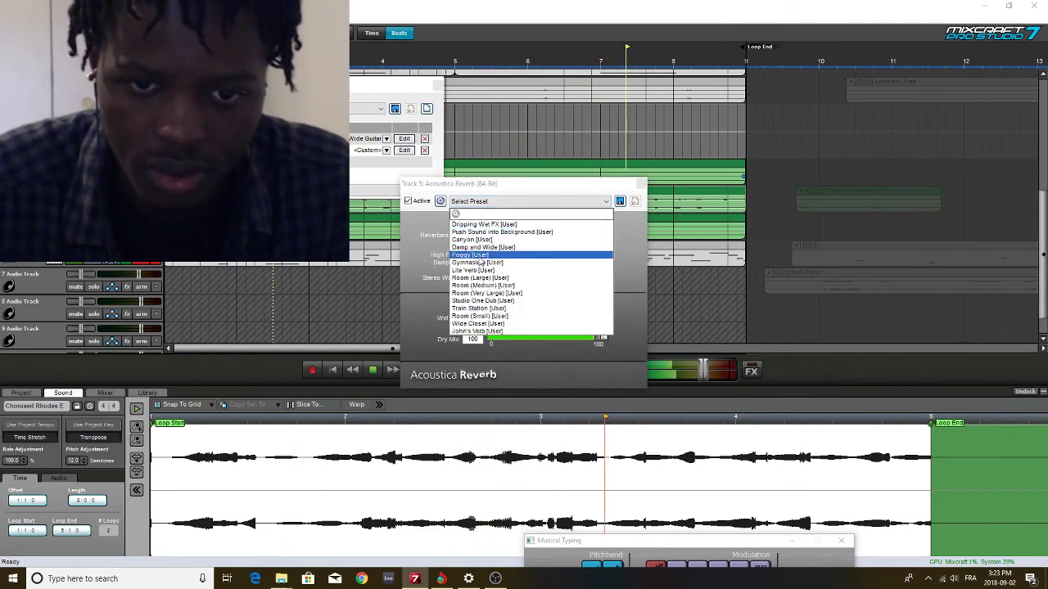
left_click(546, 263)
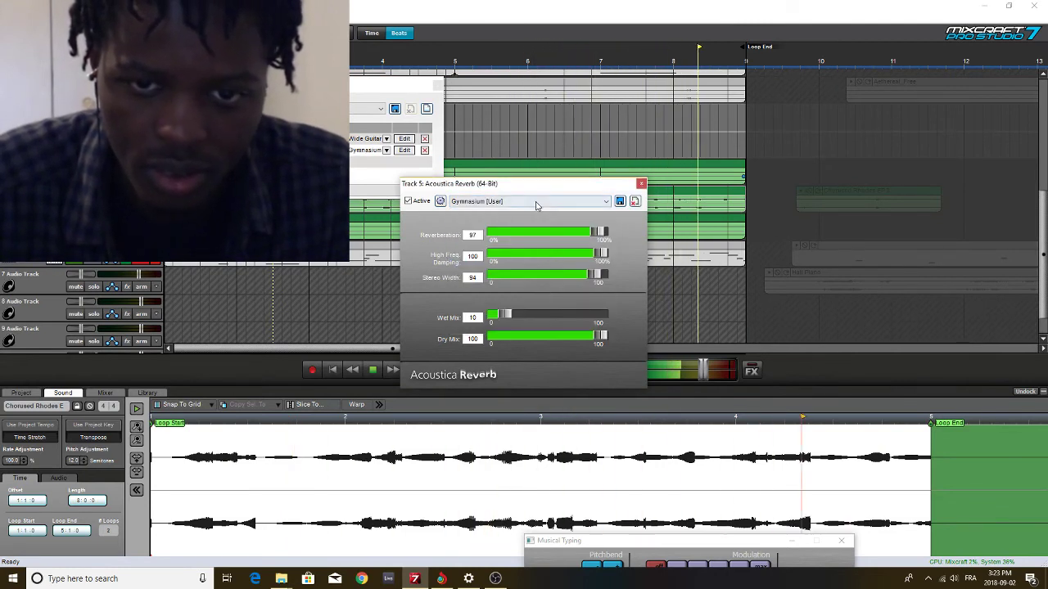
left_click(534, 202)
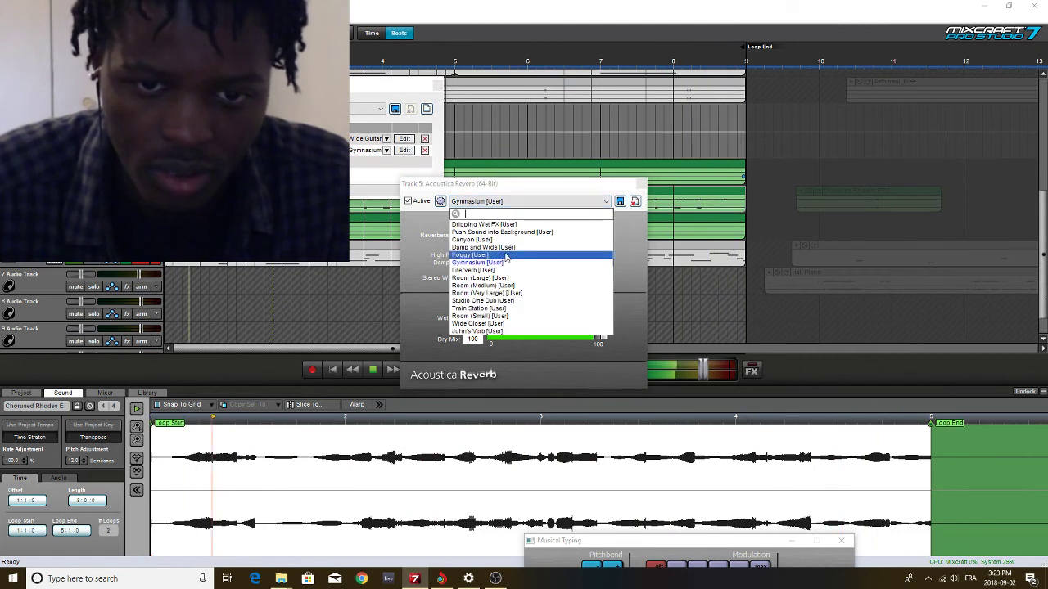
left_click(506, 239)
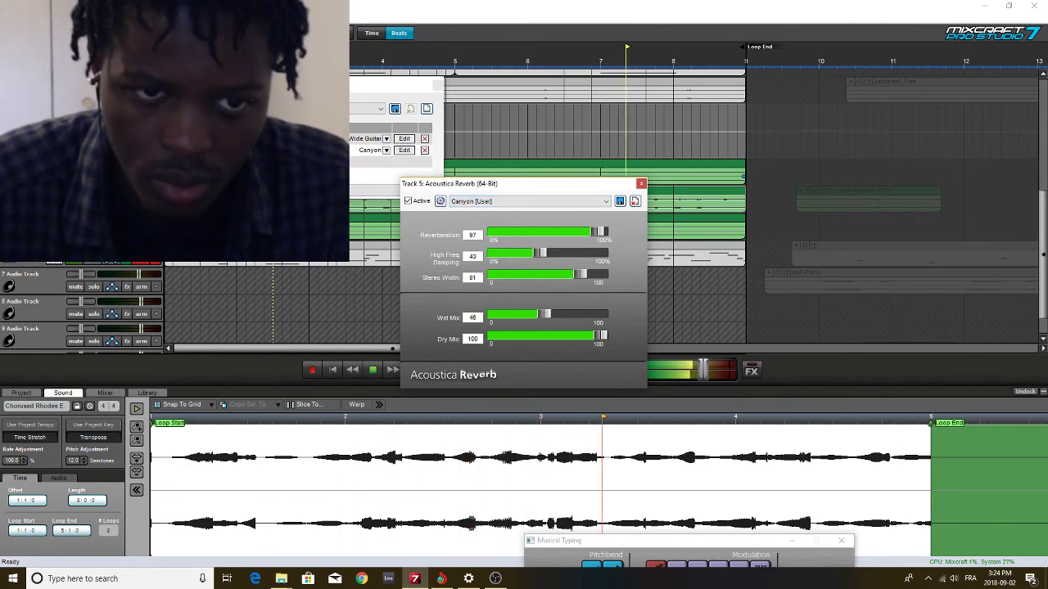
Add RubberFilter as the third effect on track 5 by searching the effects for "rub"
left_click(414, 190)
type("r")
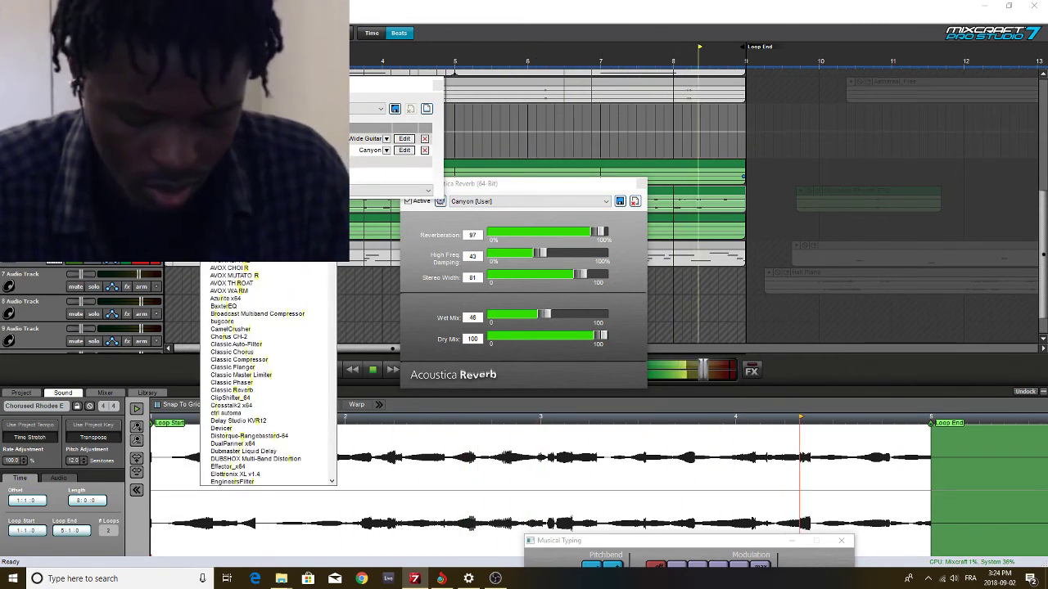
type("ub")
key("Return")
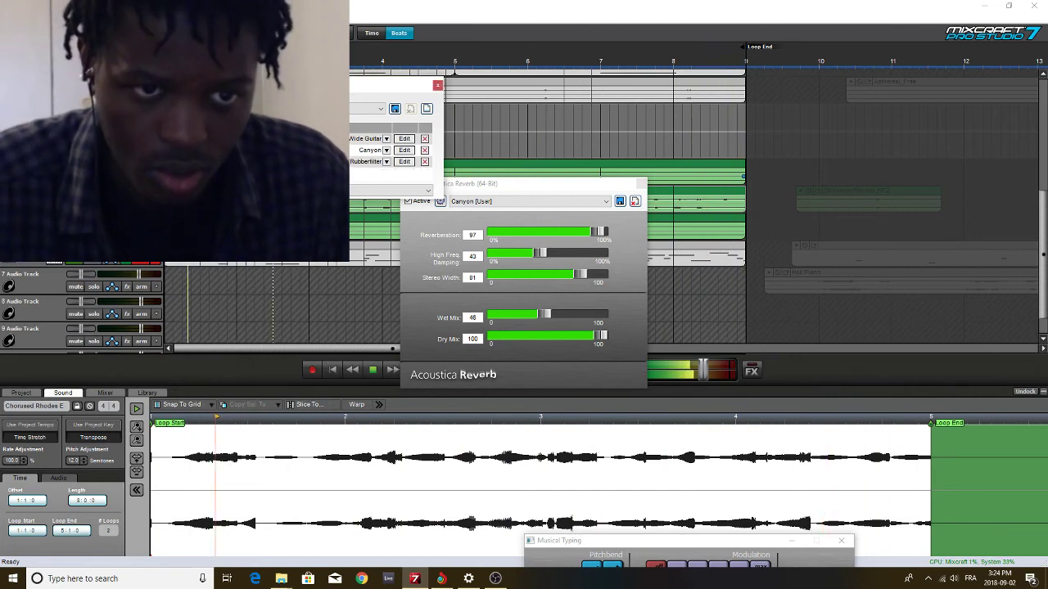
Link RubberFilter's left and right channels, set its frequencies to about 38.82 Hz and 1629.4 Hz, and close track 5's effect windows
left_click(407, 163)
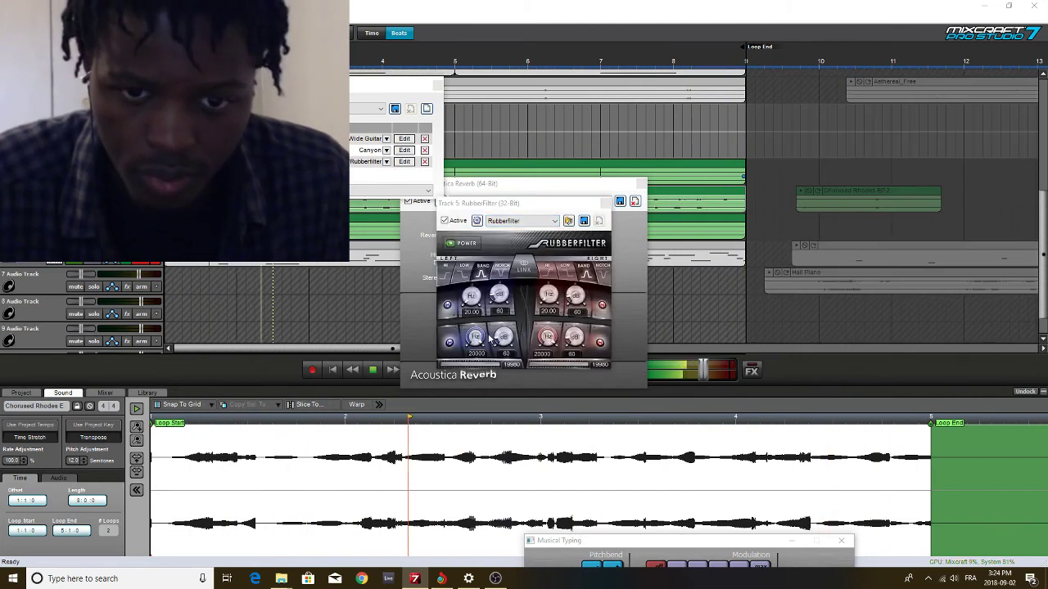
left_click(525, 268)
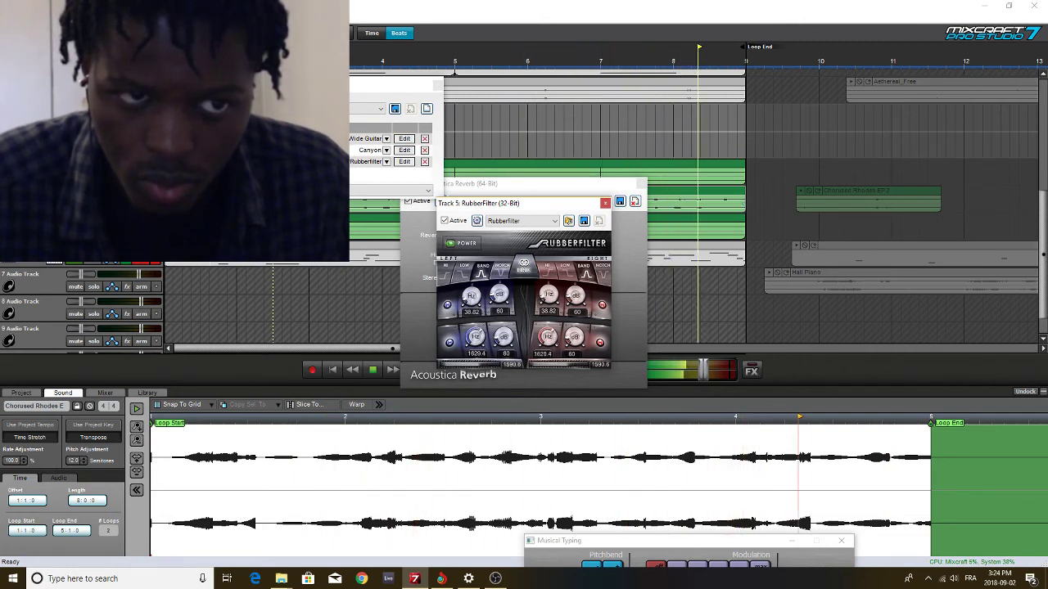
left_click(93, 177)
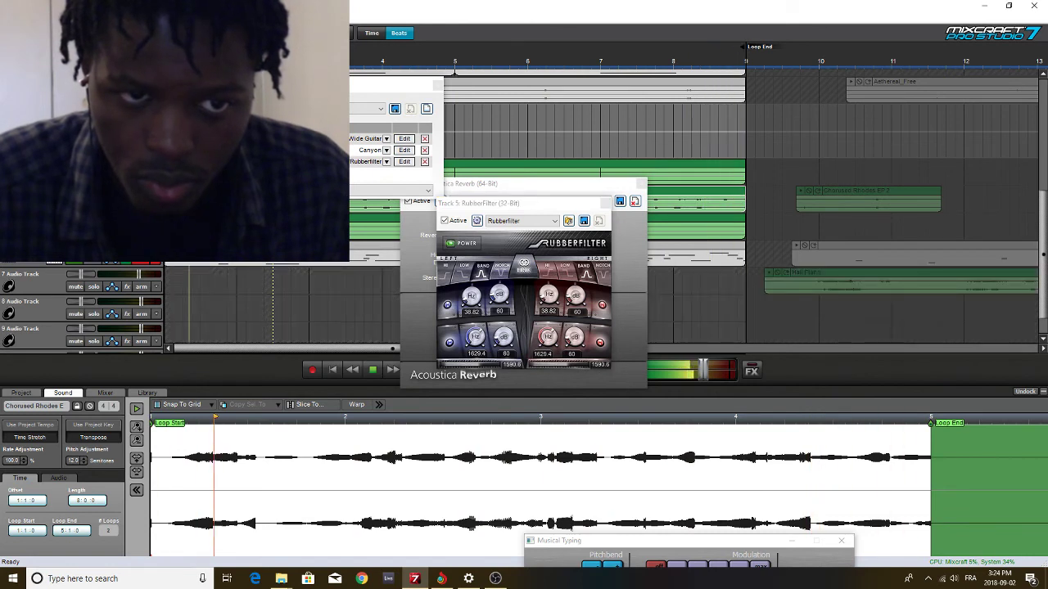
left_click(642, 184)
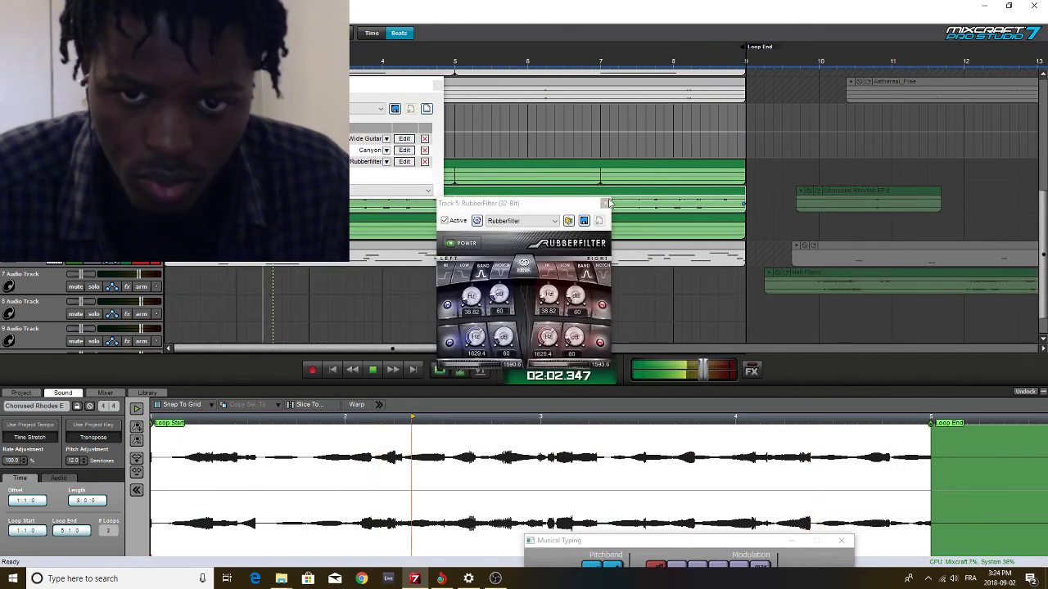
left_click(426, 109)
left_click(437, 86)
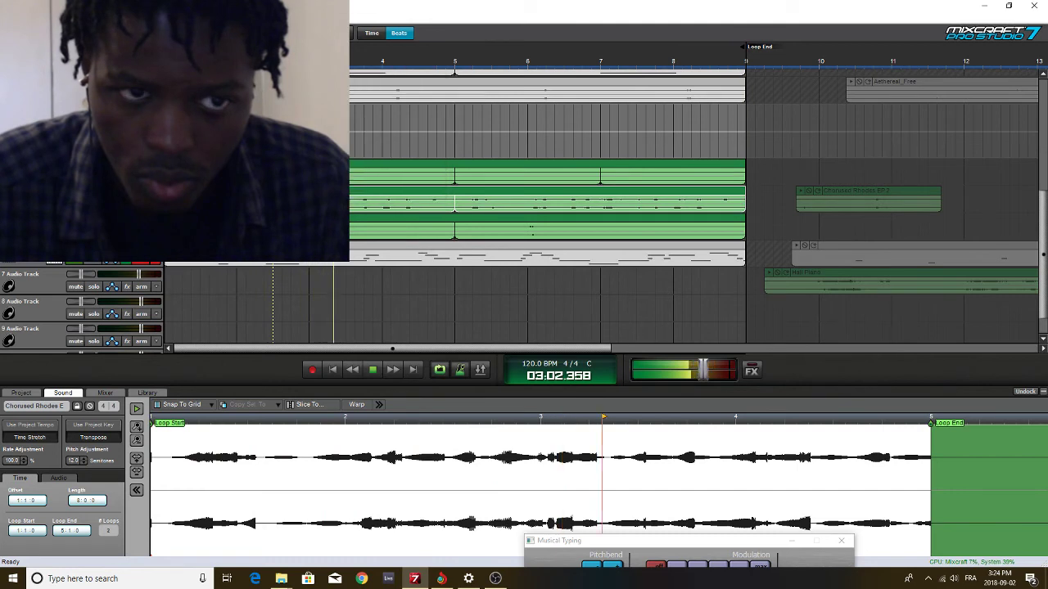
Duplicate the last instrument track of the blue submix, clear the copy's clip, and move the empty track out of the submix
scroll(572, 204, "up", 2)
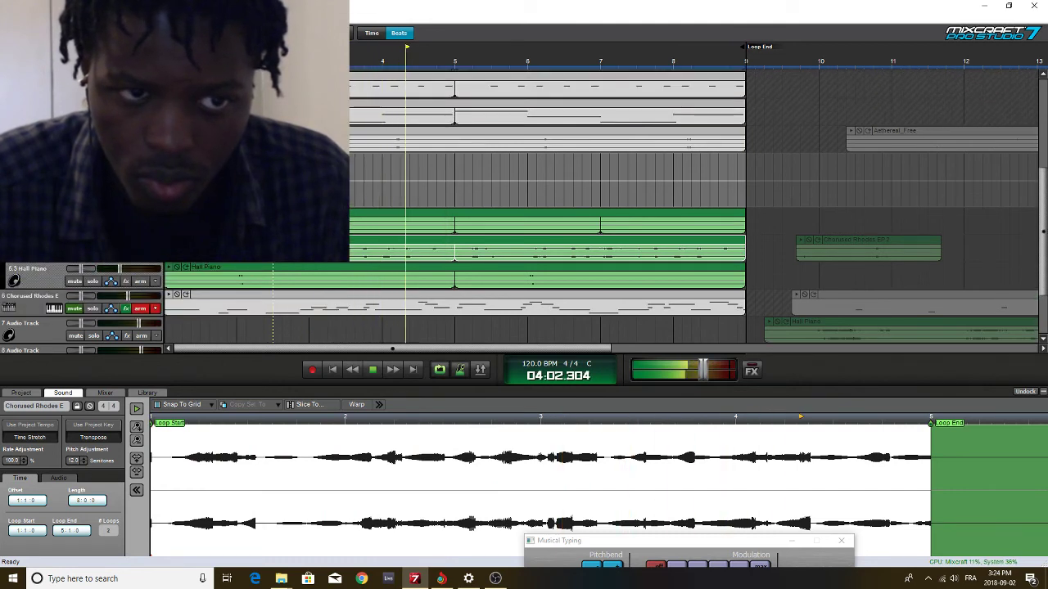
scroll(573, 204, "up", 3)
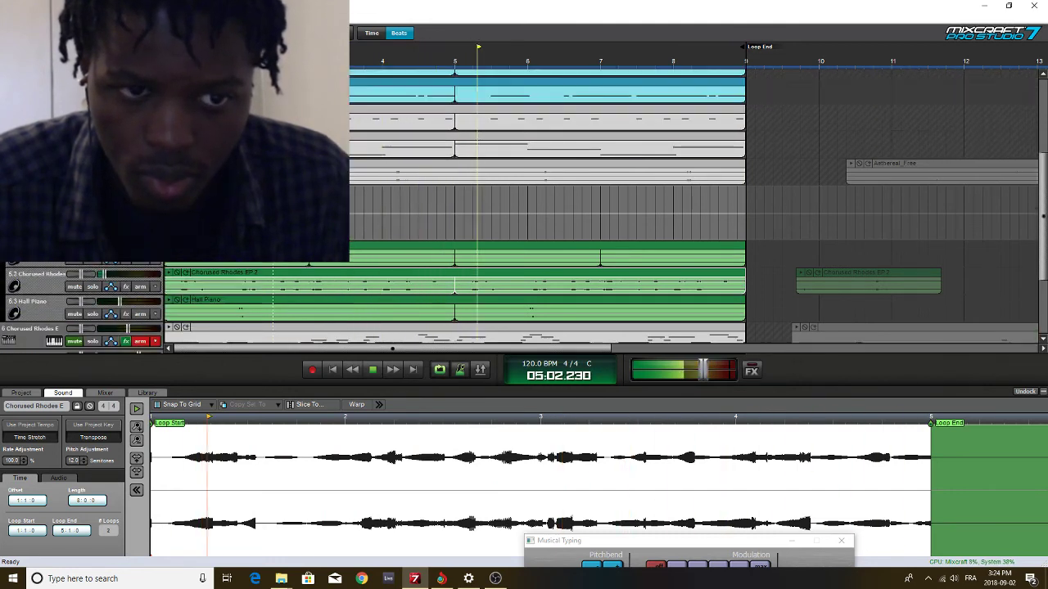
scroll(573, 204, "up", 2)
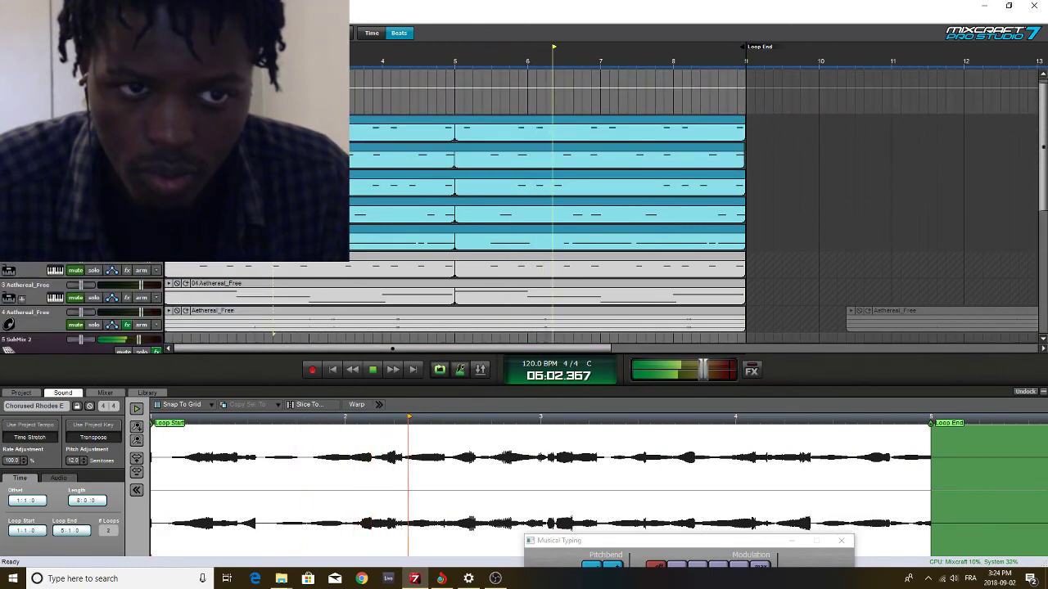
right_click(52, 264)
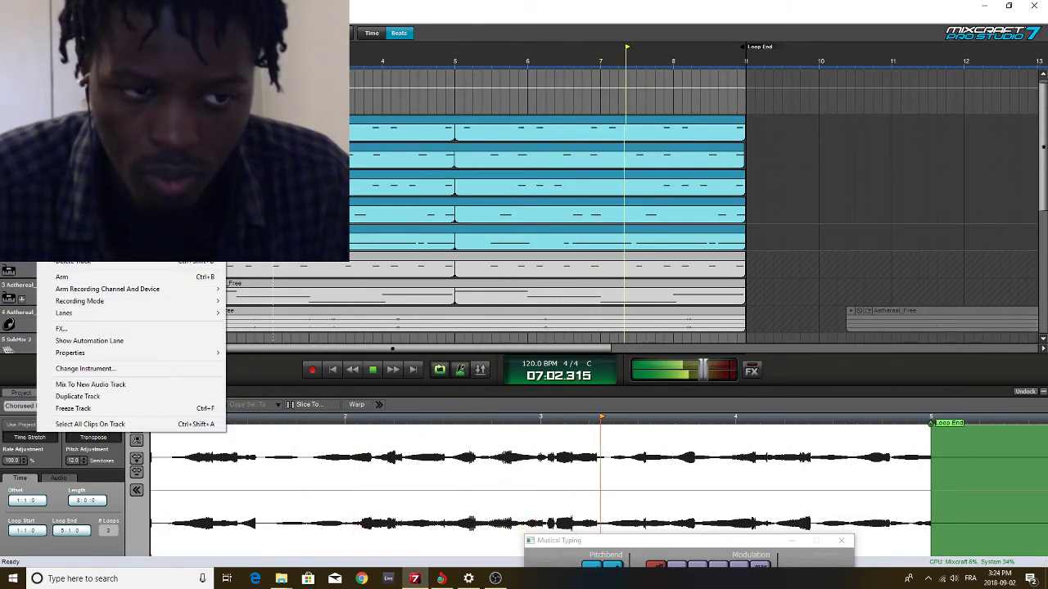
left_click(131, 396)
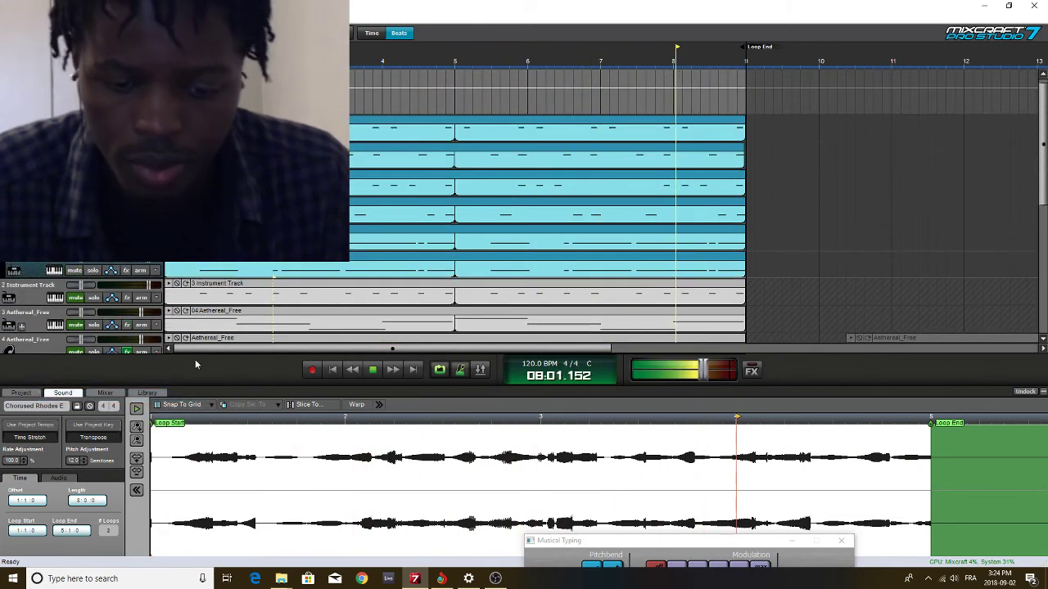
left_click(255, 259)
key("Delete")
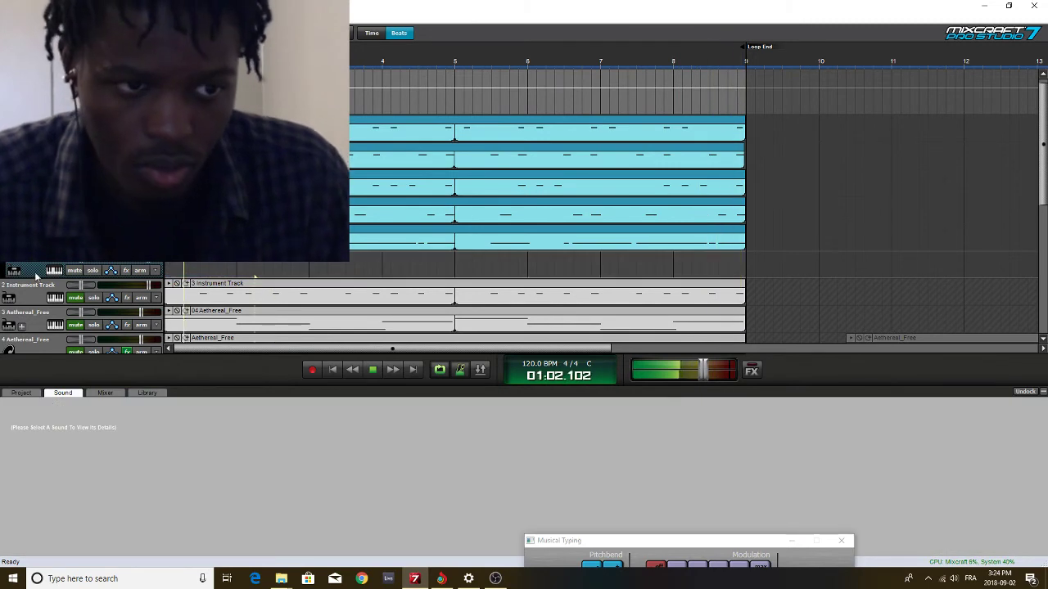
left_click_drag(35, 276, 33, 276)
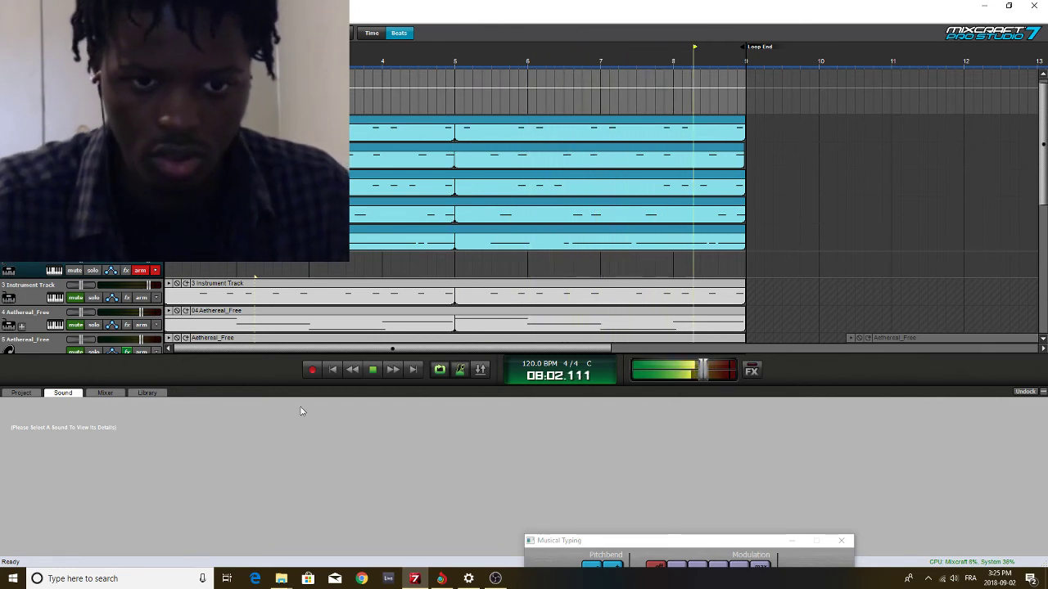
Record a four-measure MIDI part on the armed empty track and delete the short stray clip just before measure 9
left_click(313, 370)
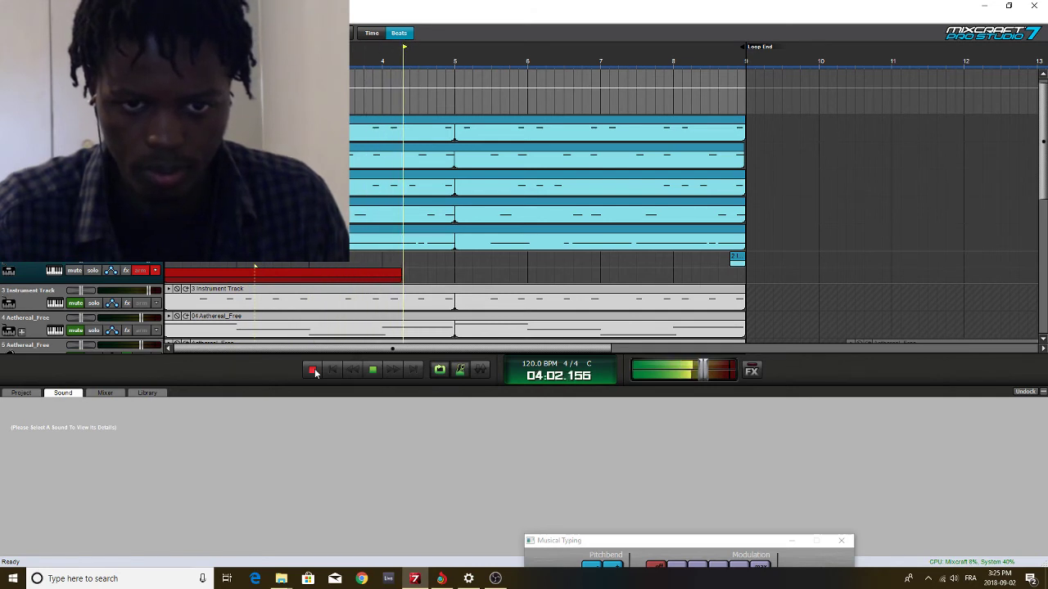
key("r")
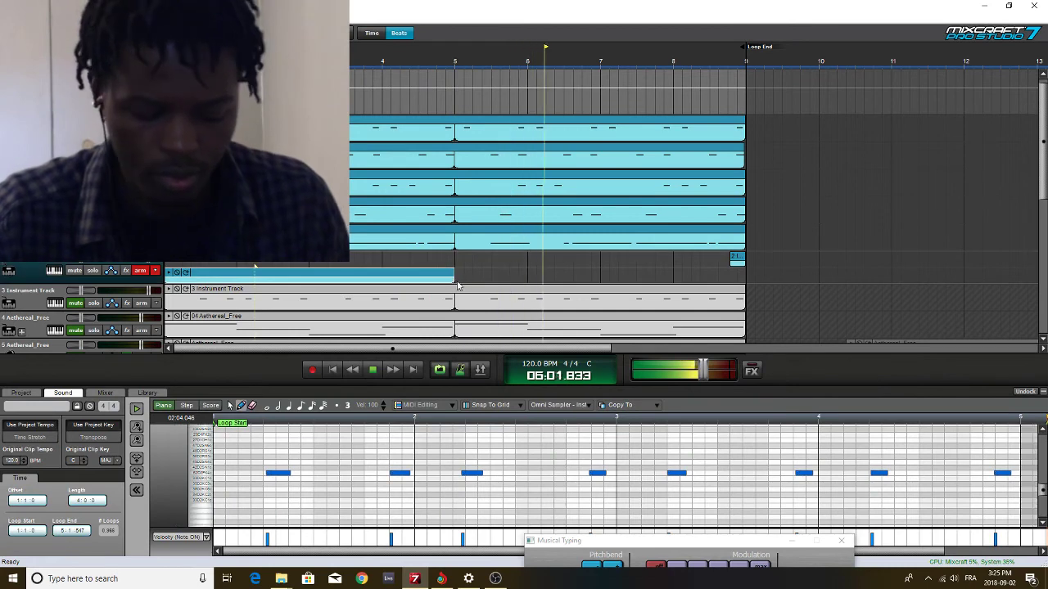
left_click(736, 258)
key("Delete")
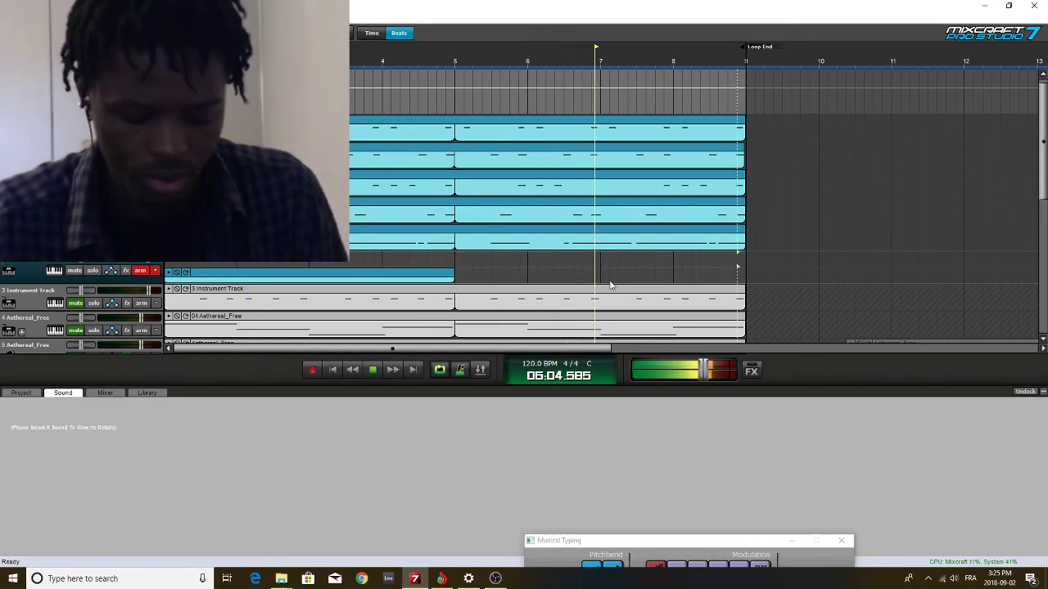
Quantize the start times of the recorded clip's notes to 1/16 notes at 100% strength
left_click(391, 265)
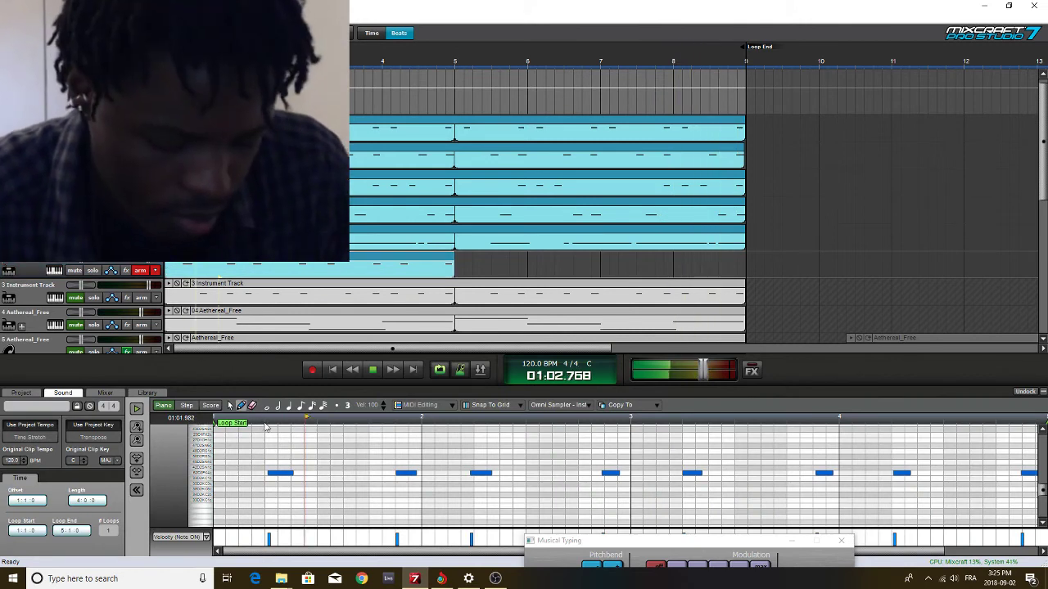
left_click(419, 405)
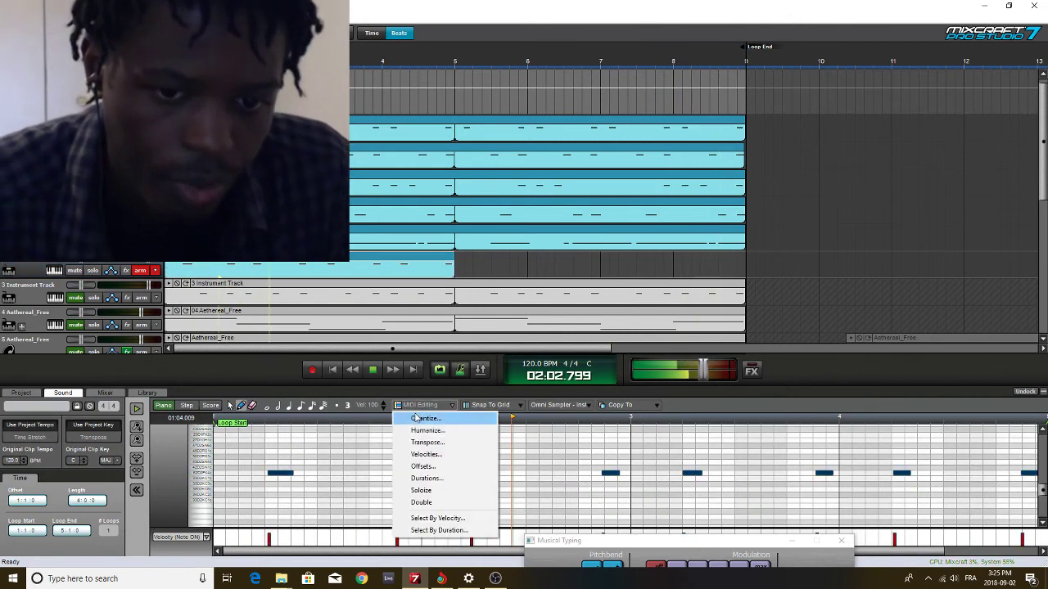
left_click(425, 419)
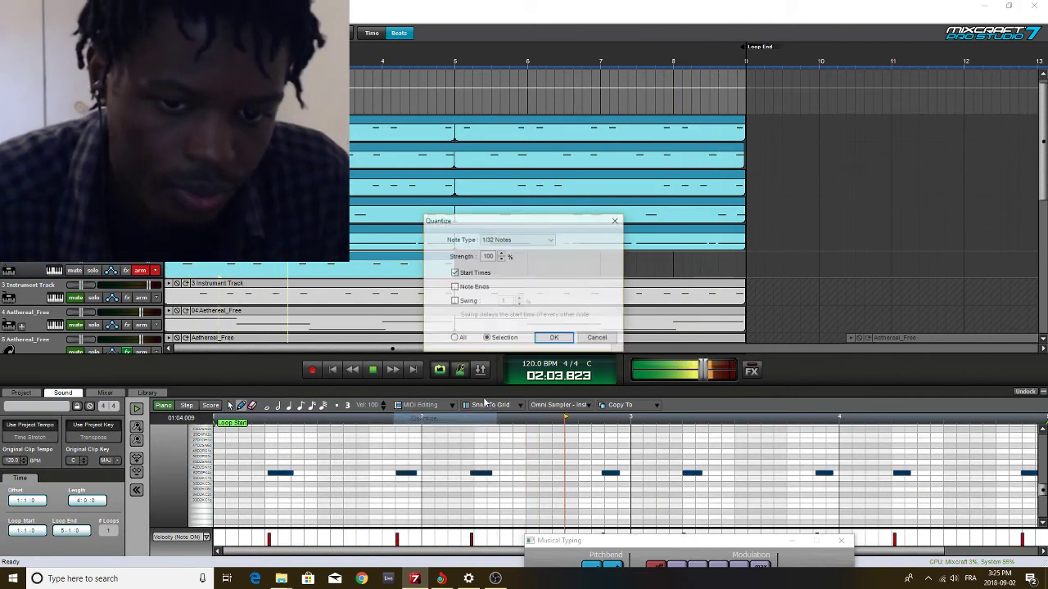
left_click(530, 239)
left_click(512, 281)
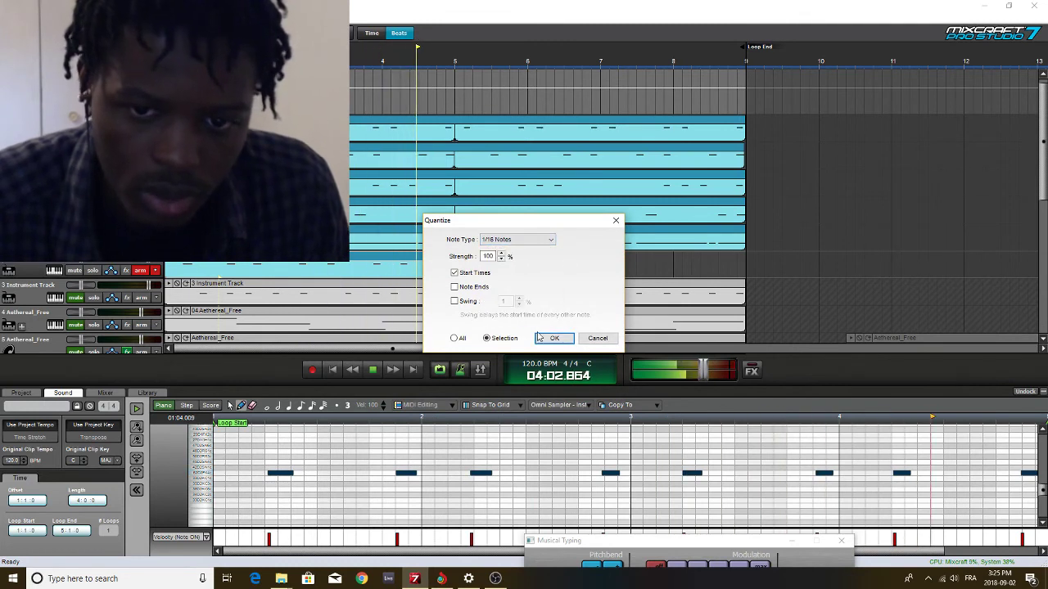
left_click(545, 338)
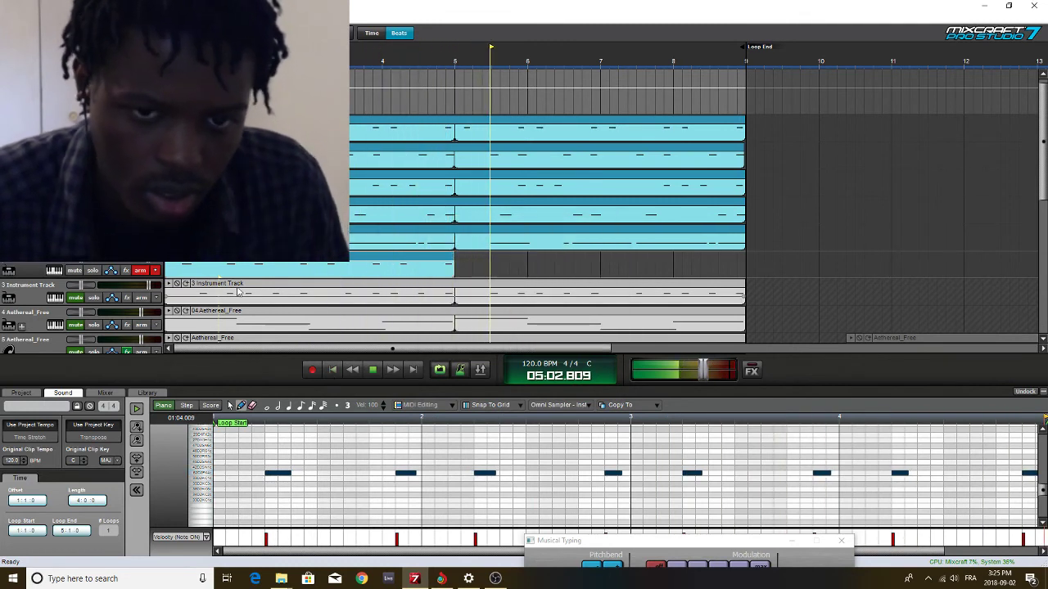
Loop the quantized clip once so it fills eight measures up to the loop end, and disarm its track
left_click(255, 264)
key("space")
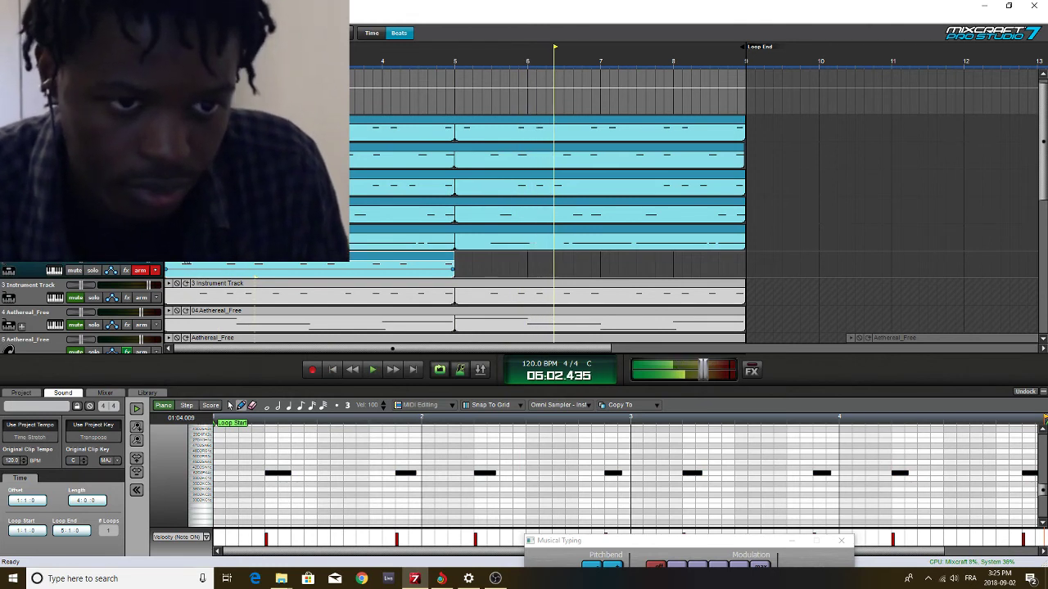
left_click(185, 257)
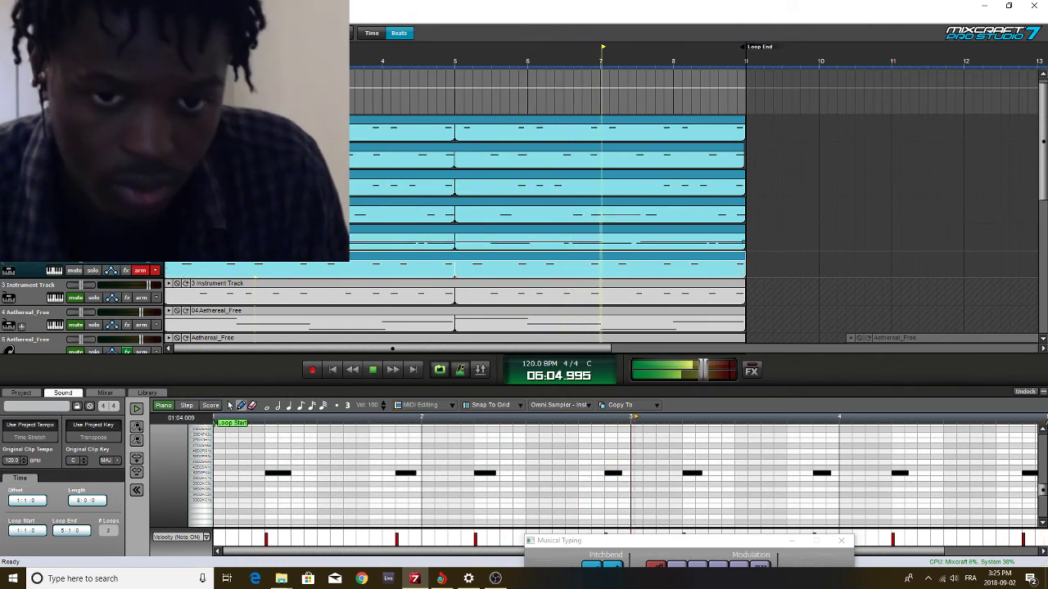
left_click(142, 271)
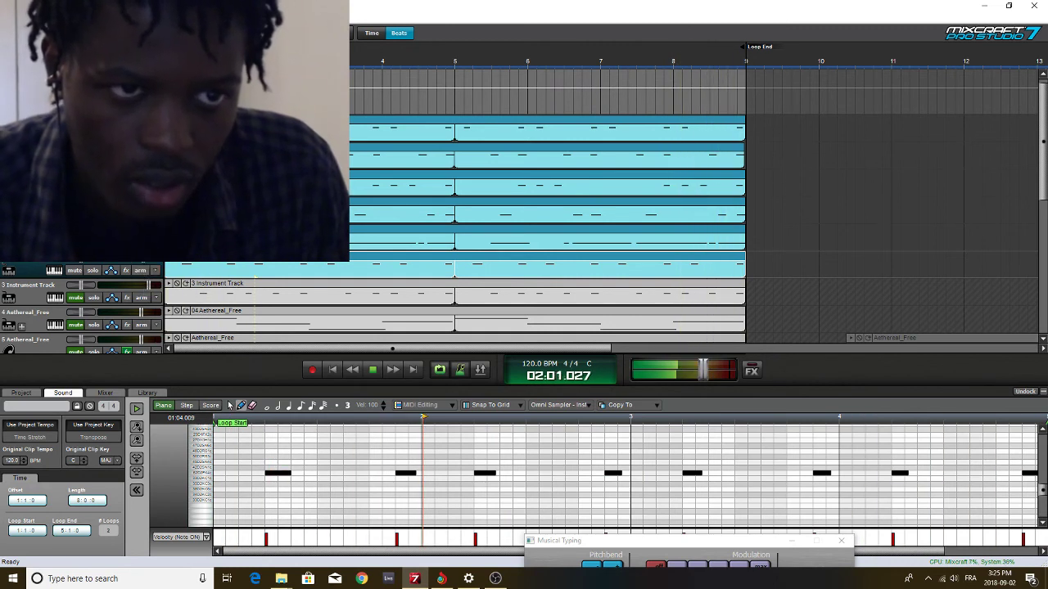
Add CamelCrusher with the Annihilate patch to track 1's effects, check it during playback, and close the effect windows
scroll(163, 221, "up", 1)
left_click(126, 252)
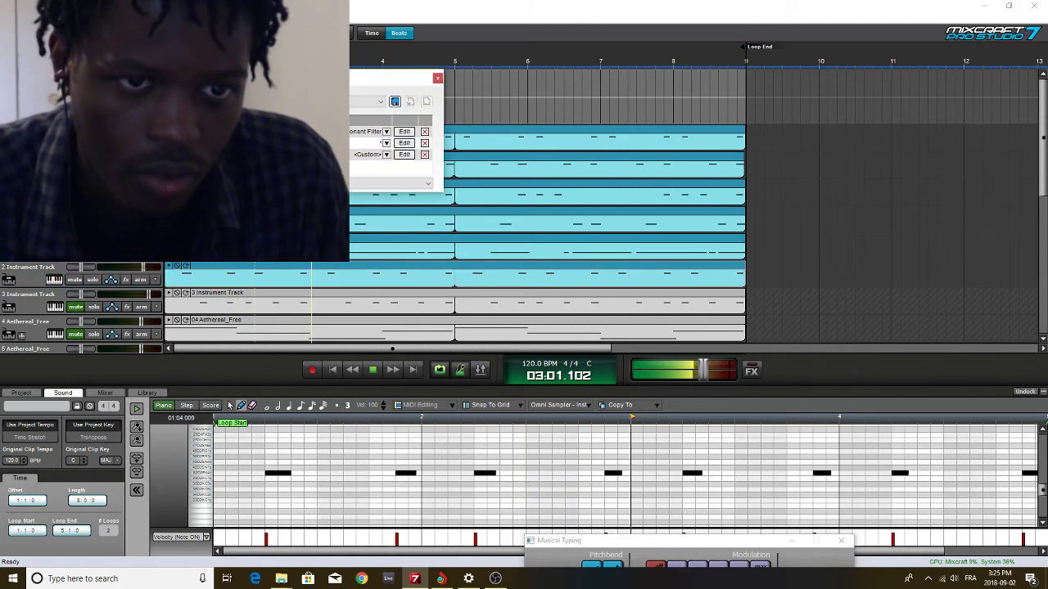
left_click(327, 167)
scroll(278, 225, "down", 4)
left_click(278, 233)
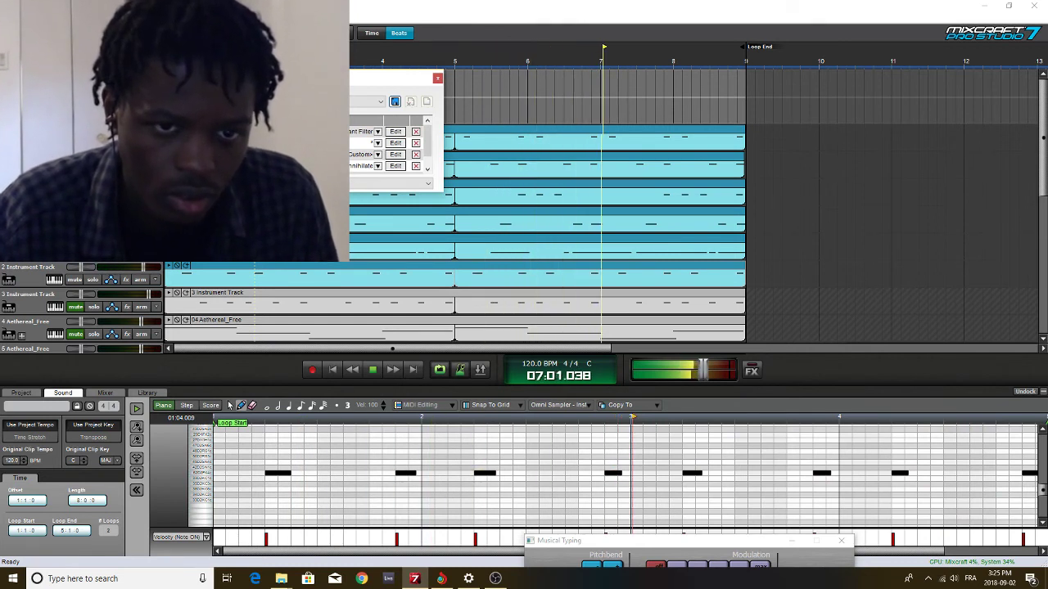
left_click(395, 165)
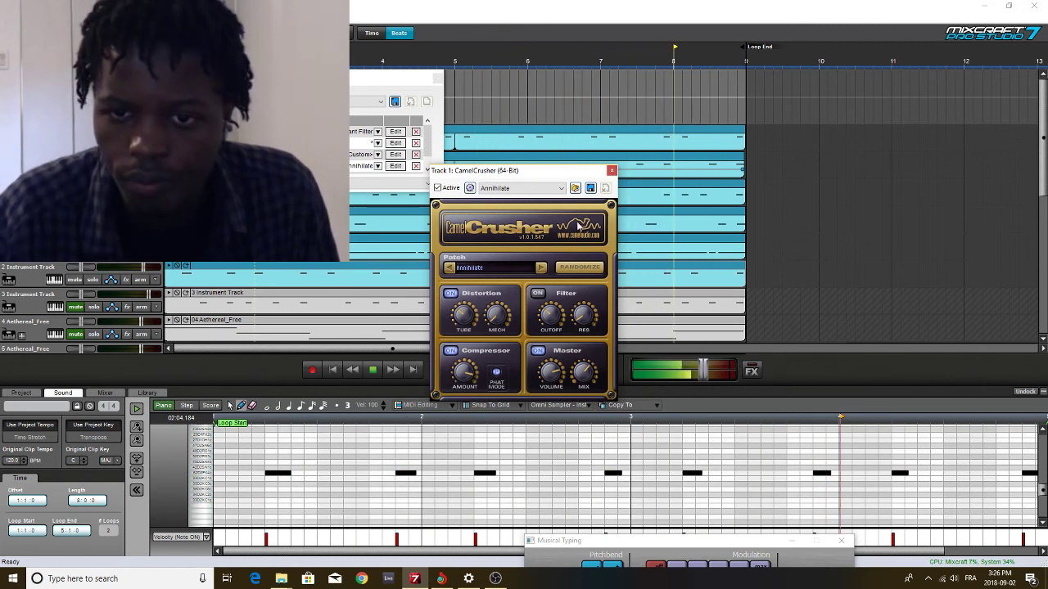
left_click(612, 170)
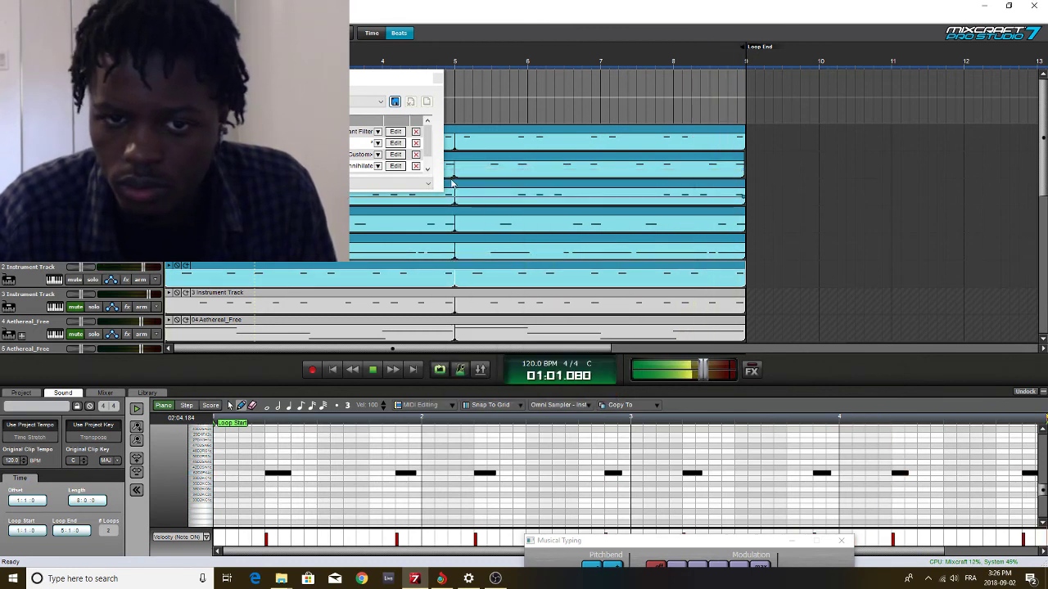
left_click(455, 174)
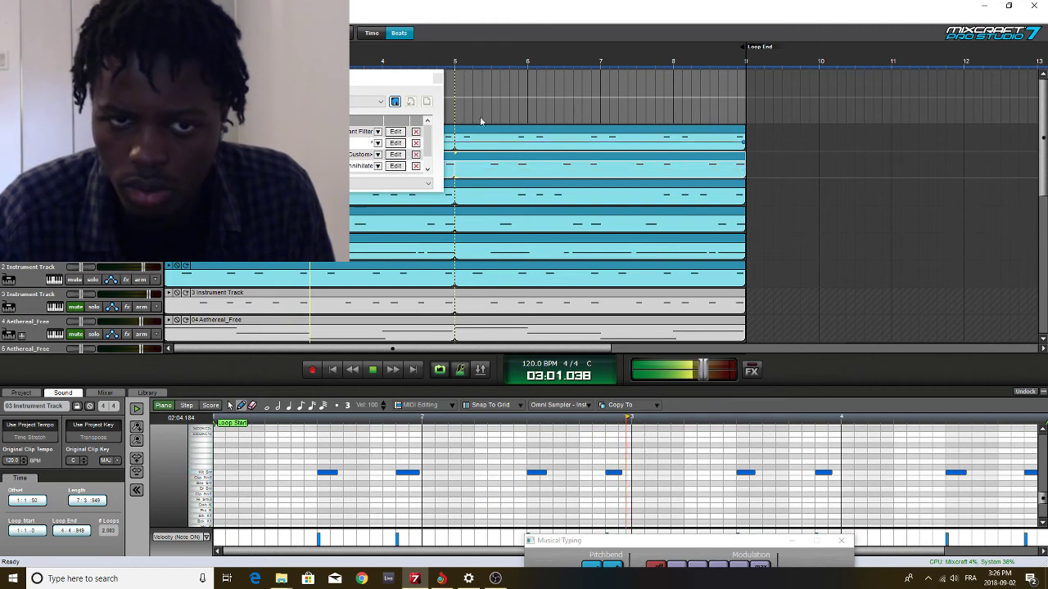
left_click(437, 79)
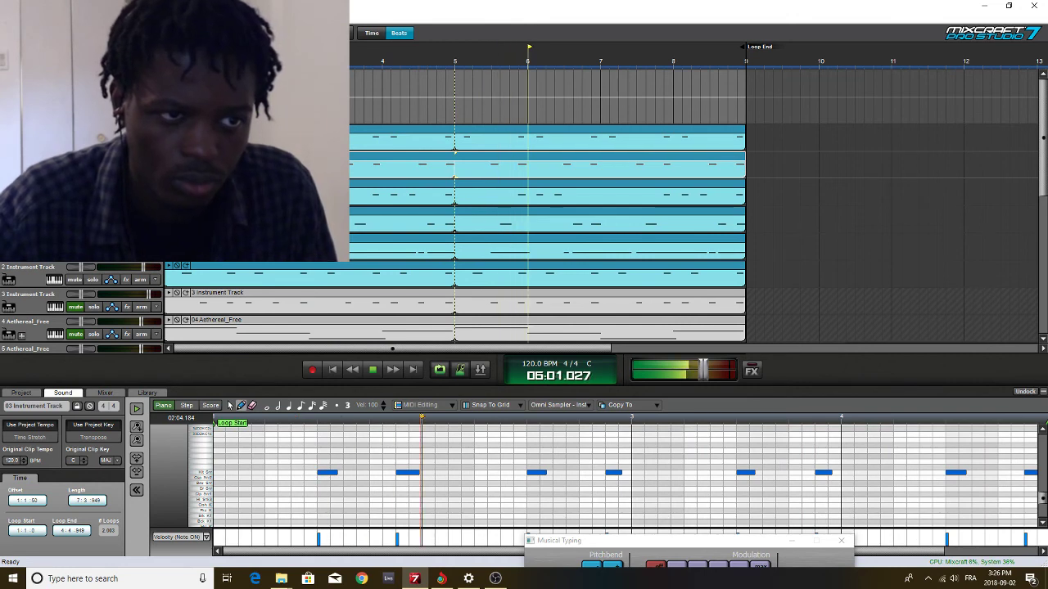
Open the instrument preset chooser for the empty track above the existing submix
scroll(606, 233, "down", 3)
scroll(605, 233, "up", 3)
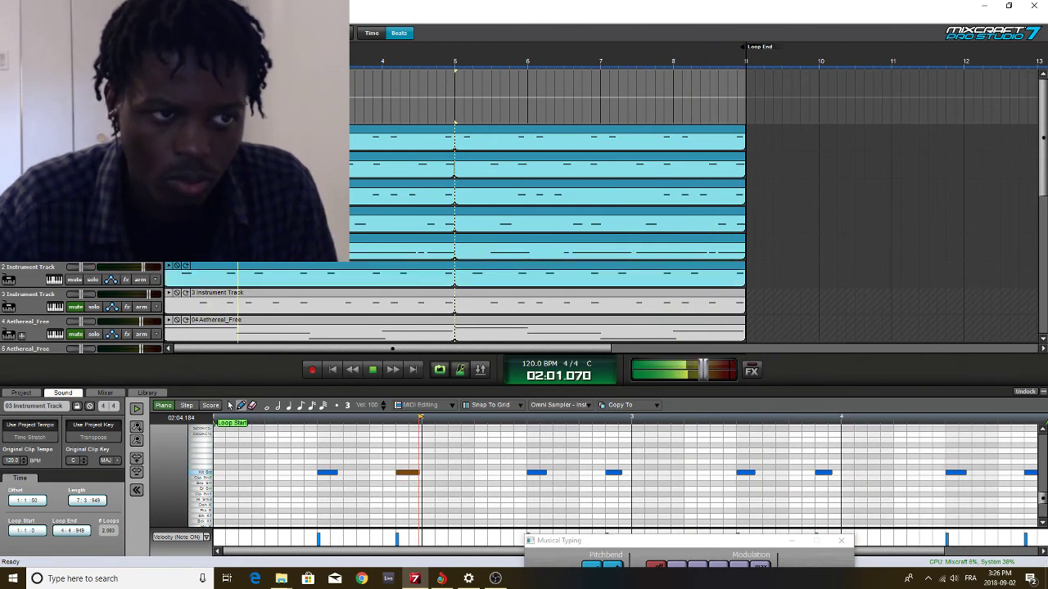
scroll(523, 206, "up", 1)
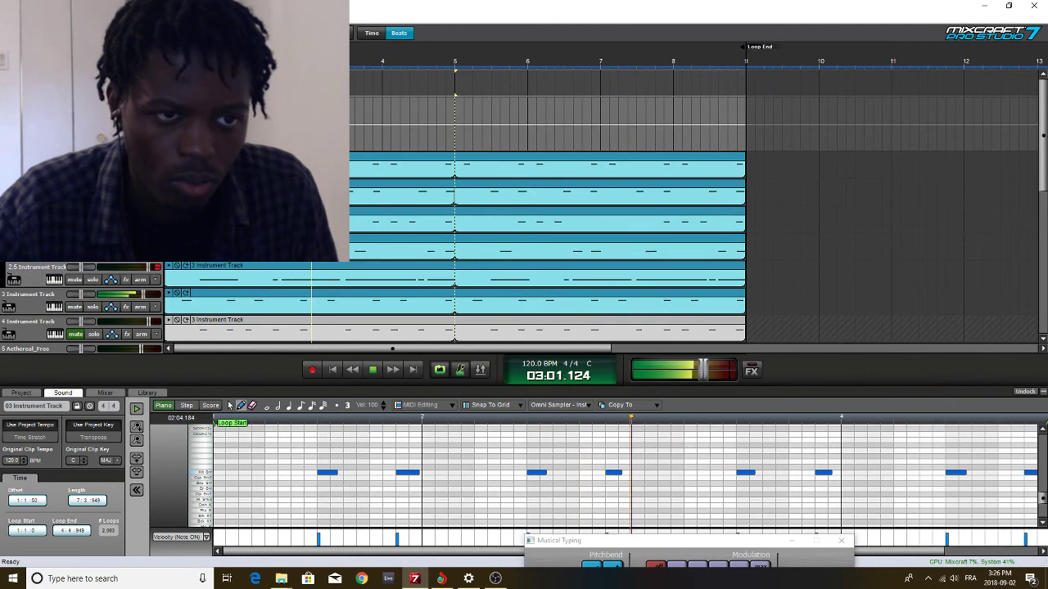
left_click(54, 115)
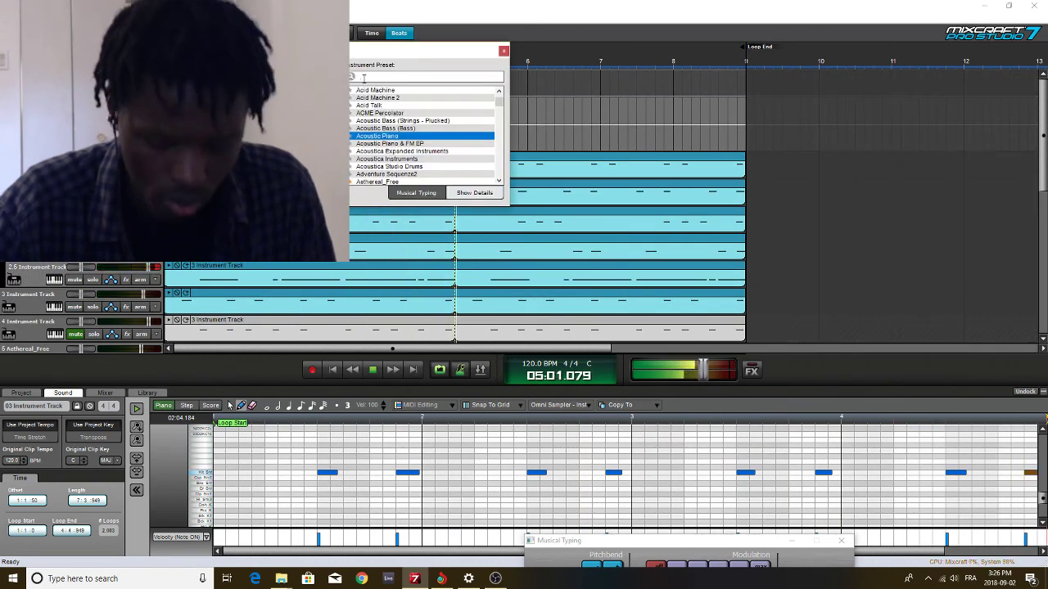
type("ble")
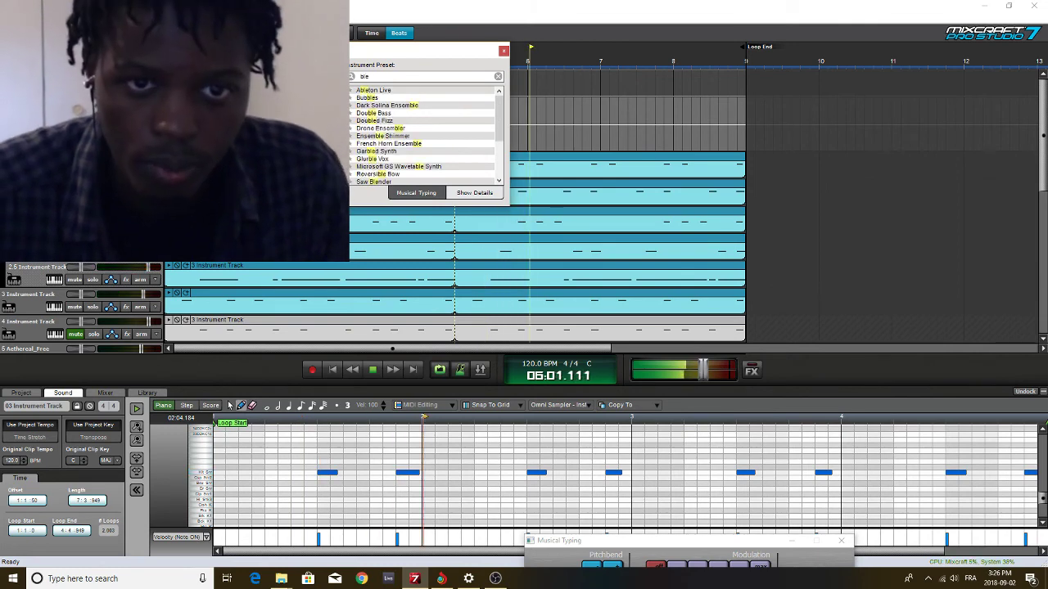
type("e")
key("BackSpace")
key("BackSpace")
key("BackSpace")
key("BackSpace")
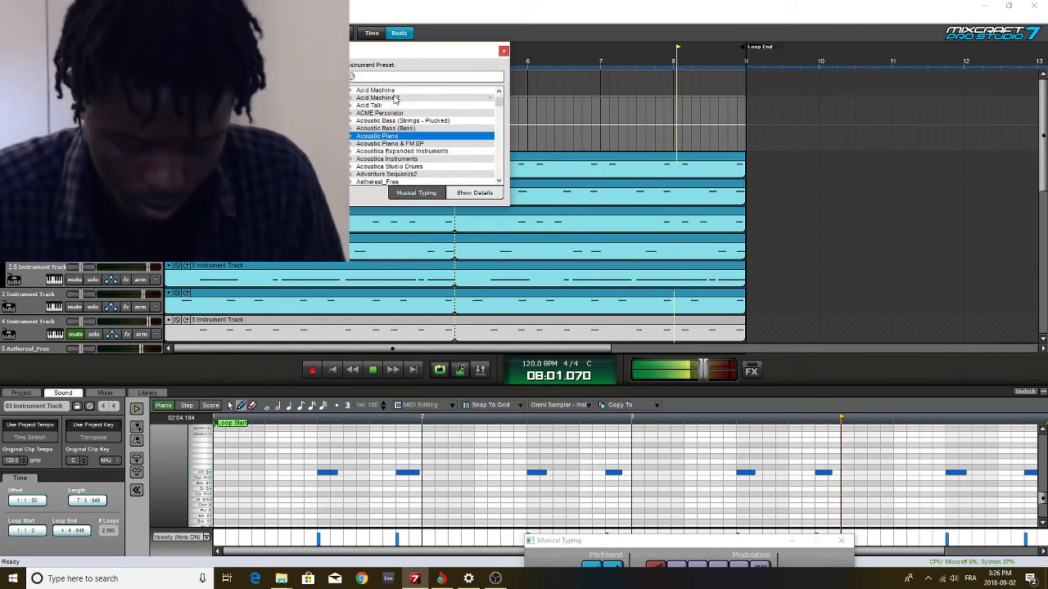
Search the instrument presets for 808, load TS-808 Mono, check its drum settings, and close the instrument windows
type("808")
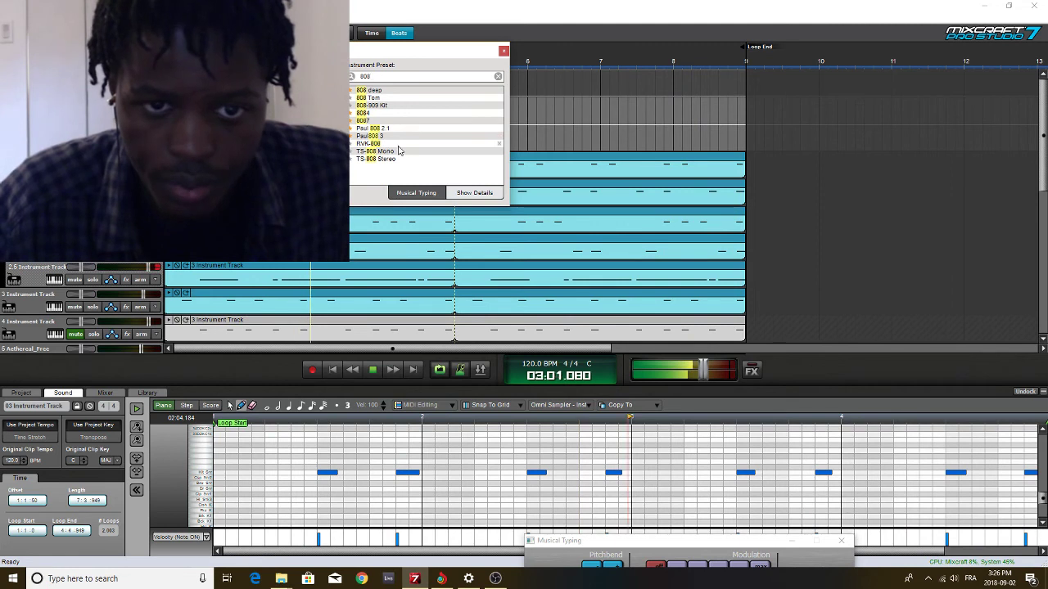
left_click(382, 152)
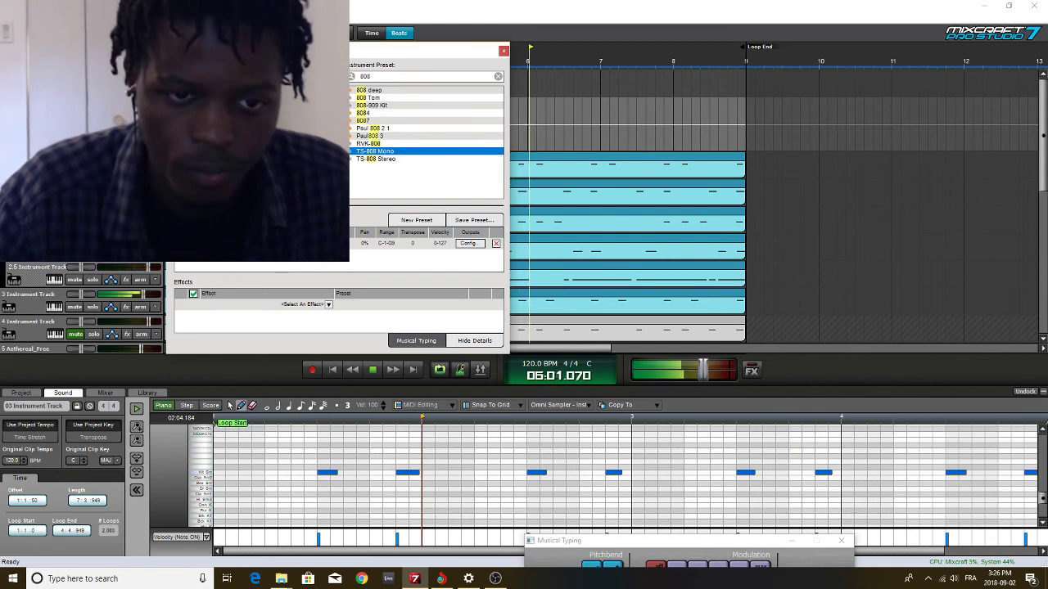
left_click(468, 243)
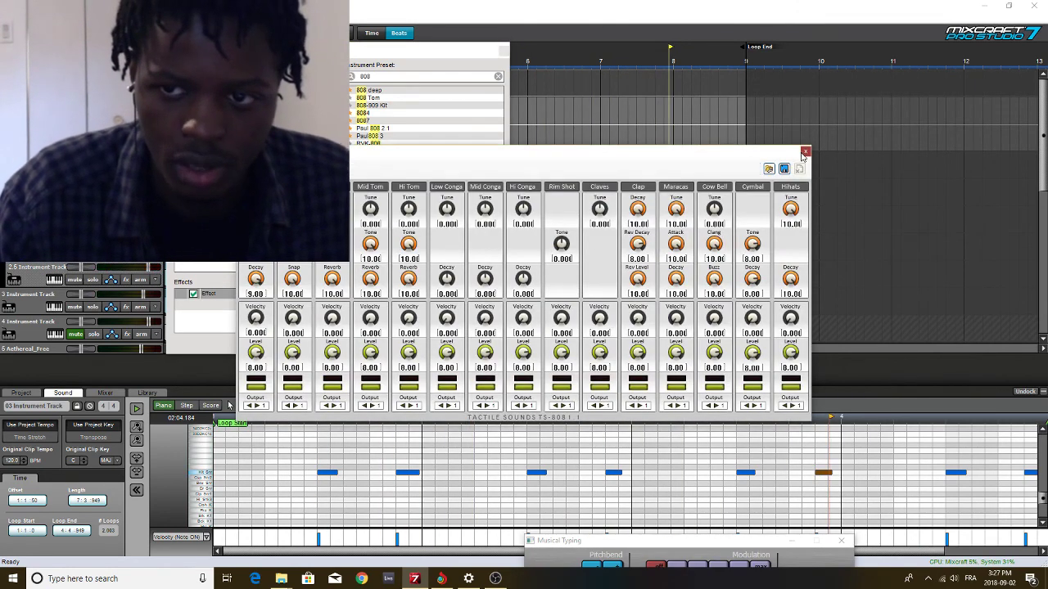
left_click(806, 153)
left_click(504, 51)
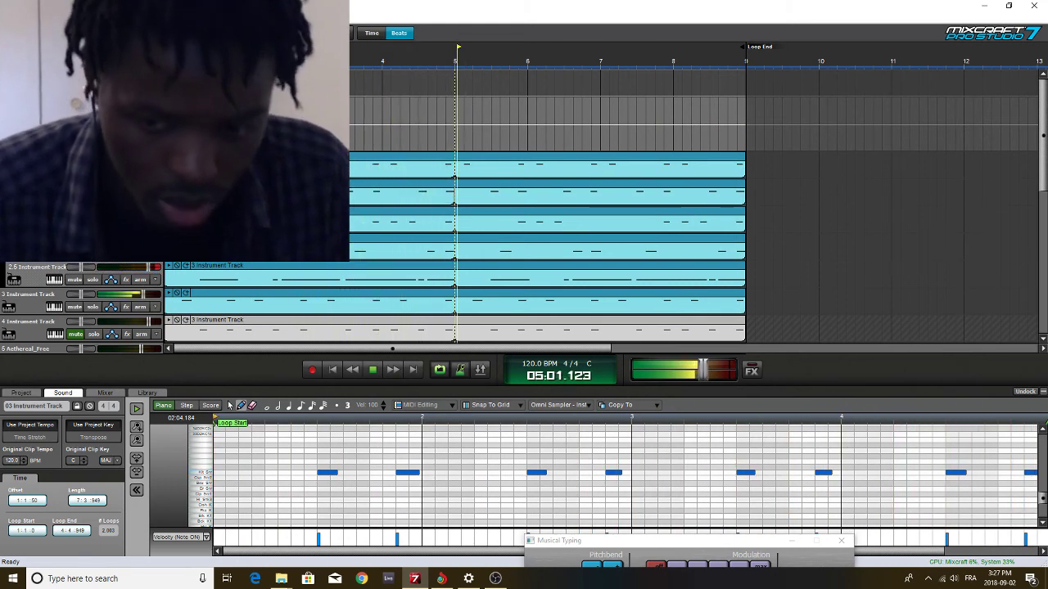
Record a TS-808 Mono part up to measure 9, trim and move it to measure 1, and loop it to fill eight measures
key("space")
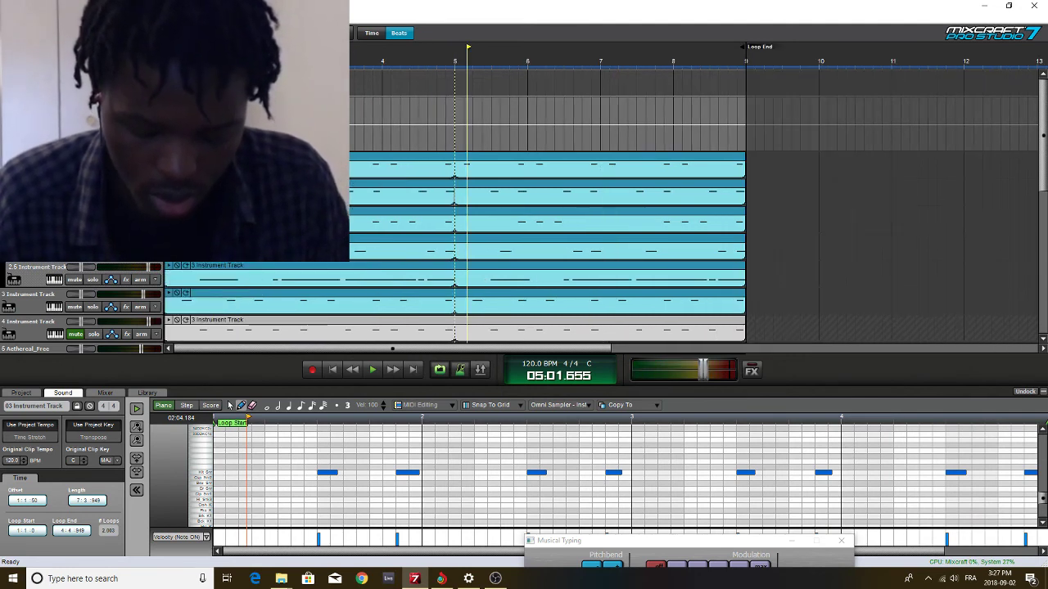
key("space")
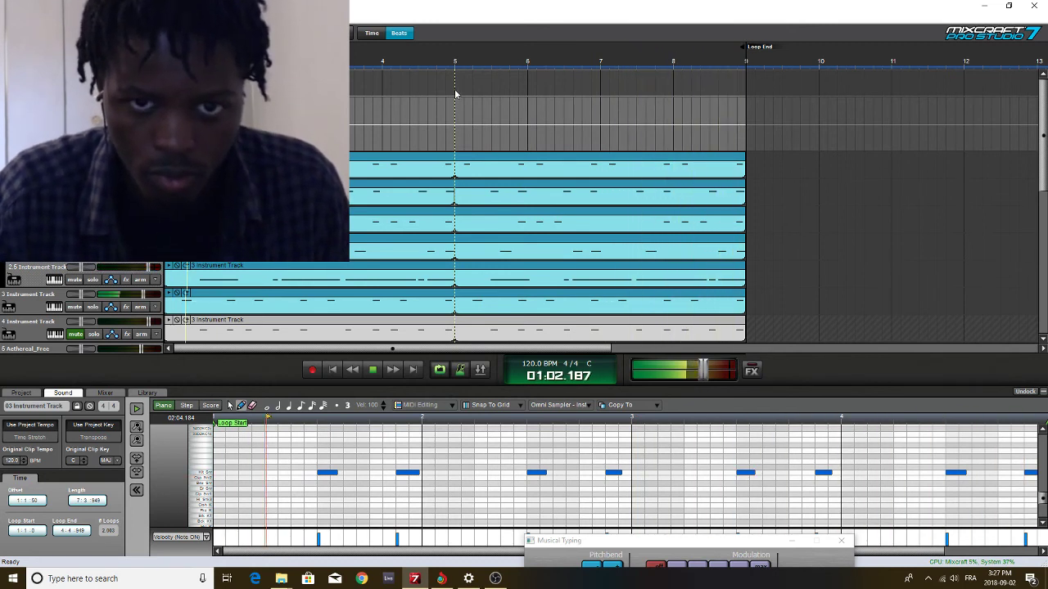
left_click(418, 86)
left_click(374, 95)
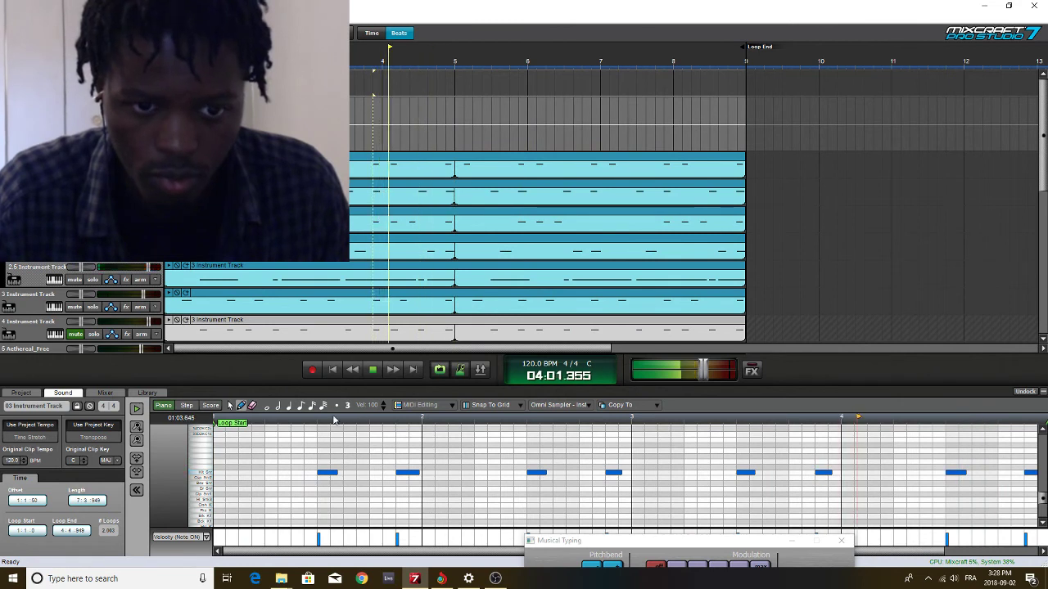
left_click(311, 372)
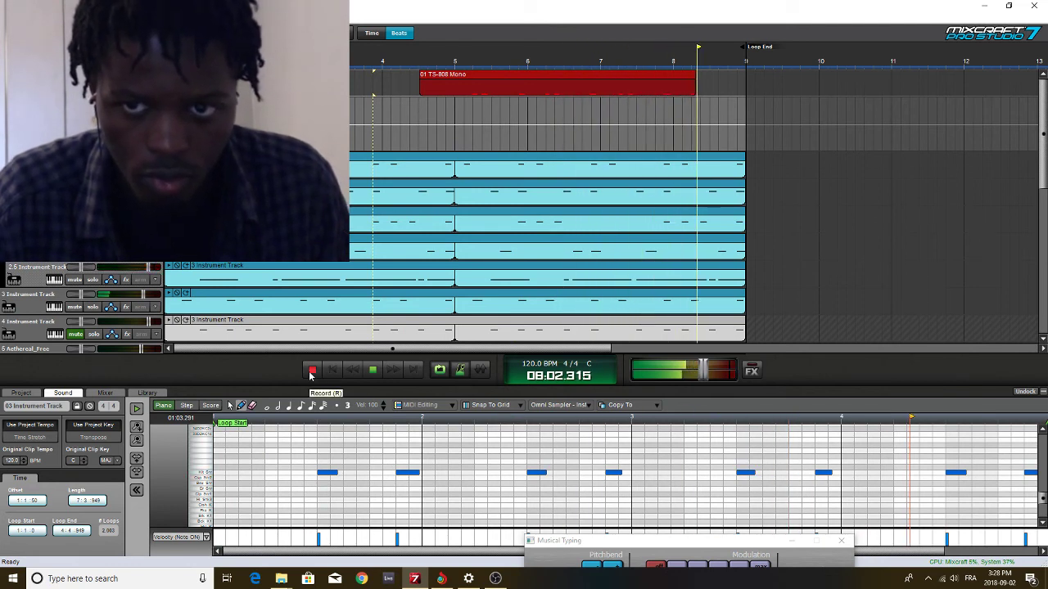
left_click(310, 374)
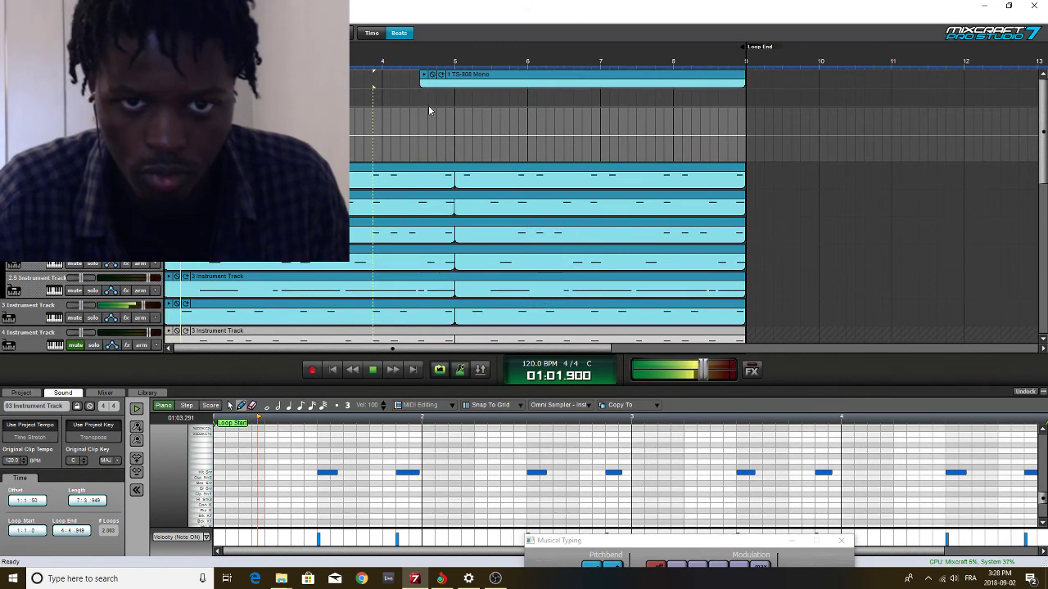
left_click_drag(419, 85, 224, 77)
key("ctrl+w")
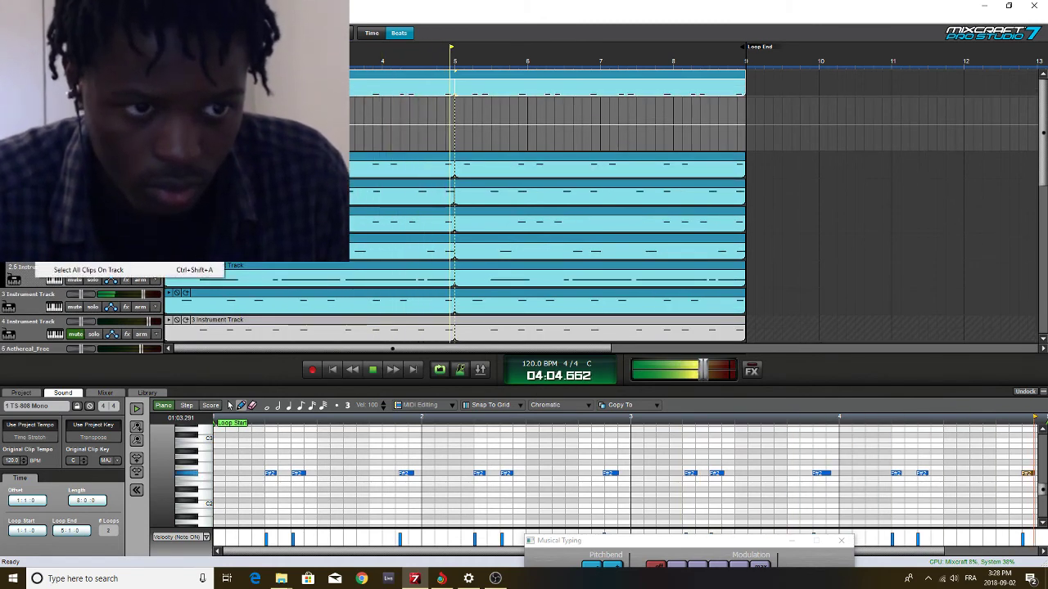
Duplicate the TS-808 Mono track and delete the copied clip so the new track is empty
key("ctrl+d")
left_click(227, 109)
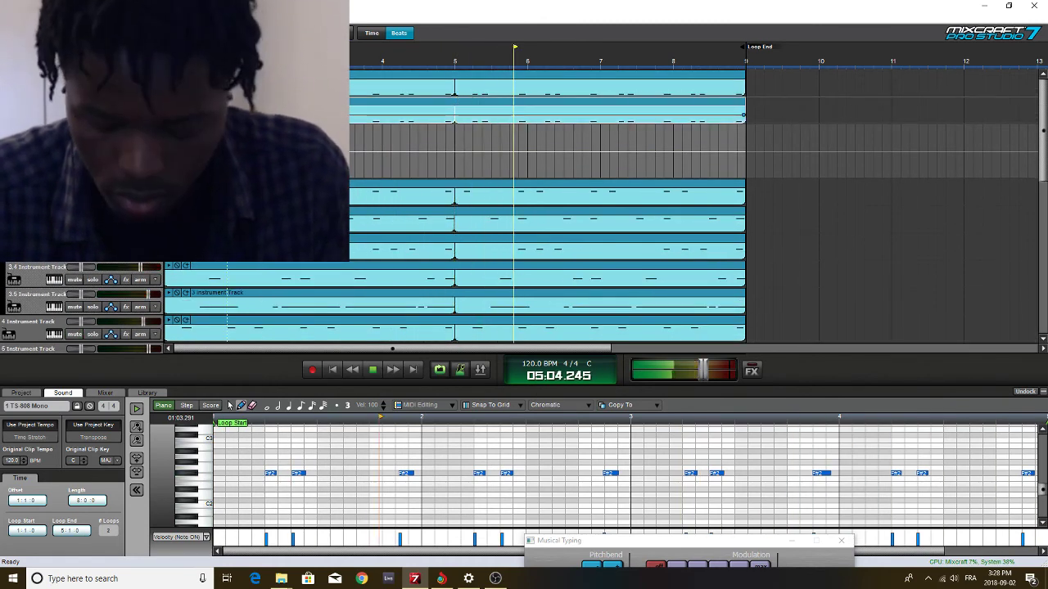
key("Delete")
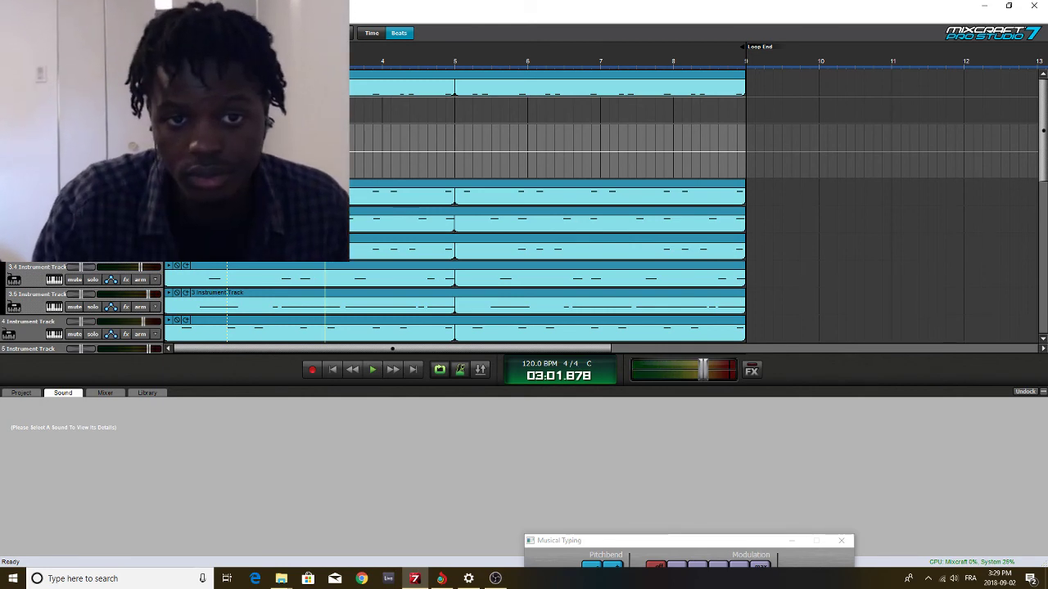
left_click(312, 370)
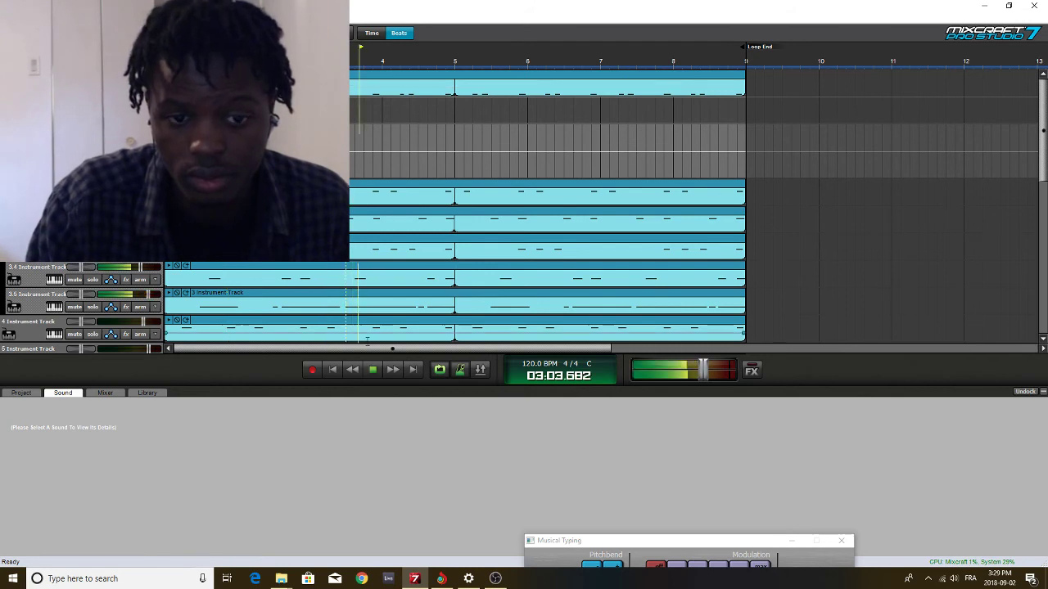
left_click(312, 370)
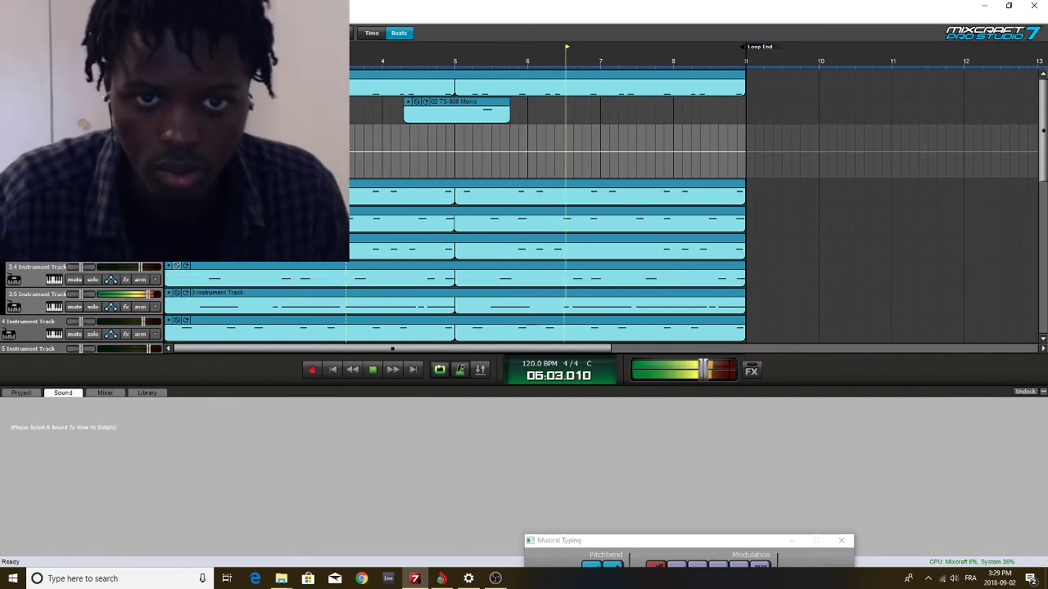
left_click(482, 109)
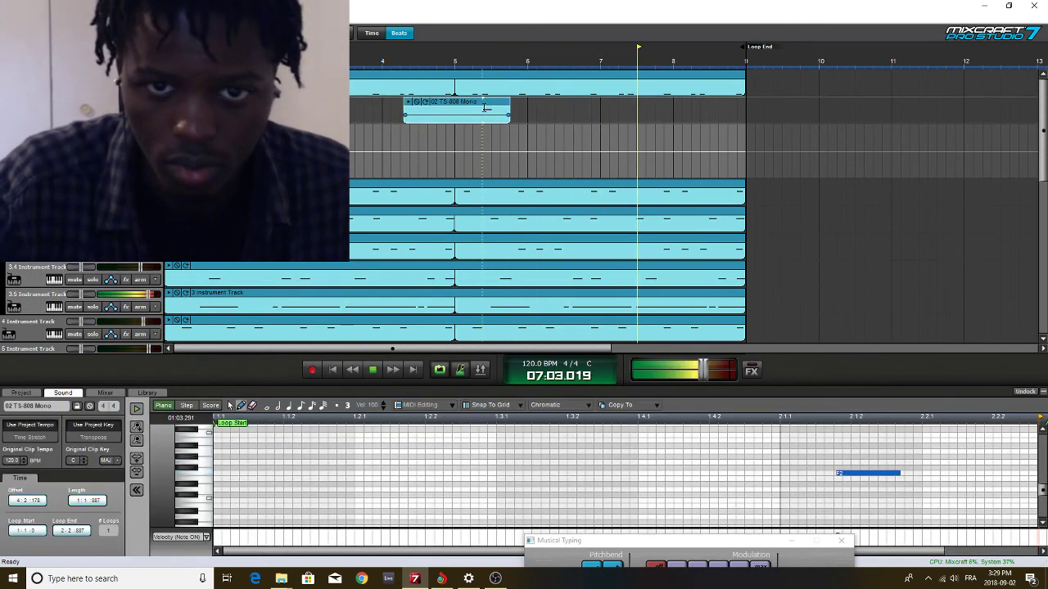
key("Delete")
Record a second TS-808 Mono part on the duplicated track from measure 4 up to the loop end
left_click(369, 196)
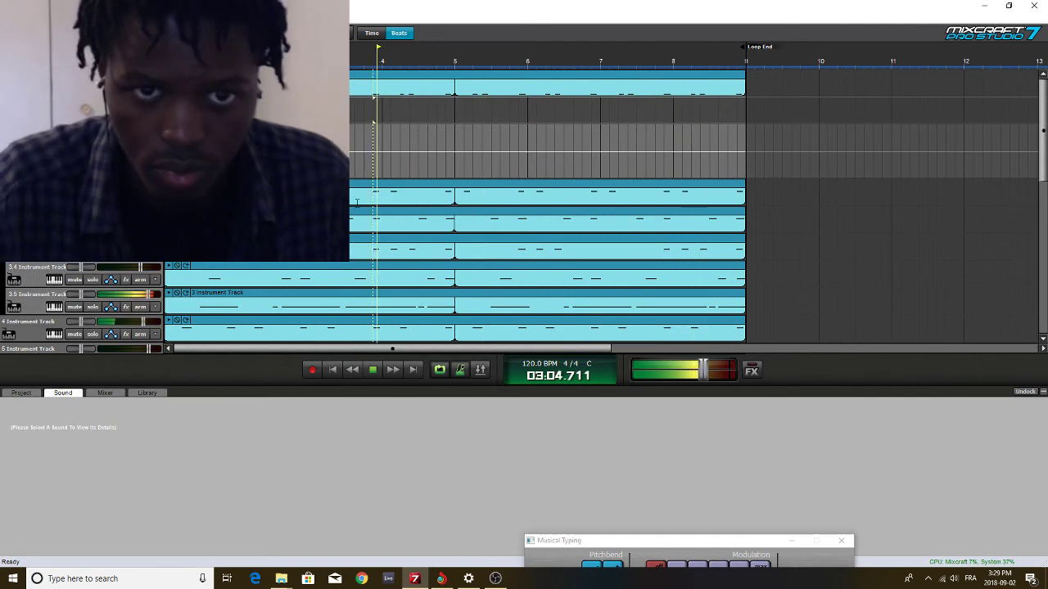
left_click(301, 309)
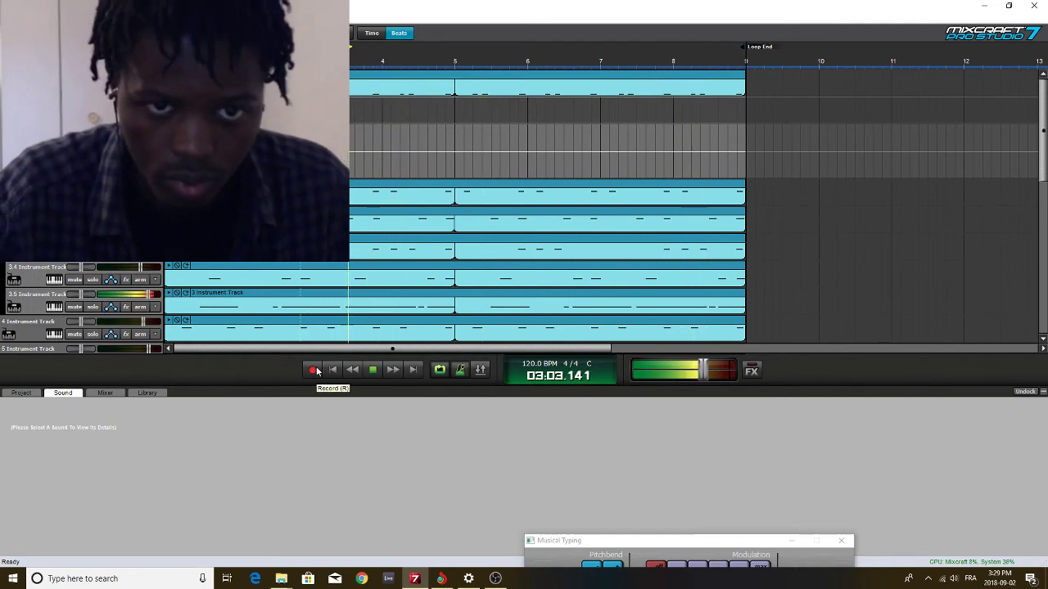
left_click(313, 370)
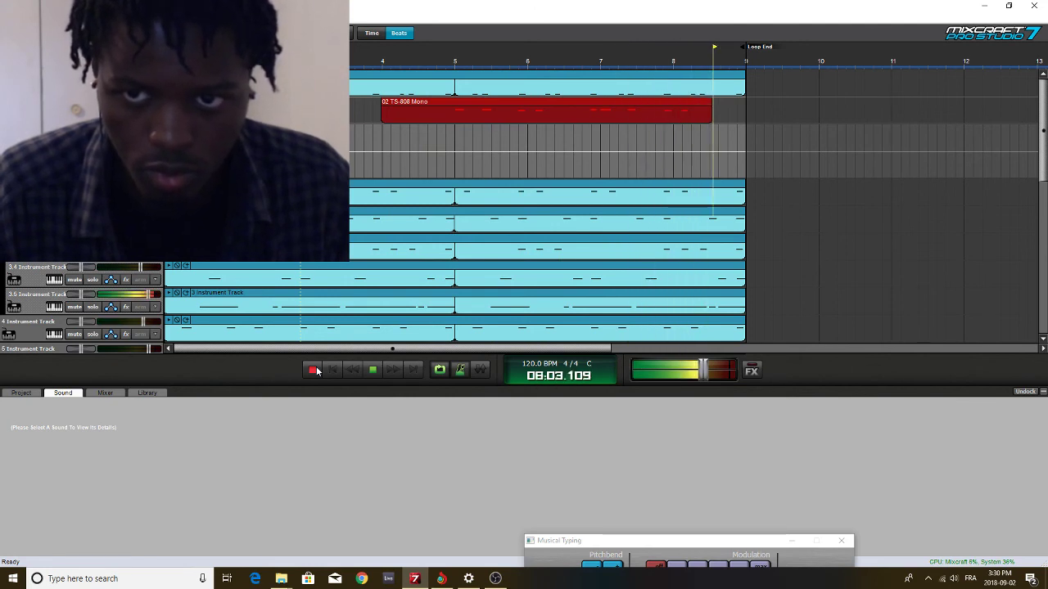
left_click(313, 370)
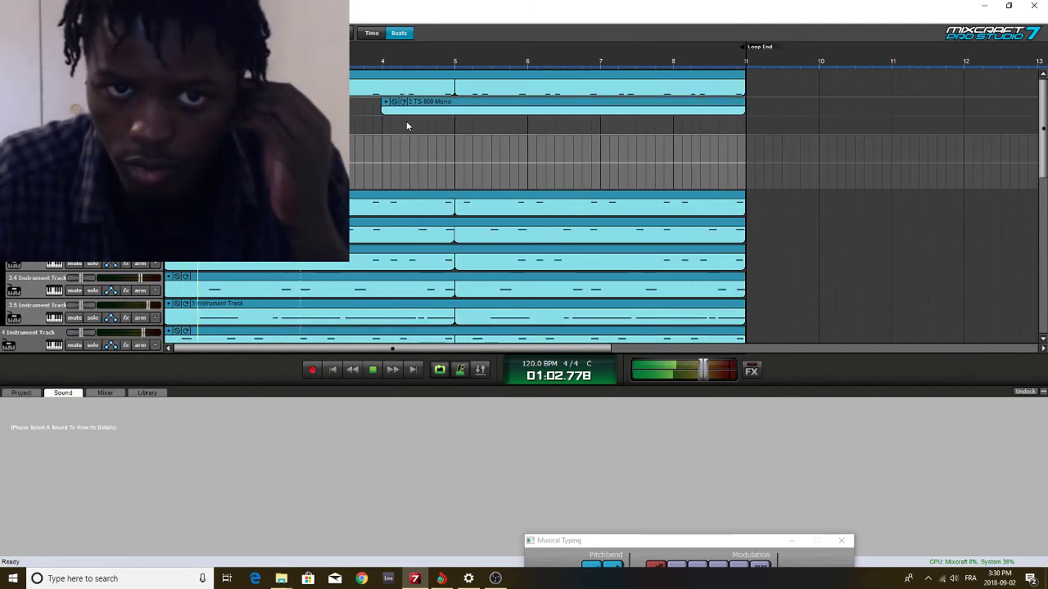
Trim the second recorded clip to start at measure 5, move it to measure 1, and loop it once to fill eight measures
left_click_drag(383, 115, 457, 117)
left_click_drag(522, 111, 231, 108)
key("space")
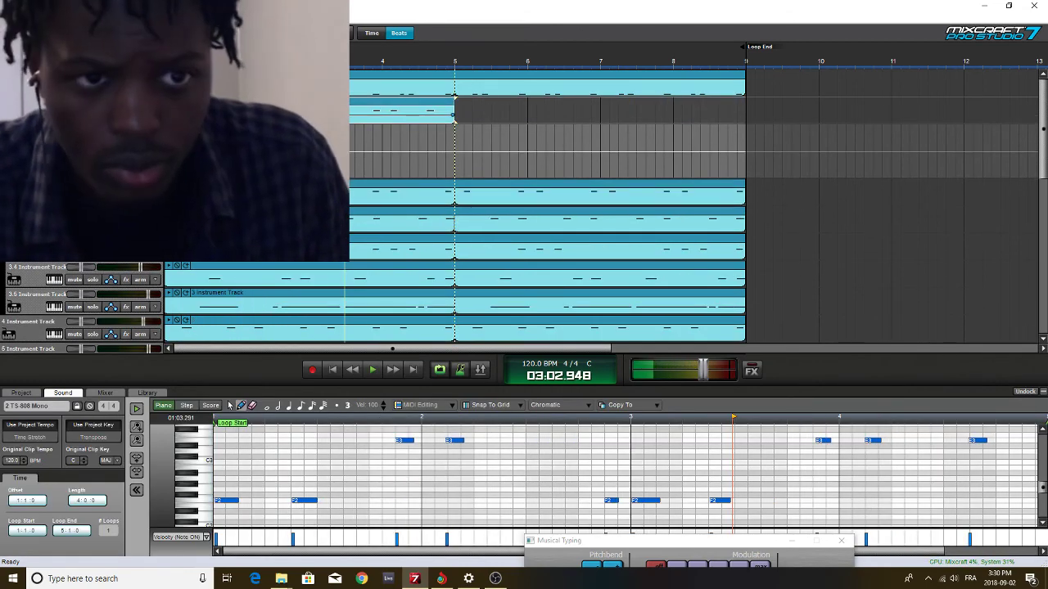
left_click(186, 103)
key("space")
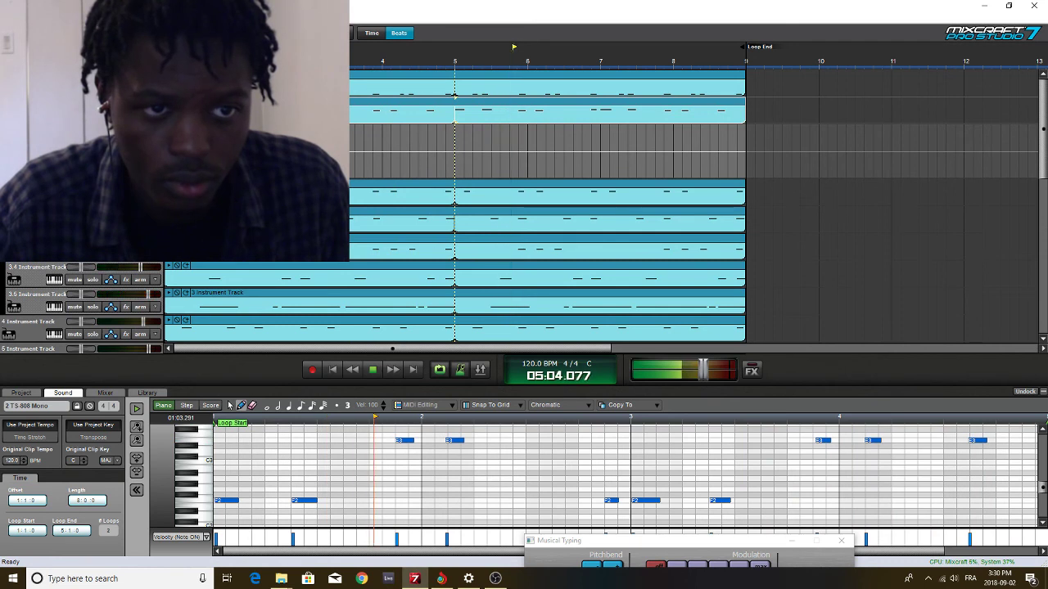
Quantize the start times of the second TS-808 clip's notes to 1/16 notes at 100% strength
key("space")
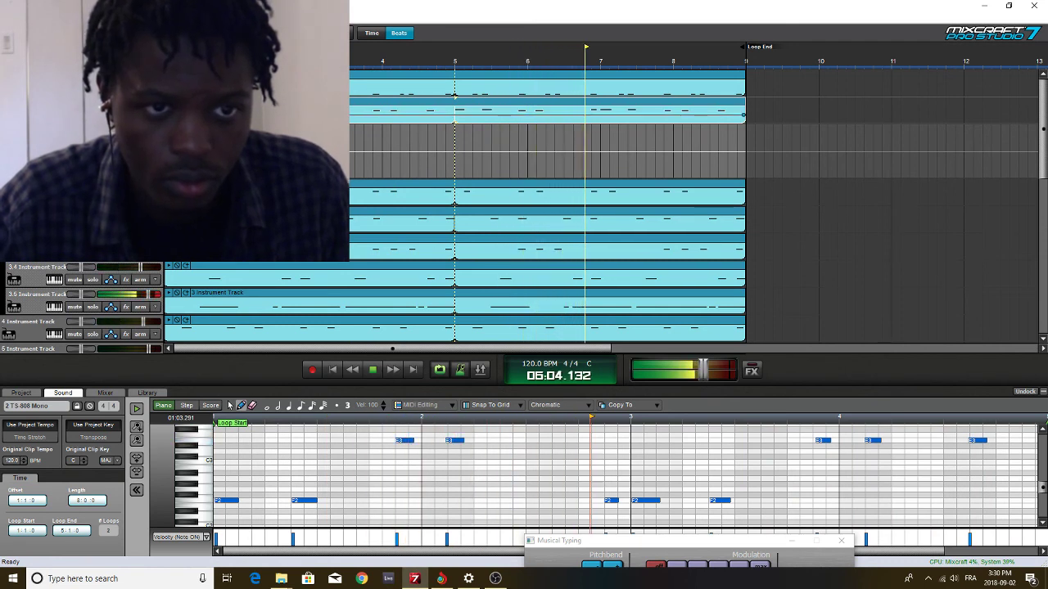
left_click(358, 419)
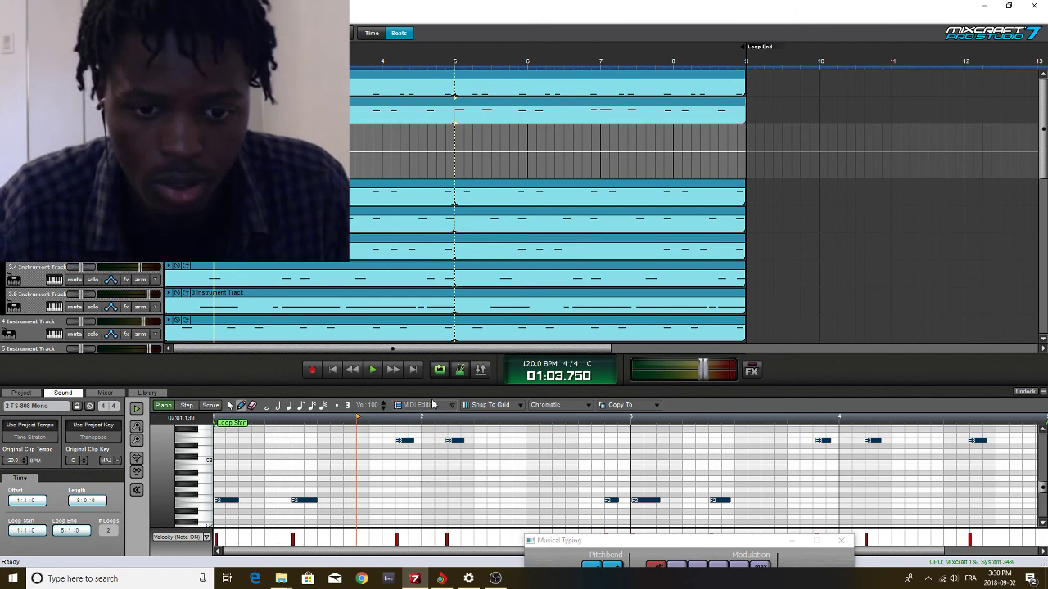
left_click(433, 404)
left_click(421, 417)
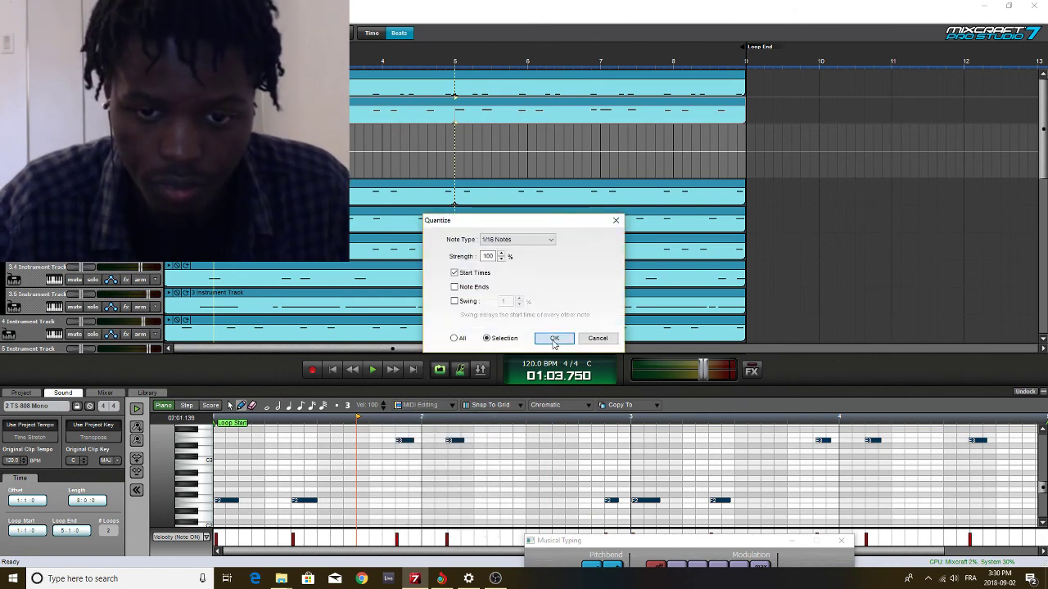
left_click(554, 339)
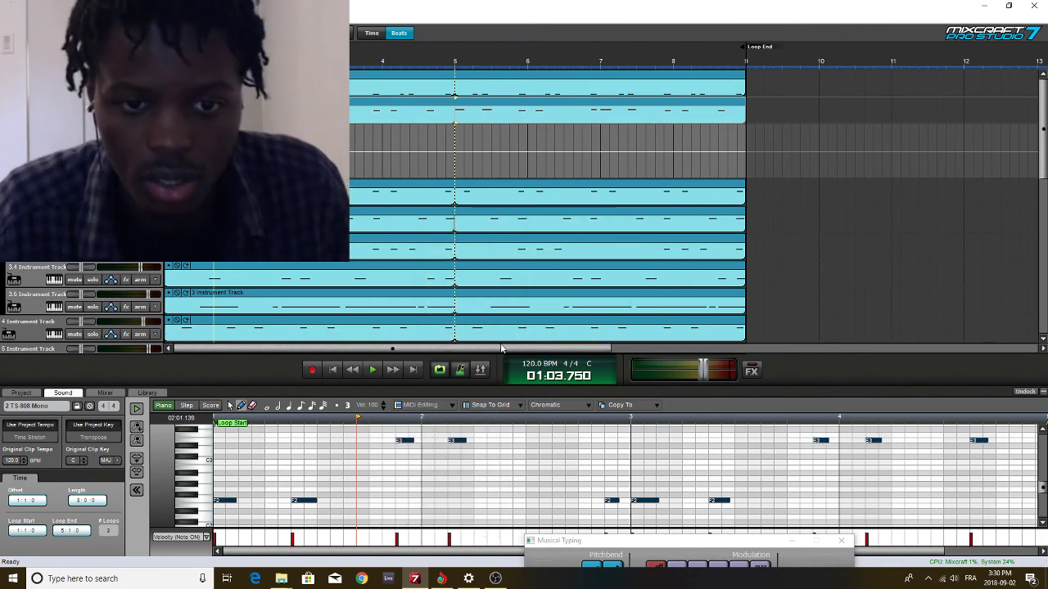
Lower the high shelf of track 3's ReaEQ effect to 2893 Hz at -120 dB during playback, and close the equalizer
key("space")
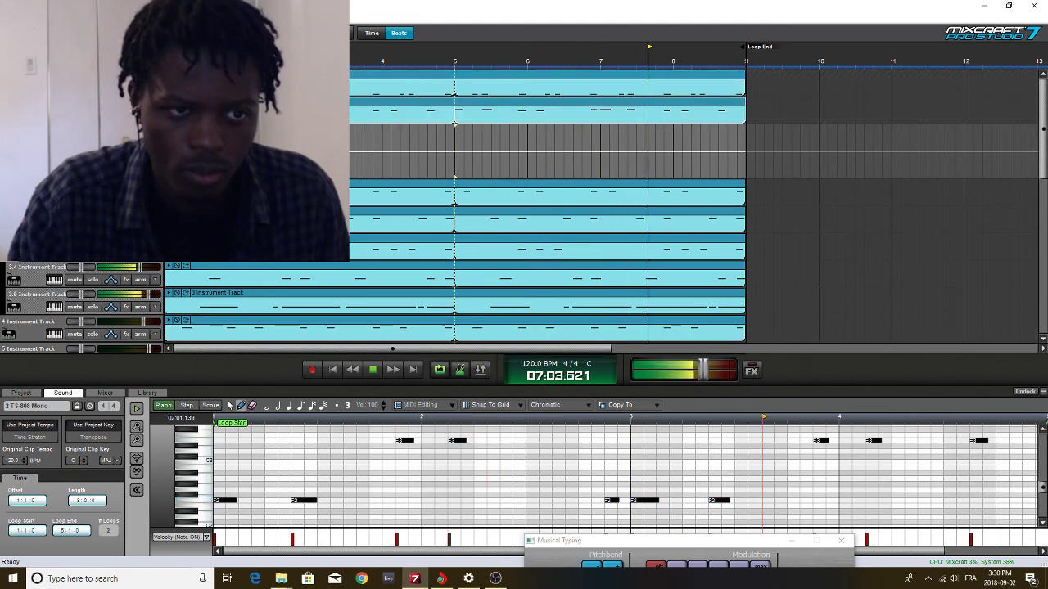
left_click(126, 116)
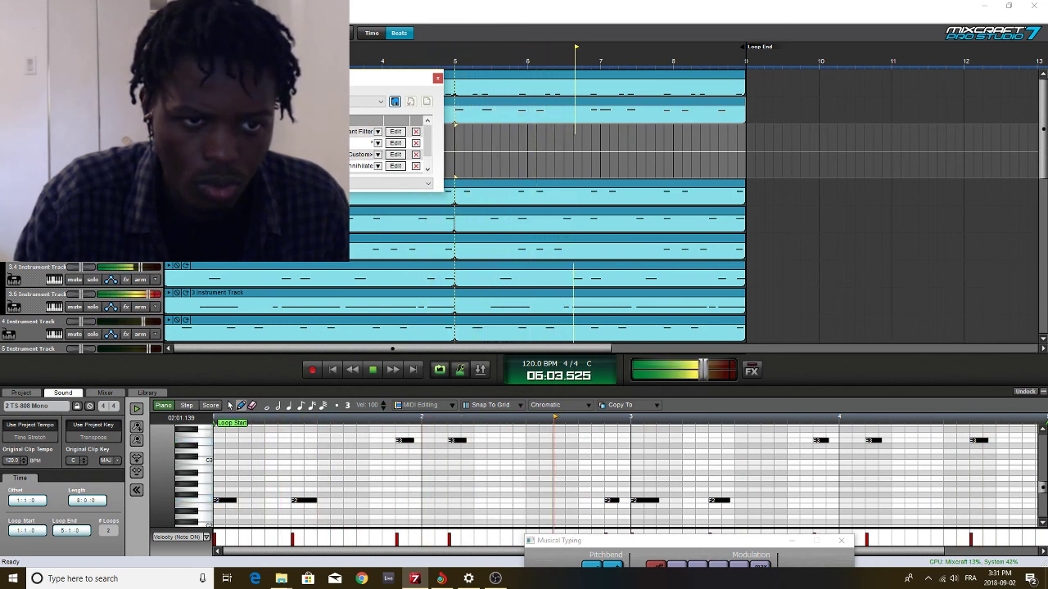
left_click(396, 143)
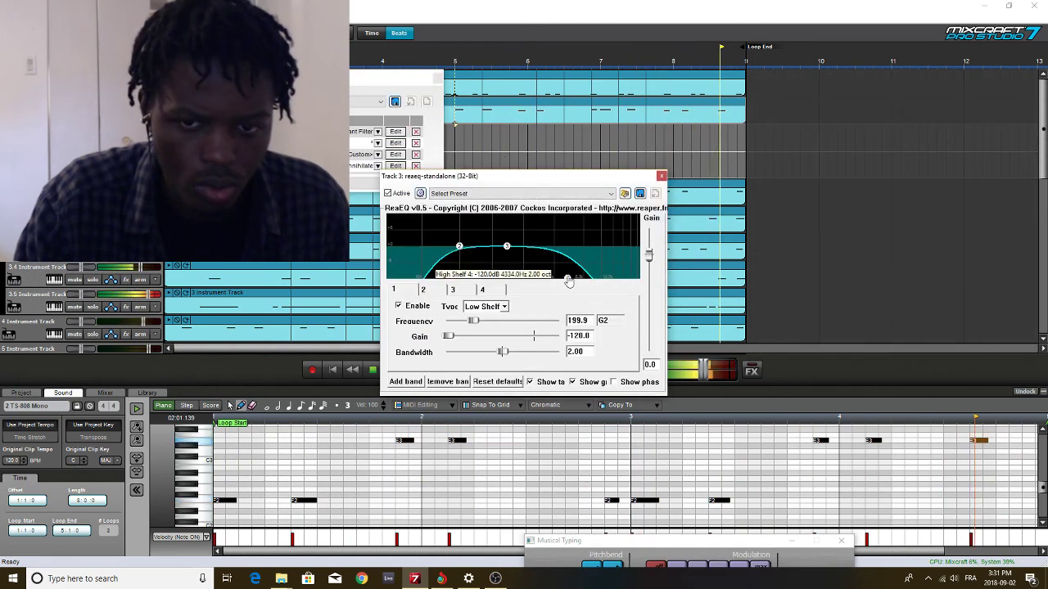
left_click(553, 278)
left_click_drag(554, 295, 551, 295)
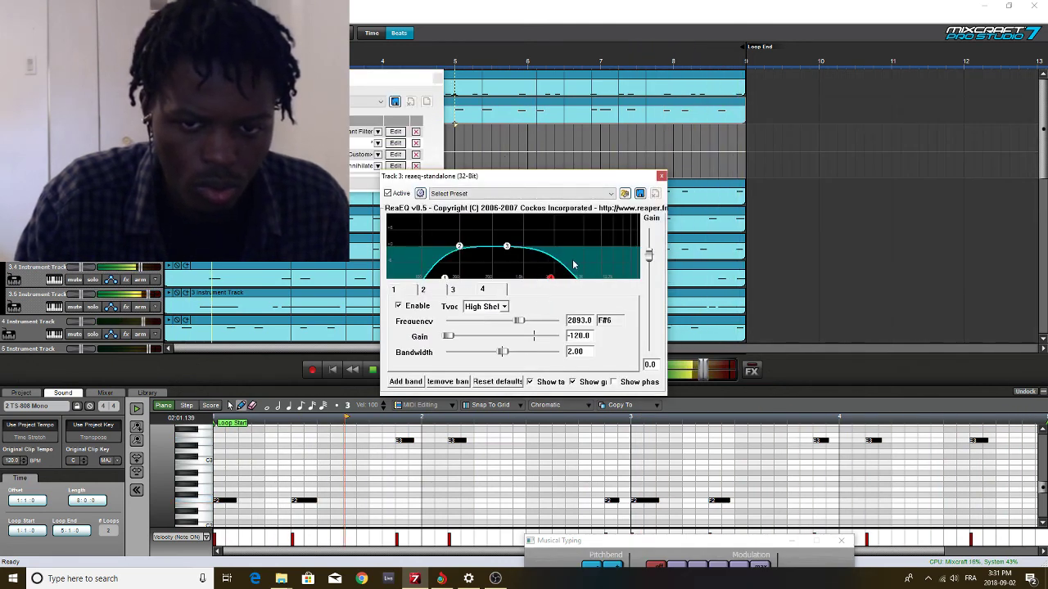
left_click(662, 176)
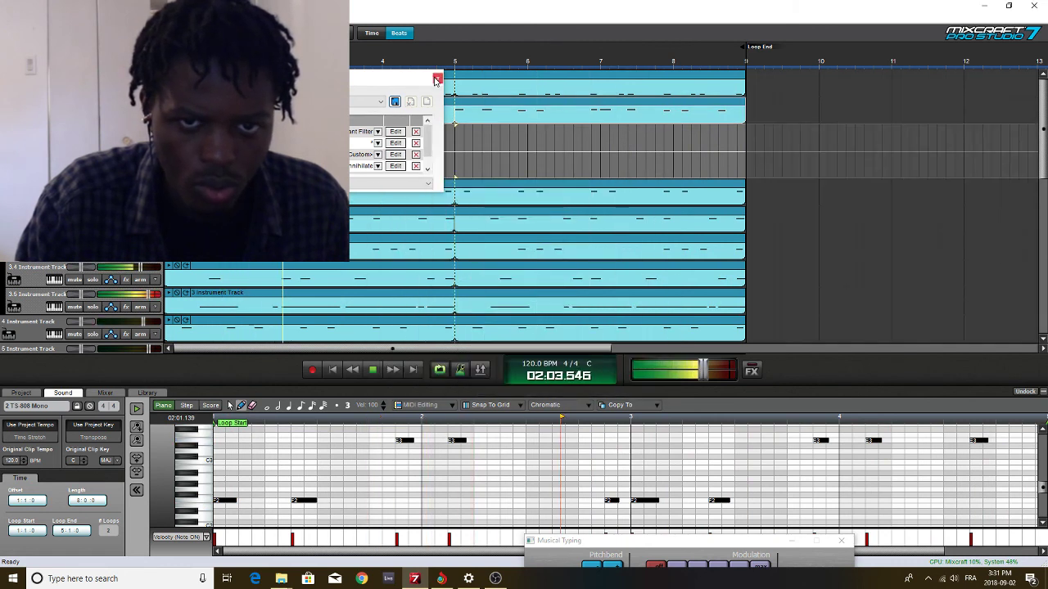
Solo the track 3 submix during playback, reopen its effects list, and look through the available effects
left_click(437, 79)
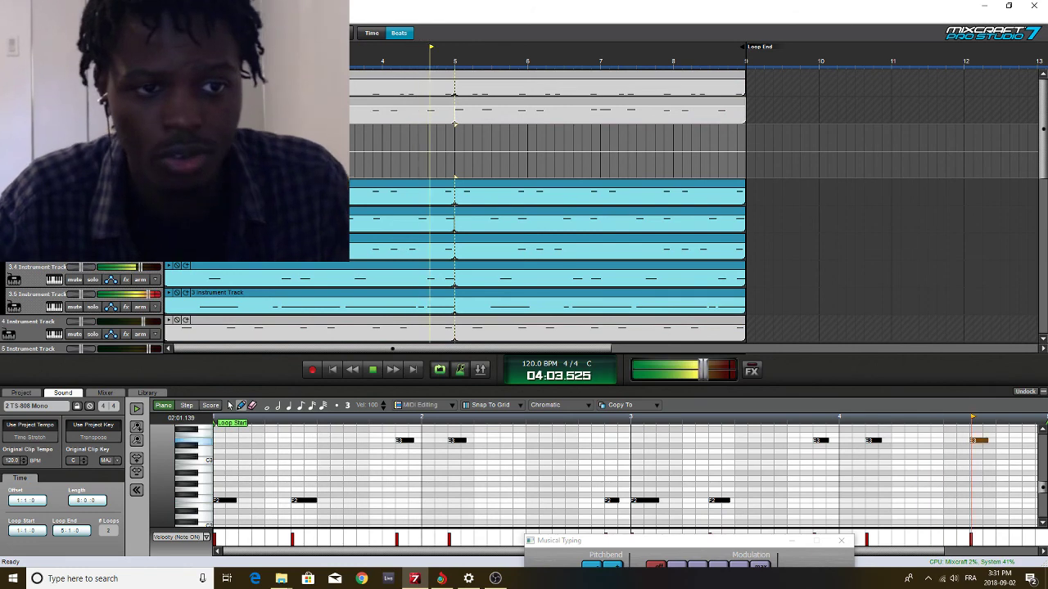
left_click(126, 142)
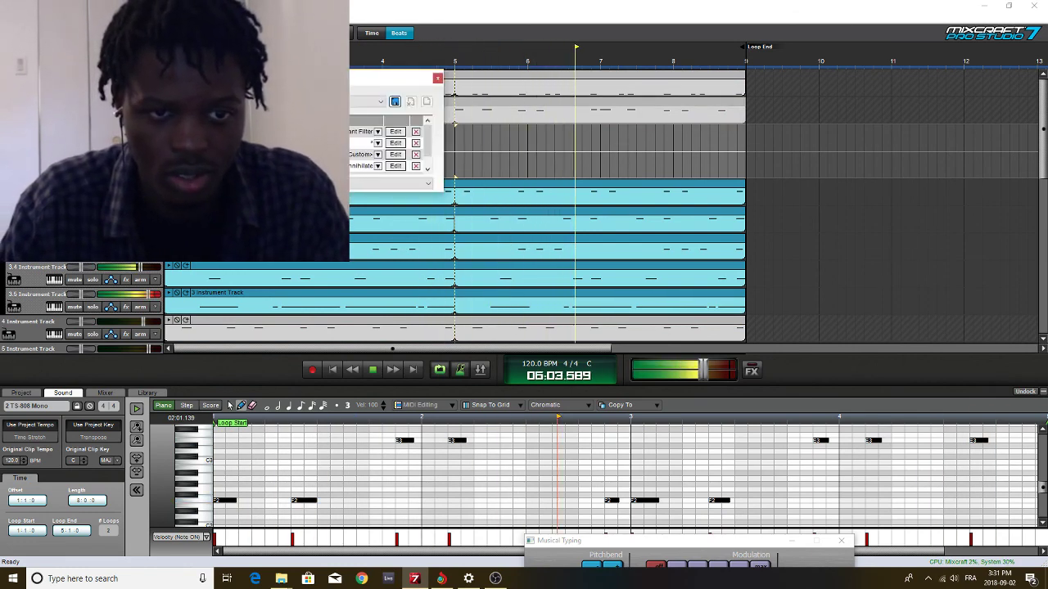
left_click(427, 183)
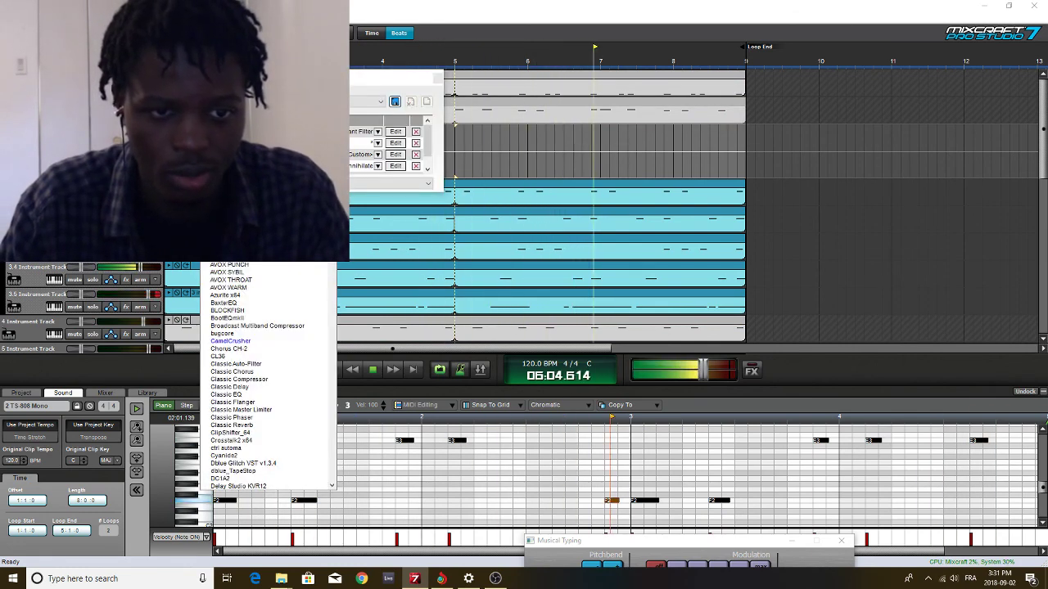
left_click(436, 175)
left_click(397, 166)
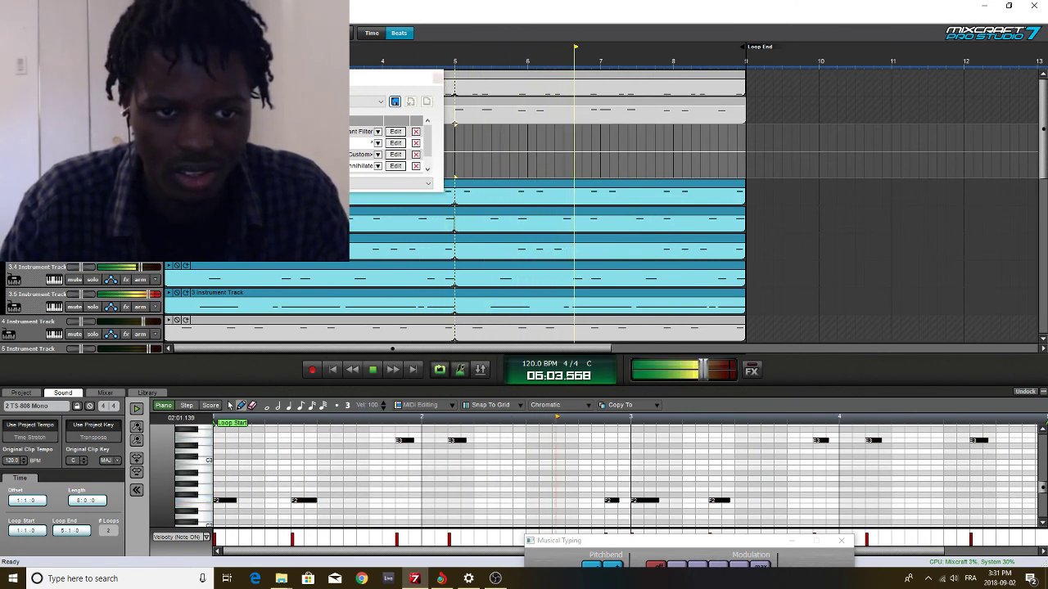
Raise the high shelf frequency of track 3's ReaEQ effect to 2931.1 Hz and close the equalizer
left_click(393, 143)
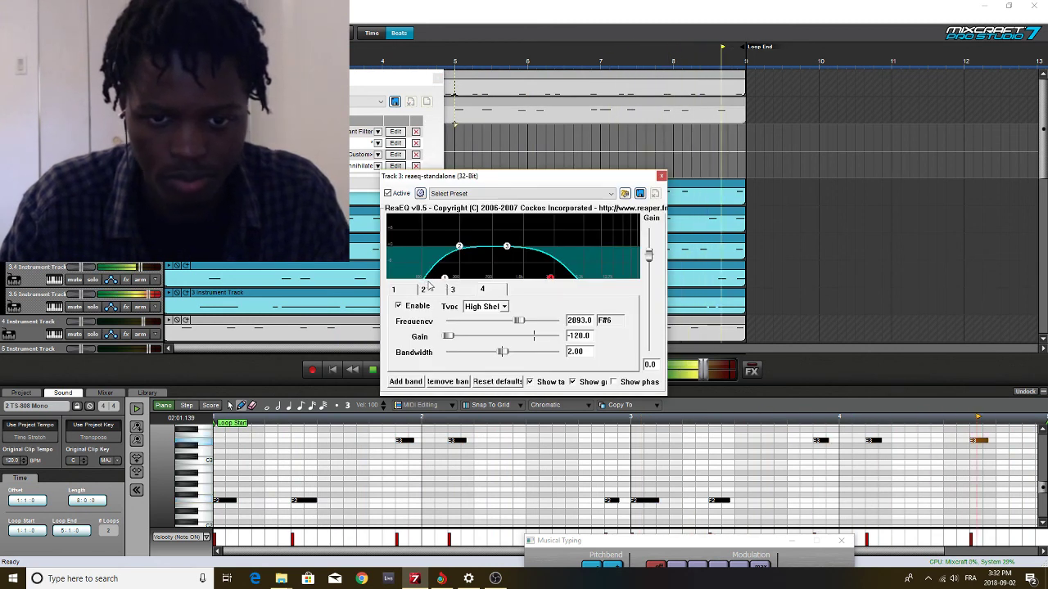
left_click(443, 279)
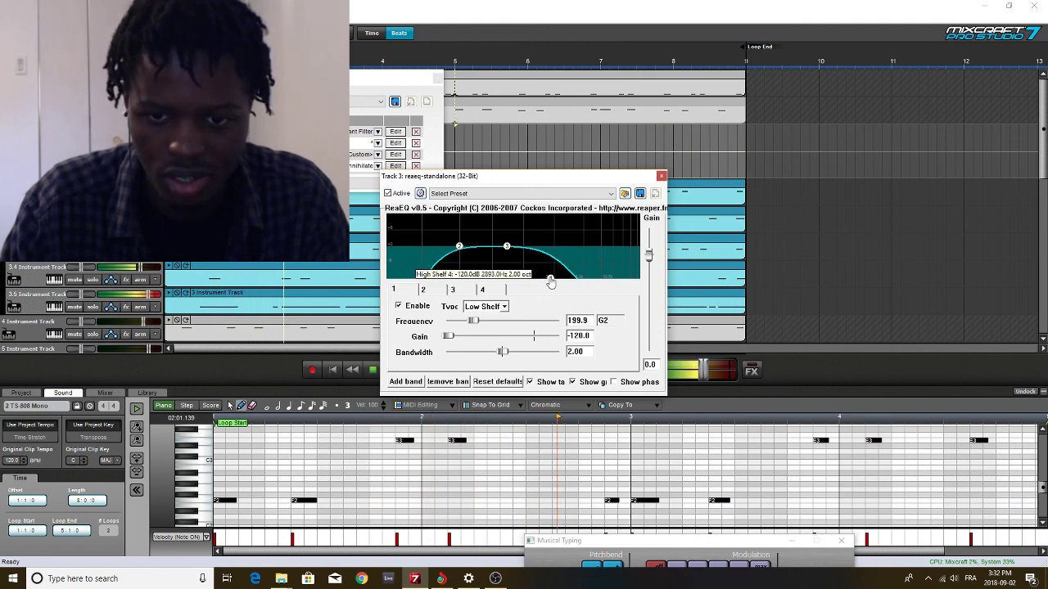
left_click(551, 279)
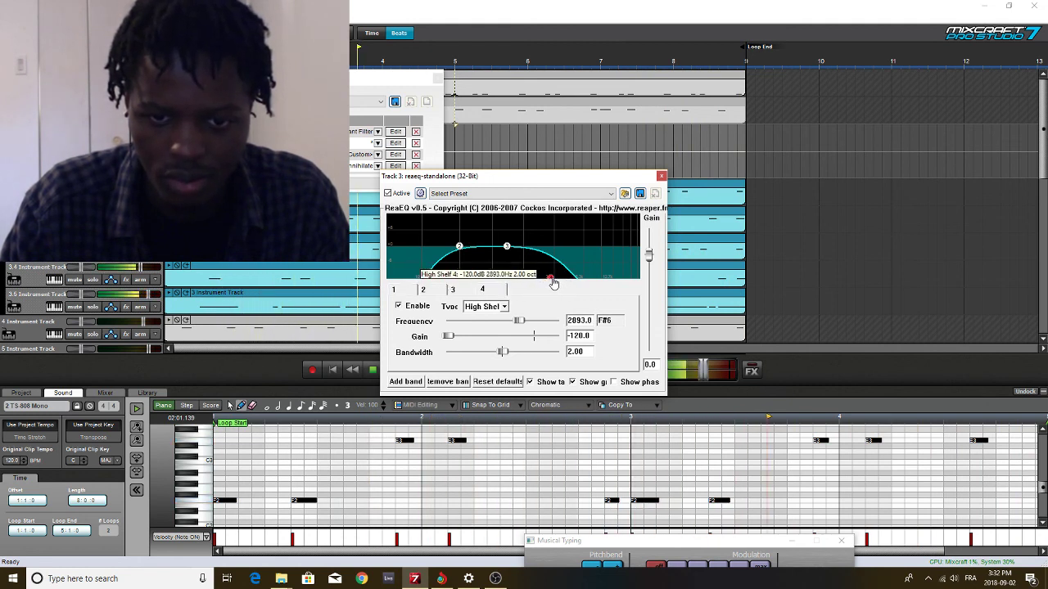
left_click_drag(552, 279, 554, 279)
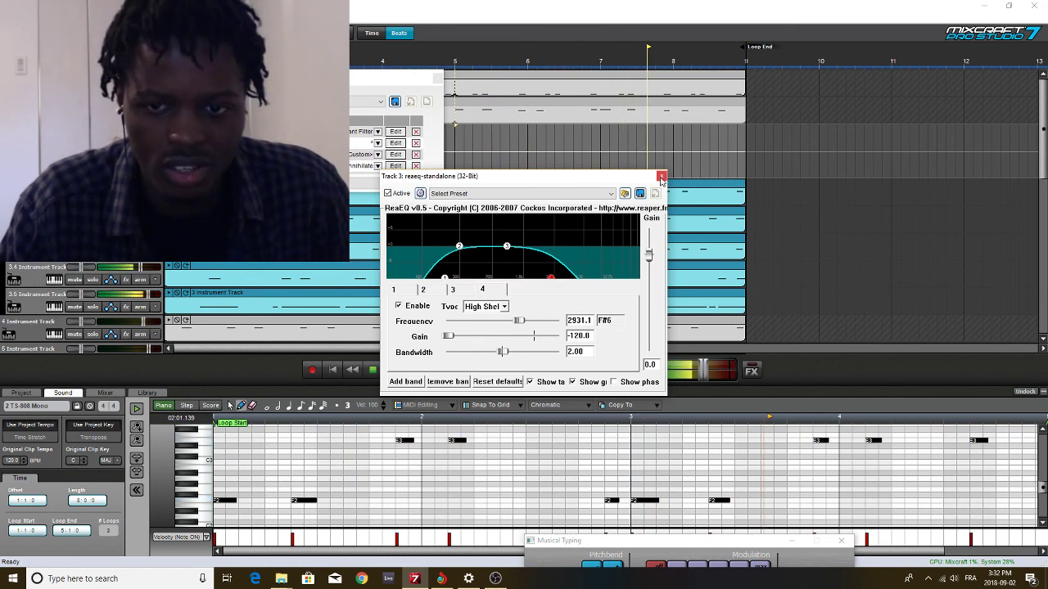
left_click(661, 176)
Check the settings of track 3's RezFilter effect and close the effects list
left_click(396, 132)
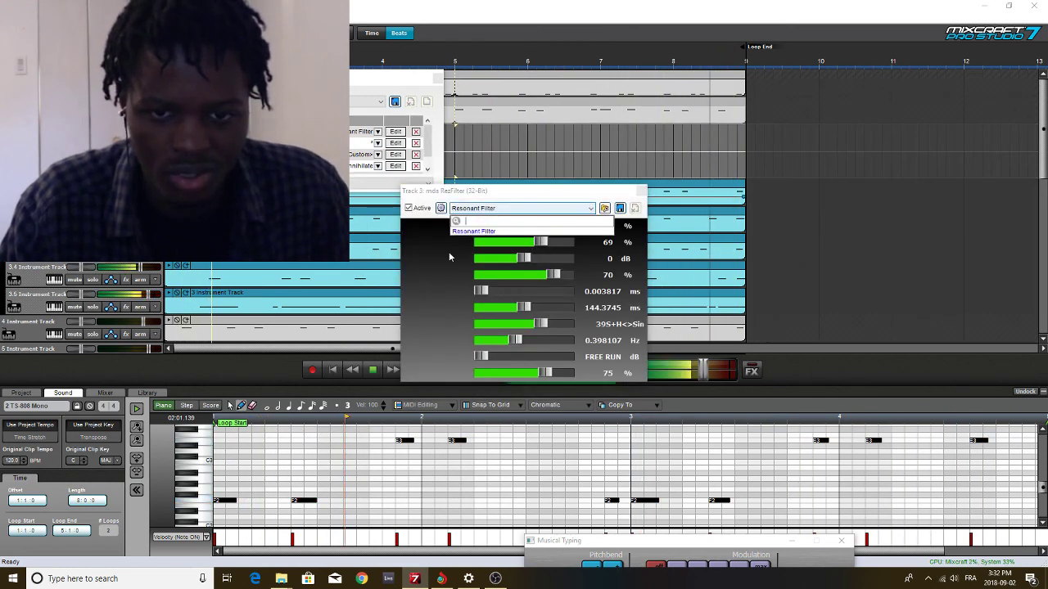
left_click(641, 191)
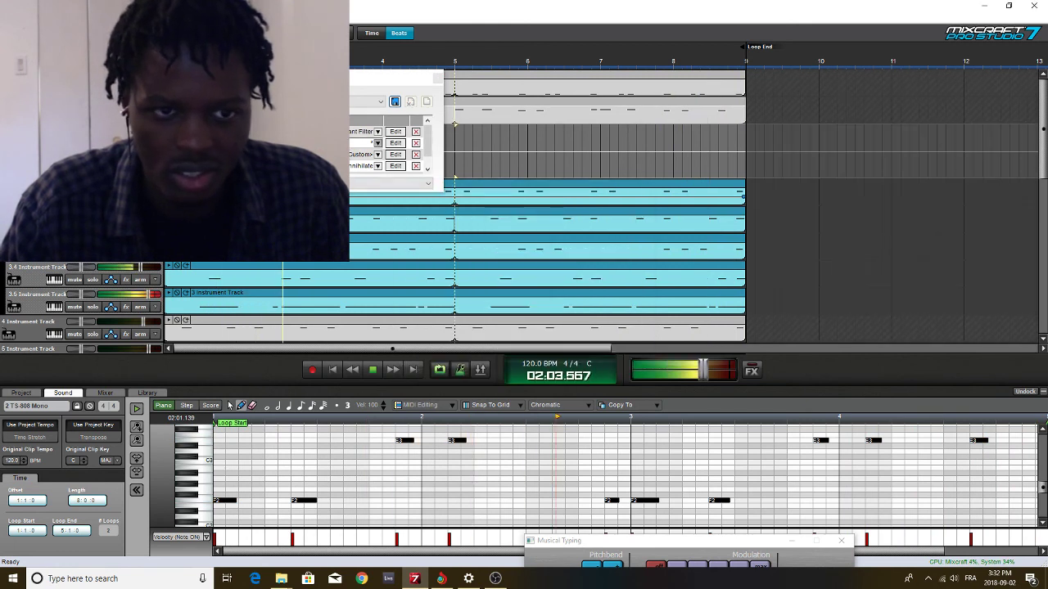
left_click(437, 79)
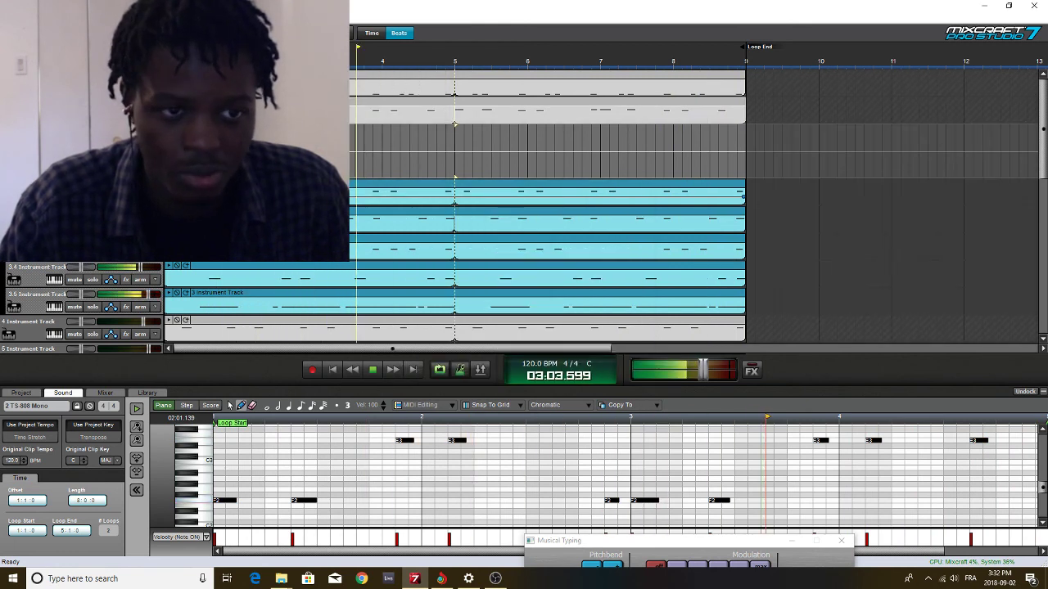
Unsolo the track 3 submix, mute tracks 1 and 2 during playback, and stop playback
left_click(92, 142)
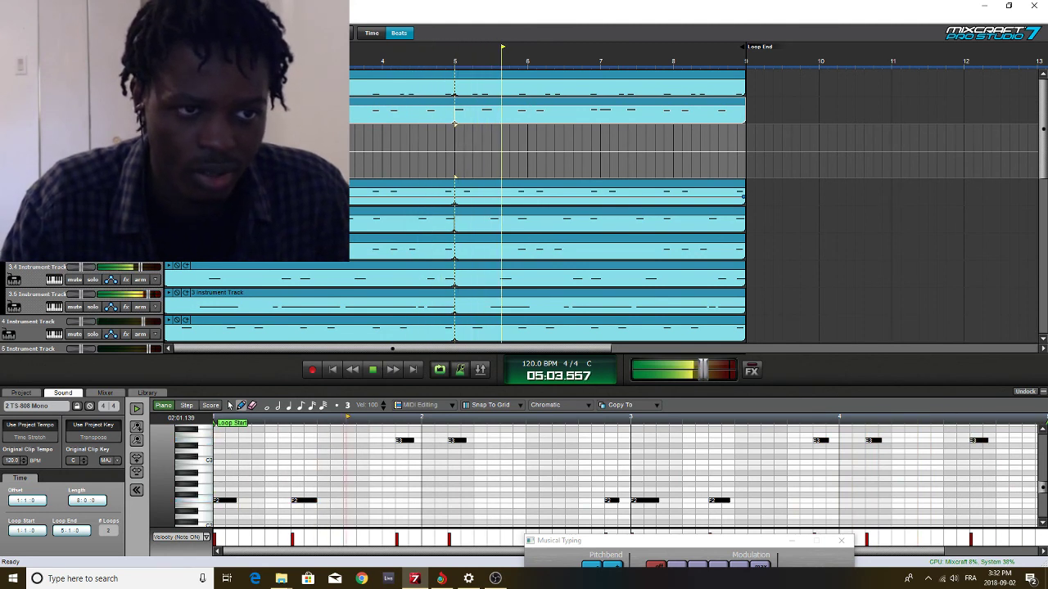
left_click(75, 116)
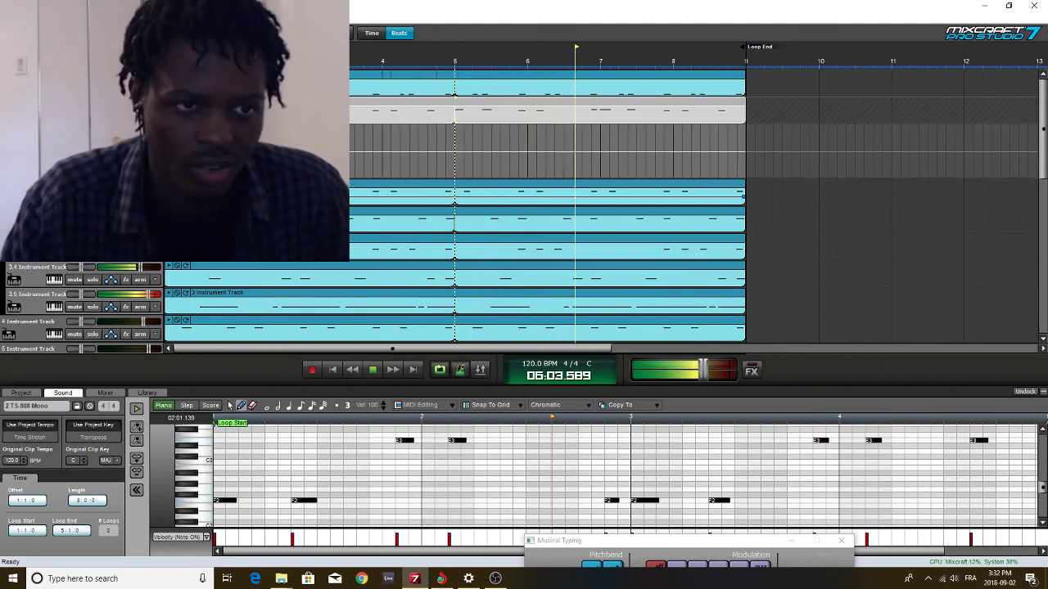
left_click(75, 89)
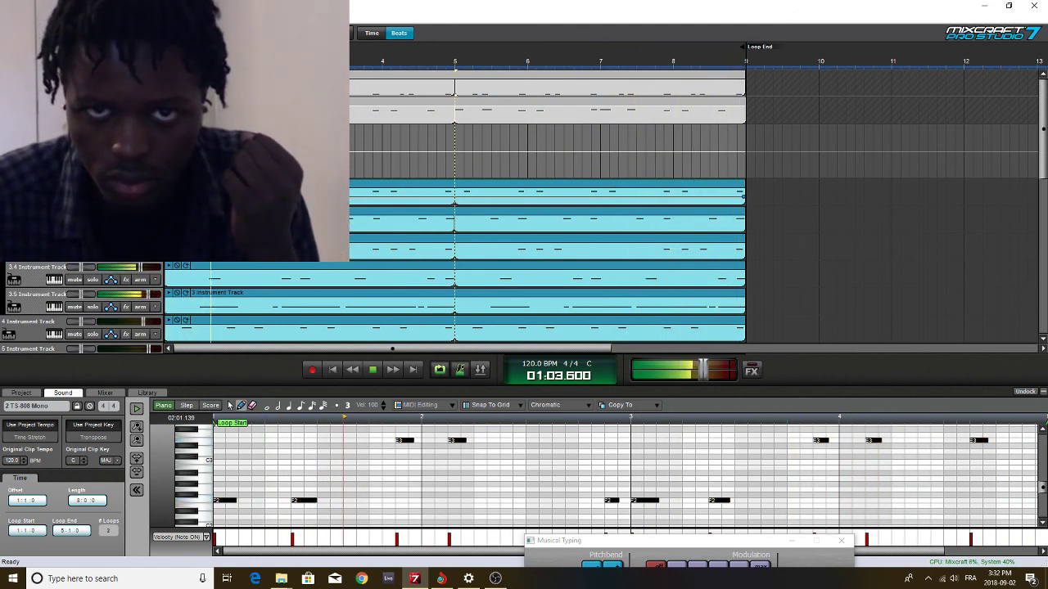
key("space")
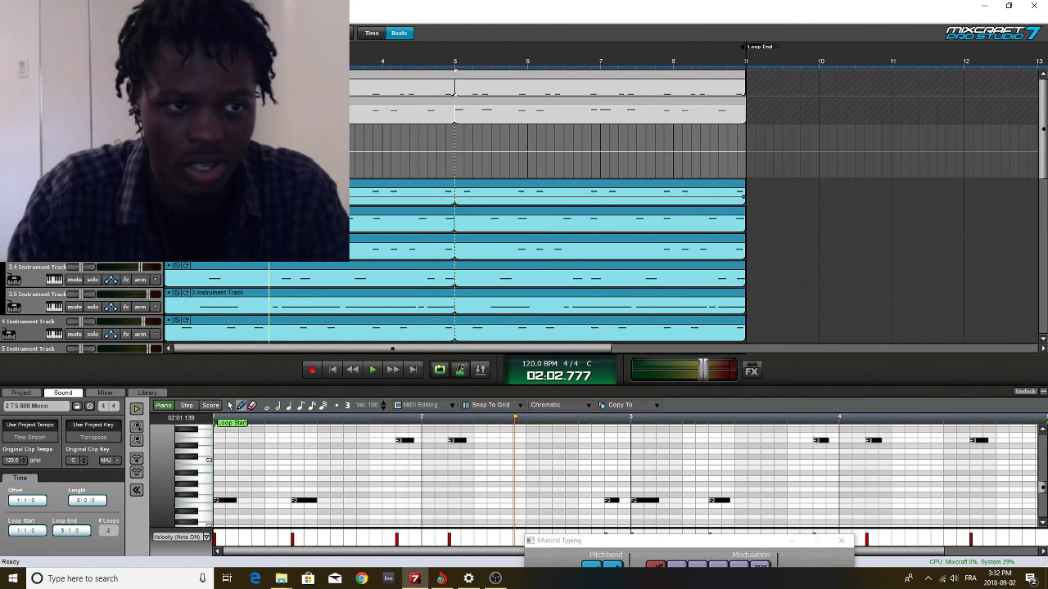
Unmute track 2 and audition it soloed, ending with its solo off and its mute back on
left_click(74, 116)
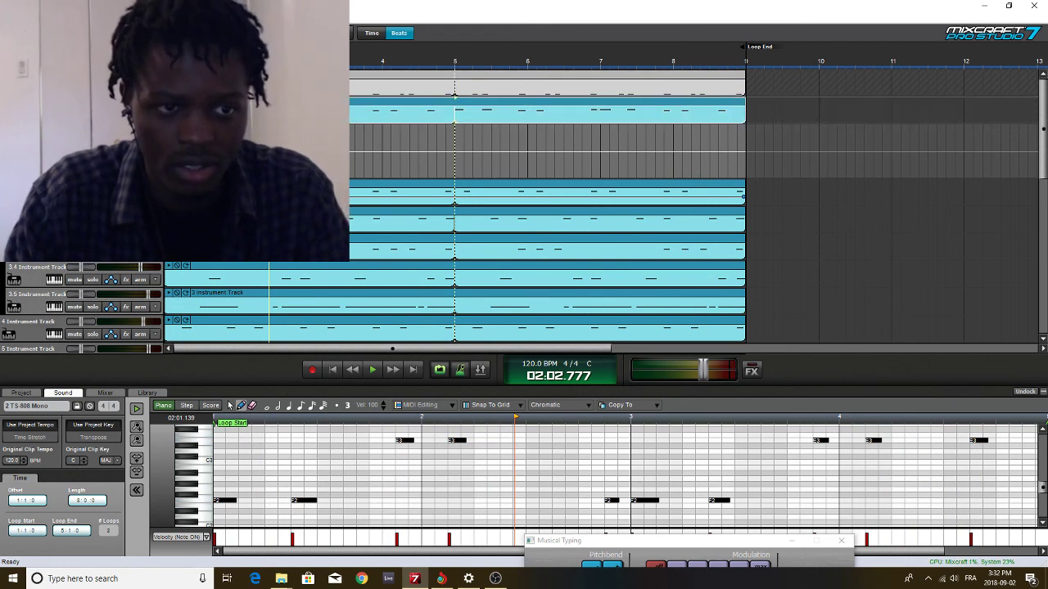
left_click(92, 115)
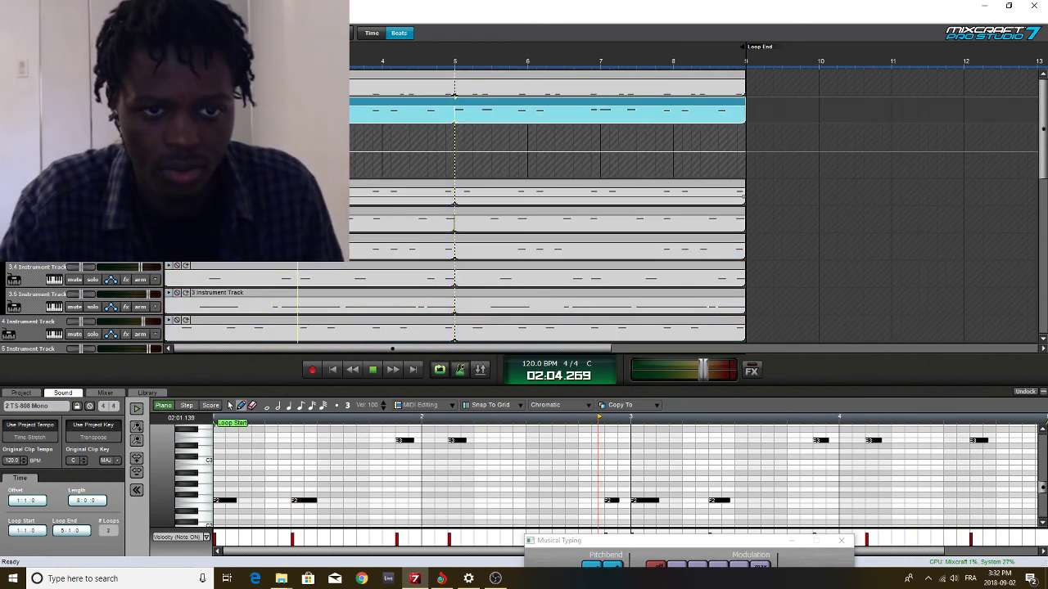
key("space")
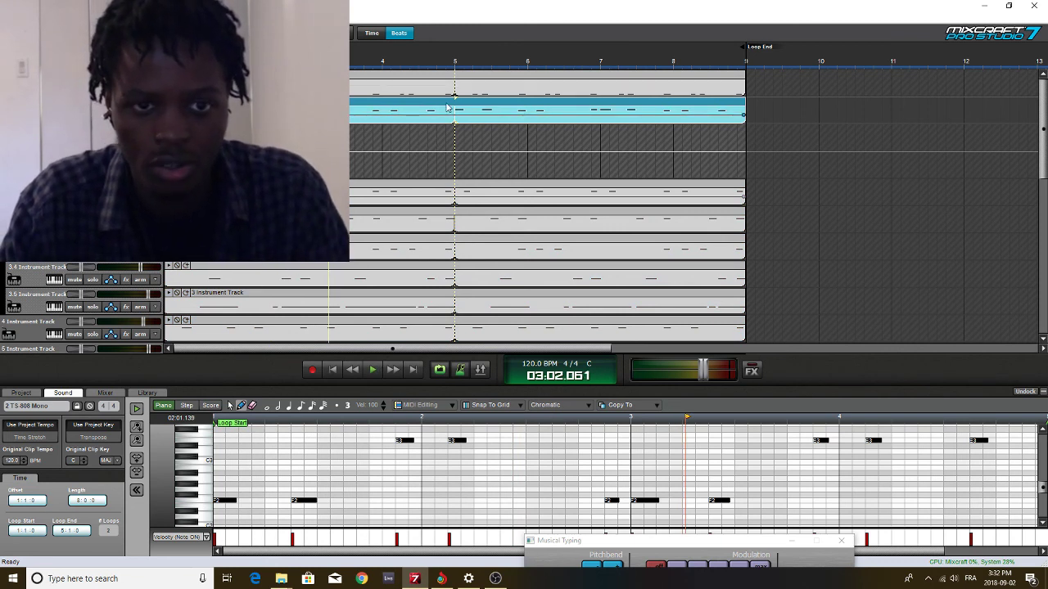
key("ctrl+a")
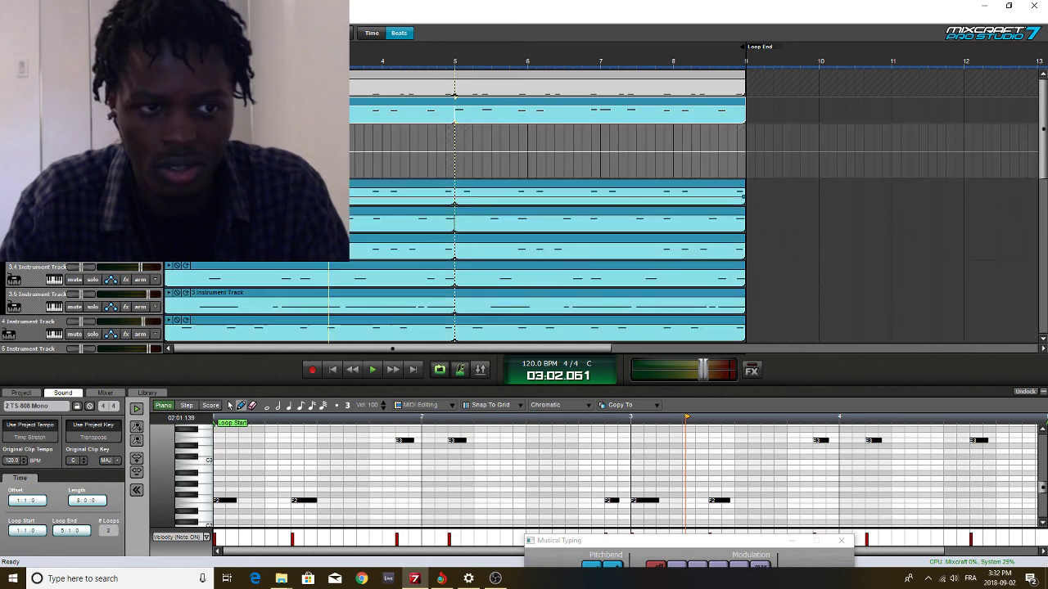
left_click(75, 116)
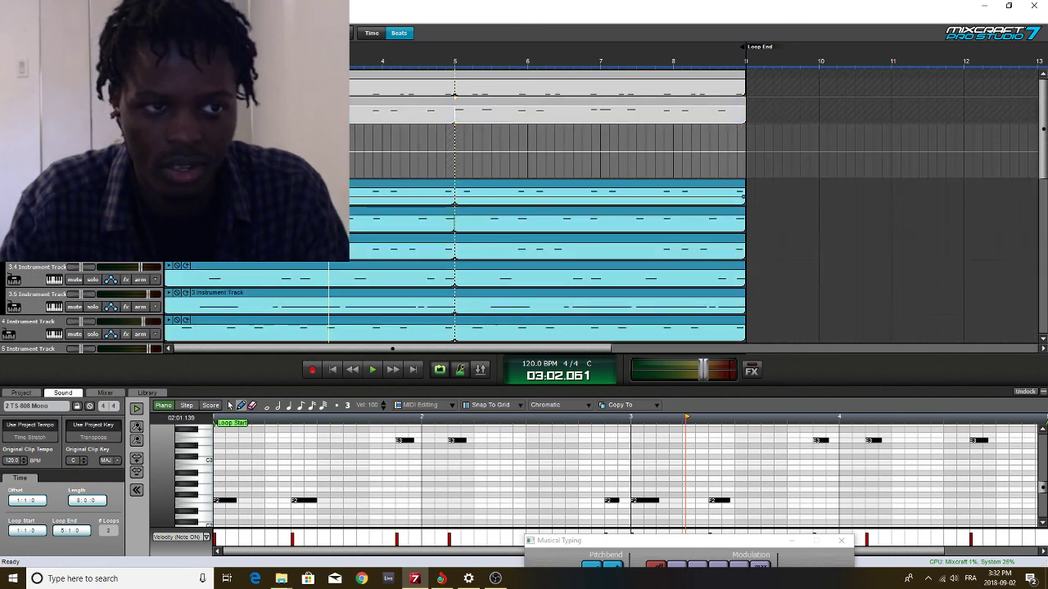
Add an instrument track below track 1, try the saw presets, and load Fat Saw Bass
left_click(61, 83)
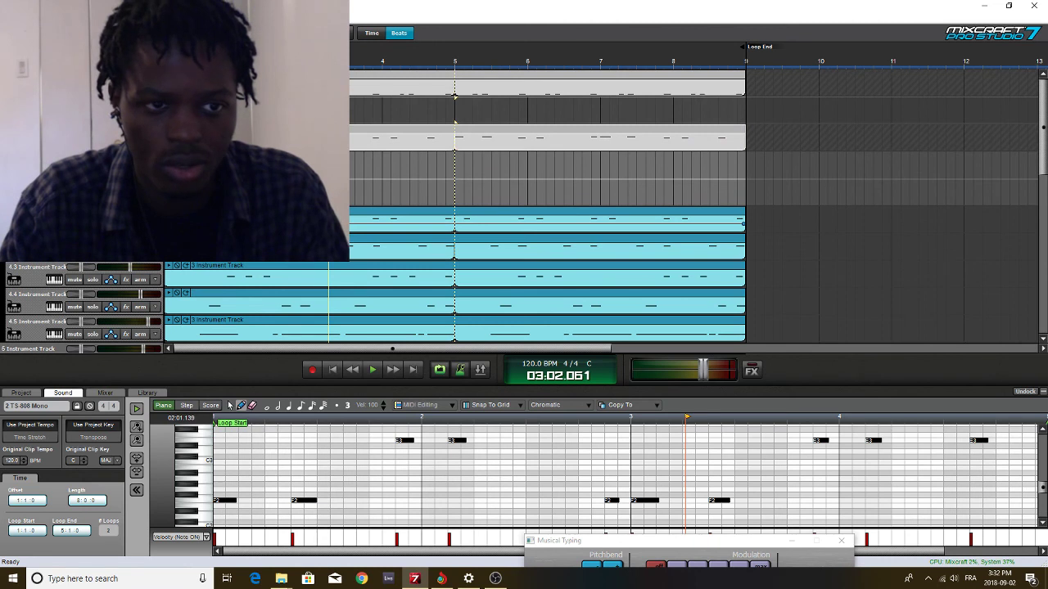
left_click(54, 116)
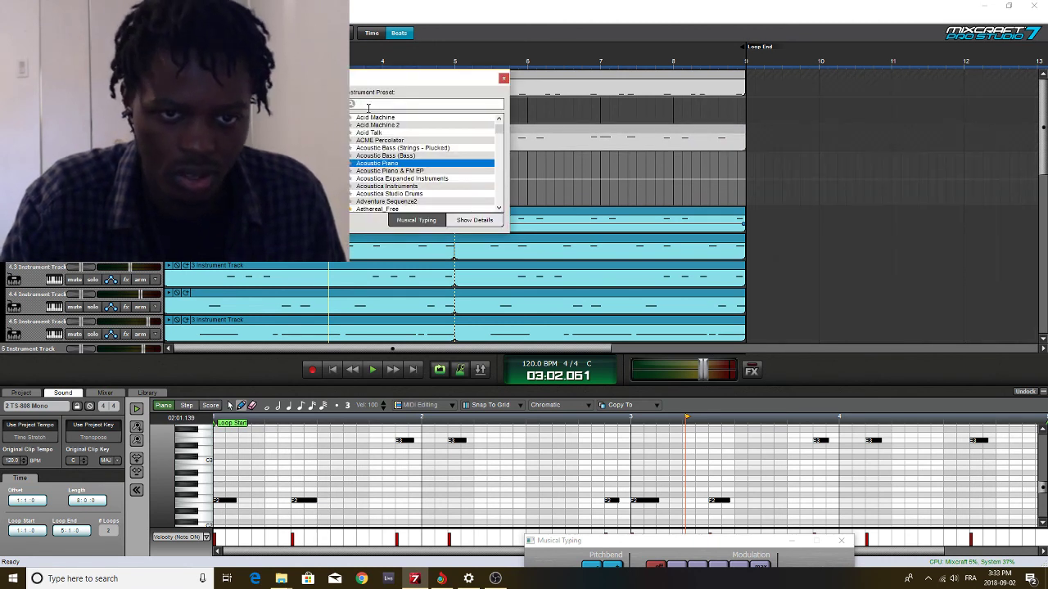
type("saw")
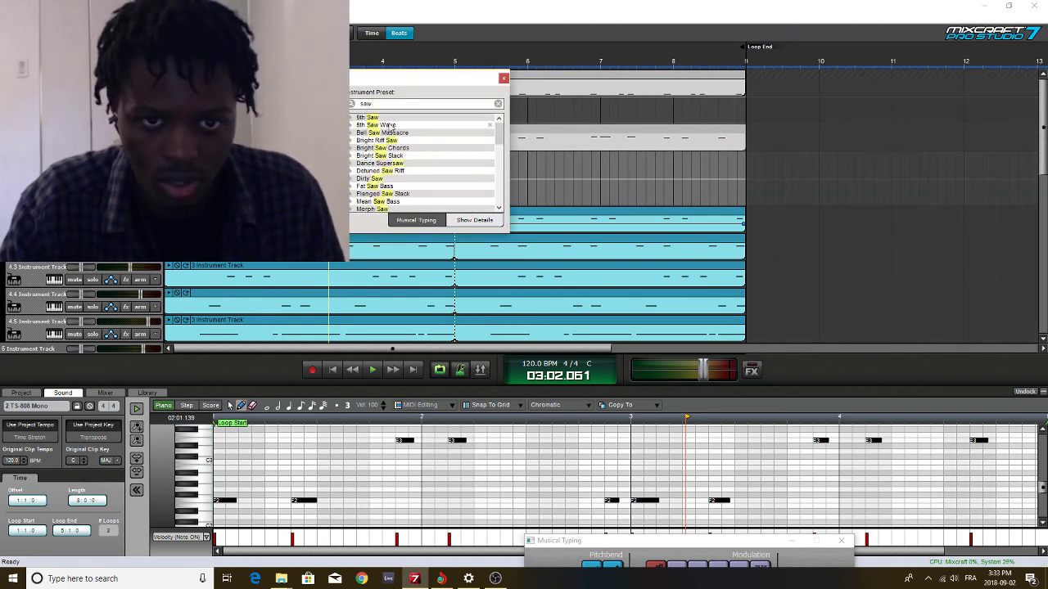
left_click(393, 120)
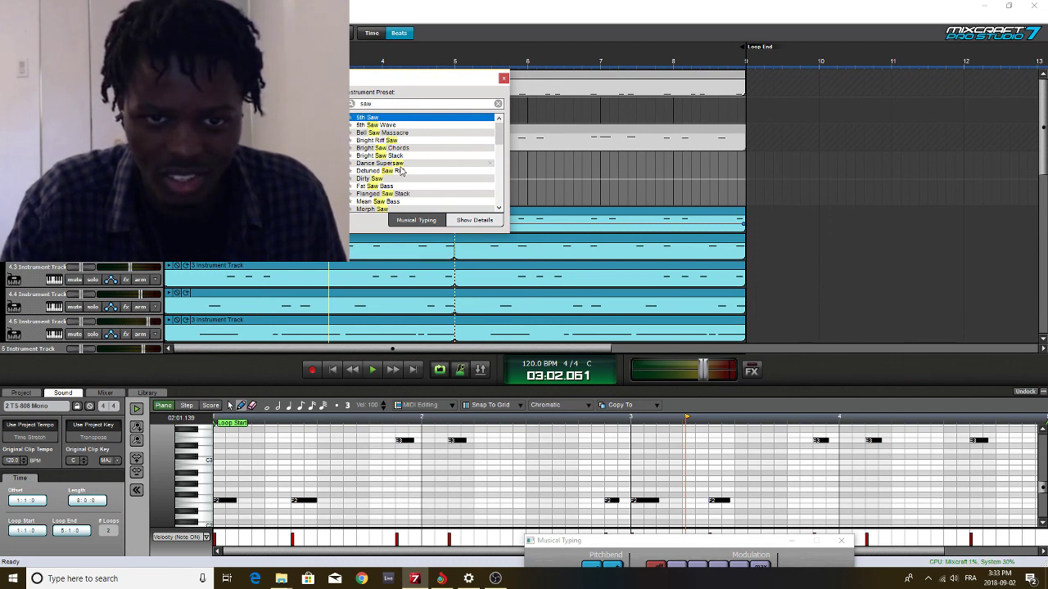
left_click(404, 164)
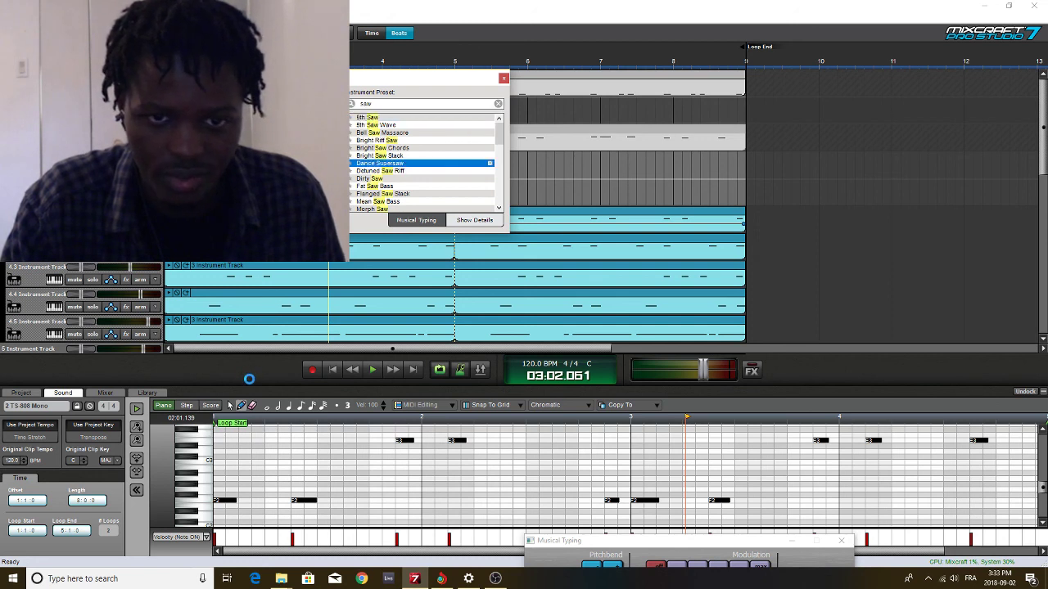
left_click(393, 187)
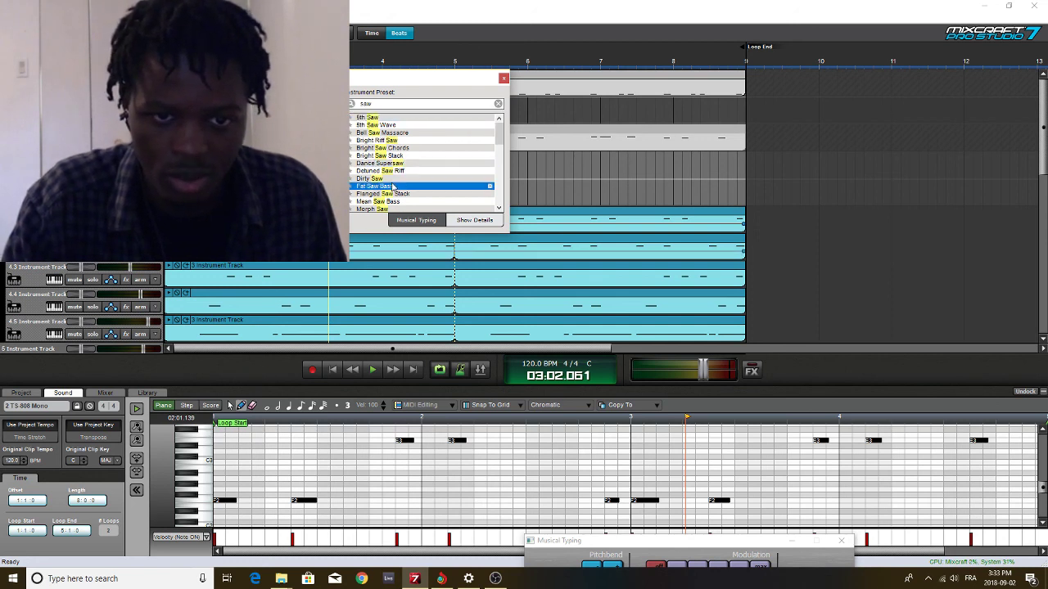
Play a few test notes with the Fat Saw Bass sound
left_click(261, 376)
key("v")
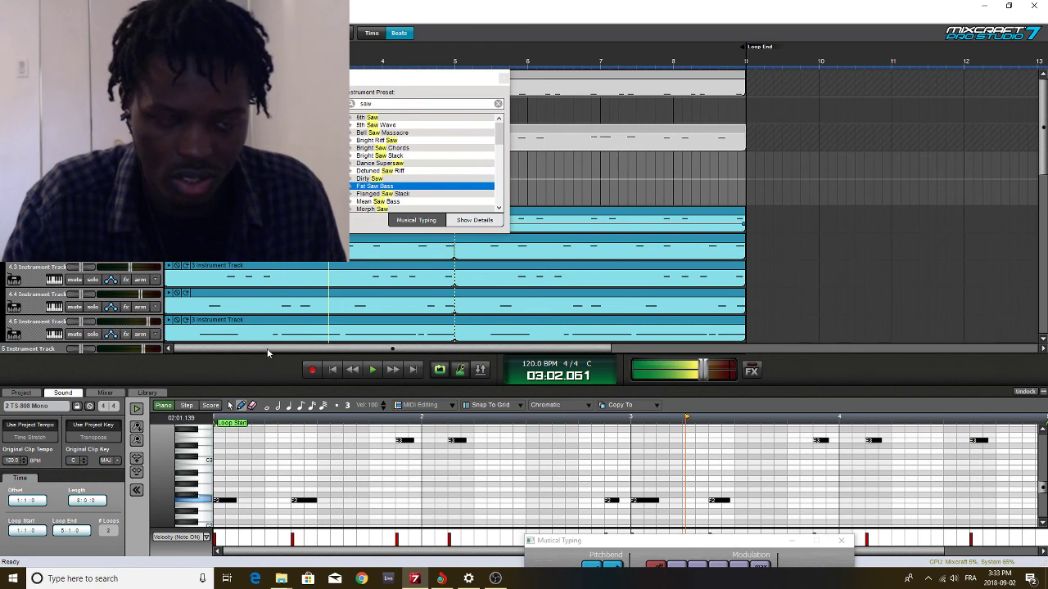
key("comma")
key("r")
key("r")
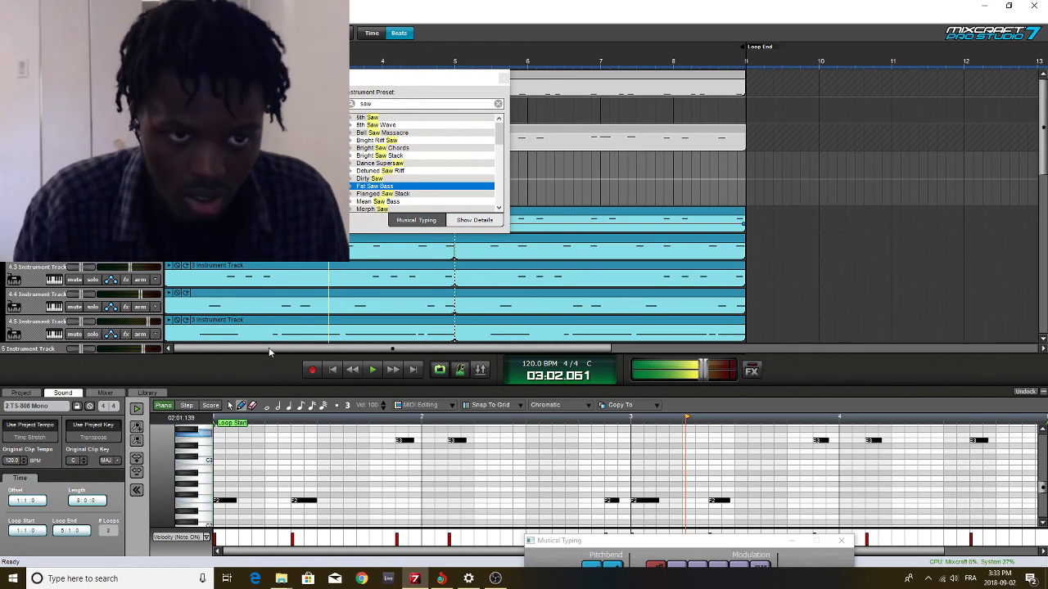
Open the Alien 303 synth of the Fat Saw Bass preset and turn its Decay and Attack up to maximum, testing the sound
left_click(475, 219)
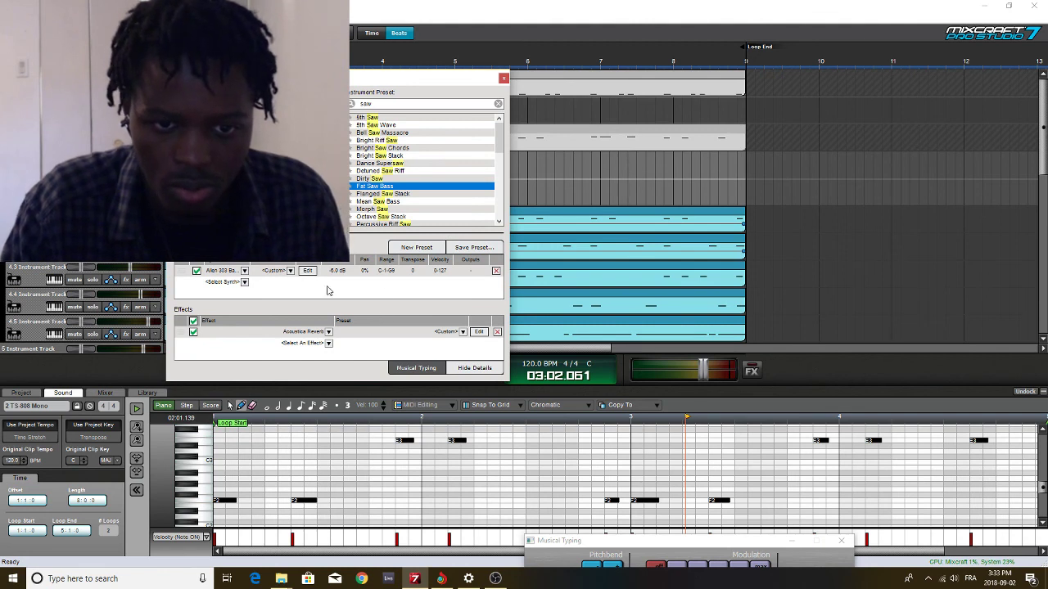
left_click(306, 271)
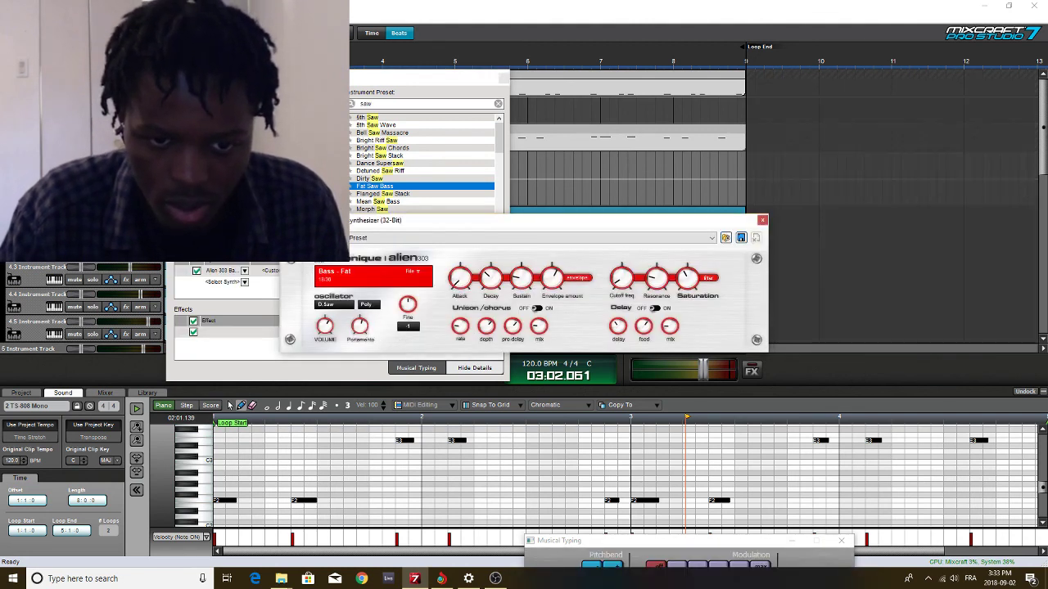
left_click(121, 375)
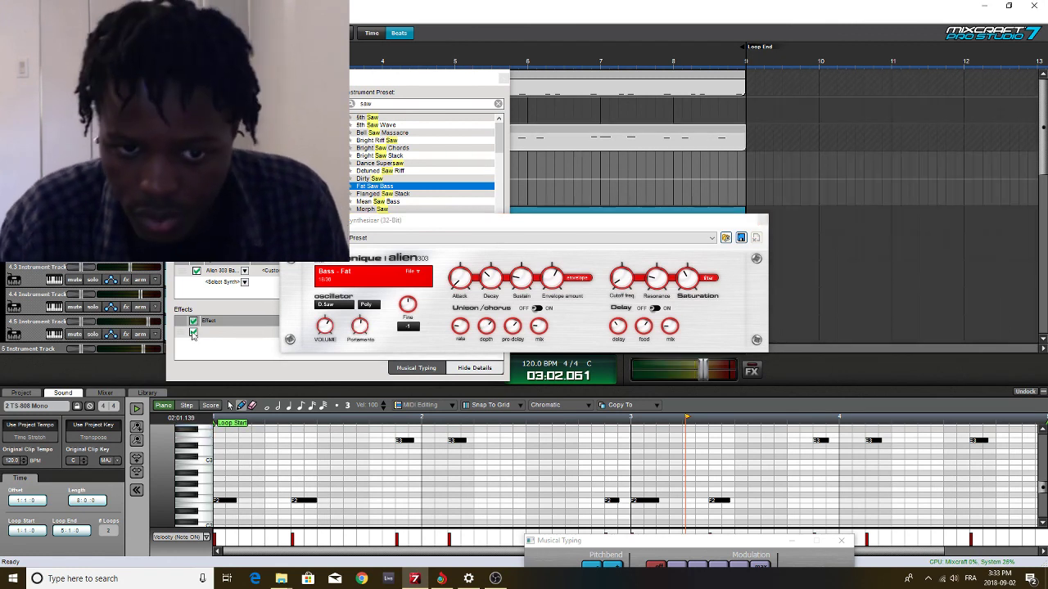
left_click_drag(491, 279, 491, 237)
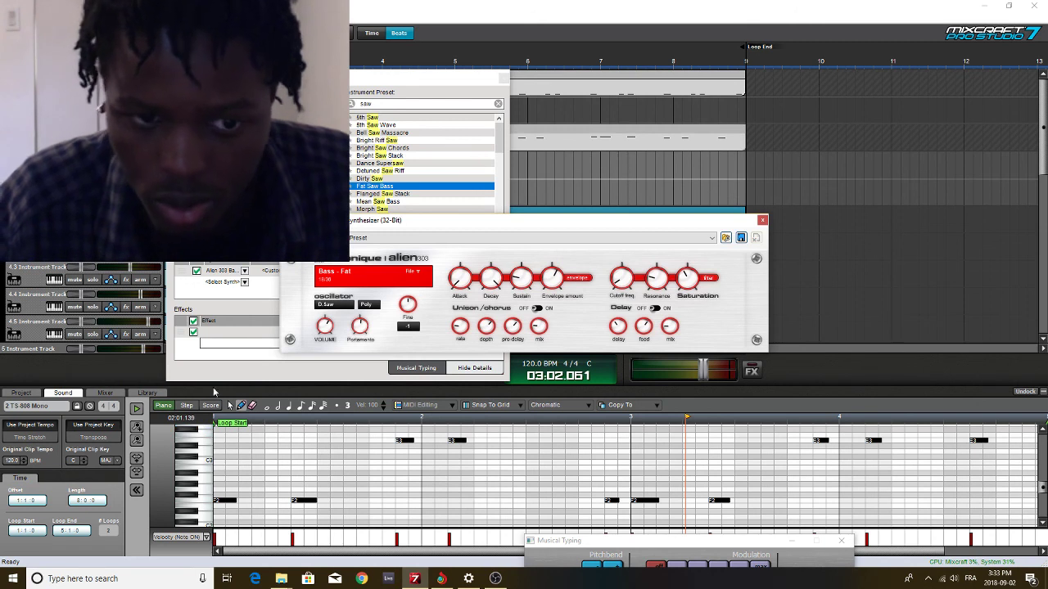
left_click(112, 373)
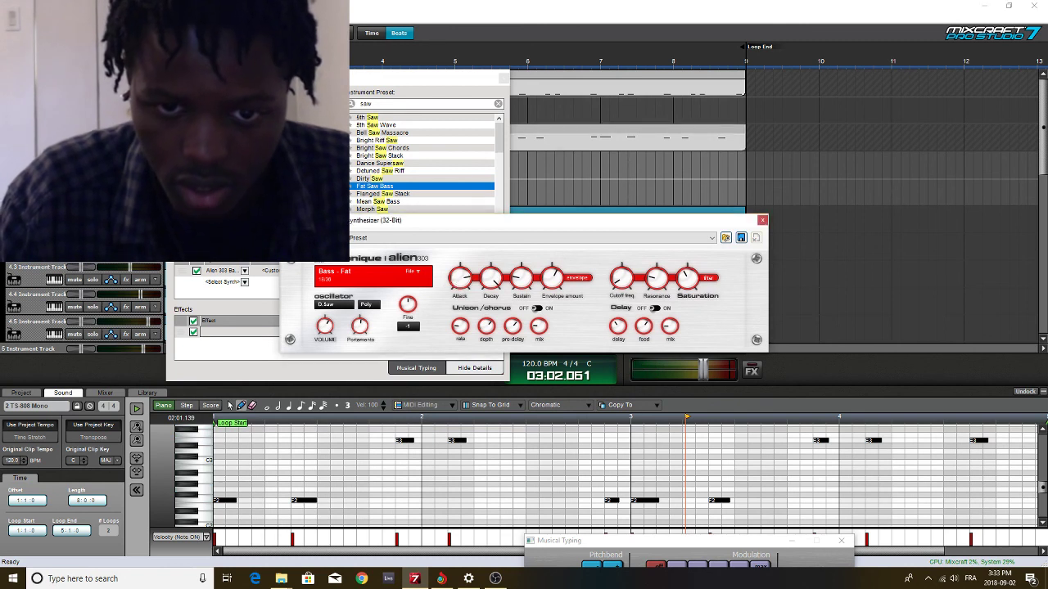
left_click(144, 369)
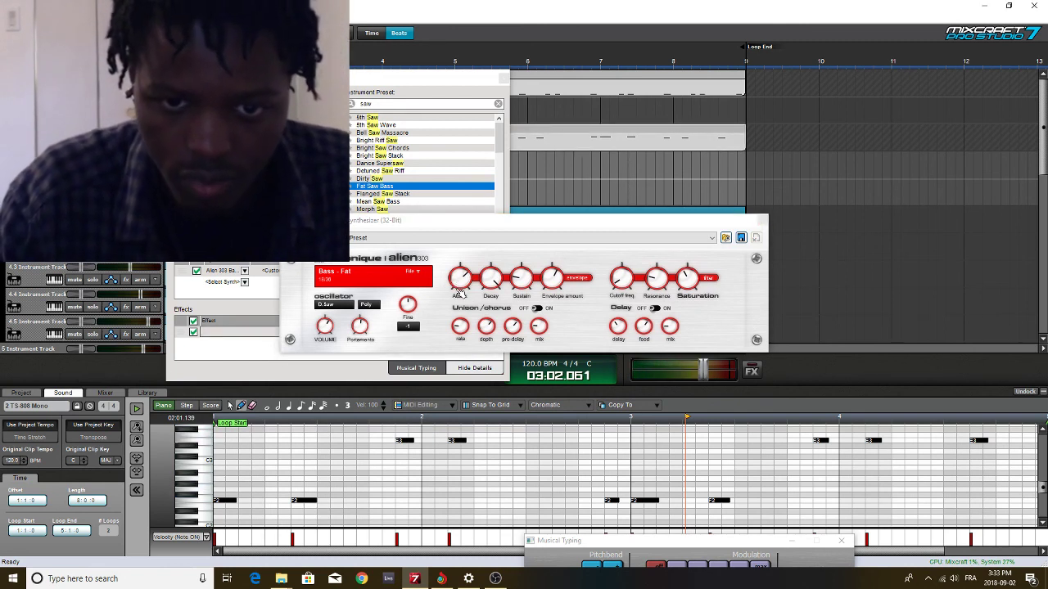
left_click(159, 365)
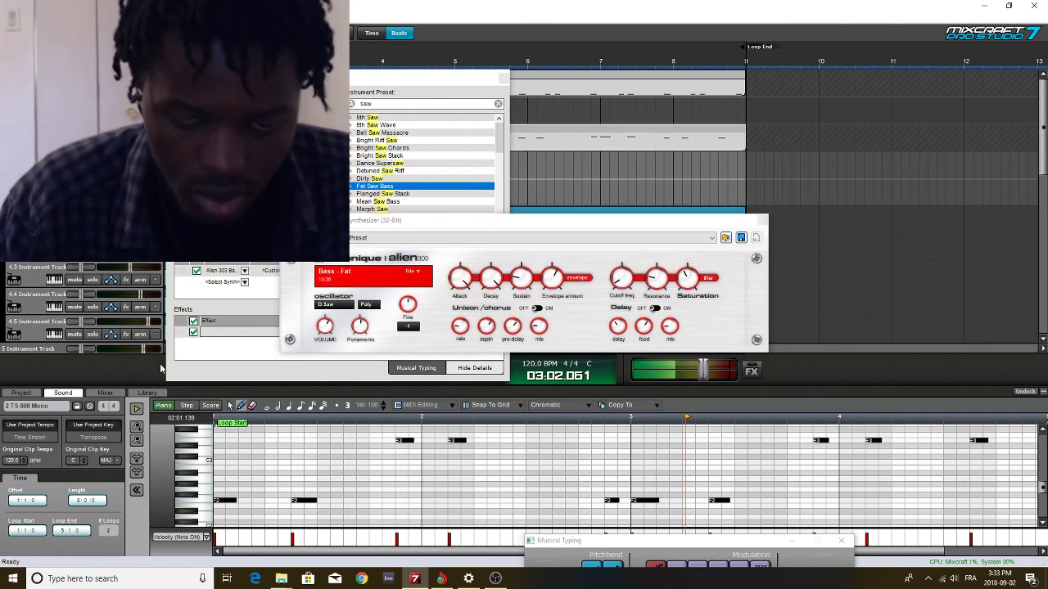
Turn the Alien 303's envelope Attack down to about halfway and raise its Sustain, testing the sound
left_click_drag(458, 283, 457, 290)
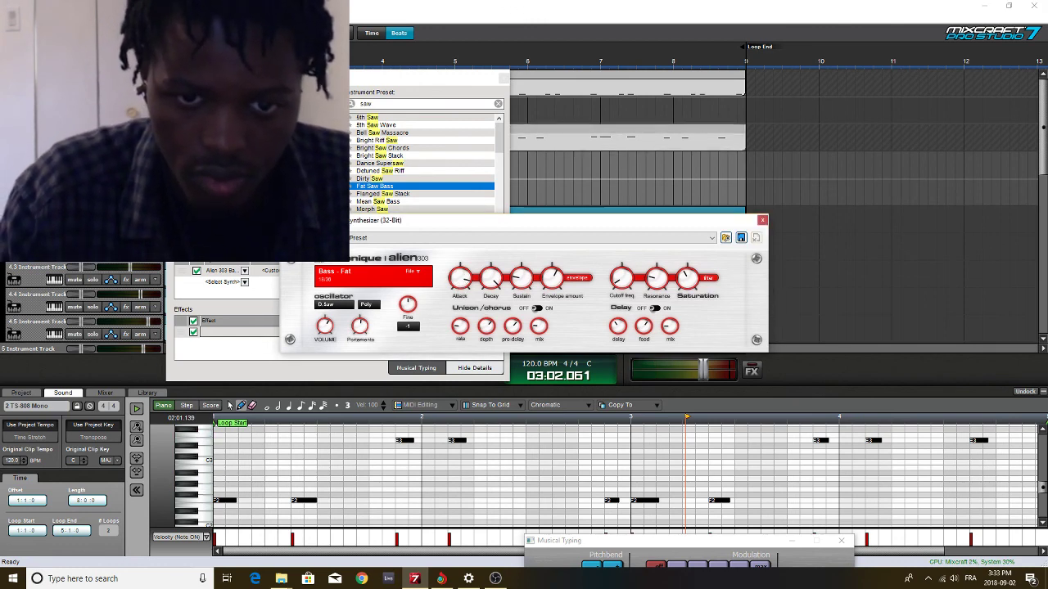
left_click(141, 365)
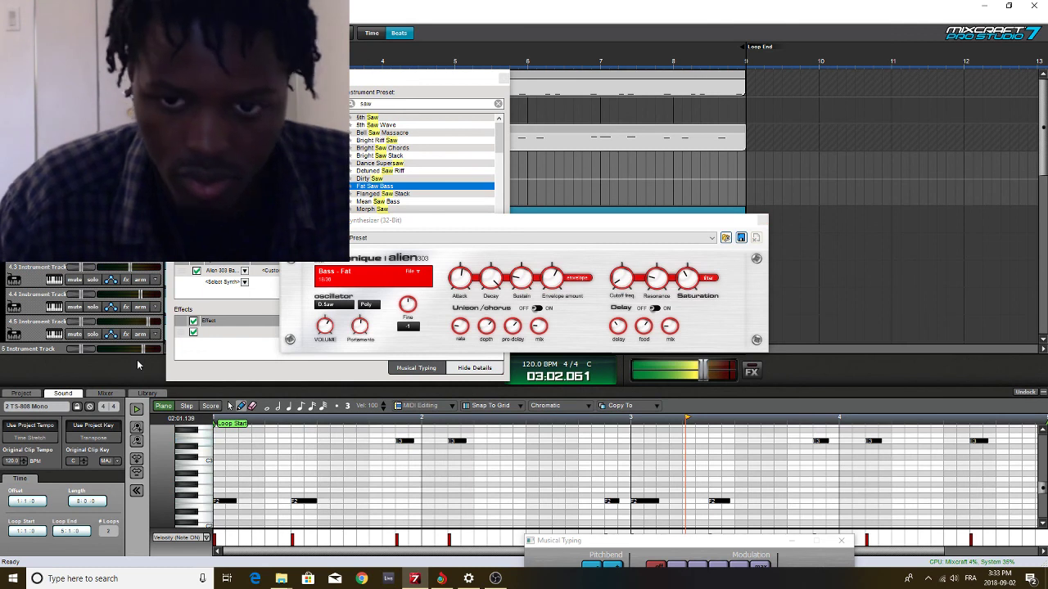
left_click(524, 280)
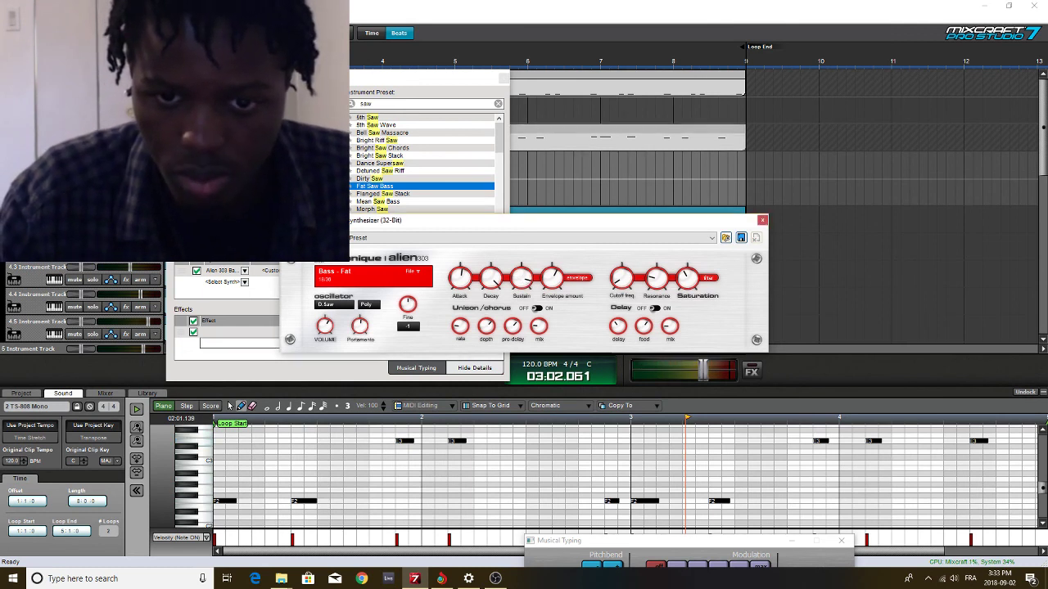
left_click(134, 368)
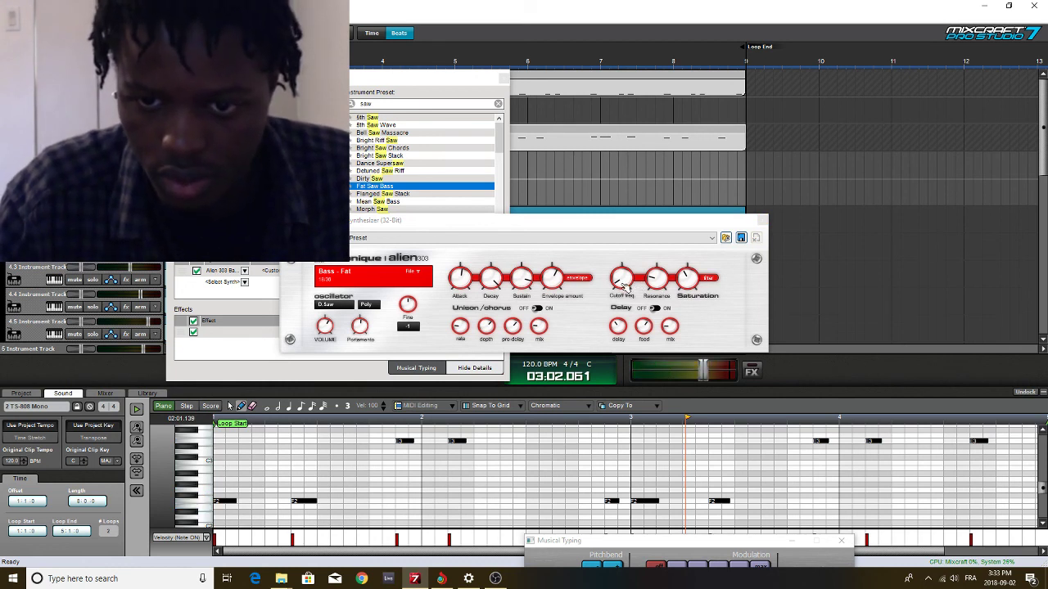
Raise the Alien 303's filter cutoff frequency slightly and play test notes to hear the change
left_click(624, 286)
left_click(133, 366)
key("f")
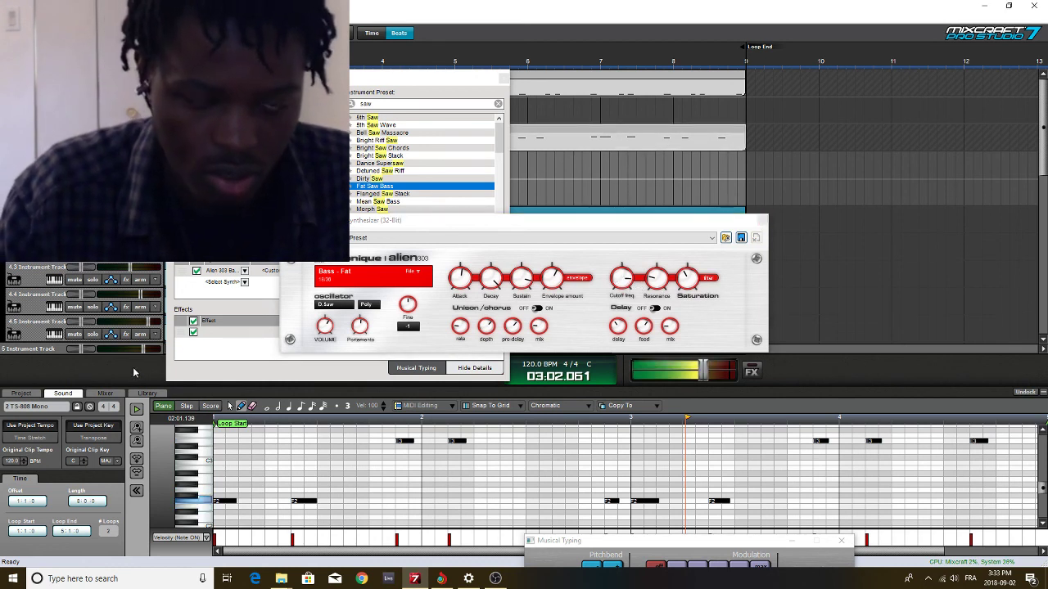
left_click(618, 285)
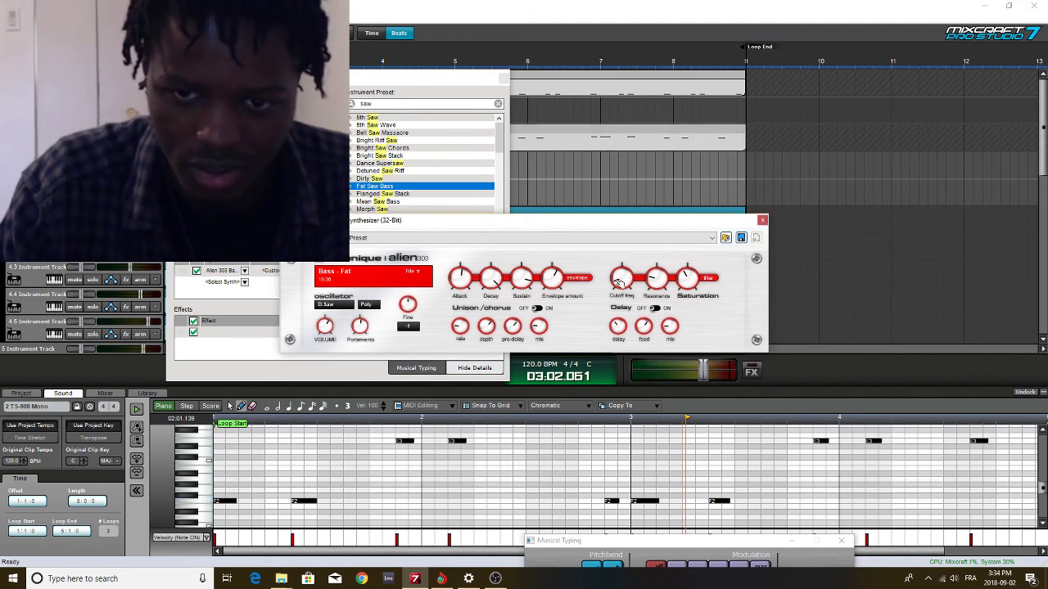
left_click(136, 378)
key("f")
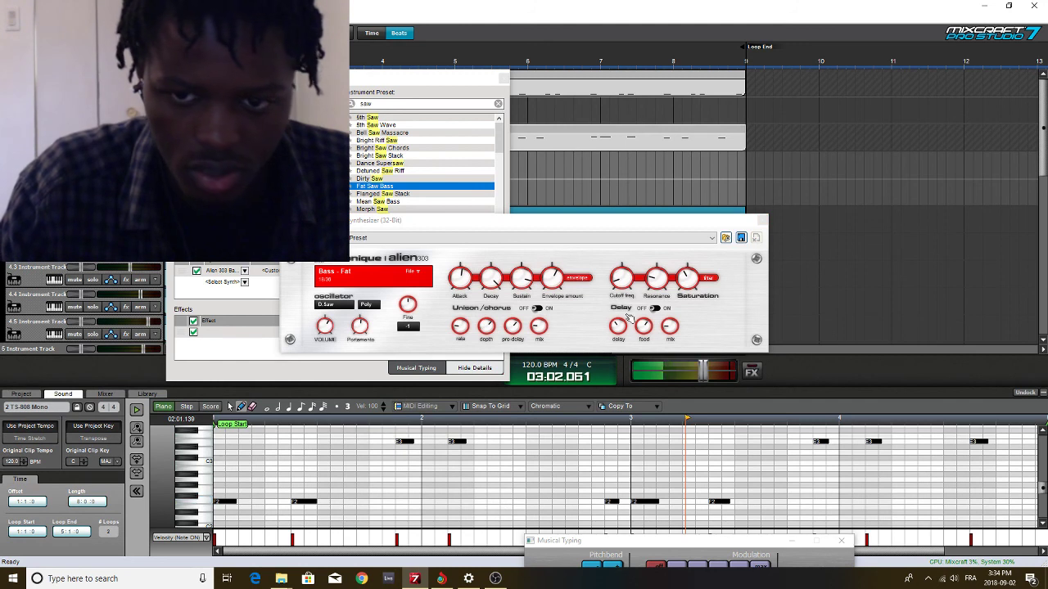
key("b")
Turn down the Alien 303's filter Resonance and Saturation, playing a test note after each change
left_click_drag(657, 280, 656, 309)
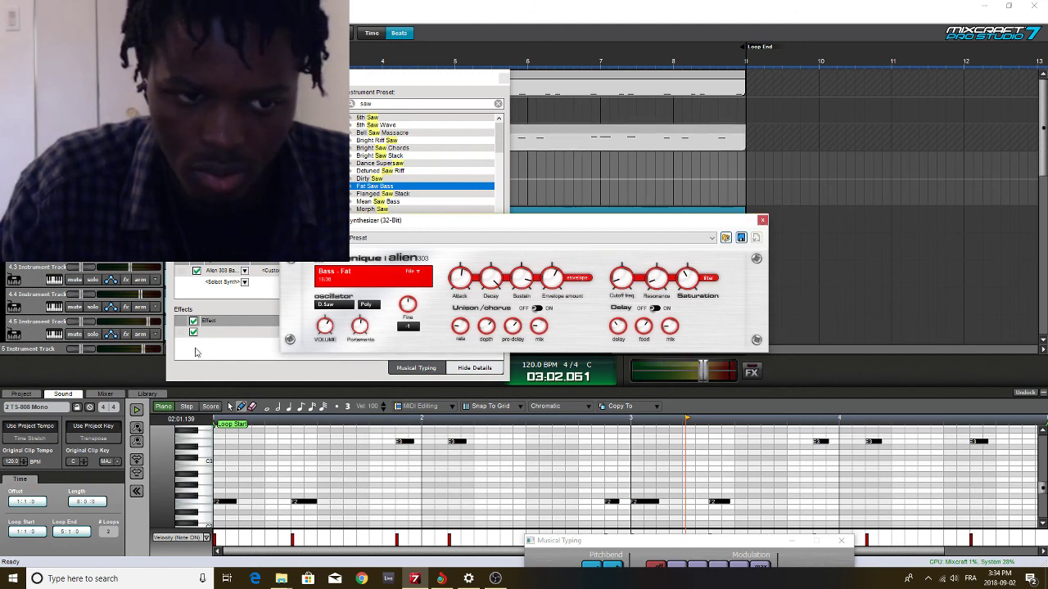
left_click(147, 366)
key("v")
left_click(641, 326)
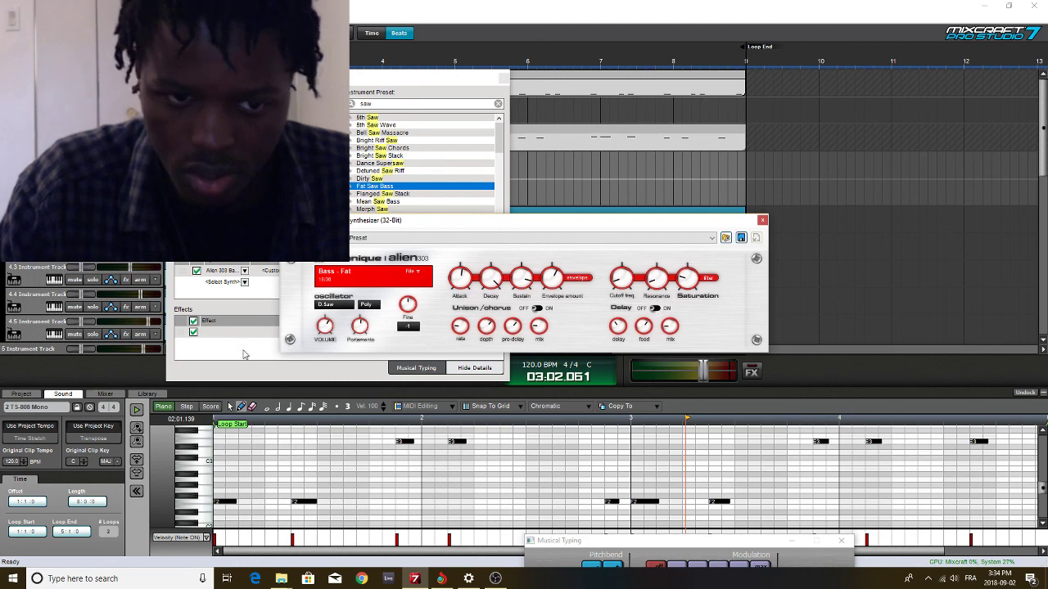
left_click(151, 371)
key("v")
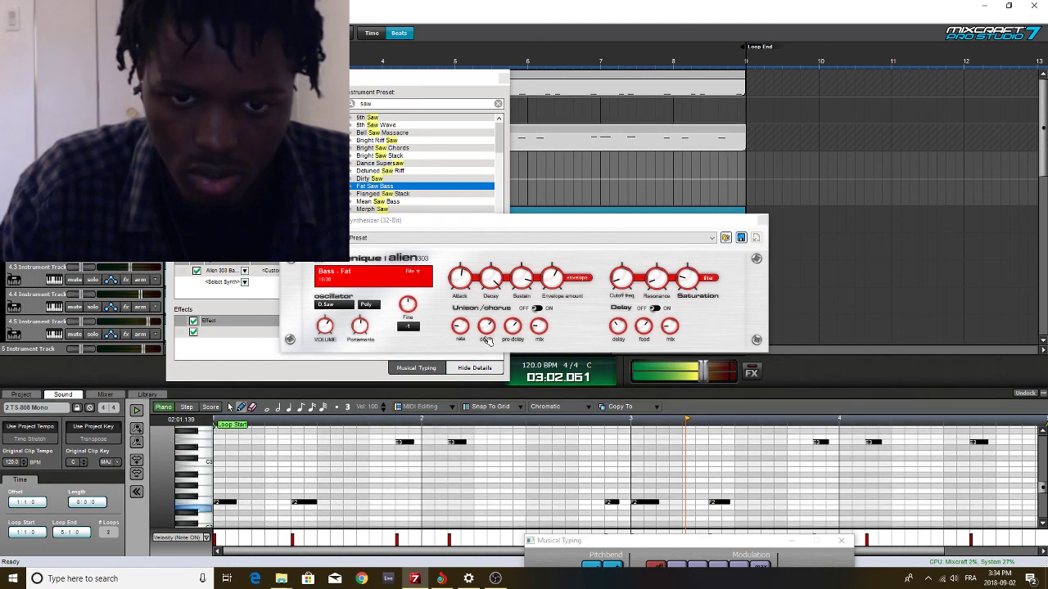
Raise the Alien 303's unison/chorus rate to just past halfway and play a few test notes
left_click(538, 325)
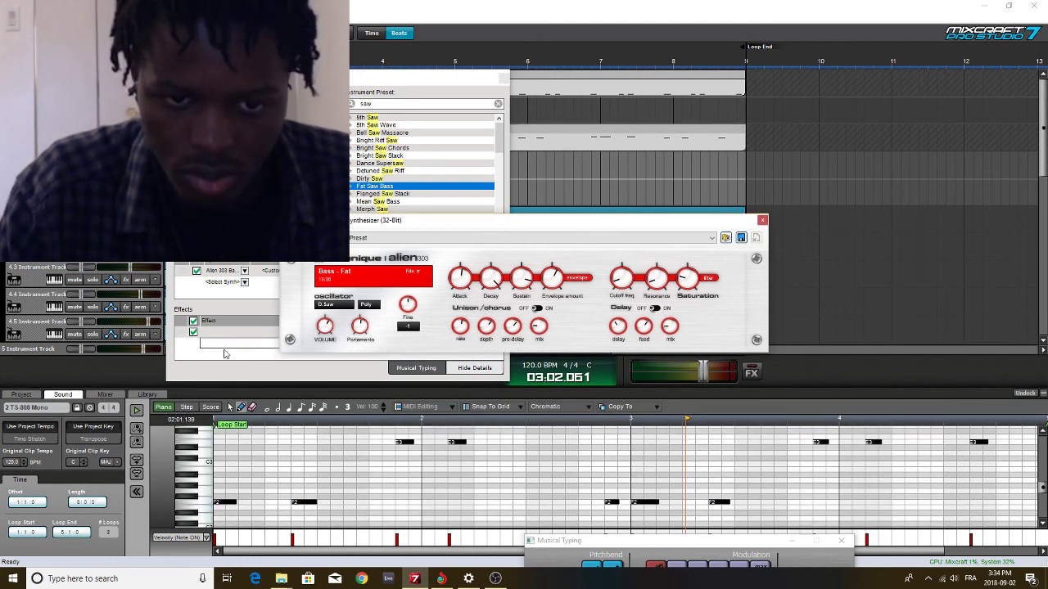
left_click(166, 370)
key("b")
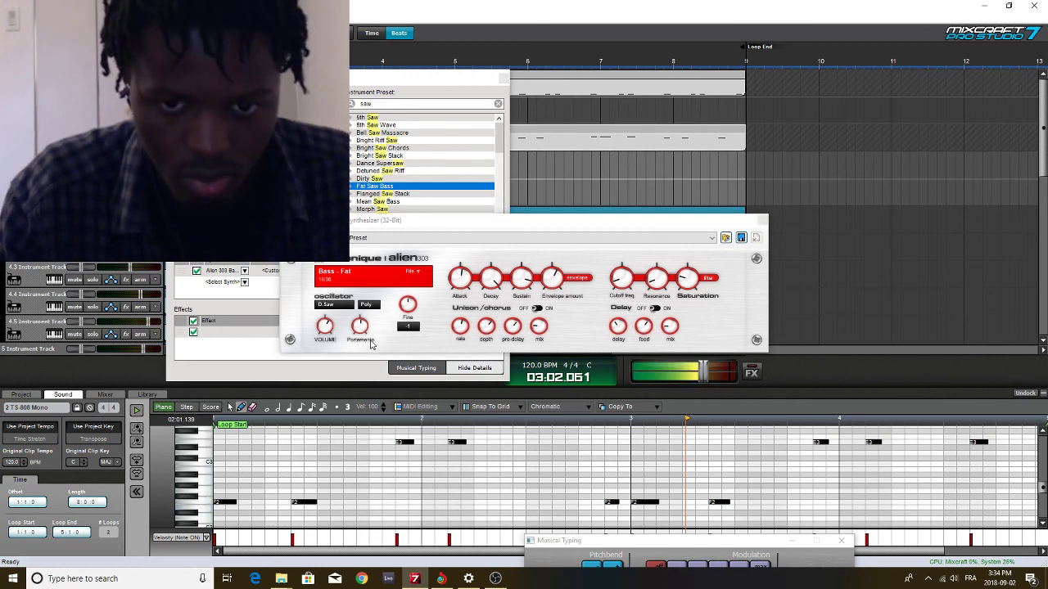
key("e")
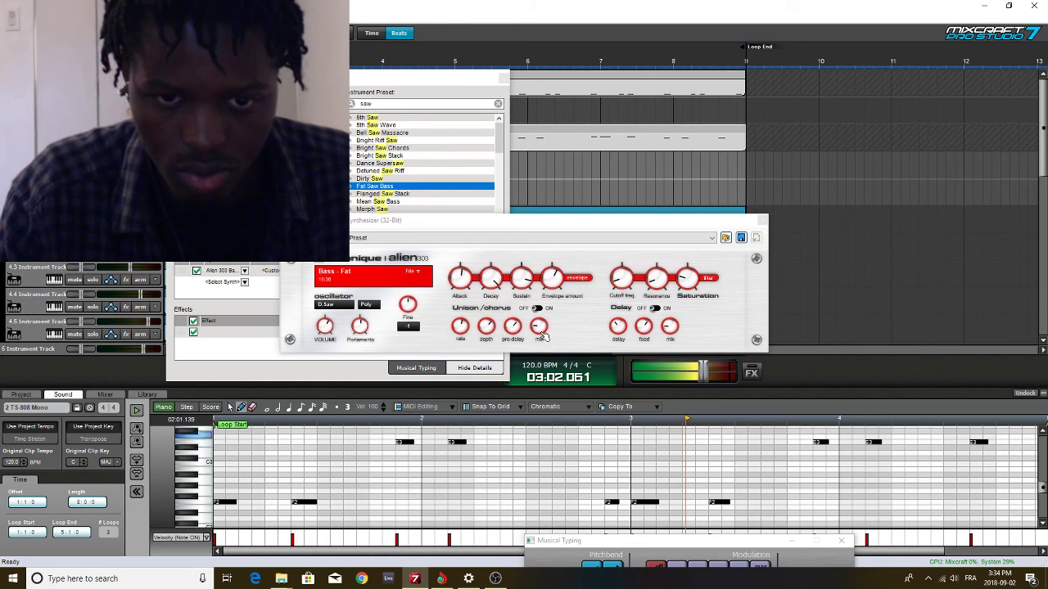
key("e")
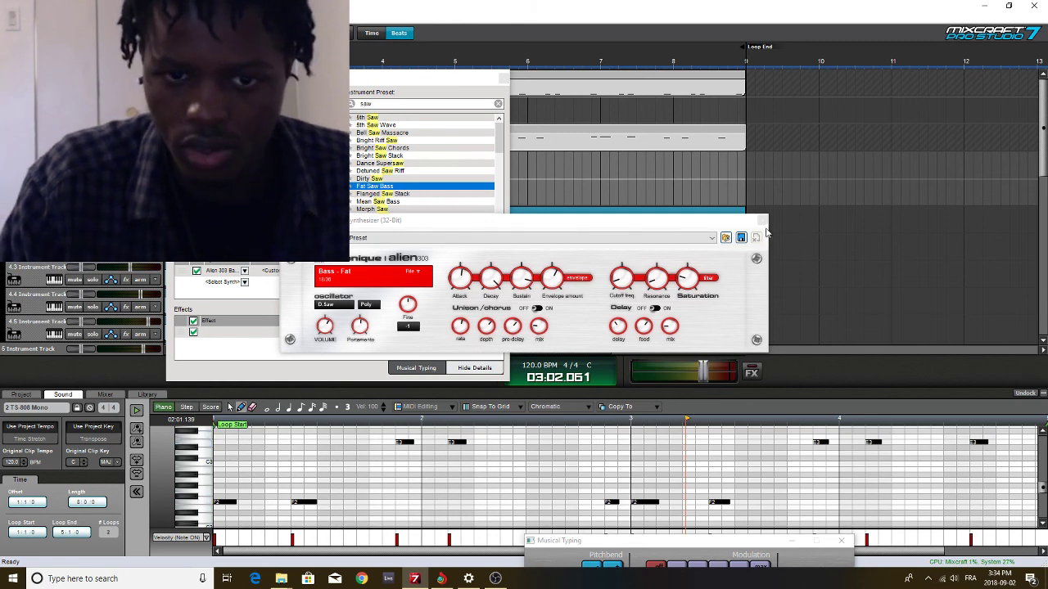
Switch off the Alien 303 synth while the beat plays, and close the synth and instrument preset windows
left_click(136, 363)
key("space")
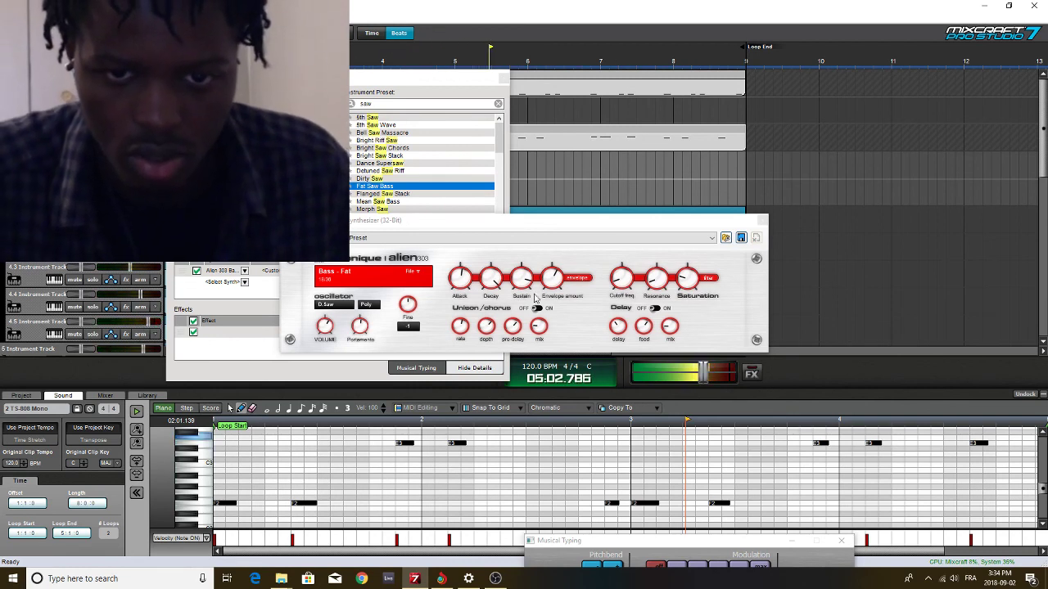
left_click(196, 270)
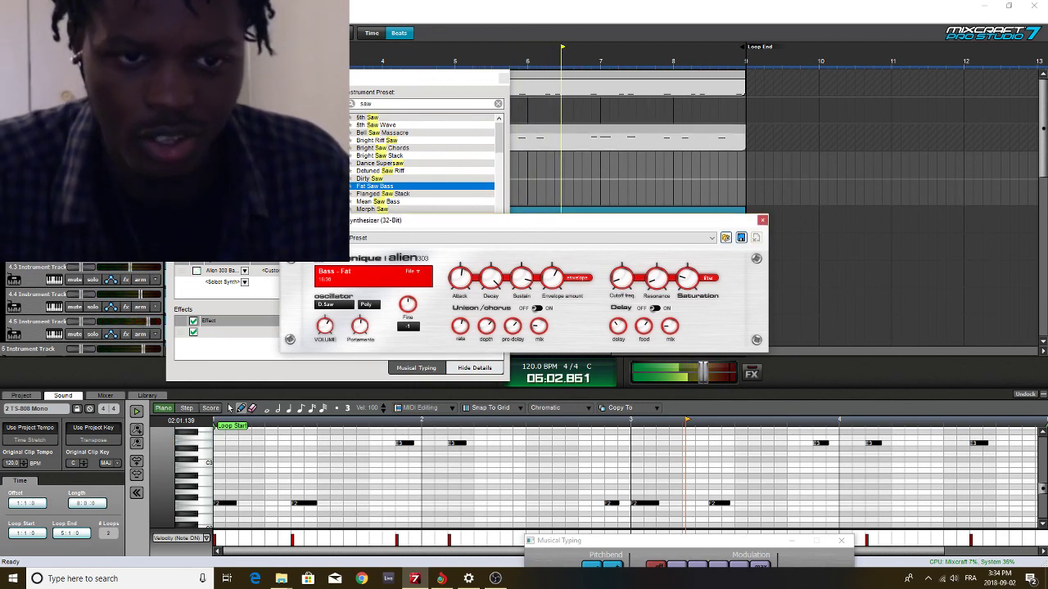
left_click(761, 219)
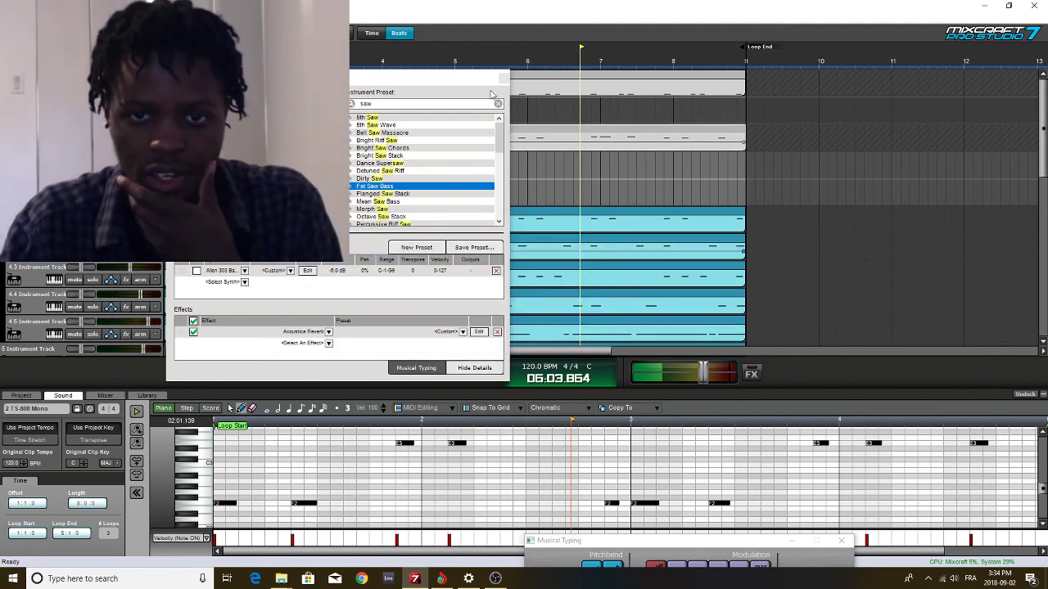
left_click(504, 77)
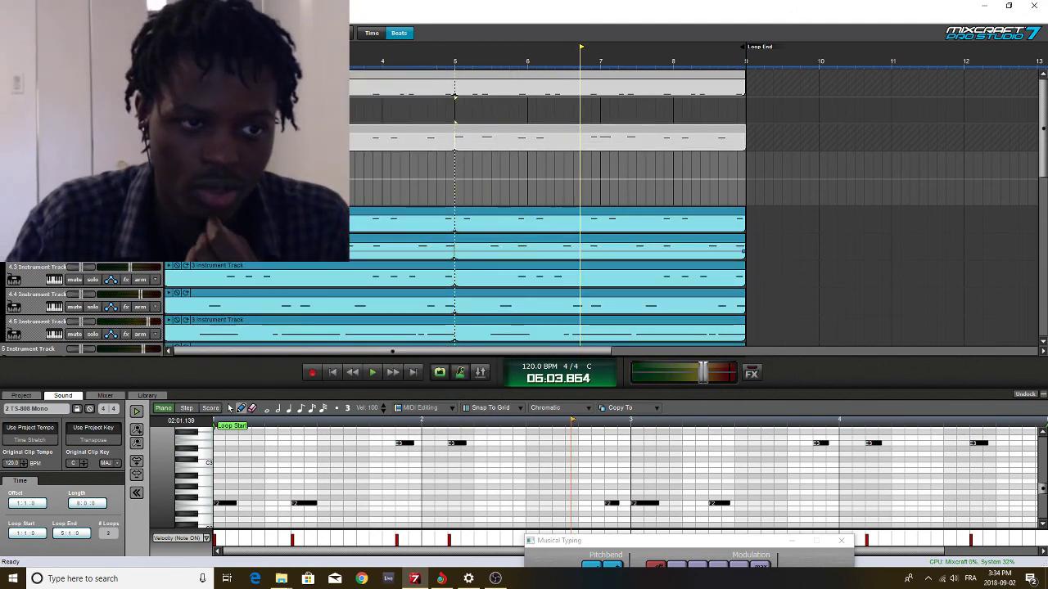
Reopen the new track's instrument presets, search for "mass" and load Massive in place of Fat Saw Bass
left_click(54, 143)
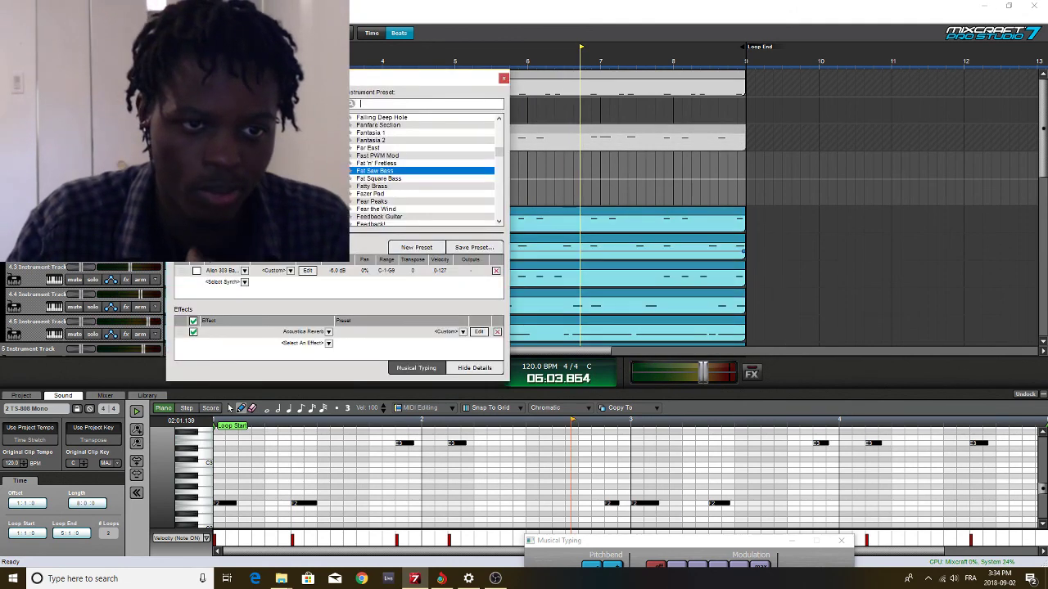
left_click(404, 105)
type("mass")
left_click(388, 125)
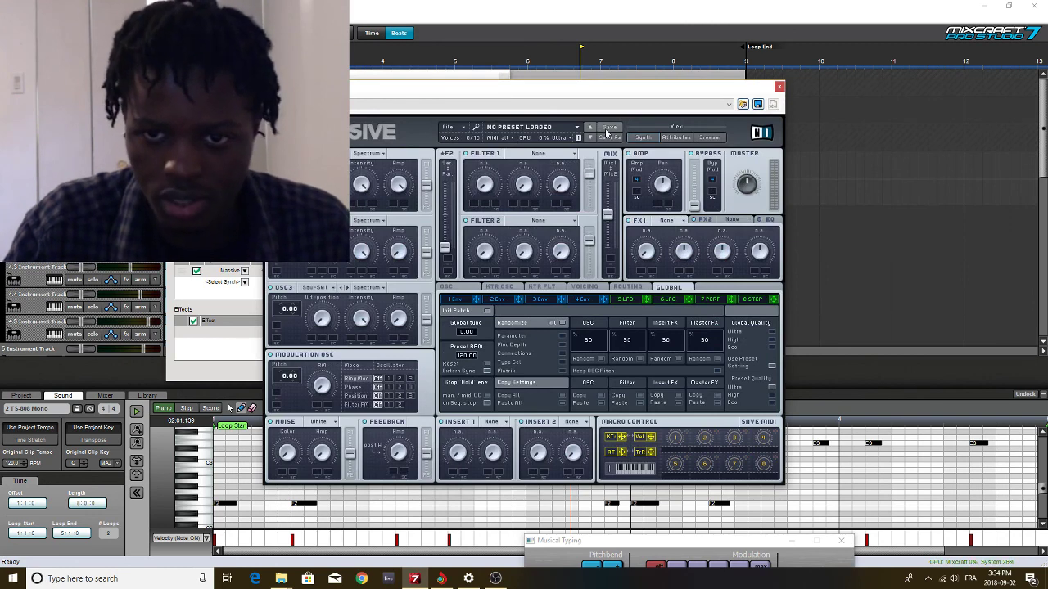
Search Massive's preset browser for "bass", look through the listed sounds, and close the synth and instrument windows
left_click(708, 139)
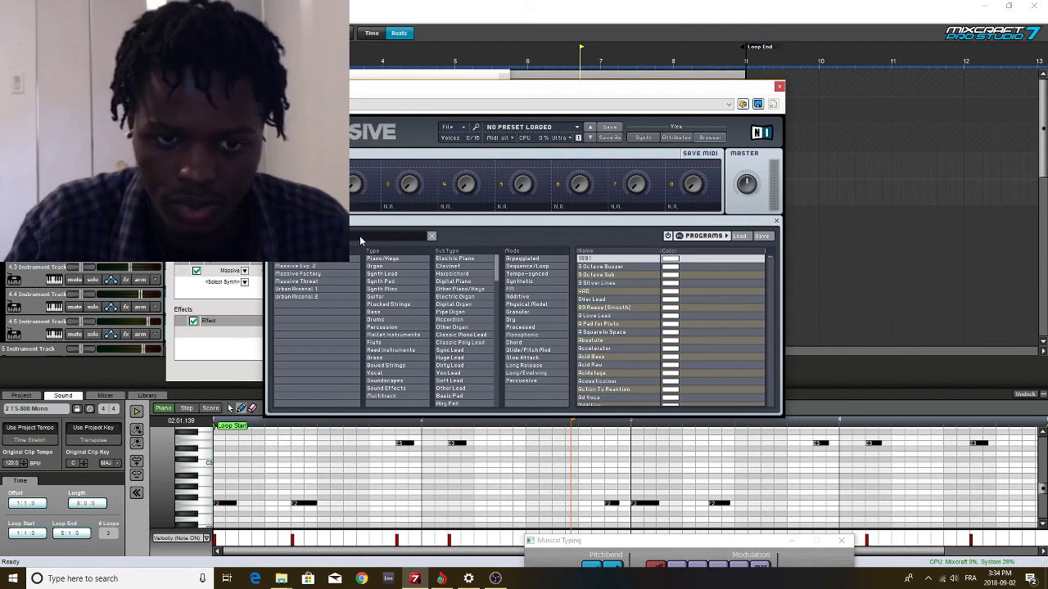
left_click(362, 236)
type("bass")
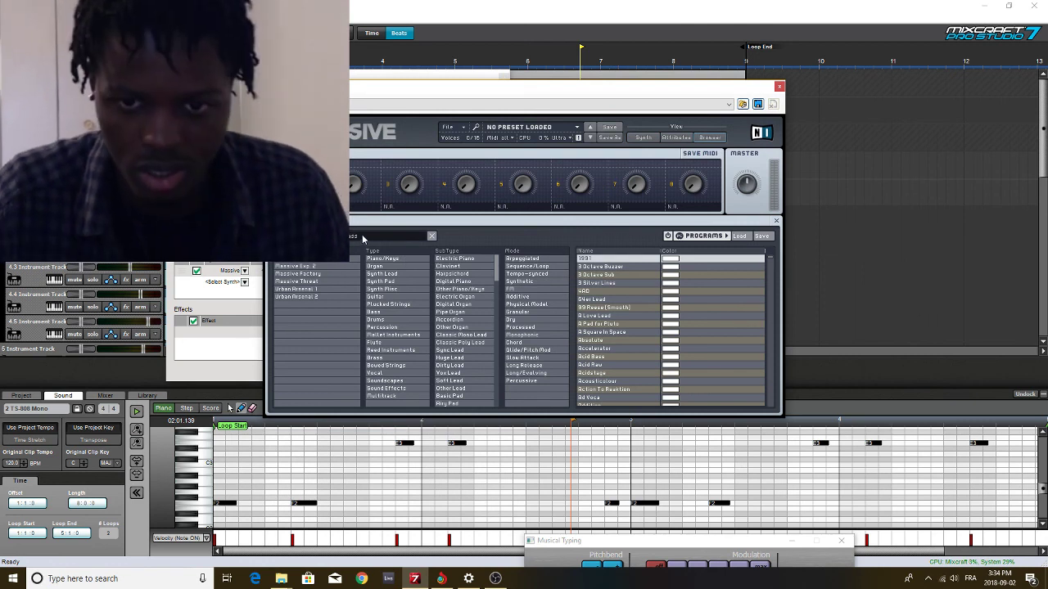
scroll(649, 321, "down", 3)
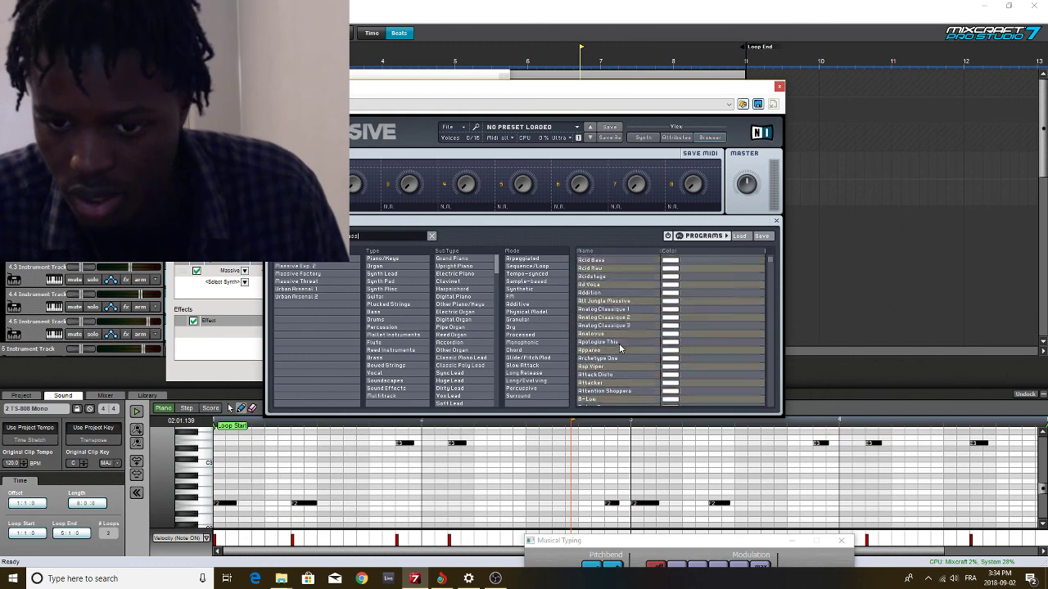
scroll(620, 348, "down", 1)
scroll(622, 385, "down", 1)
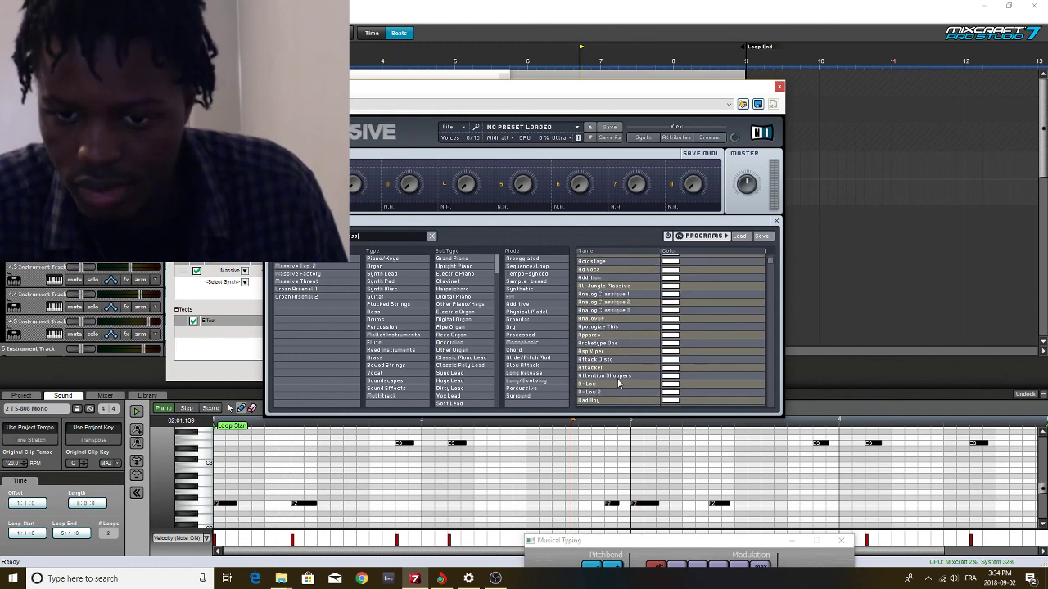
scroll(617, 378, "down", 3)
scroll(613, 392, "down", 3)
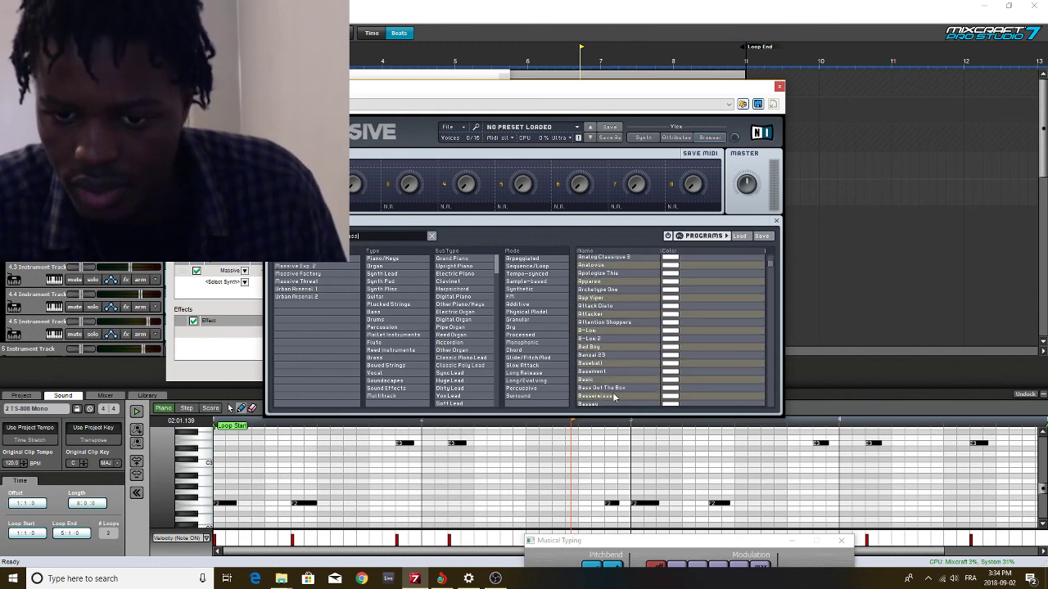
scroll(612, 392, "down", 2)
scroll(609, 401, "down", 3)
scroll(610, 395, "down", 3)
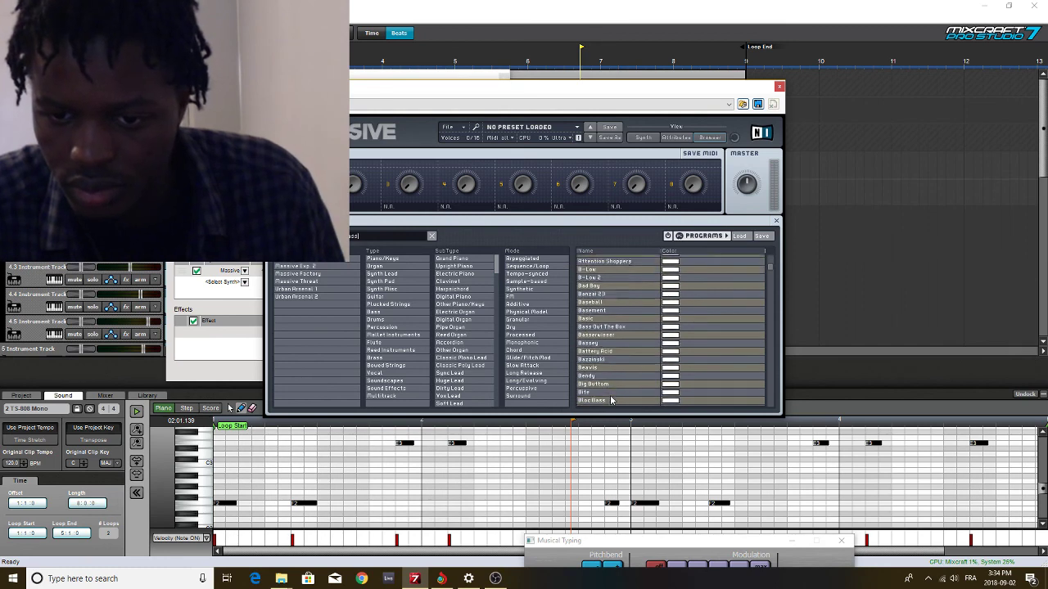
scroll(610, 398, "down", 5)
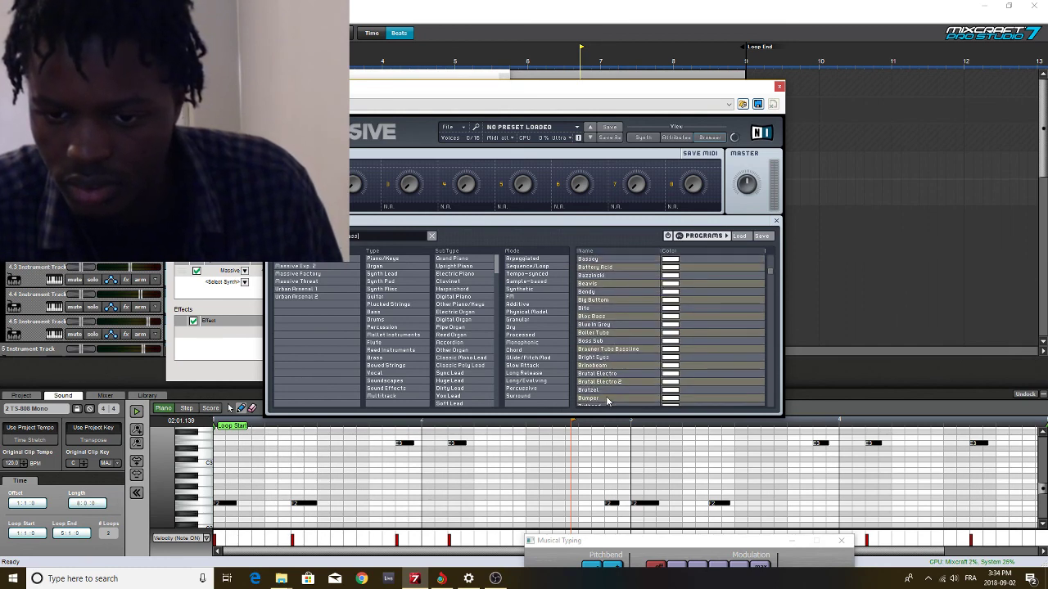
scroll(606, 396, "down", 4)
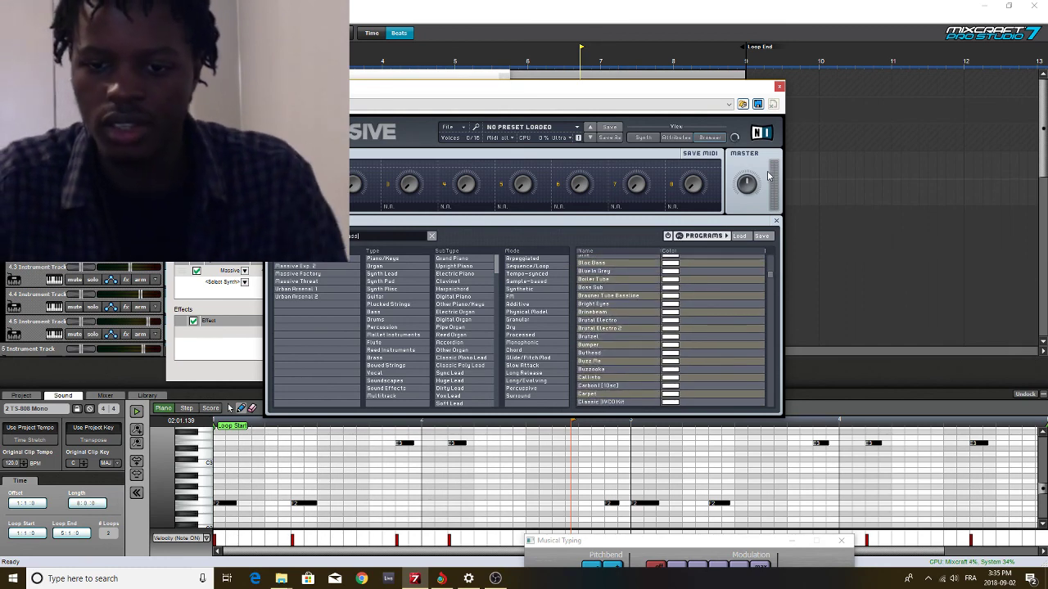
left_click(778, 86)
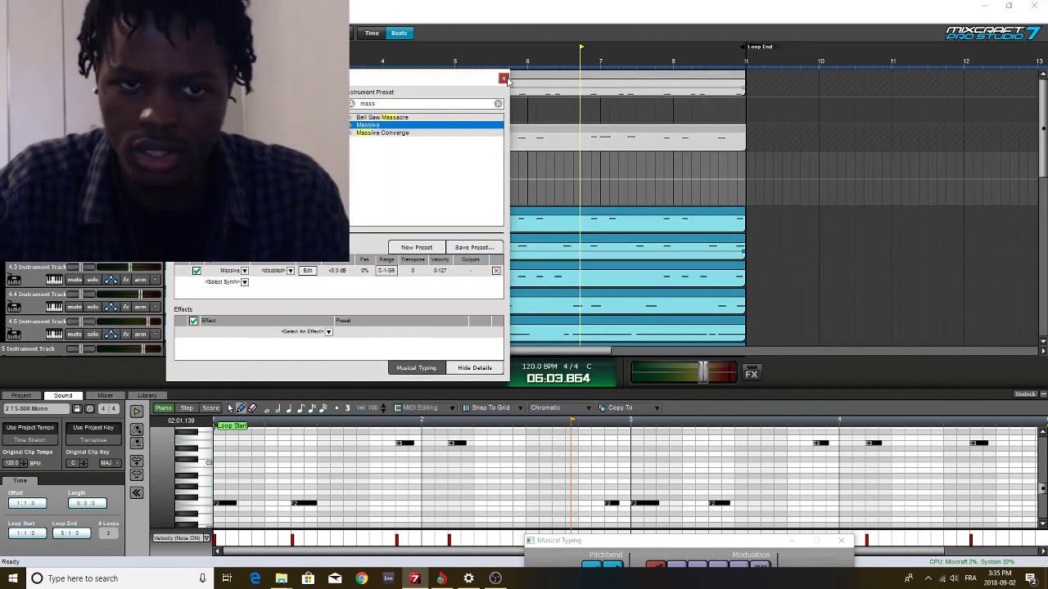
left_click(505, 80)
Play back the beat to review the whole eight-measure loop, and stop playback near its end
key("space")
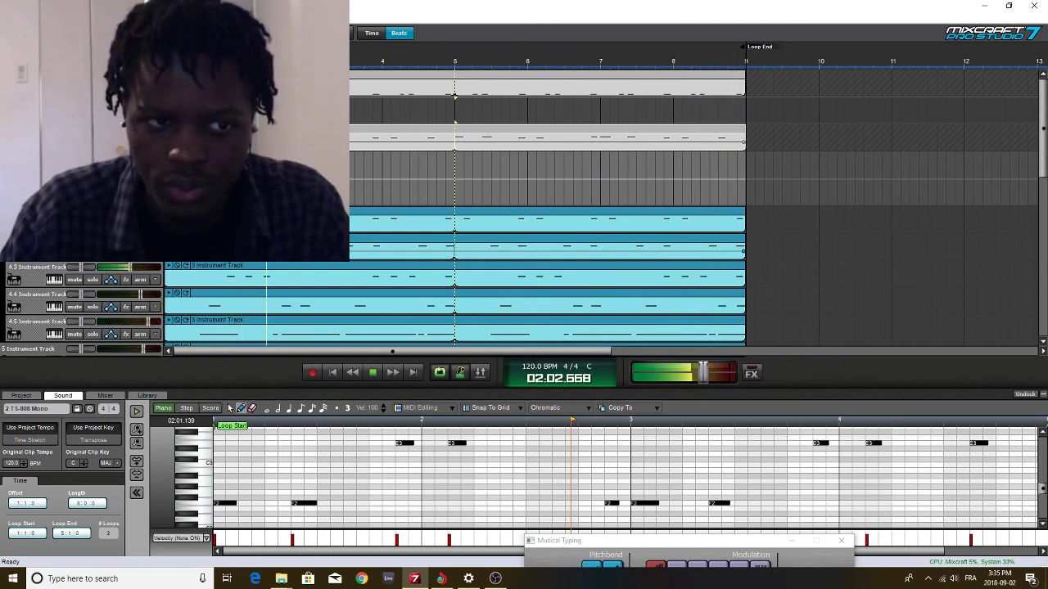
key("space")
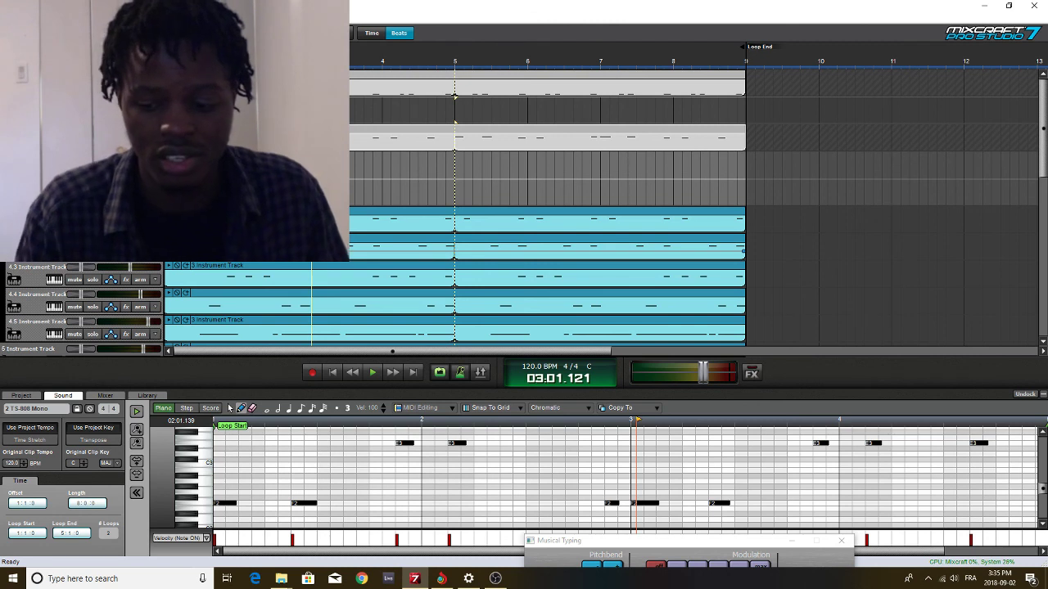
left_click(372, 373)
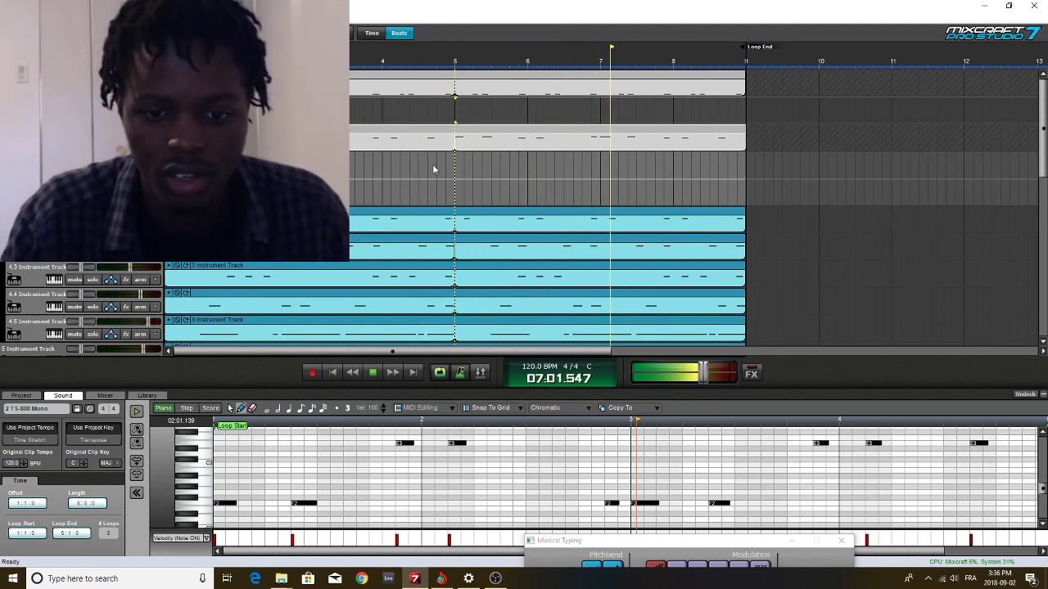
left_click(375, 373)
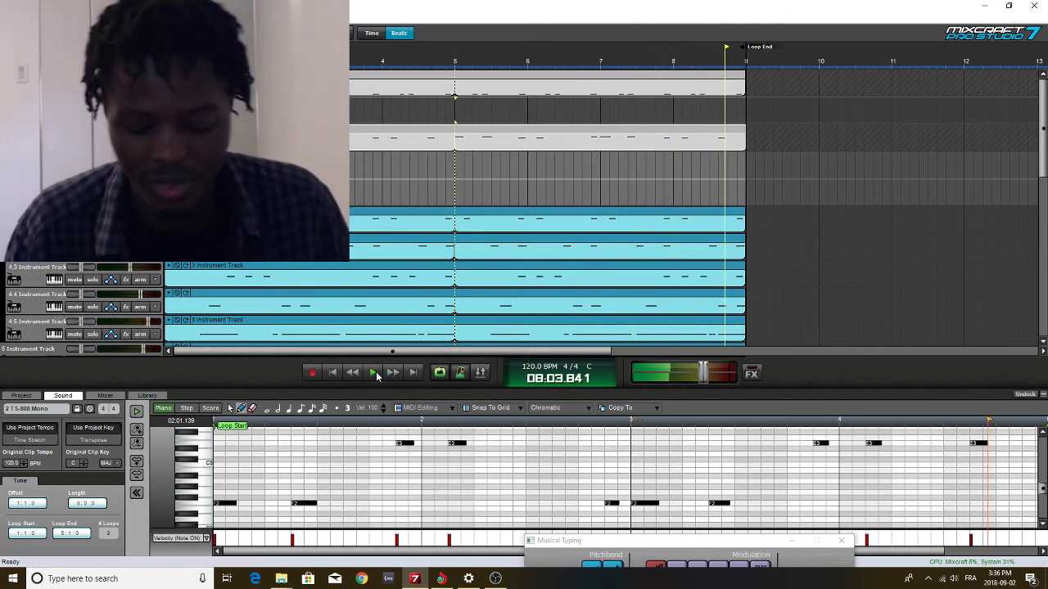